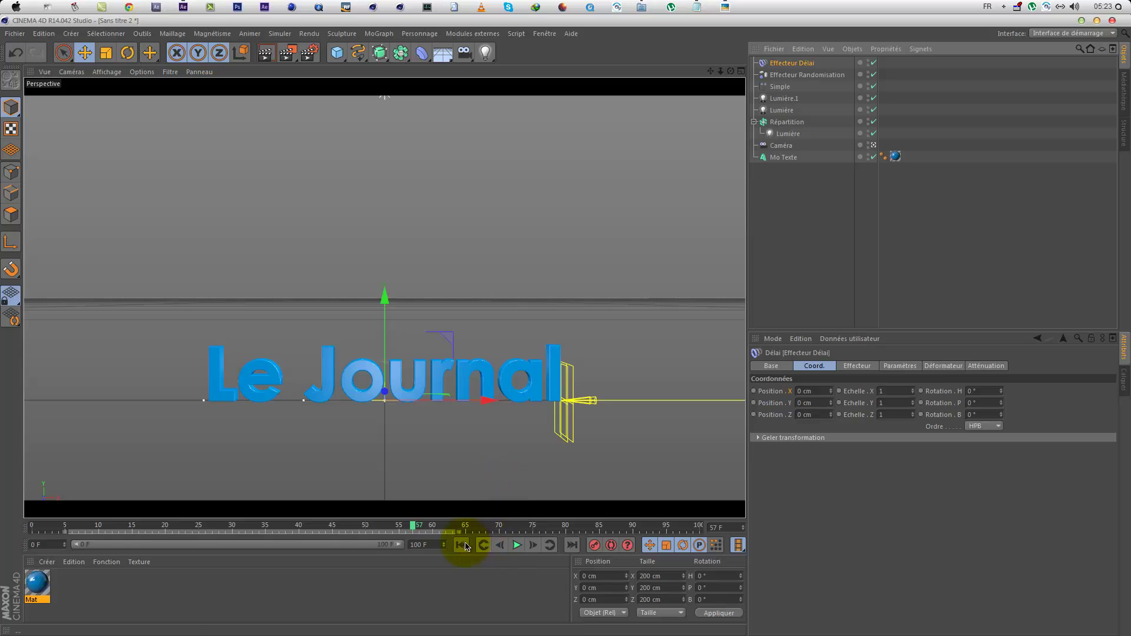
# Step: Play back the Le Journal text animation from the first frame
pyautogui.click(516, 545)
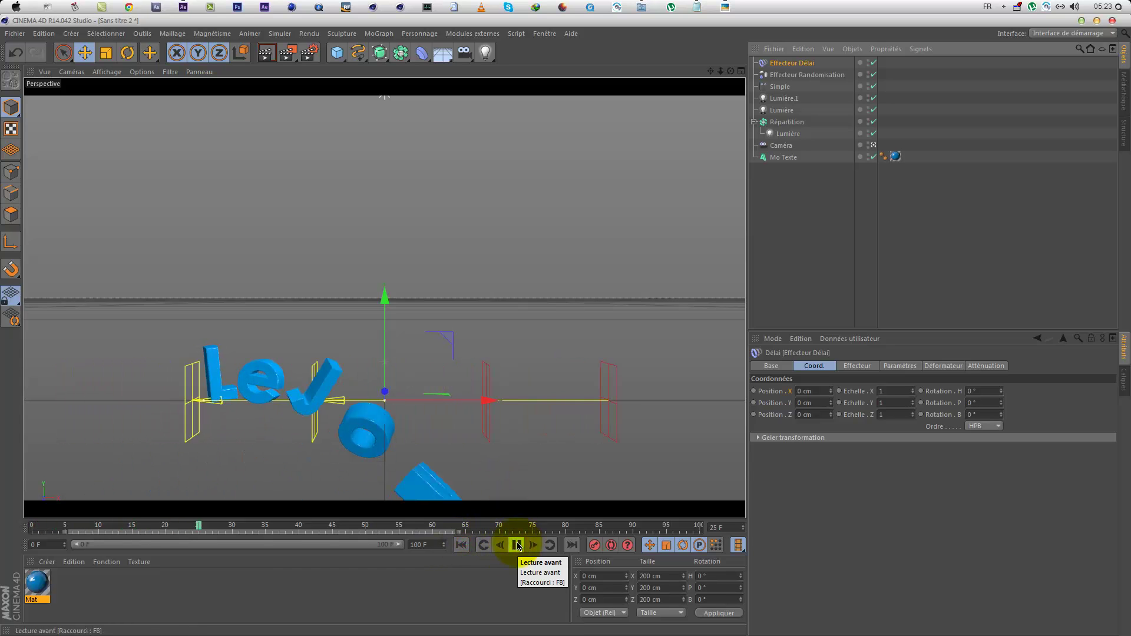
pyautogui.click(461, 544)
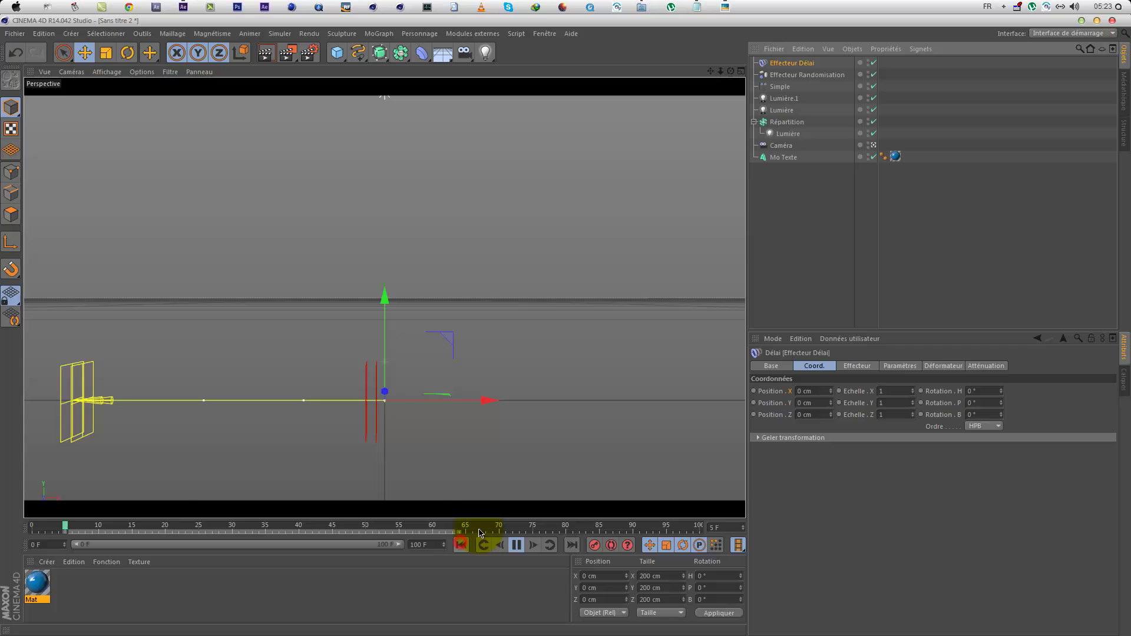
pyautogui.click(516, 545)
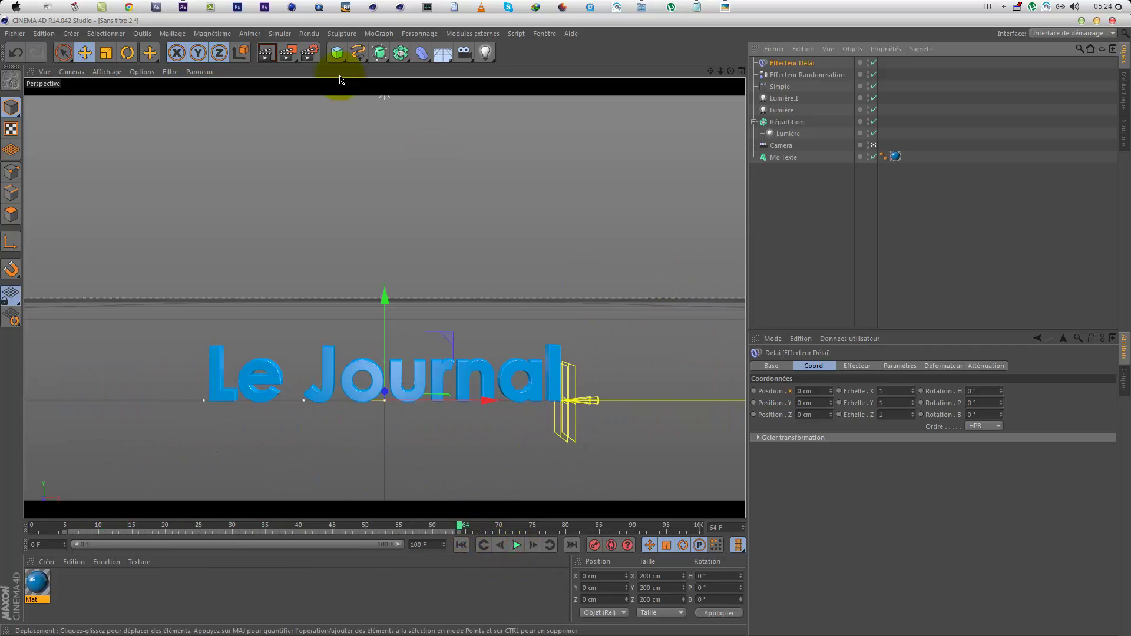
# Step: Configure the render's saved image as PNG at 16 bits/channel with the alpha channel enabled
pyautogui.click(310, 53)
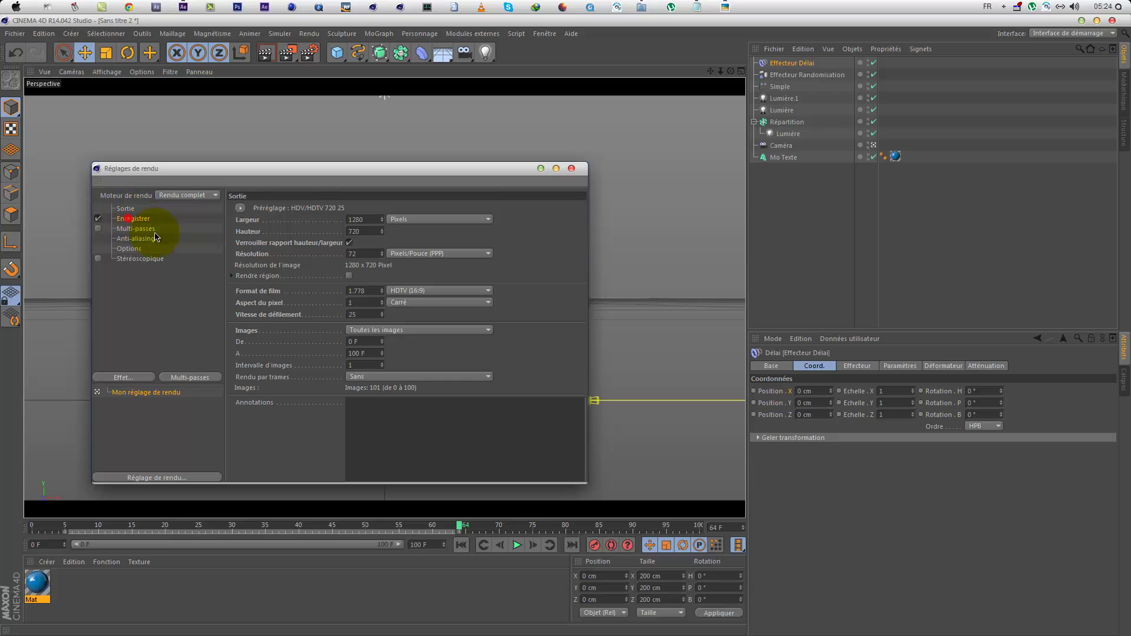
pyautogui.click(134, 219)
pyautogui.click(342, 241)
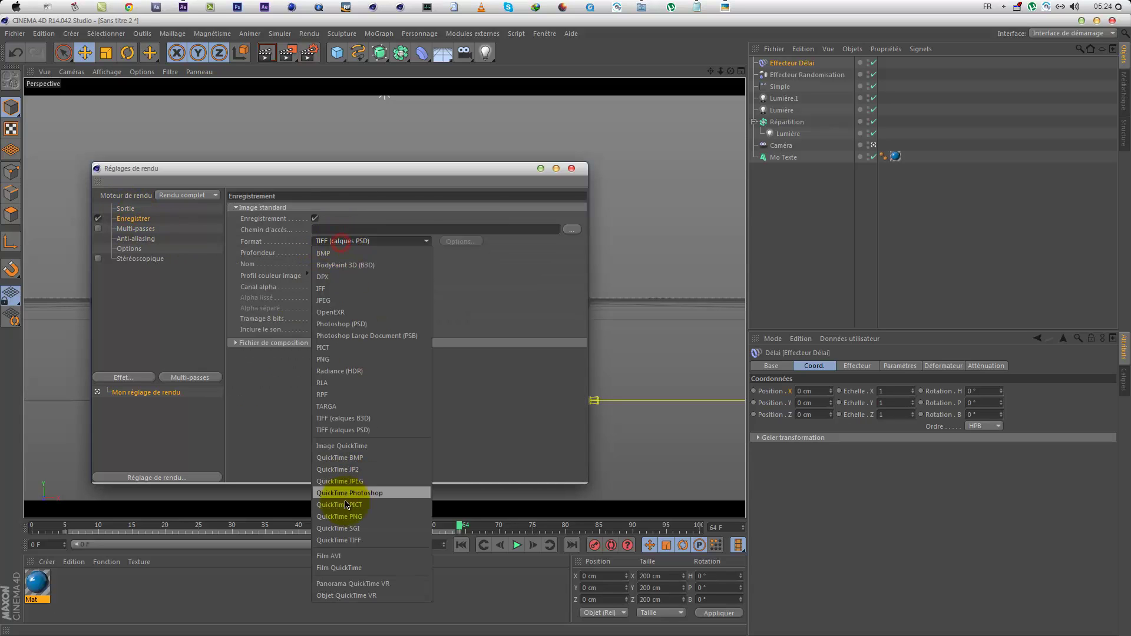
pyautogui.click(357, 567)
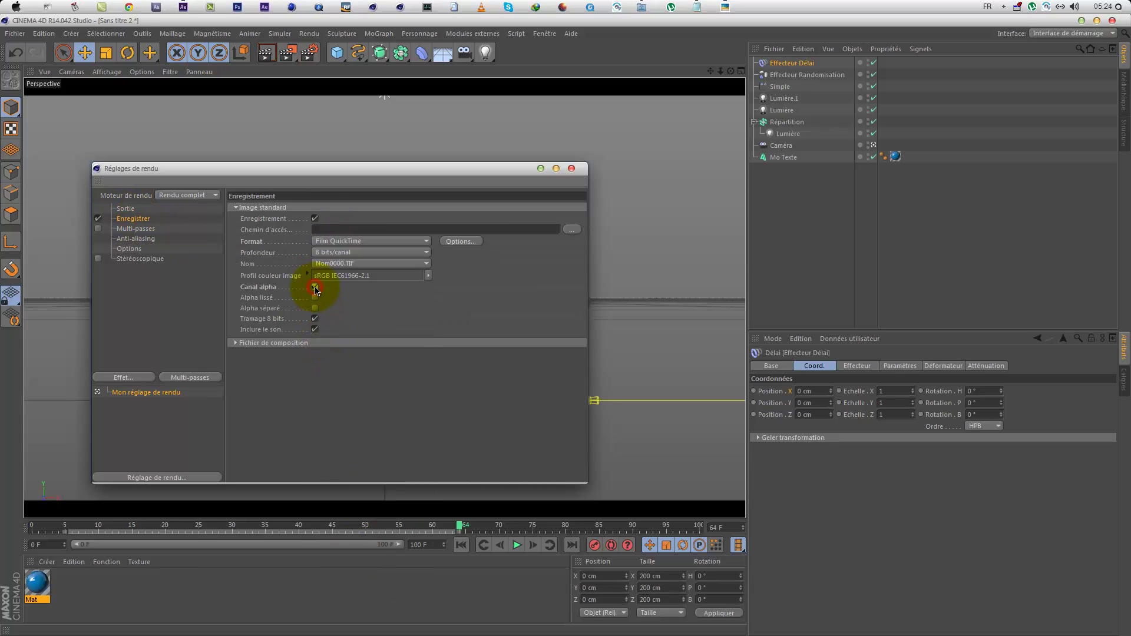
pyautogui.click(342, 241)
pyautogui.click(346, 355)
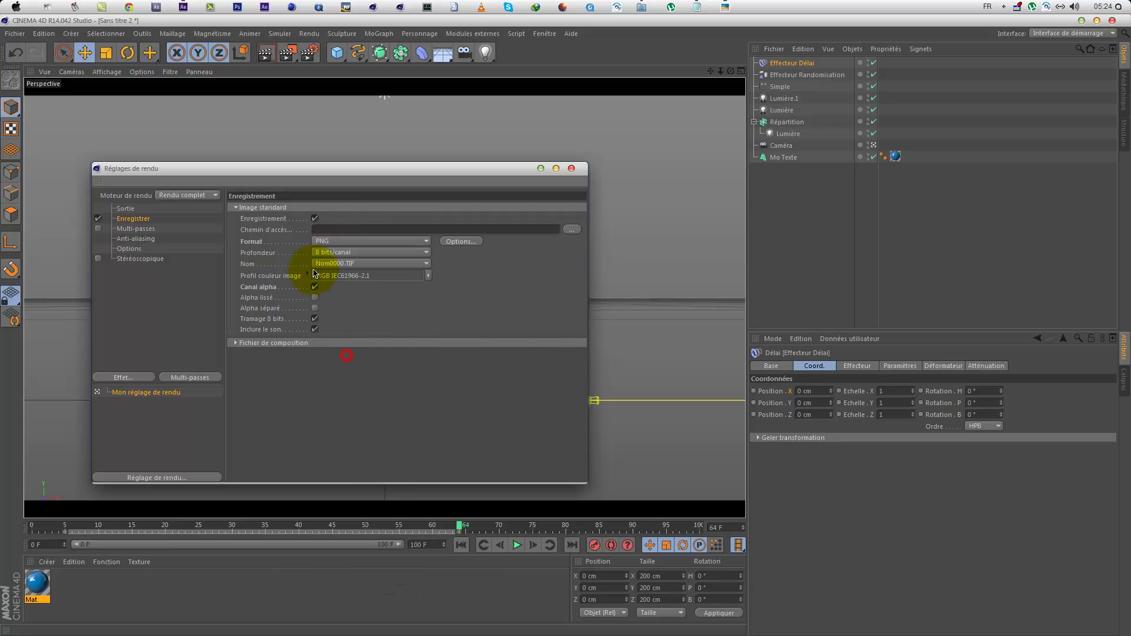
pyautogui.click(329, 252)
pyautogui.click(335, 275)
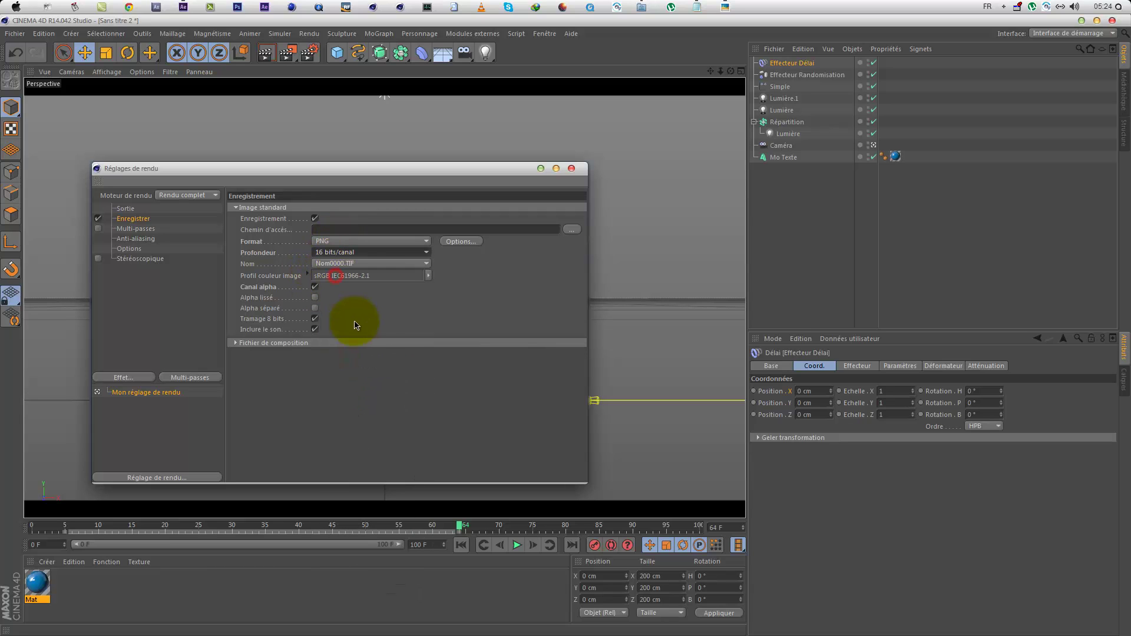
# Step: Set the render's anti-aliasing to Au mieux with a maximum level of 4x4
pyautogui.click(139, 238)
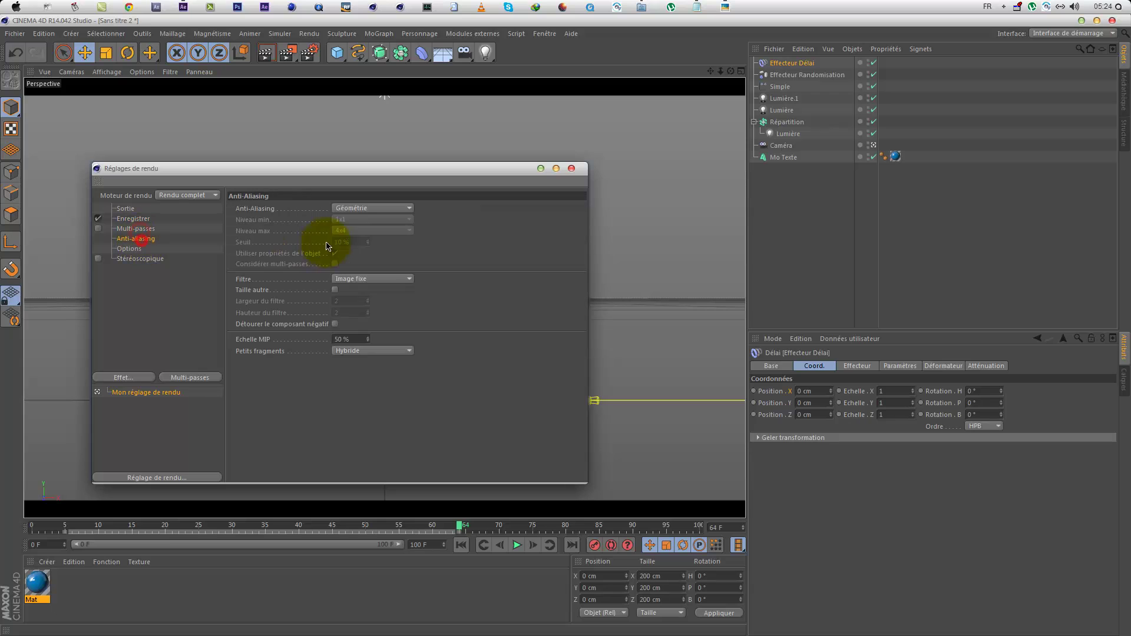
pyautogui.click(345, 212)
pyautogui.click(354, 238)
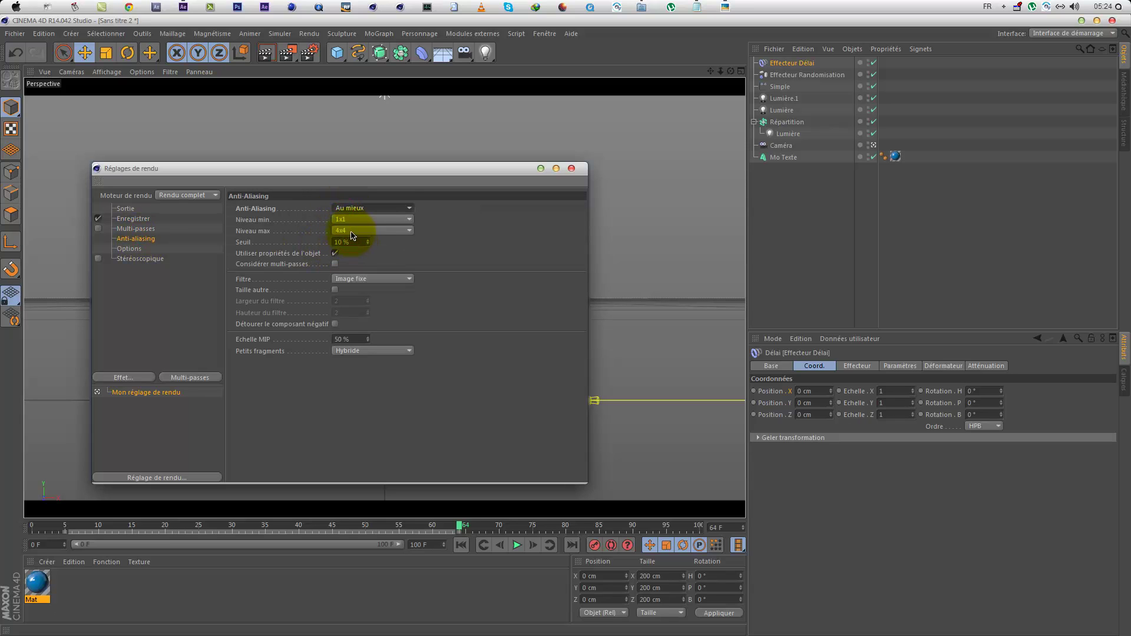
pyautogui.click(374, 231)
pyautogui.click(223, 236)
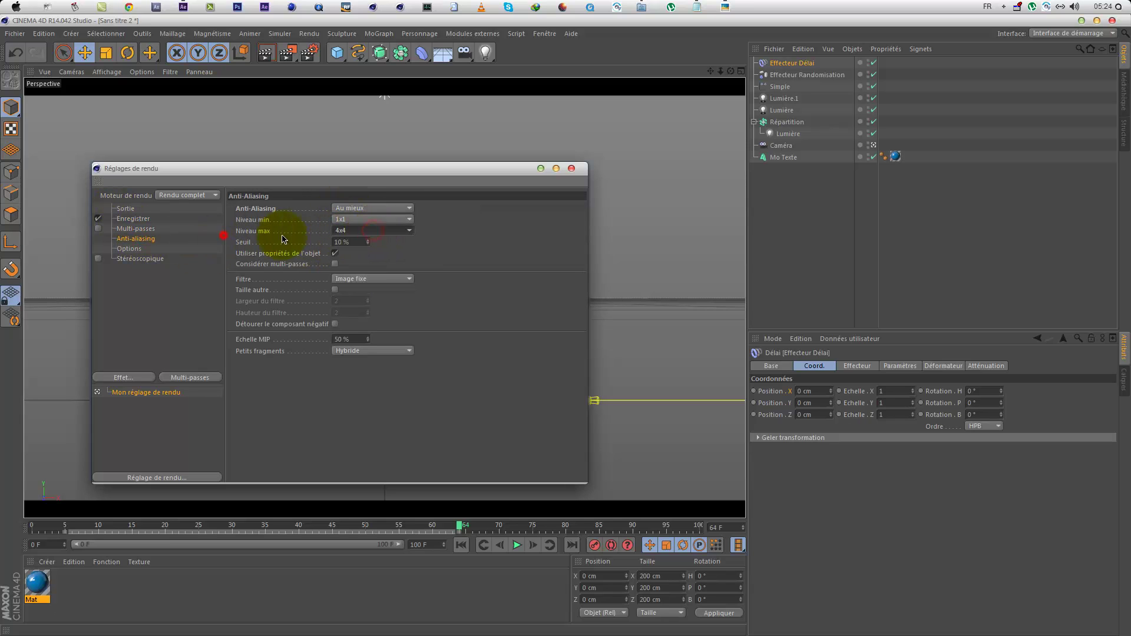
pyautogui.click(507, 259)
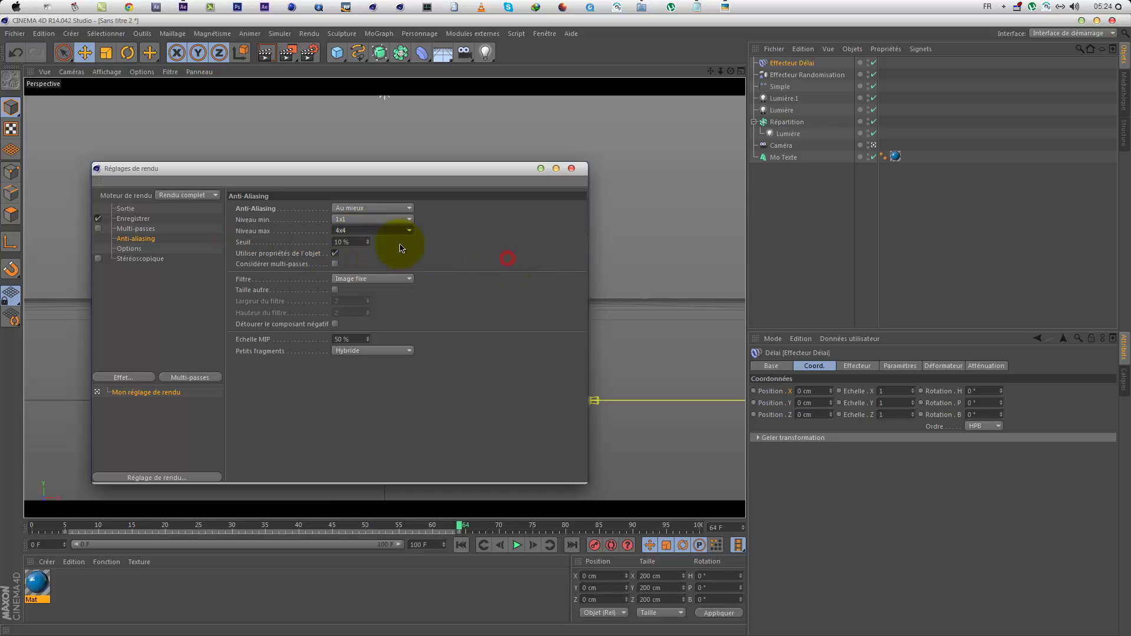
pyautogui.click(125, 208)
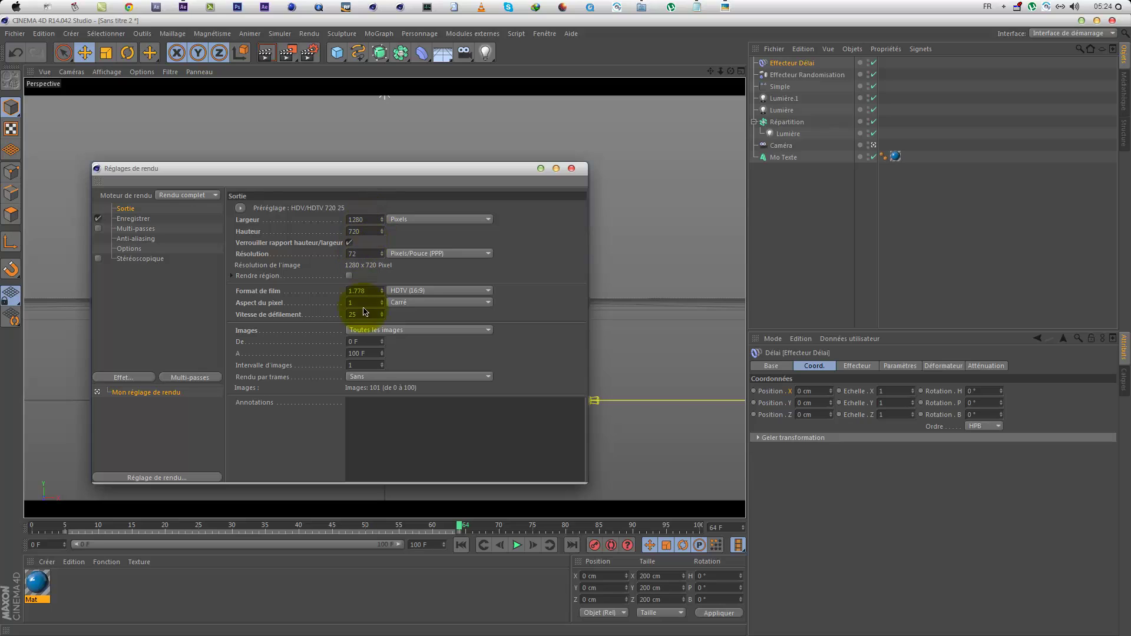
# Step: Start choosing the render's save path and create a folder named "journal" on the desktop
pyautogui.click(139, 221)
pyautogui.click(567, 230)
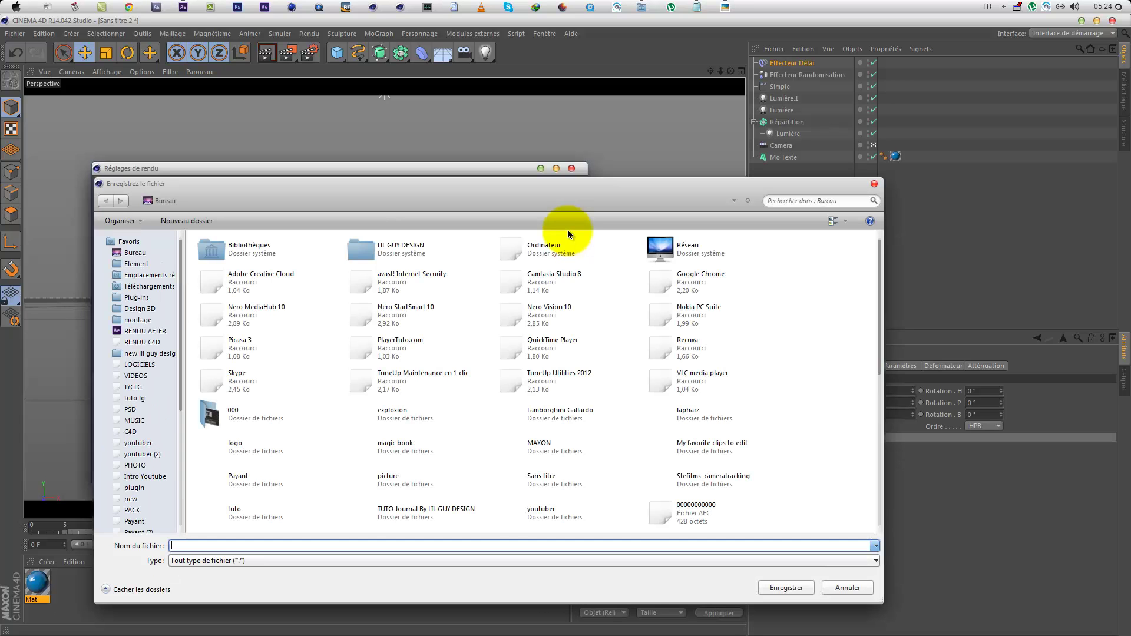
pyautogui.click(203, 221)
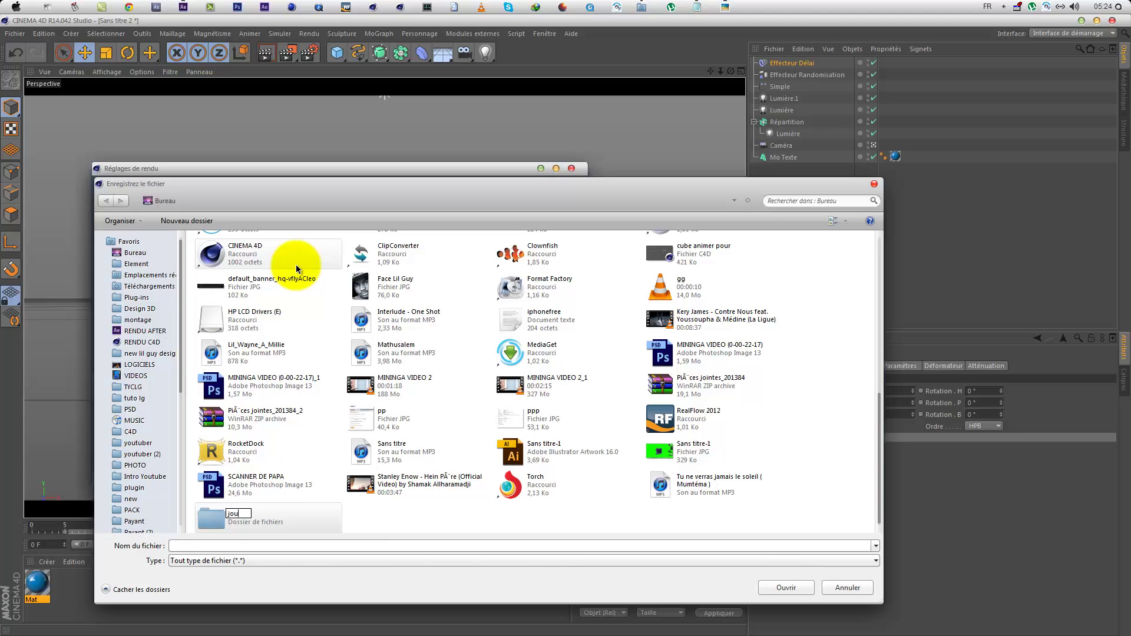
pyautogui.hotkey('ctrl', 'c')
pyautogui.press('KP_4')
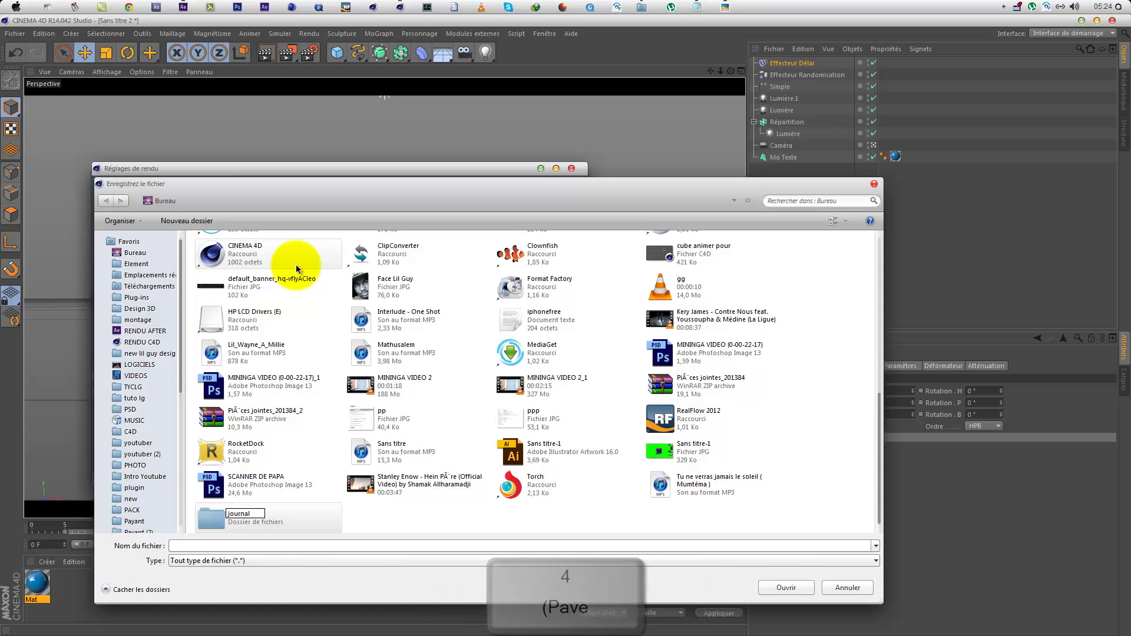
pyautogui.click(245, 521)
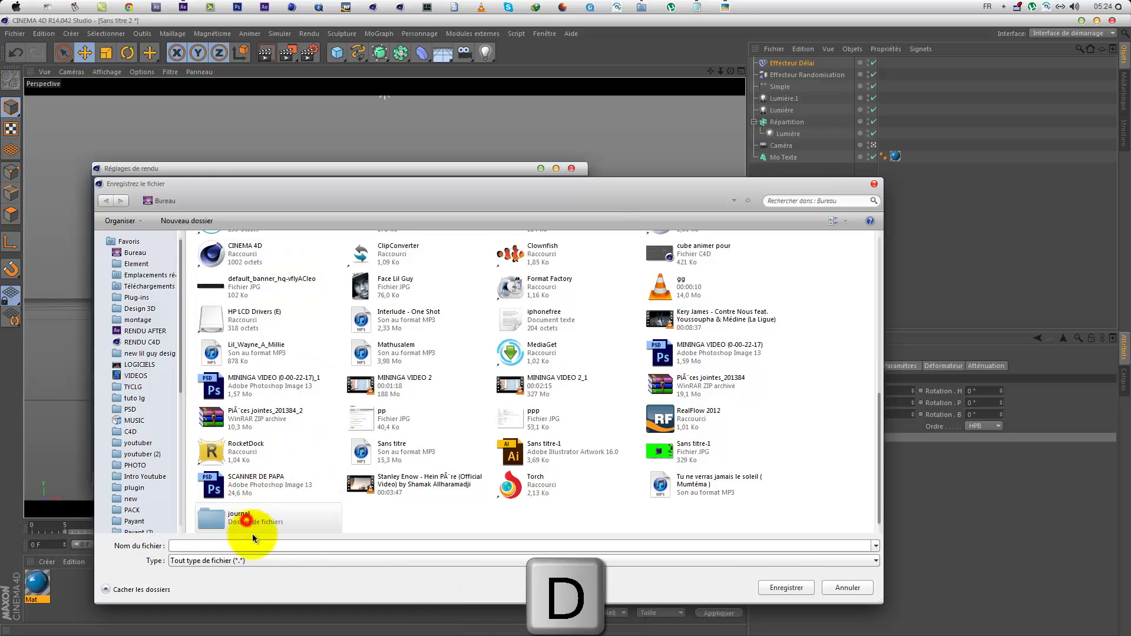
# Step: Set the render's output file to "00" inside the journal folder
pyautogui.doubleClick(252, 532)
pyautogui.click(252, 542)
pyautogui.write('0')
pyautogui.press('Return')
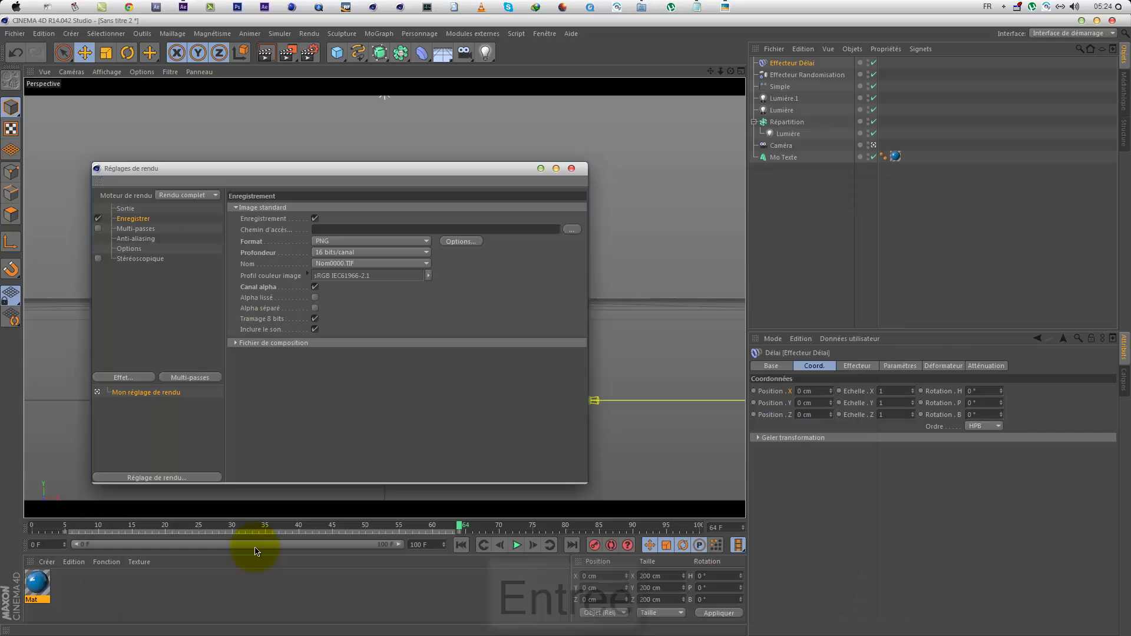
# Step: Close the render settings, render the full animation to the Picture Viewer and maximize the viewer window
pyautogui.click(125, 208)
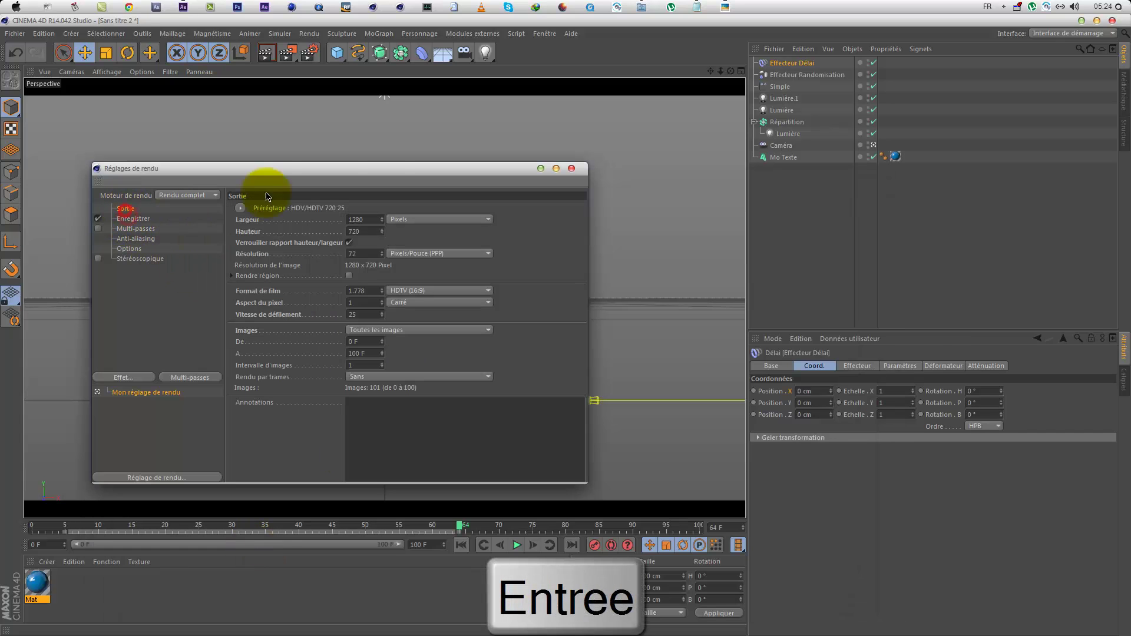
pyautogui.click(572, 169)
pyautogui.click(288, 52)
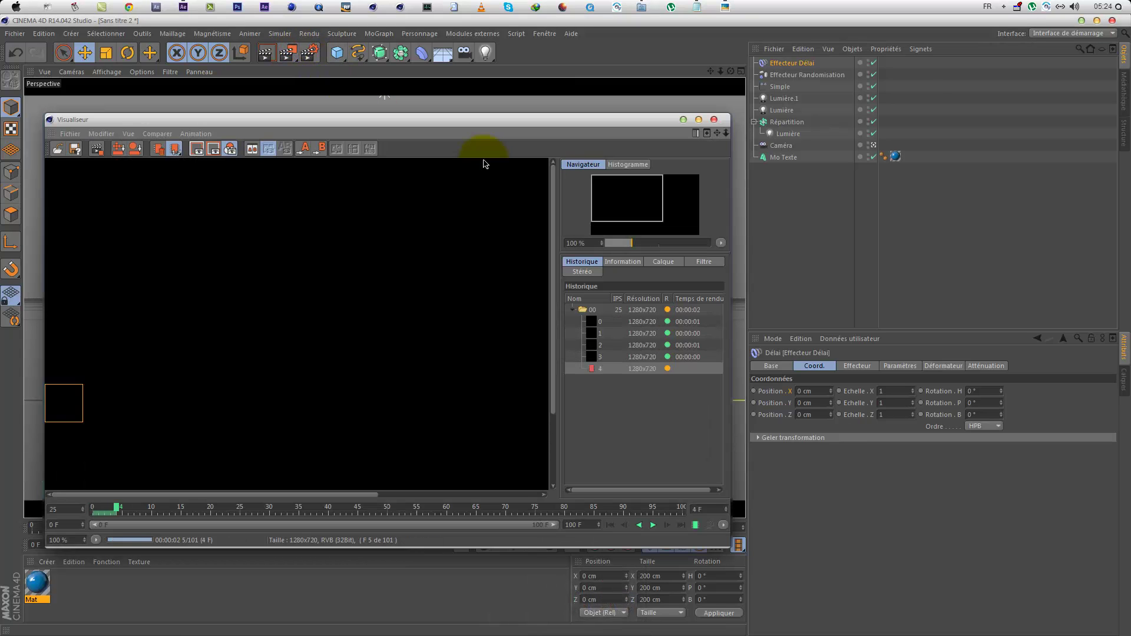
pyautogui.doubleClick(453, 247)
pyautogui.doubleClick(312, 319)
pyautogui.click(699, 119)
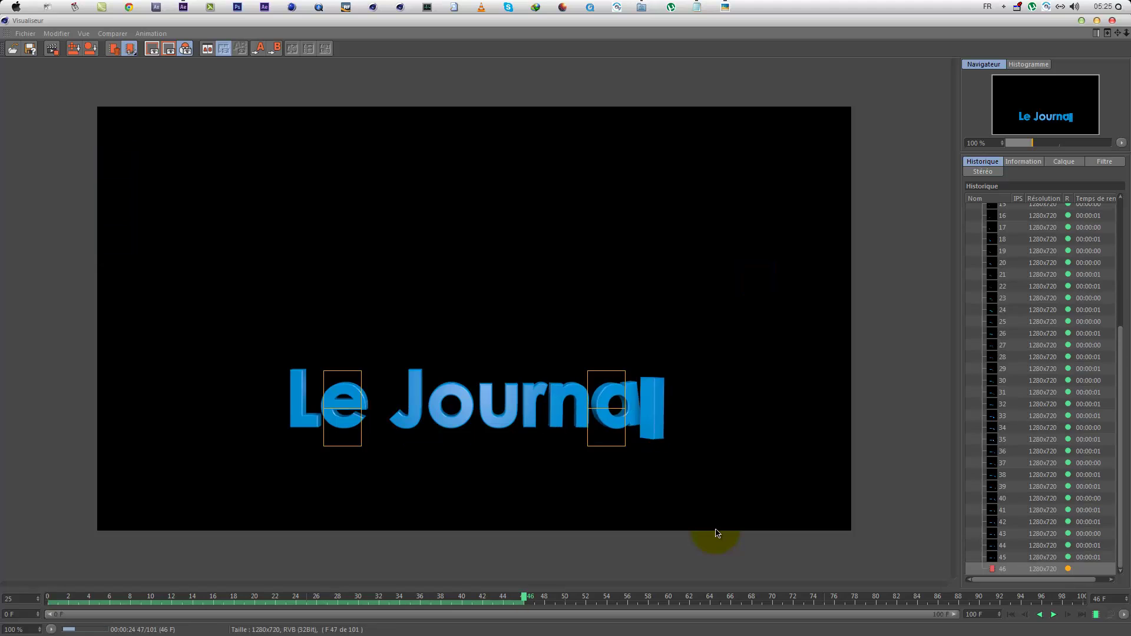
# Step: Bring up the Journal tuts reference video over the render to compare the title, and minimize it again
pyautogui.click(182, 7)
pyautogui.click(182, 7)
pyautogui.rightClick(591, 7)
pyautogui.click(765, 62)
pyautogui.hotkey('alt', 'Tab')
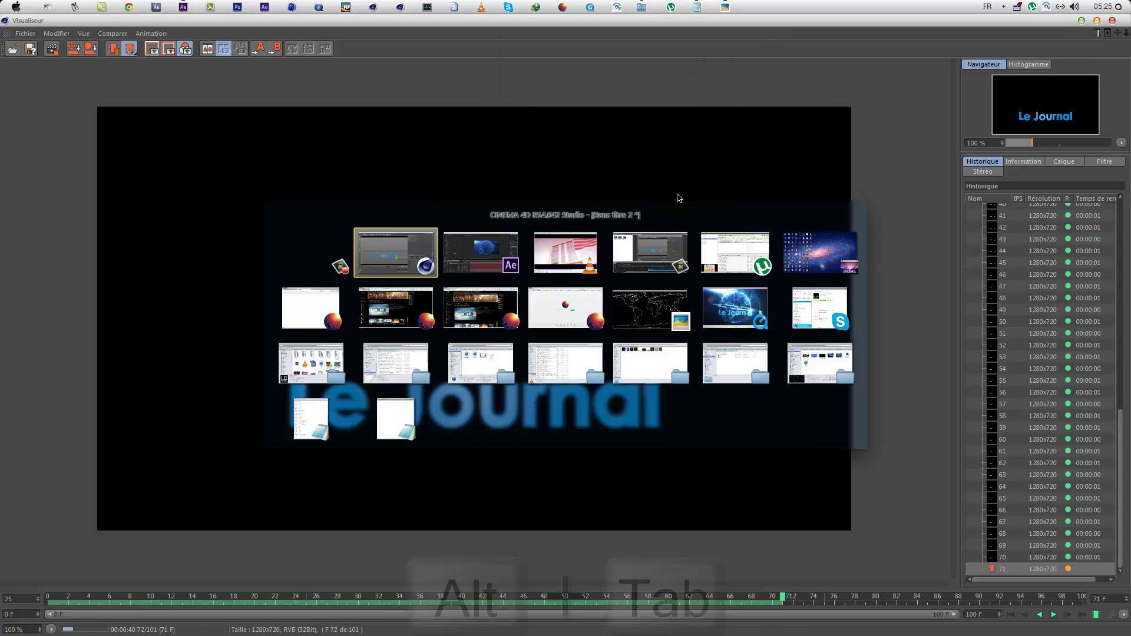
pyautogui.click(739, 307)
pyautogui.moveTo(687, 23); pyautogui.dragTo(867, 71)
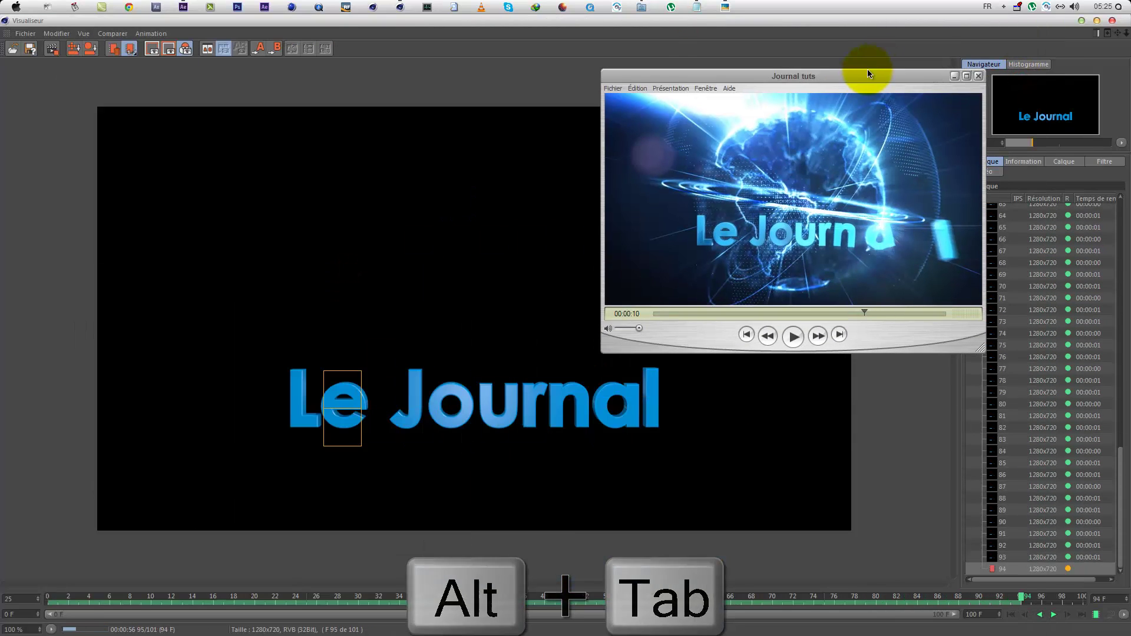
pyautogui.click(954, 76)
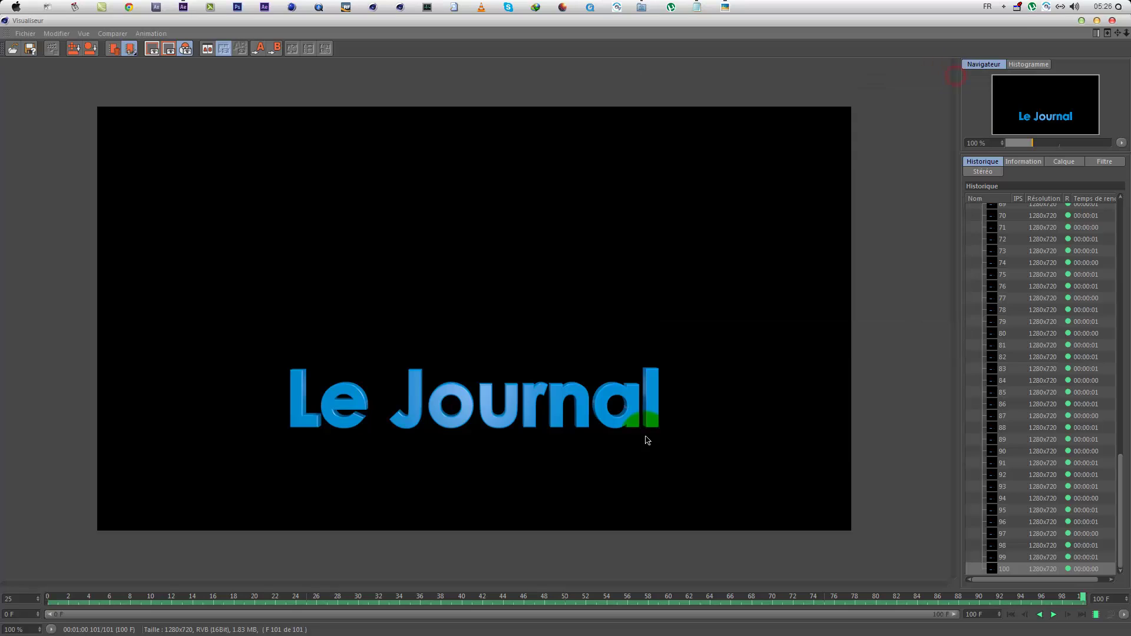
# Step: Switch to After Effects and import the rendered images from the desktop's journal folder as a PNG sequence starting at 00_0000
pyautogui.click(1082, 20)
pyautogui.click(179, 5)
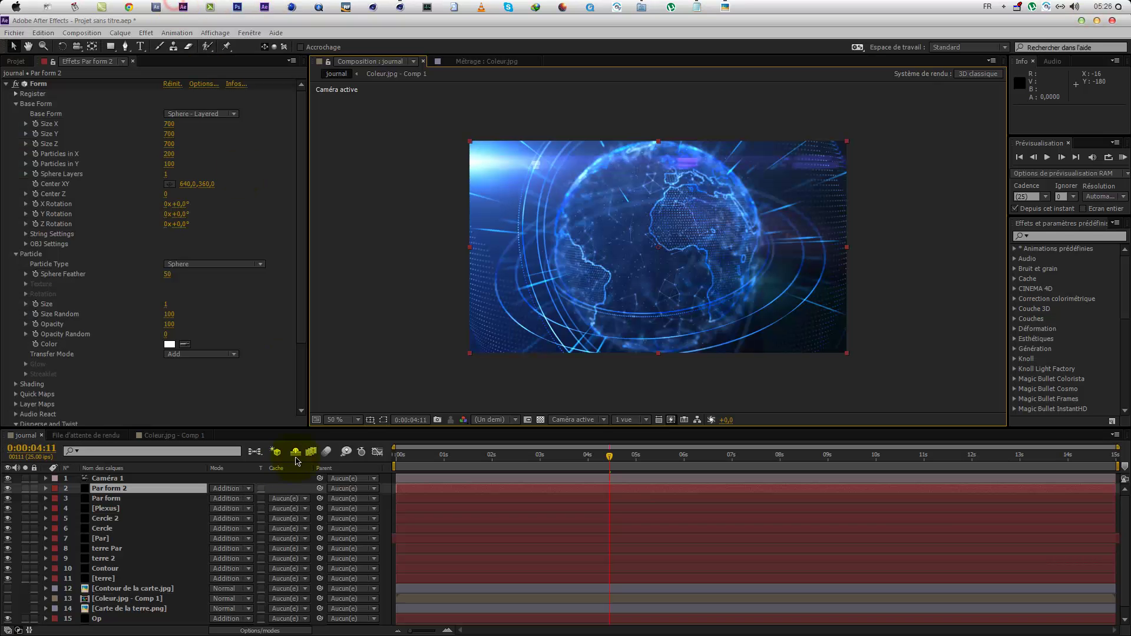
pyautogui.click(14, 61)
pyautogui.doubleClick(49, 311)
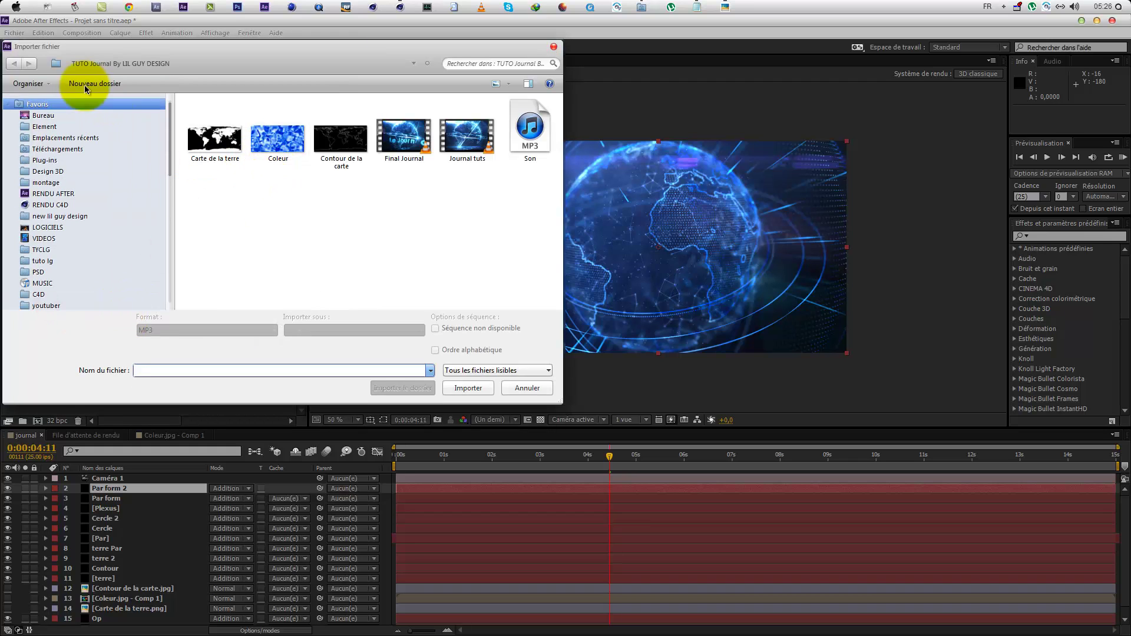
pyautogui.click(358, 240)
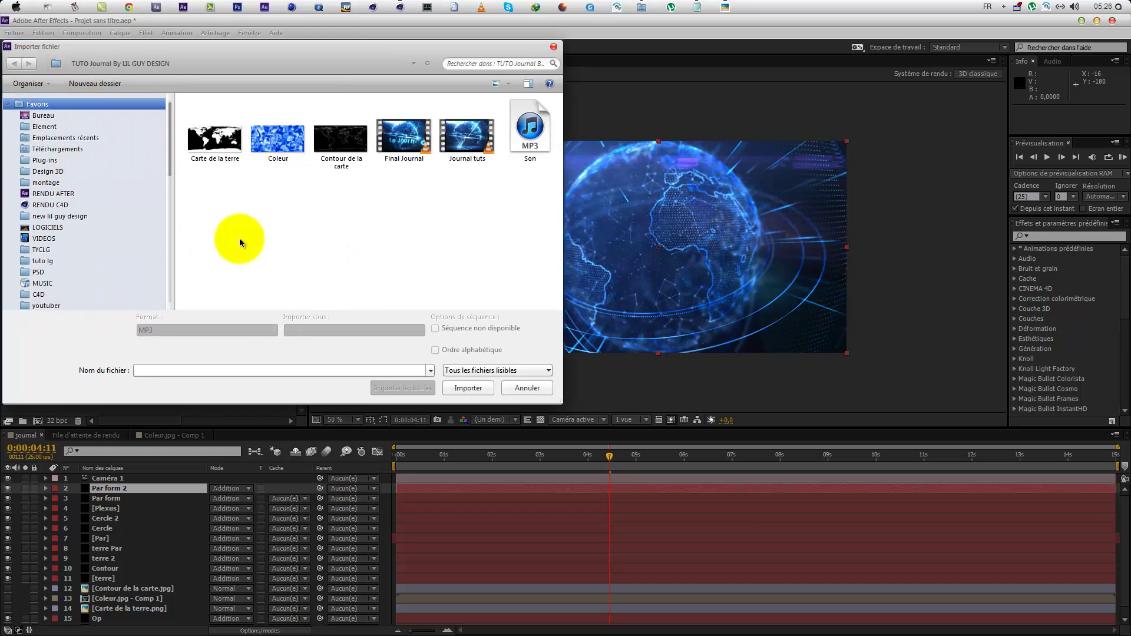
pyautogui.click(35, 115)
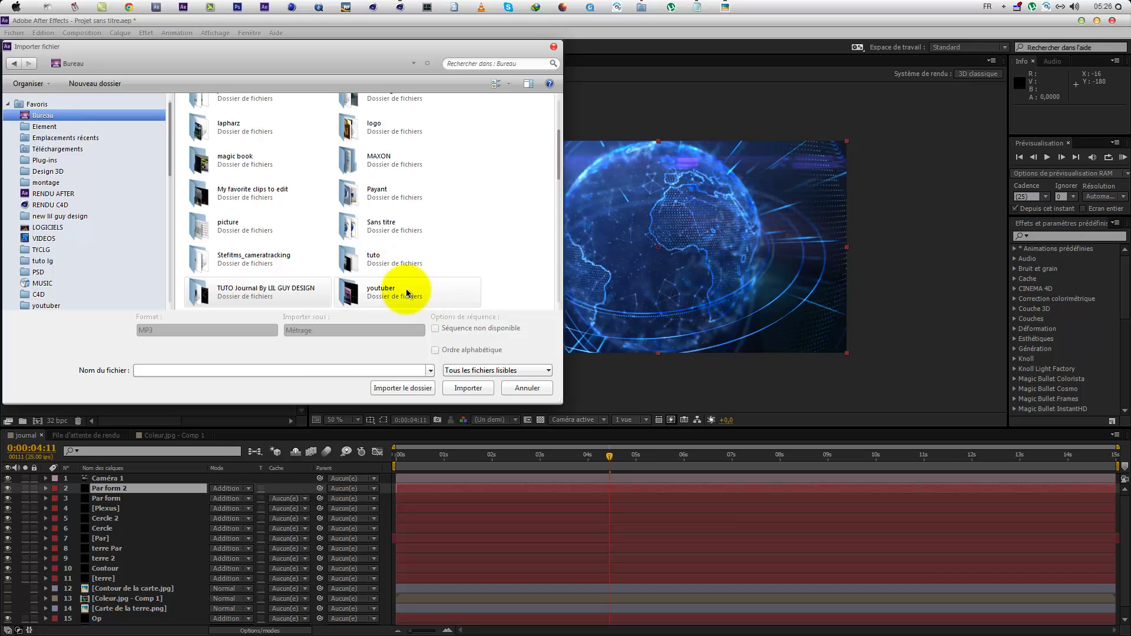
pyautogui.scroll(3, 406, 295)
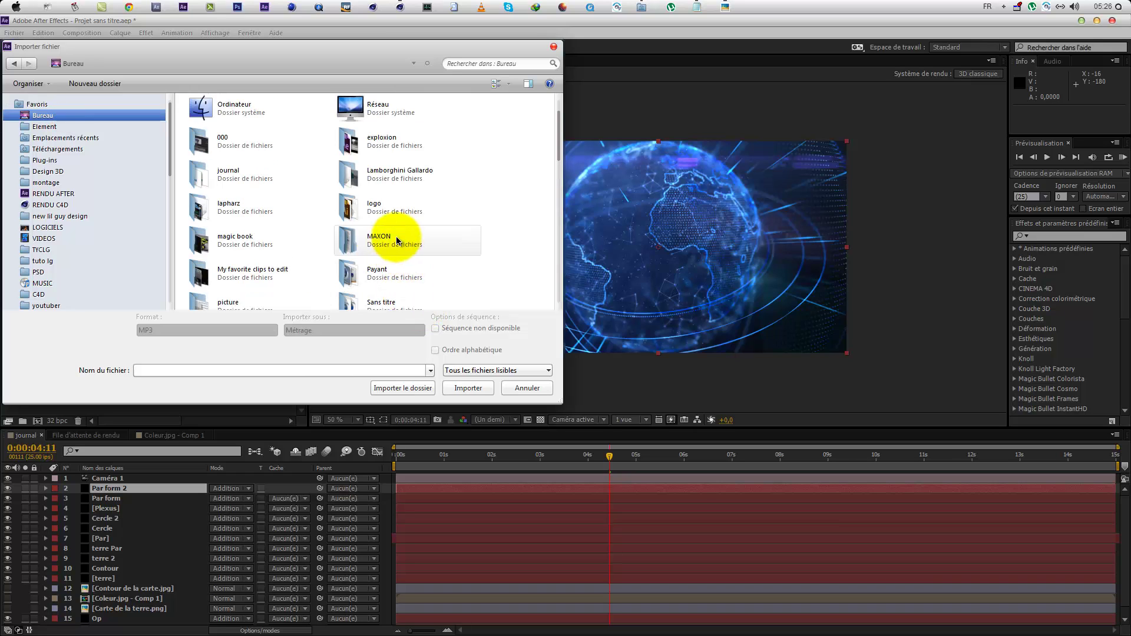
pyautogui.doubleClick(237, 178)
pyautogui.click(228, 160)
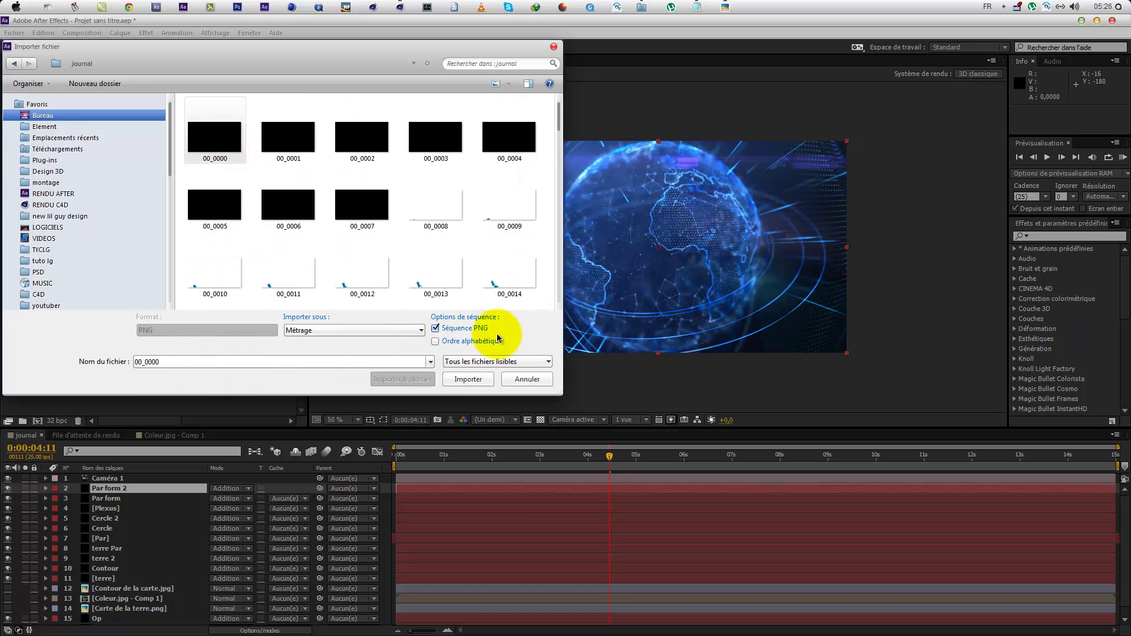
pyautogui.click(469, 379)
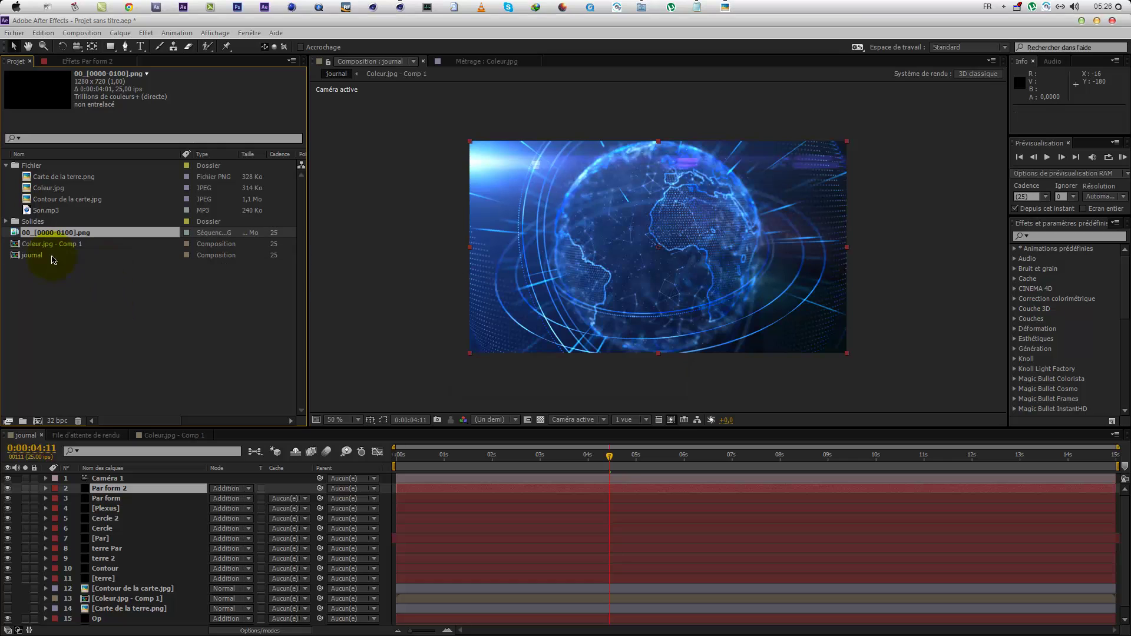
pyautogui.click(72, 314)
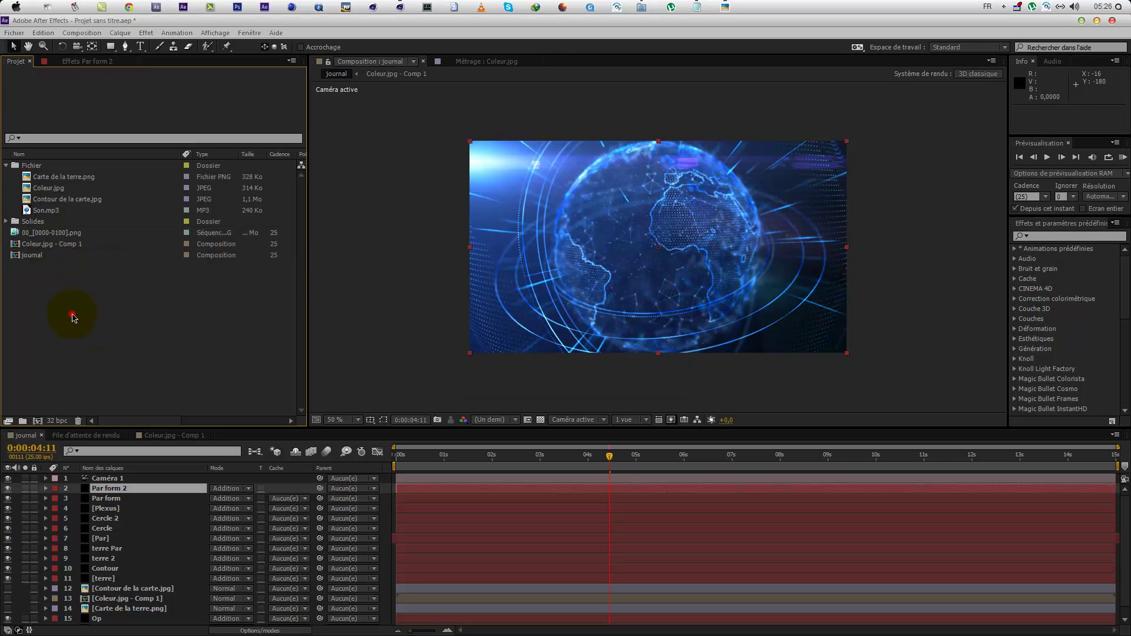
pyautogui.doubleClick(231, 279)
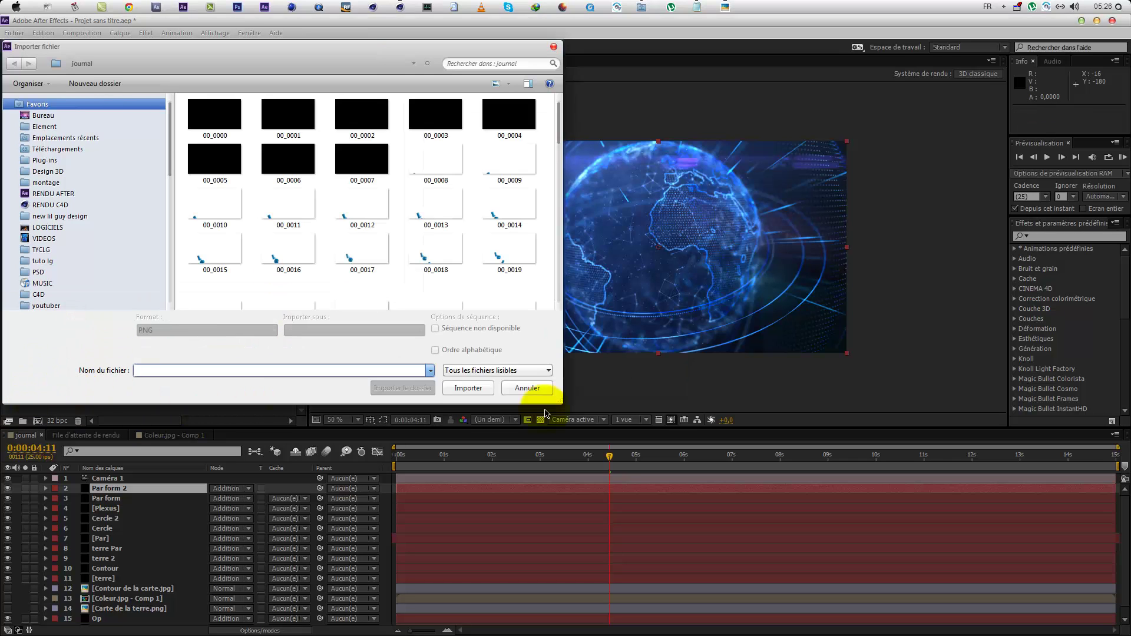
pyautogui.click(514, 388)
# Step: Place the imported PNG sequence in the journal composition below the Caméra 1 layer, starting at about 8 s
pyautogui.moveTo(53, 234); pyautogui.dragTo(781, 486)
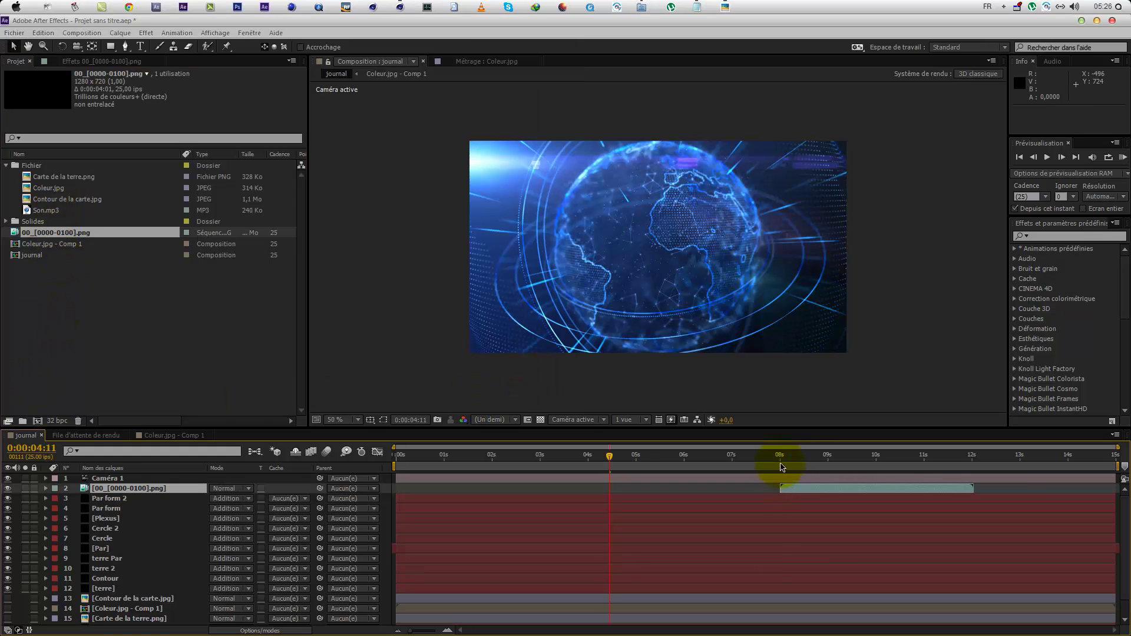
pyautogui.press('space')
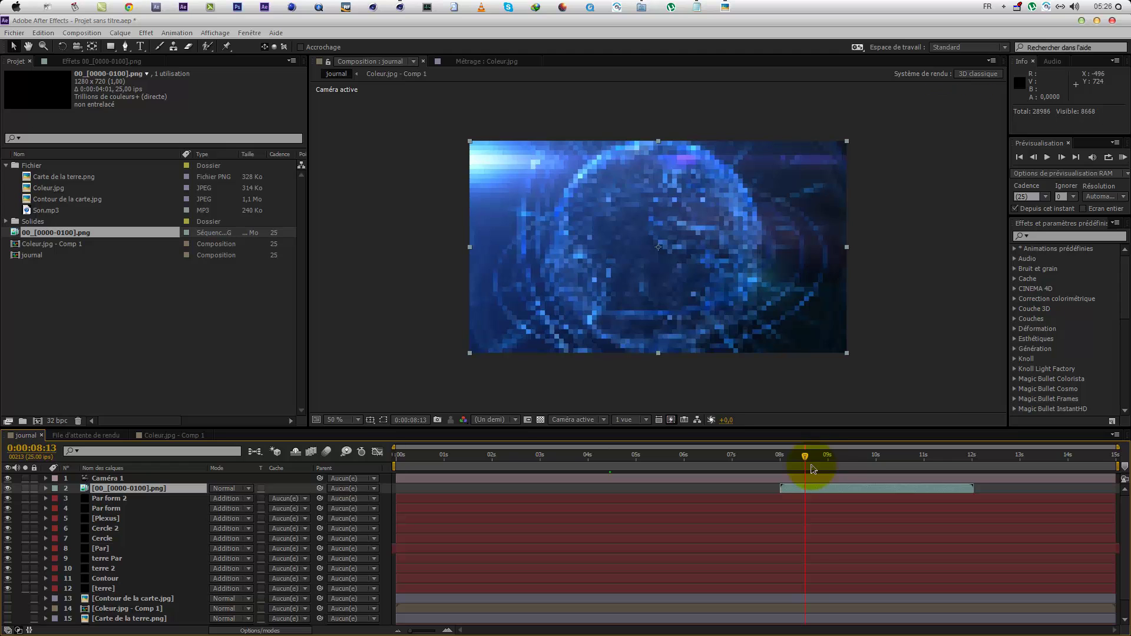
# Step: Check the Le Journal title over the globe at several times between about 9 and 12 s
pyautogui.click(860, 466)
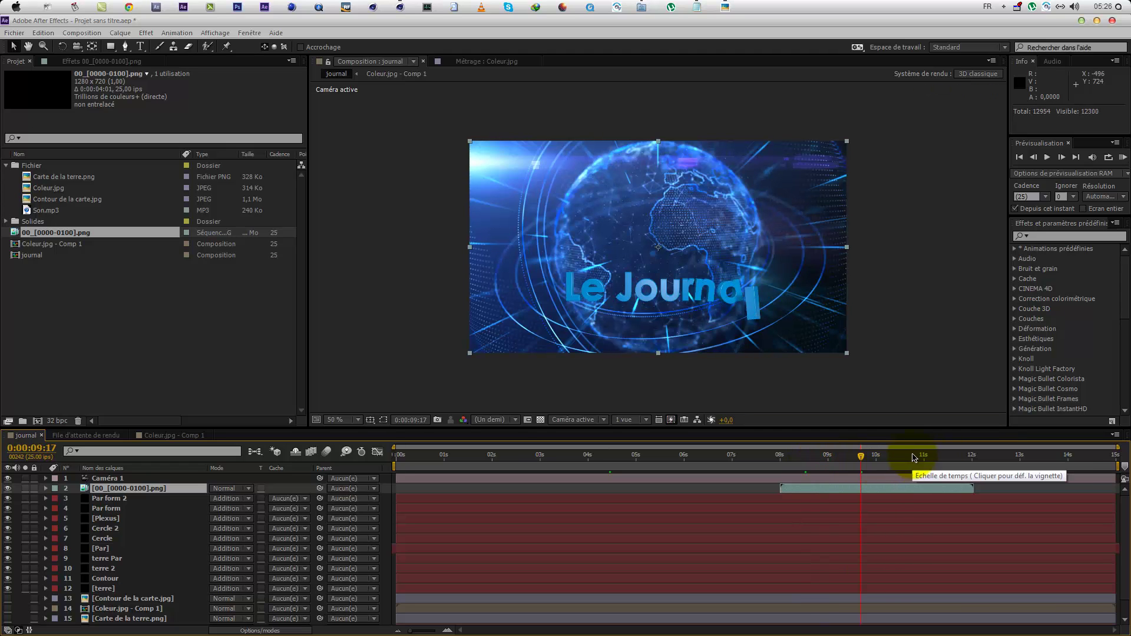
pyautogui.moveTo(919, 456); pyautogui.dragTo(963, 468)
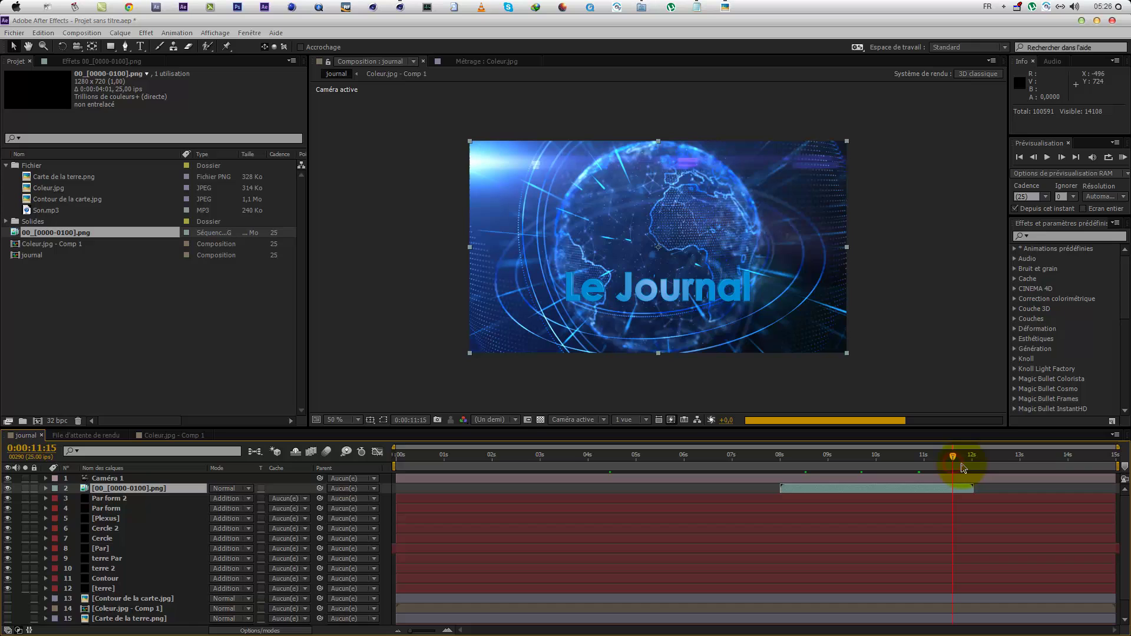
pyautogui.click(825, 391)
pyautogui.scroll(-1, 150, 533)
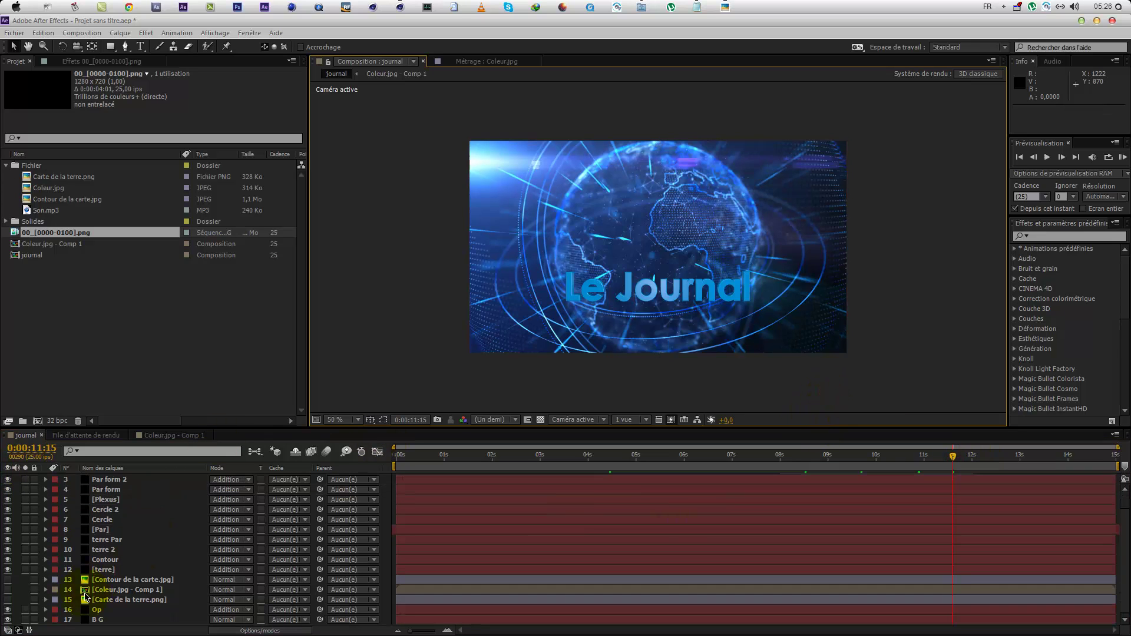
pyautogui.scroll(1, 130, 531)
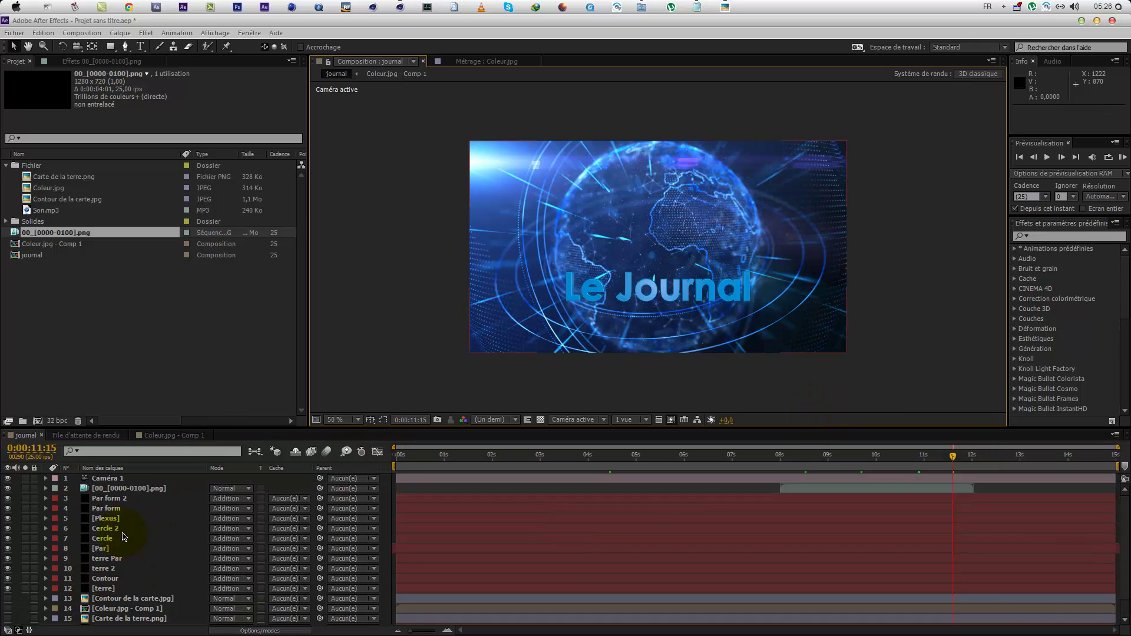
# Step: Select Caméra 1, solo the terre layer and move the current time to 8 s
pyautogui.click(120, 478)
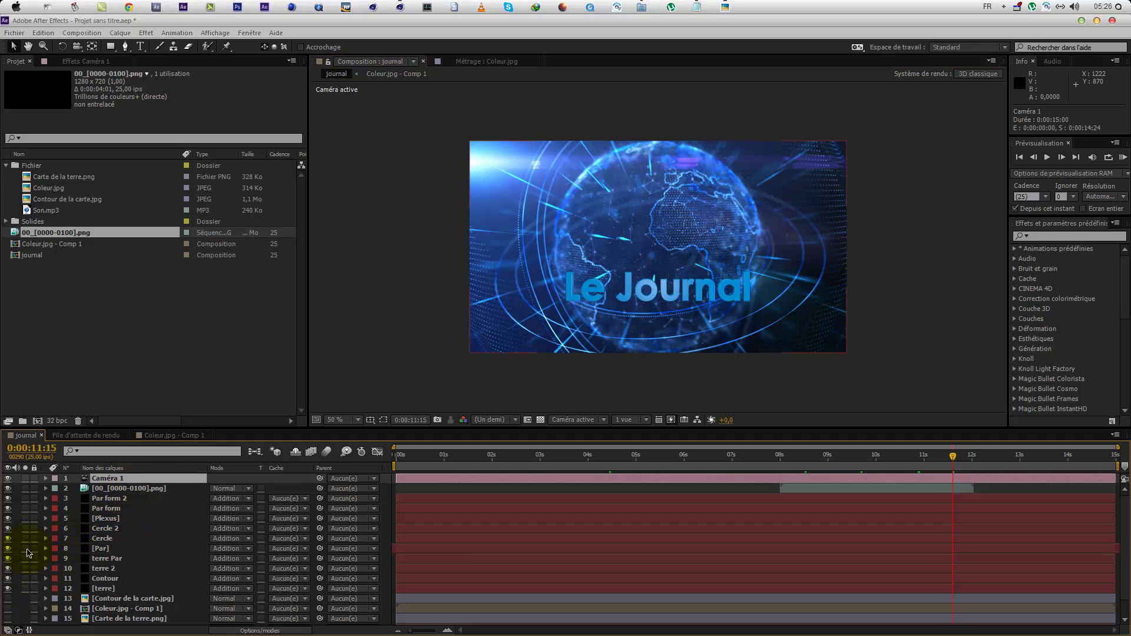
pyautogui.click(26, 588)
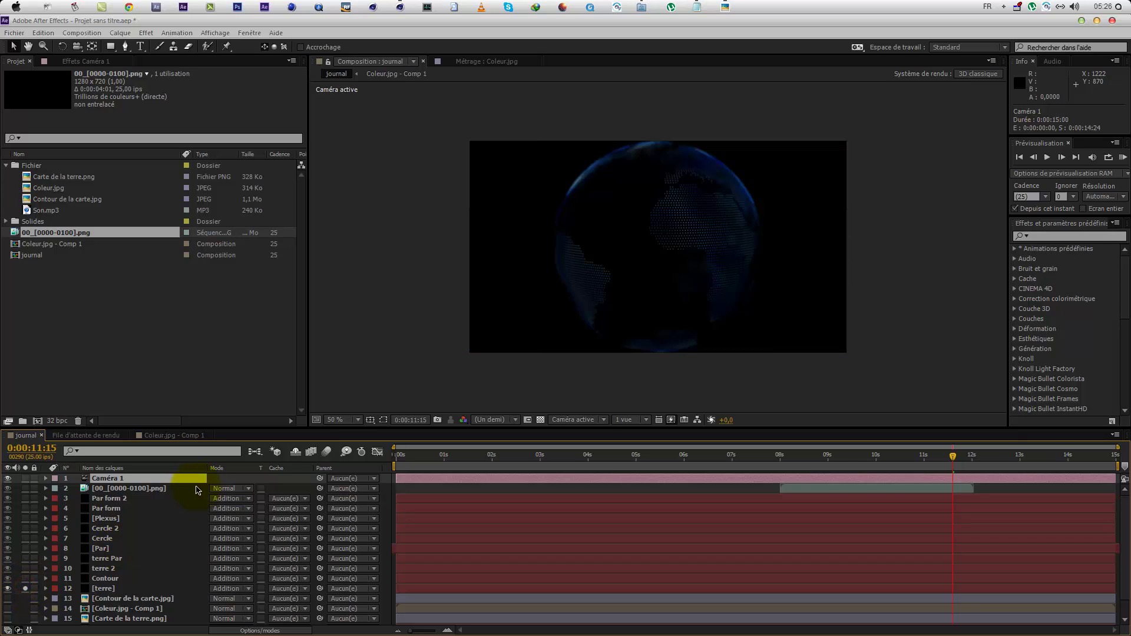
pyautogui.moveTo(418, 467); pyautogui.dragTo(779, 469)
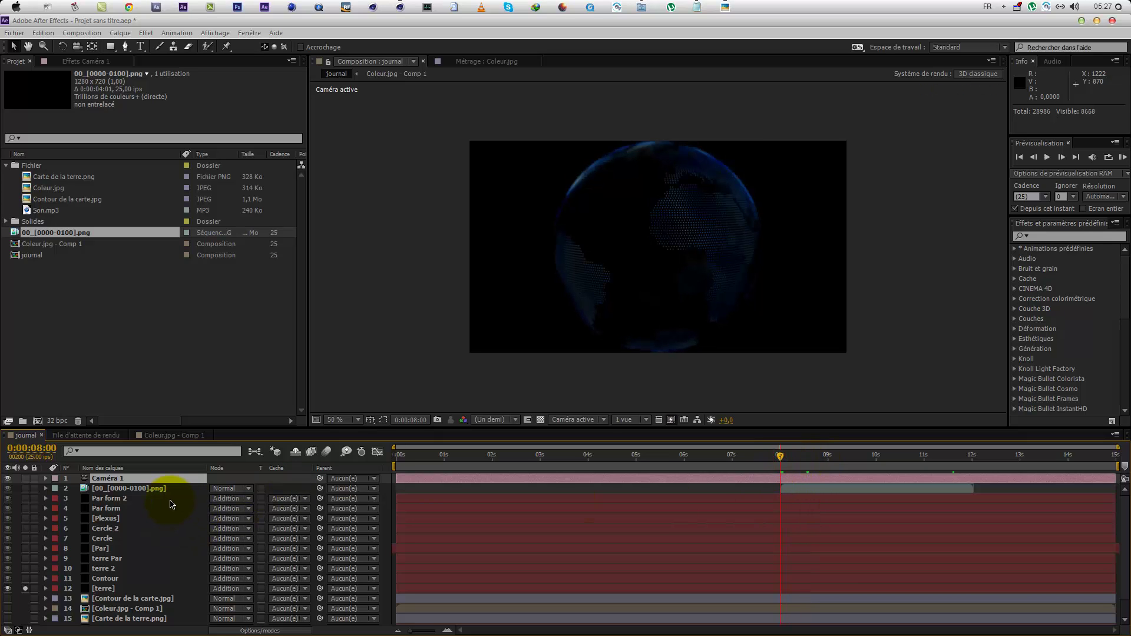
# Step: Reveal the camera options, position and point of interest properties of Caméra 1 together
pyautogui.hotkey('shift', 'a')
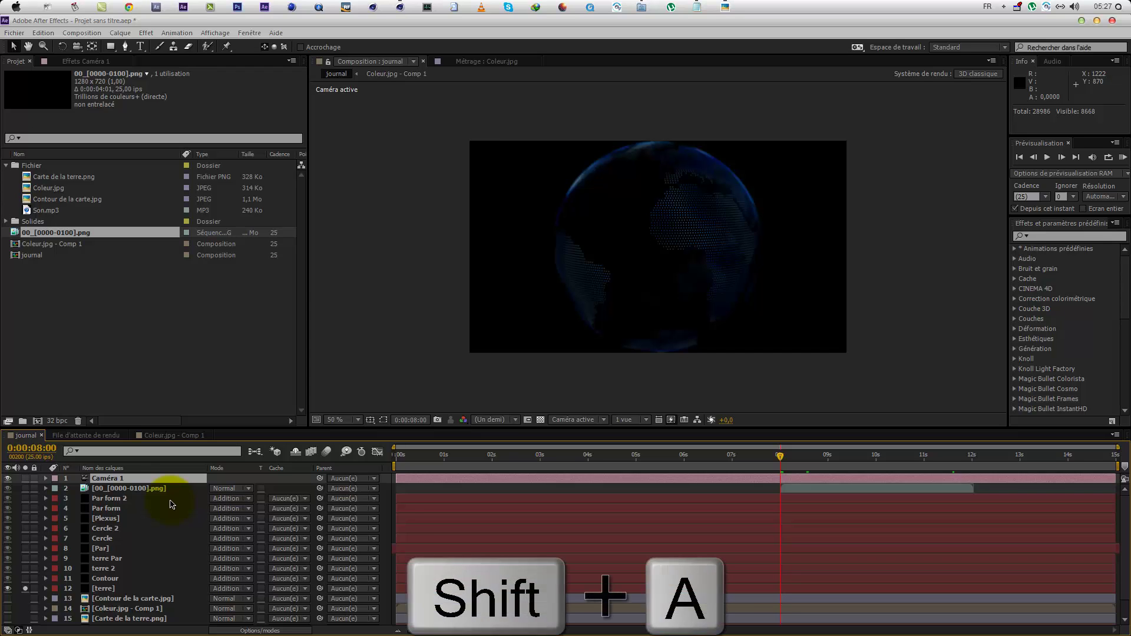
pyautogui.press('a')
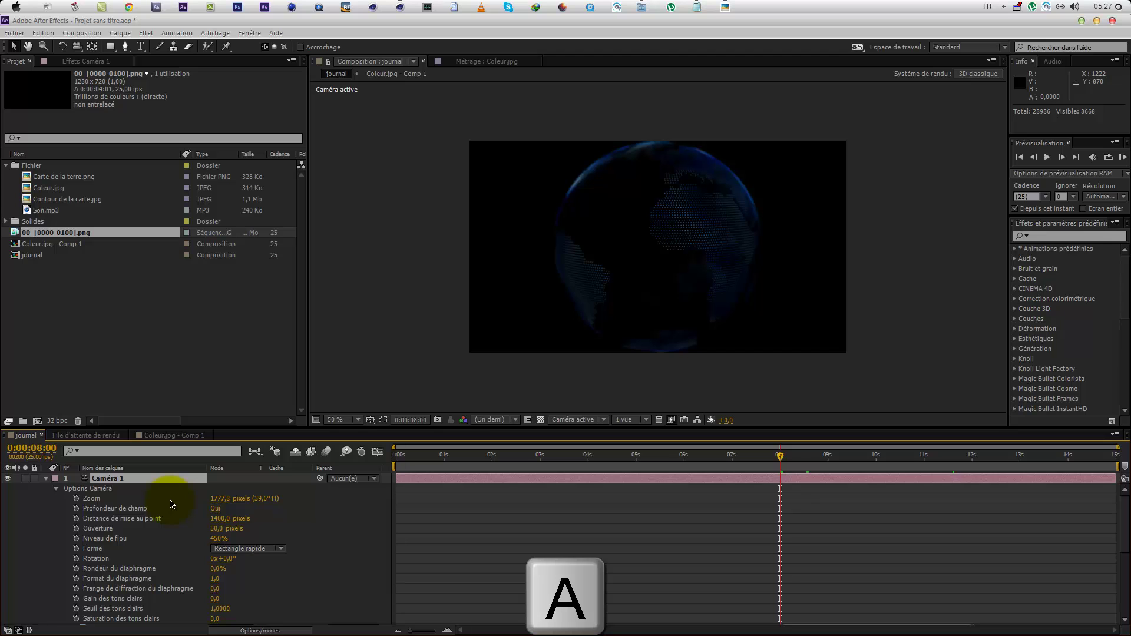
pyautogui.hotkey('shift', 'p')
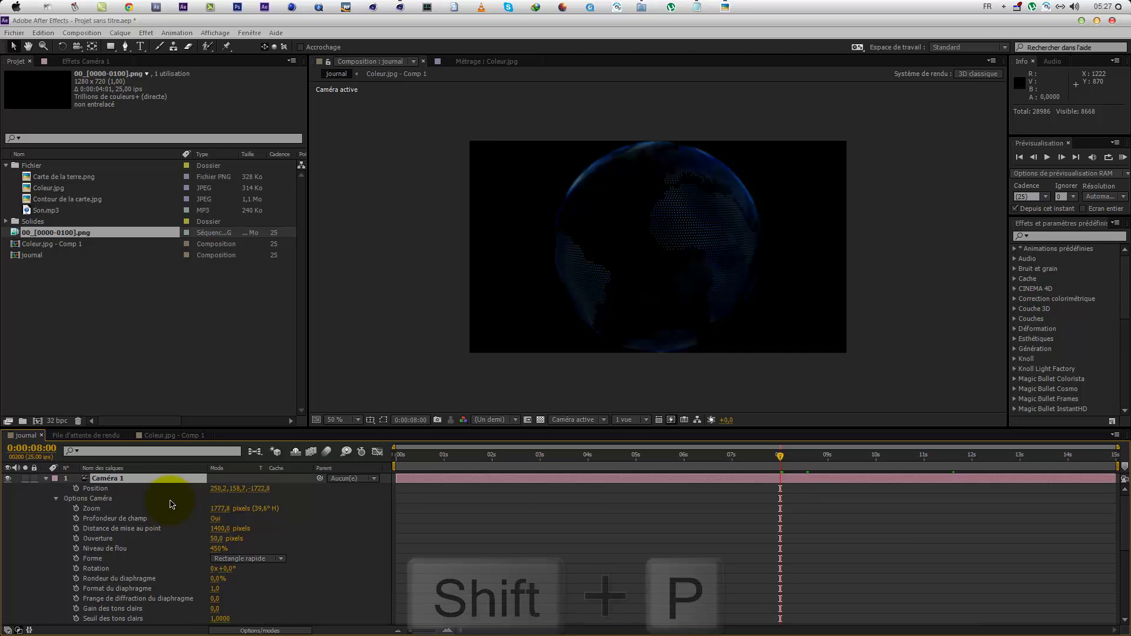
pyautogui.hotkey('shift', 'a')
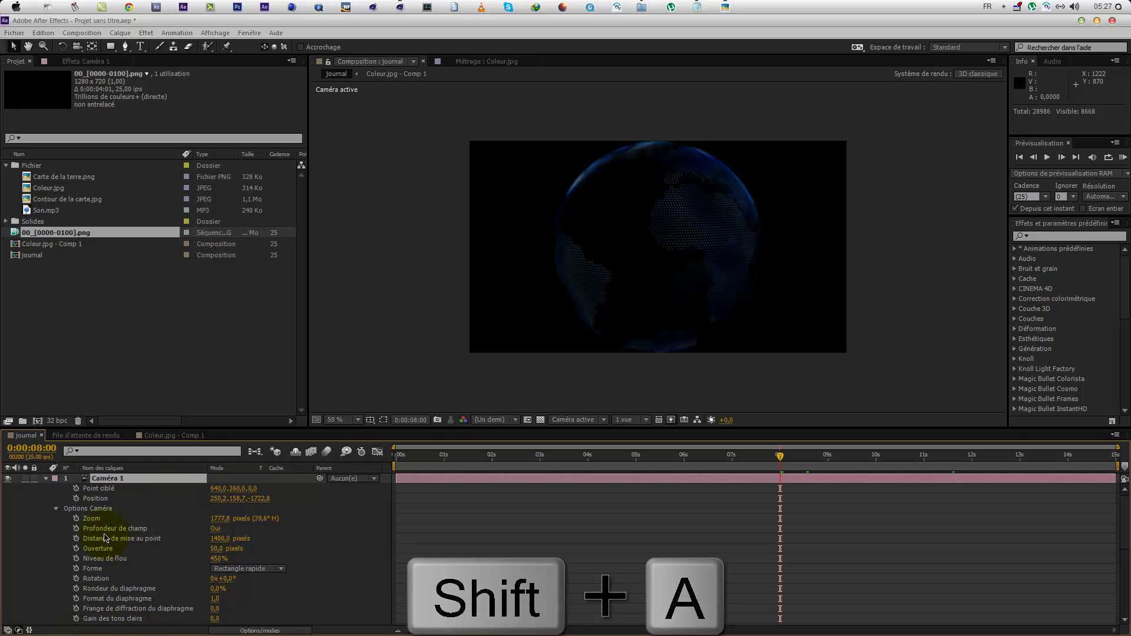
# Step: Hide Caméra 1's zoom, depth-of-field switch and iris properties, keeping point of interest, position, focus distance, aperture and blur level
pyautogui.keyDown('alt'); pyautogui.keyDown('shift'); pyautogui.click(103, 609); pyautogui.keyUp('shift'); pyautogui.keyUp('alt')
pyautogui.keyDown('alt'); pyautogui.keyDown('shift'); pyautogui.click(103, 609); pyautogui.keyUp('shift'); pyautogui.keyUp('alt')
pyautogui.keyDown('alt'); pyautogui.keyDown('shift'); pyautogui.click(103, 608); pyautogui.keyUp('shift'); pyautogui.keyUp('alt')
pyautogui.keyDown('alt'); pyautogui.keyDown('shift'); pyautogui.click(107, 598); pyautogui.keyUp('shift'); pyautogui.keyUp('alt')
pyautogui.keyDown('alt'); pyautogui.keyDown('shift'); pyautogui.click(107, 598); pyautogui.keyUp('shift'); pyautogui.keyUp('alt')
pyautogui.keyDown('alt'); pyautogui.keyDown('shift'); pyautogui.click(107, 588); pyautogui.keyUp('shift'); pyautogui.keyUp('alt')
pyautogui.keyDown('alt'); pyautogui.keyDown('shift'); pyautogui.click(108, 579); pyautogui.keyUp('shift'); pyautogui.keyUp('alt')
pyautogui.keyDown('alt'); pyautogui.keyDown('shift'); pyautogui.click(111, 568); pyautogui.keyUp('shift'); pyautogui.keyUp('alt')
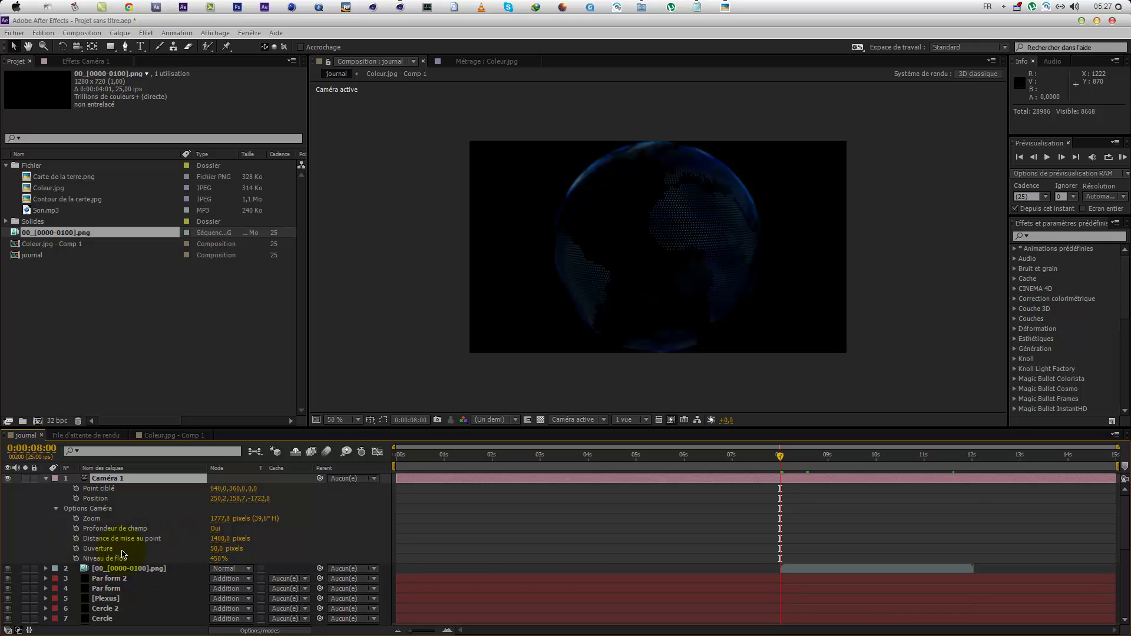
pyautogui.keyDown('alt'); pyautogui.keyDown('shift'); pyautogui.click(106, 524); pyautogui.keyUp('shift'); pyautogui.keyUp('alt')
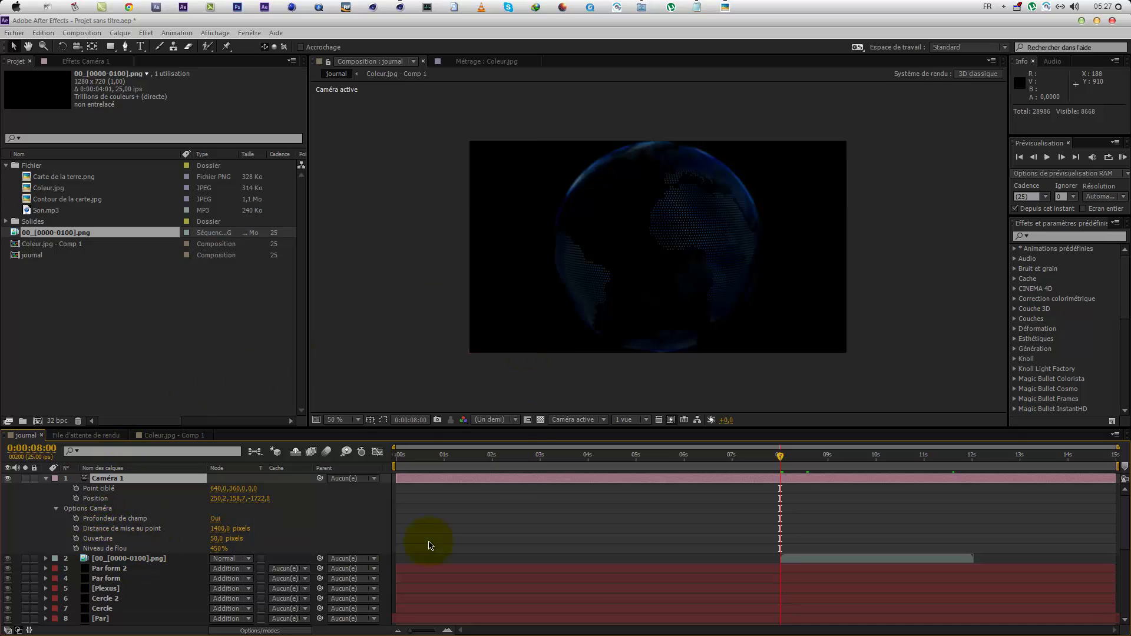
pyautogui.keyDown('alt'); pyautogui.keyDown('shift'); pyautogui.click(90, 518); pyautogui.keyUp('shift'); pyautogui.keyUp('alt')
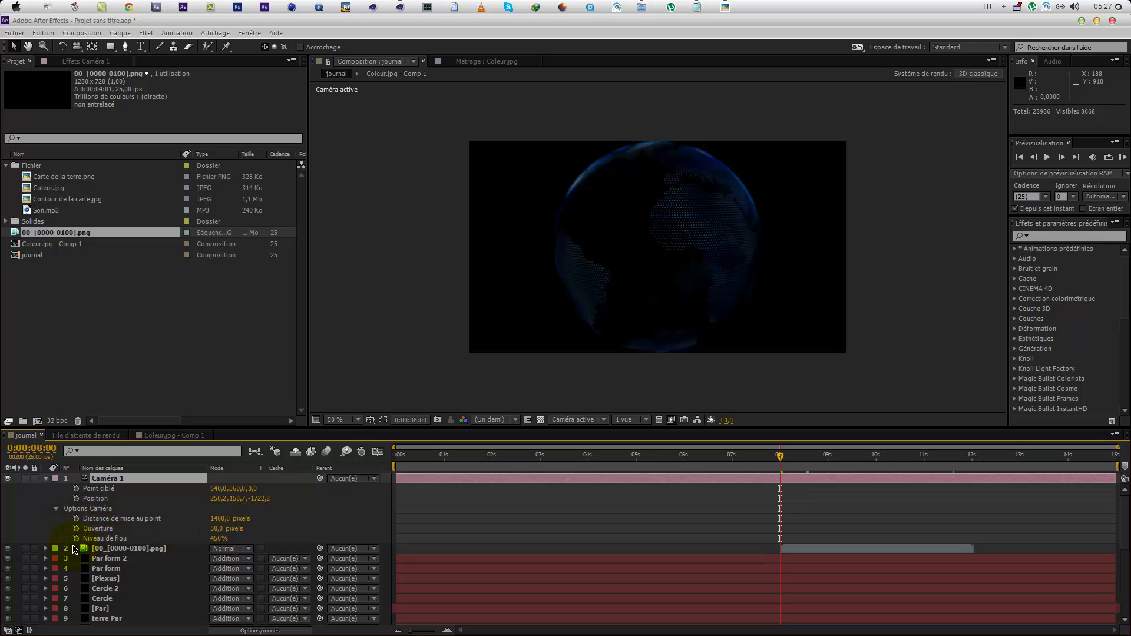
# Step: Add keyframes at 8 s for Caméra 1's point of interest, position, focus distance, aperture and blur level, and collapse the layer
pyautogui.moveTo(76, 538); pyautogui.dragTo(76, 489)
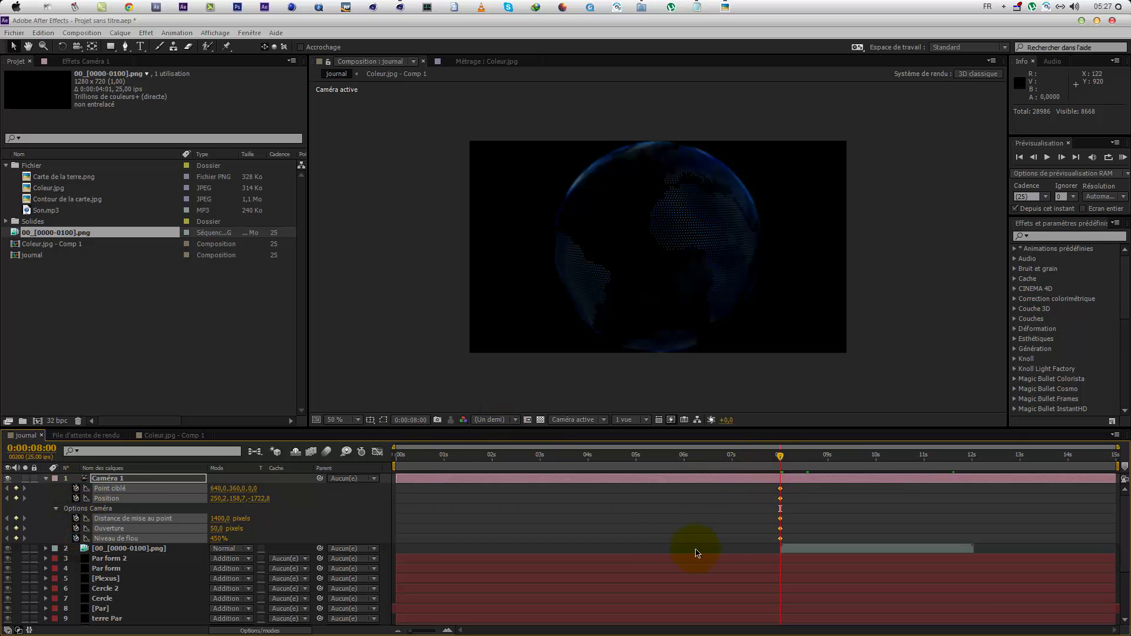
pyautogui.moveTo(767, 463); pyautogui.dragTo(632, 467)
pyautogui.click(45, 479)
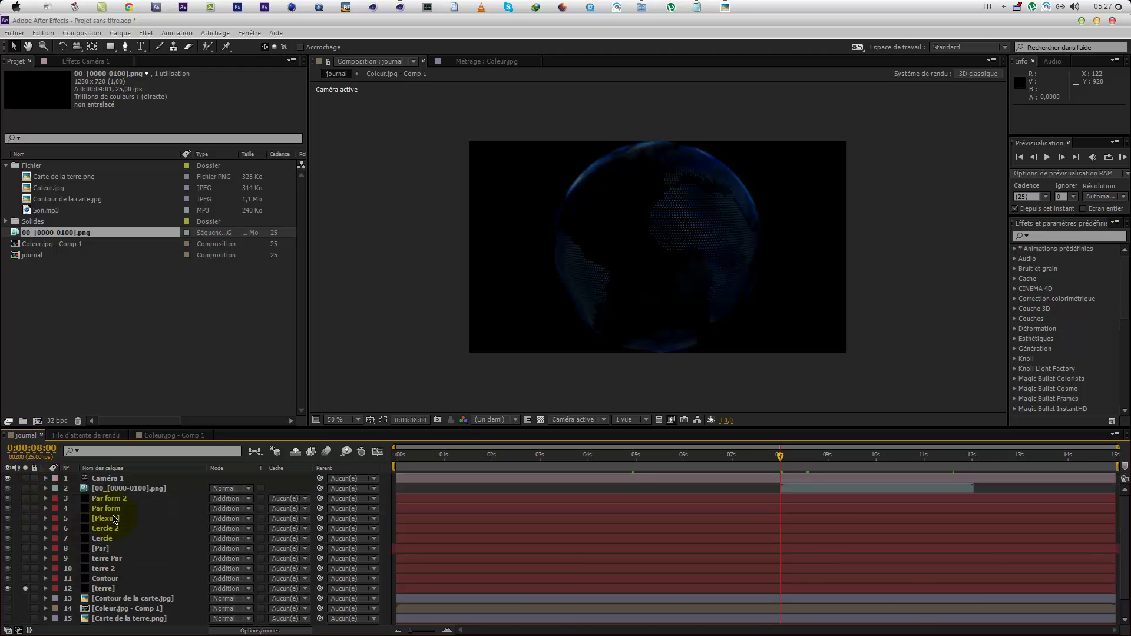
# Step: Create a null object, make it a 3D layer and parent Caméra 1 to it
pyautogui.hotkey('ctrl', 'shift', 'alt', 'y')
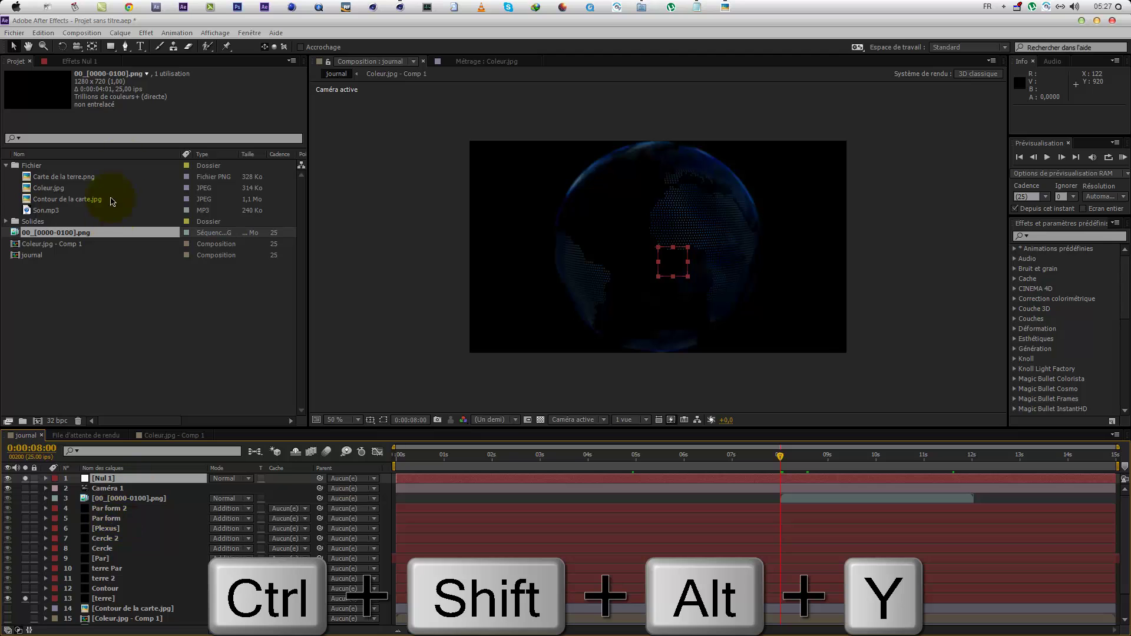
pyautogui.click(120, 33)
pyautogui.moveTo(194, 47)
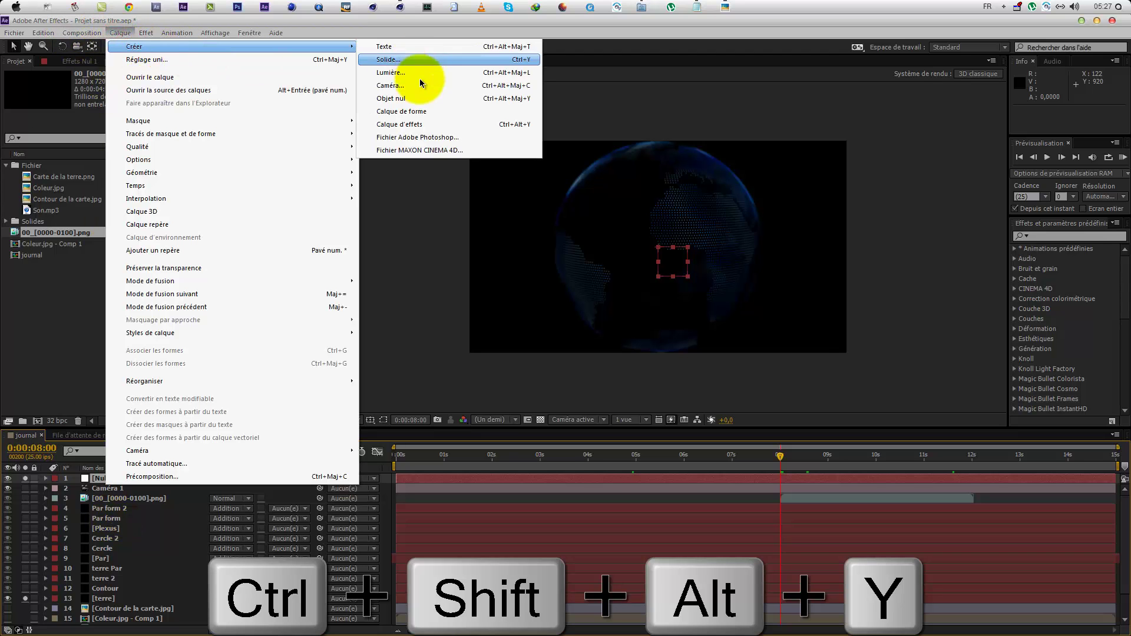
pyautogui.click(105, 568)
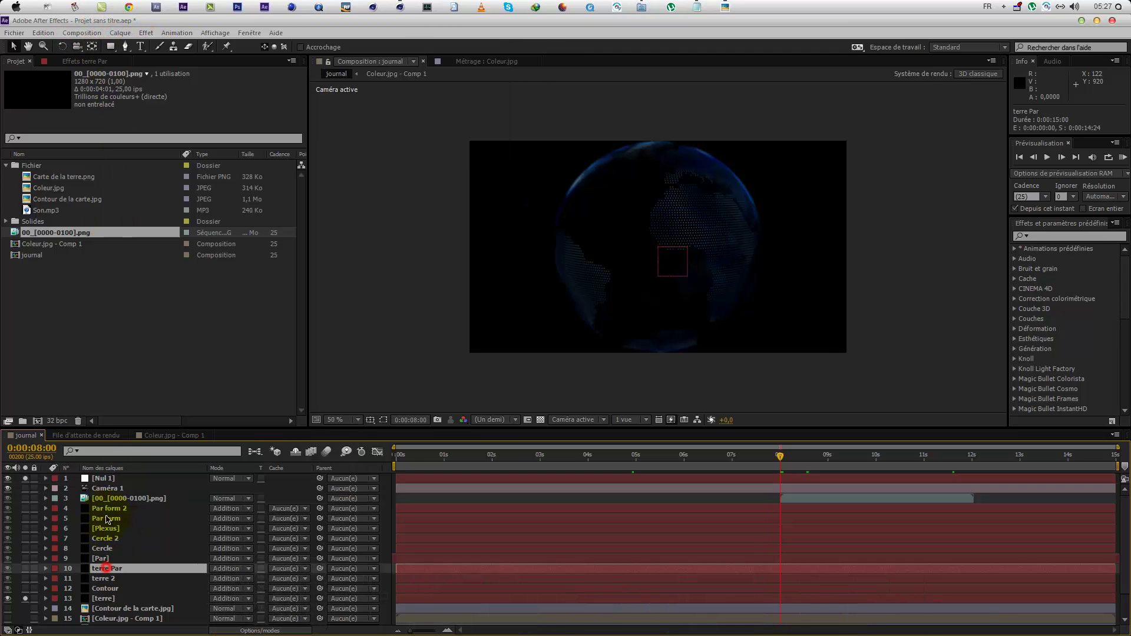
pyautogui.click(109, 479)
pyautogui.click(279, 630)
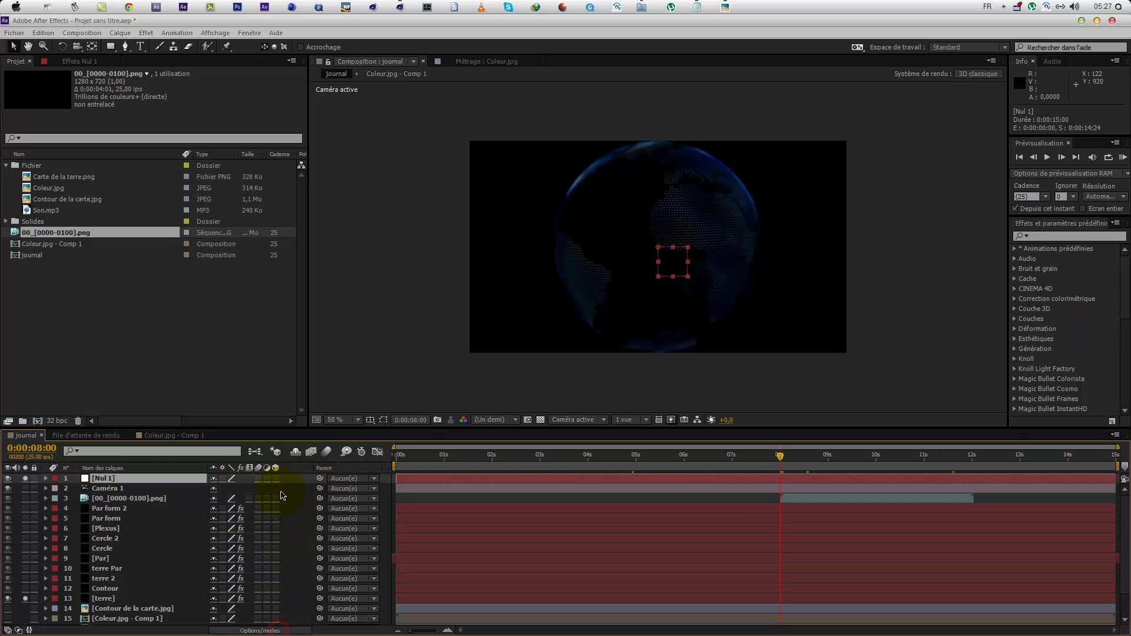
pyautogui.click(278, 484)
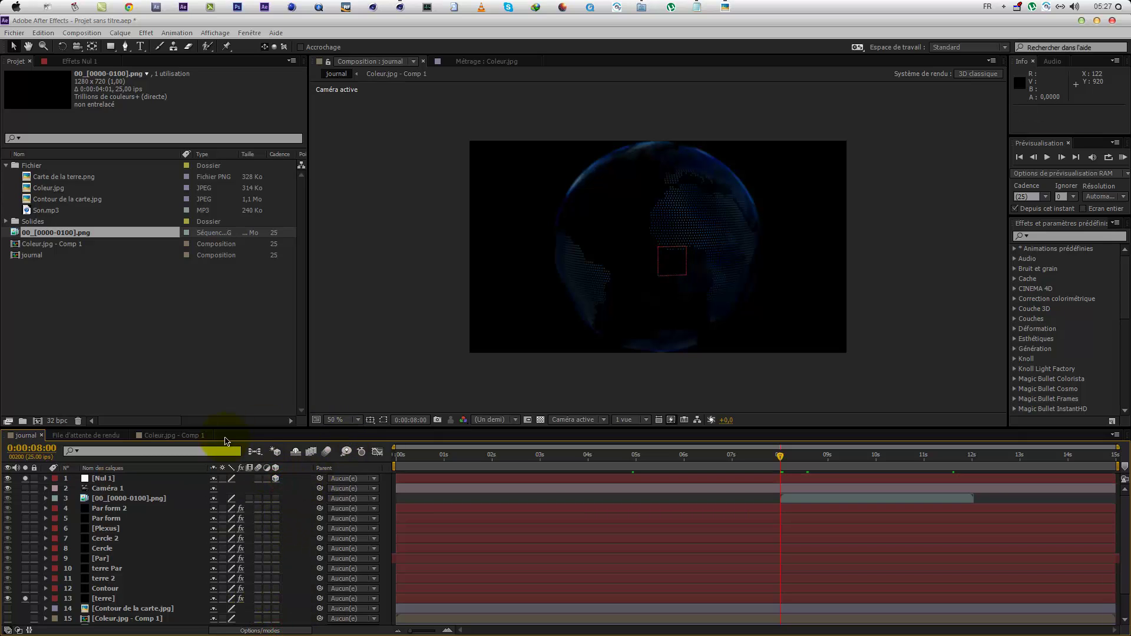
pyautogui.moveTo(321, 494); pyautogui.dragTo(149, 482)
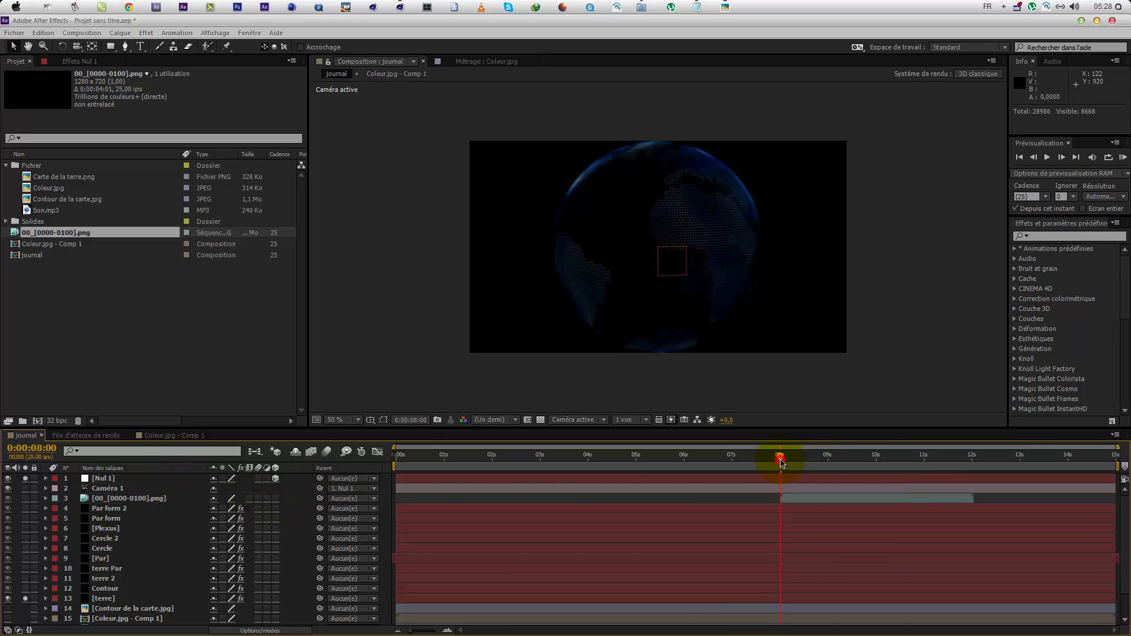
# Step: Reveal the rotation properties of Nul 1 and add X, Y and Z rotation keyframes at 8 s
pyautogui.click(781, 480)
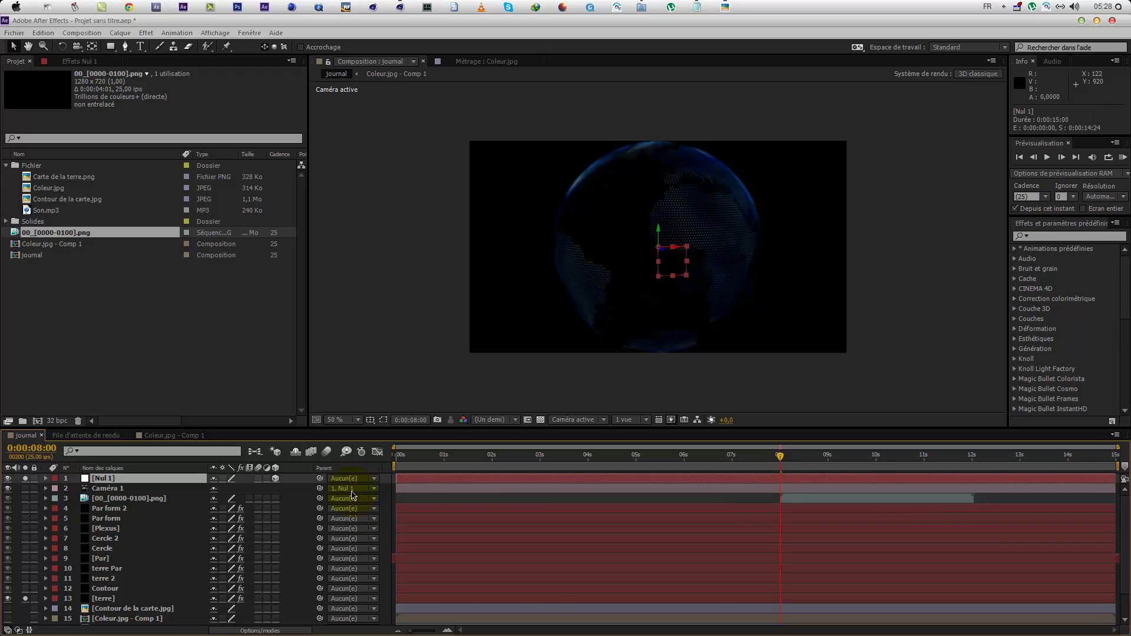
pyautogui.hotkey('shift', 'r')
pyautogui.press('r')
pyautogui.press('r')
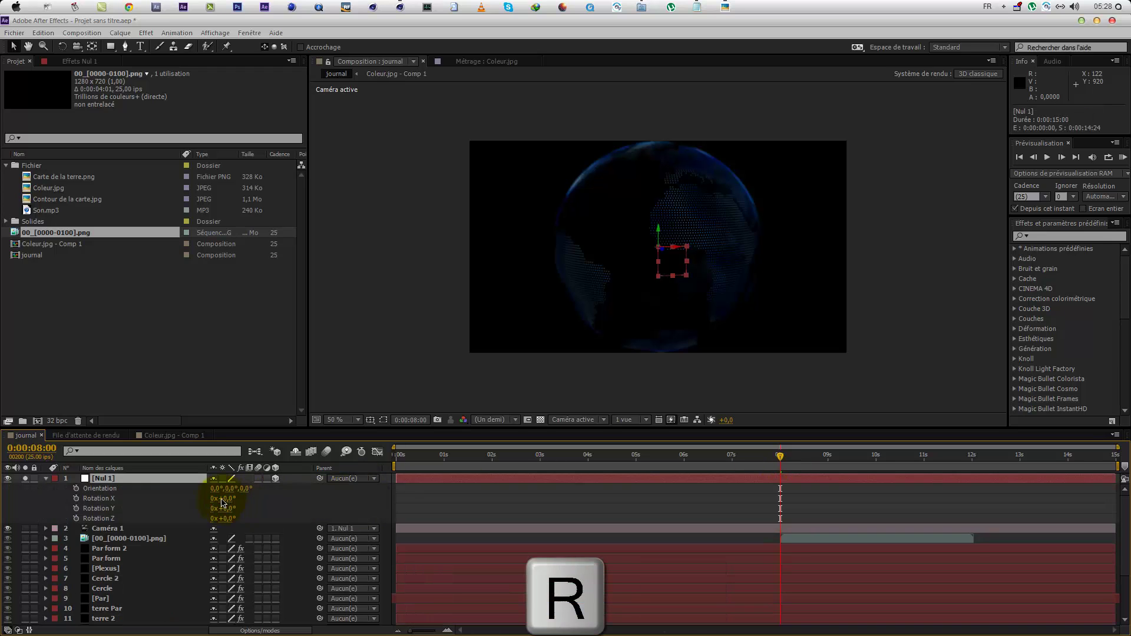
pyautogui.click(76, 498)
pyautogui.click(76, 508)
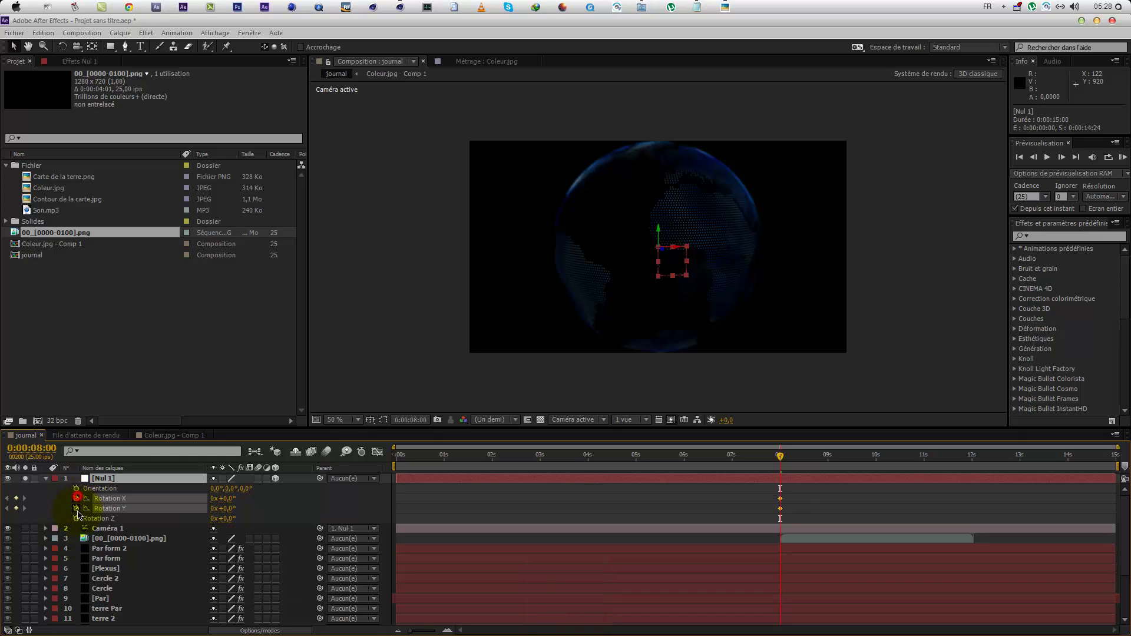
pyautogui.click(76, 518)
# Step: Animate Nul 1's Y rotation with increased angles at 0:00:09:13 and near the end of the timeline, and scrub through the motion
pyautogui.moveTo(835, 462)
pyautogui.mouseDown()
pyautogui.moveTo(1070, 465)
pyautogui.moveTo(832, 472)
pyautogui.moveTo(850, 471)
pyautogui.mouseUp()
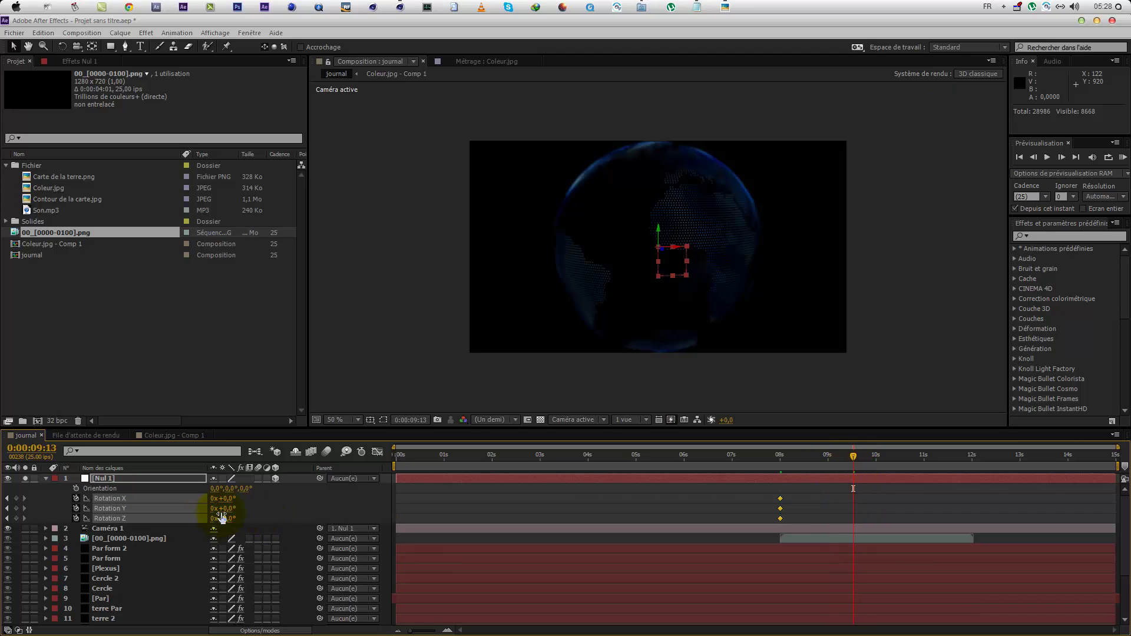
pyautogui.moveTo(234, 509); pyautogui.dragTo(262, 523)
pyautogui.moveTo(895, 467); pyautogui.dragTo(1108, 468)
pyautogui.moveTo(233, 507); pyautogui.dragTo(264, 523)
pyautogui.moveTo(783, 469); pyautogui.dragTo(1110, 497)
pyautogui.moveTo(1039, 499); pyautogui.dragTo(1089, 505)
# Step: Expand Caméra 1, go to its position keyframe at 8 s and set the X position to -400
pyautogui.click(112, 529)
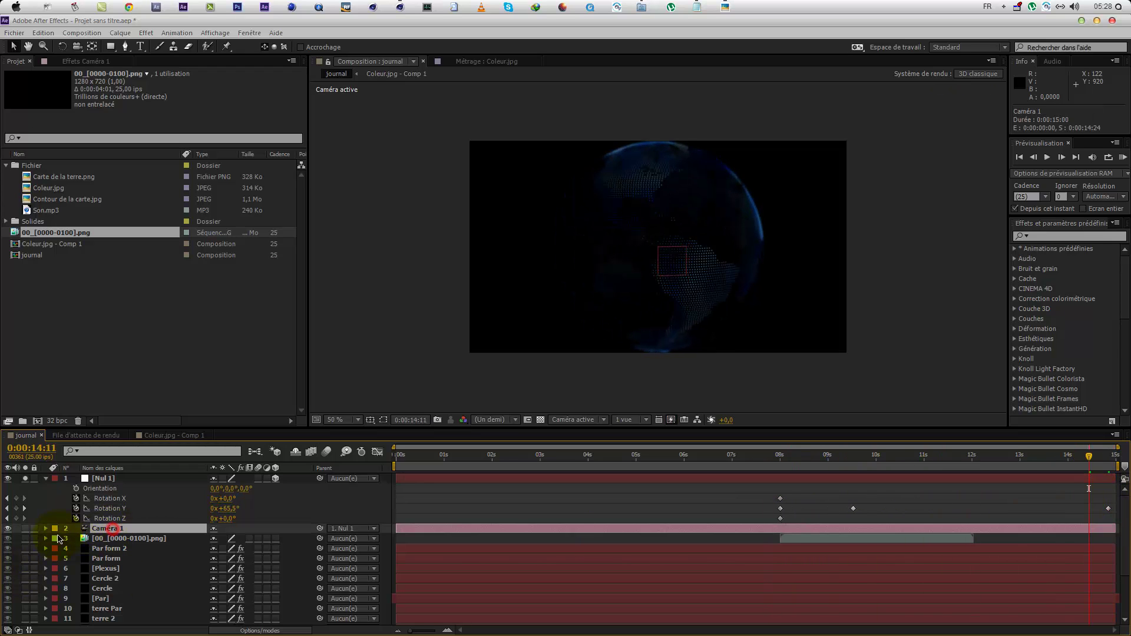
pyautogui.click(47, 528)
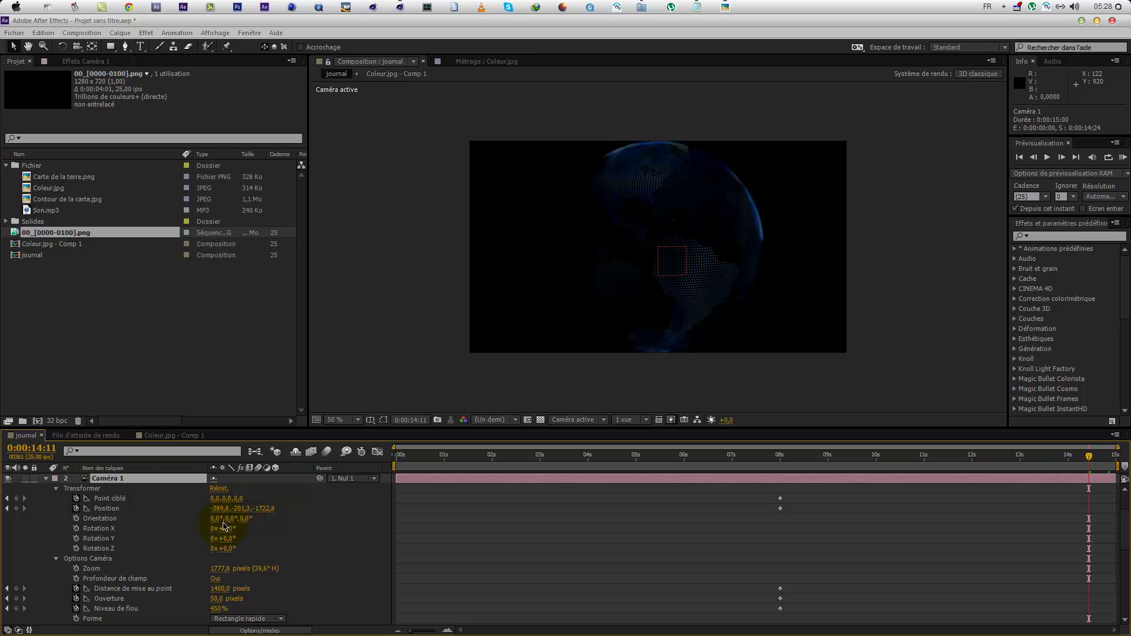
pyautogui.click(7, 508)
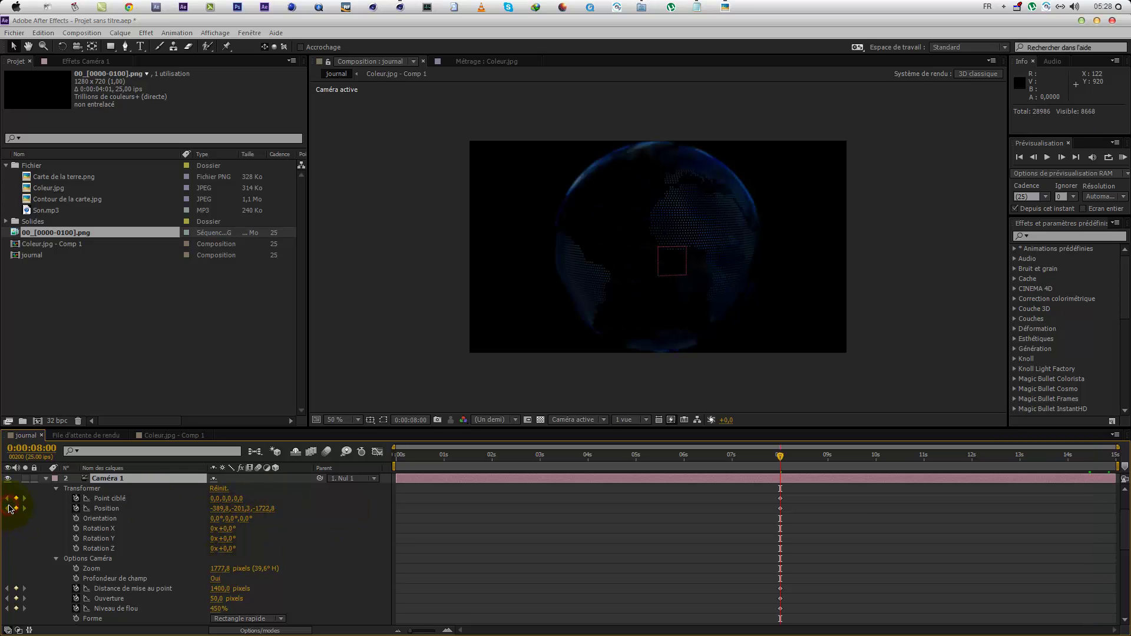
pyautogui.click(215, 509)
pyautogui.write('-')
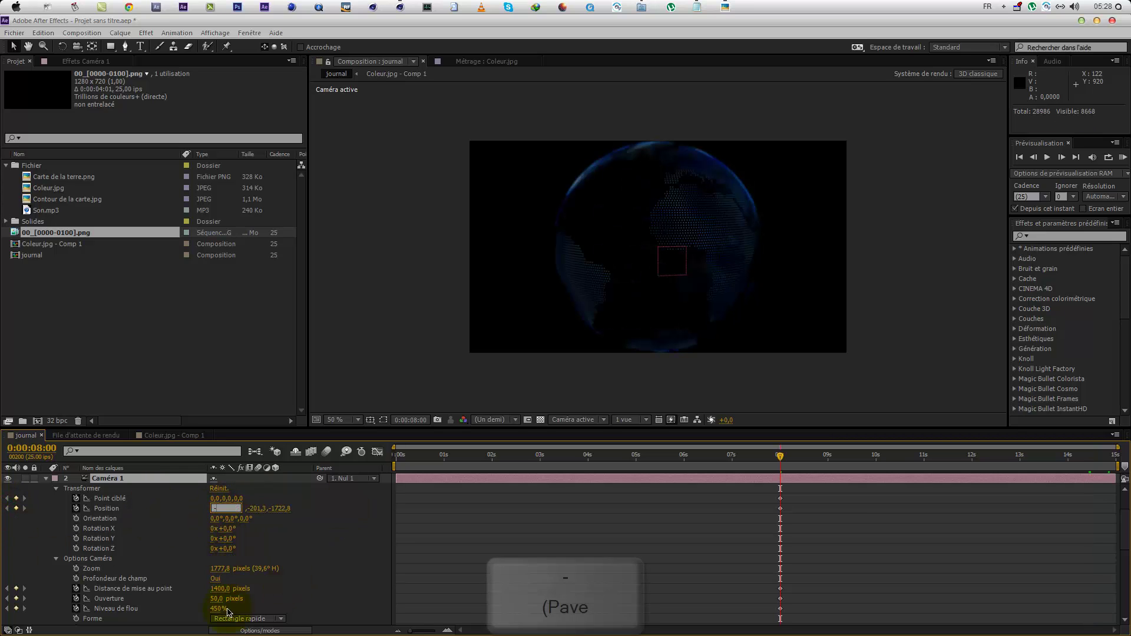
pyautogui.write('400')
pyautogui.press('Tab')
pyautogui.write('-2000')
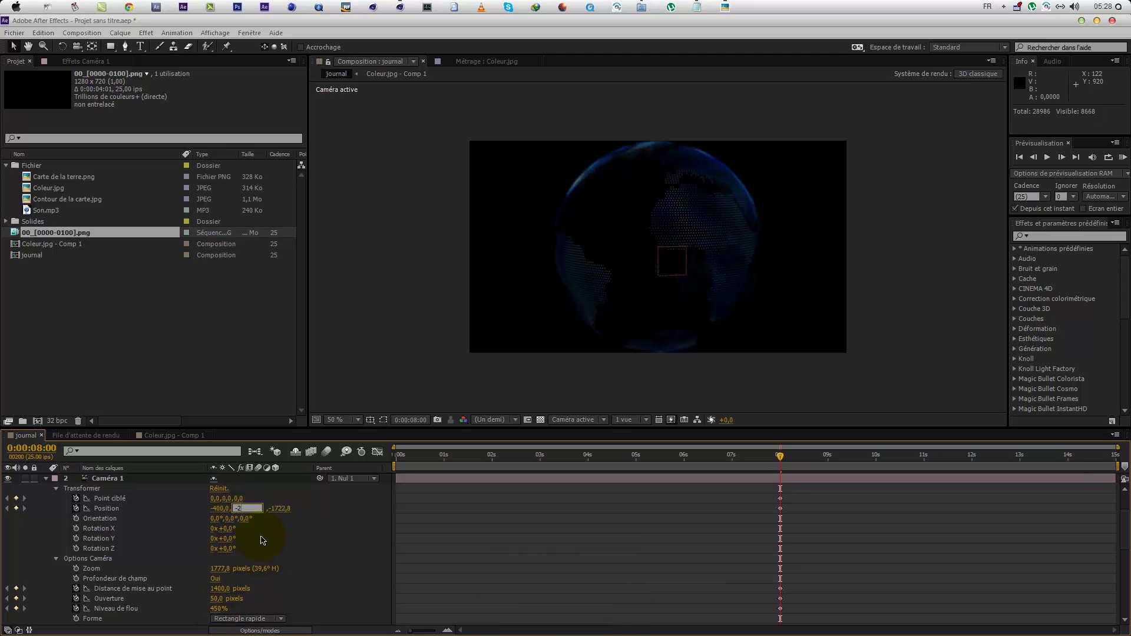
pyautogui.click(288, 532)
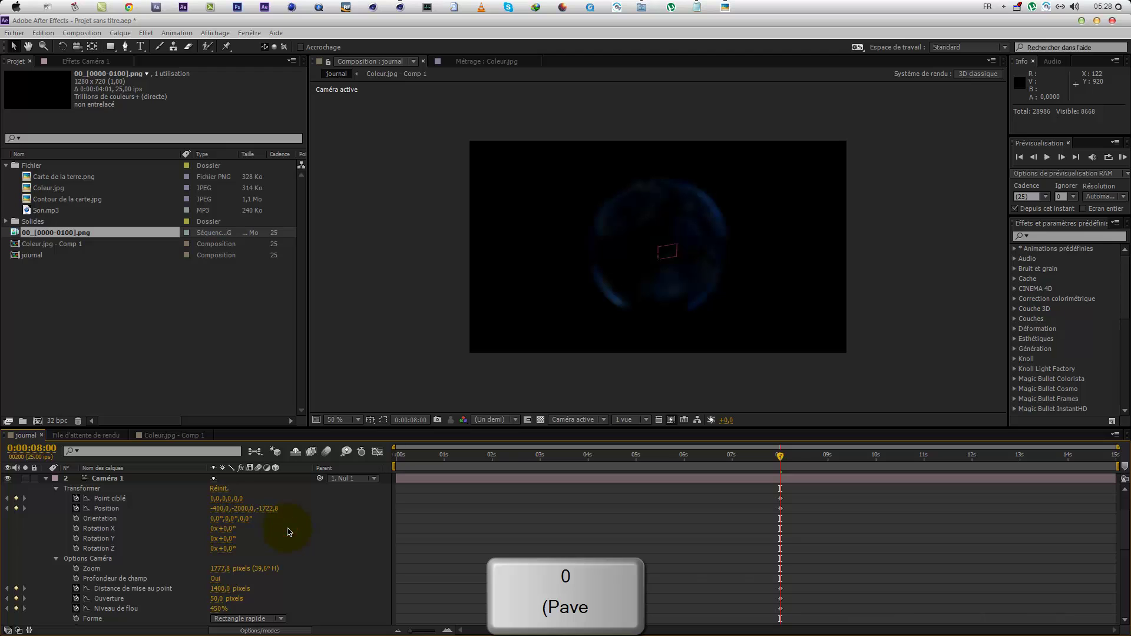
pyautogui.hotkey('ctrl', 'z')
# Step: Set Caméra 1's Y position to -200 and Z position to -1720 on the 8 s keyframe
pyautogui.click(242, 508)
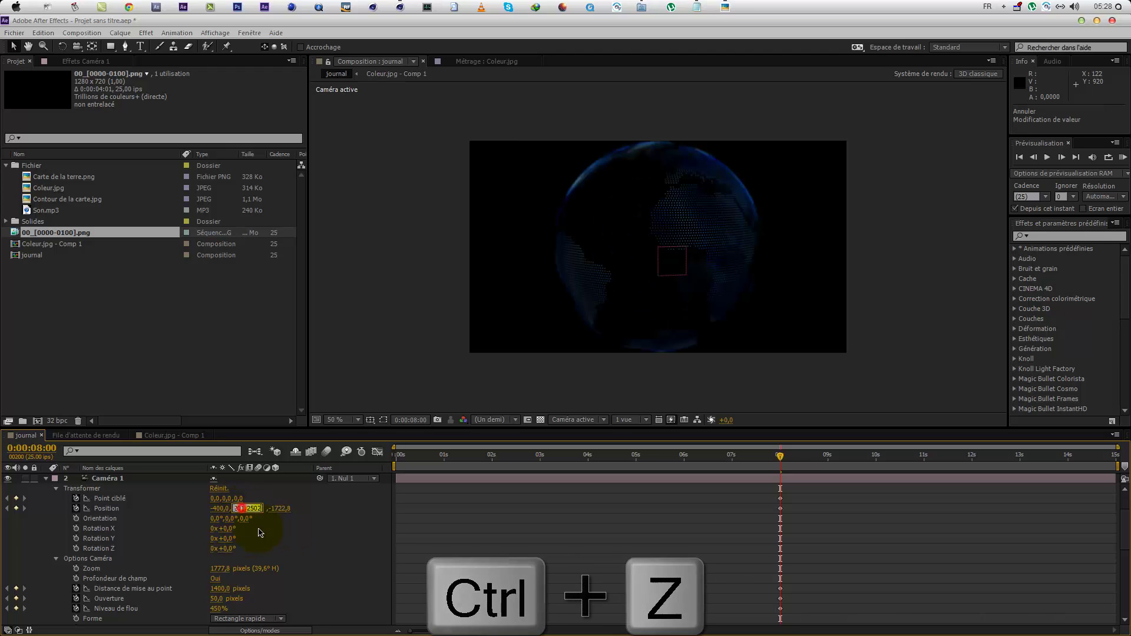
pyautogui.write('-200')
pyautogui.click(268, 508)
pyautogui.write('-17')
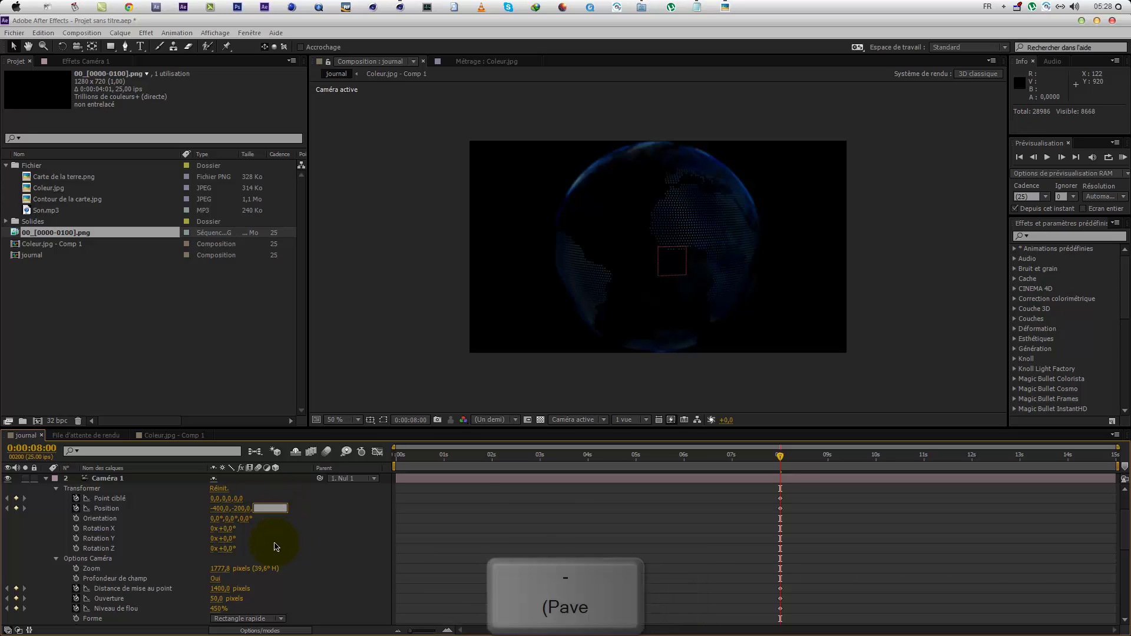
pyautogui.write('20')
pyautogui.click(307, 538)
pyautogui.click(317, 530)
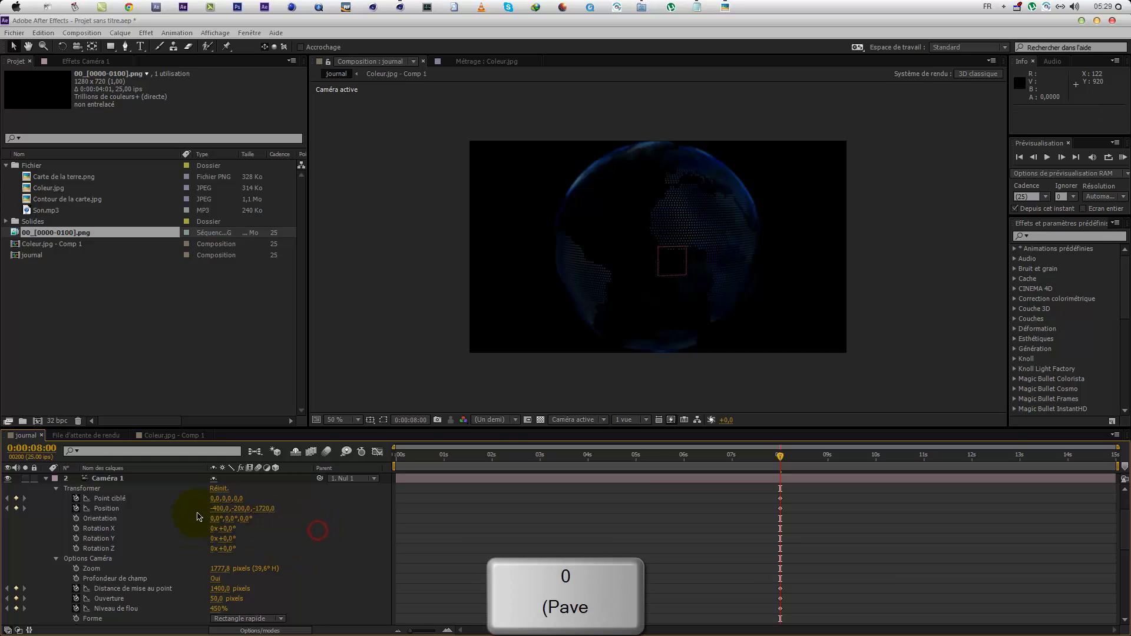
# Step: Collapse Caméra 1, step to Nul 1's last Y rotation keyframe at 0:00:14:21, set it to 70° and scrub the motion
pyautogui.click(45, 478)
pyautogui.scroll(2, 106, 493)
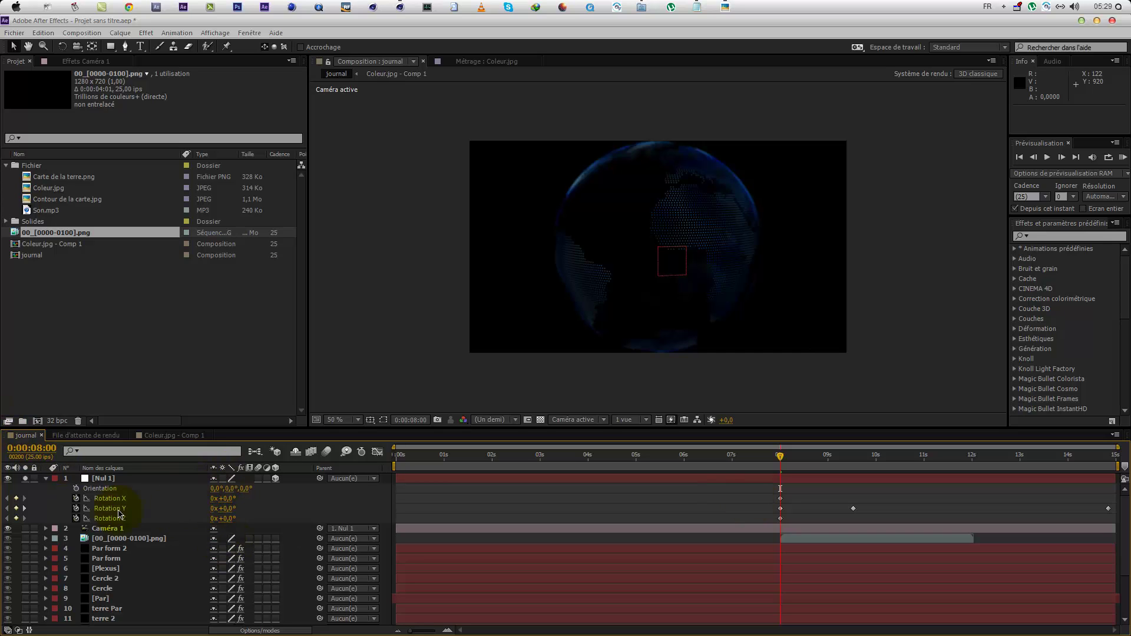
pyautogui.click(24, 508)
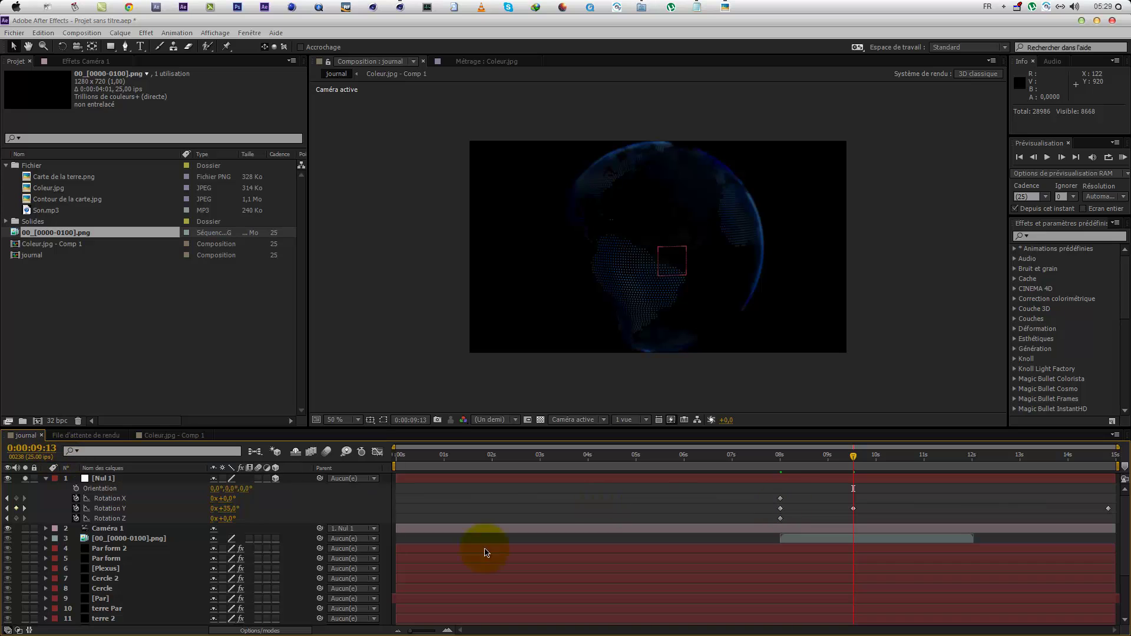
pyautogui.moveTo(1057, 456); pyautogui.dragTo(1107, 456)
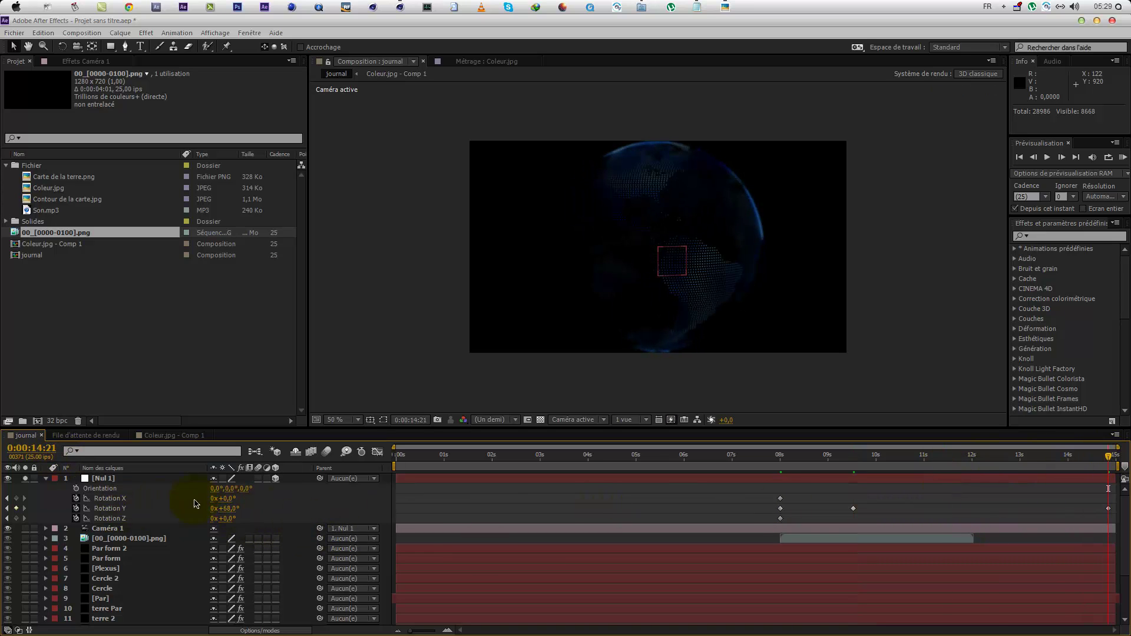
pyautogui.click(7, 508)
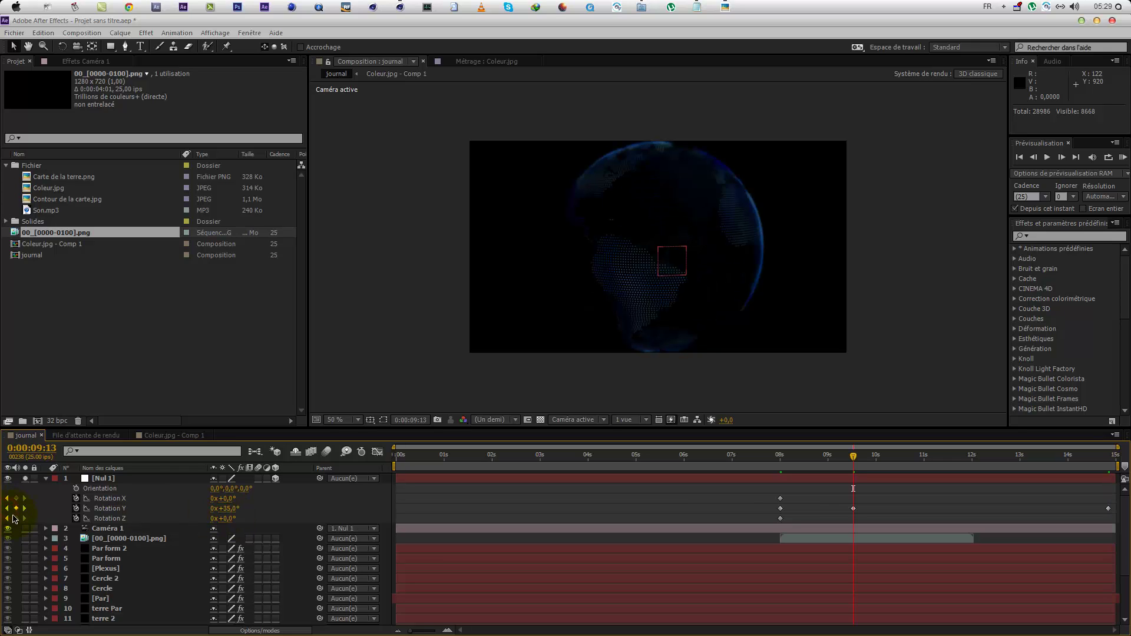
pyautogui.click(25, 508)
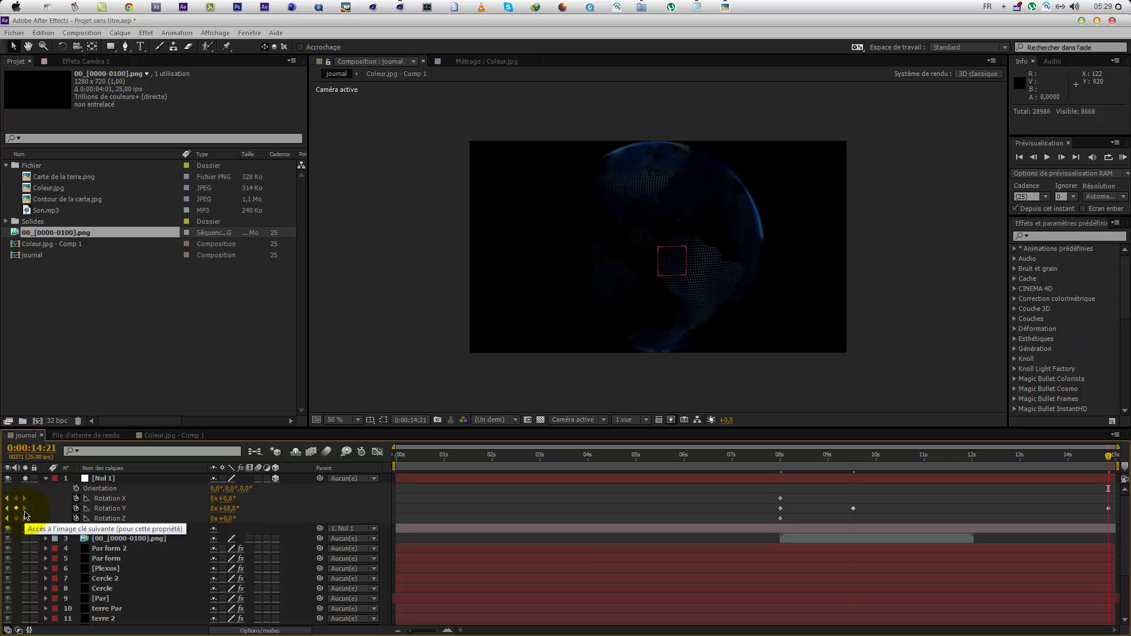
pyautogui.write('70')
pyautogui.moveTo(870, 471); pyautogui.dragTo(757, 475)
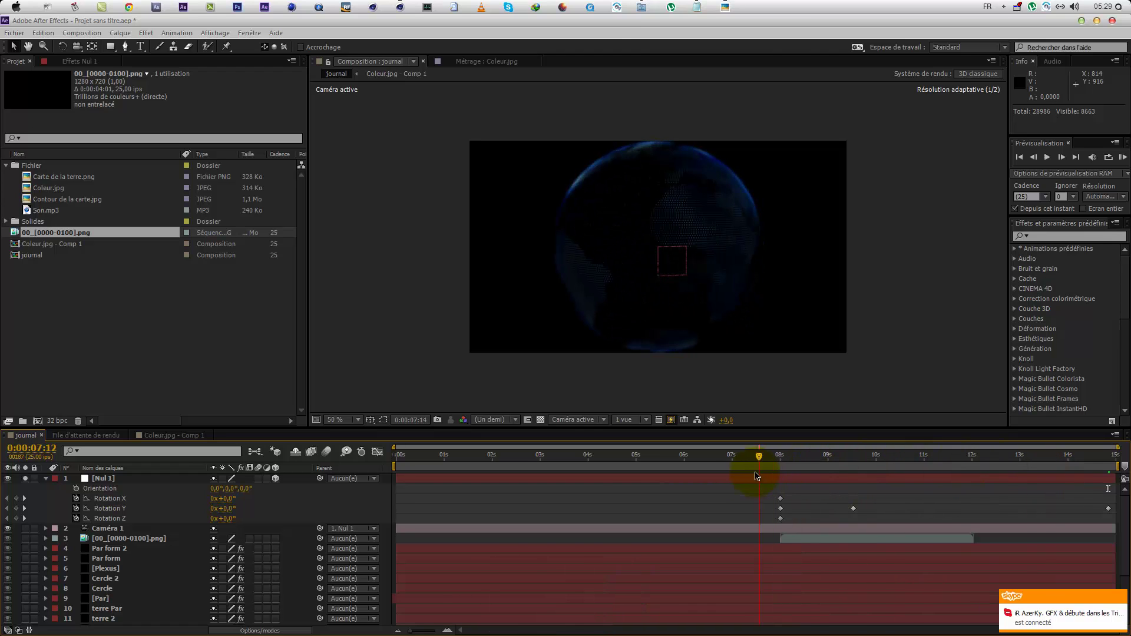
# Step: Switch to the Journal tuts reference video, move its window aside and scrub through the globe's camera movement and title appearance
pyautogui.hotkey('alt', 'Tab')
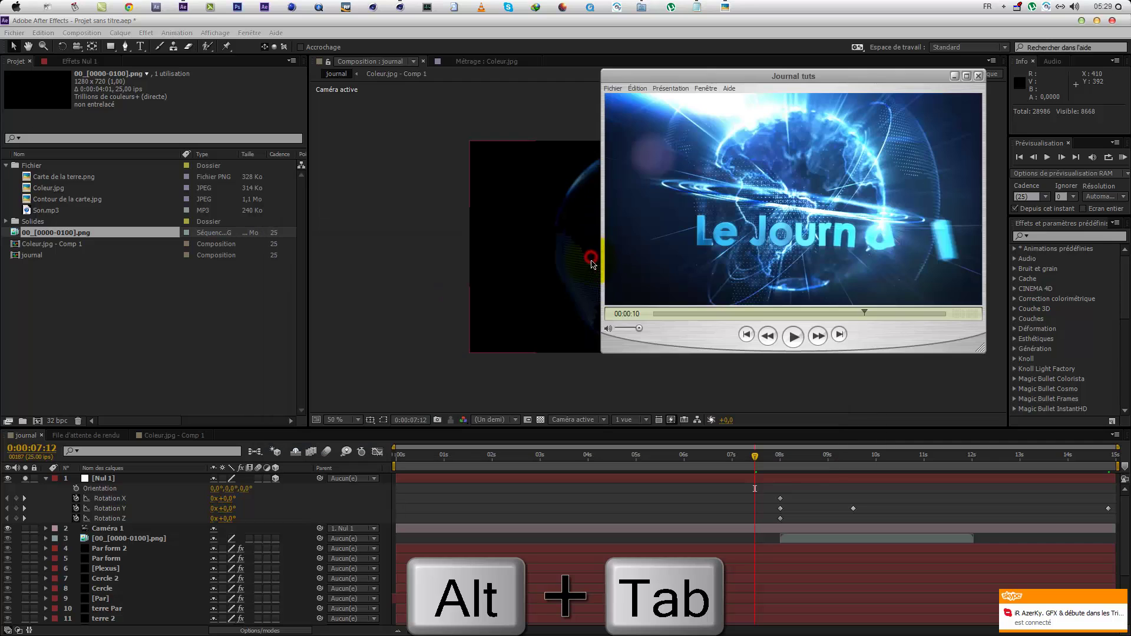
pyautogui.moveTo(837, 316); pyautogui.dragTo(906, 325)
pyautogui.click(788, 114)
pyautogui.moveTo(787, 78); pyautogui.dragTo(275, 214)
pyautogui.click(296, 259)
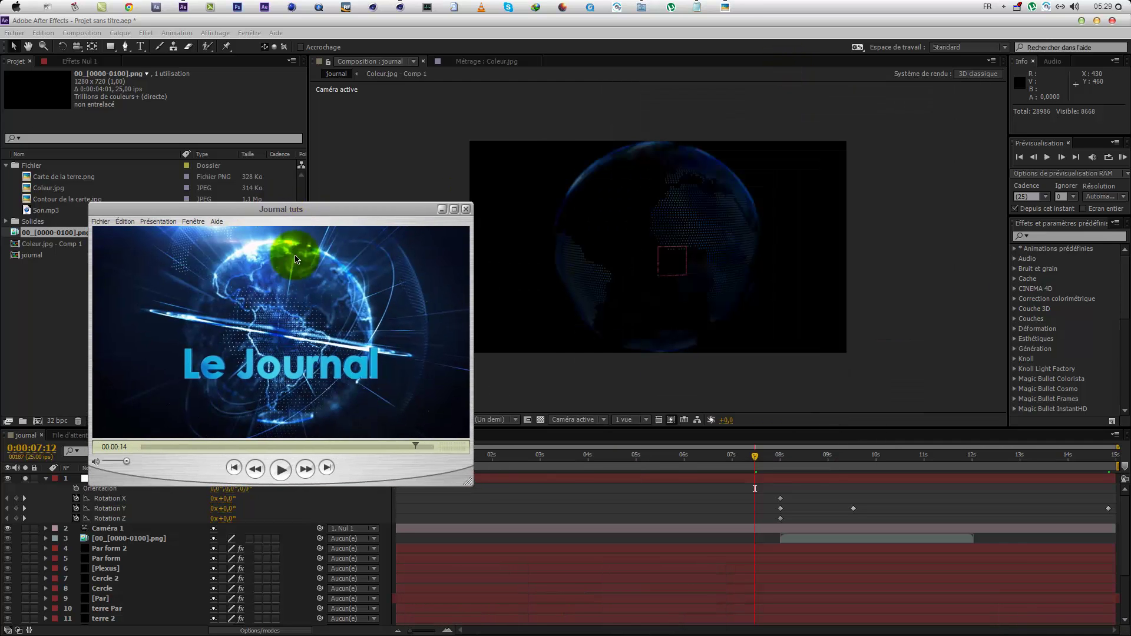
pyautogui.moveTo(343, 446); pyautogui.dragTo(306, 444)
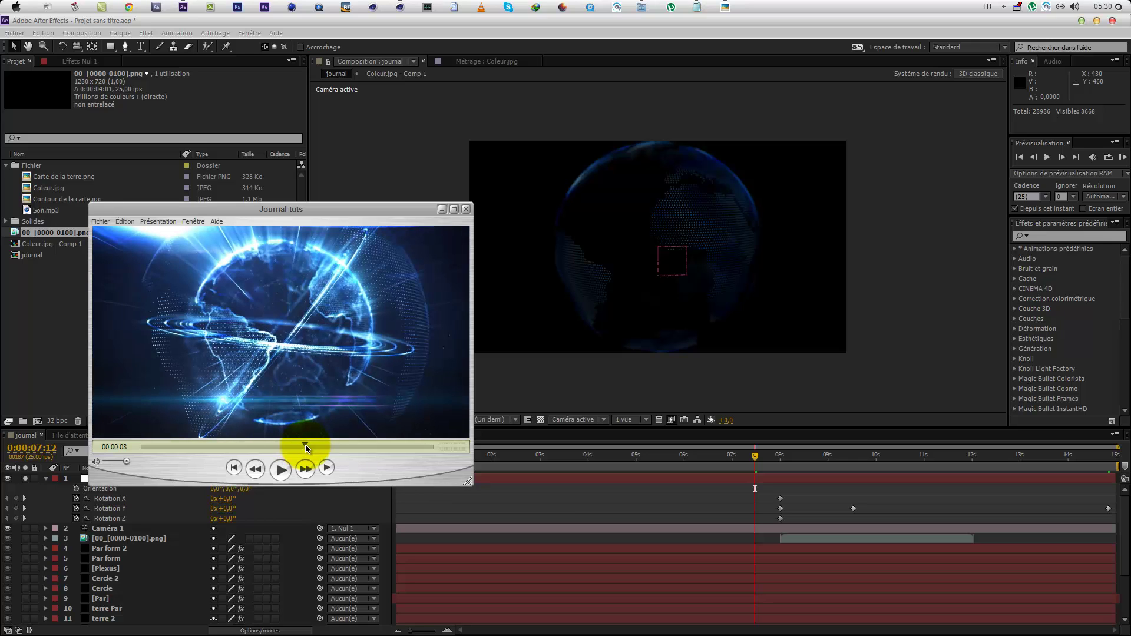
# Step: Back in After Effects, solo Caméra 1 and shift Nul 1's first rotation keyframes earlier so the second Y keyframe falls at 8 s
pyautogui.click(441, 516)
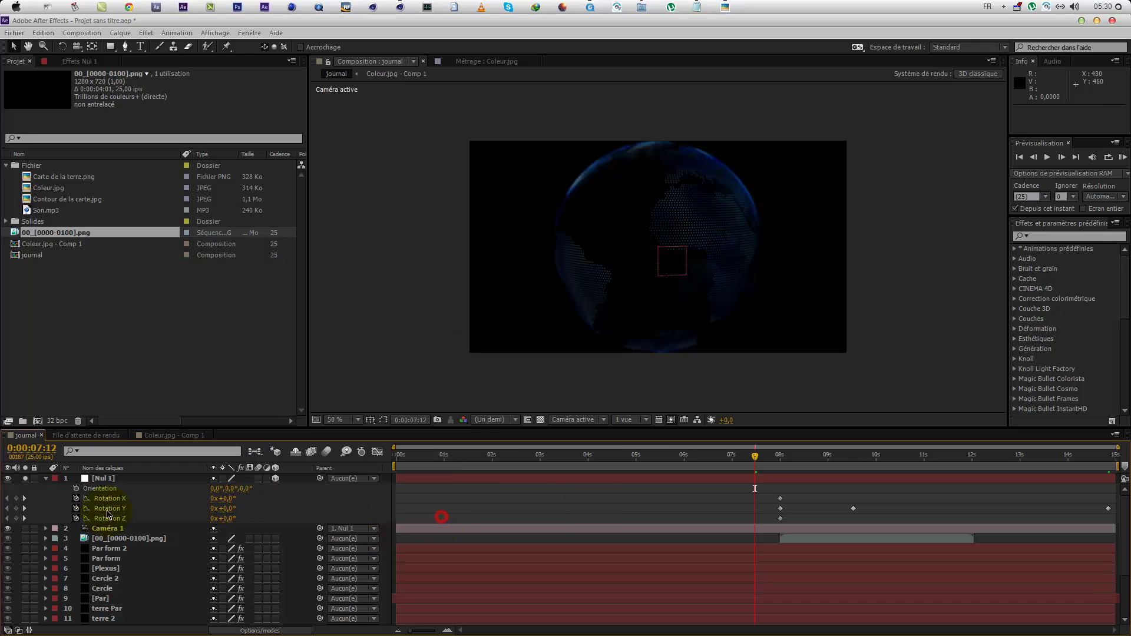
pyautogui.click(26, 508)
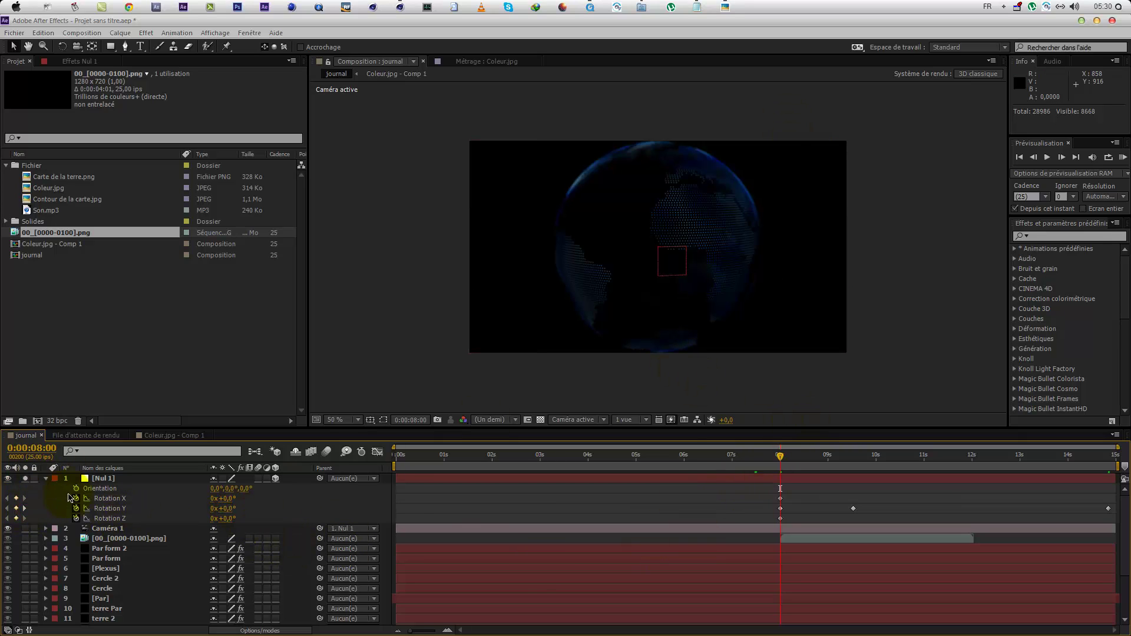
pyautogui.click(26, 480)
pyautogui.scroll(-3, 134, 548)
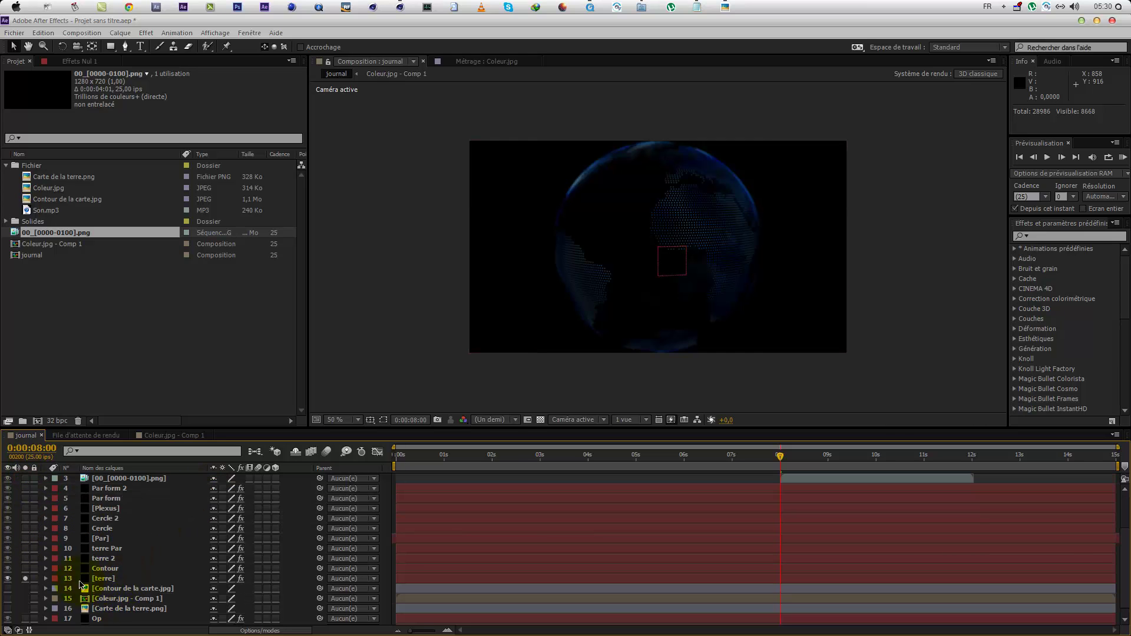
pyautogui.scroll(3, 218, 541)
pyautogui.moveTo(761, 459); pyautogui.dragTo(600, 472)
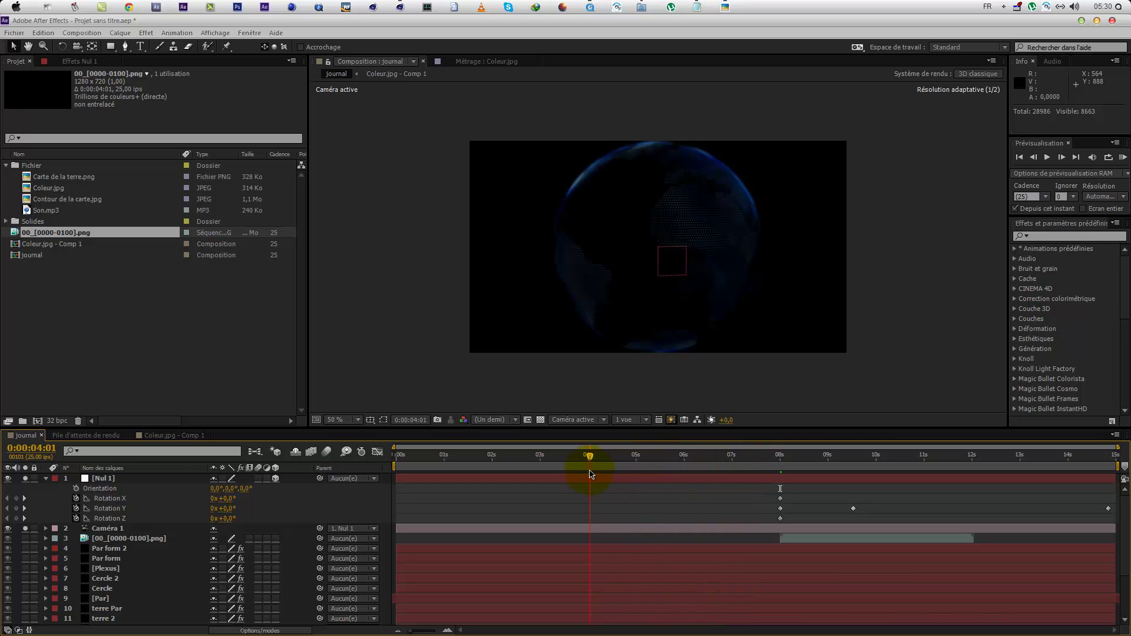
pyautogui.moveTo(777, 524)
pyautogui.mouseDown()
pyautogui.moveTo(858, 498)
pyautogui.moveTo(853, 510)
pyautogui.moveTo(780, 508)
pyautogui.mouseUp()
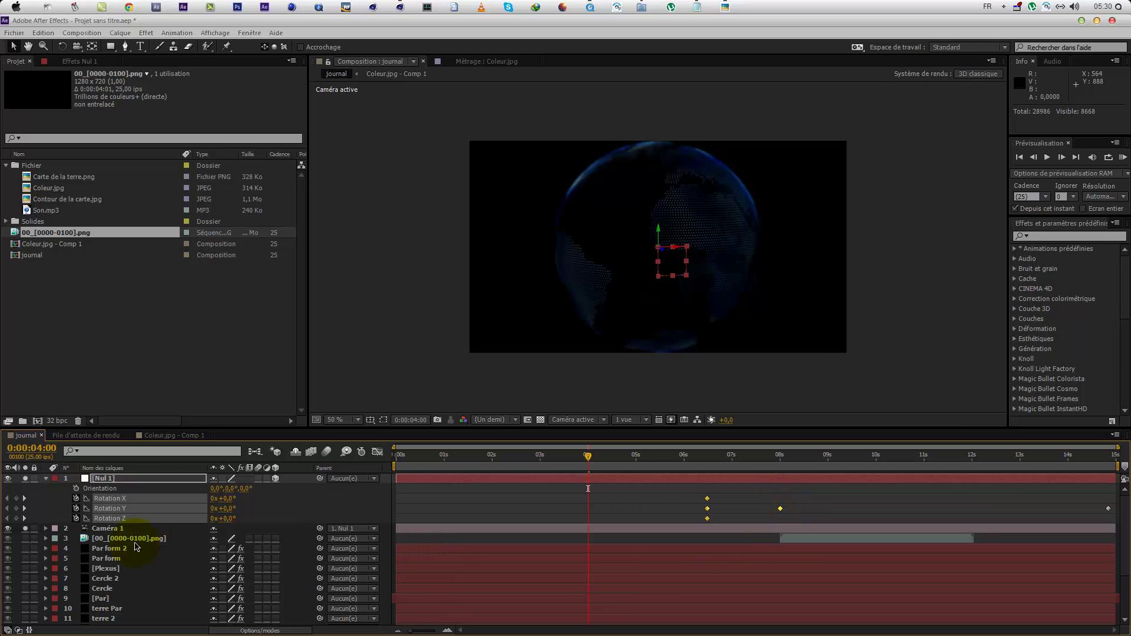
# Step: Expand Caméra 1, try hiding its Options Caméra group, undo the last change and reopen the layer to restore the group
pyautogui.click(133, 536)
pyautogui.click(95, 530)
pyautogui.click(46, 528)
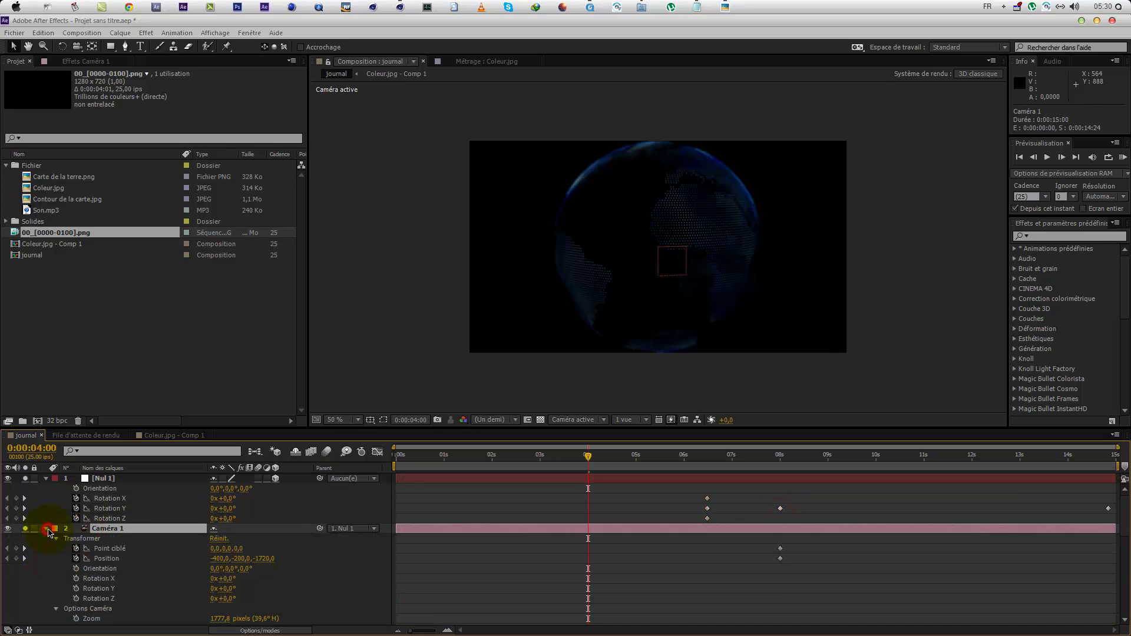
pyautogui.scroll(-2, 79, 545)
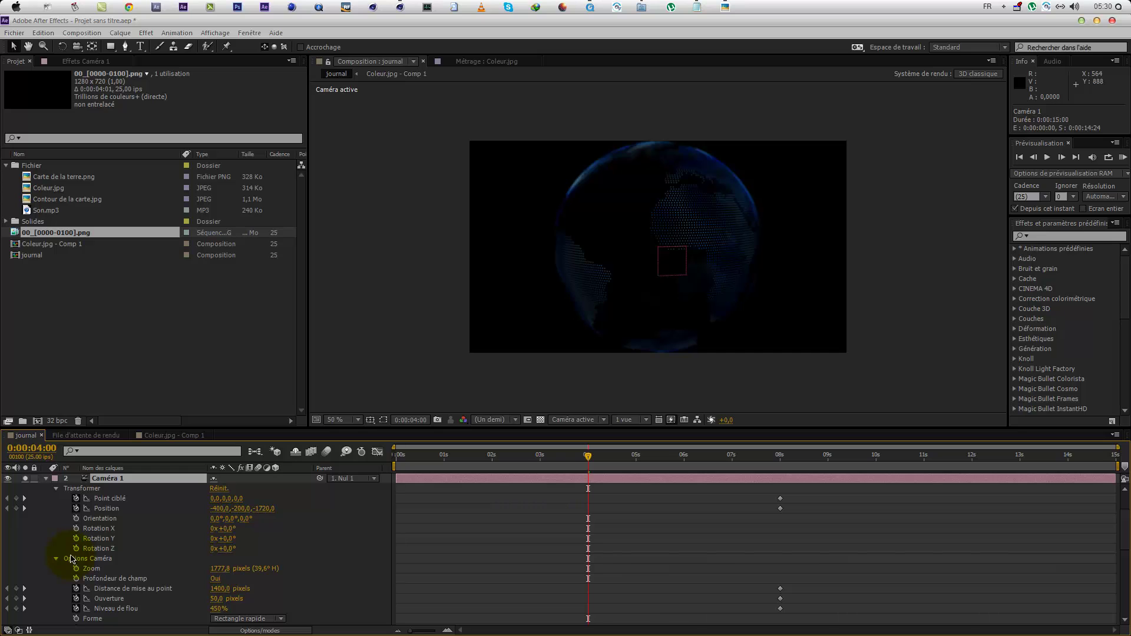
pyautogui.click(111, 558)
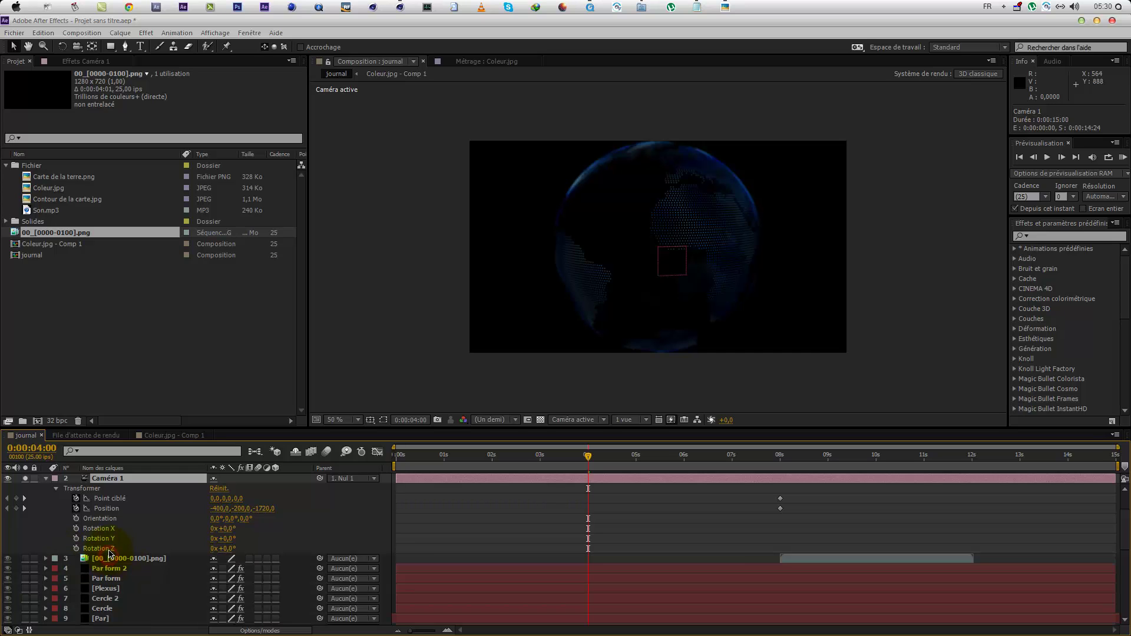
pyautogui.hotkey('ctrl', 'z')
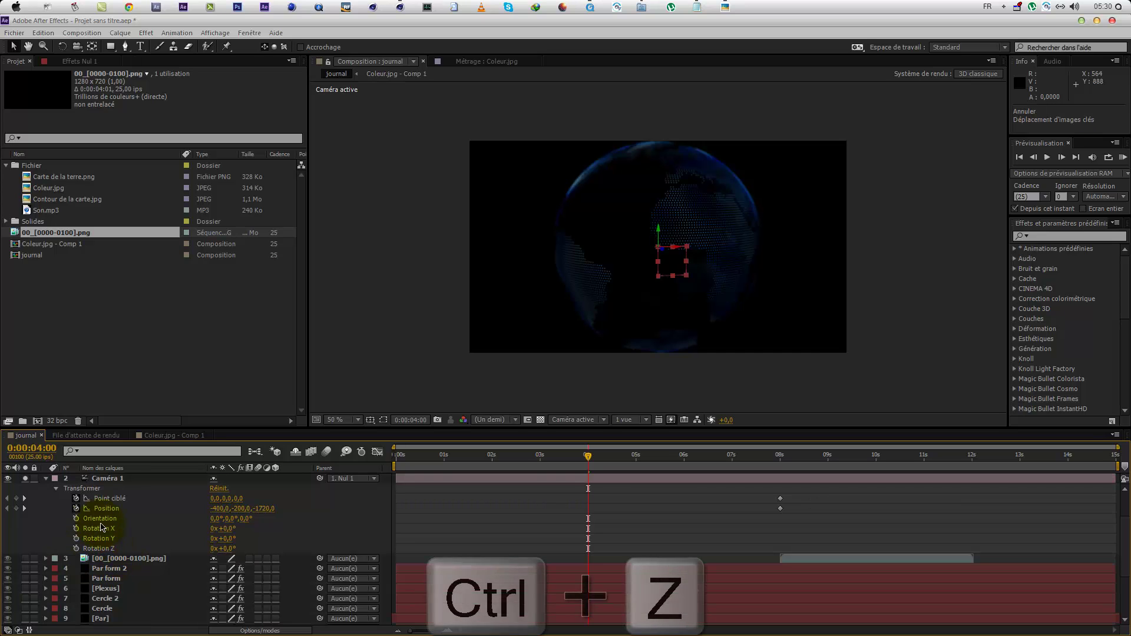
pyautogui.click(118, 478)
pyautogui.click(50, 482)
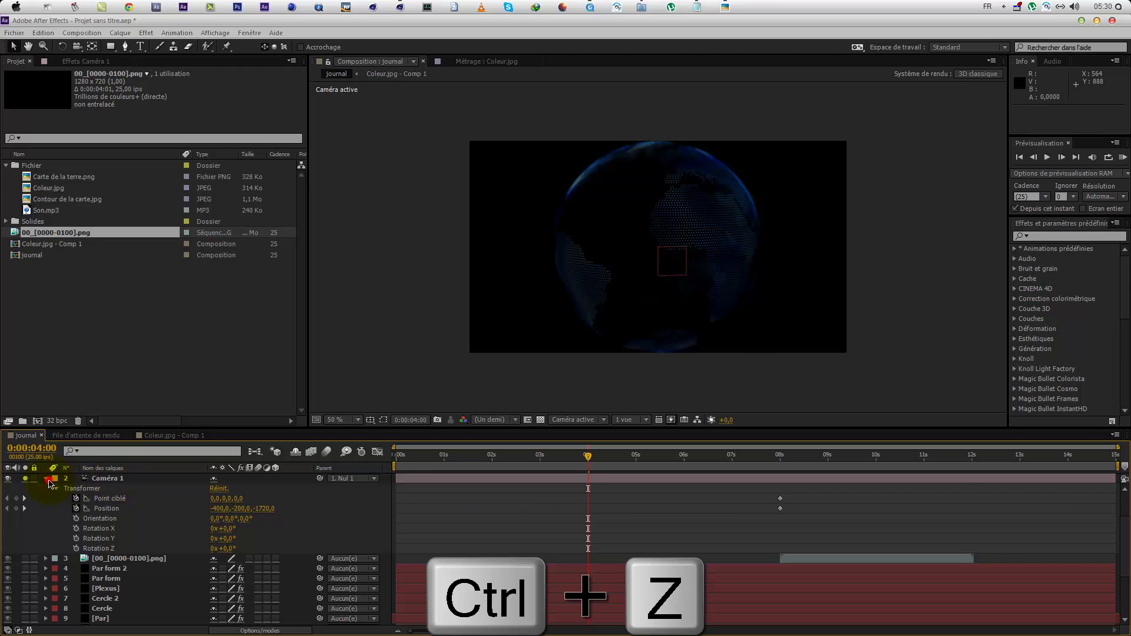
pyautogui.click(46, 481)
pyautogui.click(47, 481)
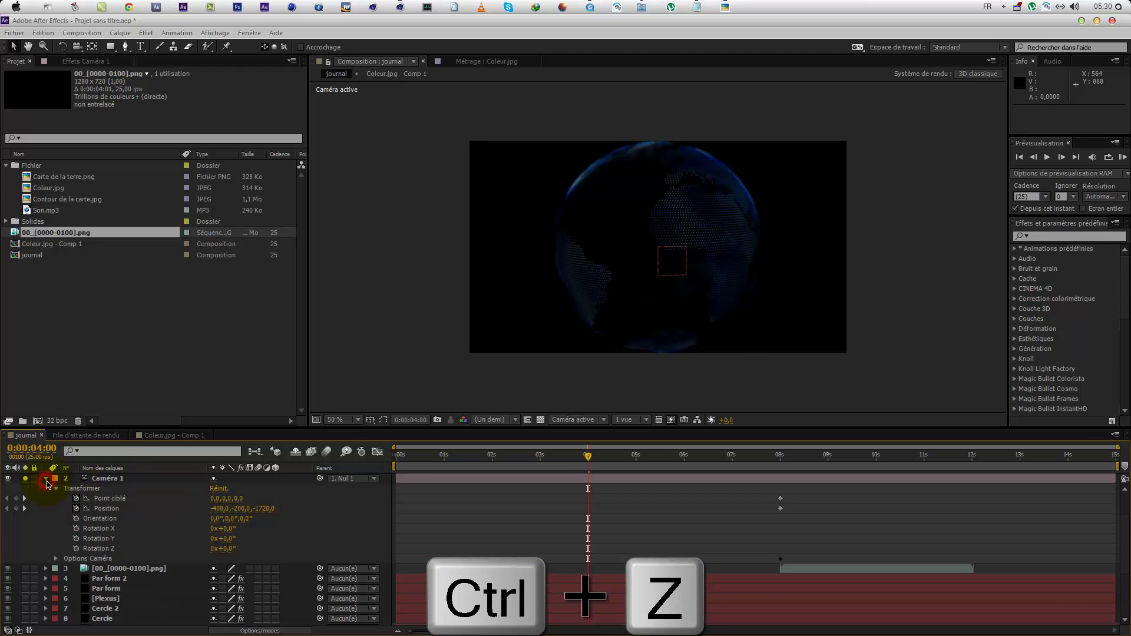
# Step: Reduce Caméra 1's timeline listing to its keyframed properties only, hiding the unanimated camera options
pyautogui.click(56, 560)
pyautogui.scroll(-2, 56, 562)
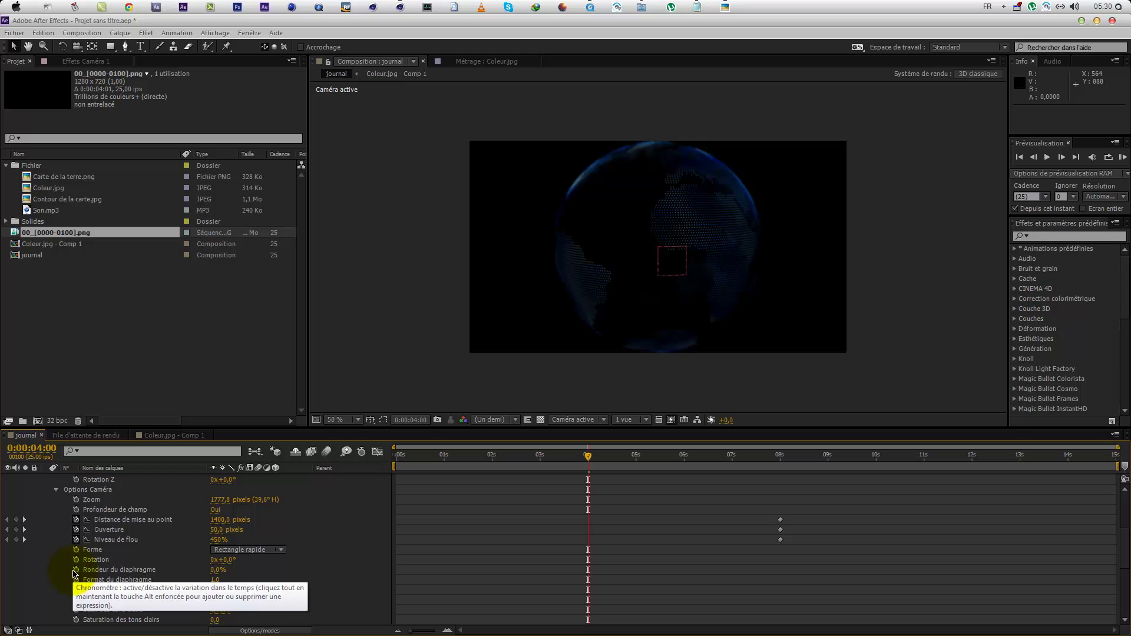
pyautogui.keyDown('alt'); pyautogui.keyDown('shift'); pyautogui.click(113, 578); pyautogui.keyUp('shift'); pyautogui.keyUp('alt')
pyautogui.keyDown('alt'); pyautogui.keyDown('shift'); pyautogui.click(113, 578); pyautogui.keyUp('shift'); pyautogui.keyUp('alt')
pyautogui.keyDown('alt'); pyautogui.keyDown('shift'); pyautogui.click(113, 578); pyautogui.keyUp('shift'); pyautogui.keyUp('alt')
pyautogui.keyDown('alt'); pyautogui.keyDown('shift'); pyautogui.click(113, 577); pyautogui.keyUp('shift'); pyautogui.keyUp('alt')
pyautogui.keyDown('alt'); pyautogui.keyDown('shift'); pyautogui.click(115, 579); pyautogui.keyUp('shift'); pyautogui.keyUp('alt')
pyautogui.keyDown('alt'); pyautogui.keyDown('shift'); pyautogui.click(116, 570); pyautogui.keyUp('shift'); pyautogui.keyUp('alt')
pyautogui.keyDown('alt'); pyautogui.keyDown('shift'); pyautogui.click(117, 560); pyautogui.keyUp('shift'); pyautogui.keyUp('alt')
pyautogui.keyDown('alt'); pyautogui.keyDown('shift'); pyautogui.click(119, 550); pyautogui.keyUp('shift'); pyautogui.keyUp('alt')
pyautogui.scroll(4, 121, 508)
pyautogui.click(121, 530)
pyautogui.press('u')
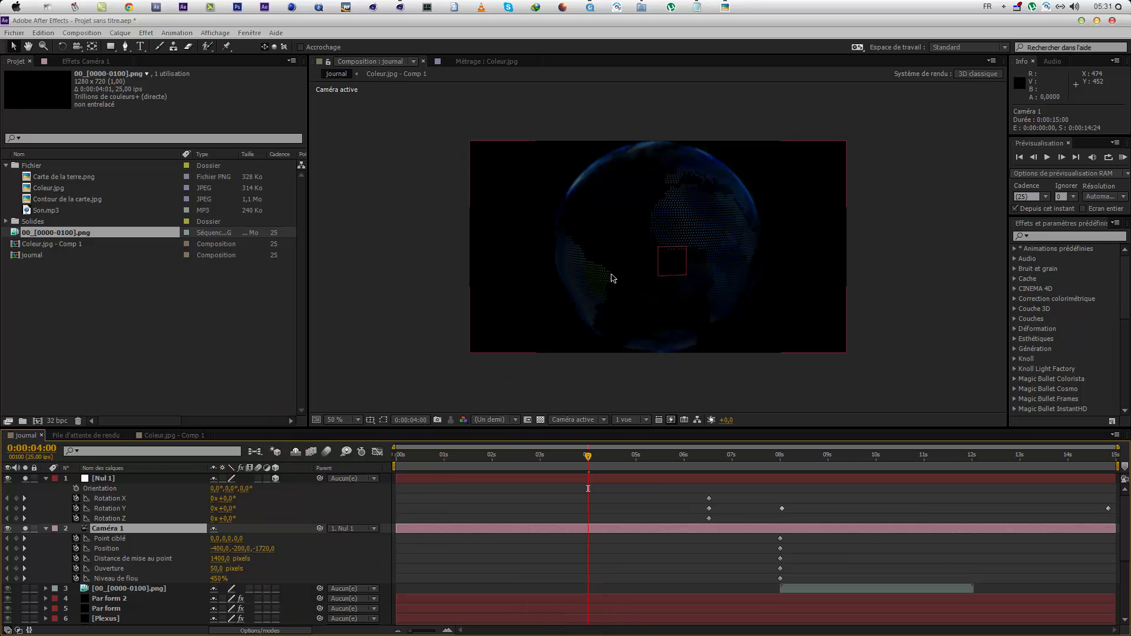
# Step: Orbit Caméra 1 around the globe at about 0:00:06:14 to add target and position keyframes, and scrub forward to 8 s
pyautogui.moveTo(634, 461); pyautogui.dragTo(694, 467)
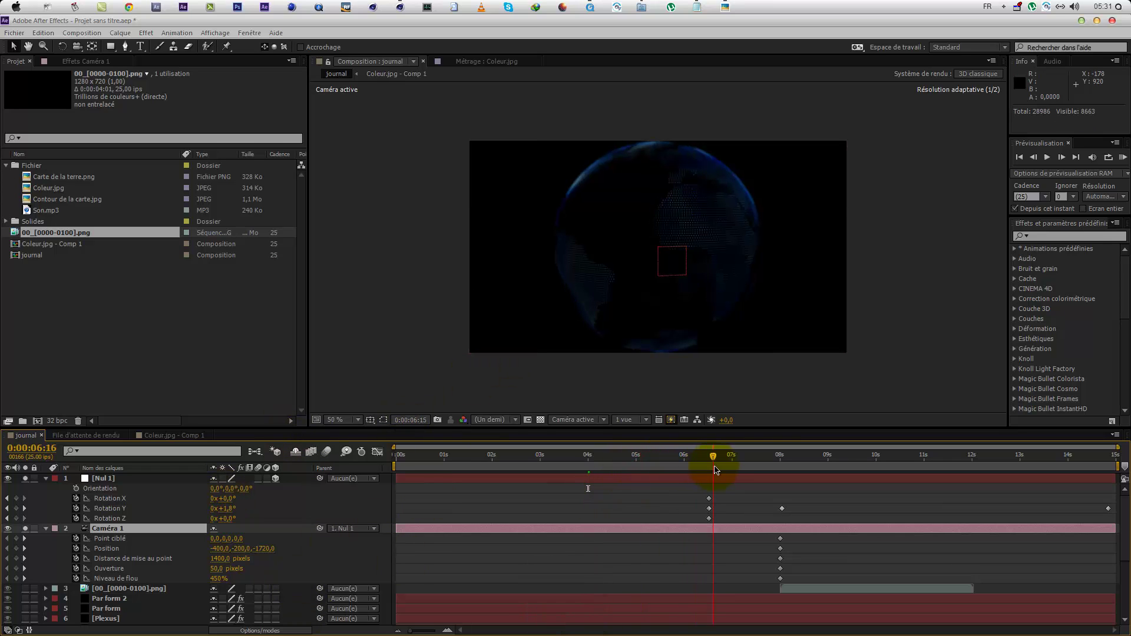
pyautogui.click(77, 46)
pyautogui.click(121, 63)
pyautogui.moveTo(722, 236); pyautogui.dragTo(640, 257)
pyautogui.moveTo(714, 471); pyautogui.dragTo(794, 466)
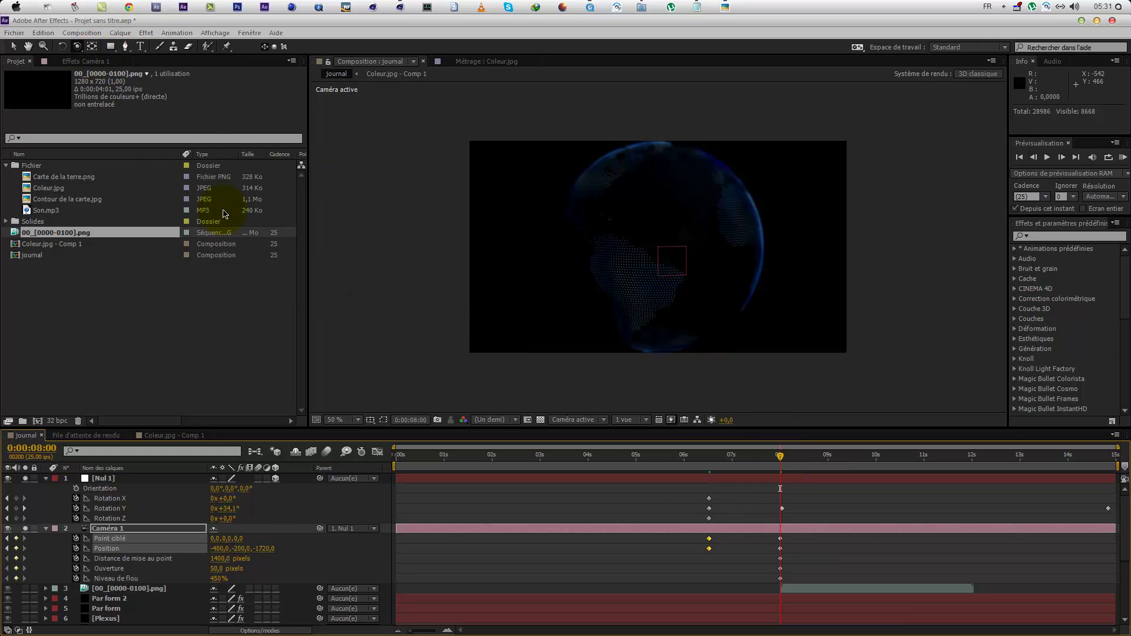
# Step: Dolly Caméra 1 back to a Z position of about -1840 at 8 s and set its focus distance to 1559 pixels
pyautogui.click(77, 46)
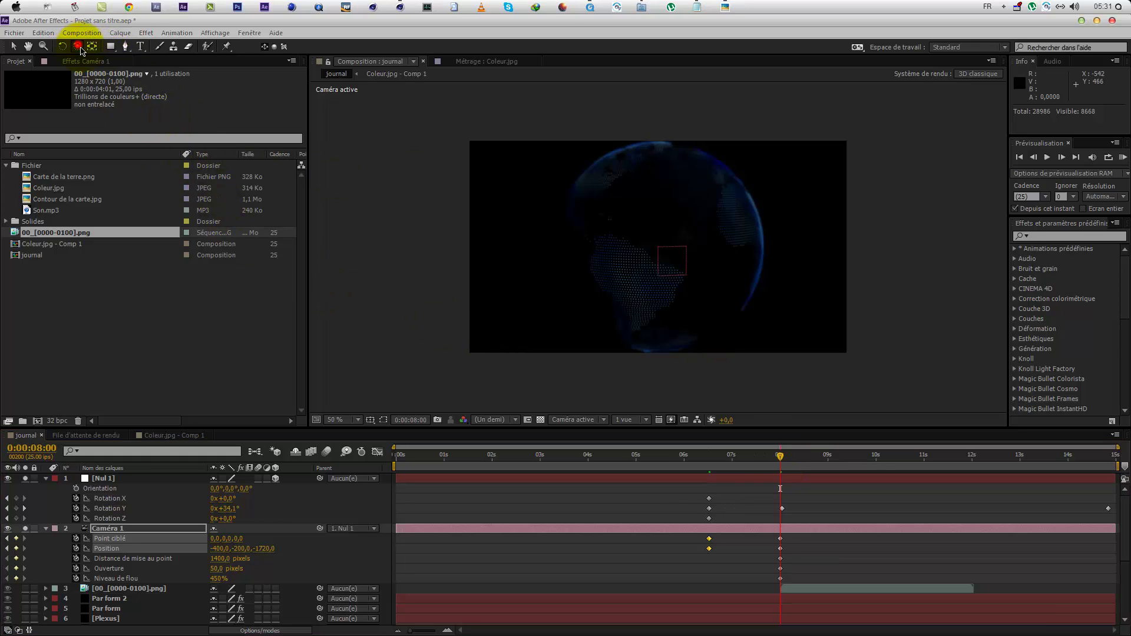
pyautogui.click(115, 86)
pyautogui.moveTo(710, 258); pyautogui.dragTo(692, 259)
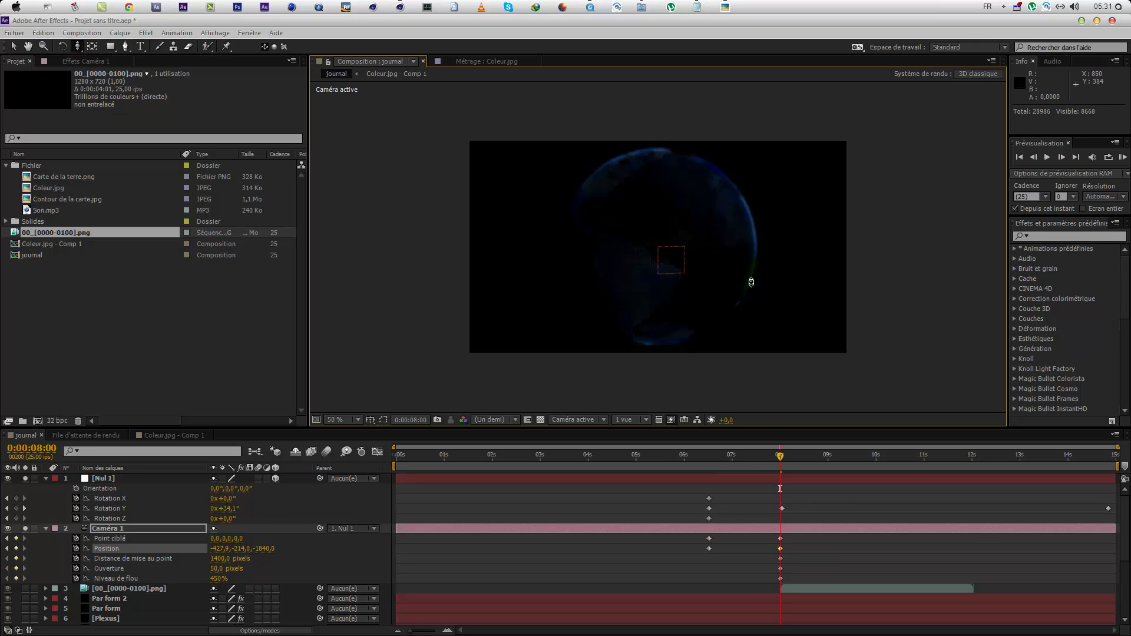
pyautogui.click(710, 458)
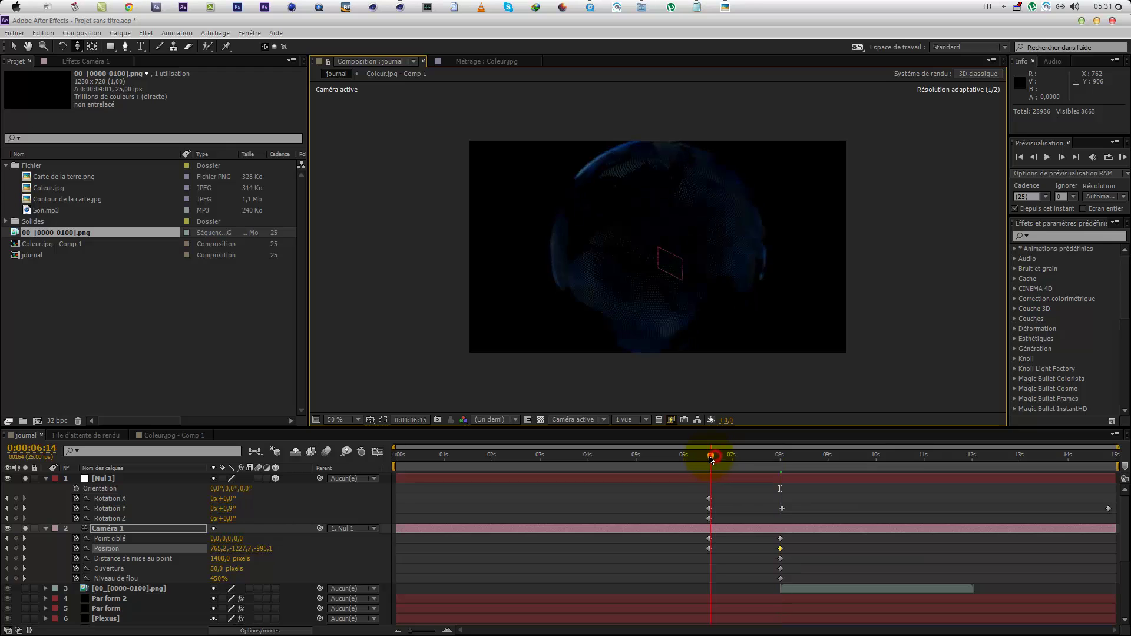
pyautogui.moveTo(723, 461); pyautogui.dragTo(781, 459)
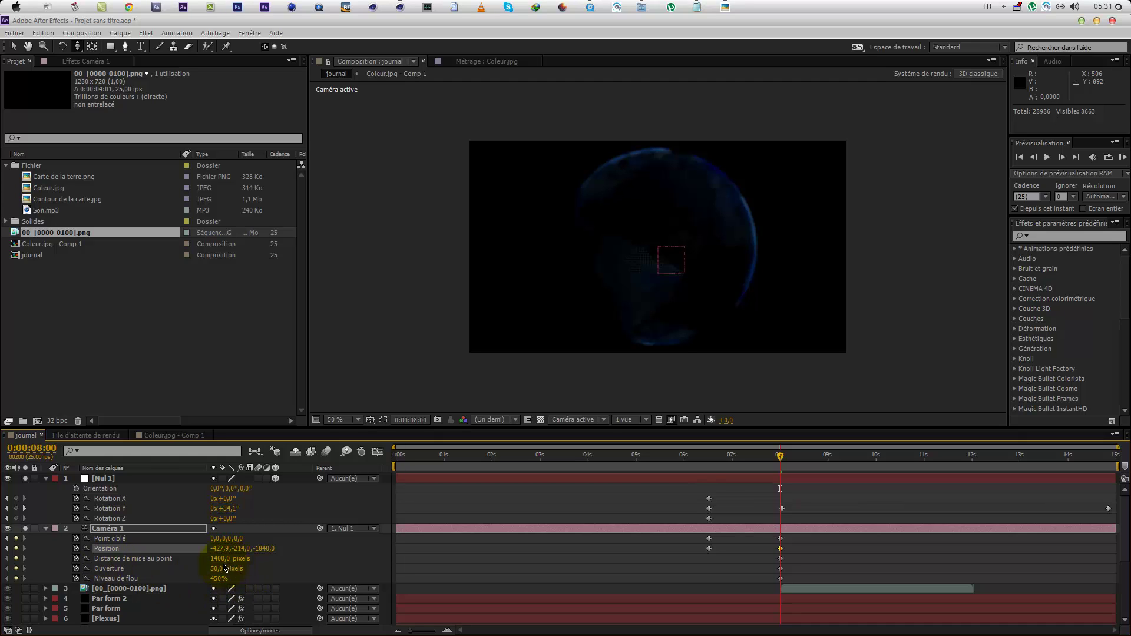
pyautogui.moveTo(223, 560); pyautogui.dragTo(298, 553)
pyautogui.moveTo(222, 560); pyautogui.dragTo(244, 563)
# Step: Dolly Caméra 1 back at 0:00:14:21 to a Z position of about -2125, comparing with the Journal tuts reference video
pyautogui.moveTo(781, 457); pyautogui.dragTo(1108, 486)
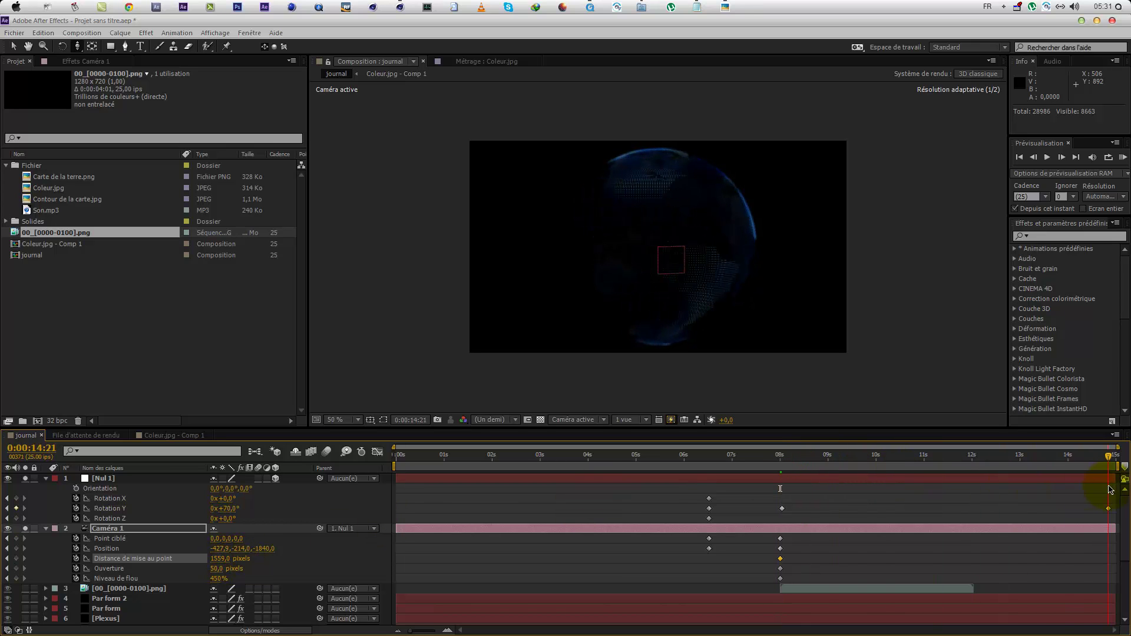
pyautogui.moveTo(683, 291); pyautogui.dragTo(664, 297)
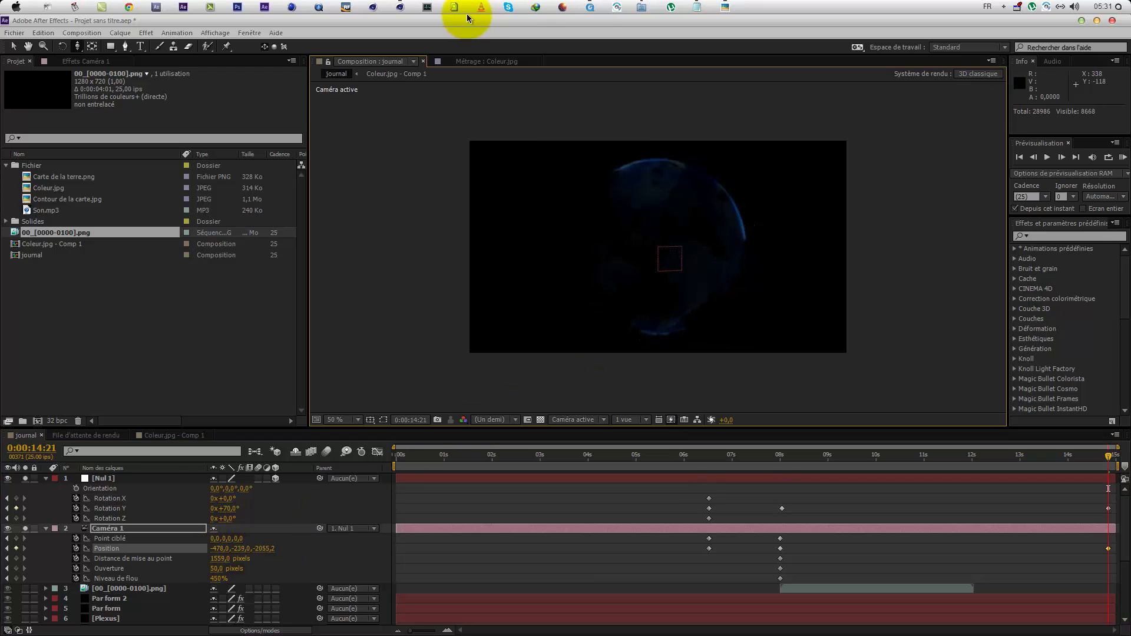
pyautogui.click(597, 5)
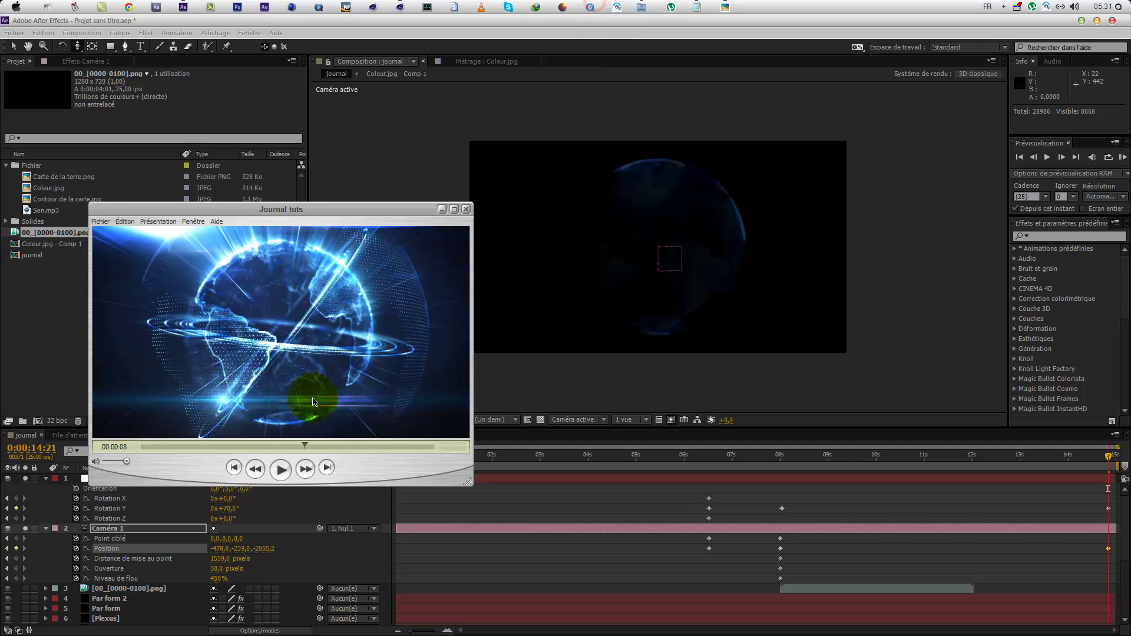
pyautogui.moveTo(682, 313); pyautogui.dragTo(677, 243)
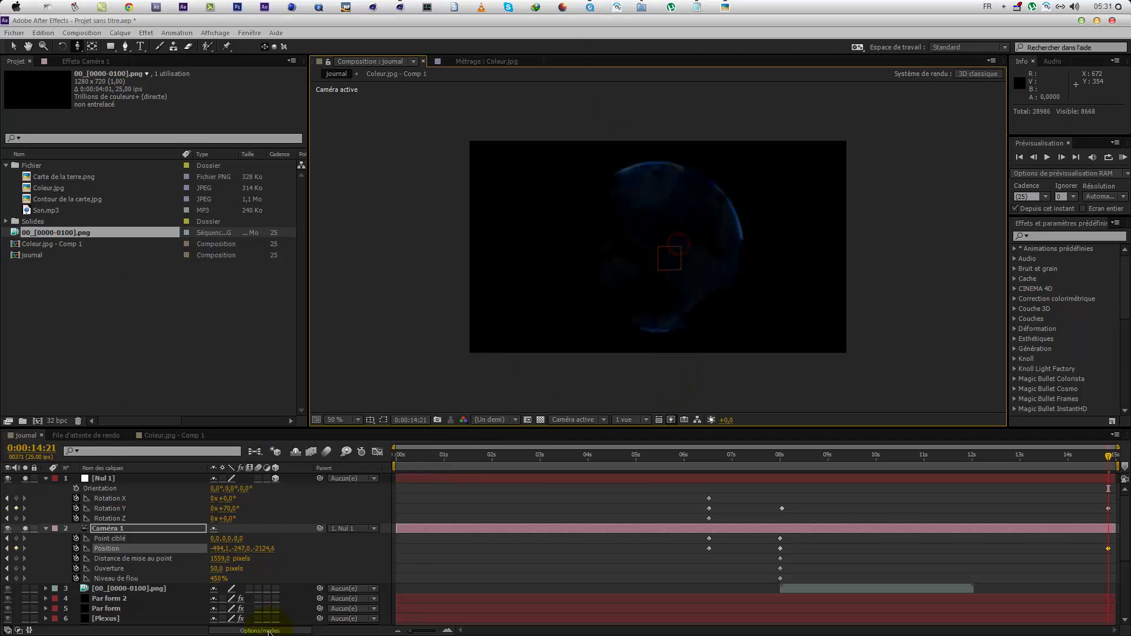
# Step: Keyframe Caméra 1's focus distance at 0:00:14:21 with a value of 1890 pixels
pyautogui.moveTo(223, 564); pyautogui.dragTo(279, 560)
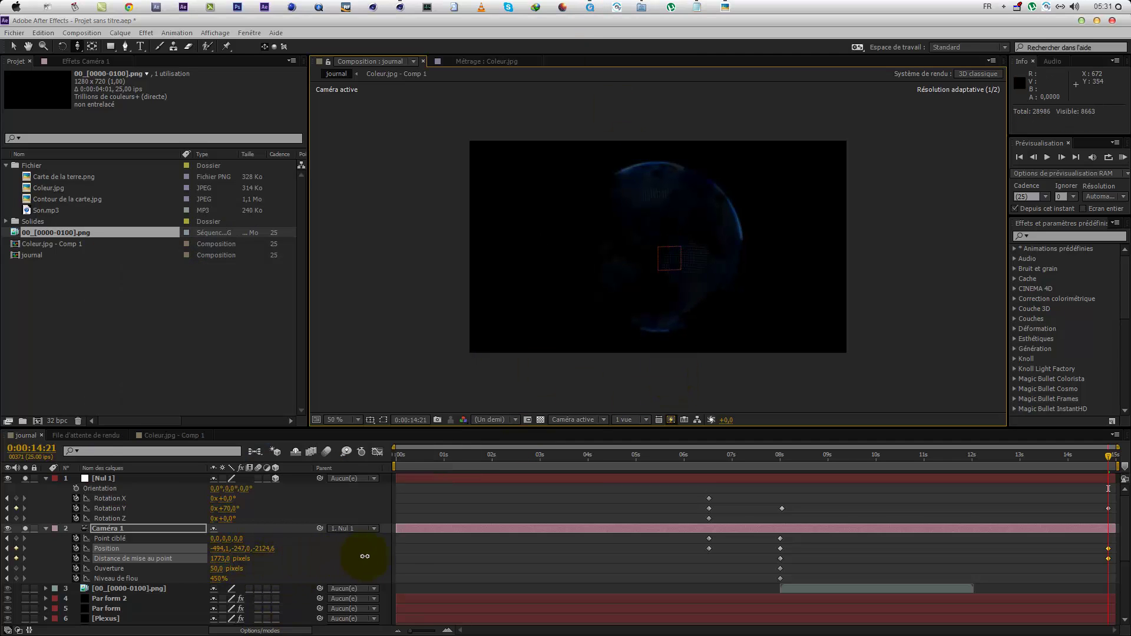
pyautogui.moveTo(401, 554); pyautogui.dragTo(410, 562)
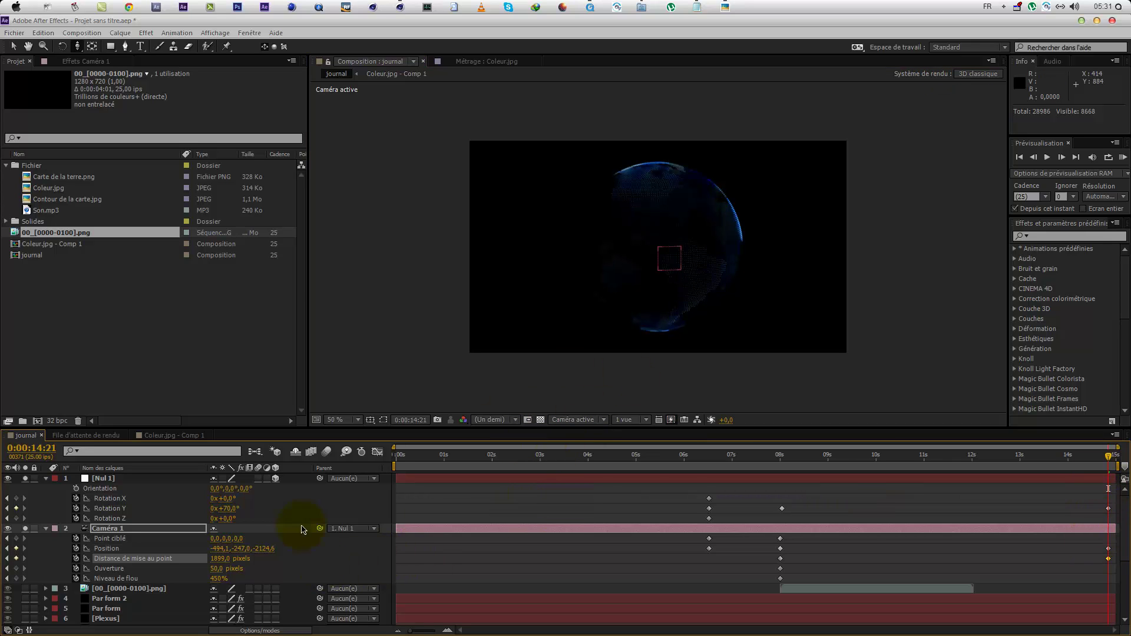
pyautogui.click(243, 558)
pyautogui.write('19')
pyautogui.press('BackSpace')
pyautogui.write('890')
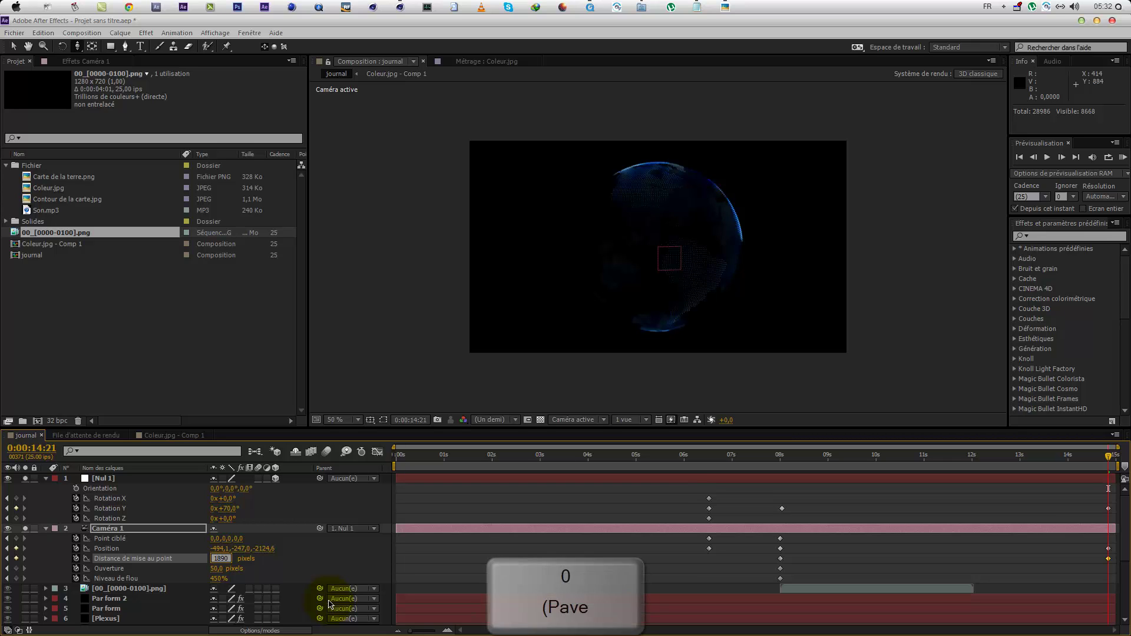
# Step: Return to Caméra 1's 8 s keyframe and set its focus distance to 1560 pixels
pyautogui.click(304, 572)
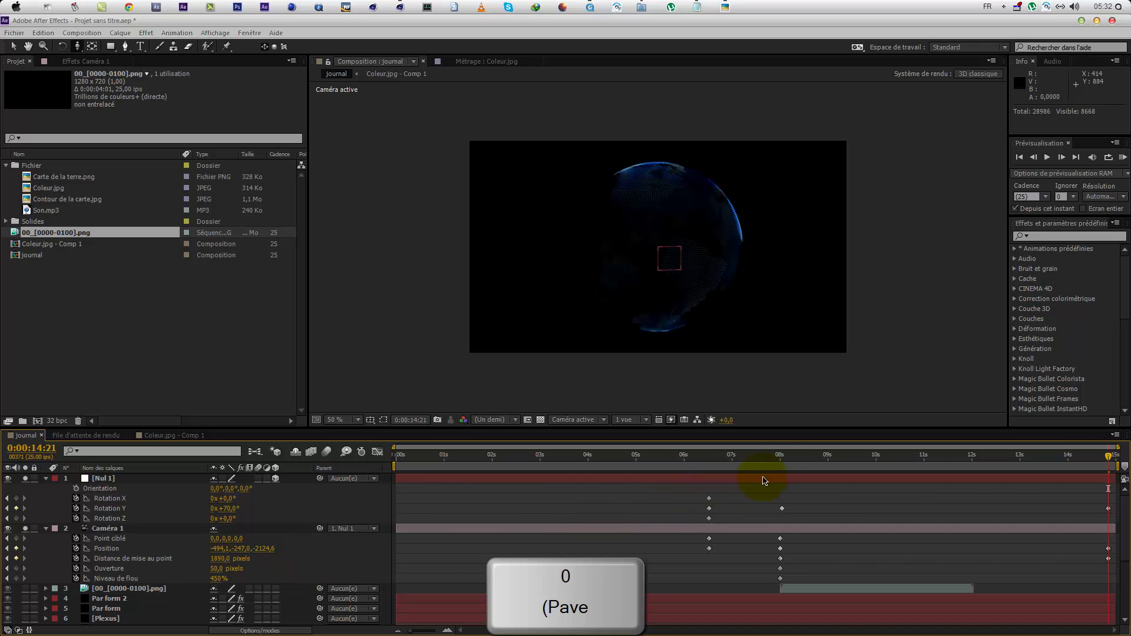
pyautogui.click(8, 568)
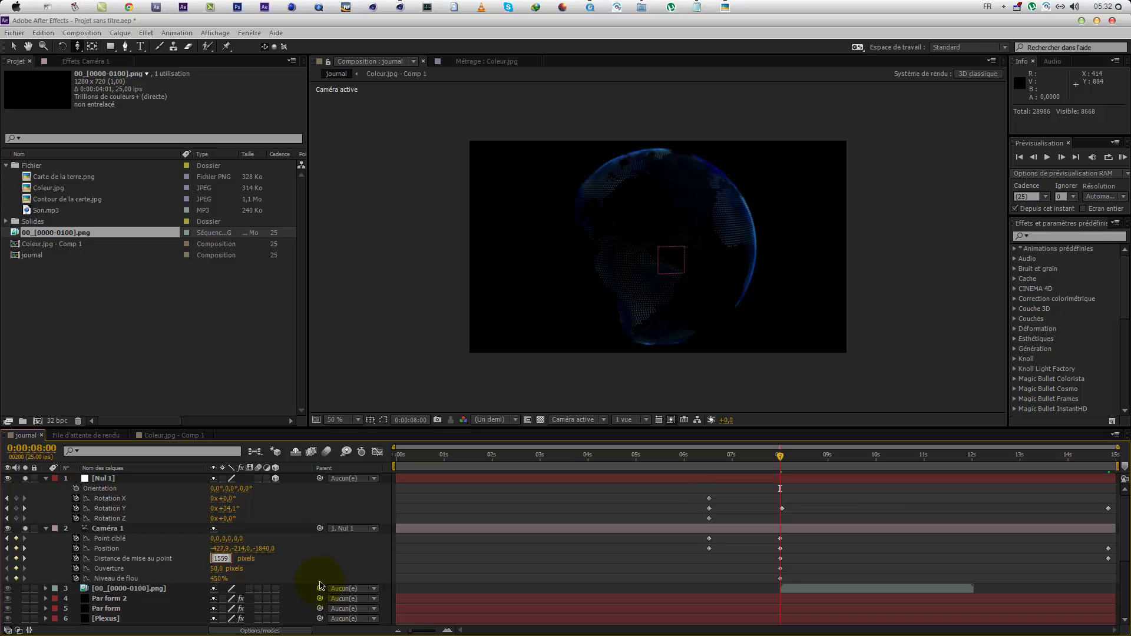
pyautogui.write('1560')
pyautogui.press('Return')
# Step: Dolly Caméra 1 closer to the globe at 0:00:03:10, to a Z position of about -661
pyautogui.moveTo(780, 456); pyautogui.dragTo(660, 493)
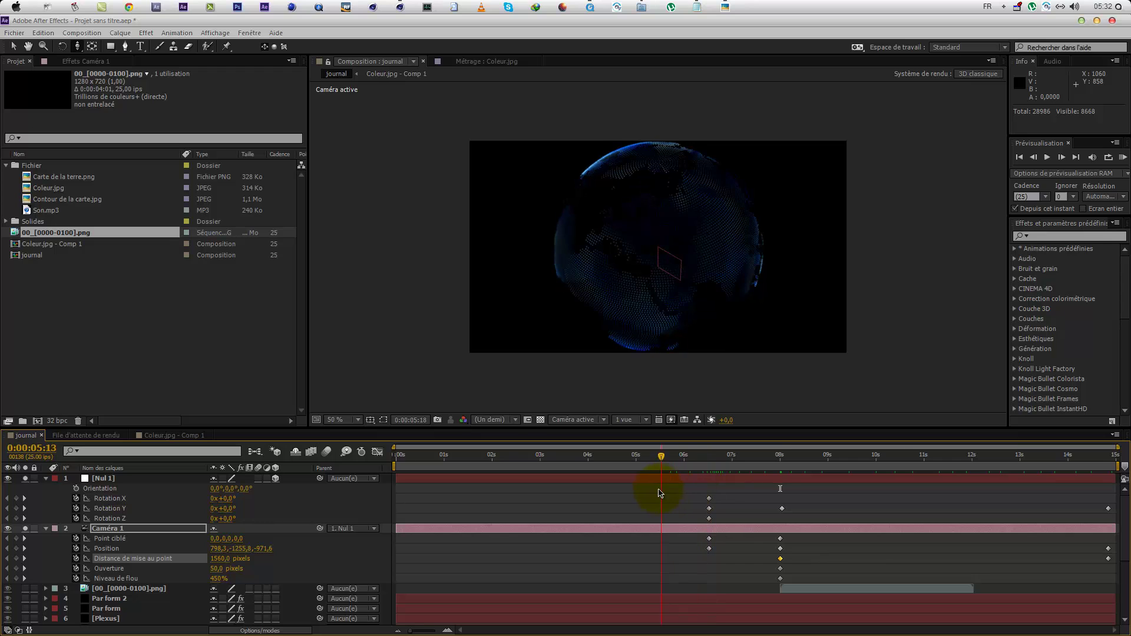
pyautogui.moveTo(563, 506); pyautogui.dragTo(558, 505)
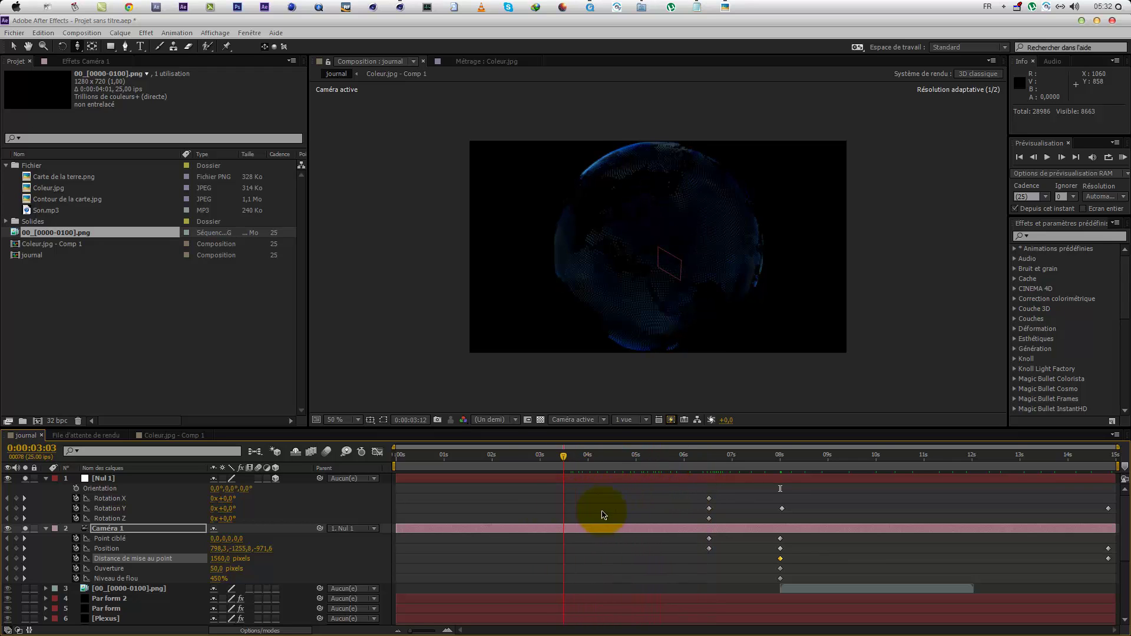
pyautogui.moveTo(660, 222); pyautogui.dragTo(740, 222)
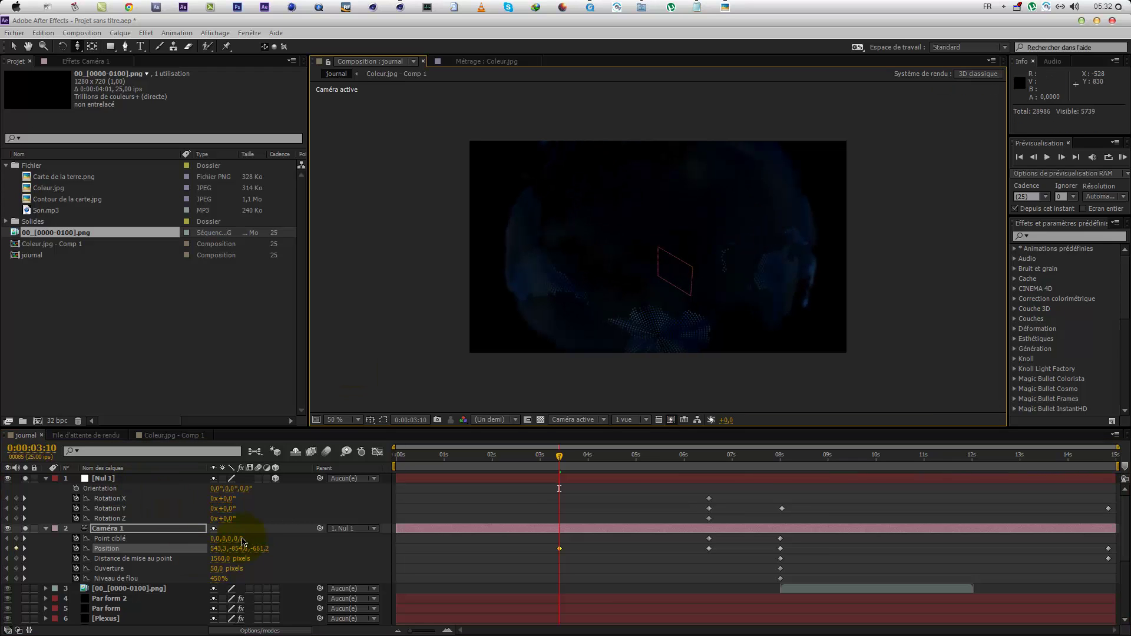
# Step: Reduce Caméra 1's focus distance at 0:00:03:10 to about 877 pixels
pyautogui.moveTo(222, 563); pyautogui.dragTo(167, 562)
pyautogui.moveTo(91, 569); pyautogui.dragTo(27, 569)
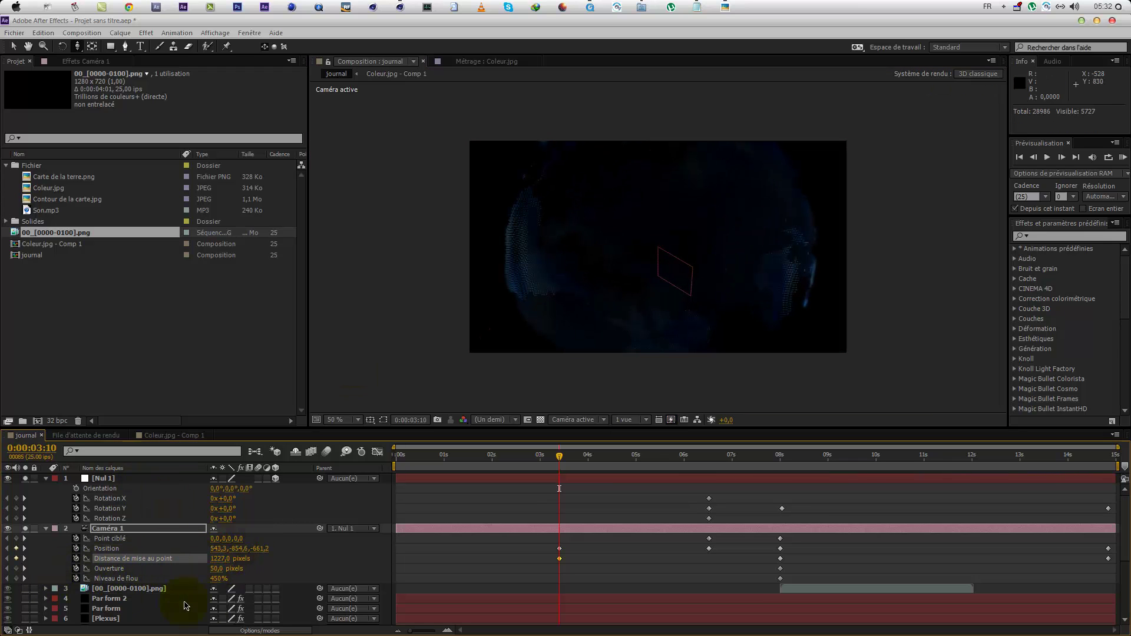
pyautogui.moveTo(218, 562); pyautogui.dragTo(30, 559)
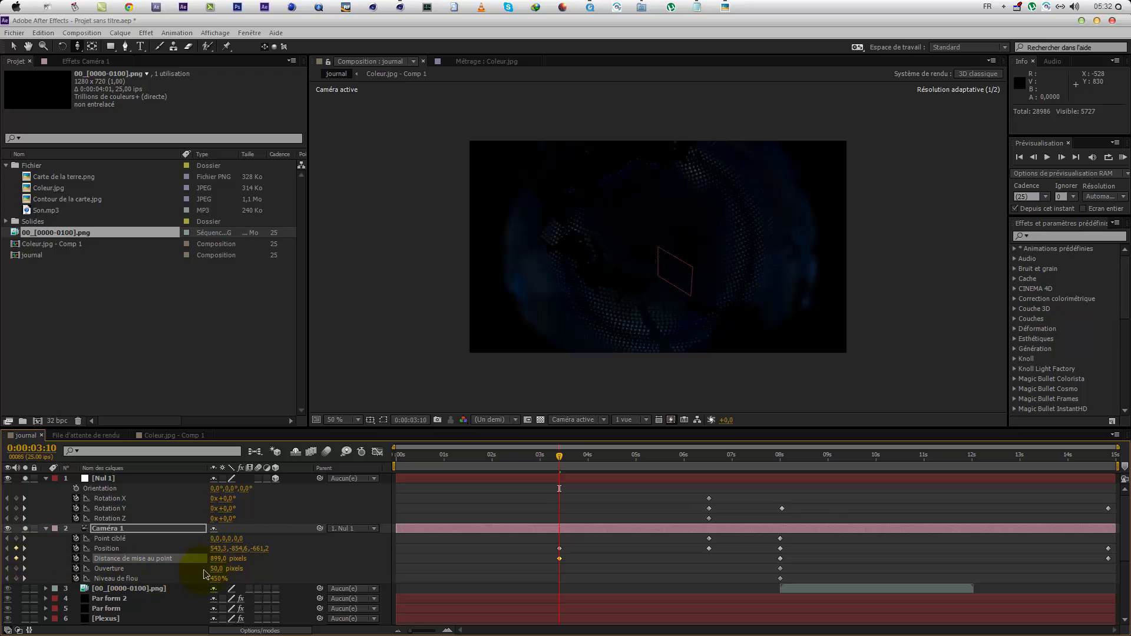
pyautogui.moveTo(217, 558); pyautogui.dragTo(189, 561)
# Step: Keyframe Caméra 1's aperture, blur level and focus distance at 0:00:06:13, with the focus distance at about 1451 pixels
pyautogui.click(24, 558)
pyautogui.click(705, 466)
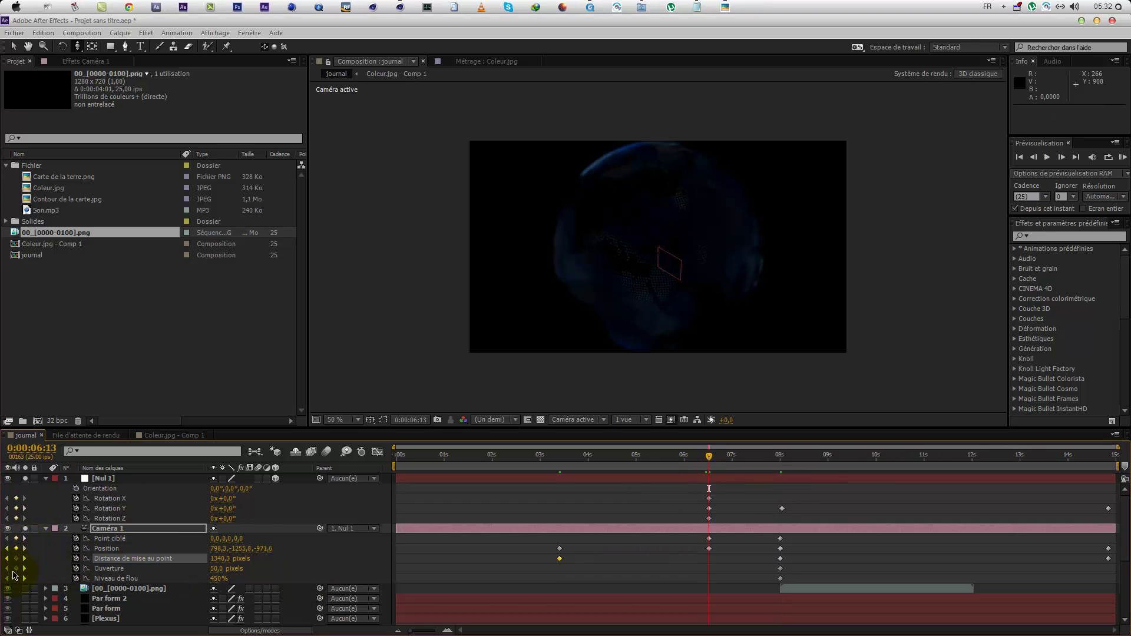
pyautogui.click(16, 569)
pyautogui.click(16, 578)
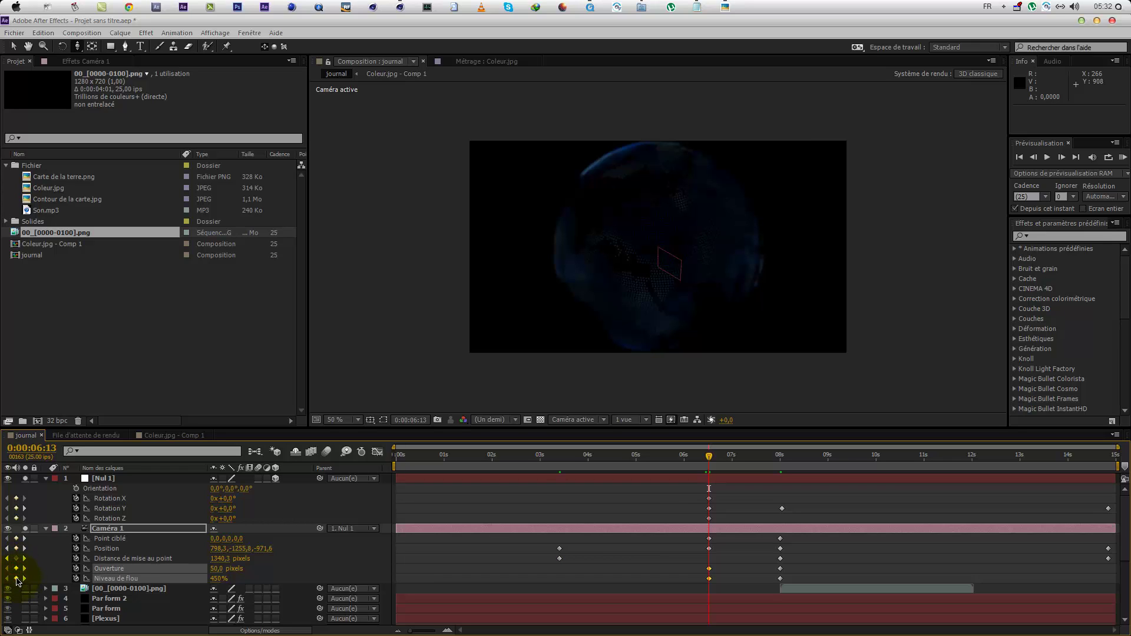
pyautogui.click(16, 558)
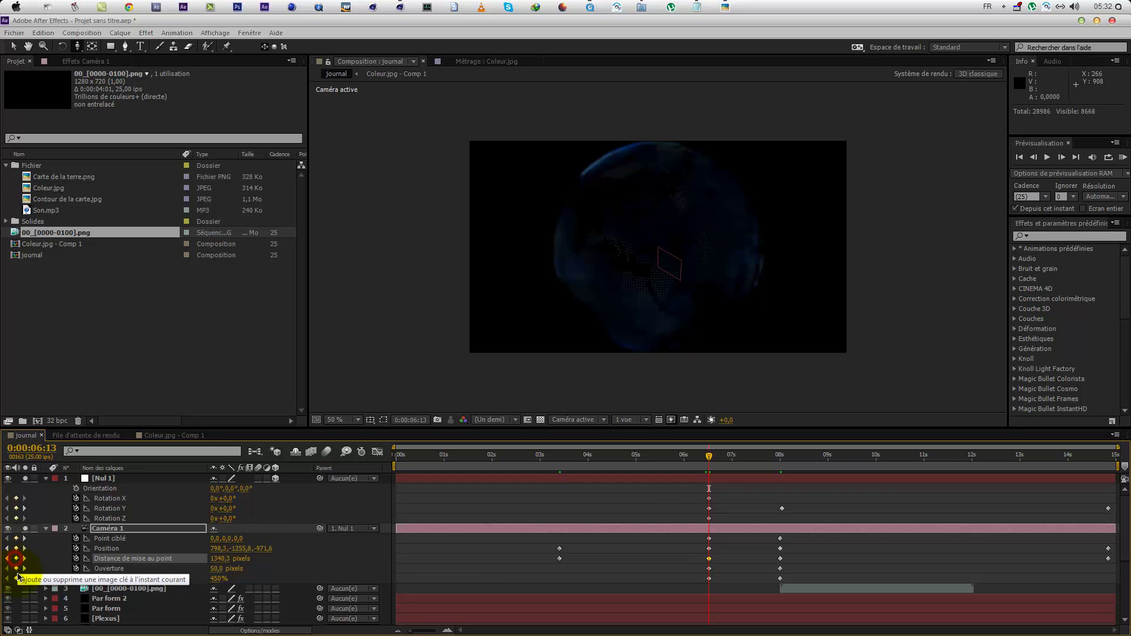
pyautogui.moveTo(220, 560); pyautogui.dragTo(278, 560)
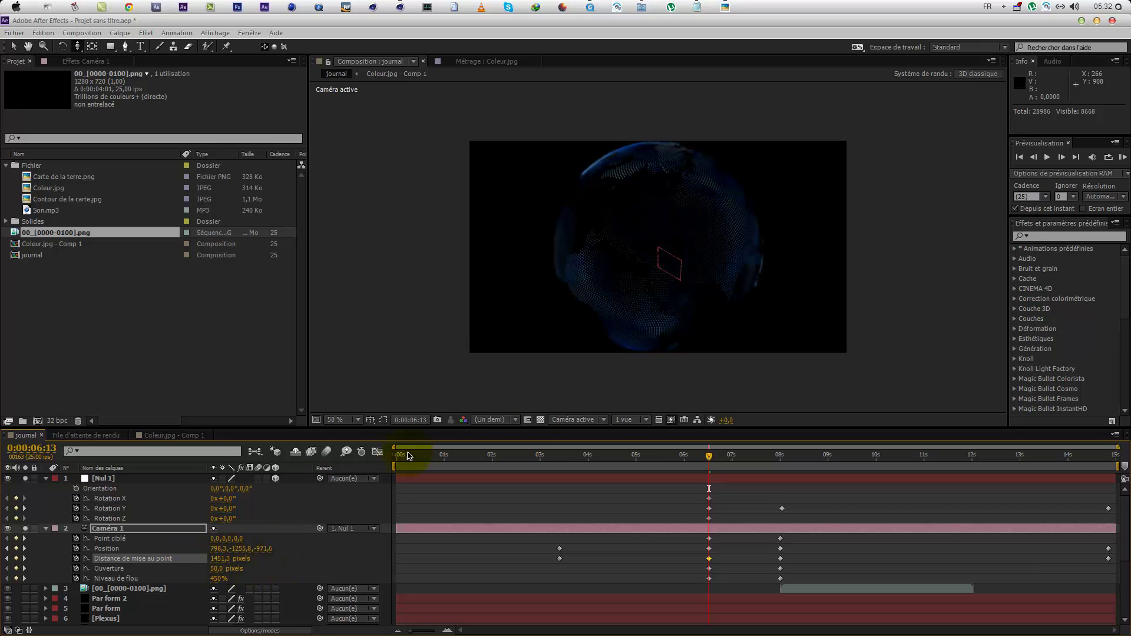
# Step: Keyframe Caméra 1's blur level at 350% and aperture at 35 pixels at 0:00:03:10
pyautogui.moveTo(687, 457); pyautogui.dragTo(559, 473)
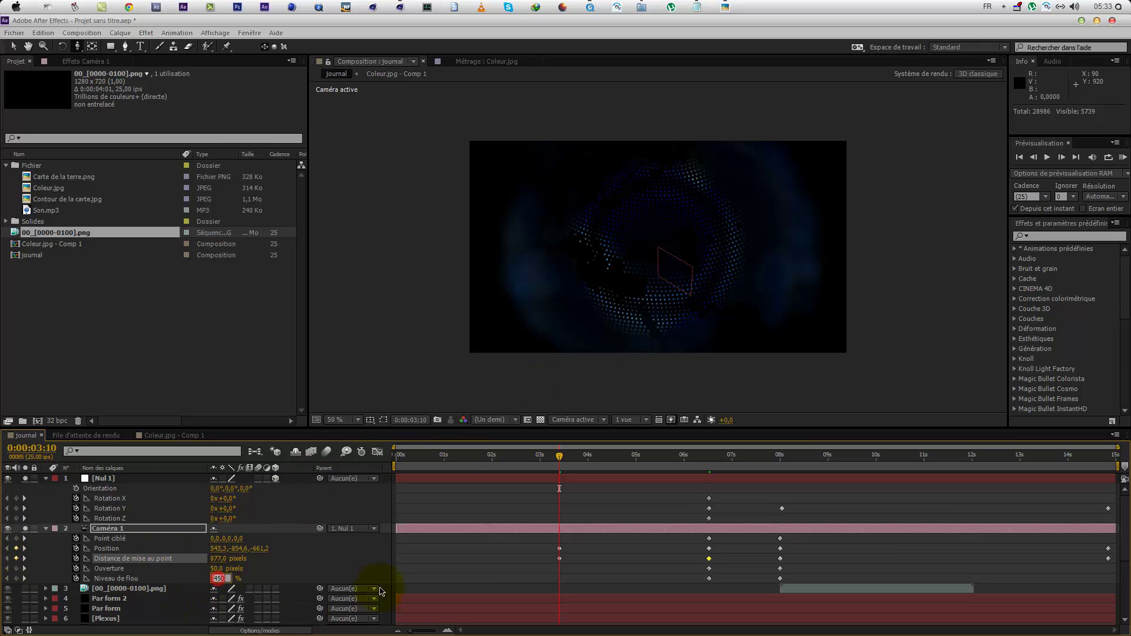
pyautogui.write('200')
pyautogui.click(337, 568)
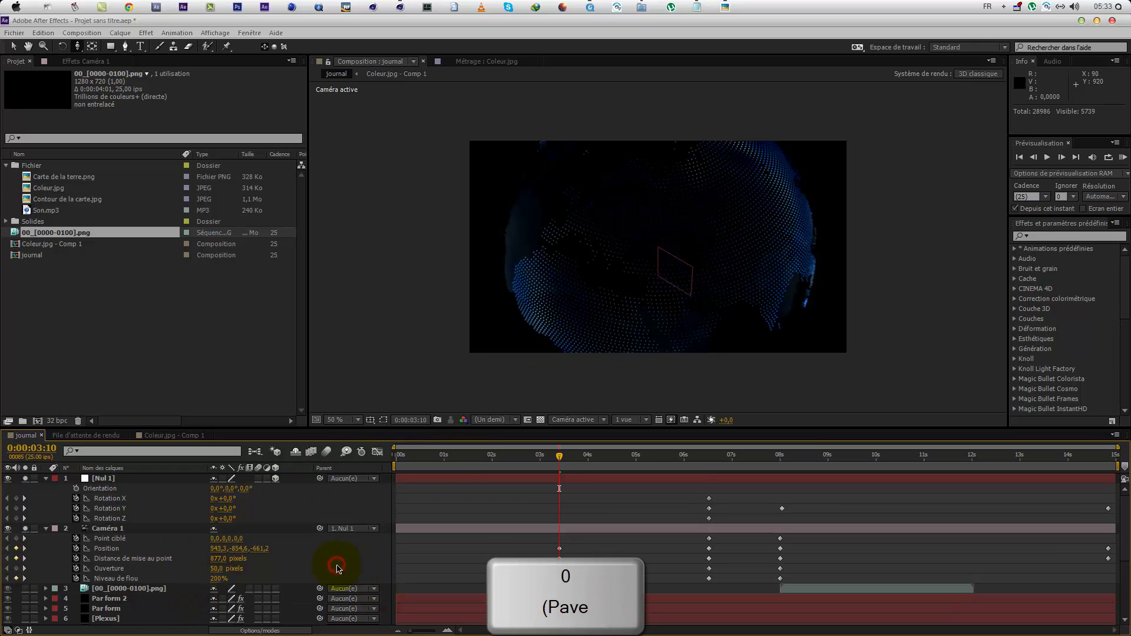
pyautogui.moveTo(218, 579); pyautogui.dragTo(254, 583)
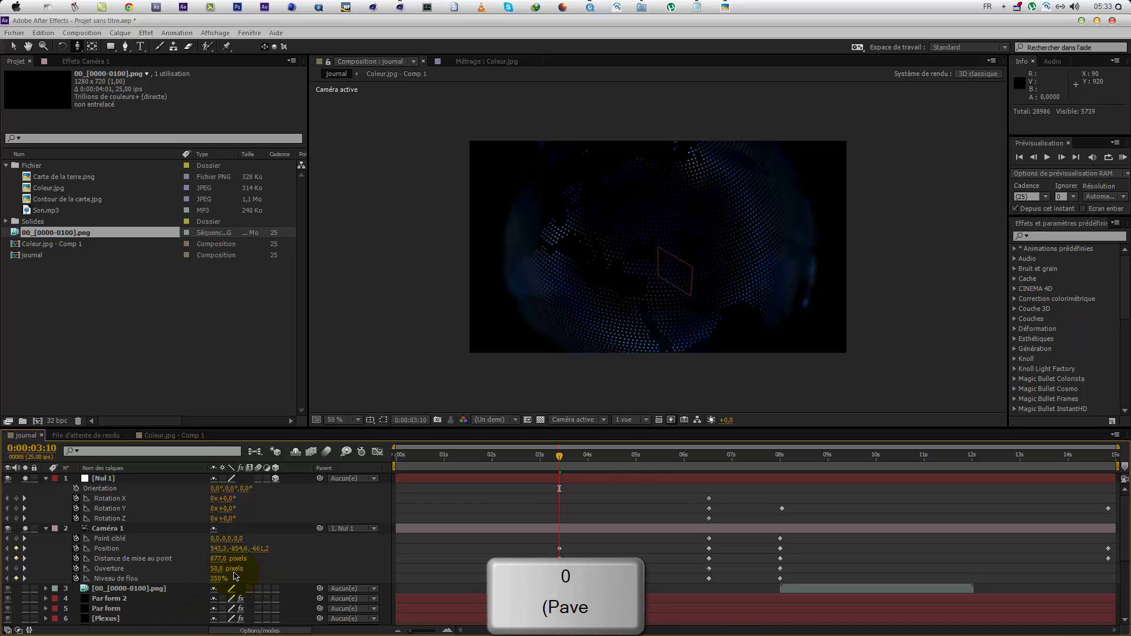
pyautogui.click(219, 569)
pyautogui.write('35')
pyautogui.click(283, 572)
# Step: Keyframe Nul 1 at 0 s with a Y rotation of 19° and a Z rotation of -20°
pyautogui.moveTo(552, 462); pyautogui.dragTo(415, 477)
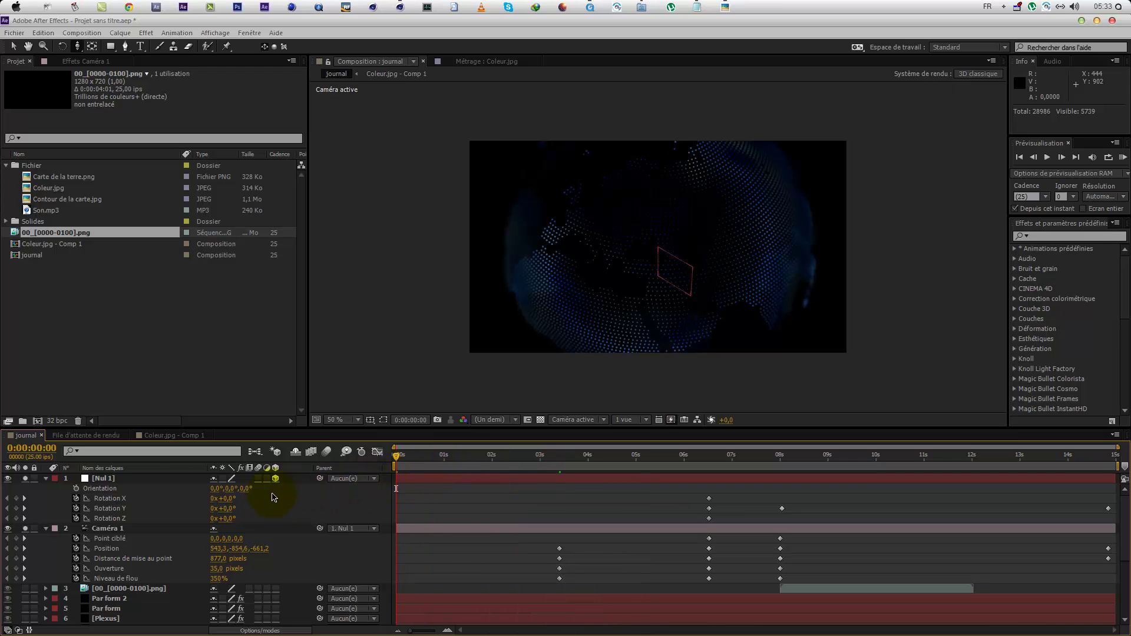
pyautogui.moveTo(233, 508); pyautogui.dragTo(207, 505)
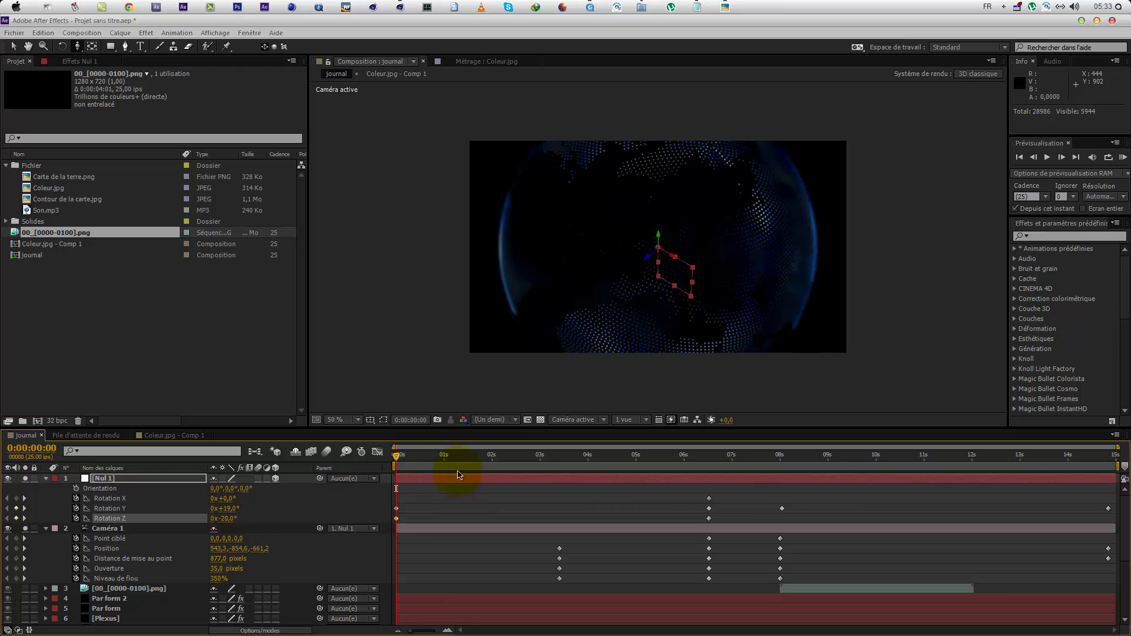
pyautogui.moveTo(404, 462); pyautogui.dragTo(330, 477)
# Step: Scrub through the camera move and run RAM previews from 0 s and from 0:00:06:05
pyautogui.moveTo(411, 466); pyautogui.dragTo(872, 492)
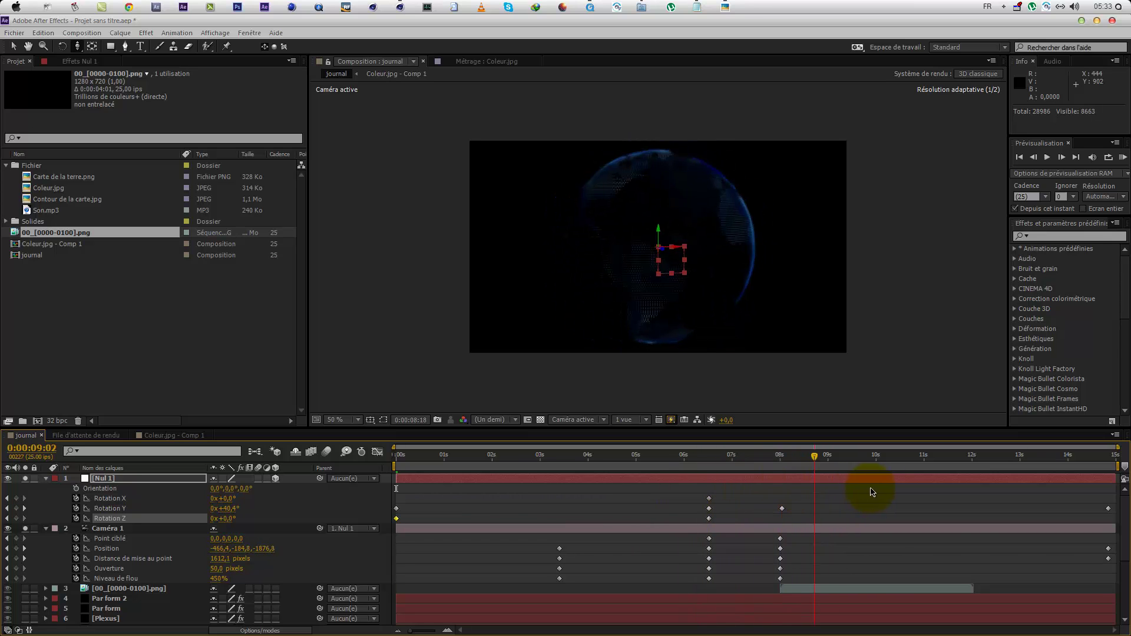
pyautogui.moveTo(991, 504); pyautogui.dragTo(1082, 509)
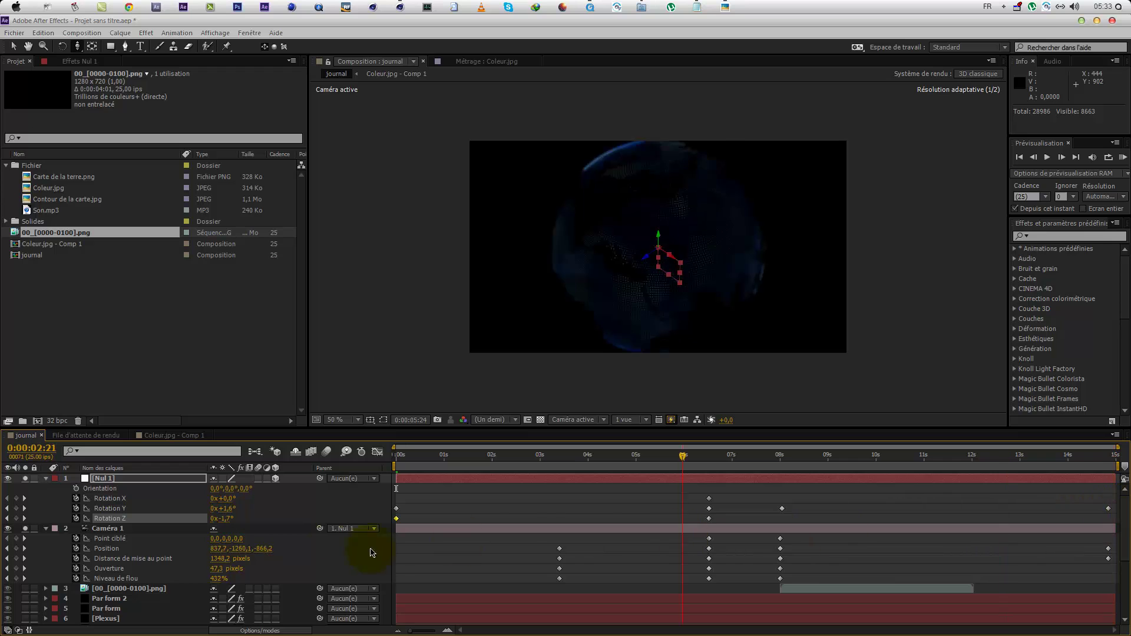
pyautogui.press('Home')
pyautogui.press('KP_0')
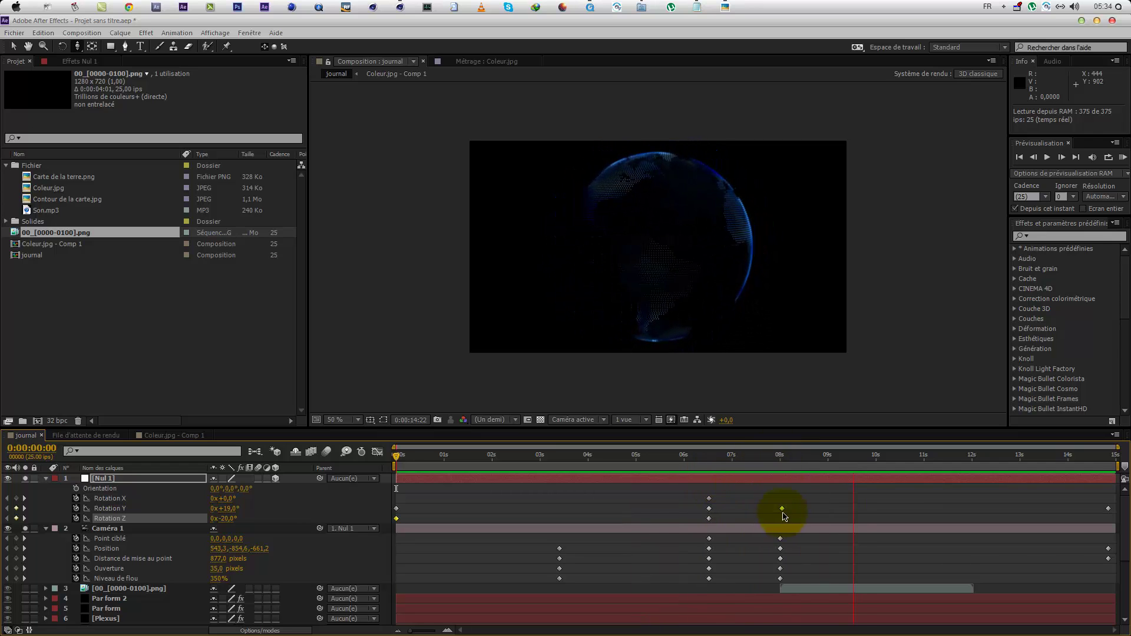
pyautogui.moveTo(745, 467); pyautogui.dragTo(694, 471)
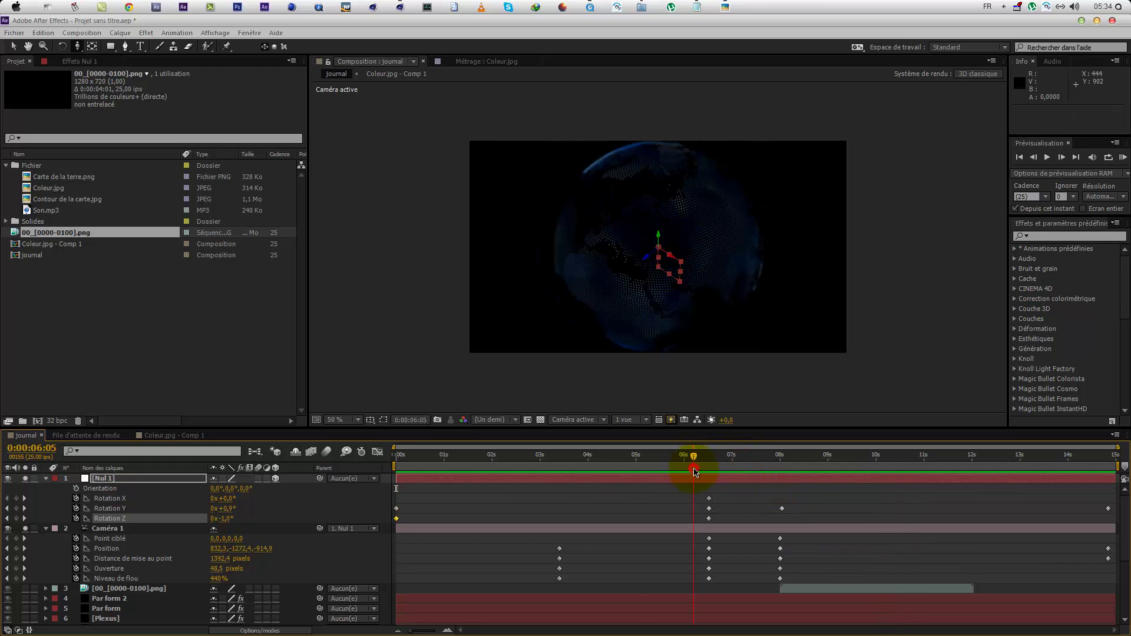
pyautogui.press('KP_0')
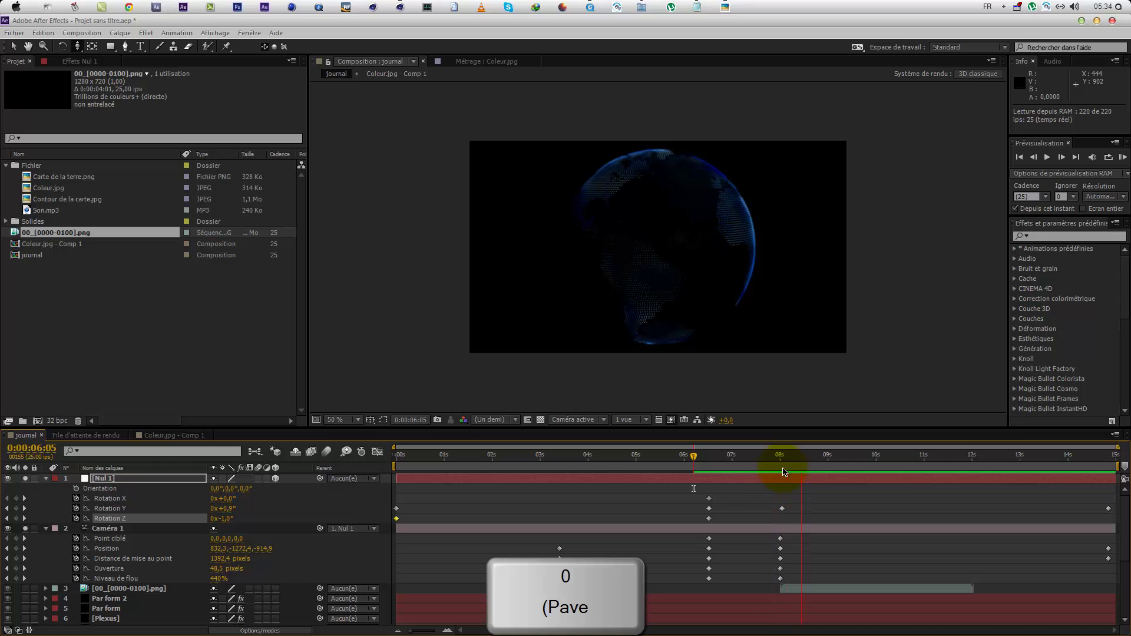
pyautogui.moveTo(762, 464); pyautogui.dragTo(698, 458)
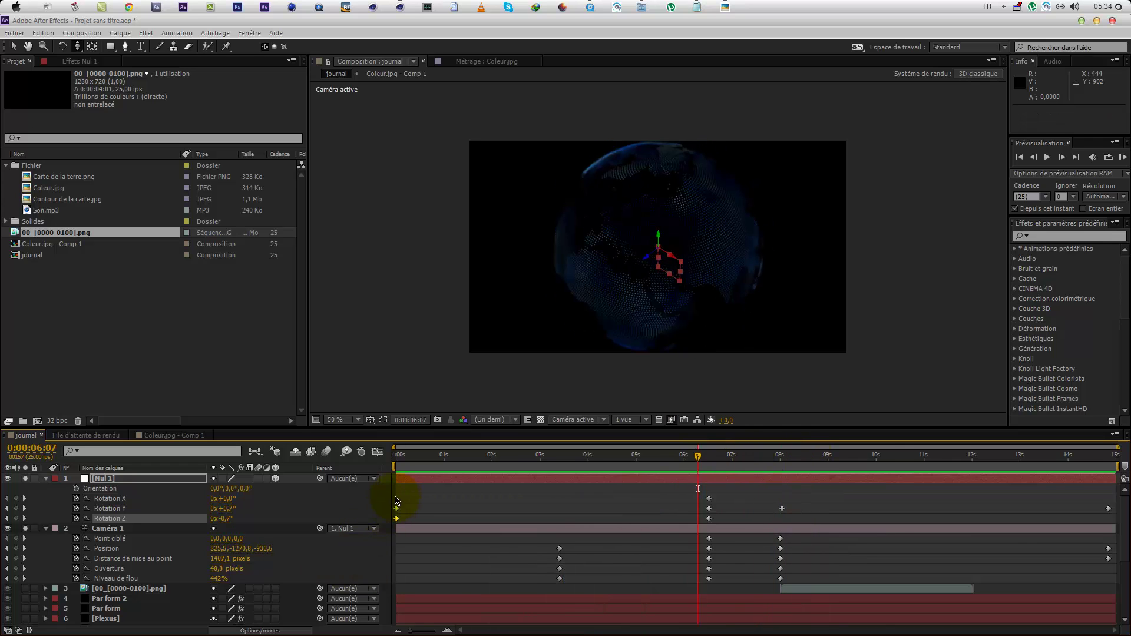
# Step: Apply Easy Ease (Lissage de vitesse) to all keyframes of Nul 1 and Caméra 1
pyautogui.moveTo(395, 491); pyautogui.dragTo(1083, 569)
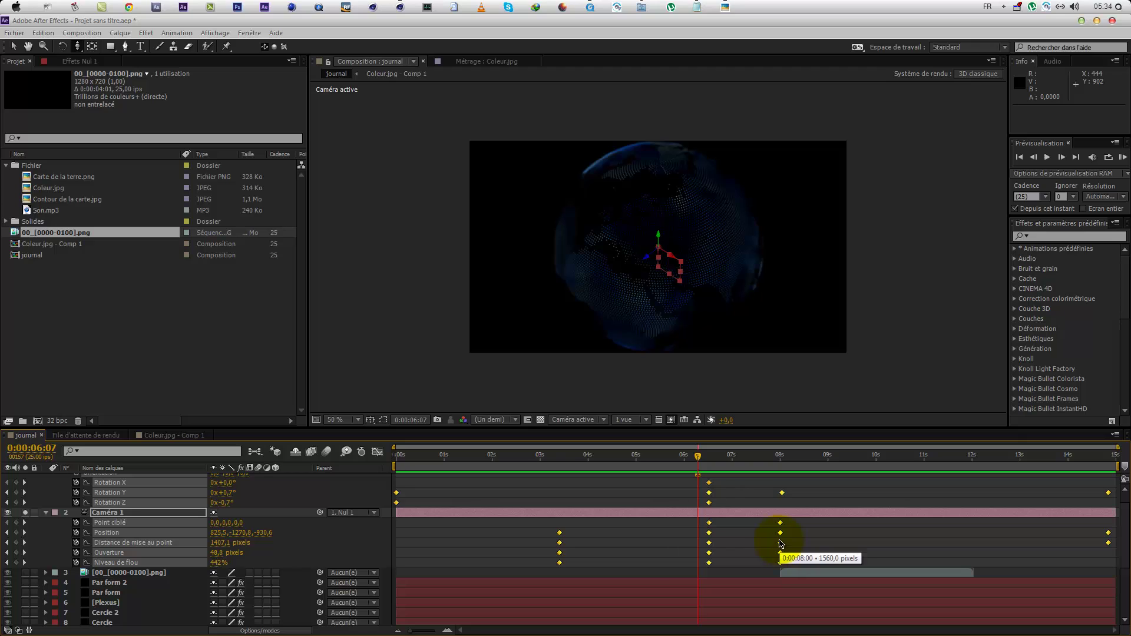
pyautogui.press('F9')
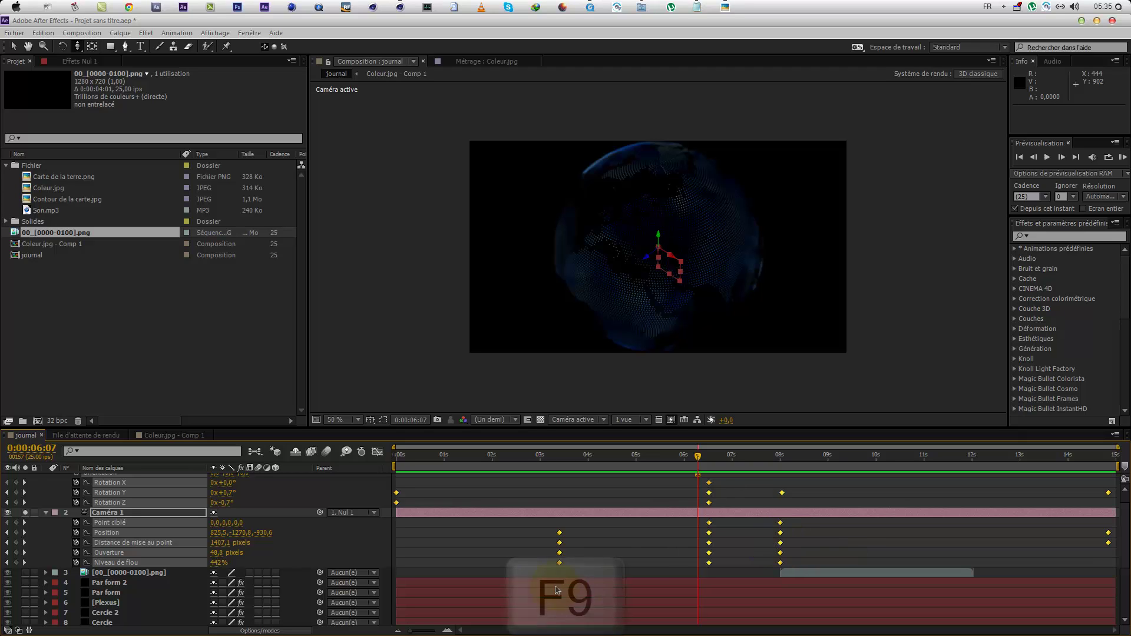
pyautogui.rightClick(780, 563)
pyautogui.moveTo(790, 554)
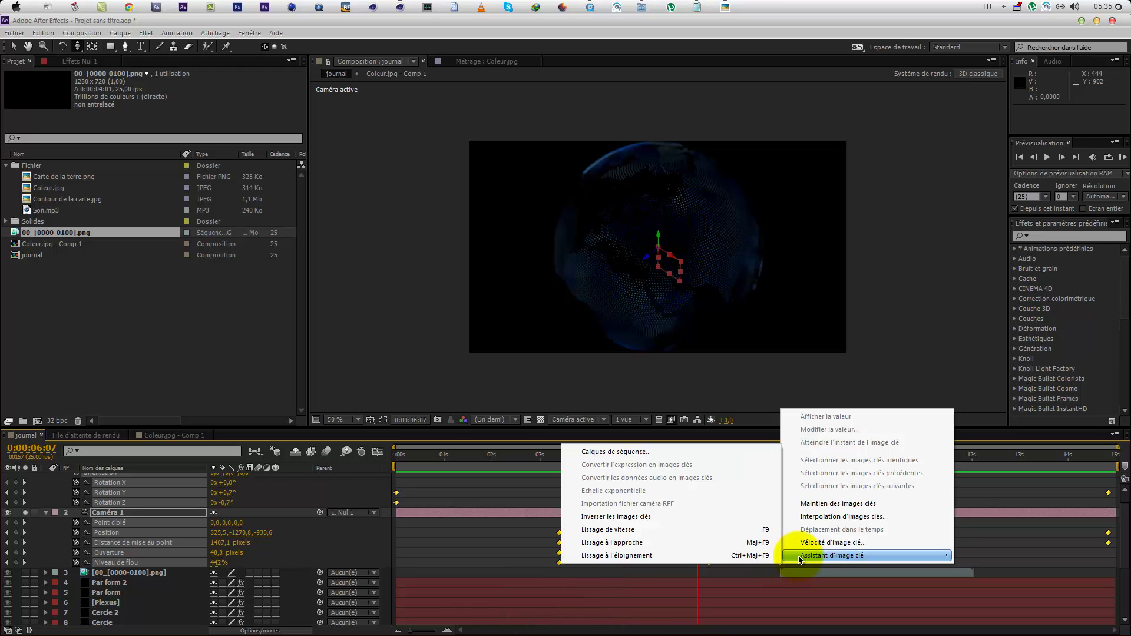
pyautogui.click(646, 535)
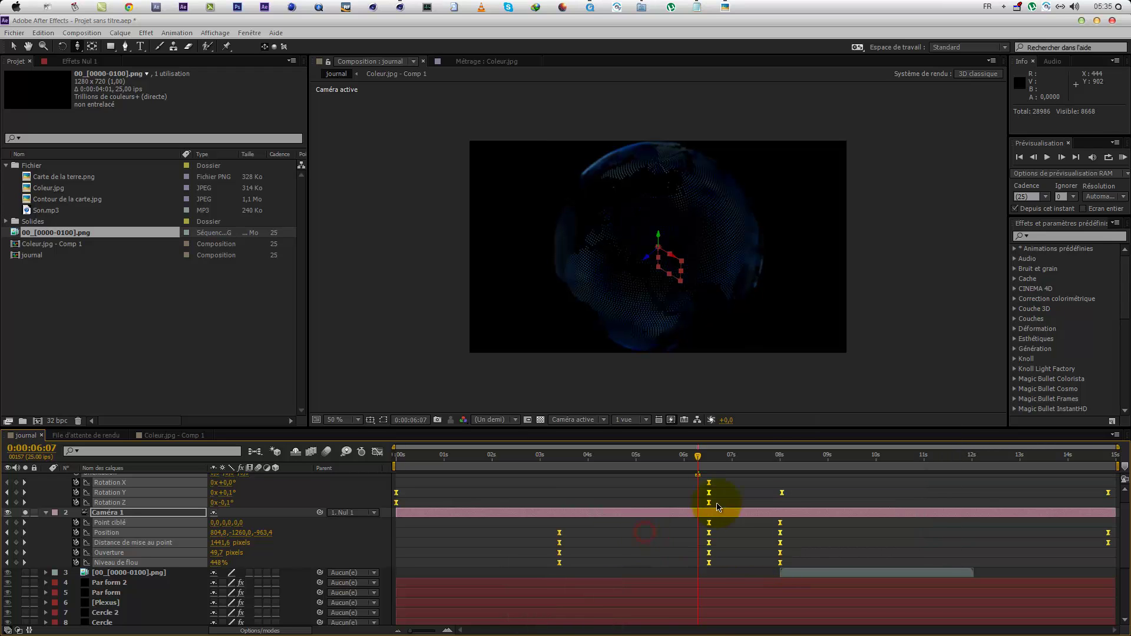
# Step: Turn off solo for the globe layer, Caméra 1 and Nul 1 to show the full composite
pyautogui.moveTo(720, 458); pyautogui.dragTo(1099, 462)
pyautogui.scroll(-2, 22, 593)
pyautogui.click(25, 613)
pyautogui.scroll(3, 725, 502)
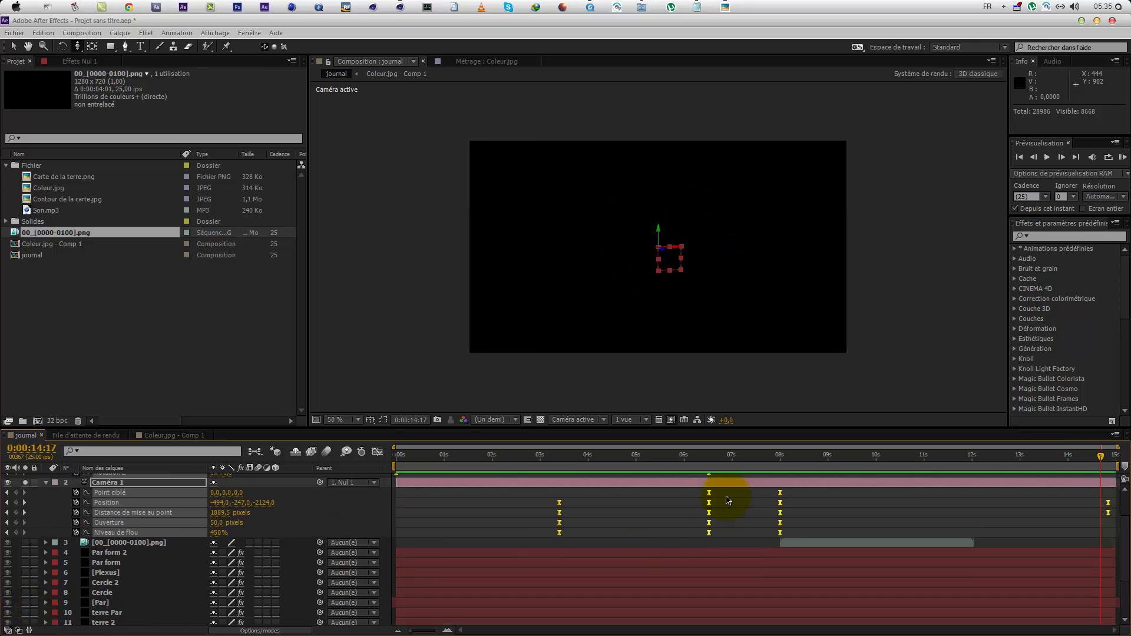
pyautogui.click(827, 459)
pyautogui.click(806, 459)
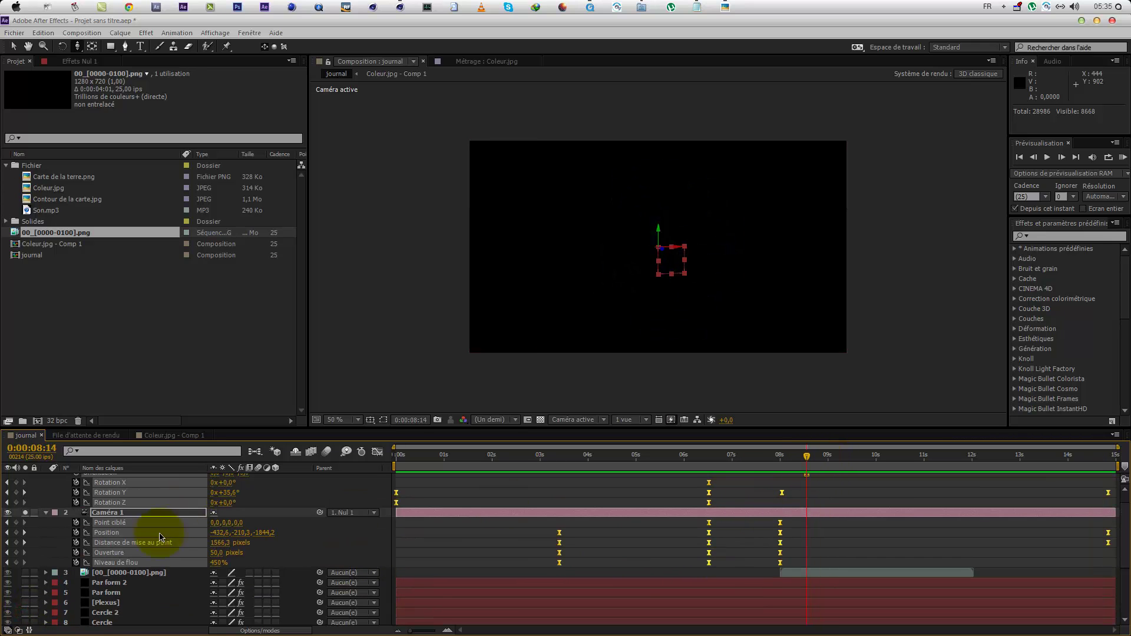
pyautogui.scroll(1, 36, 530)
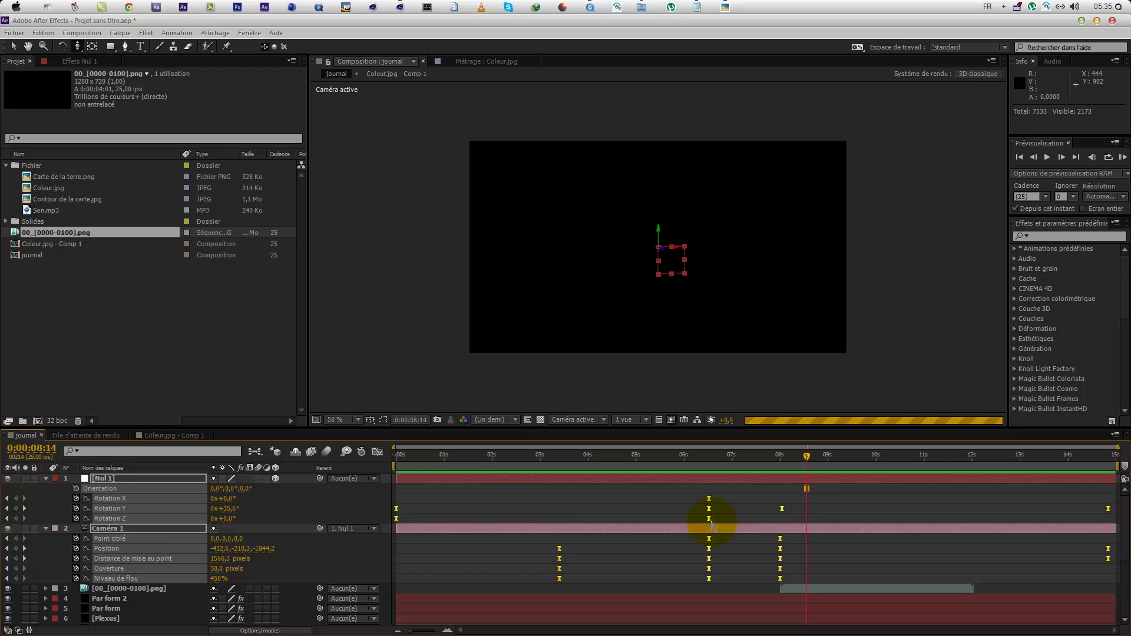
# Step: Solo the Cercle 2 layer at 0:00:12:22 and tilt its Form ring to an X rotation of -26° and a Z rotation of -28°
pyautogui.moveTo(831, 456); pyautogui.dragTo(895, 455)
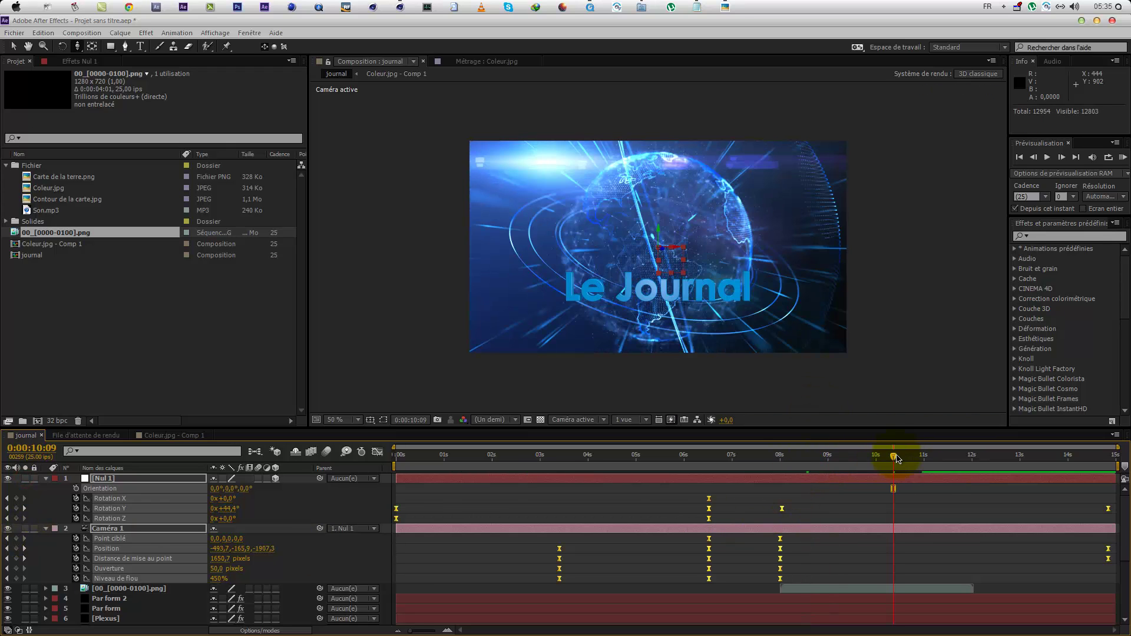
pyautogui.click(989, 466)
pyautogui.moveTo(1011, 467); pyautogui.dragTo(1036, 467)
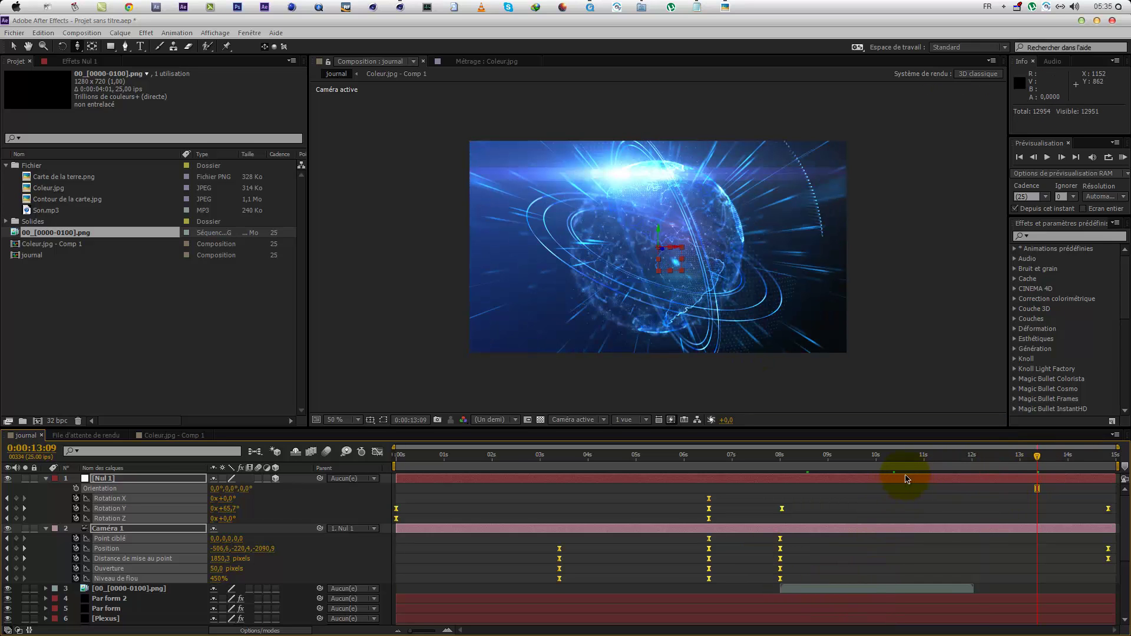
pyautogui.moveTo(1009, 474)
pyautogui.mouseDown()
pyautogui.moveTo(1018, 470)
pyautogui.moveTo(1013, 487)
pyautogui.mouseUp()
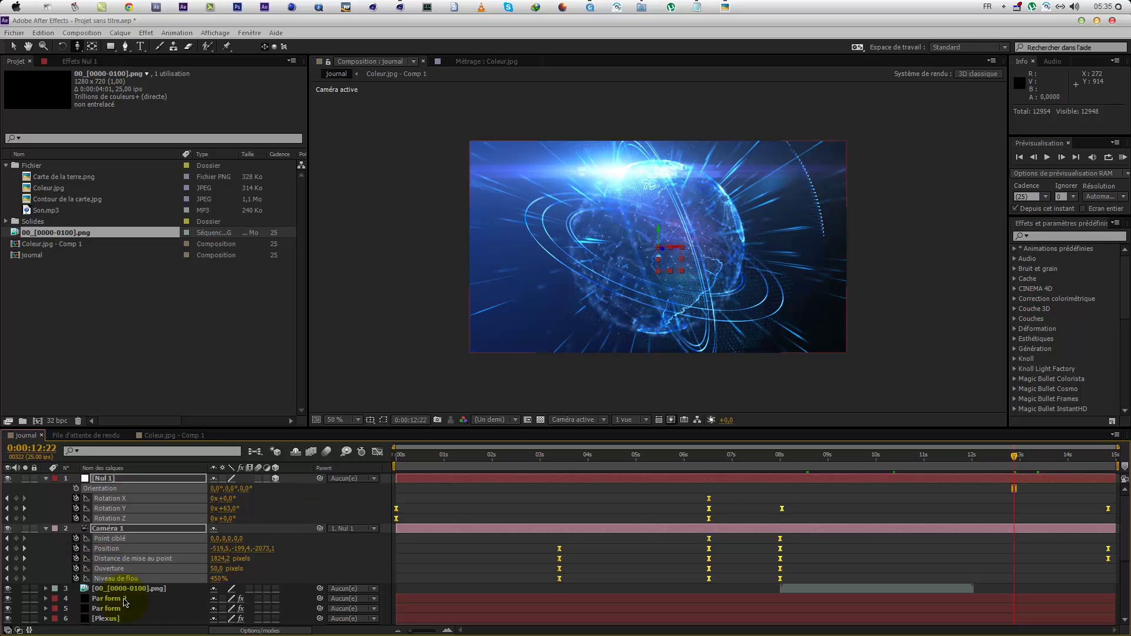
pyautogui.scroll(-4, 100, 553)
pyautogui.scroll(1, 117, 548)
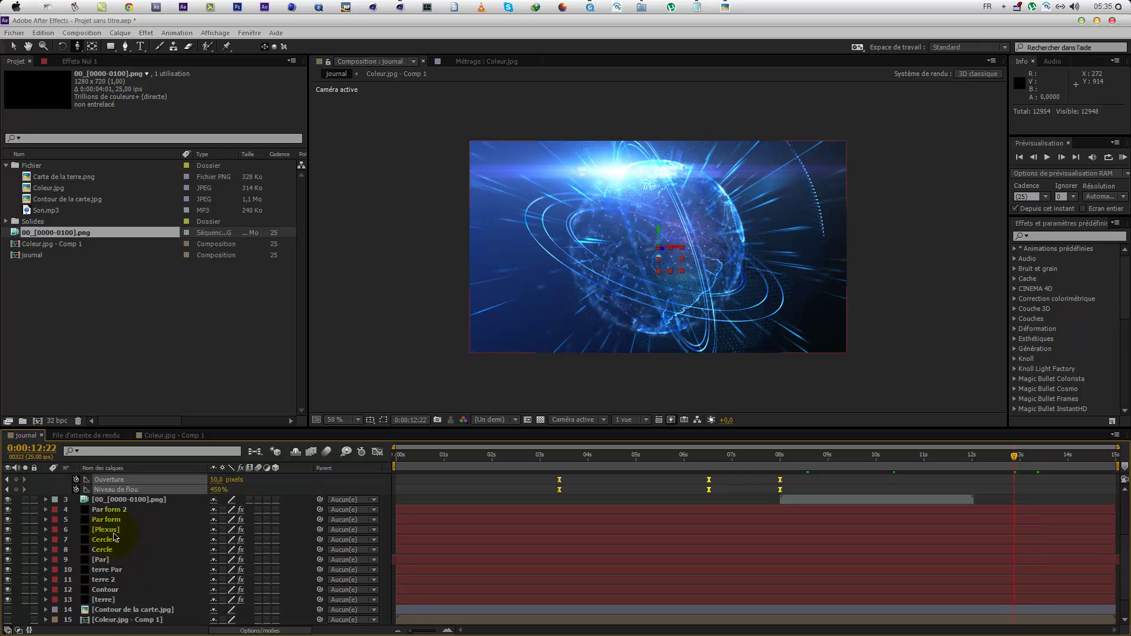
pyautogui.click(115, 540)
pyautogui.click(24, 540)
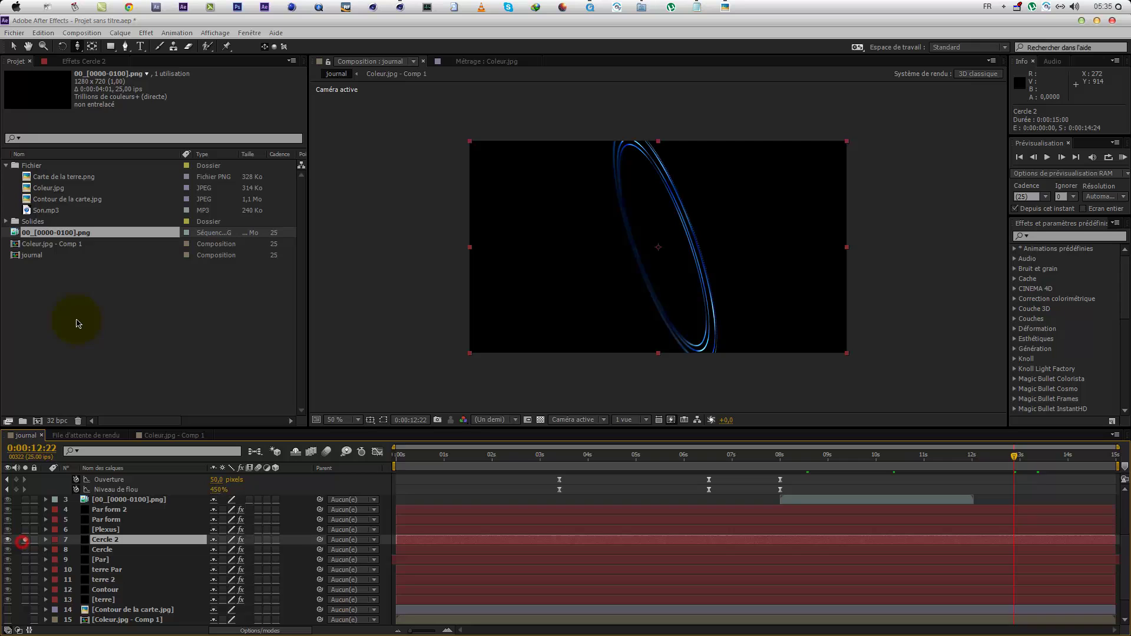
pyautogui.click(94, 61)
pyautogui.moveTo(183, 206); pyautogui.dragTo(230, 202)
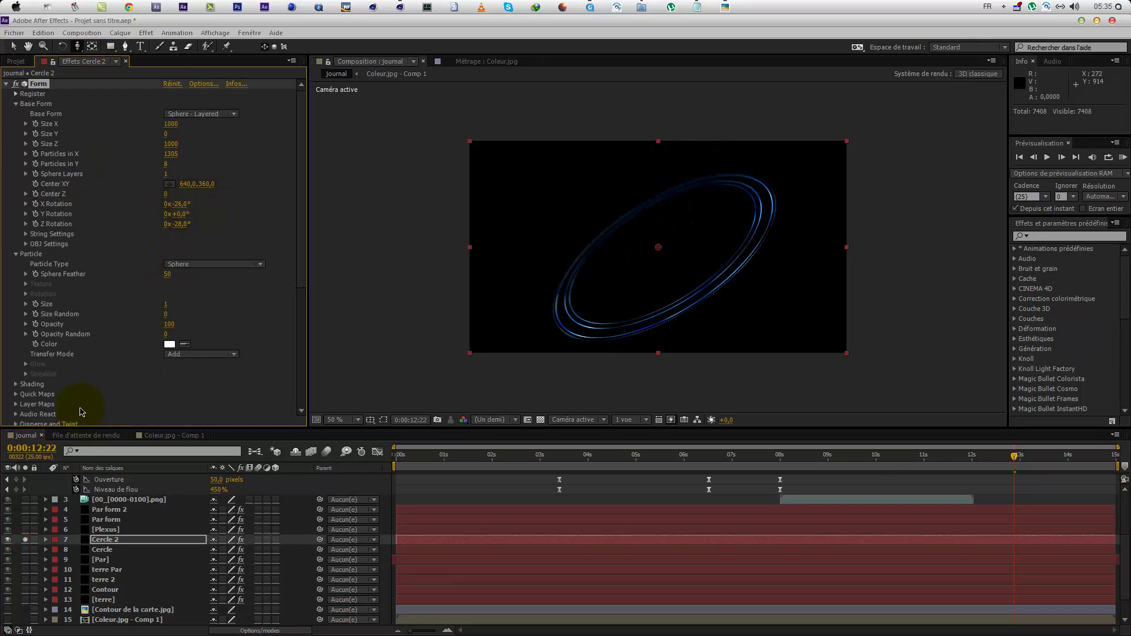
# Step: Turn off solo for the Cercle 2 layer and view the full composite at 100 % magnification
pyautogui.click(24, 540)
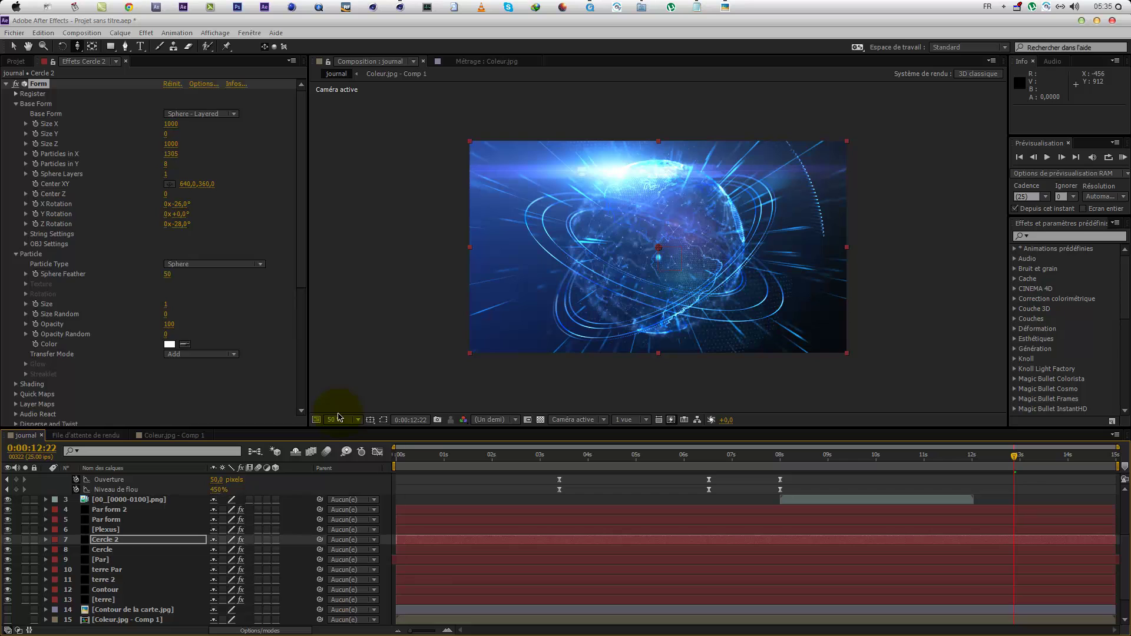
pyautogui.press('.')
pyautogui.scroll(-1, 16, 604)
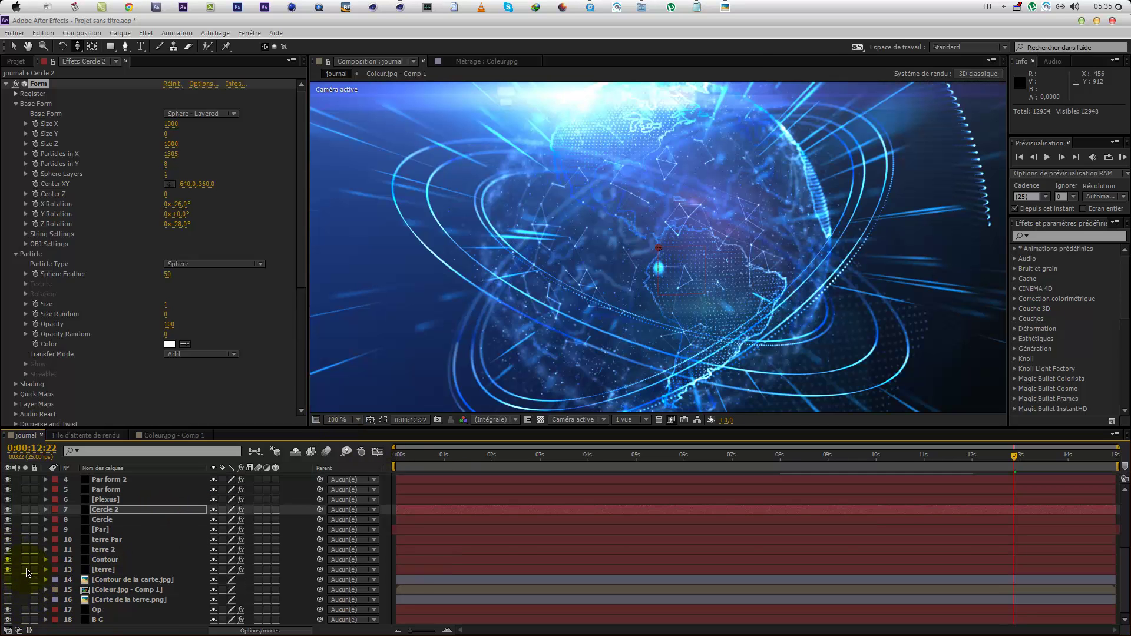
# Step: Solo the terre layer, scrub its opening second and bring up its Form settings with the view back at 50 %
pyautogui.click(25, 569)
pyautogui.moveTo(414, 457); pyautogui.dragTo(445, 466)
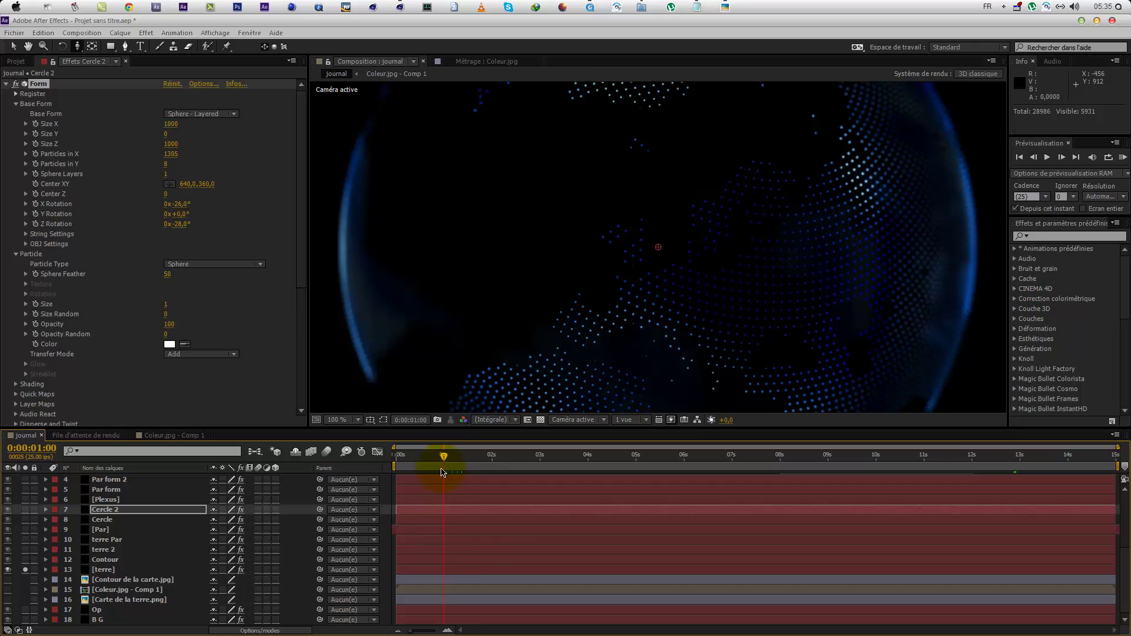
pyautogui.click(154, 569)
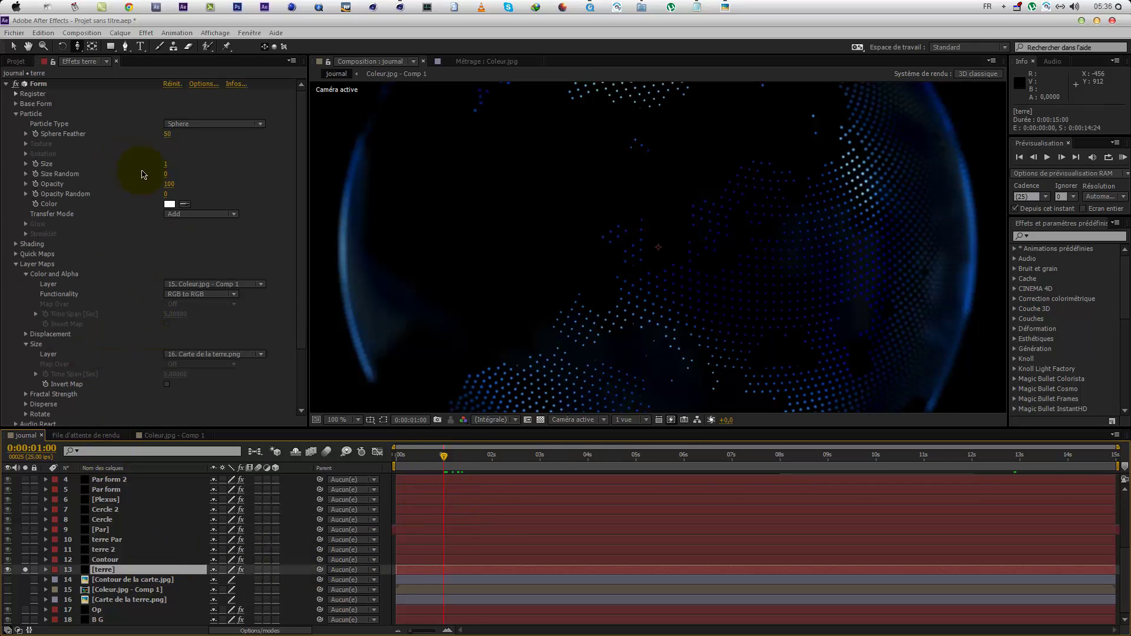
pyautogui.scroll(-2, 510, 236)
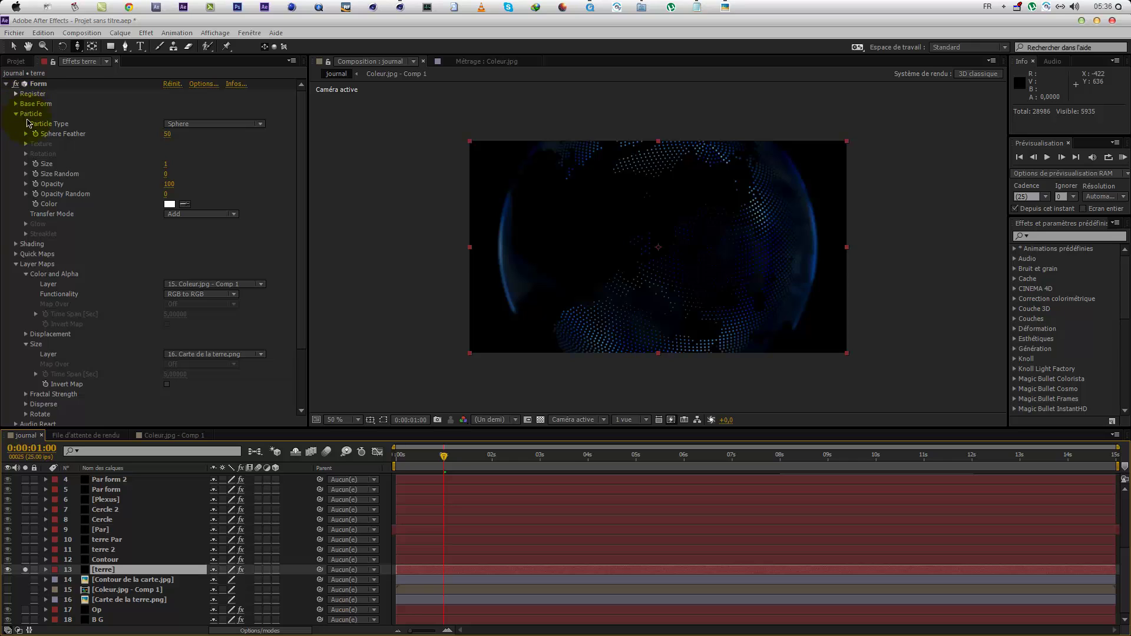
# Step: At 0:00:02:00, set Form keyframes on terre for Size X, Y and Z and for Particles in X and Y
pyautogui.click(493, 462)
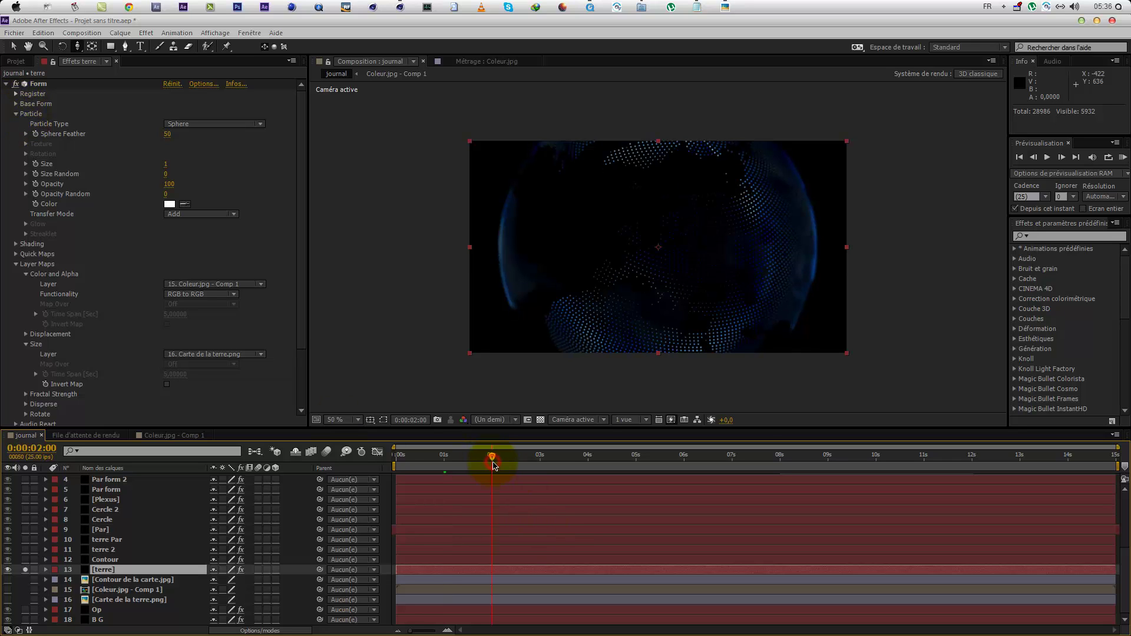
pyautogui.click(16, 103)
pyautogui.moveTo(36, 124); pyautogui.dragTo(36, 144)
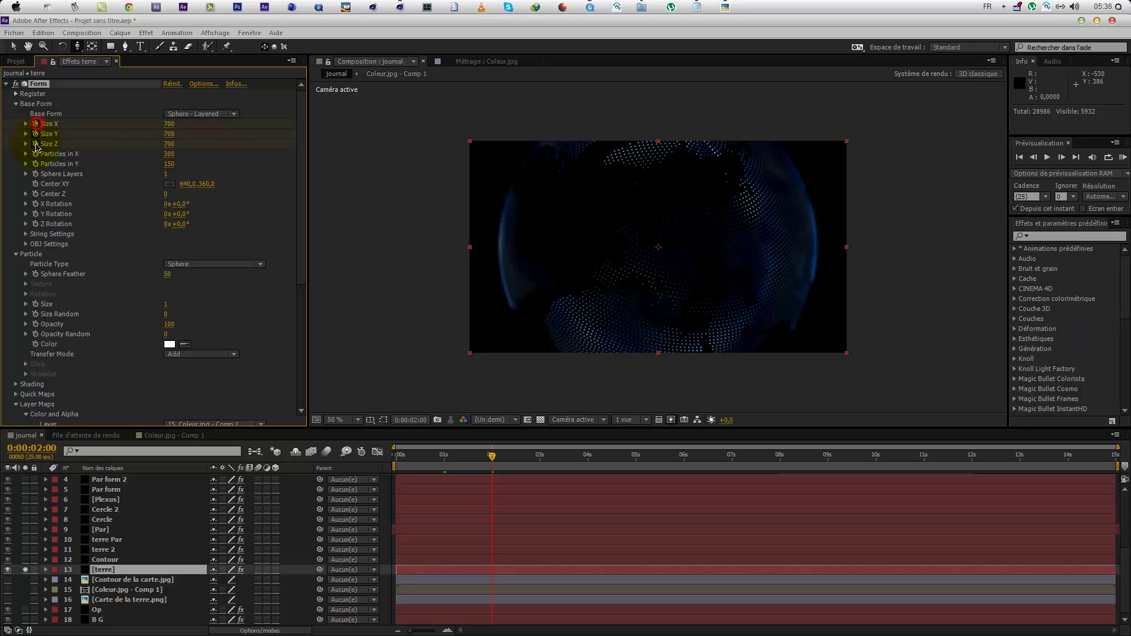
# Step: Add keyframes at 0:00:02:00 for terre's Disperse and Twist values and for the Displace value of its Fractal Field
pyautogui.scroll(-6, 112, 366)
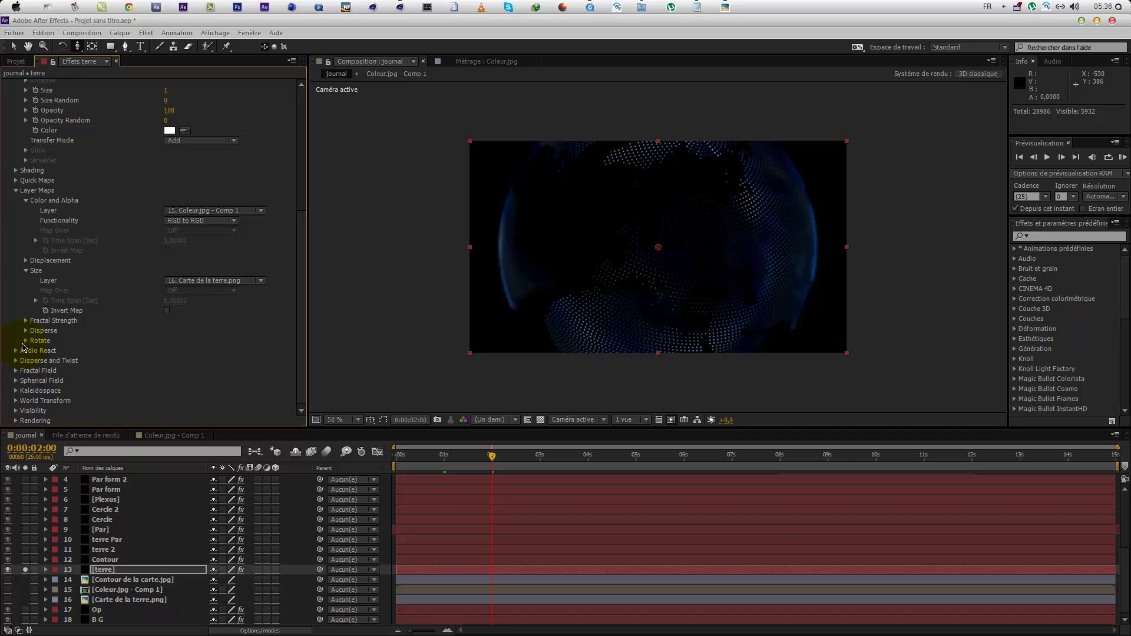
pyautogui.click(26, 331)
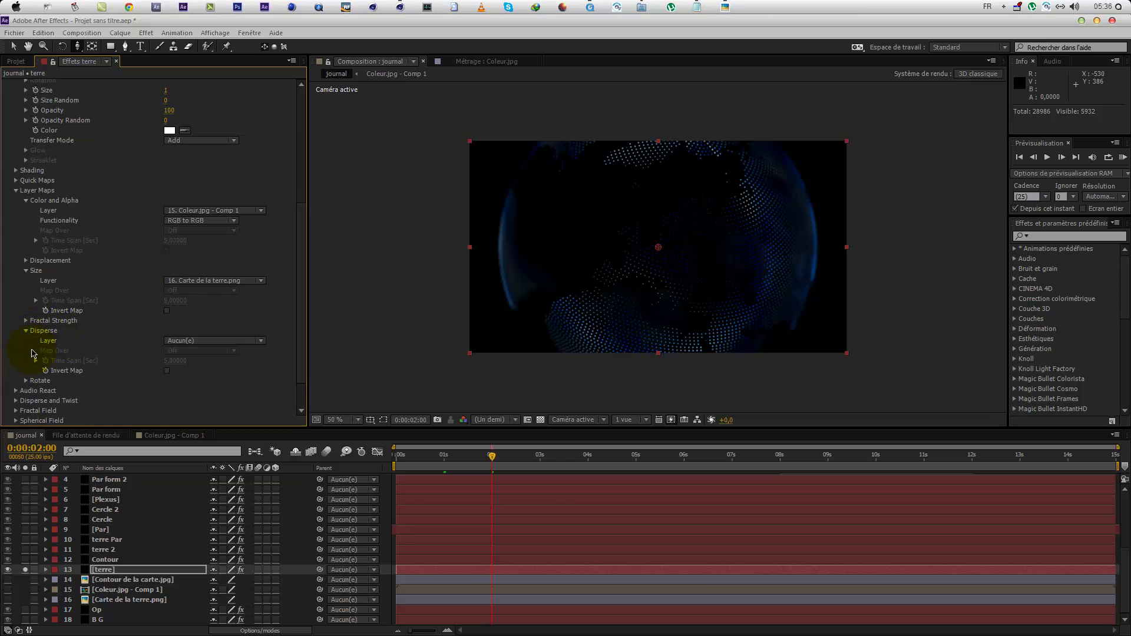
pyautogui.click(27, 330)
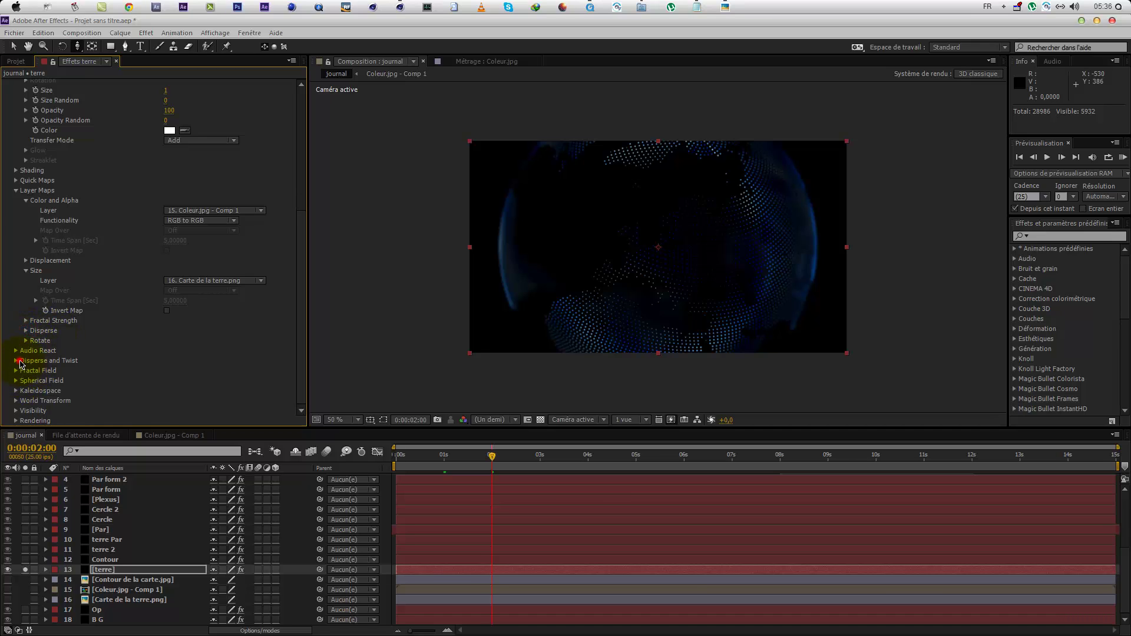
pyautogui.click(20, 361)
pyautogui.click(20, 362)
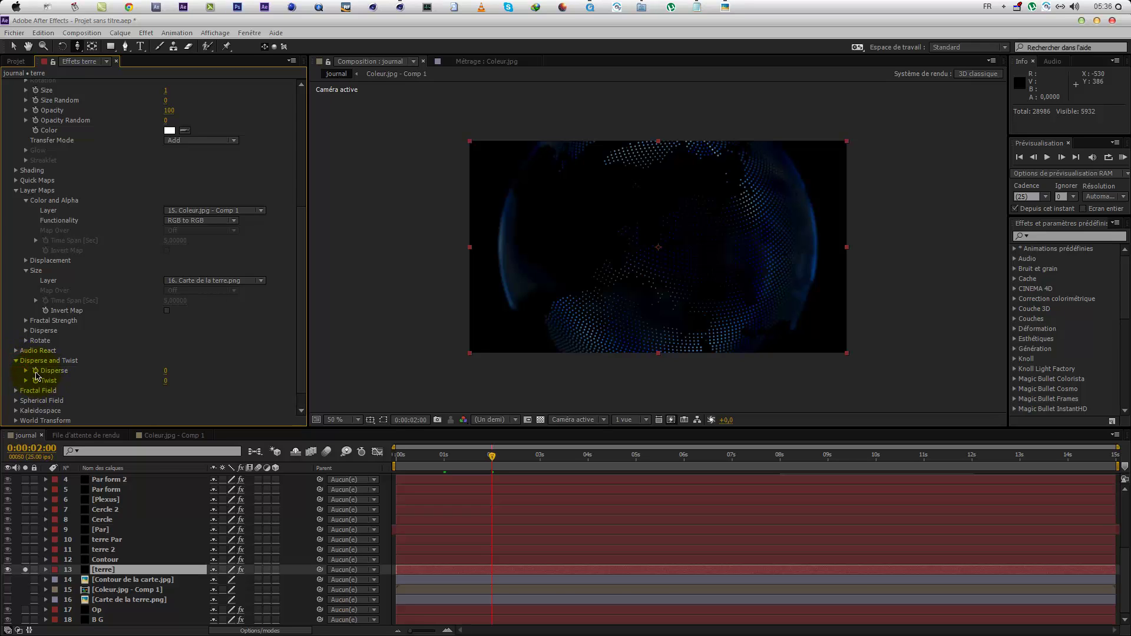
pyautogui.click(35, 370)
pyautogui.click(36, 381)
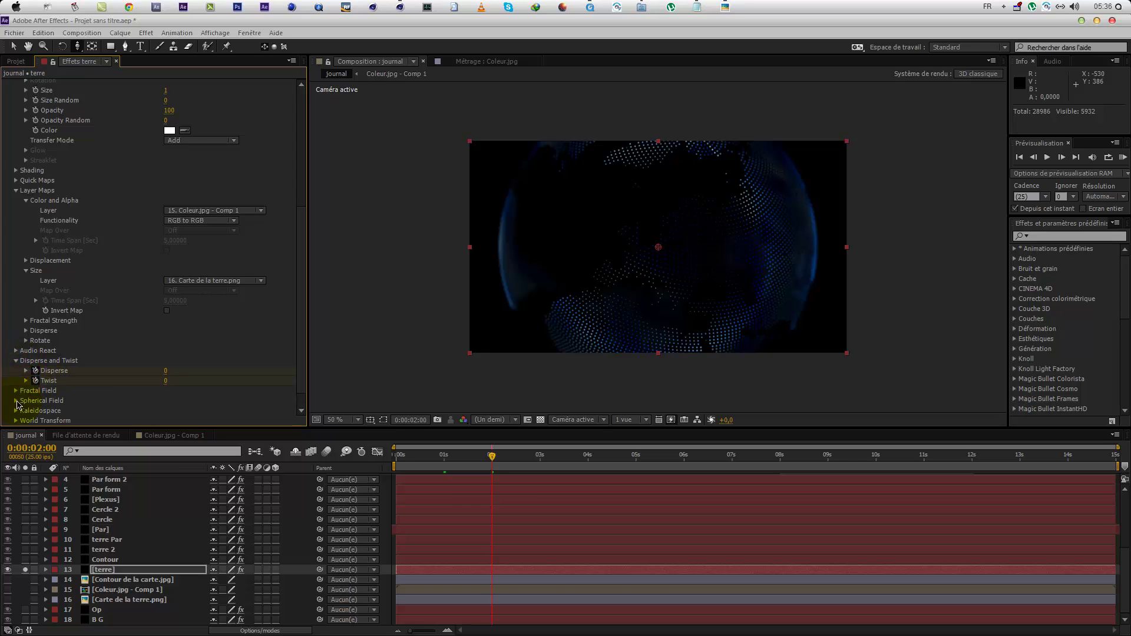
pyautogui.click(16, 391)
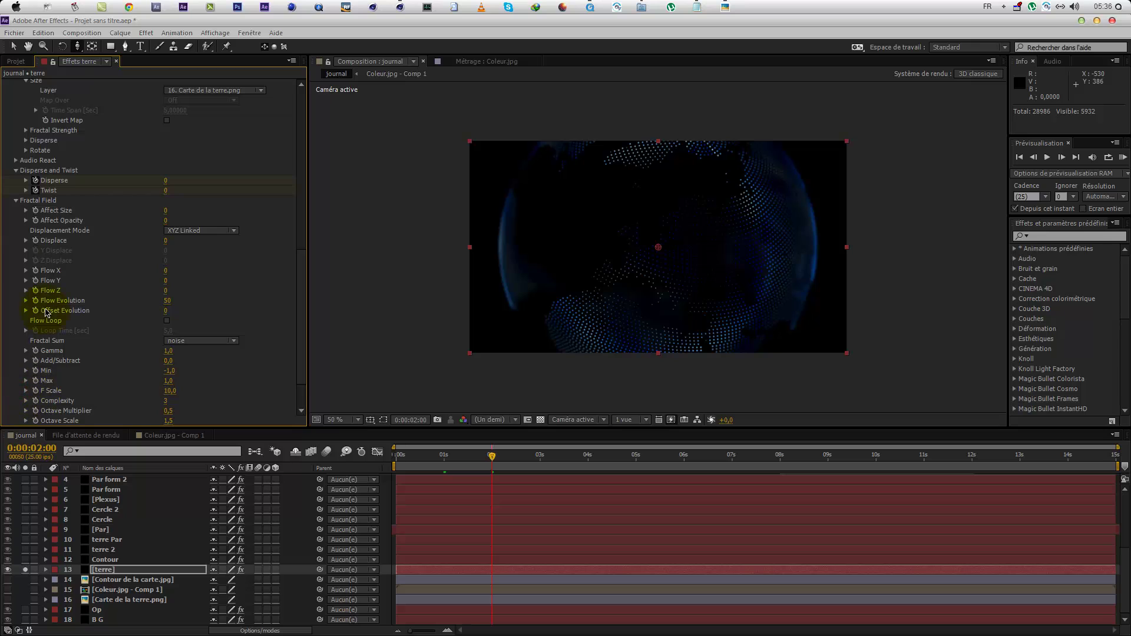
pyautogui.click(36, 241)
pyautogui.scroll(10, 180, 238)
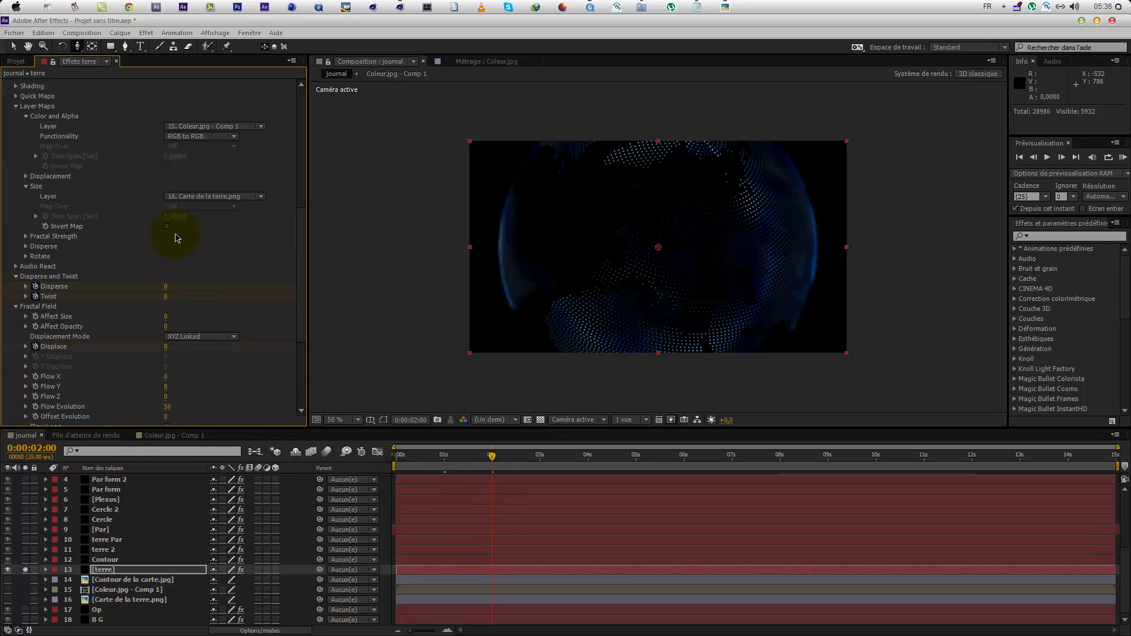
# Step: At 0:00:00:00, raise terre's Disperse to 23 and increase its Fractal Field Displace to scatter the particles
pyautogui.moveTo(444, 472); pyautogui.dragTo(389, 464)
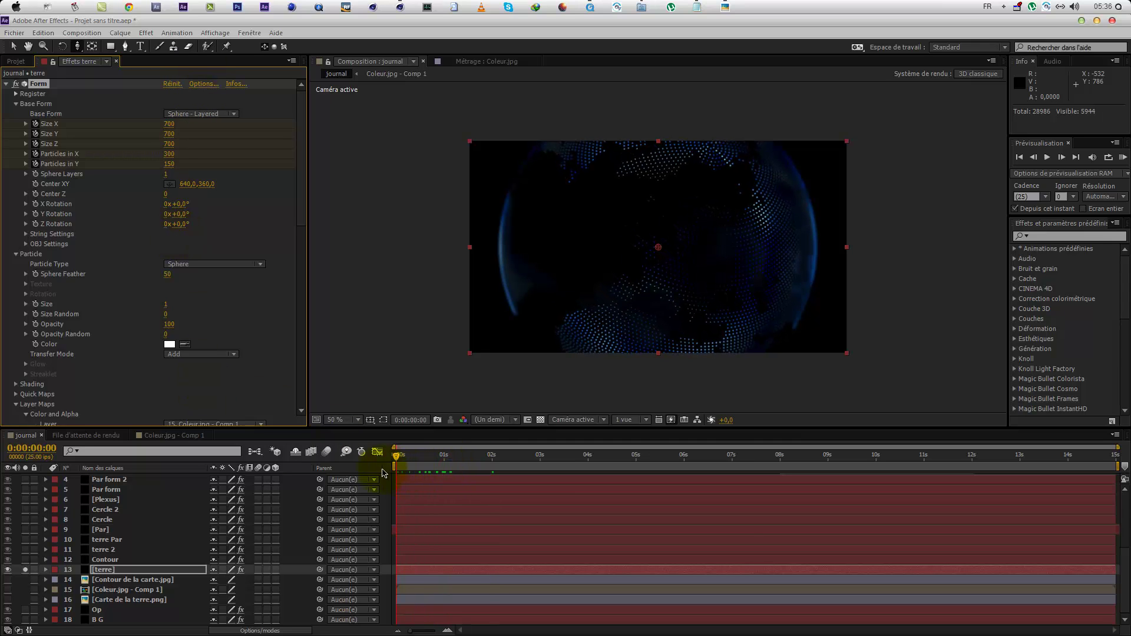
pyautogui.scroll(-9, 186, 312)
pyautogui.scroll(-3, 156, 362)
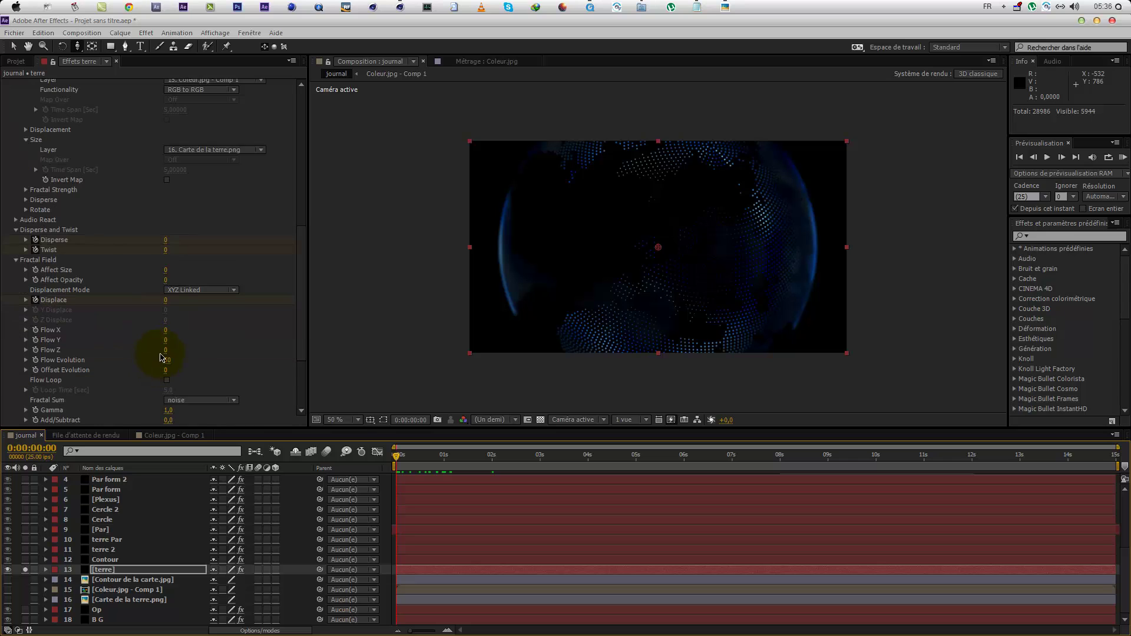
pyautogui.moveTo(176, 302)
pyautogui.mouseDown()
pyautogui.moveTo(228, 303)
pyautogui.moveTo(179, 295)
pyautogui.mouseUp()
# Step: At 0:00:00:00, set terre's Particles in X to 361, Particles in Y to 210, and Size X, Y and Z to 0
pyautogui.scroll(2, 182, 316)
pyautogui.scroll(6, 176, 315)
pyautogui.scroll(5, 177, 318)
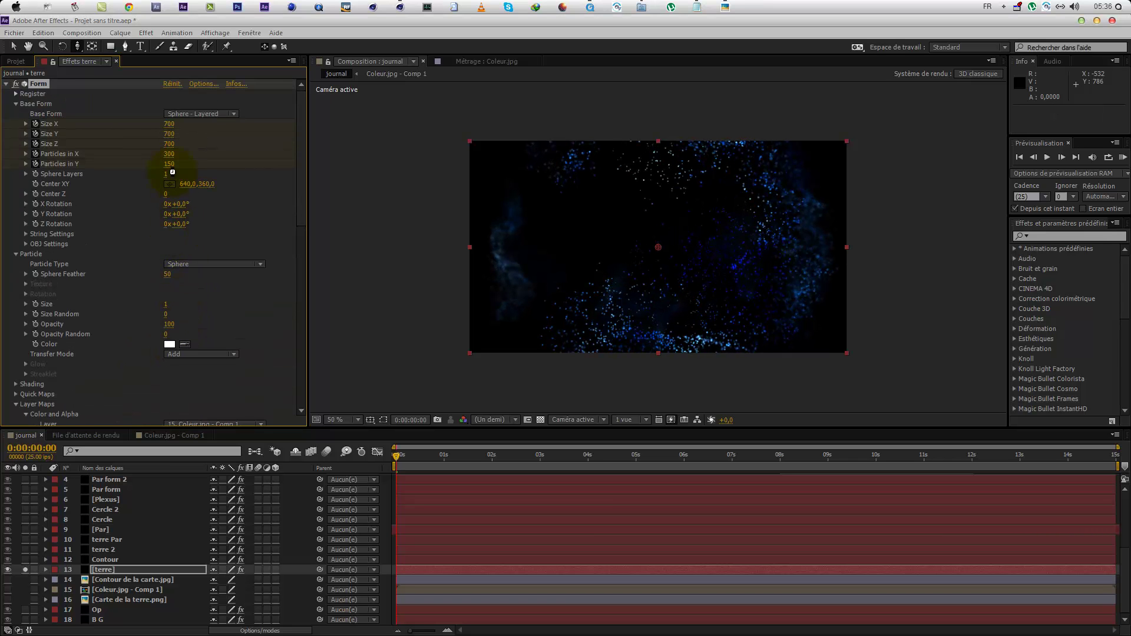
pyautogui.moveTo(183, 157); pyautogui.dragTo(211, 168)
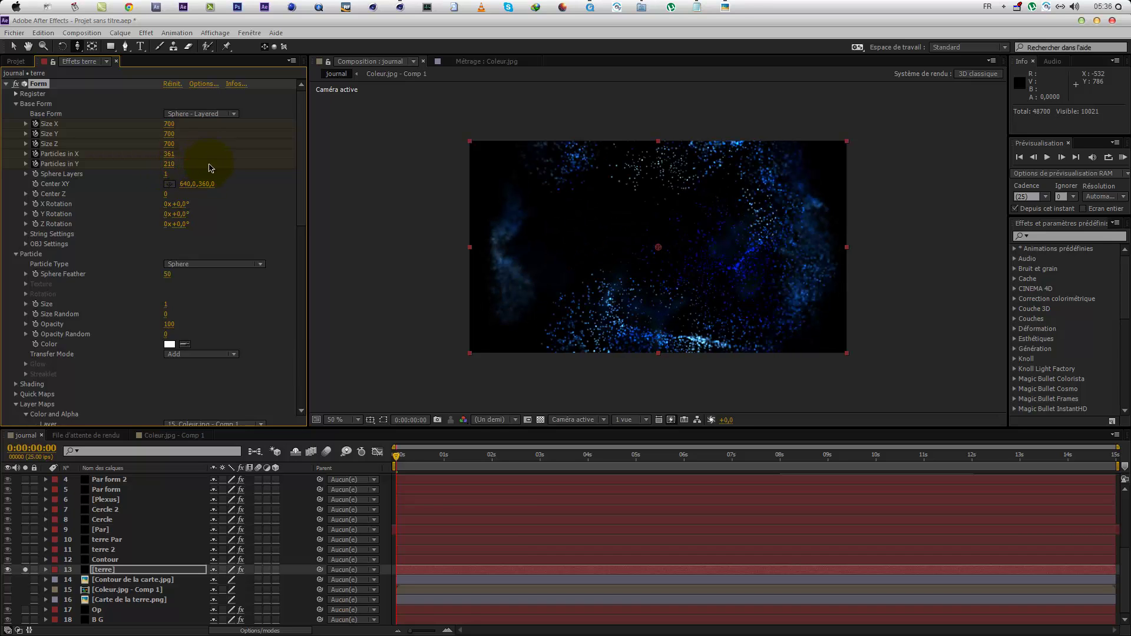
pyautogui.moveTo(151, 126); pyautogui.dragTo(9, 154)
# Step: Scrub the globe's formation, increase terre's Displace at 0:00:00:00, and check the motion through 0:00:02:11
pyautogui.moveTo(401, 457); pyautogui.dragTo(444, 458)
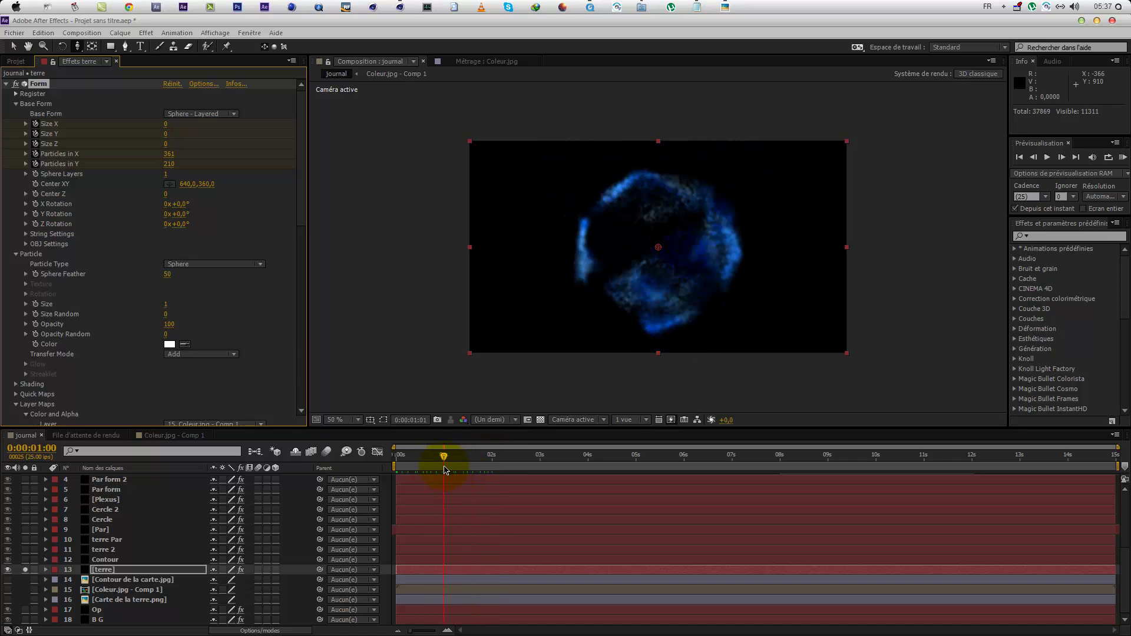
pyautogui.scroll(-3, 205, 344)
pyautogui.scroll(-4, 209, 359)
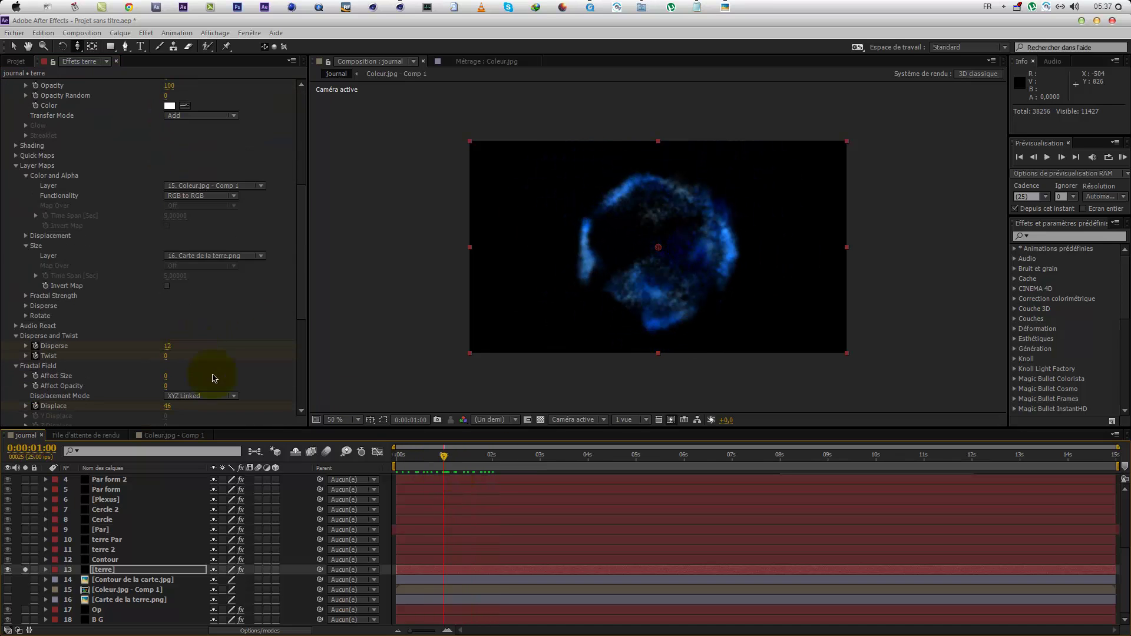
pyautogui.click(398, 465)
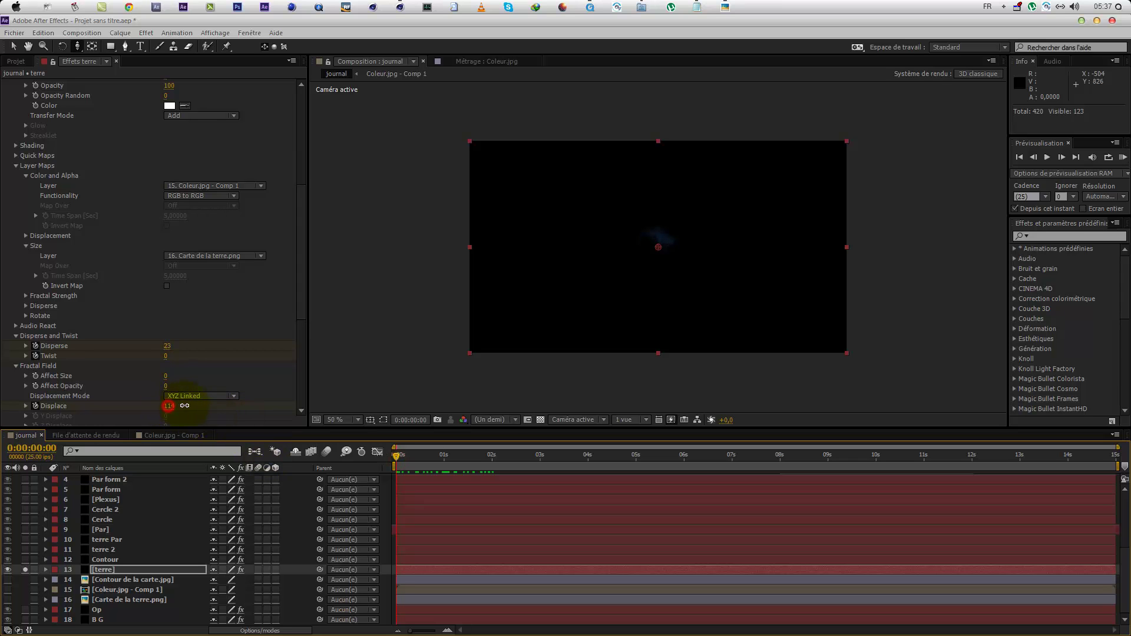
pyautogui.moveTo(408, 460); pyautogui.dragTo(513, 462)
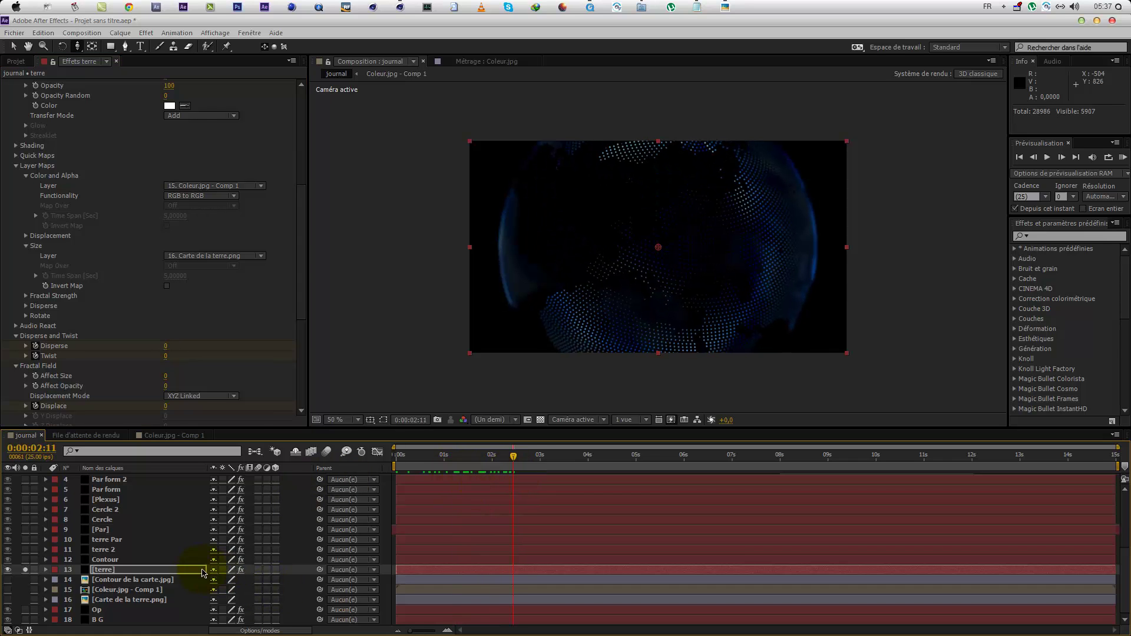
# Step: Reveal all of terre's Form keyframes, apply Easy Ease (Lissage de vitesse) to them, and scrub the result to 0:00:02:04
pyautogui.click(195, 569)
pyautogui.press('u')
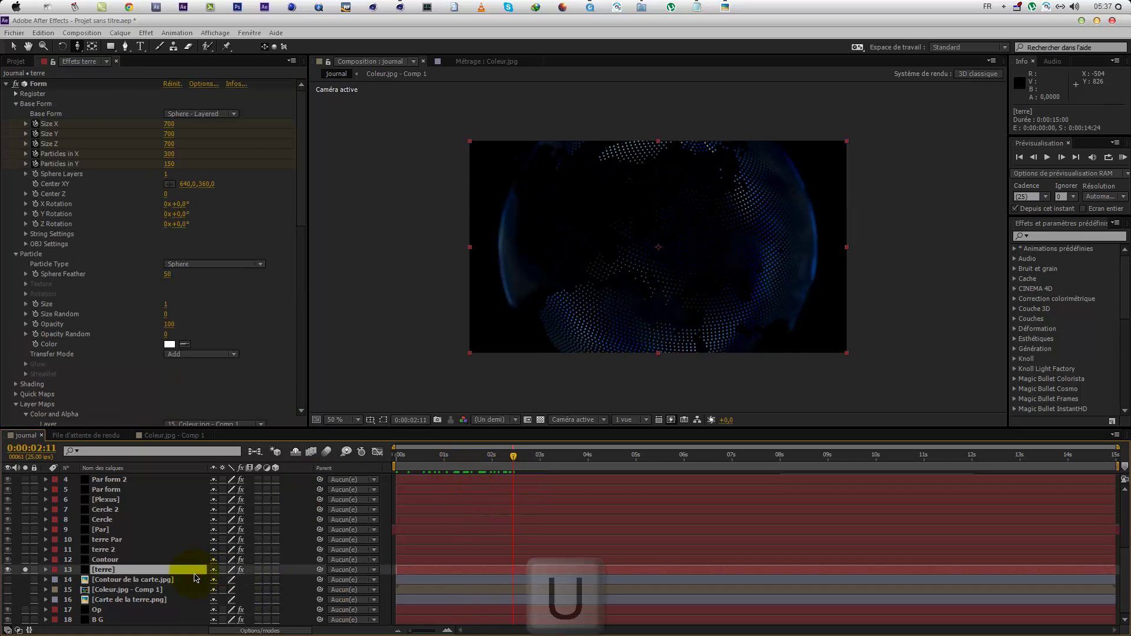
pyautogui.moveTo(523, 495); pyautogui.dragTo(368, 591)
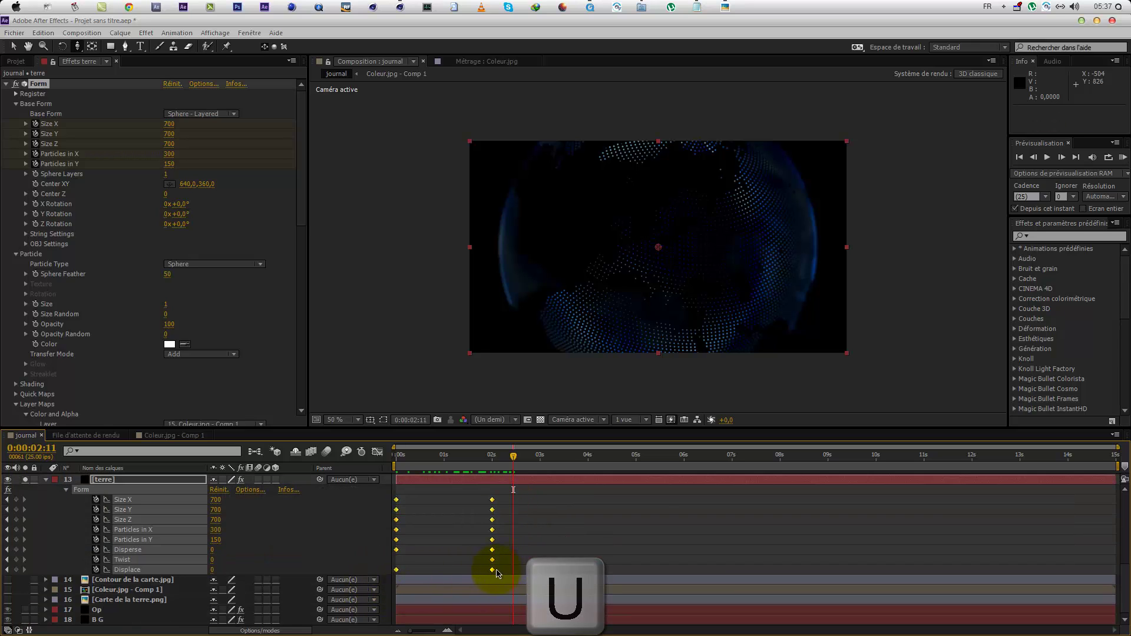
pyautogui.rightClick(492, 570)
pyautogui.moveTo(527, 567)
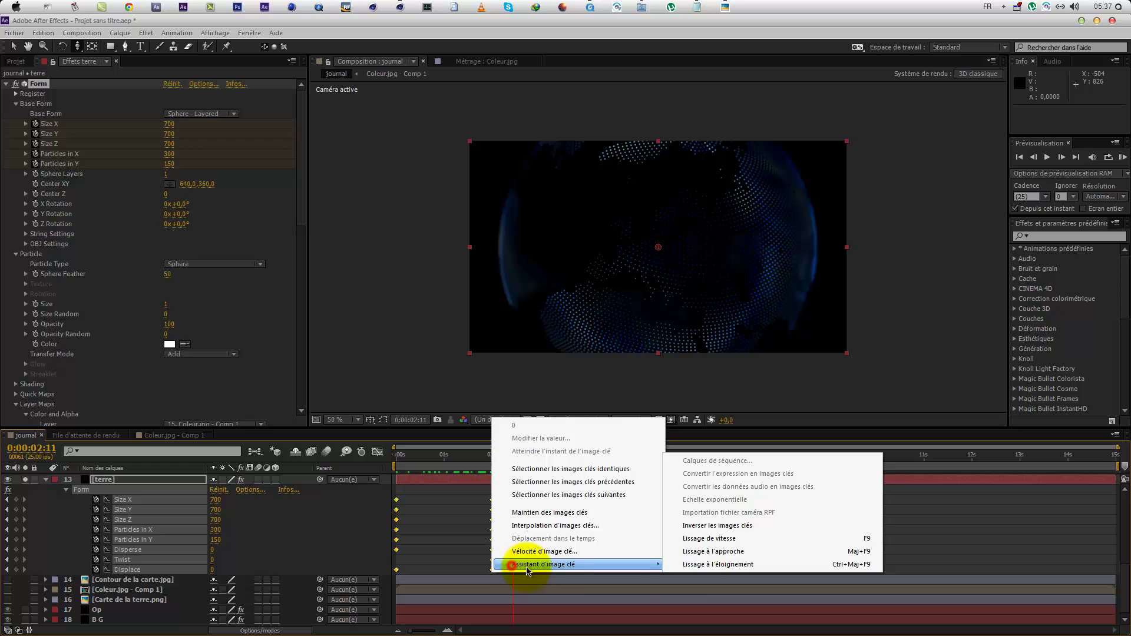
pyautogui.click(747, 538)
pyautogui.moveTo(478, 468); pyautogui.dragTo(499, 478)
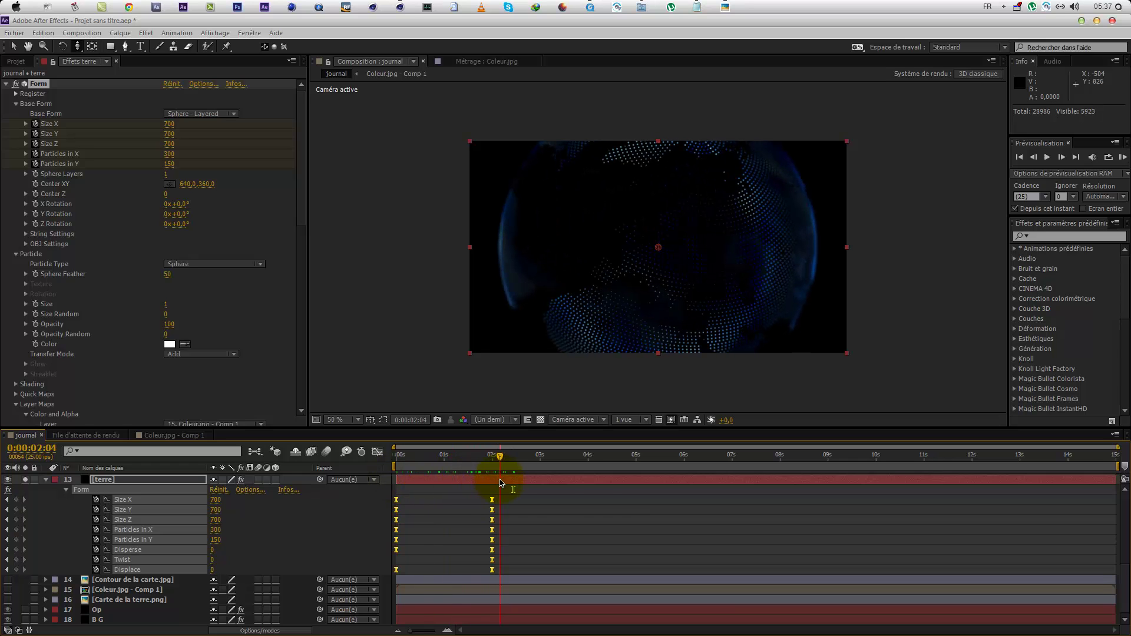
# Step: Collapse the terre layer, turn off its solo, and solo and select the Contour layer instead
pyautogui.scroll(3, 388, 519)
pyautogui.click(51, 572)
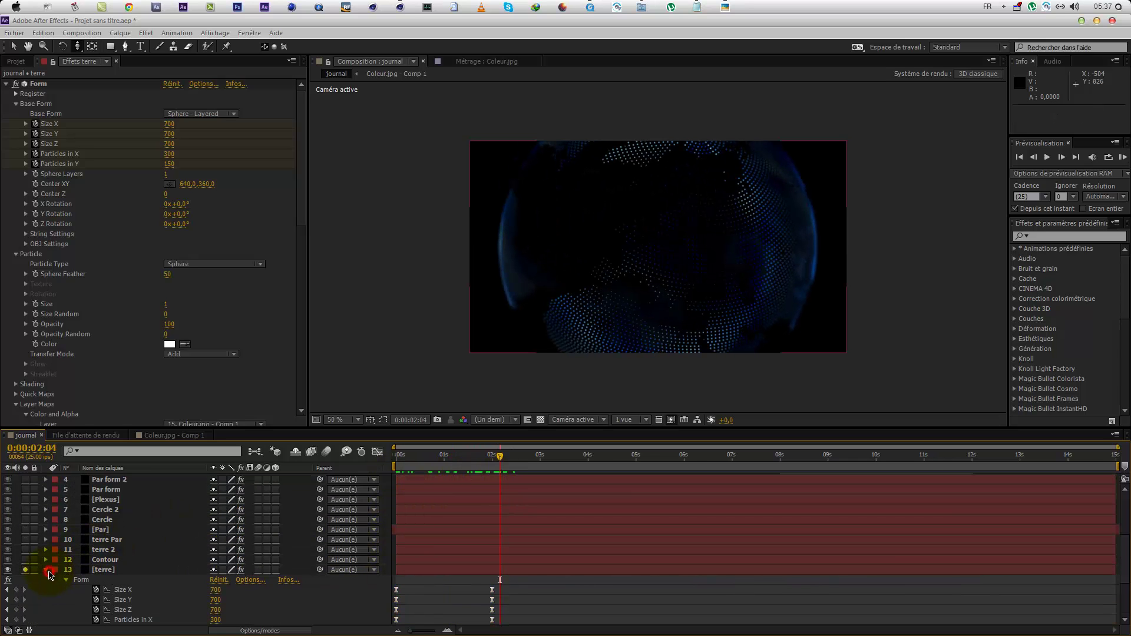
pyautogui.click(46, 570)
pyautogui.click(25, 570)
pyautogui.click(26, 560)
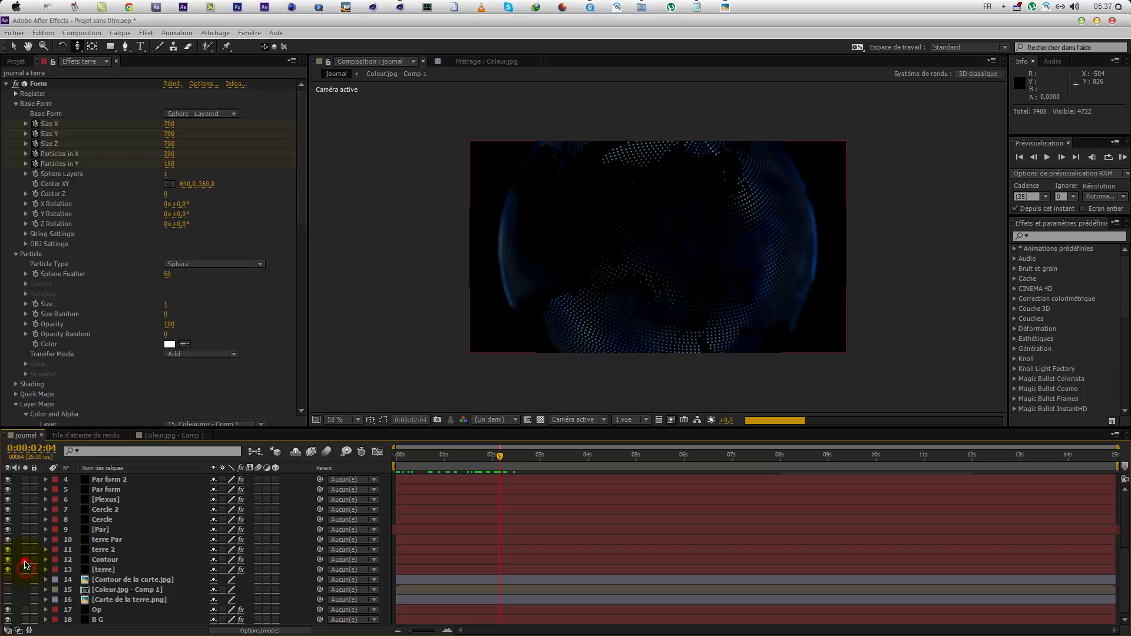
pyautogui.click(97, 561)
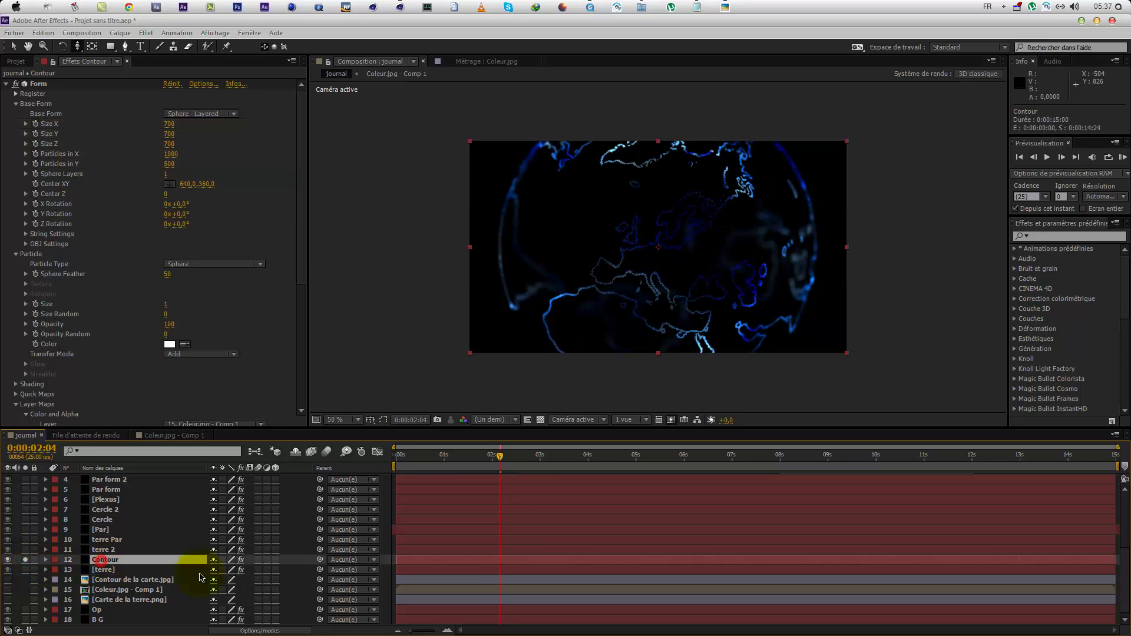
# Step: Scrub the Contour layer from the start to 0:00:02:15 and set a keyframe there for its Particles in X
pyautogui.click(396, 454)
pyautogui.moveTo(404, 474); pyautogui.dragTo(522, 476)
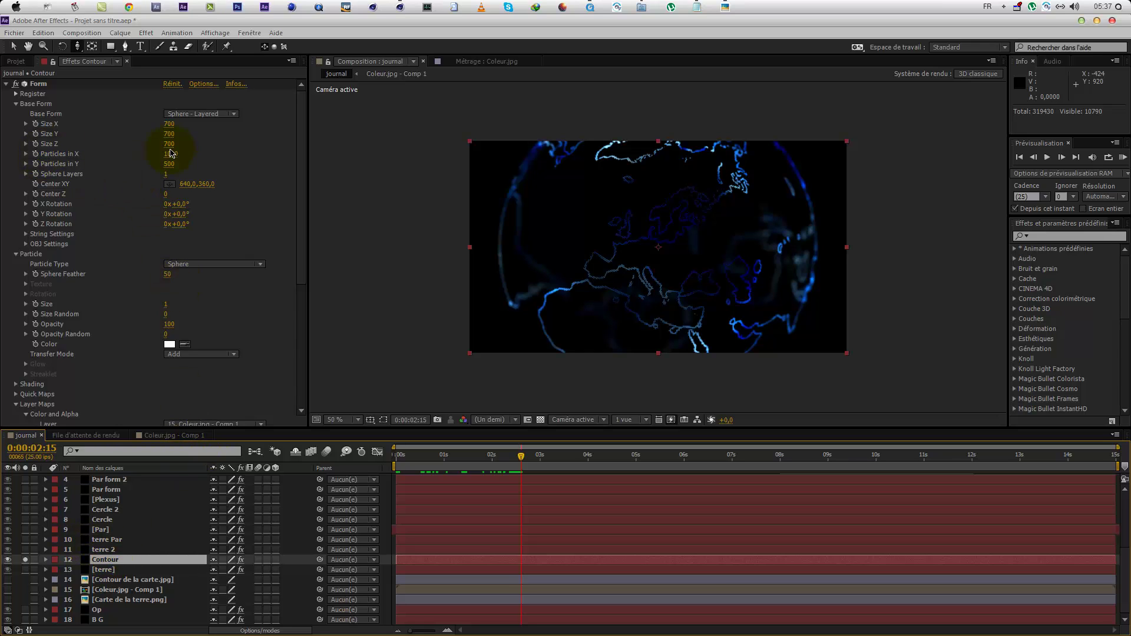
pyautogui.click(30, 154)
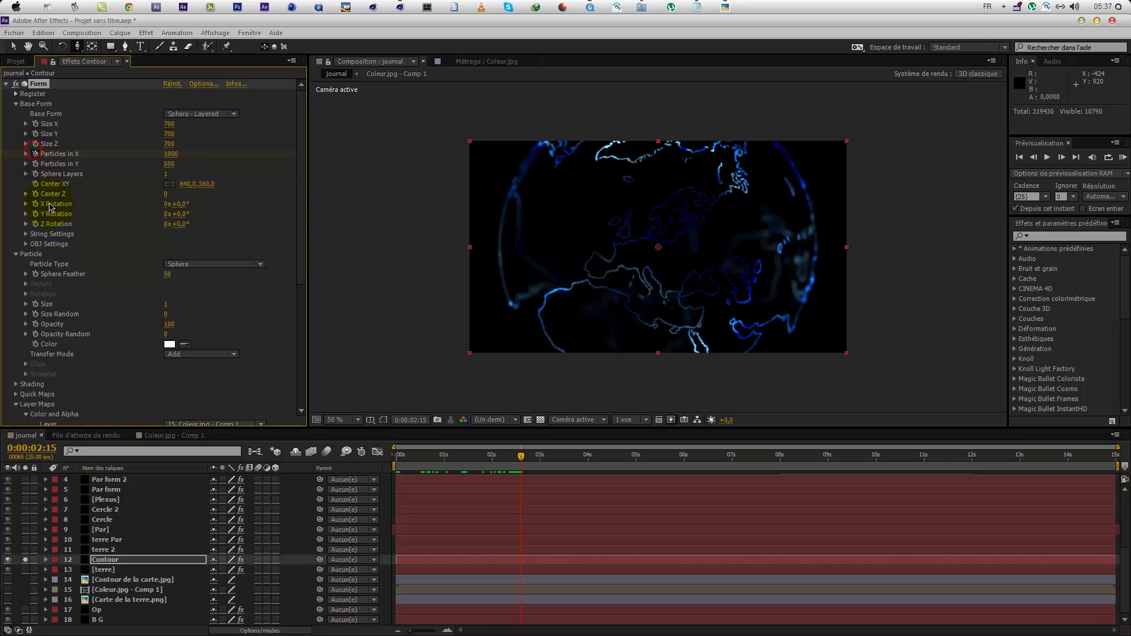
# Step: Enable keyframing at 0:00:02:15 for Contour's Disperse under Disperse and Twist and Displace under Fractal Field
pyautogui.scroll(-5, 96, 366)
pyautogui.scroll(-3, 94, 389)
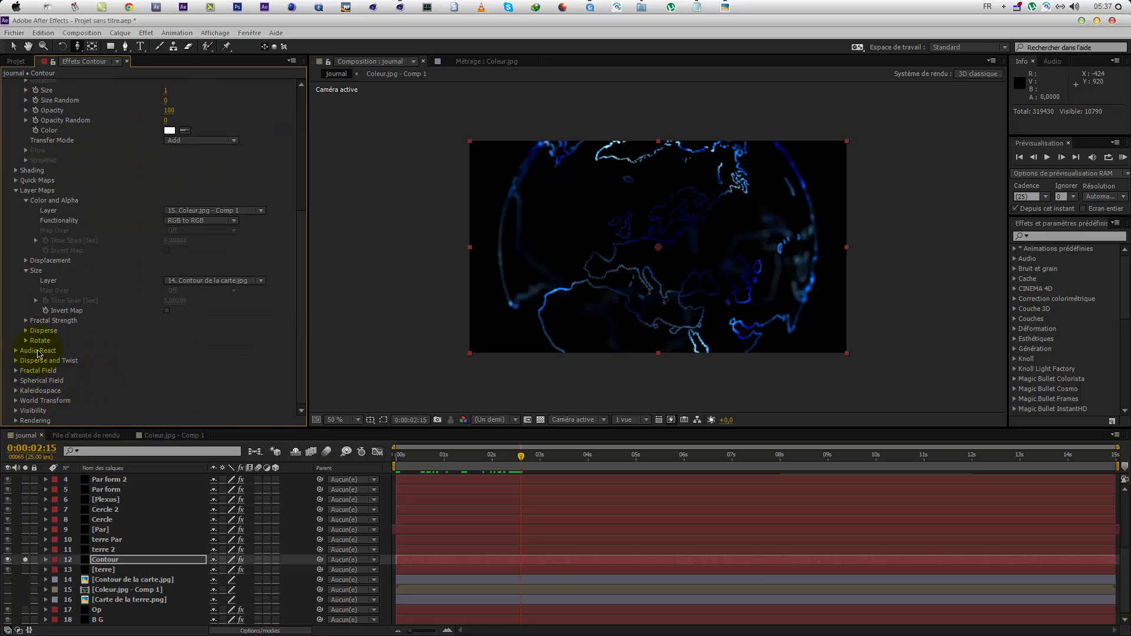
pyautogui.click(26, 331)
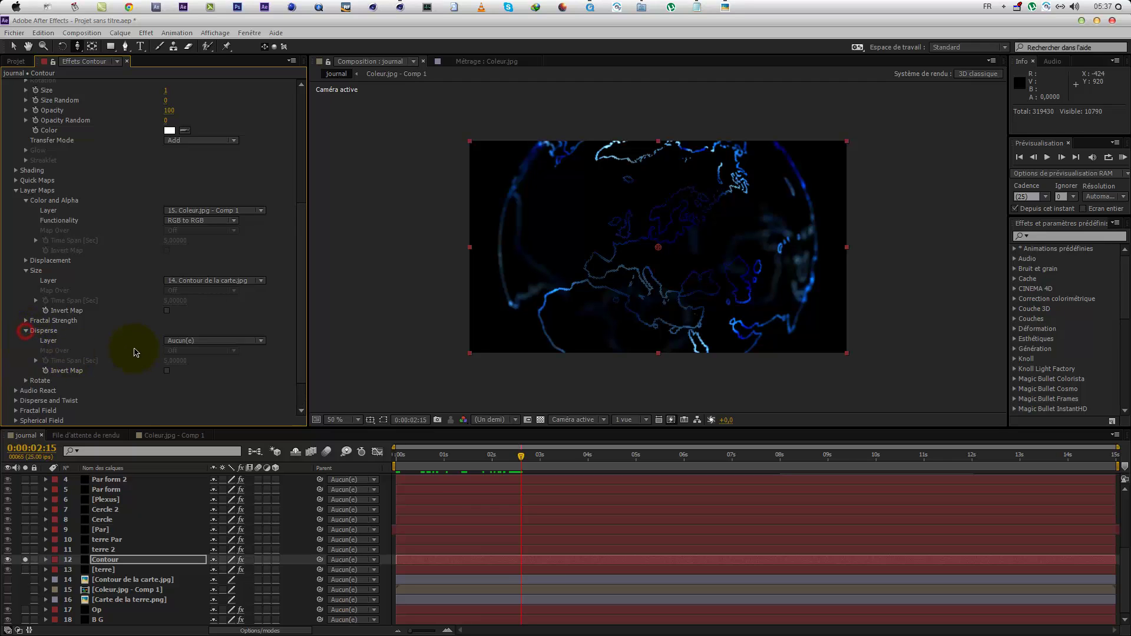
pyautogui.click(26, 331)
pyautogui.click(16, 360)
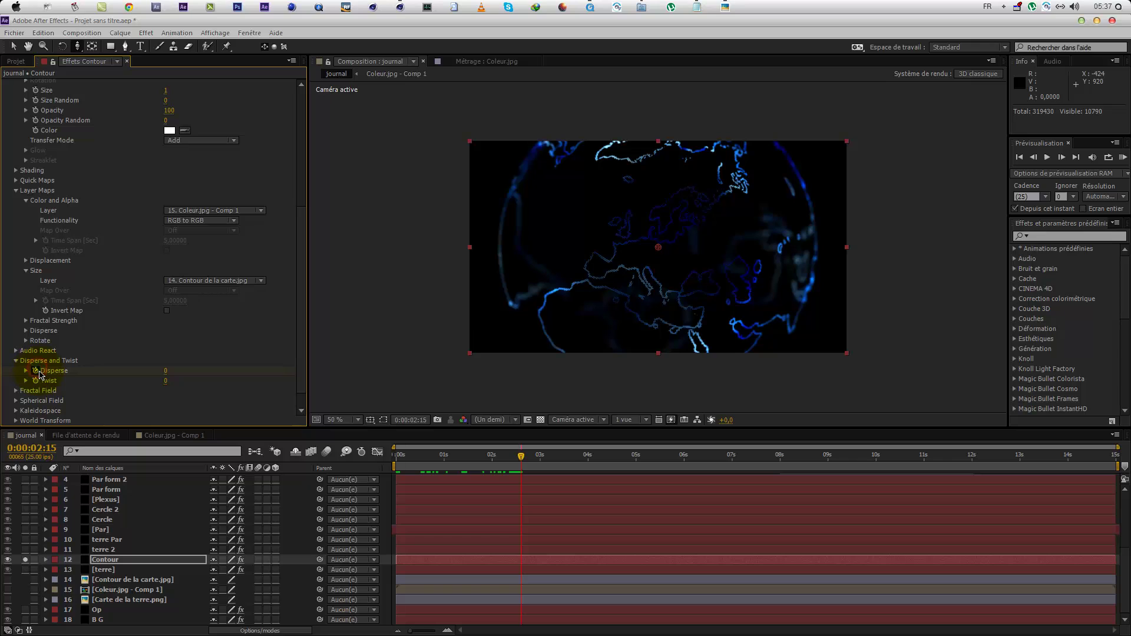
pyautogui.click(16, 391)
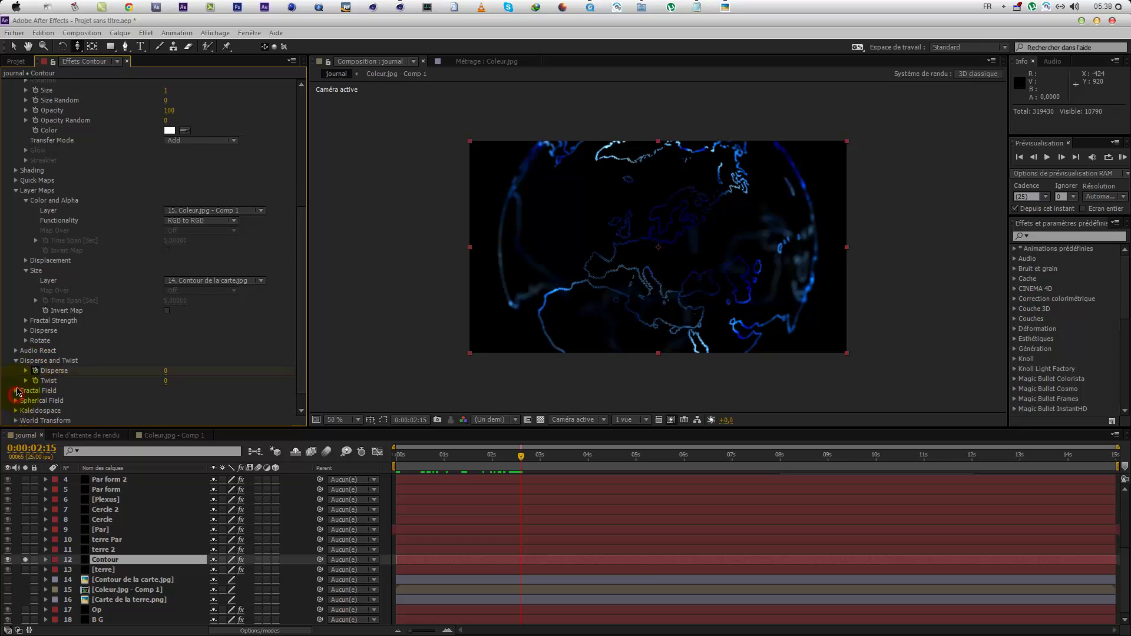
pyautogui.click(37, 246)
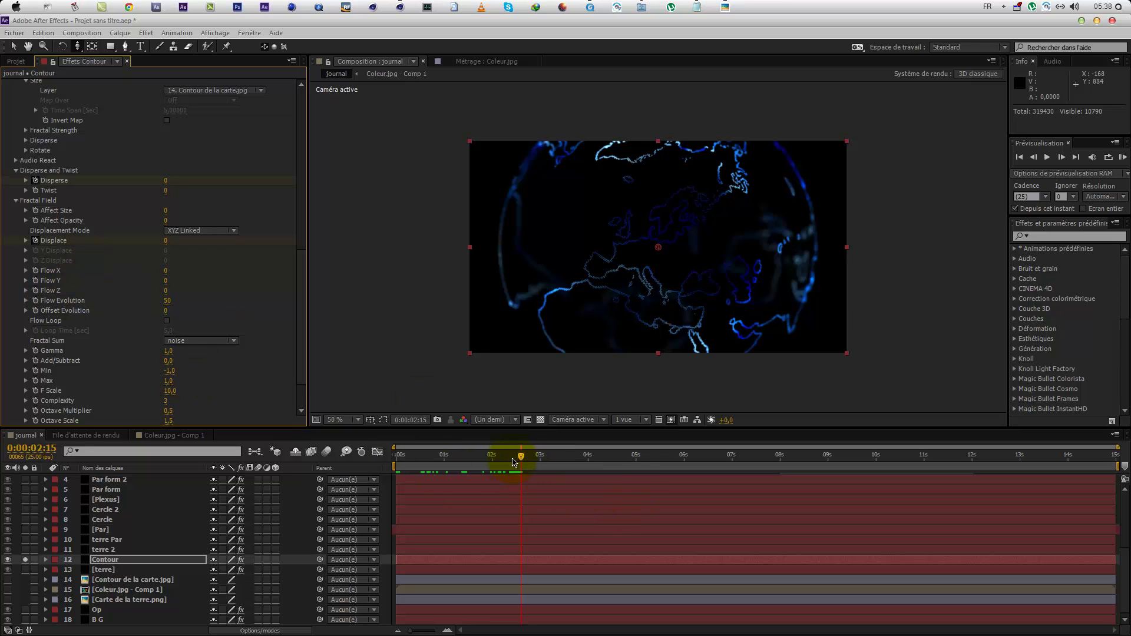
# Step: Go to 0:00:00:15 and reveal the Form keyframes of both the terre and Contour layers
pyautogui.moveTo(516, 464); pyautogui.dragTo(425, 469)
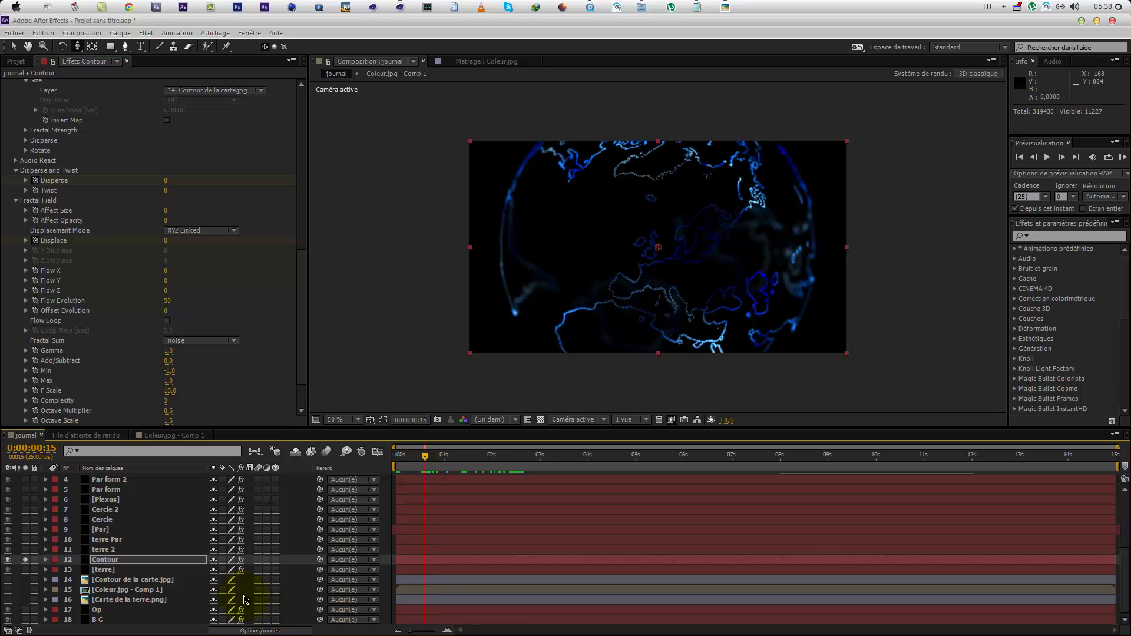
pyautogui.click(169, 572)
pyautogui.press('u')
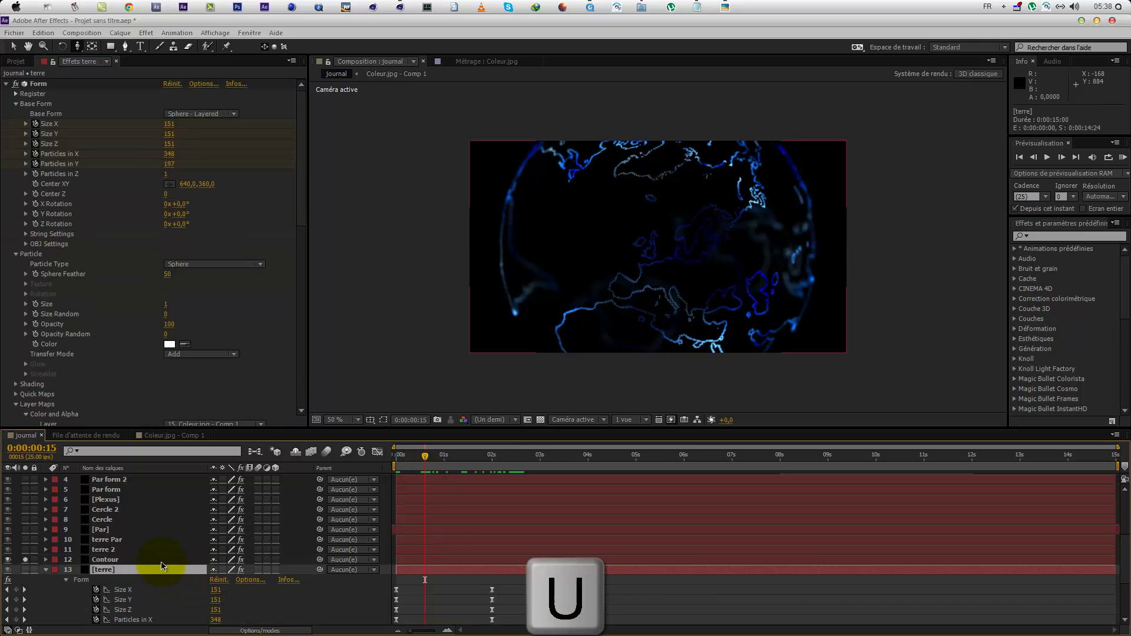
pyautogui.click(160, 561)
pyautogui.press('u')
pyautogui.scroll(-3, 161, 562)
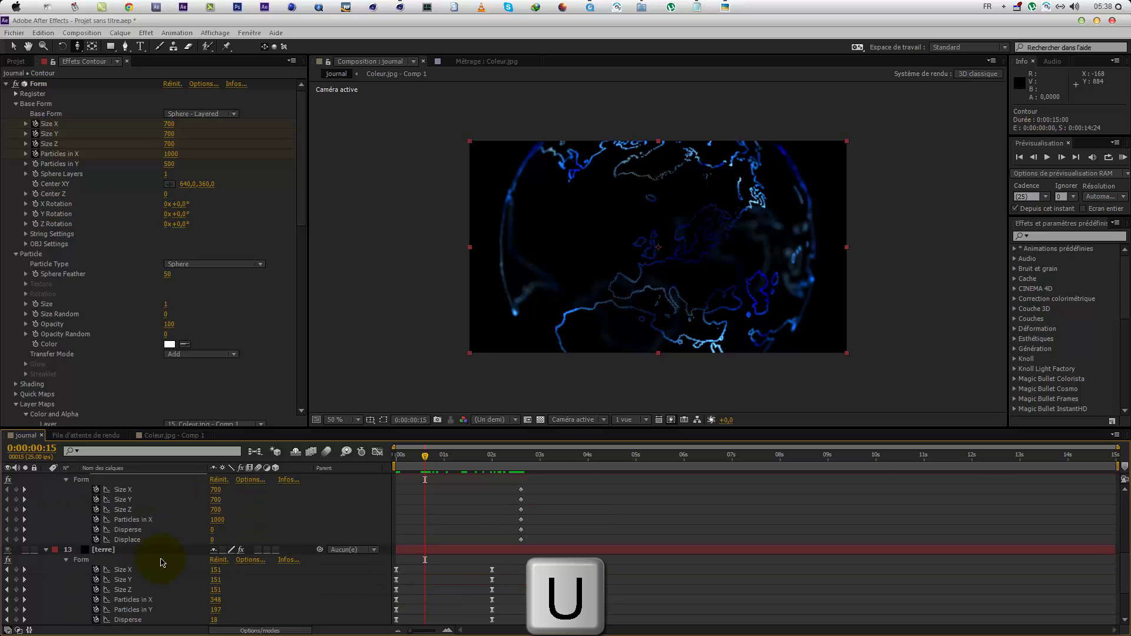
# Step: Reduce Contour's Particles in X to 1 at 0:00:00:15
pyautogui.click(175, 166)
pyautogui.moveTo(171, 156); pyautogui.dragTo(3, 196)
pyautogui.click(170, 153)
pyautogui.write('0')
pyautogui.click(231, 169)
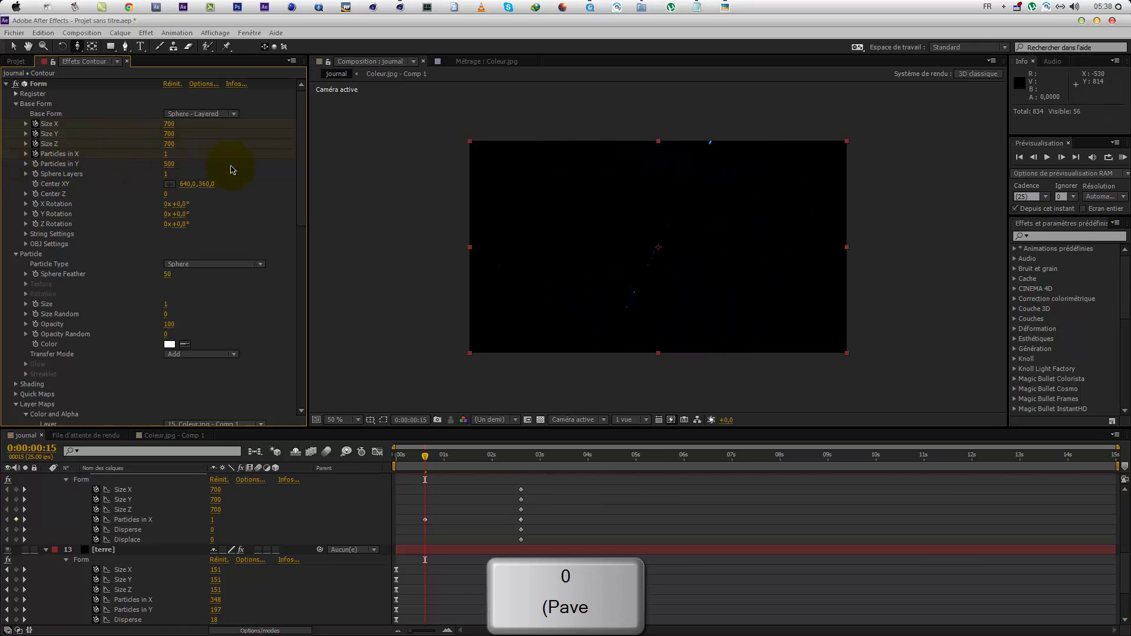
# Step: Raise Contour's Displace to 265 and its Disperse to 25 at 0:00:00:15
pyautogui.scroll(-15, 170, 253)
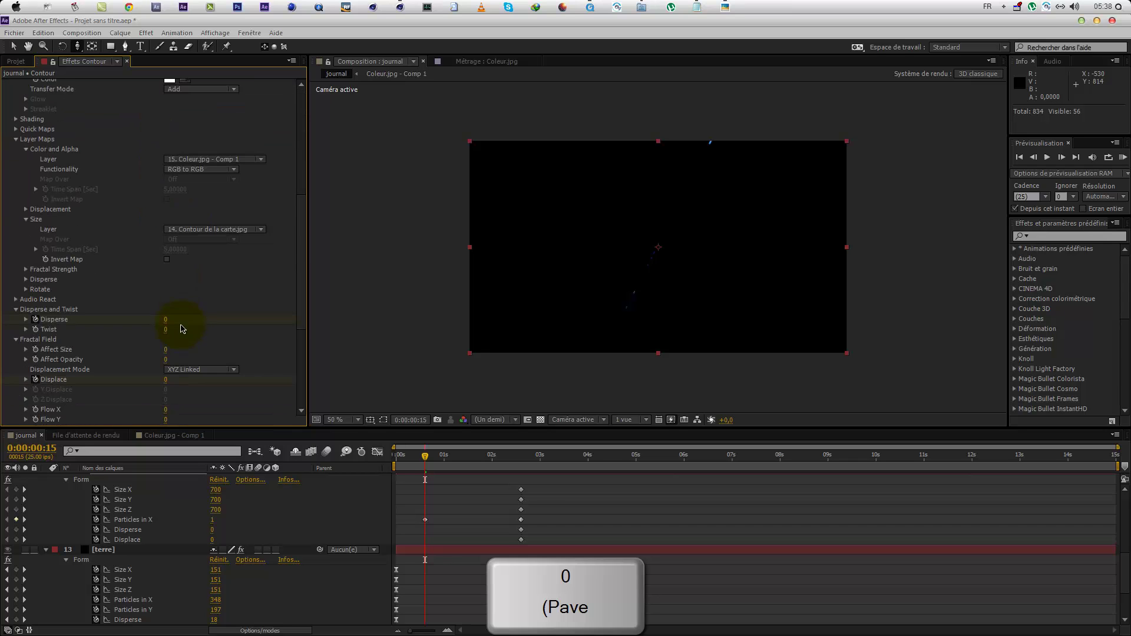
pyautogui.moveTo(168, 274); pyautogui.dragTo(260, 270)
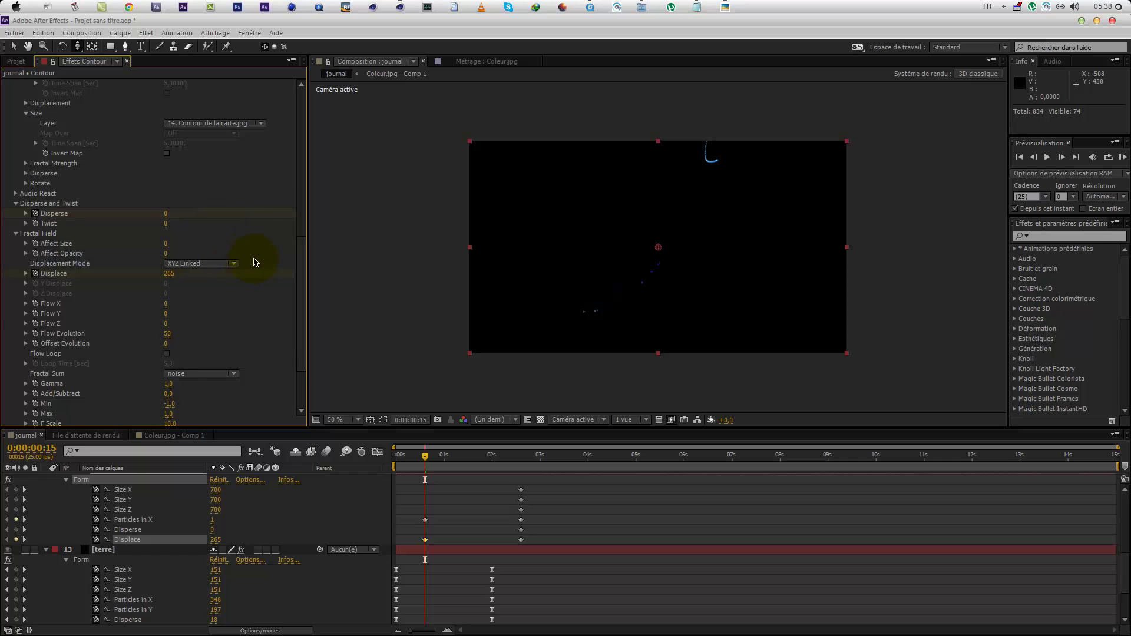
pyautogui.scroll(3, 254, 271)
pyautogui.moveTo(167, 320); pyautogui.dragTo(180, 320)
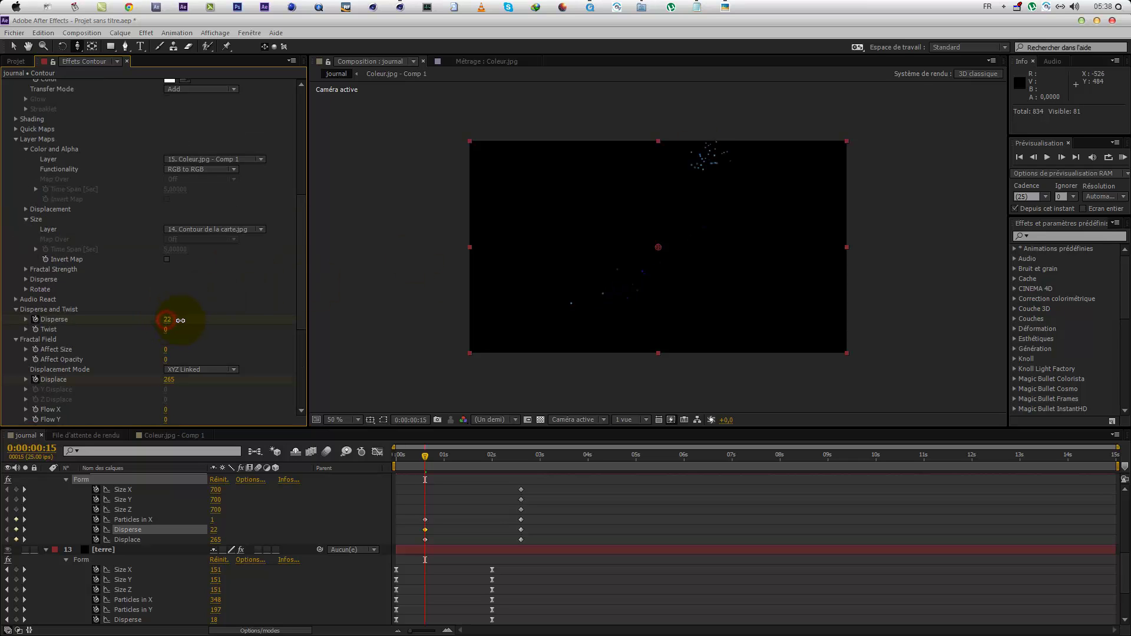
pyautogui.scroll(8, 181, 323)
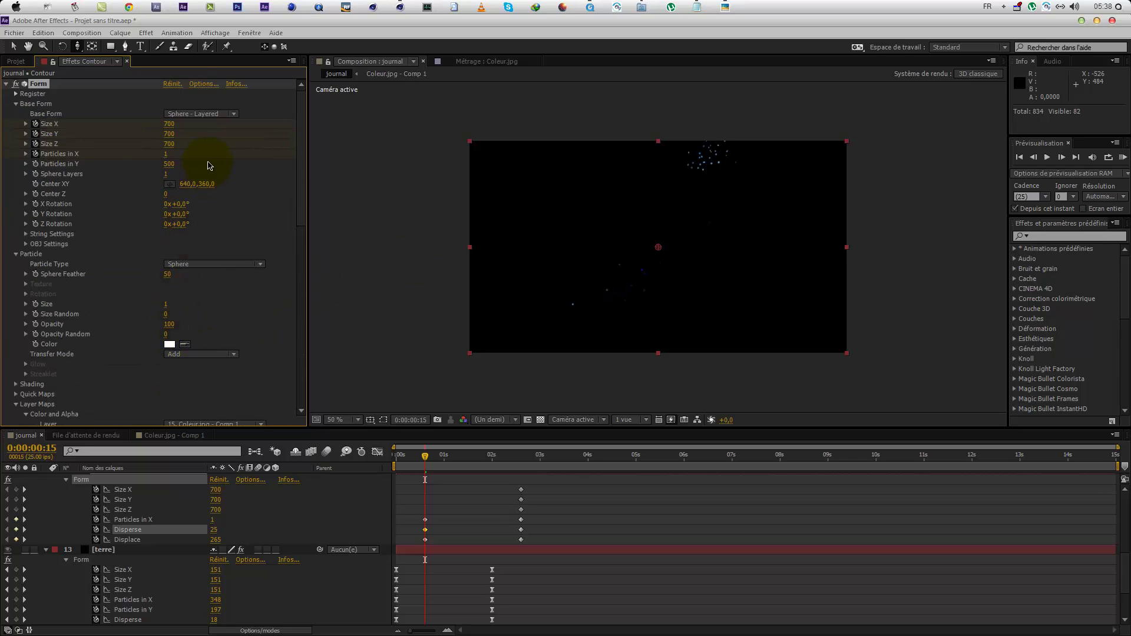
# Step: Set Contour's Size X, Size Y and Size Z to 0 at 0:00:00:15 and scrub the formation to 0:00:01:20
pyautogui.moveTo(161, 143); pyautogui.dragTo(17, 136)
pyautogui.moveTo(169, 124); pyautogui.dragTo(134, 121)
pyautogui.click(167, 137)
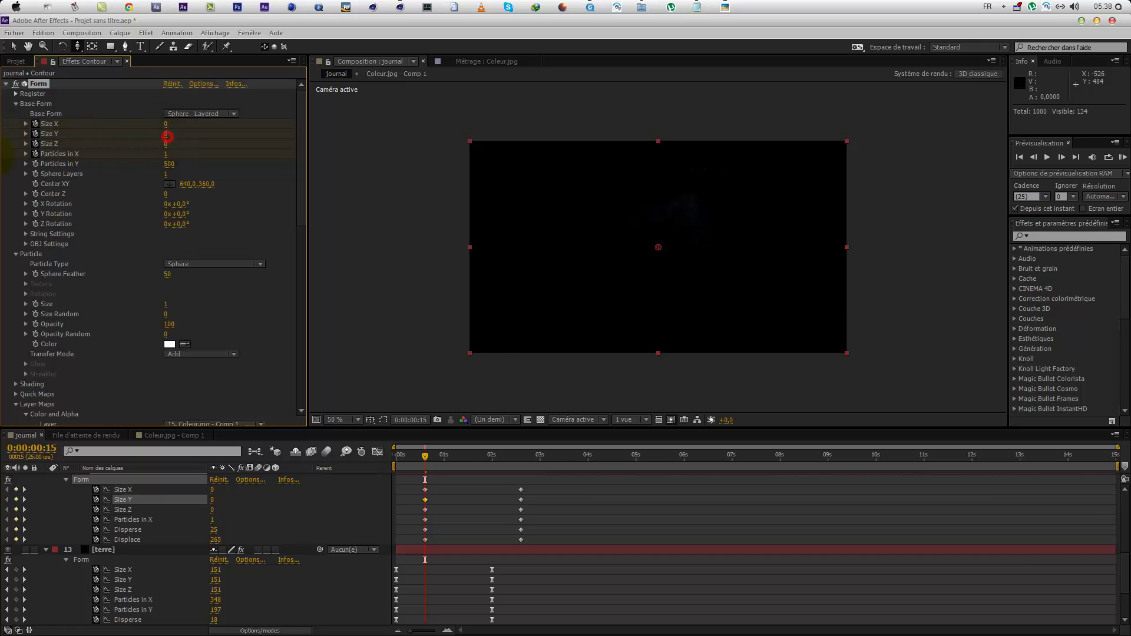
pyautogui.moveTo(435, 459); pyautogui.dragTo(484, 466)
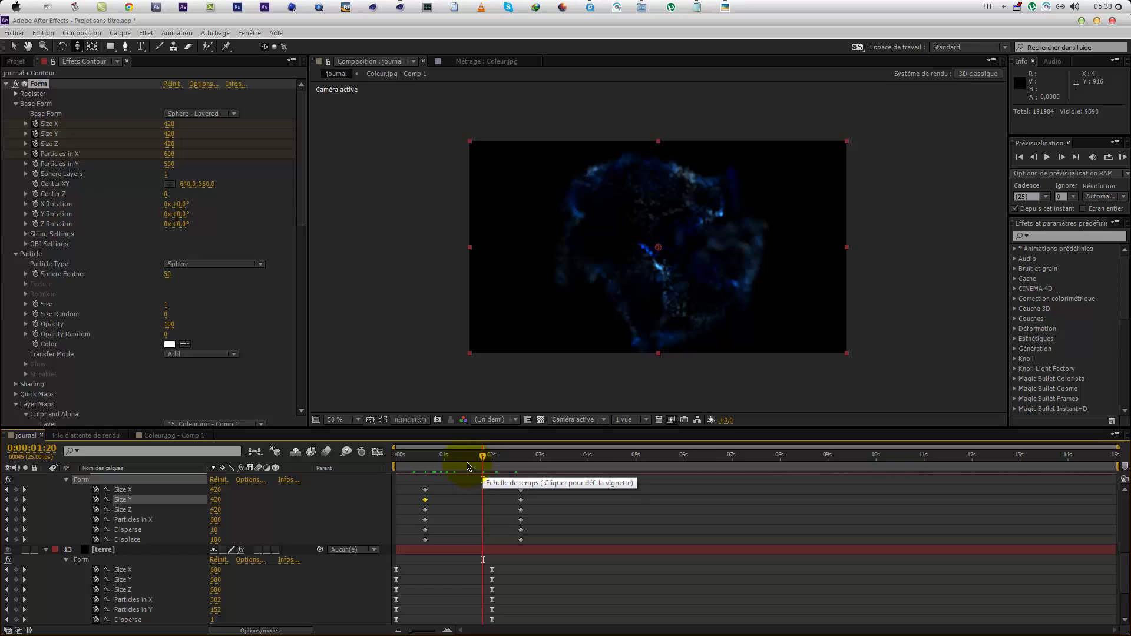
# Step: Solo and select the terre 2 layer instead of Contour, scrub through its motion, and park the playhead at 0:00:03:00
pyautogui.scroll(5, 94, 530)
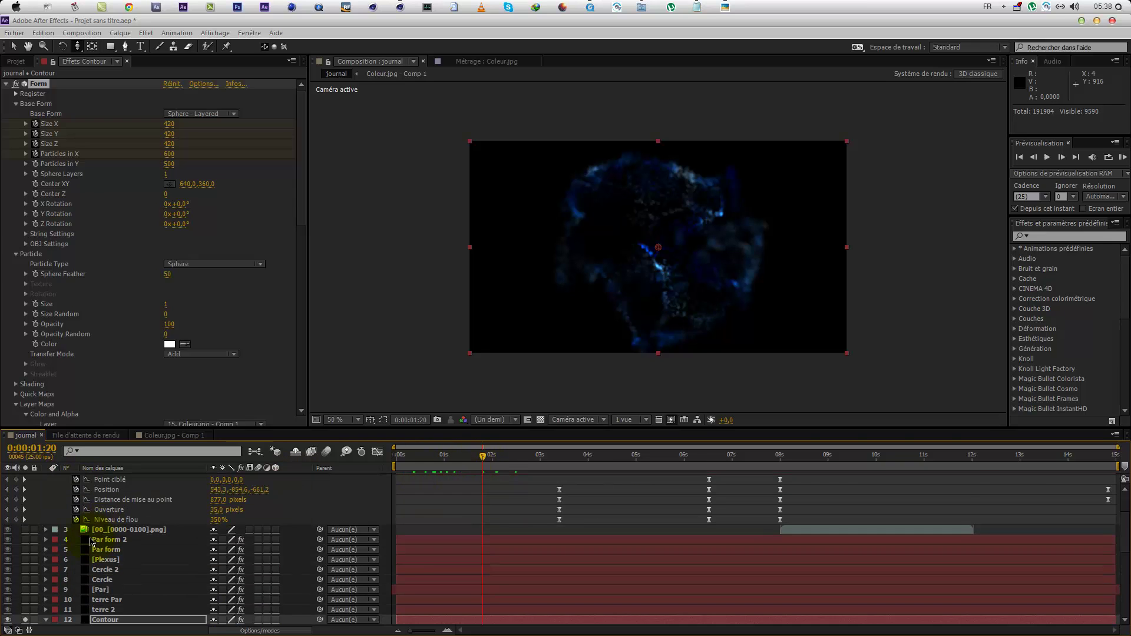
pyautogui.scroll(-1, 91, 565)
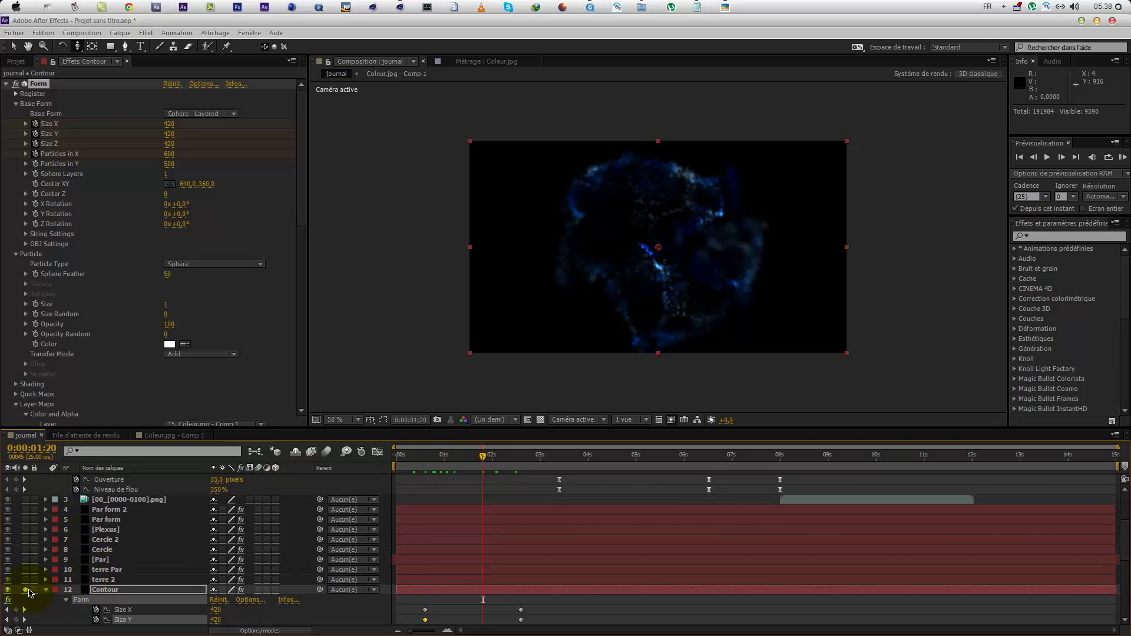
pyautogui.click(25, 579)
pyautogui.click(110, 580)
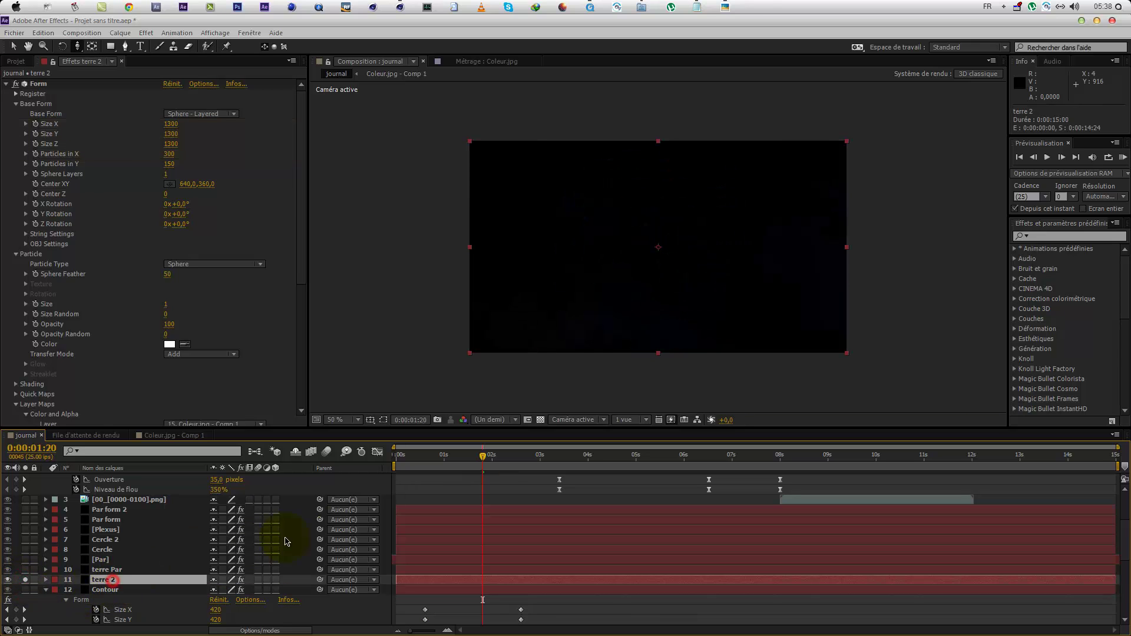
pyautogui.moveTo(389, 467); pyautogui.dragTo(626, 480)
pyautogui.moveTo(568, 455); pyautogui.dragTo(536, 503)
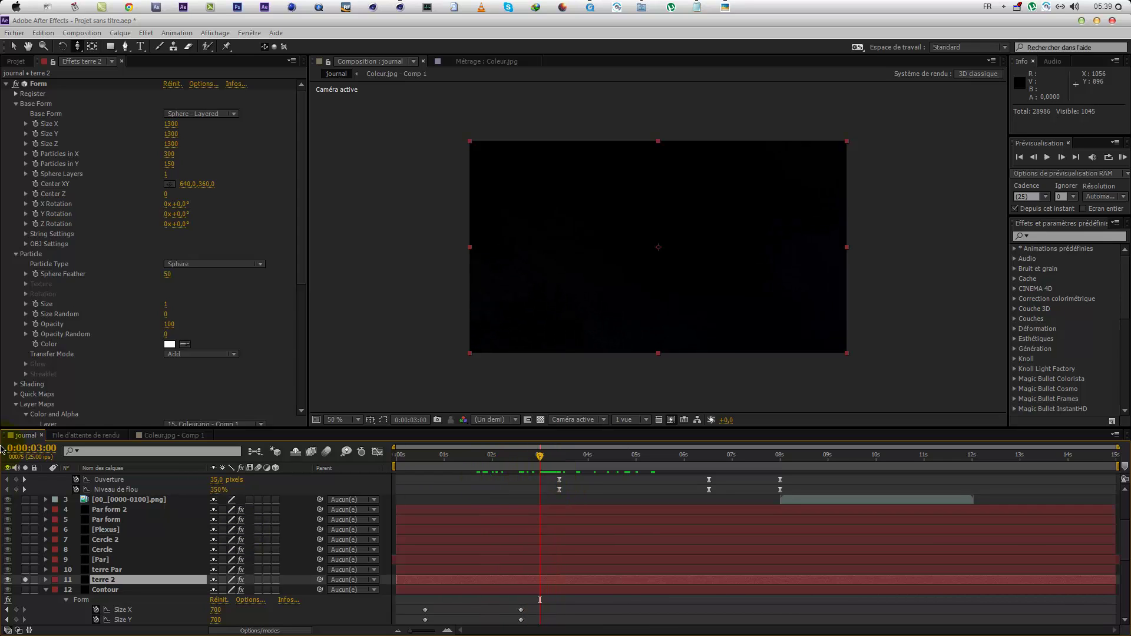
# Step: Enable keyframing at 0:00:03:00 for terre 2's Size X, Y and Z, Particles in X and Y, Sphere Layers, Disperse and Displace
pyautogui.moveTo(35, 123); pyautogui.dragTo(35, 145)
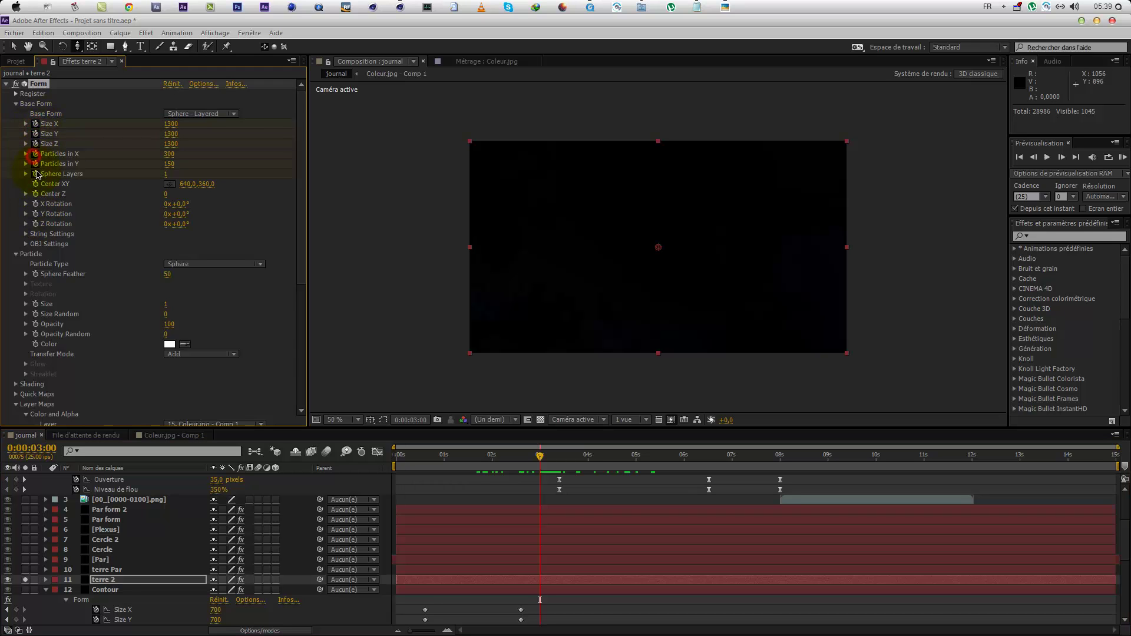
pyautogui.scroll(-4, 32, 266)
pyautogui.scroll(-4, 33, 297)
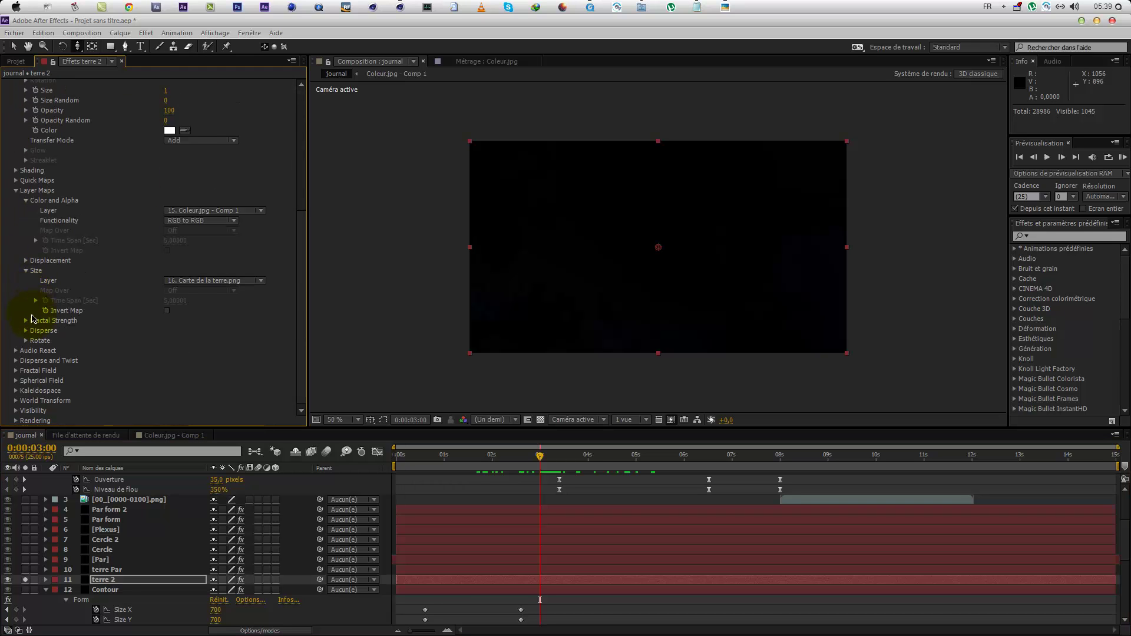
pyautogui.click(16, 361)
pyautogui.scroll(-1, 36, 383)
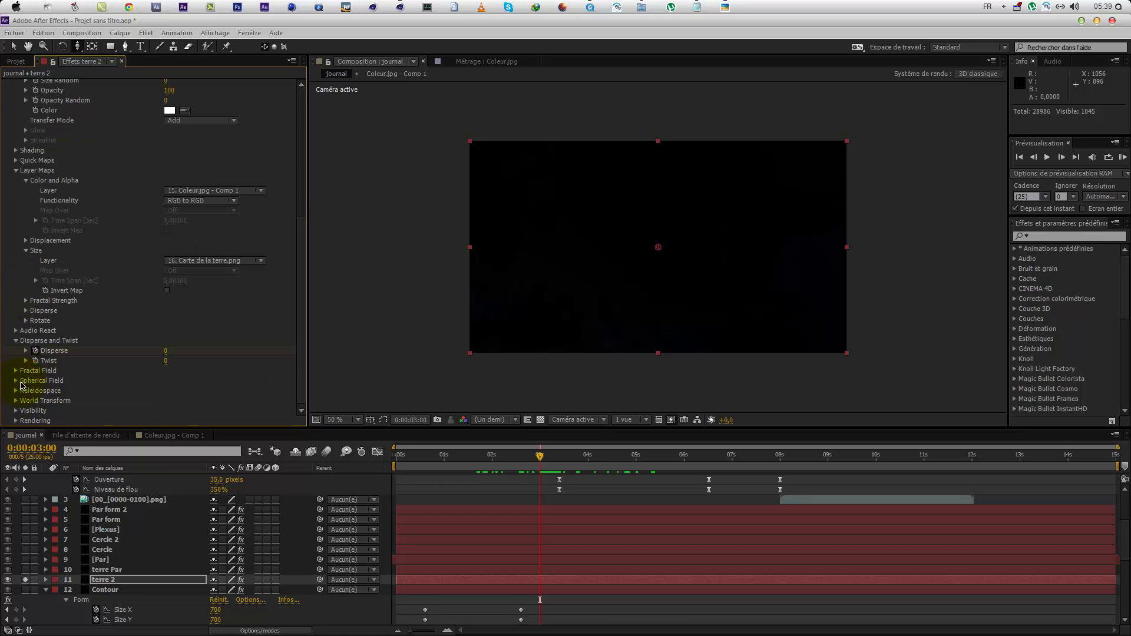
pyautogui.click(17, 371)
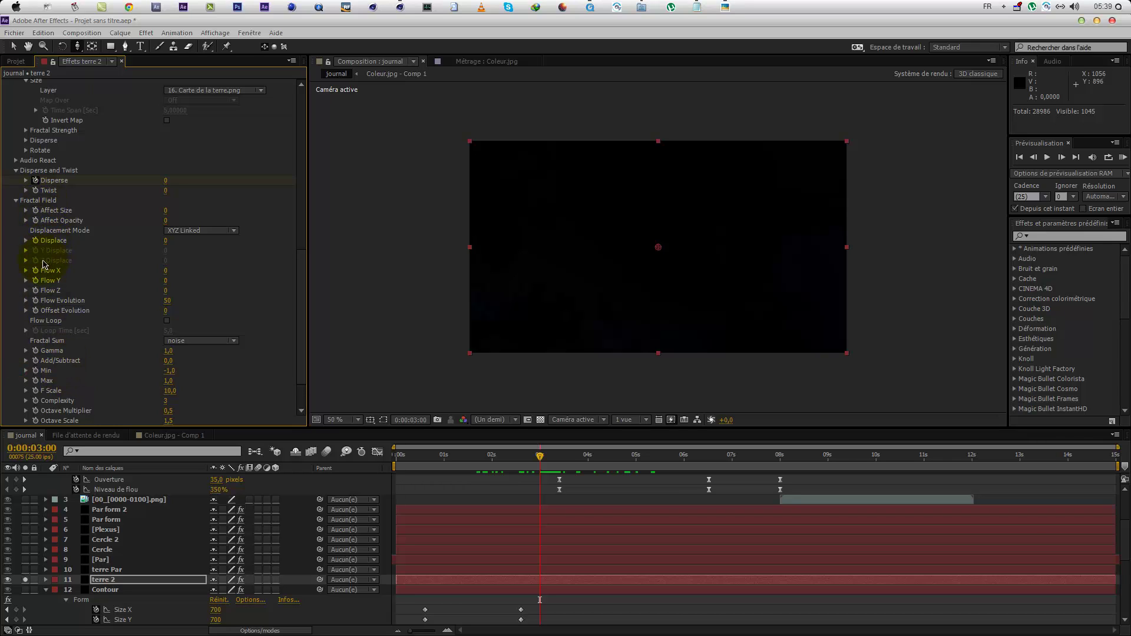
# Step: Go to 0:00:01:00 and raise terre 2's Displace to 240
pyautogui.click(419, 583)
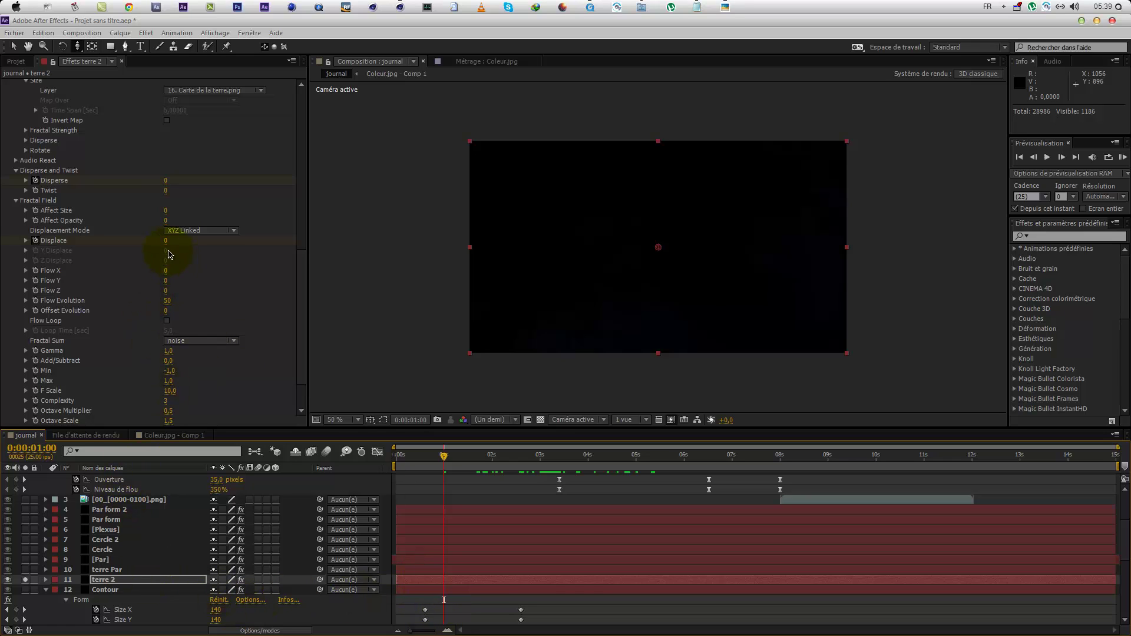
pyautogui.moveTo(168, 245); pyautogui.dragTo(230, 234)
pyautogui.scroll(10, 151, 265)
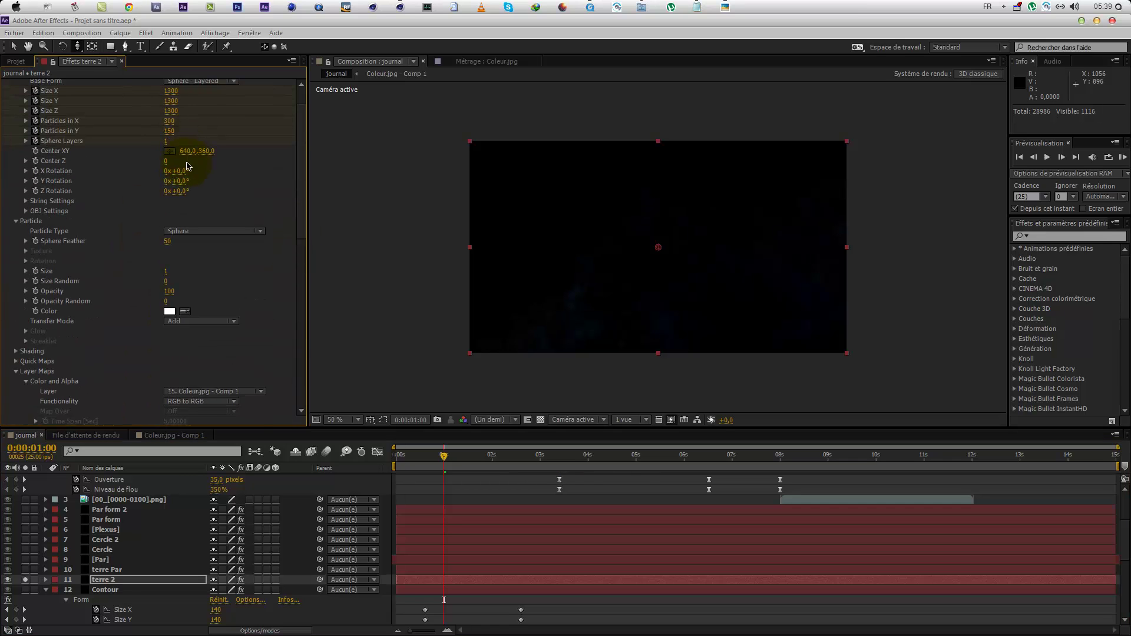
pyautogui.scroll(2, 182, 161)
pyautogui.moveTo(173, 148); pyautogui.dragTo(284, 154)
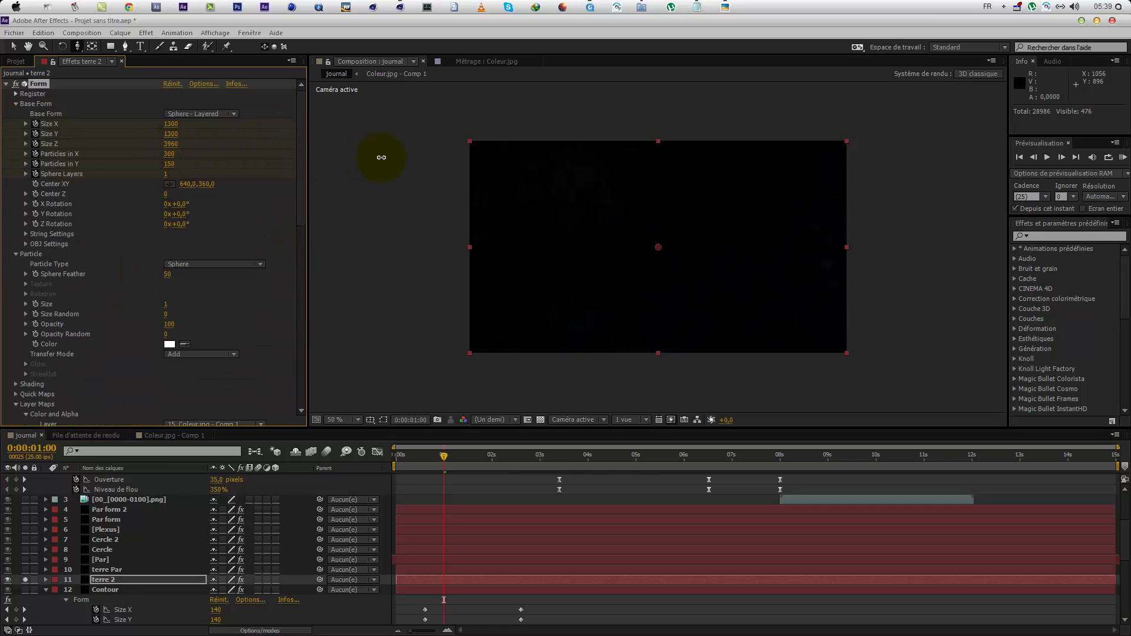
pyautogui.moveTo(642, 170); pyautogui.dragTo(463, 198)
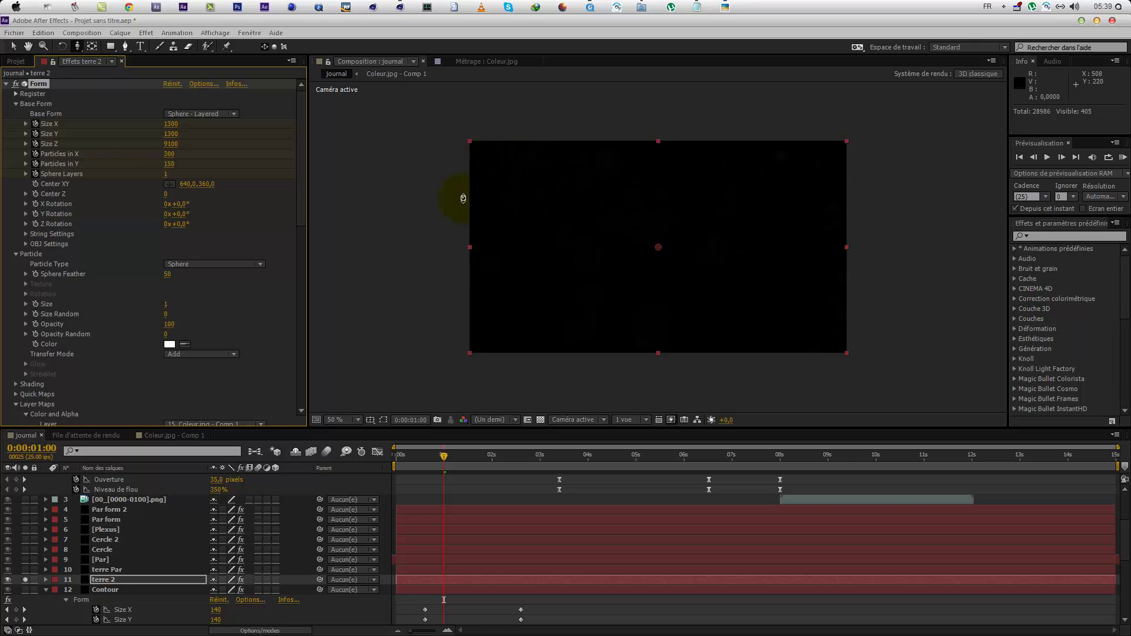
pyautogui.click(177, 147)
pyautogui.write('130')
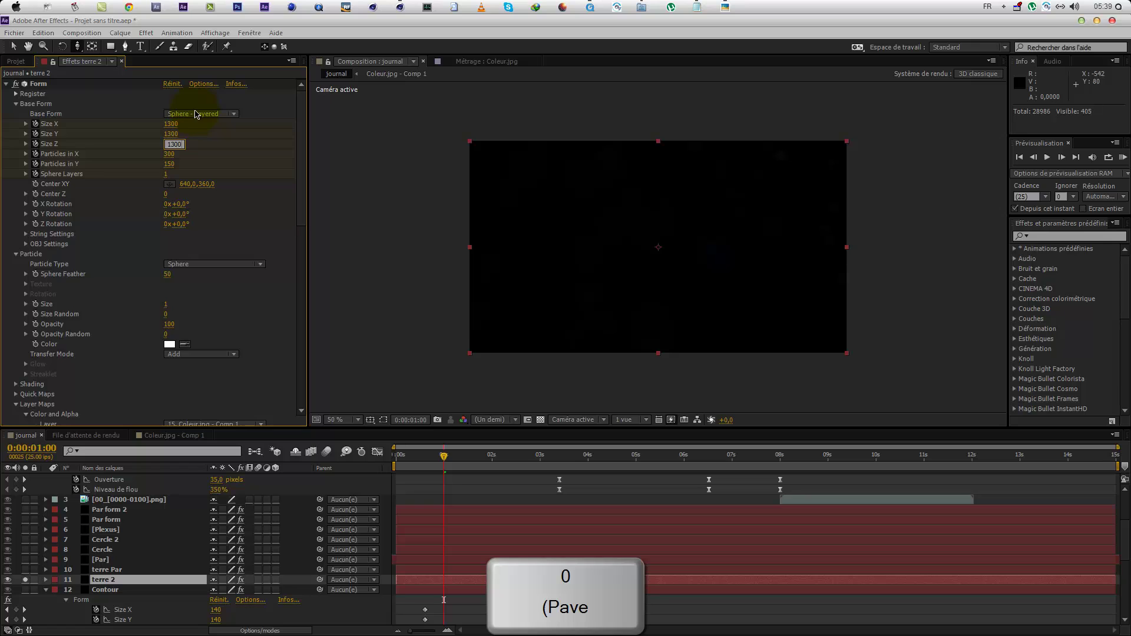
pyautogui.write('0')
# Step: Set terre 2's Particles in X to 1437, Particles in Y to 263, and Size X, Y and Z to 0 at 0:00:01:00
pyautogui.moveTo(175, 157); pyautogui.dragTo(778, 179)
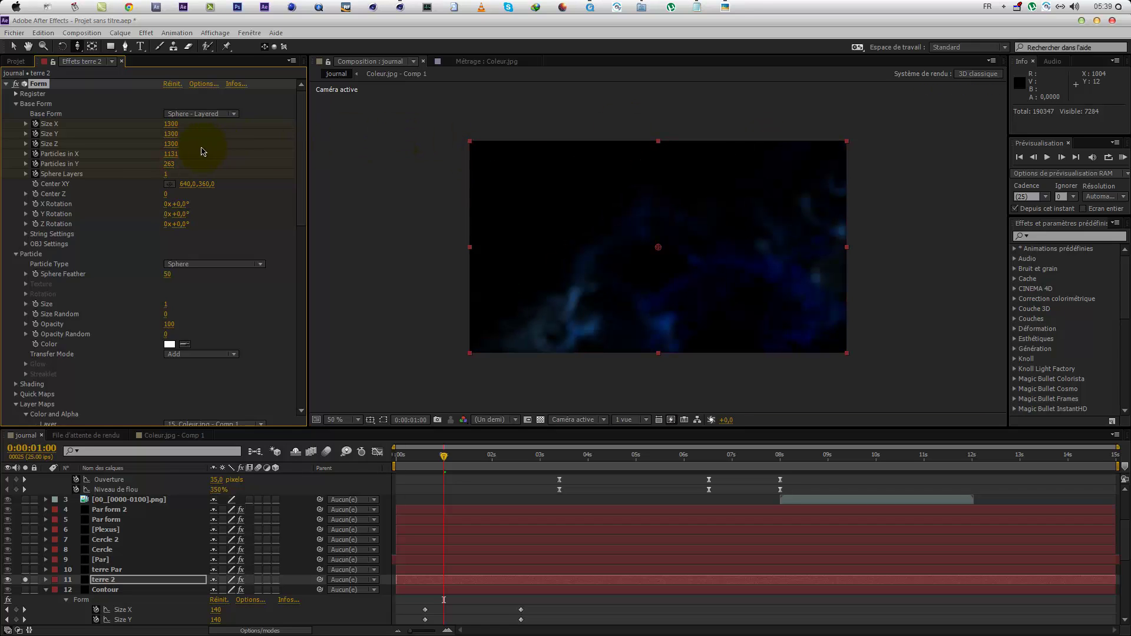
pyautogui.moveTo(172, 153); pyautogui.dragTo(468, 145)
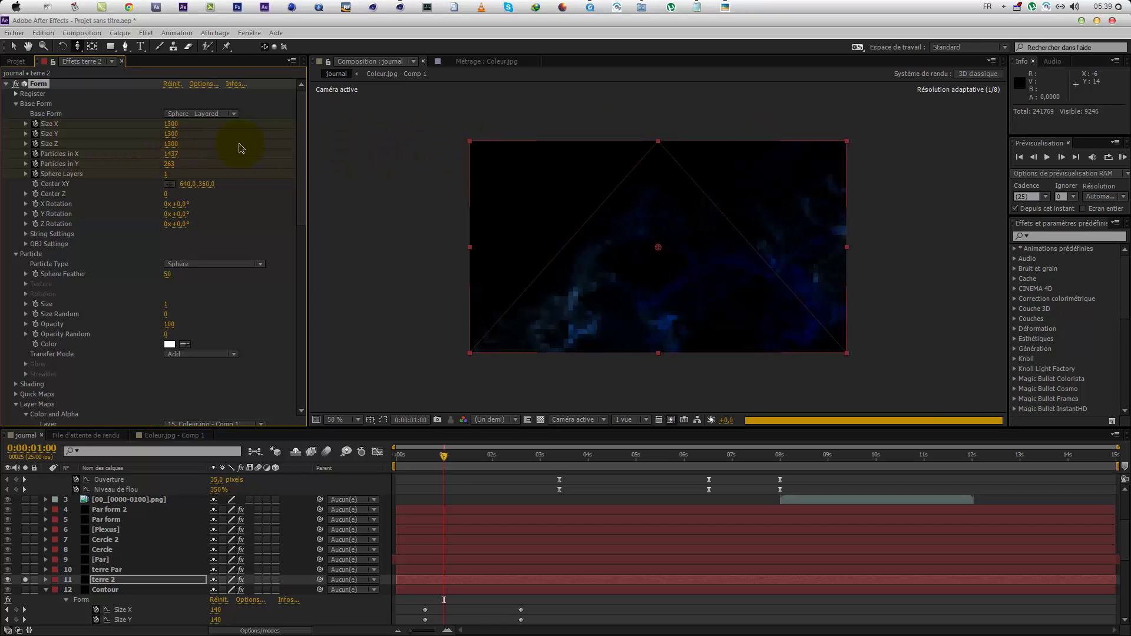
pyautogui.write('0')
pyautogui.click(173, 135)
pyautogui.write('0')
pyautogui.click(174, 144)
pyautogui.write('0')
pyautogui.click(193, 152)
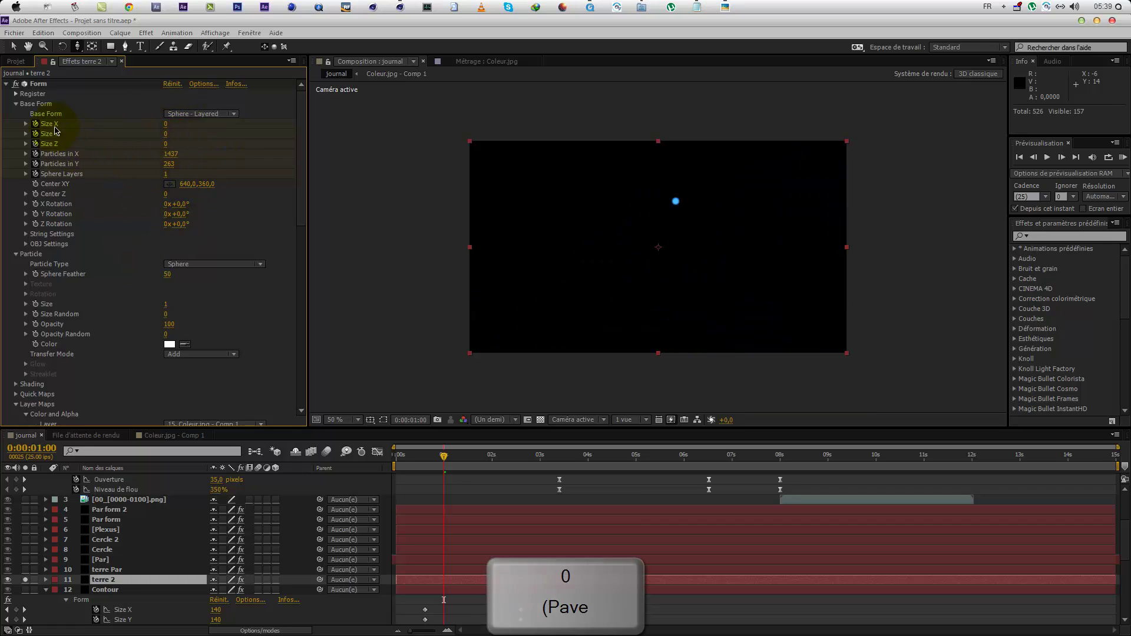
# Step: Raise terre 2's Disperse to 137 at 0:00:01:00 and scrub the particle formation to 0:00:02:24
pyautogui.scroll(-8, 151, 286)
pyautogui.scroll(-4, 157, 317)
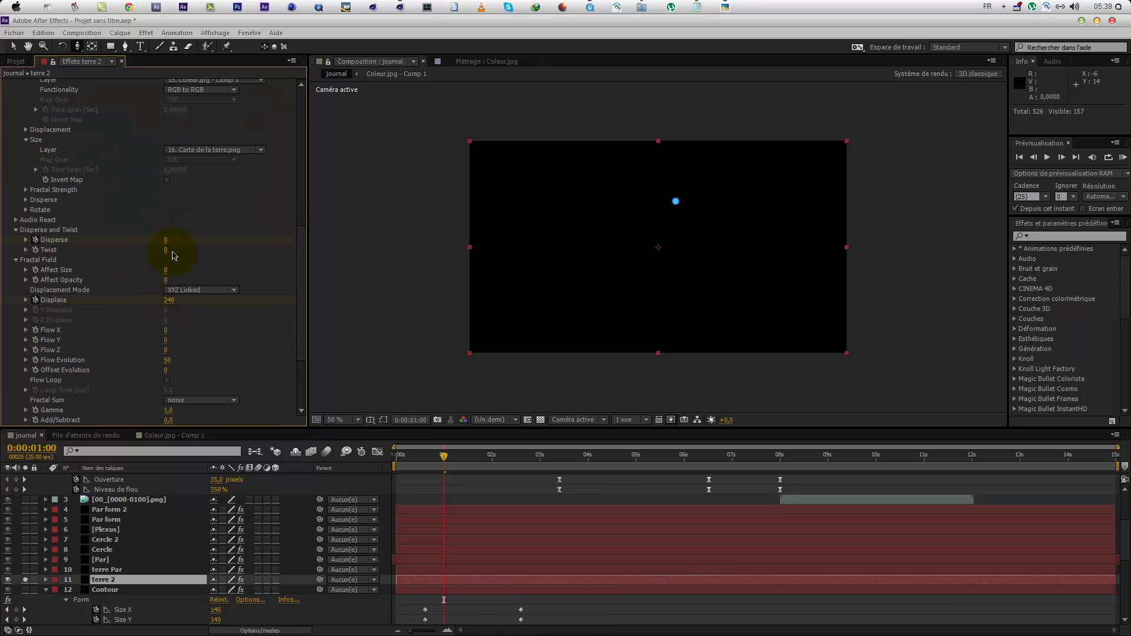
pyautogui.moveTo(166, 241); pyautogui.dragTo(248, 239)
pyautogui.moveTo(459, 466); pyautogui.dragTo(483, 468)
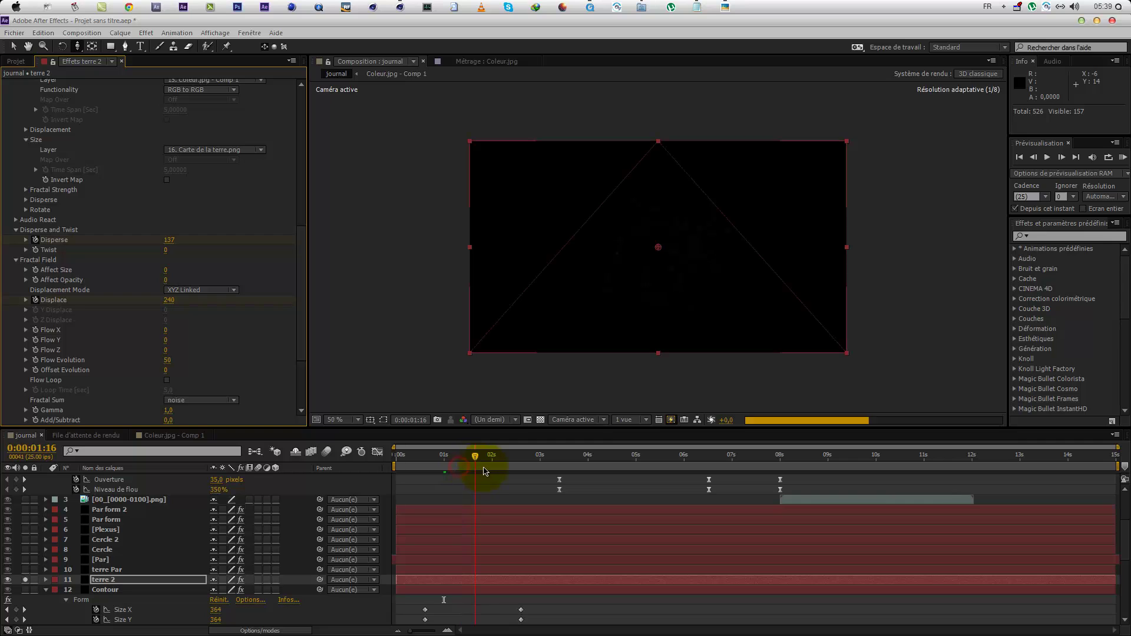
pyautogui.click(497, 460)
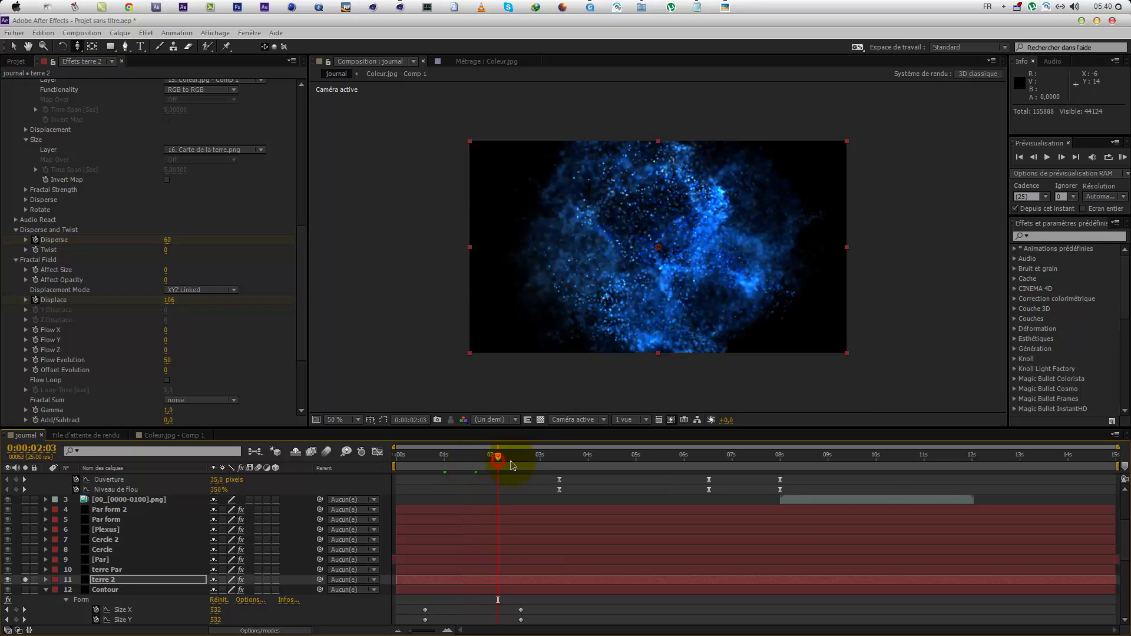
pyautogui.moveTo(517, 467)
pyautogui.mouseDown()
pyautogui.moveTo(563, 466)
pyautogui.moveTo(436, 466)
pyautogui.moveTo(558, 465)
pyautogui.moveTo(538, 460)
pyautogui.mouseUp()
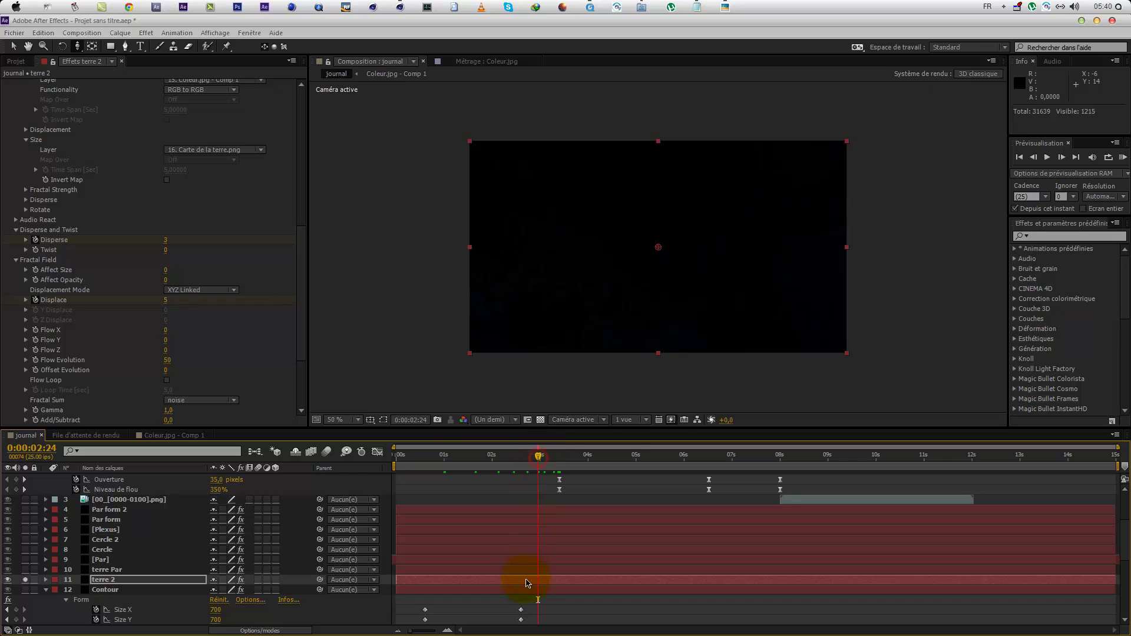
# Step: Reveal terre 2's keyframes and scrub its particle animation to 0:00:03:15
pyautogui.click(527, 585)
pyautogui.press('u')
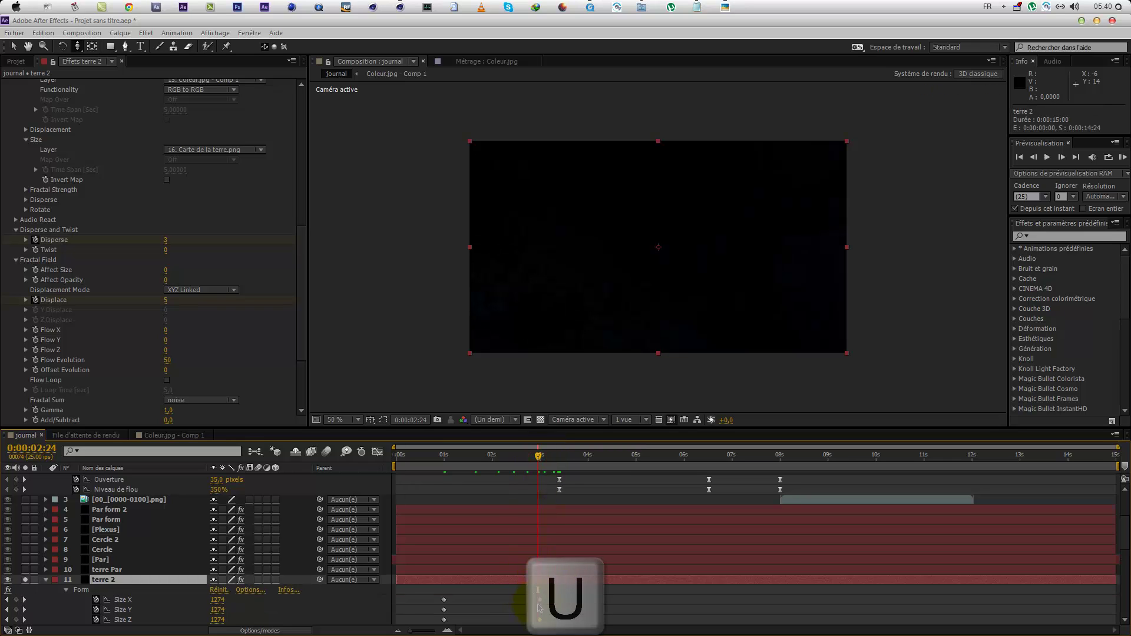
pyautogui.moveTo(539, 463); pyautogui.dragTo(569, 466)
# Step: Select the terre Par layer and solo it alone for preview
pyautogui.click(98, 587)
pyautogui.click(106, 570)
pyautogui.keyDown('alt'); pyautogui.click(25, 570); pyautogui.keyUp('alt')
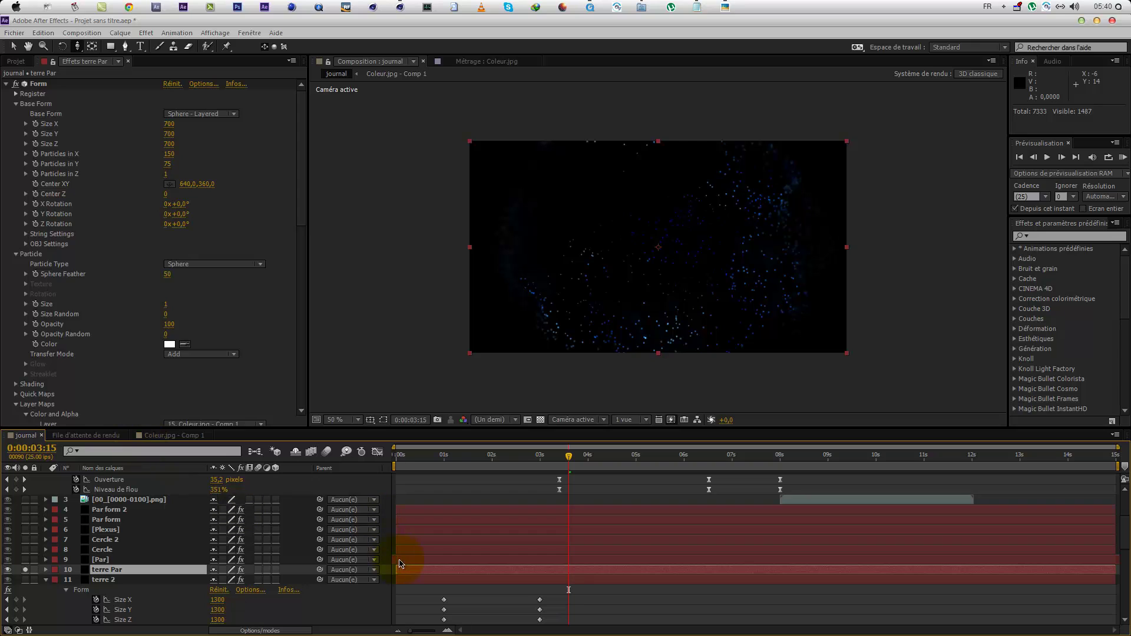
# Step: Enable keyframing at 0:00:02:00 for terre Par's Size X, Y and Z, Particles in X and Y, Disperse and Displace
pyautogui.click(492, 457)
pyautogui.moveTo(34, 125); pyautogui.dragTo(34, 159)
pyautogui.scroll(-5, 74, 278)
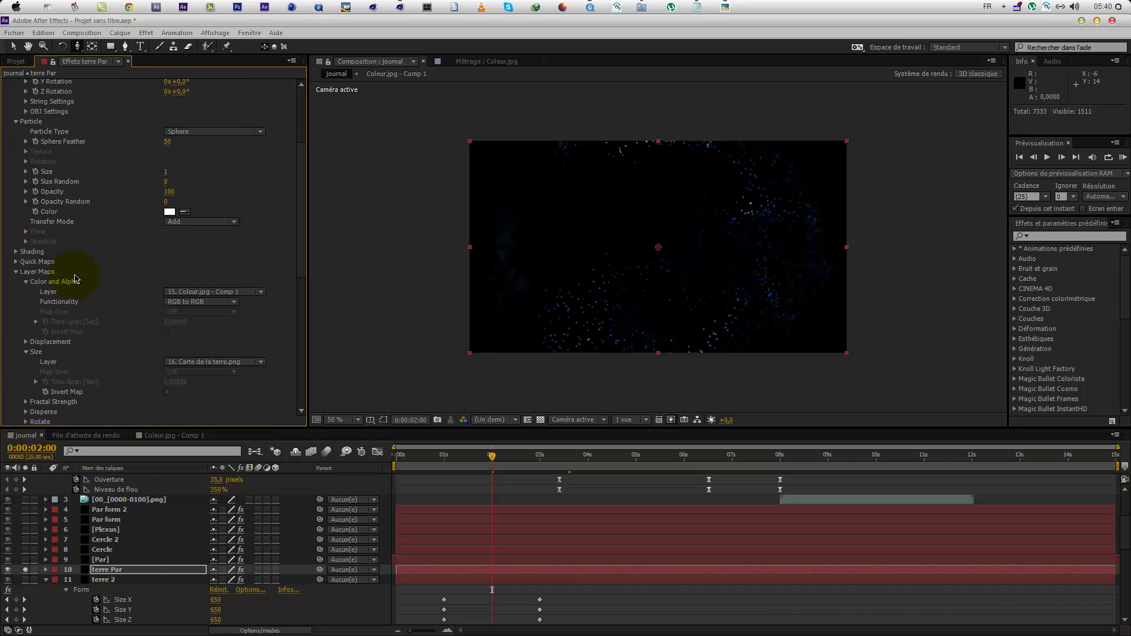
pyautogui.scroll(-9, 36, 221)
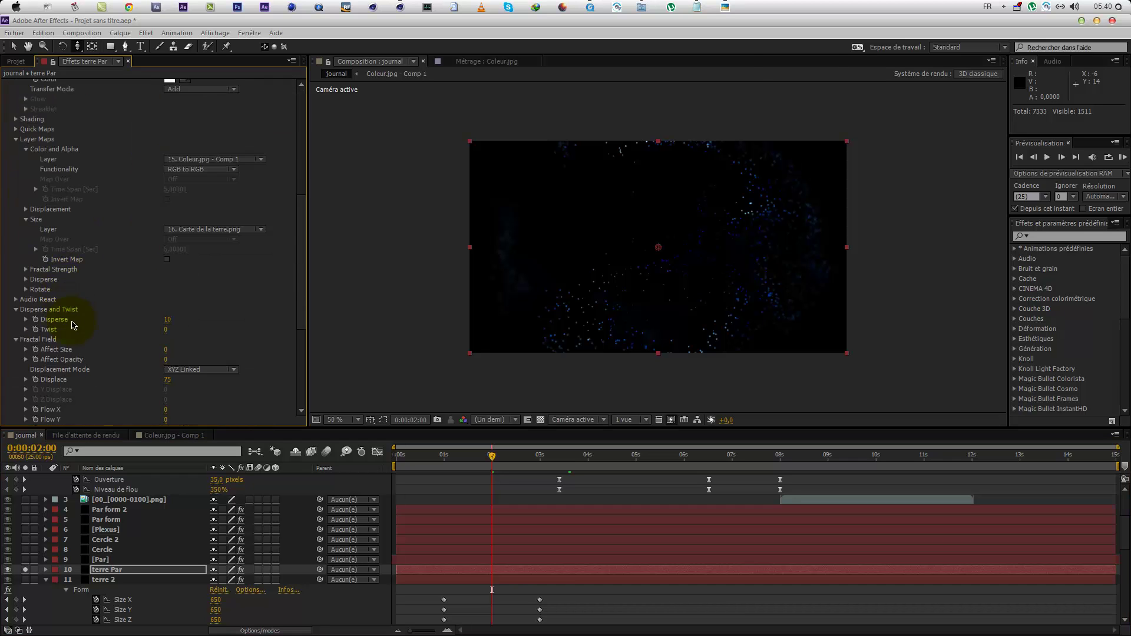
pyautogui.moveTo(33, 214); pyautogui.dragTo(42, 266)
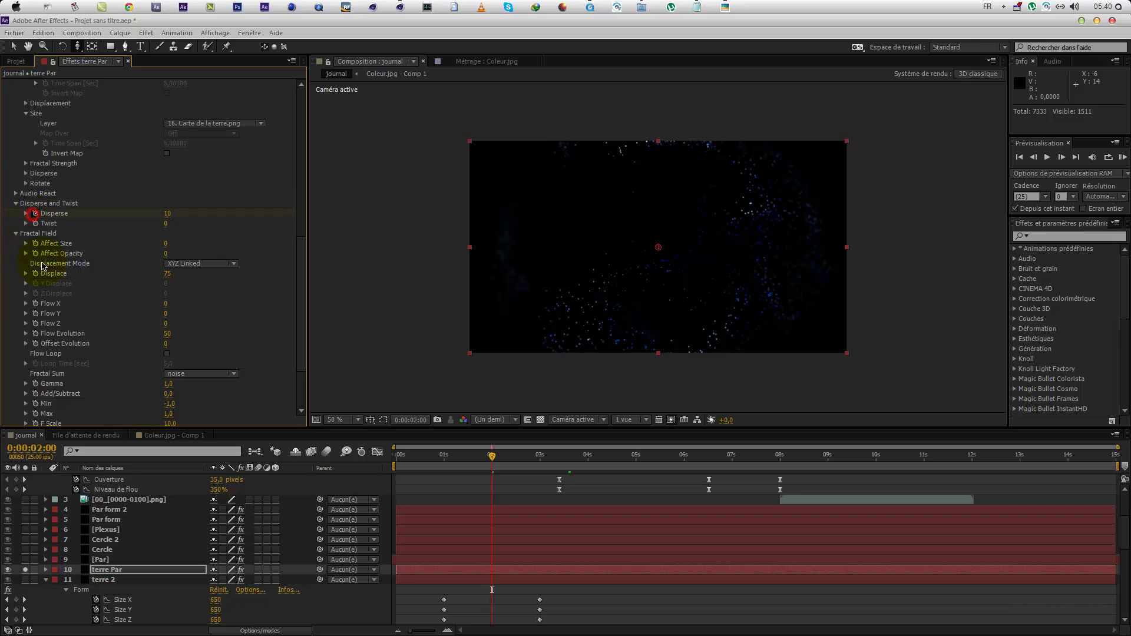
# Step: At 0:00:00:00, raise terre Par's Displace, set Disperse to 248, and change Size X, Y, Z and Particles in X and Y
pyautogui.moveTo(479, 459); pyautogui.dragTo(359, 462)
pyautogui.moveTo(169, 274); pyautogui.dragTo(306, 219)
pyautogui.scroll(6, 204, 220)
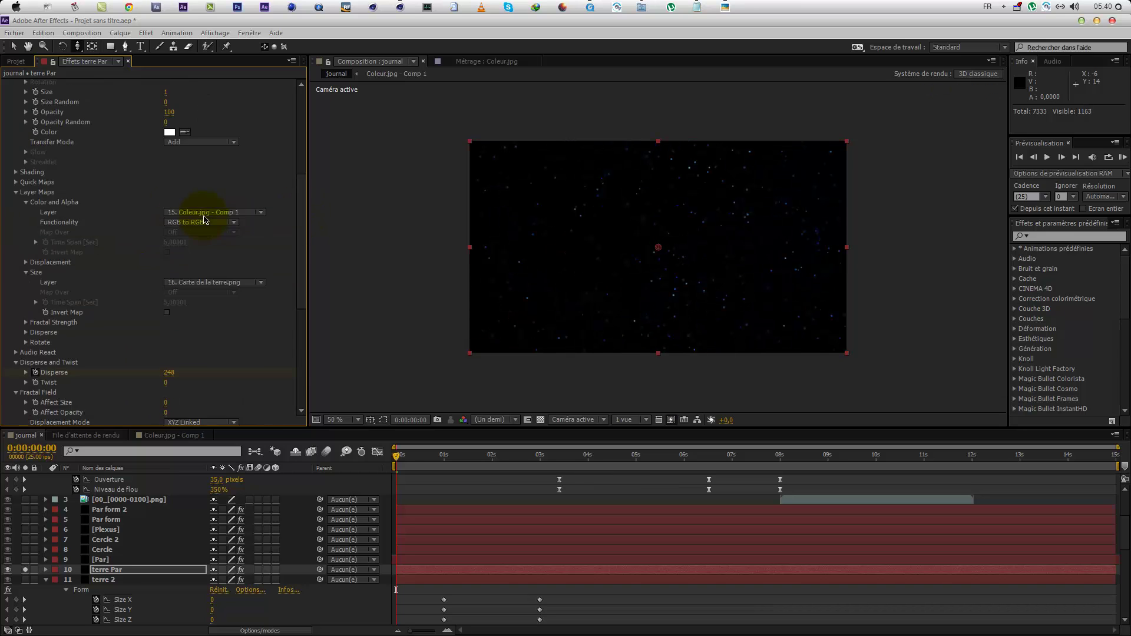
pyautogui.scroll(8, 204, 219)
pyautogui.moveTo(141, 154)
pyautogui.mouseDown()
pyautogui.moveTo(153, 141)
pyautogui.moveTo(139, 140)
pyautogui.mouseUp()
pyautogui.moveTo(168, 133)
pyautogui.mouseDown()
pyautogui.moveTo(132, 133)
pyautogui.moveTo(166, 135)
pyautogui.mouseUp()
pyautogui.moveTo(99, 181); pyautogui.dragTo(89, 183)
# Step: Scrub the terre Par particle animation to 0:00:09:05 and look through its Form settings
pyautogui.moveTo(415, 457); pyautogui.dragTo(837, 467)
pyautogui.scroll(-5, 108, 342)
pyautogui.scroll(5, 31, 221)
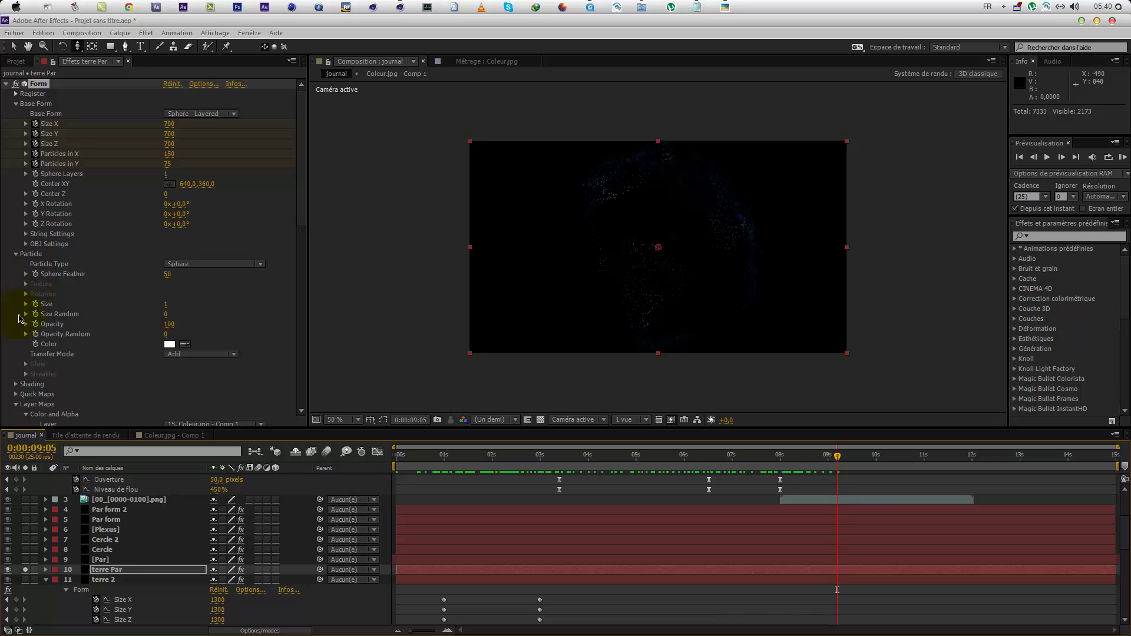
pyautogui.scroll(-5, 16, 353)
pyautogui.scroll(-5, 26, 387)
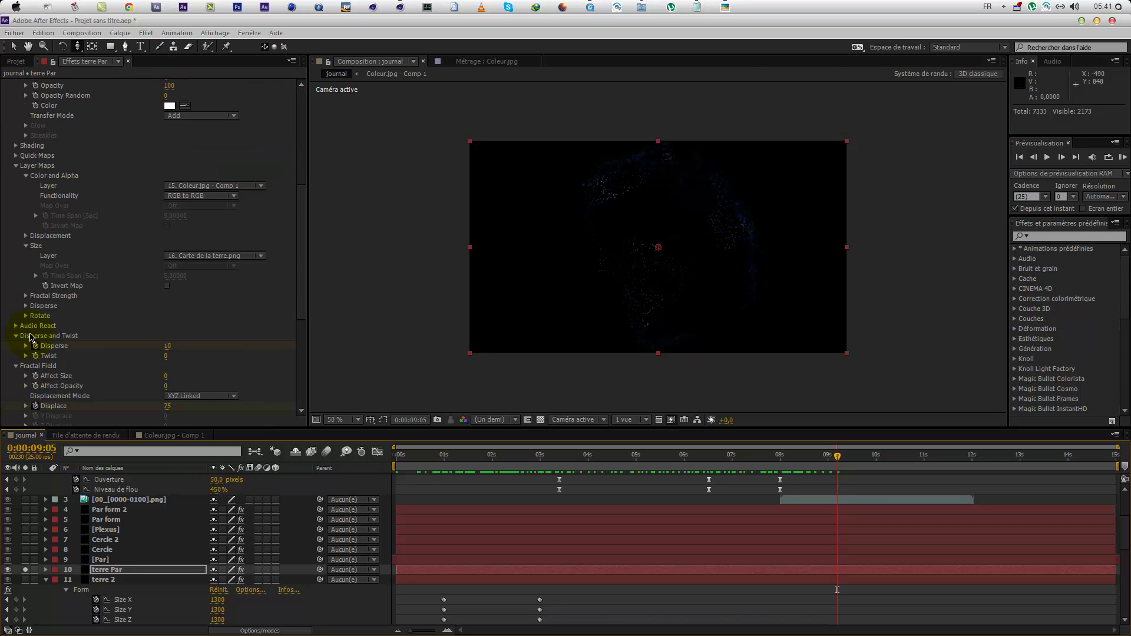
pyautogui.scroll(-5, 33, 376)
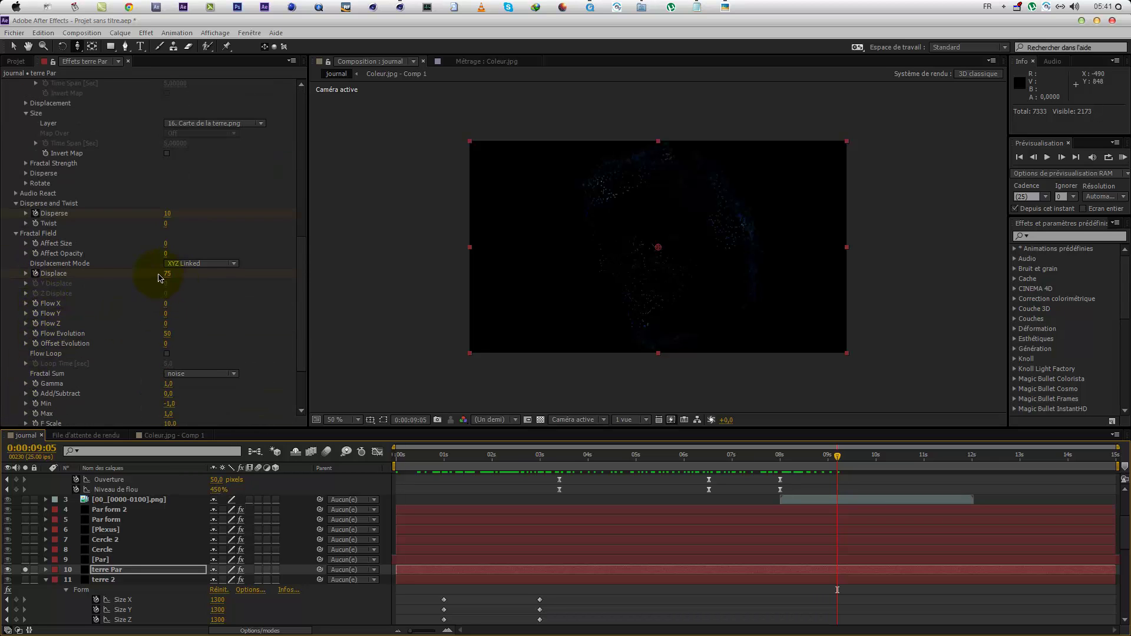
# Step: Reveal terre Par's keyframes and enable Flow Evolution keyframing at 0:00:02:00
pyautogui.click(133, 572)
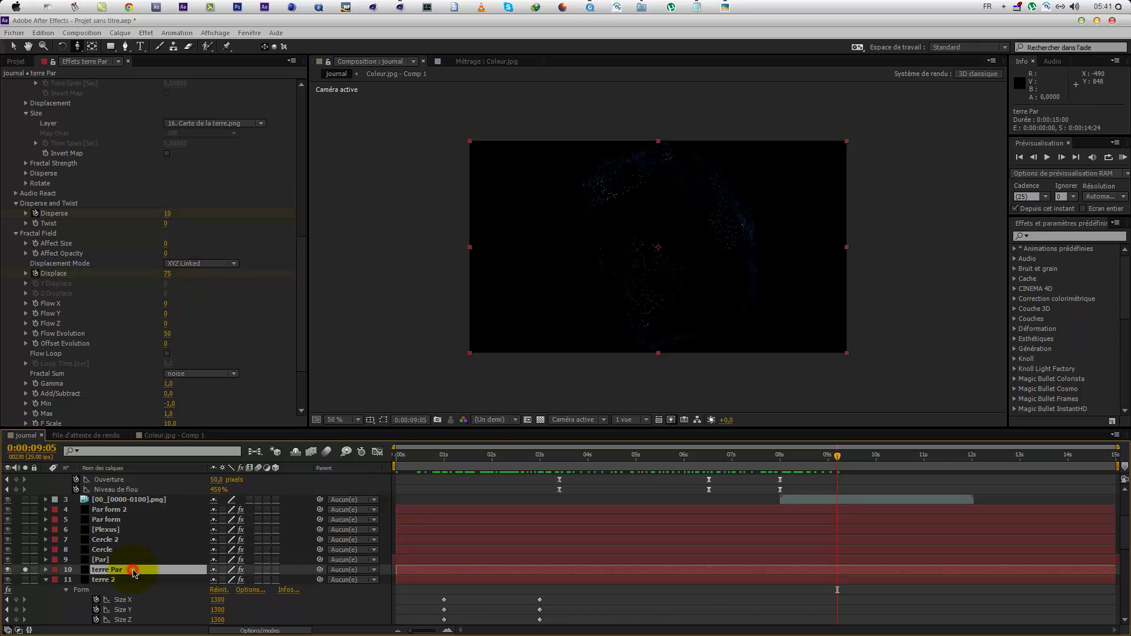
pyautogui.press('u')
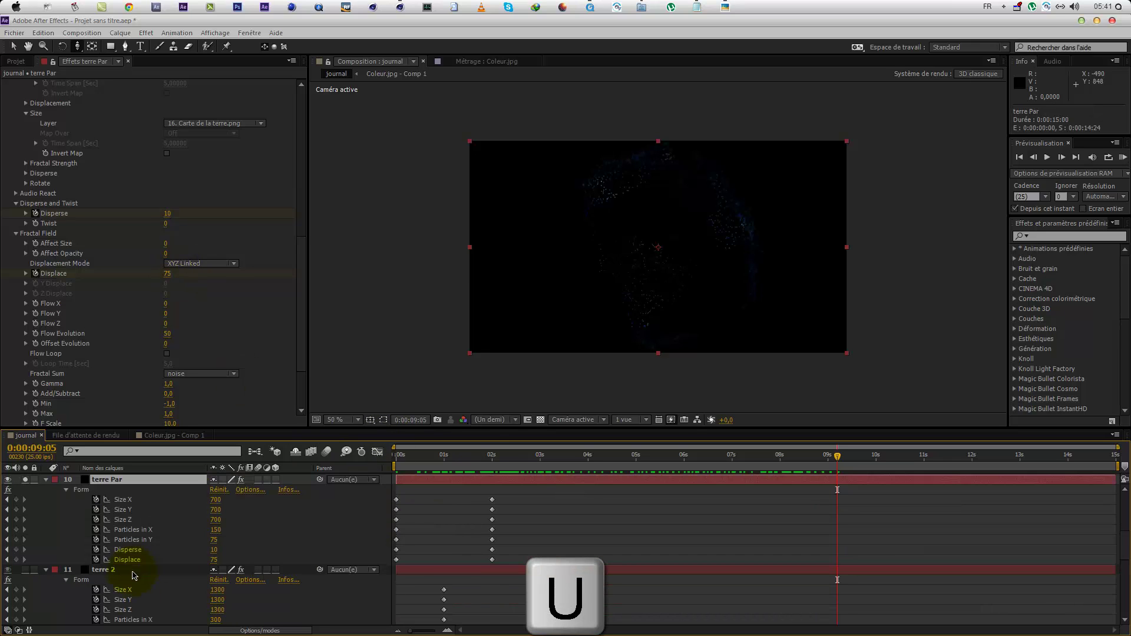
pyautogui.click(8, 541)
pyautogui.click(35, 334)
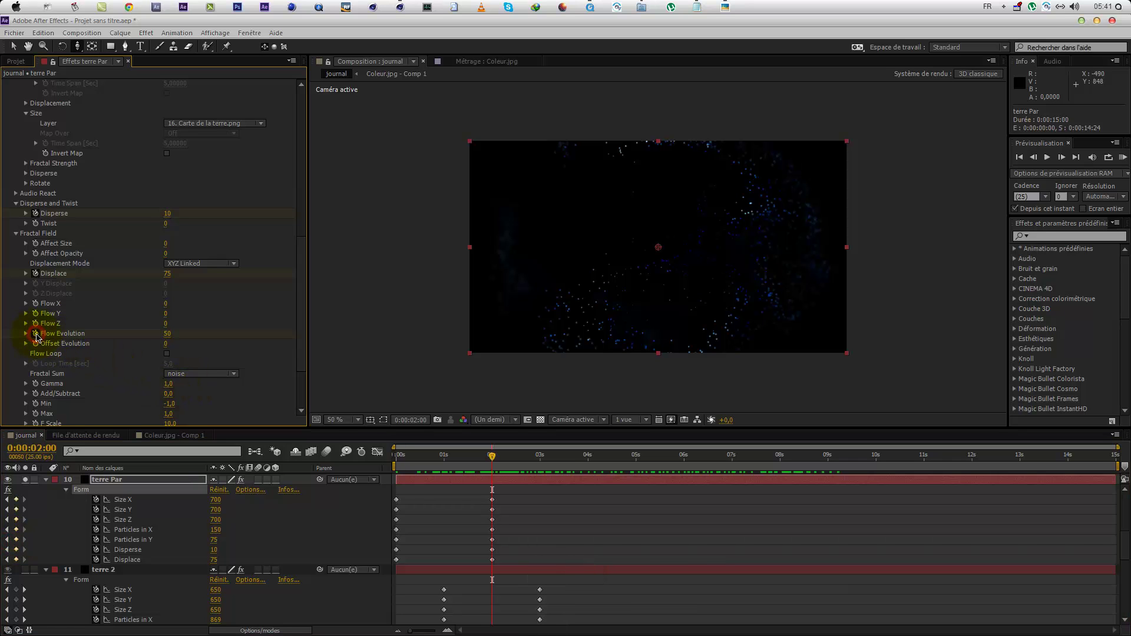
# Step: Display terre Par's Flow Evolution keyframe and move it to just before 0:00:05:00
pyautogui.moveTo(495, 458); pyautogui.dragTo(641, 468)
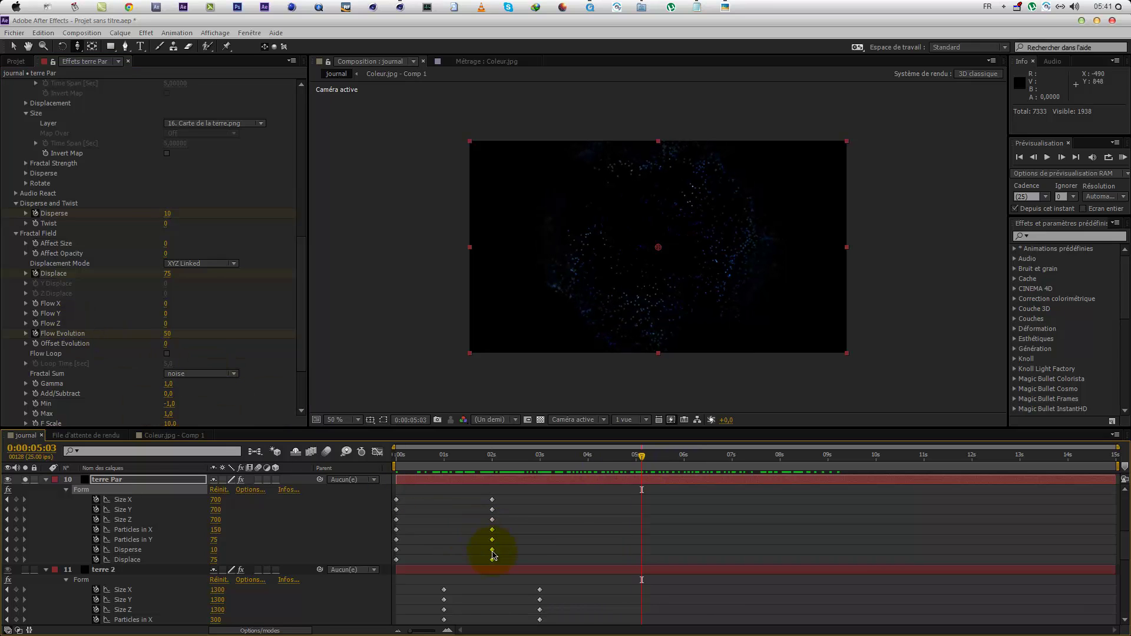
pyautogui.click(548, 492)
pyautogui.press('u')
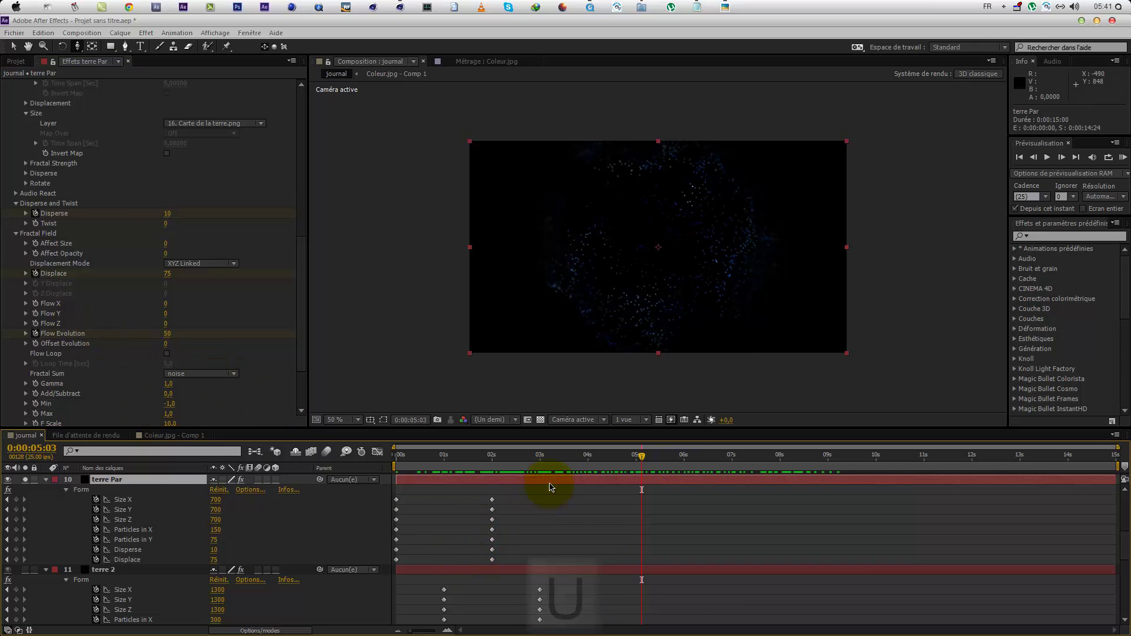
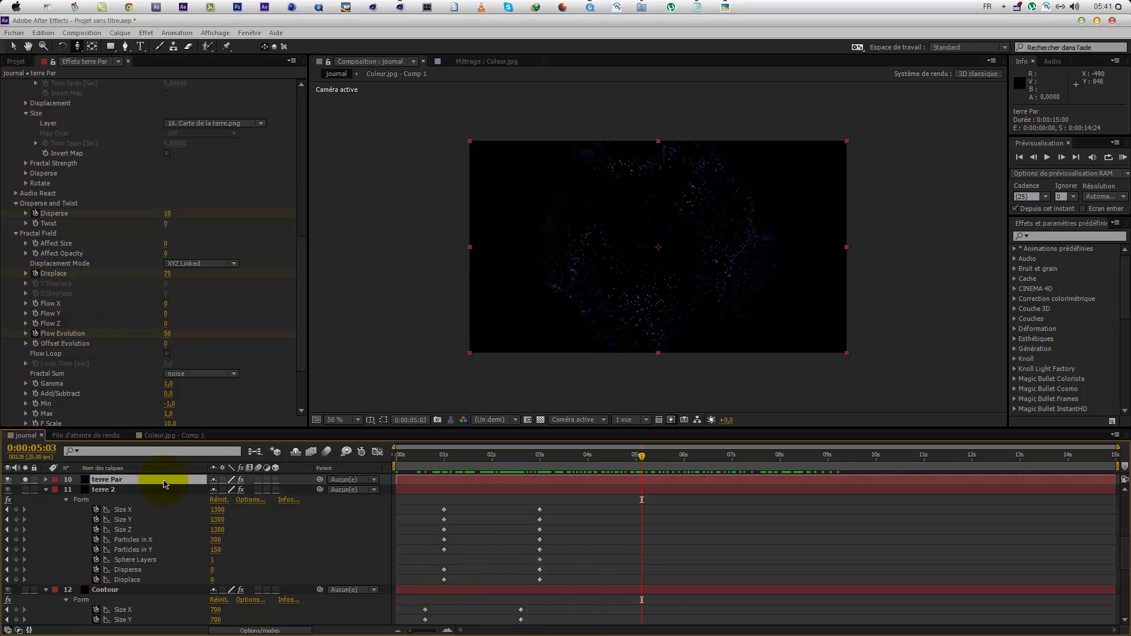
pyautogui.press('u')
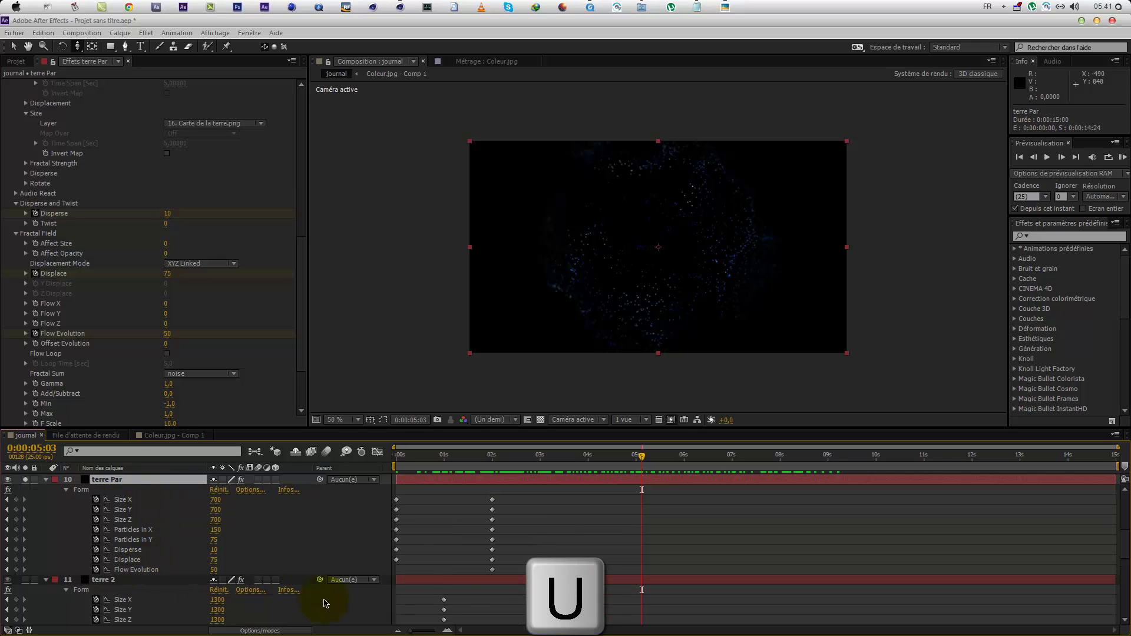
pyautogui.click(492, 570)
# Step: Set terre Par's Flow Evolution to 20 at 0:00:08:00 and scrub through the resulting motion
pyautogui.moveTo(641, 456); pyautogui.dragTo(779, 462)
pyautogui.click(166, 334)
pyautogui.write('20')
pyautogui.press('Return')
pyautogui.moveTo(786, 463); pyautogui.dragTo(1073, 466)
pyautogui.moveTo(461, 473); pyautogui.dragTo(768, 465)
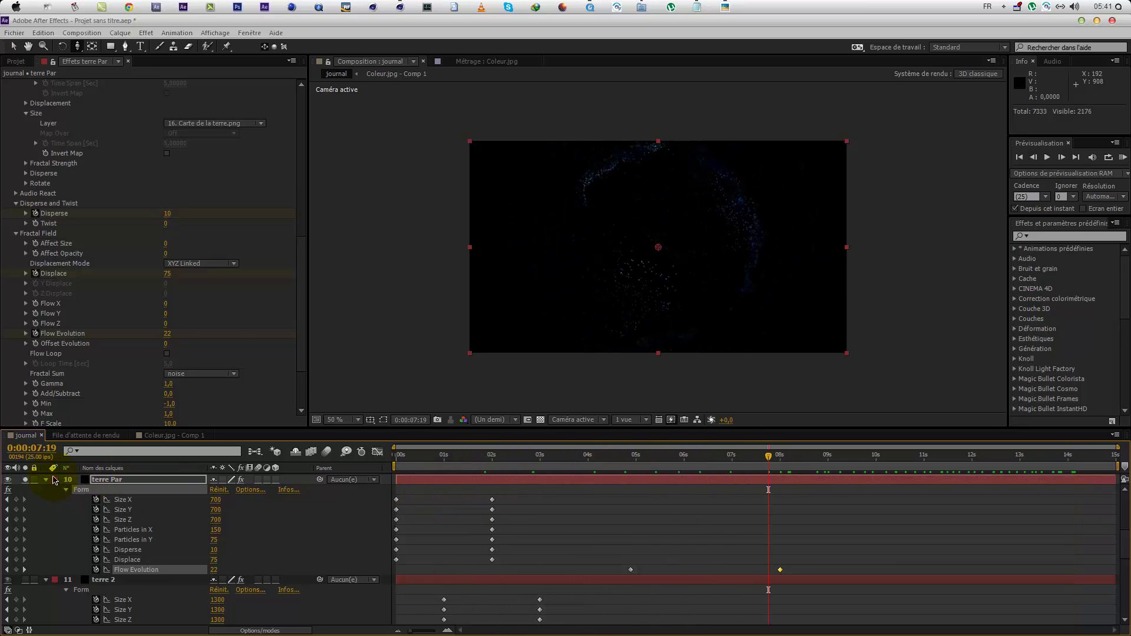
# Step: Solo the Par layer and scrub its streaking particles to 0:00:10:17
pyautogui.scroll(5, 47, 539)
pyautogui.click(25, 560)
pyautogui.click(100, 560)
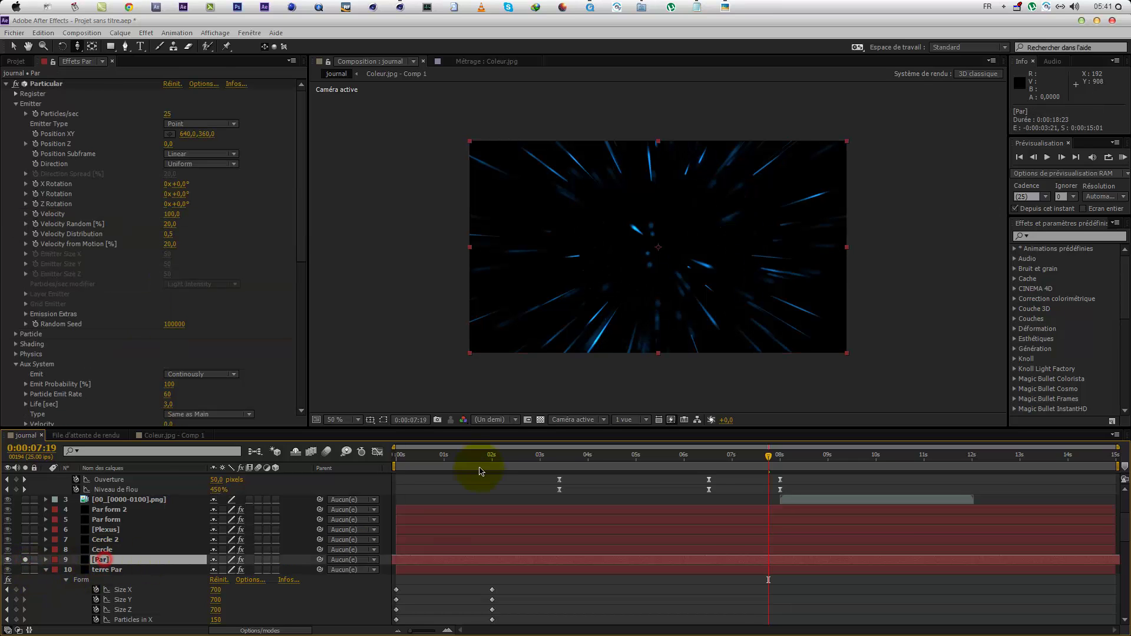
pyautogui.moveTo(461, 462)
pyautogui.mouseDown()
pyautogui.moveTo(404, 457)
pyautogui.moveTo(549, 460)
pyautogui.moveTo(396, 457)
pyautogui.moveTo(908, 462)
pyautogui.mouseUp()
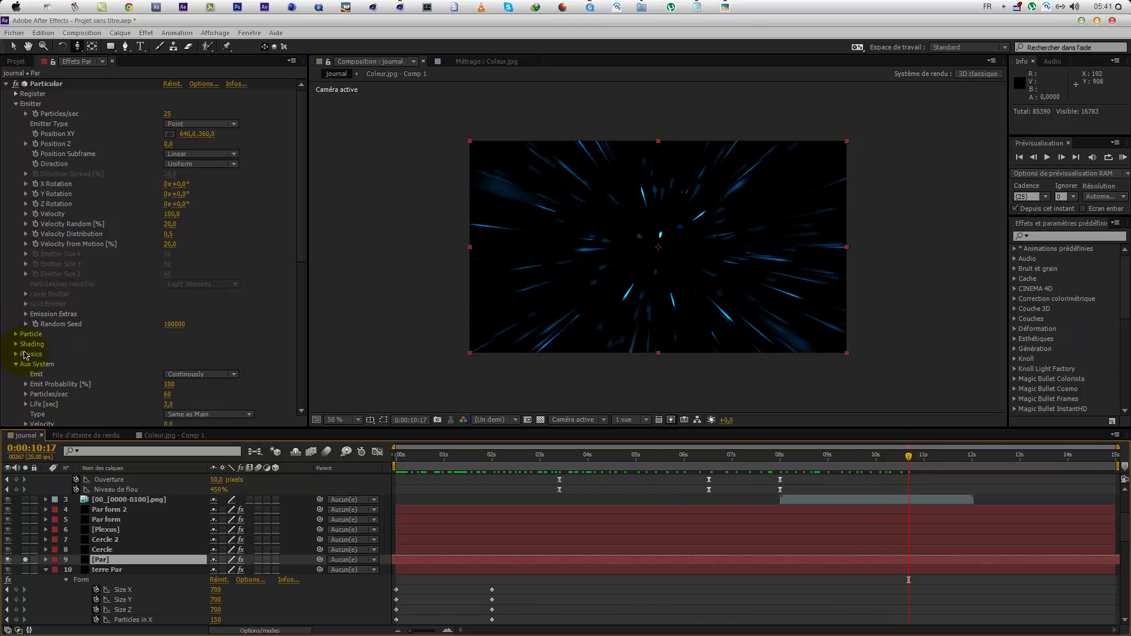
# Step: Try an Affect Position of 50 in the Turbulence Field of Par's Air physics
pyautogui.scroll(-5, 22, 342)
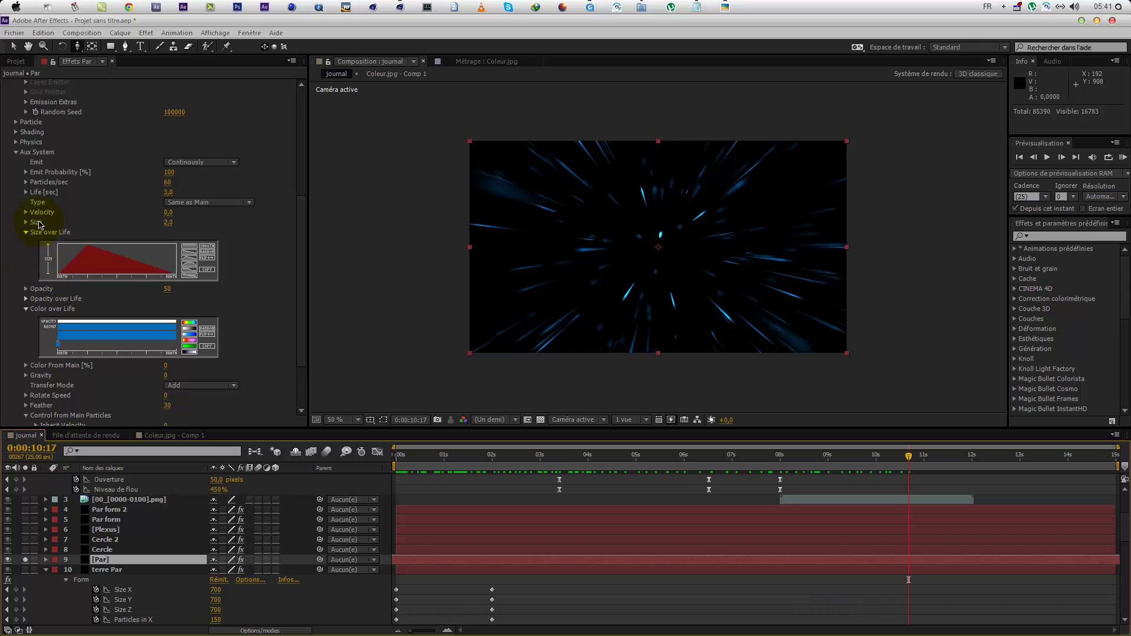
pyautogui.scroll(1, 32, 256)
pyautogui.click(16, 232)
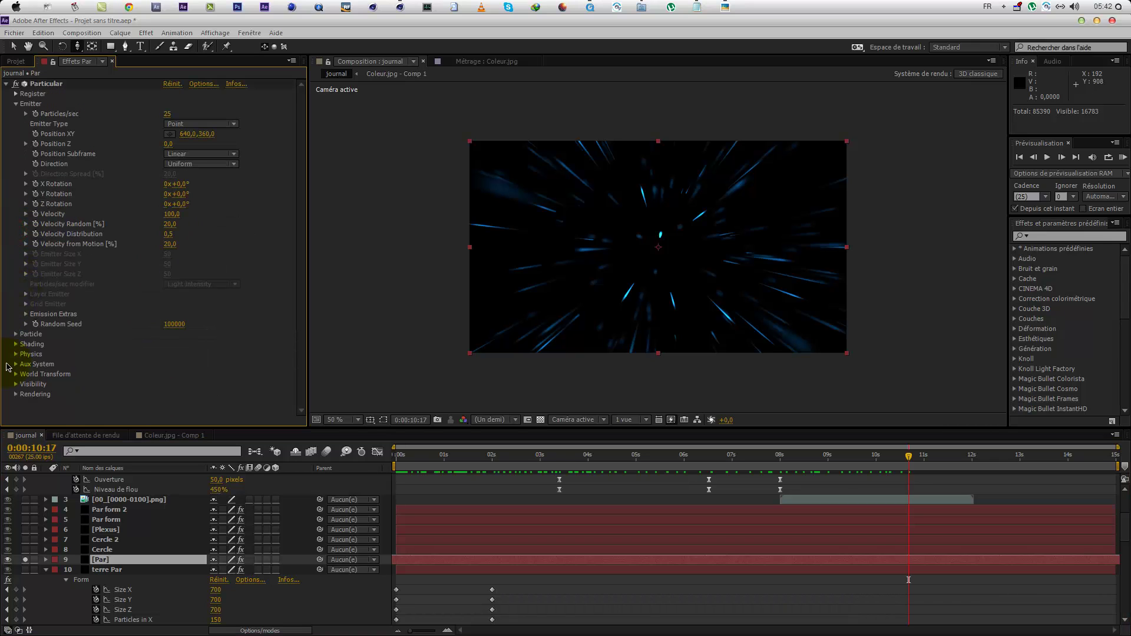
pyautogui.click(16, 354)
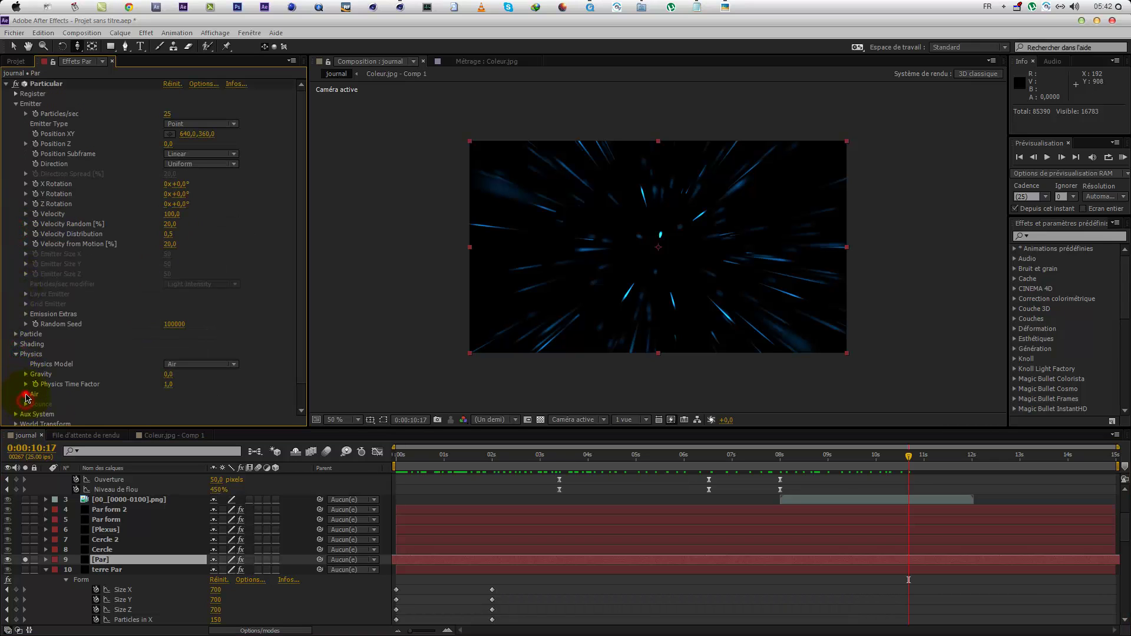
pyautogui.click(26, 397)
pyautogui.click(36, 411)
pyautogui.moveTo(195, 300); pyautogui.dragTo(264, 296)
pyautogui.click(181, 301)
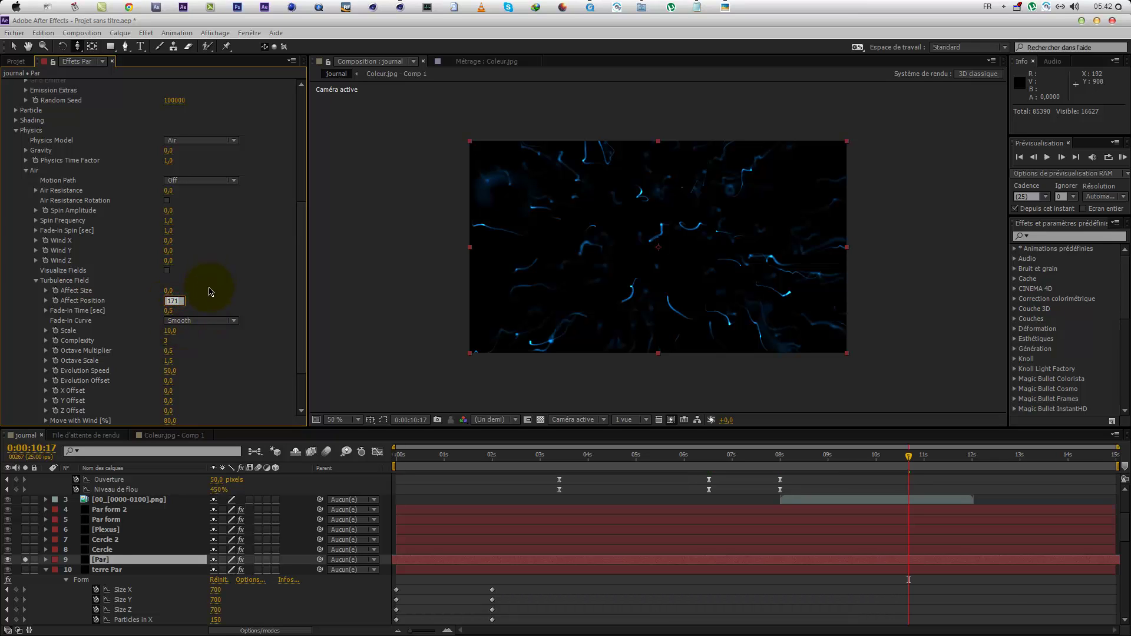
pyautogui.write('50')
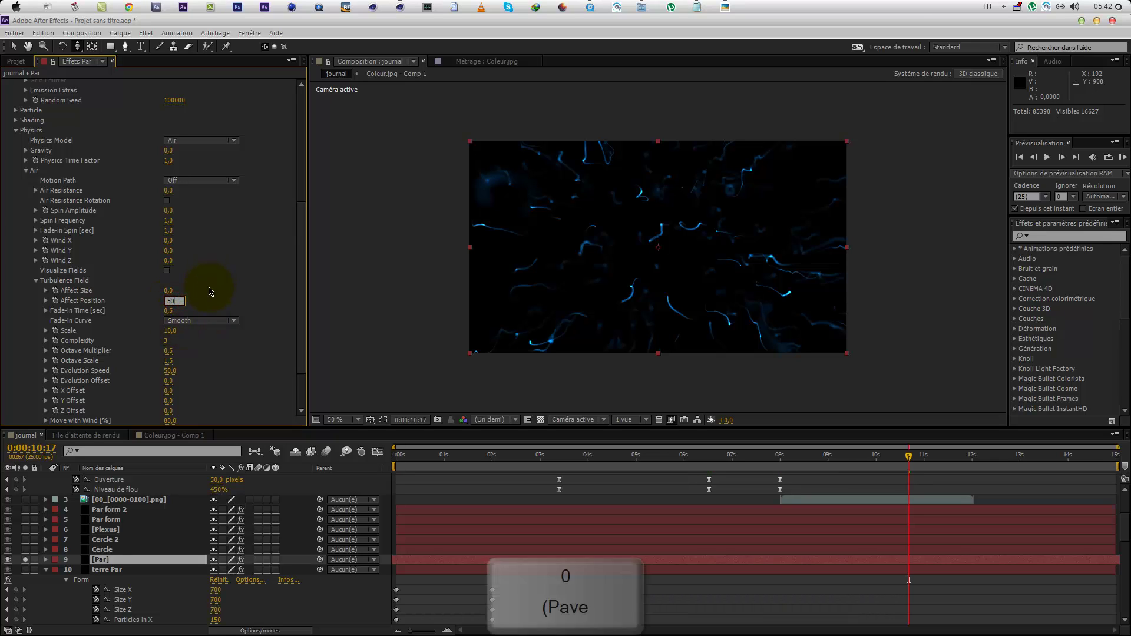
pyautogui.press('Return')
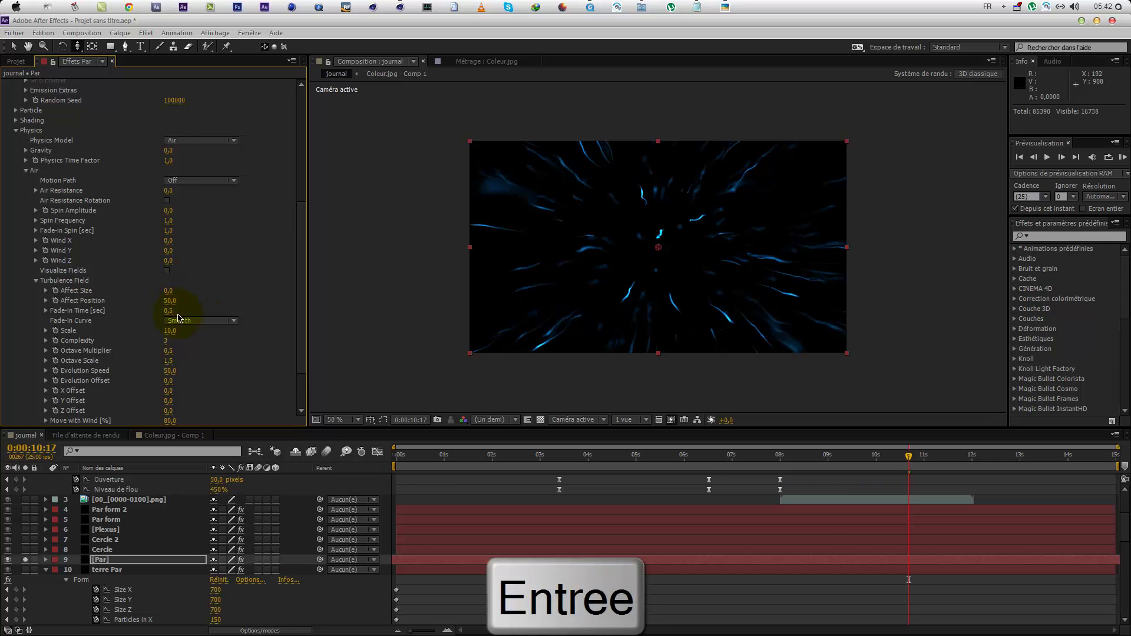
# Step: Try an Affect Position of 25 for Par and scrub the particles to 0:00:10:21
pyautogui.click(168, 302)
pyautogui.write('25')
pyautogui.press('Return')
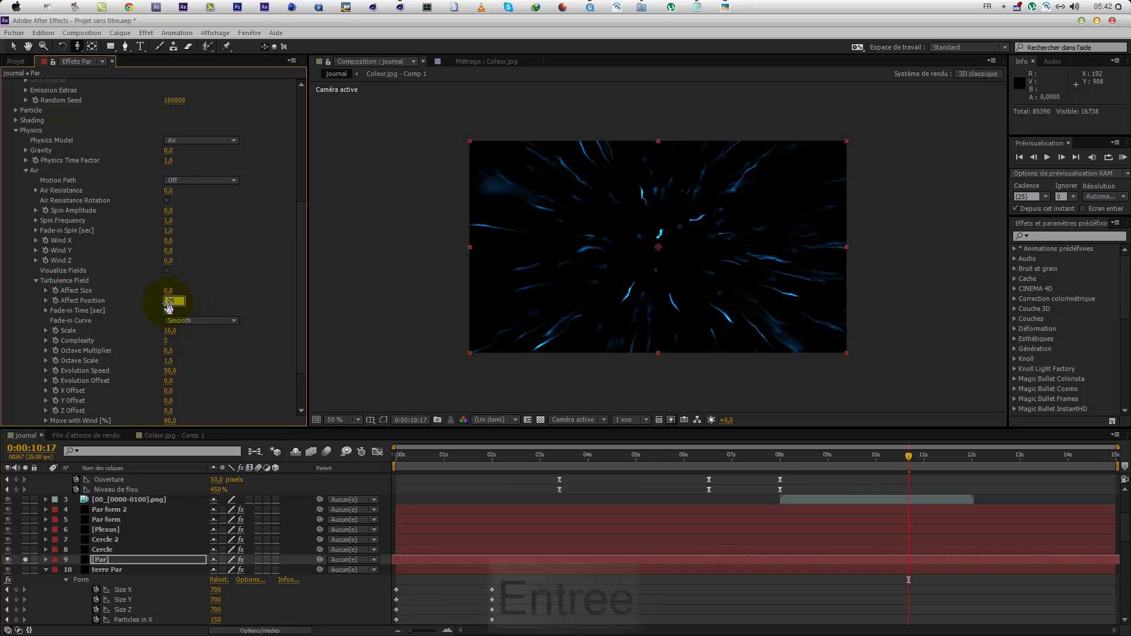
pyautogui.moveTo(782, 454); pyautogui.dragTo(915, 469)
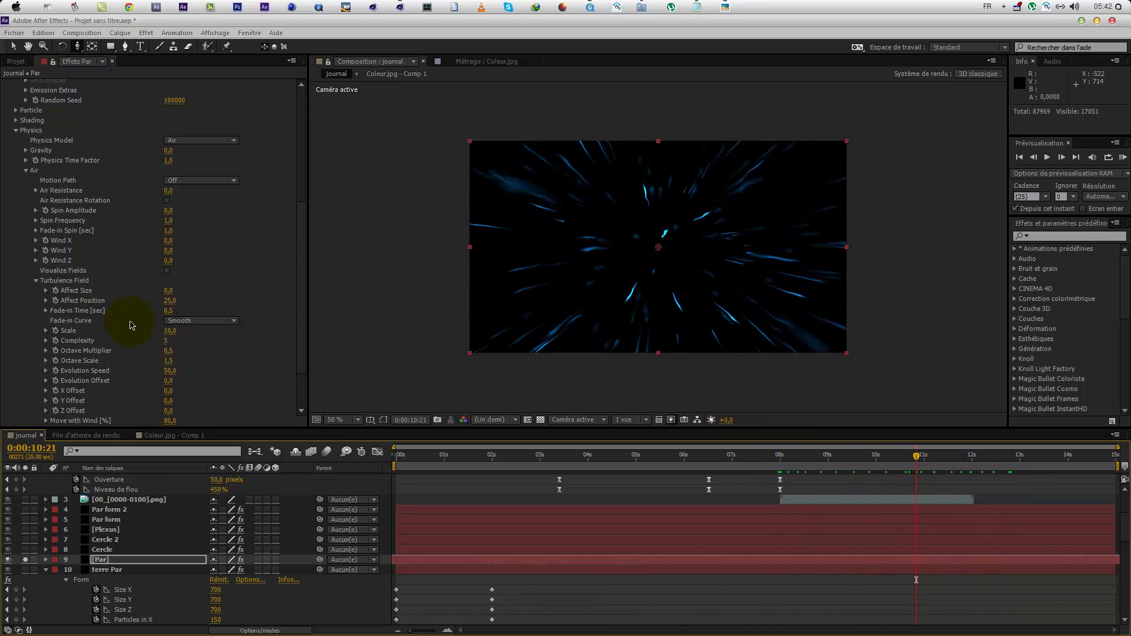
# Step: Reset Par's turbulence Affect Position to 0 and set its emitter's Particles/sec to 12
pyautogui.click(170, 302)
pyautogui.write('0')
pyautogui.click(250, 281)
pyautogui.scroll(5, 225, 270)
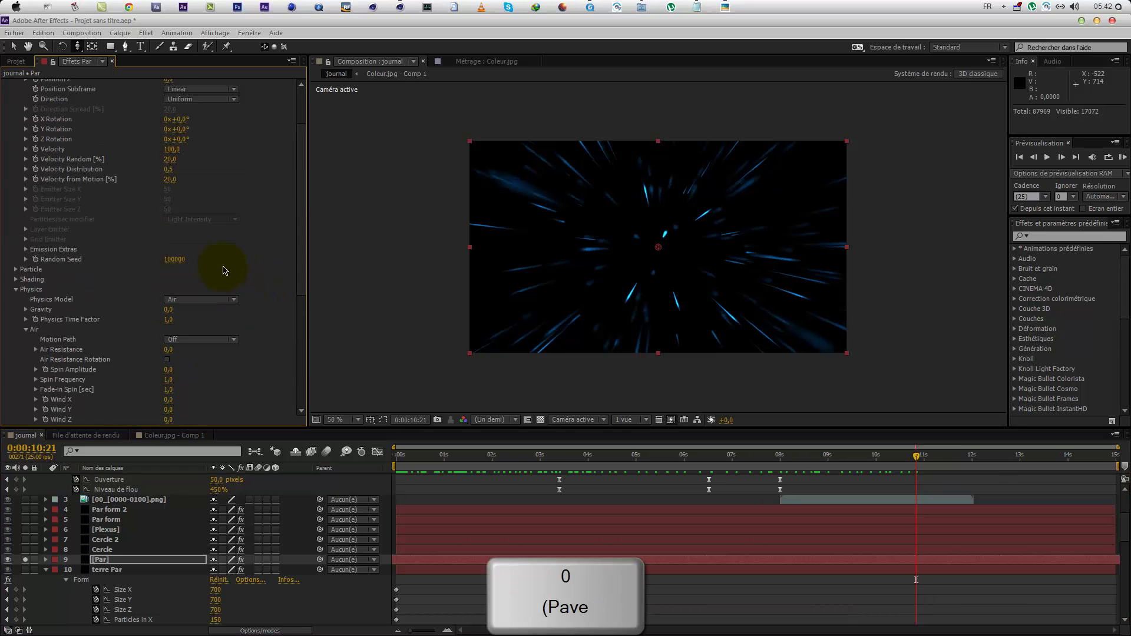
pyautogui.scroll(3, 224, 271)
pyautogui.click(171, 116)
pyautogui.write('12')
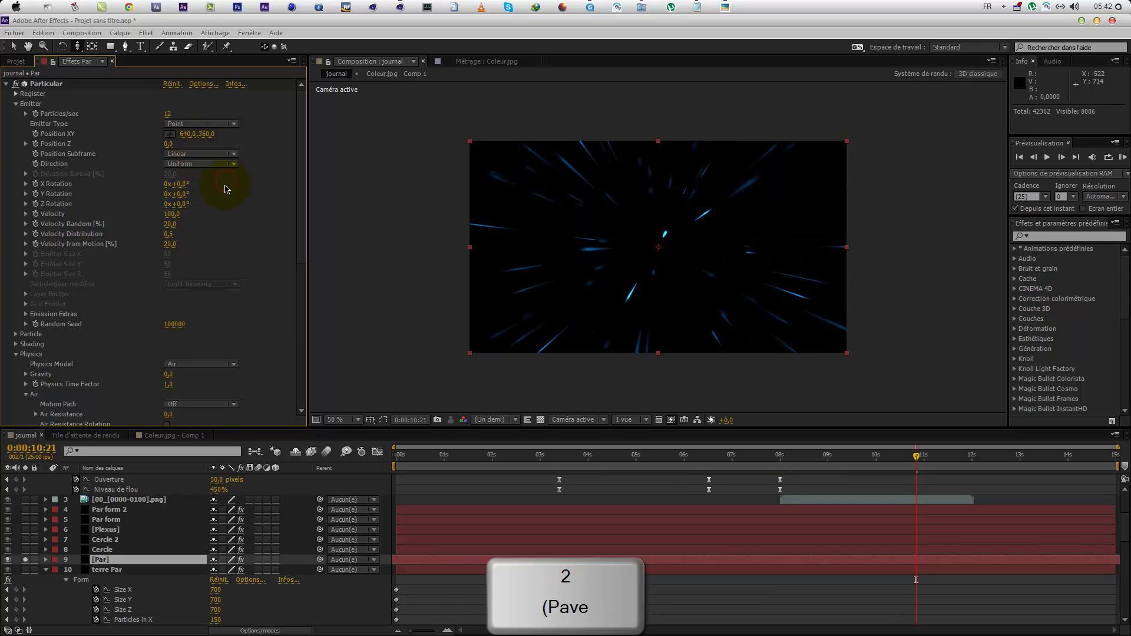
# Step: Duplicate the Par layer and change the copy's Random Seed to 104680
pyautogui.click(119, 563)
pyautogui.hotkey('ctrl', 'd')
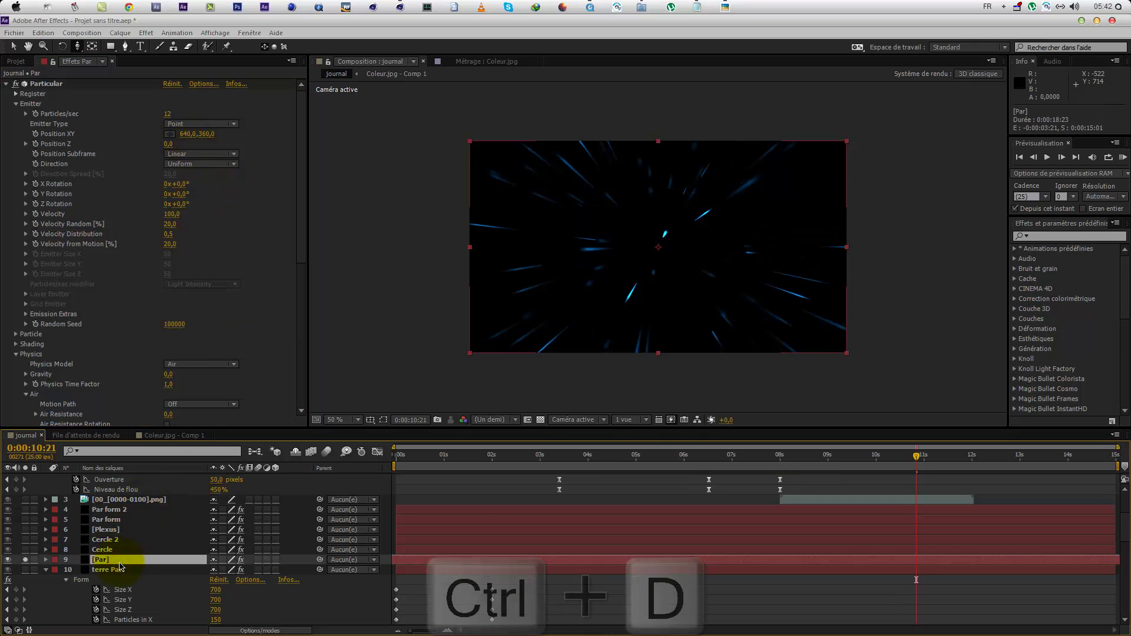
pyautogui.moveTo(171, 324); pyautogui.dragTo(422, 329)
pyautogui.moveTo(175, 321); pyautogui.dragTo(177, 323)
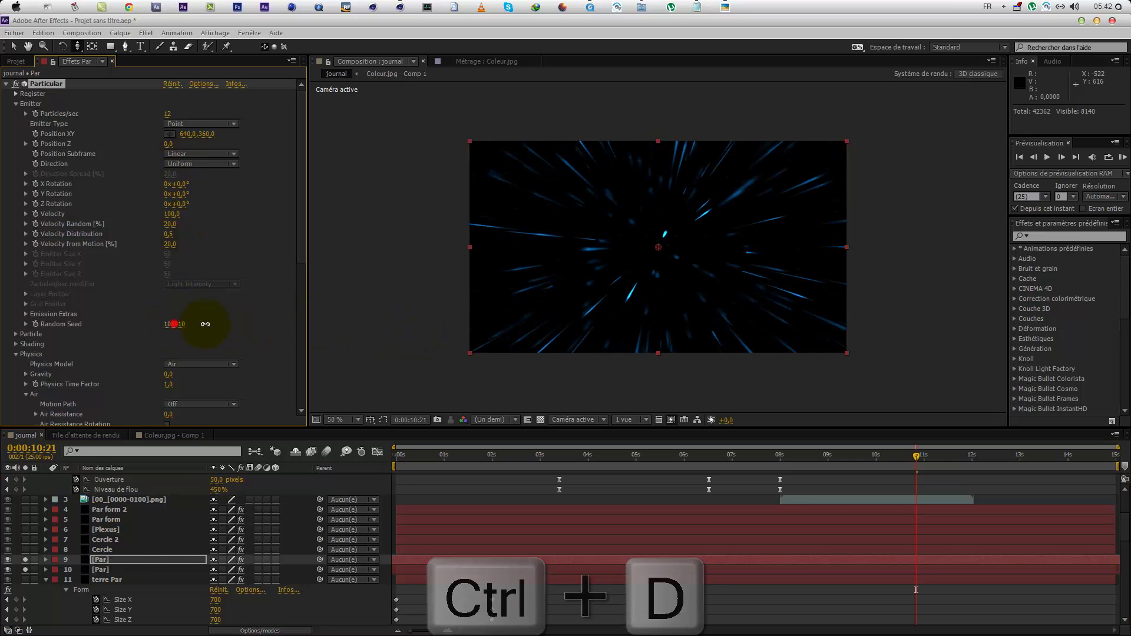
# Step: Set the duplicated Par layer's turbulence Affect Position to 50 and scrub the particles to 0:00:11:10
pyautogui.scroll(-10, 188, 329)
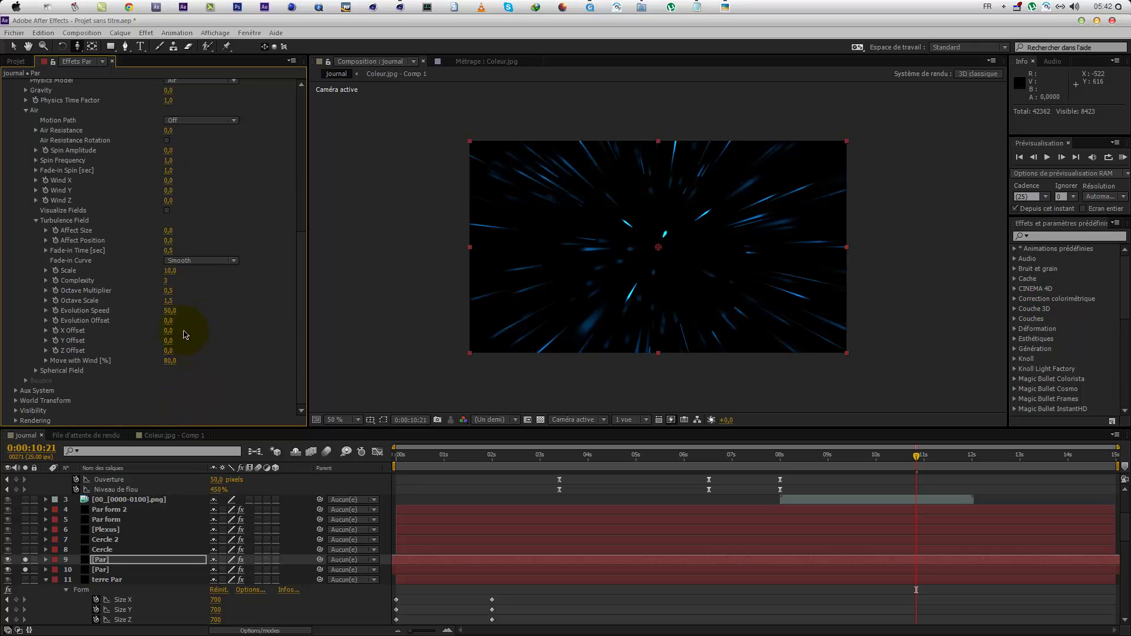
pyautogui.moveTo(168, 242); pyautogui.dragTo(257, 245)
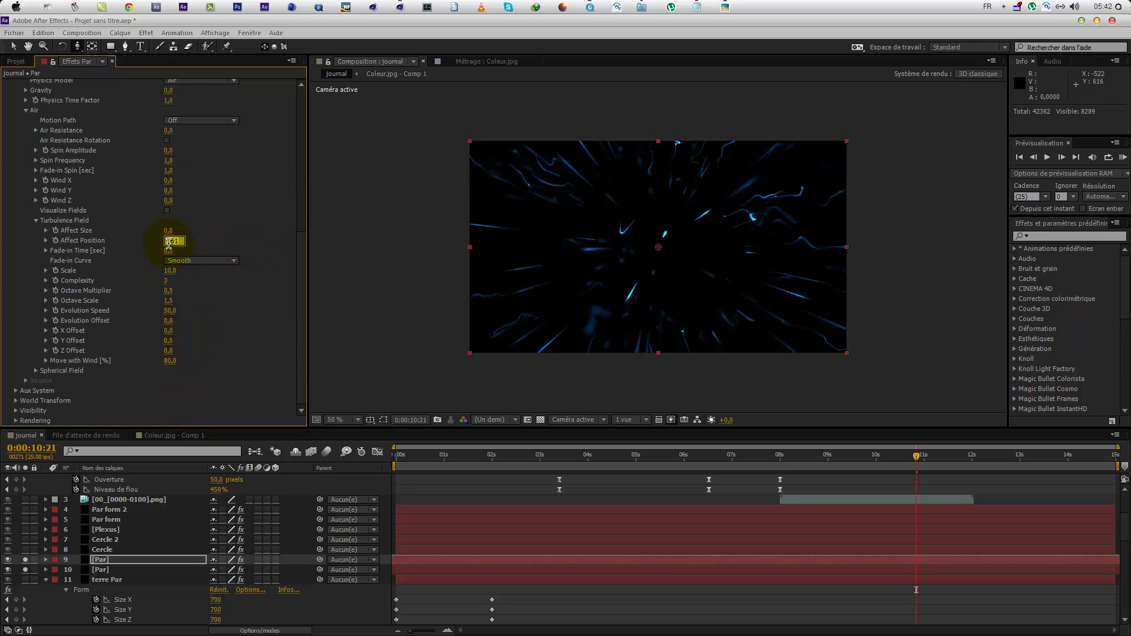
pyautogui.write('50')
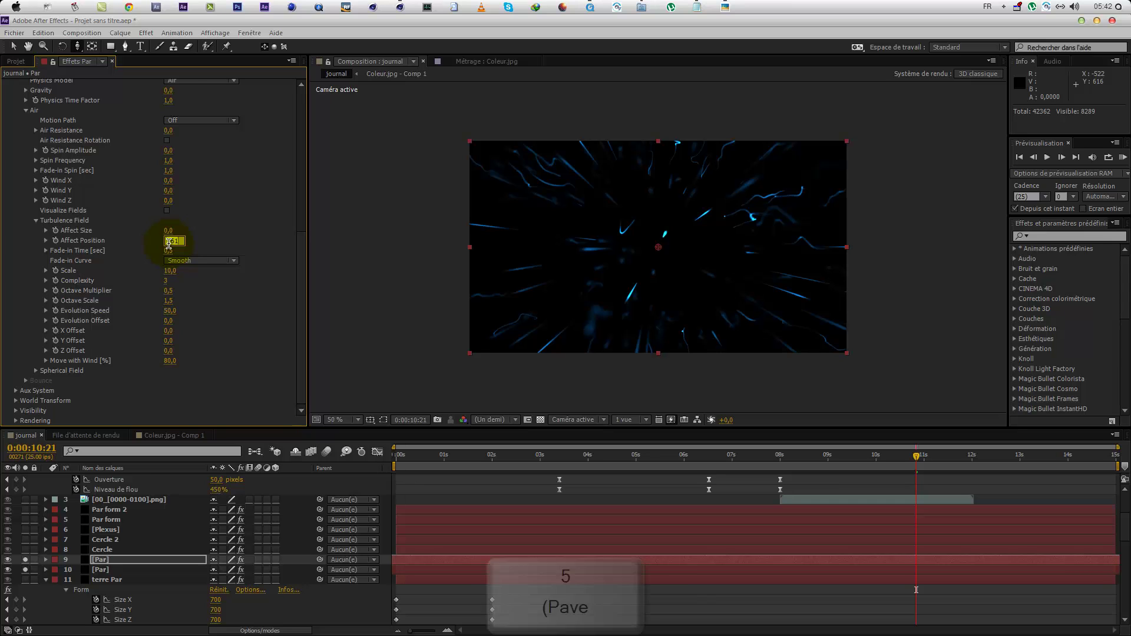
pyautogui.click(250, 241)
pyautogui.moveTo(866, 456); pyautogui.dragTo(943, 457)
pyautogui.scroll(5, 180, 248)
pyautogui.scroll(-3, 181, 259)
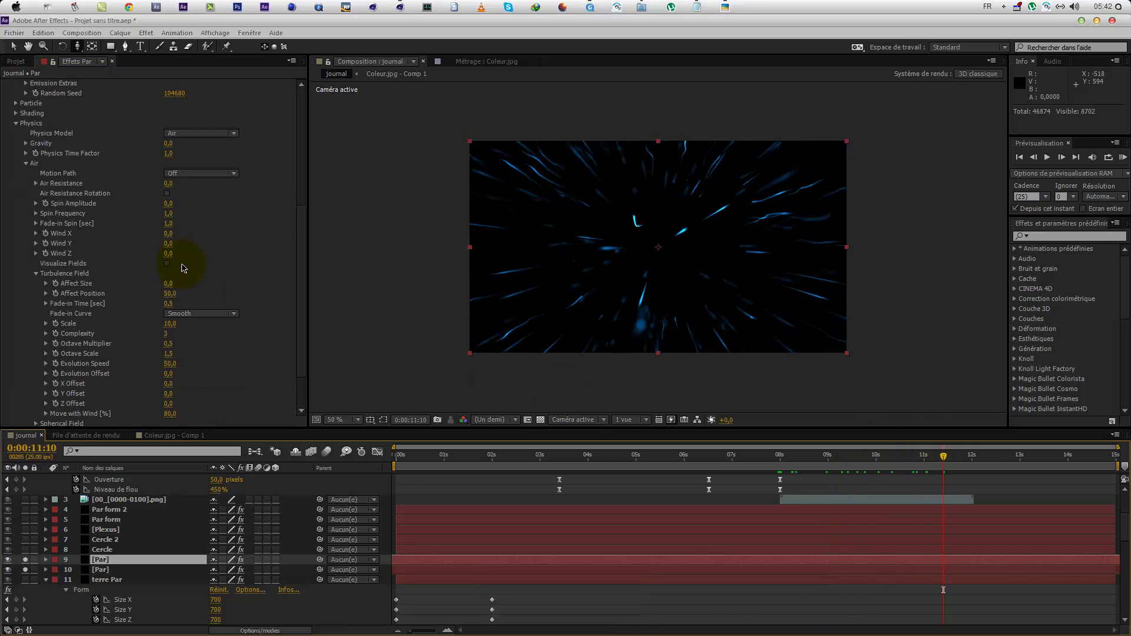
# Step: Set the Aux System particle Size to 1 on the duplicated Par layer and scrub the particles to 0:00:11:04
pyautogui.scroll(-2, 190, 307)
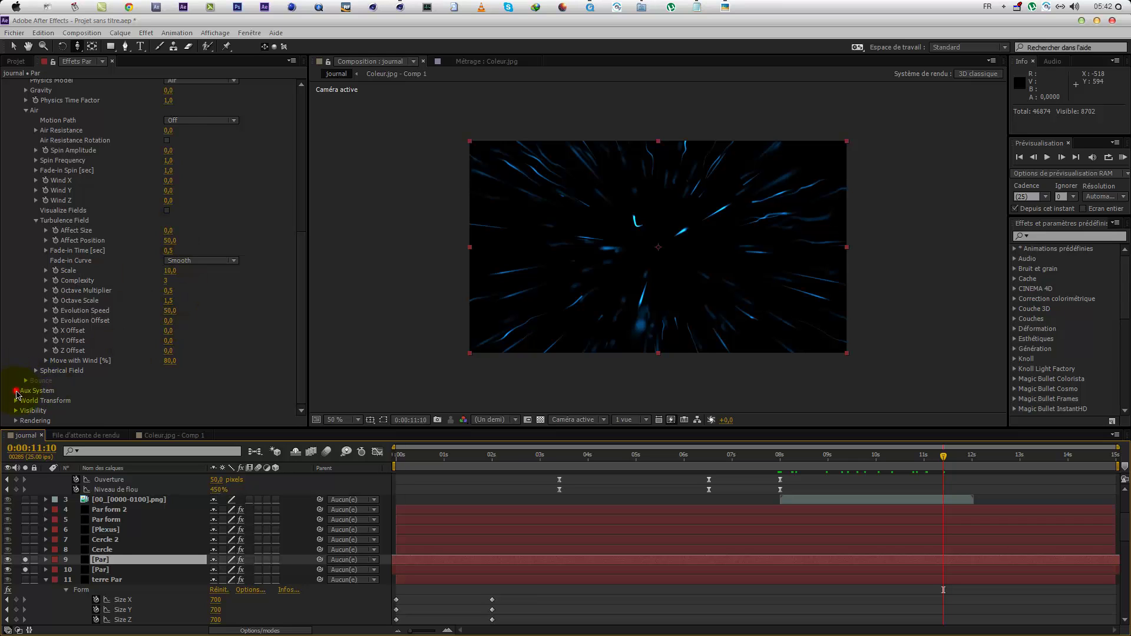
pyautogui.click(16, 390)
pyautogui.scroll(-10, 174, 368)
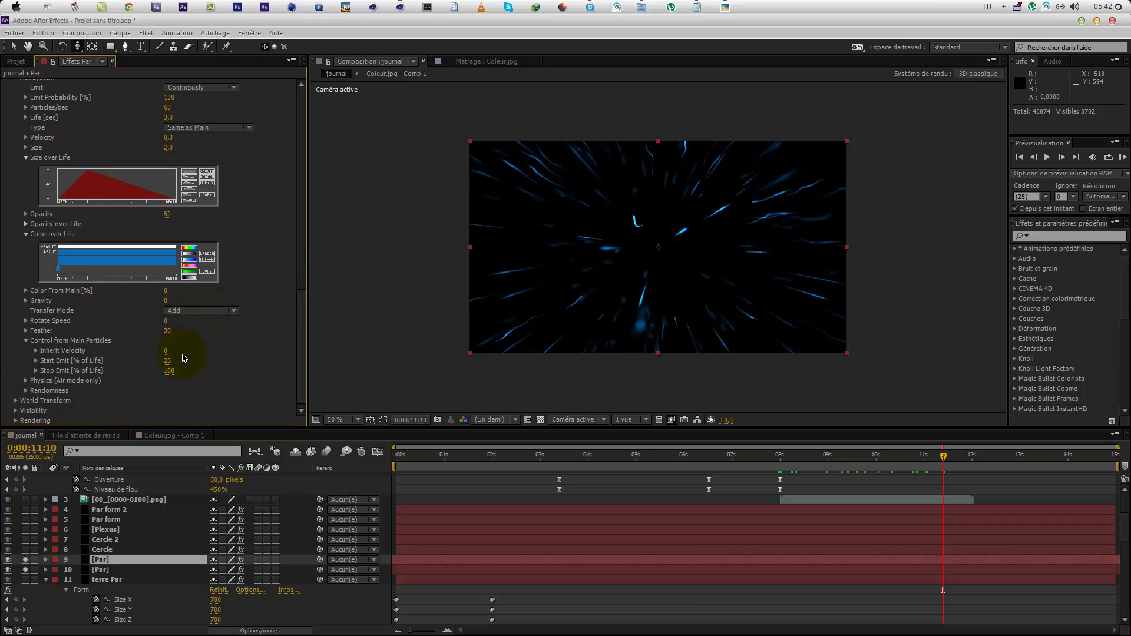
pyautogui.scroll(8, 183, 341)
pyautogui.scroll(-4, 180, 305)
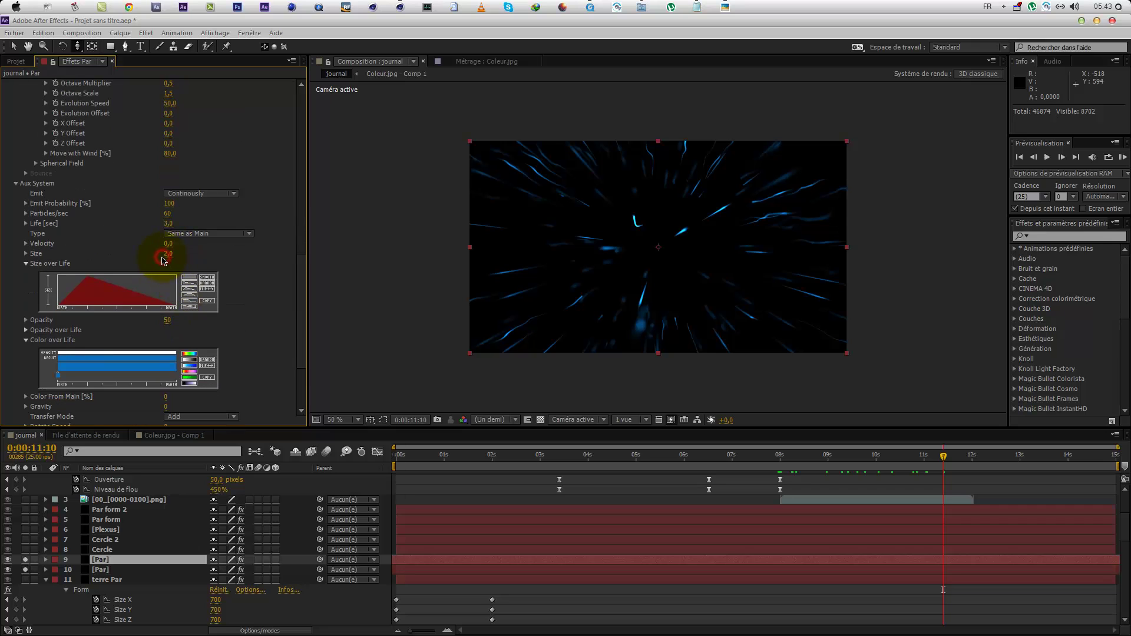
pyautogui.write('1')
pyautogui.click(260, 283)
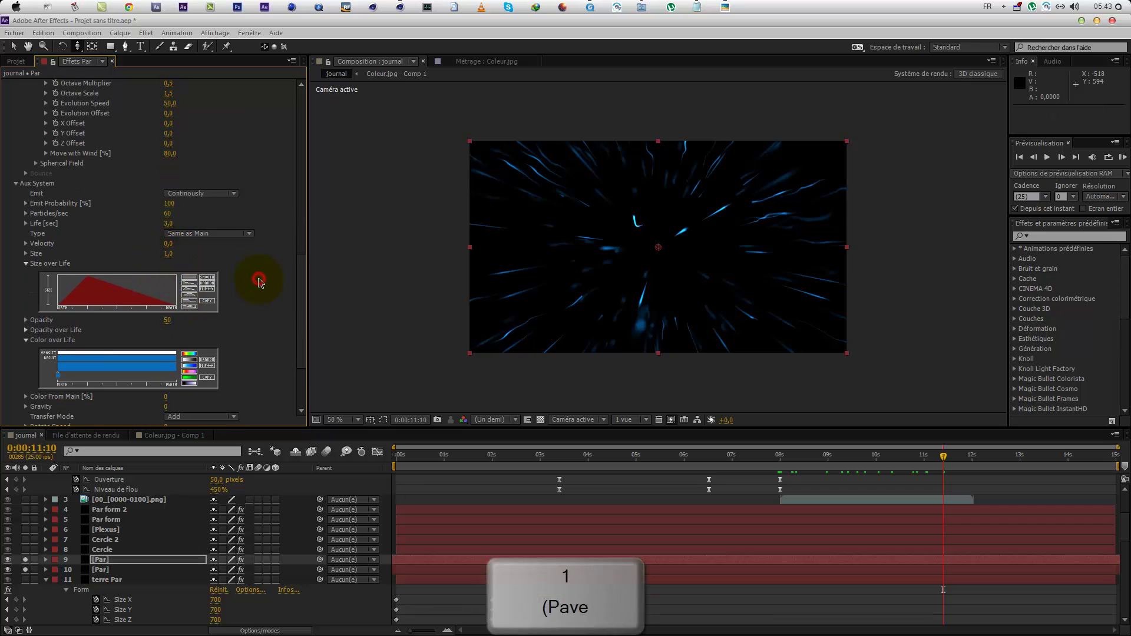
pyautogui.moveTo(943, 457)
pyautogui.mouseDown()
pyautogui.moveTo(787, 457)
pyautogui.moveTo(931, 457)
pyautogui.mouseUp()
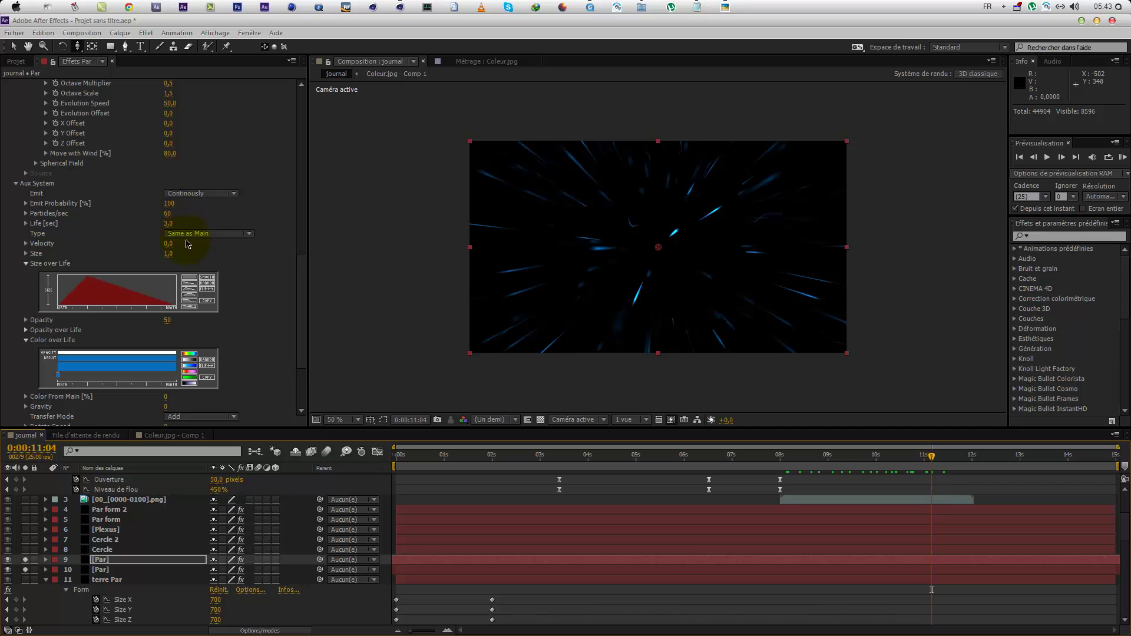
# Step: Set the duplicated Par layer's emitter Particles/sec to 16 and scrub through the particle streaks
pyautogui.scroll(6, 195, 88)
pyautogui.scroll(3, 167, 165)
pyautogui.click(167, 113)
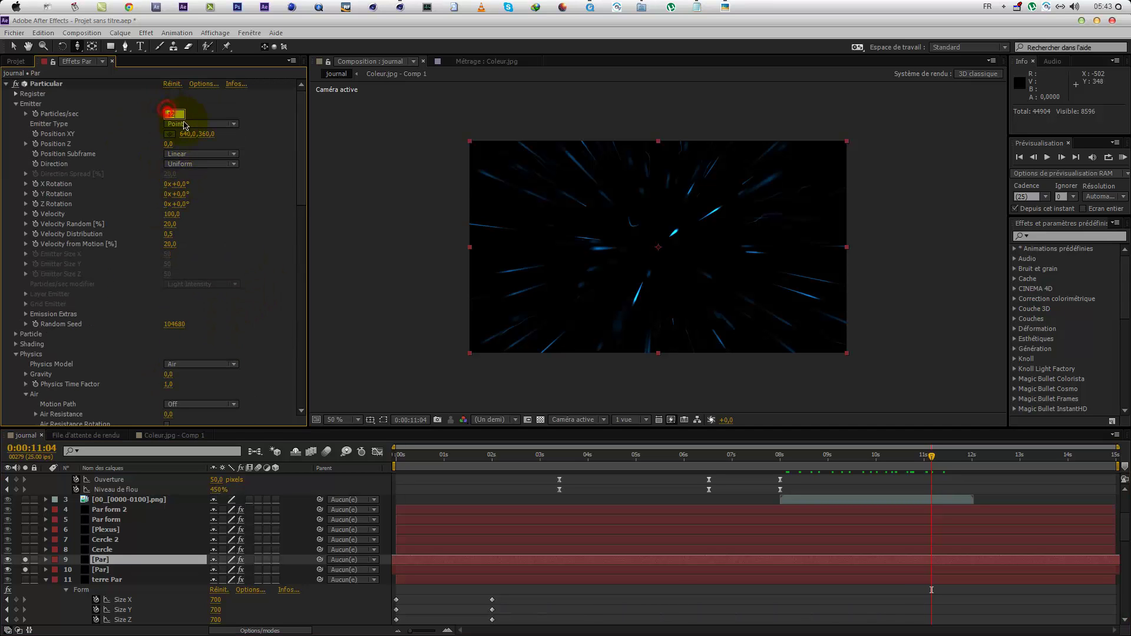
pyautogui.write('16')
pyautogui.click(234, 212)
pyautogui.moveTo(901, 466); pyautogui.dragTo(932, 464)
# Step: Solo the Cercle layer and start keyframing its Size X, Size Z, Particles in X and Particles in Y at 0:00:03:14
pyautogui.click(26, 548)
pyautogui.click(787, 458)
pyautogui.moveTo(786, 459); pyautogui.dragTo(560, 479)
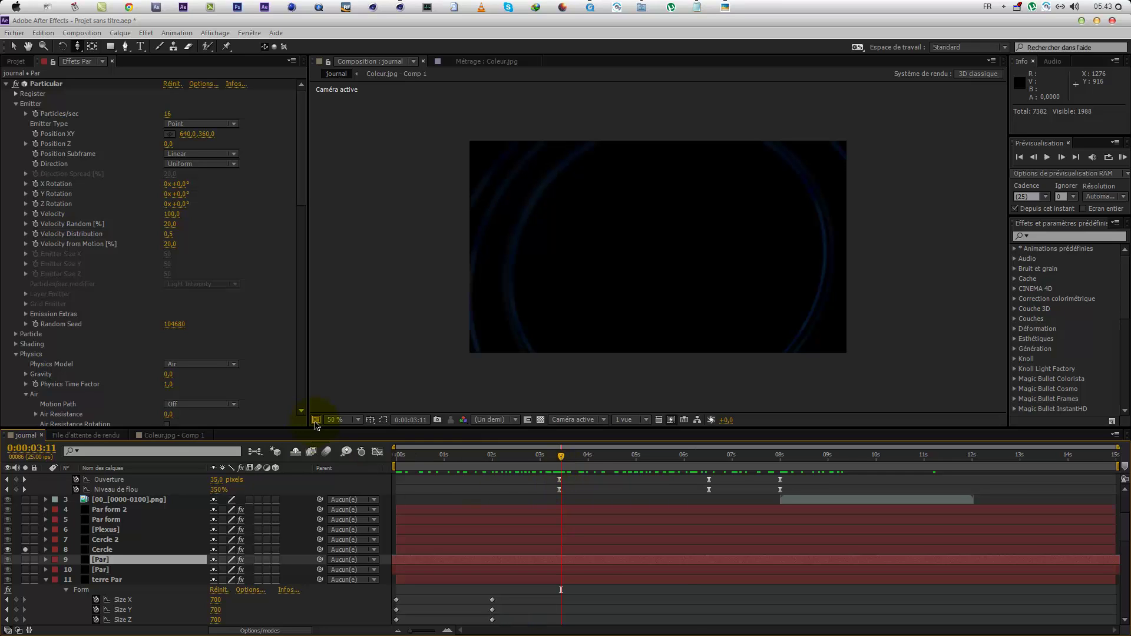
pyautogui.click(563, 467)
pyautogui.moveTo(570, 468); pyautogui.dragTo(567, 468)
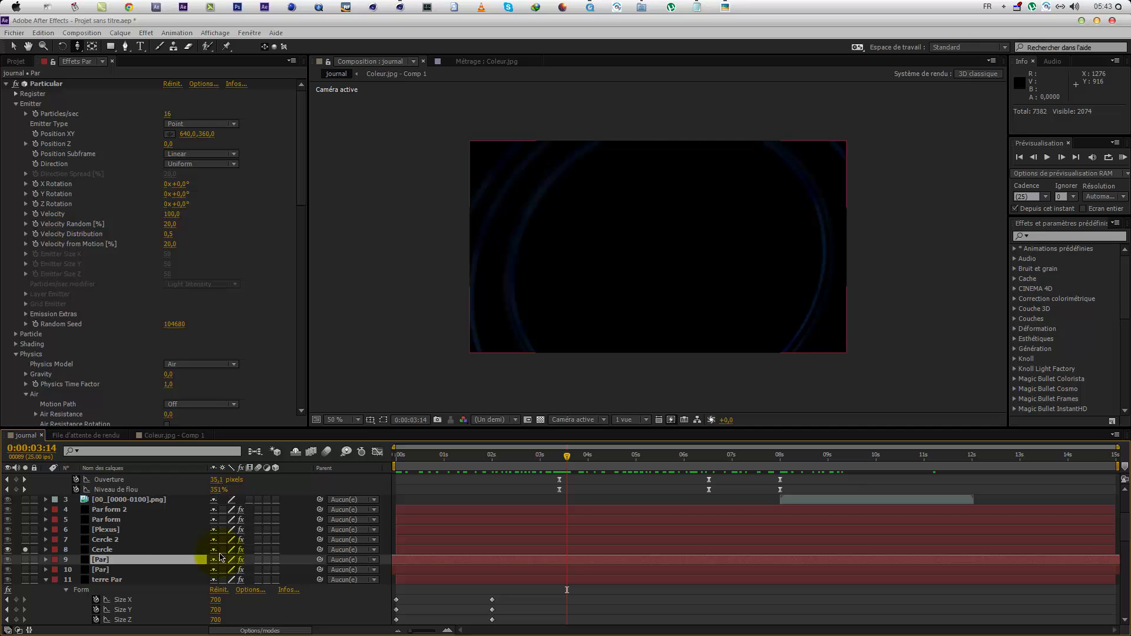
pyautogui.click(114, 548)
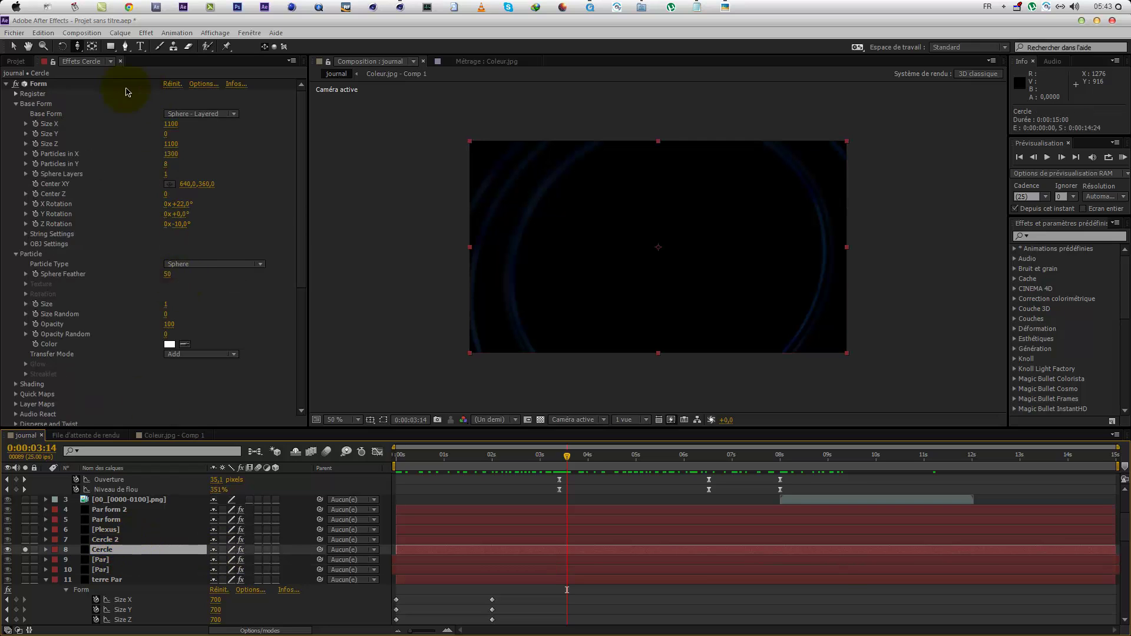
pyautogui.click(35, 125)
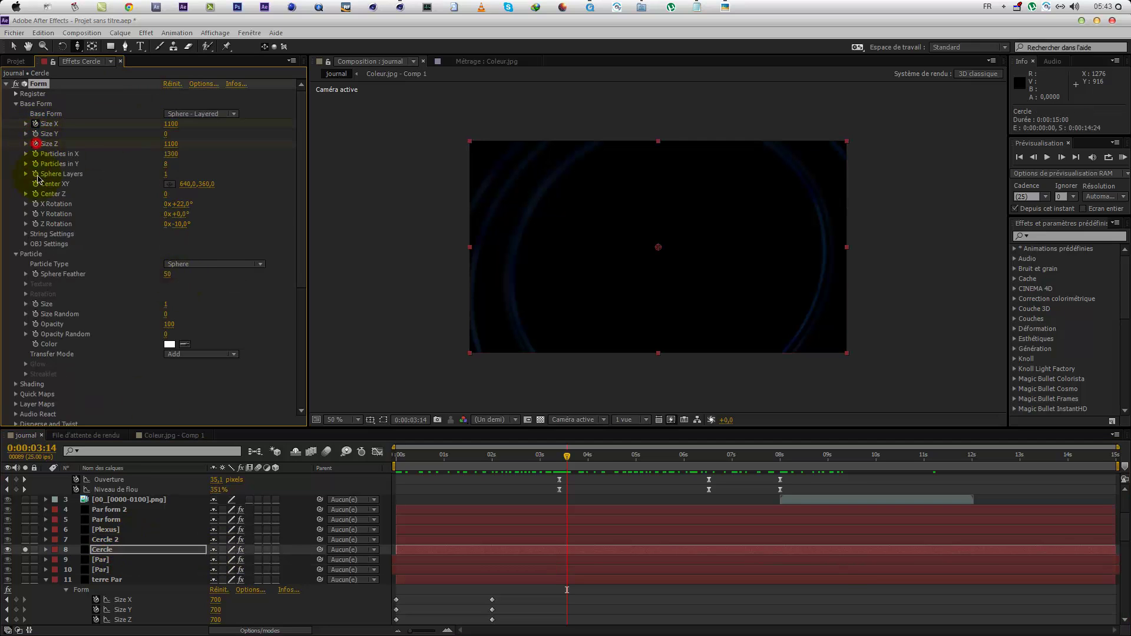
# Step: Start keyframing Cercle's Fractal Field Displace and its Disperse at 0:00:03:14
pyautogui.scroll(-2, 52, 221)
pyautogui.scroll(-10, 36, 155)
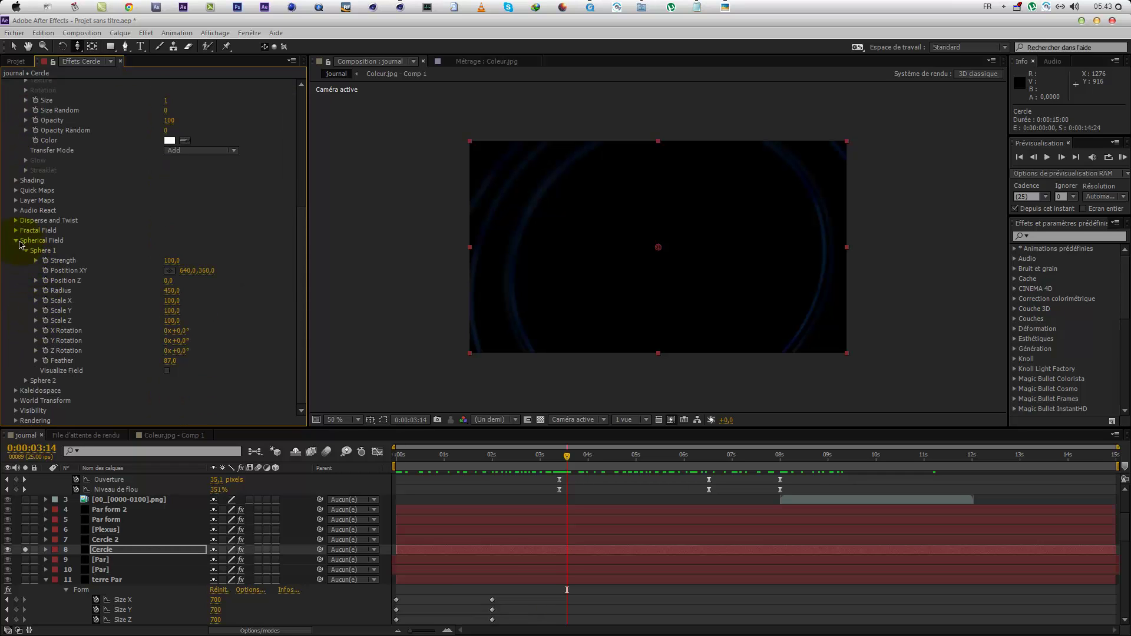
pyautogui.click(16, 231)
pyautogui.scroll(-2, 37, 276)
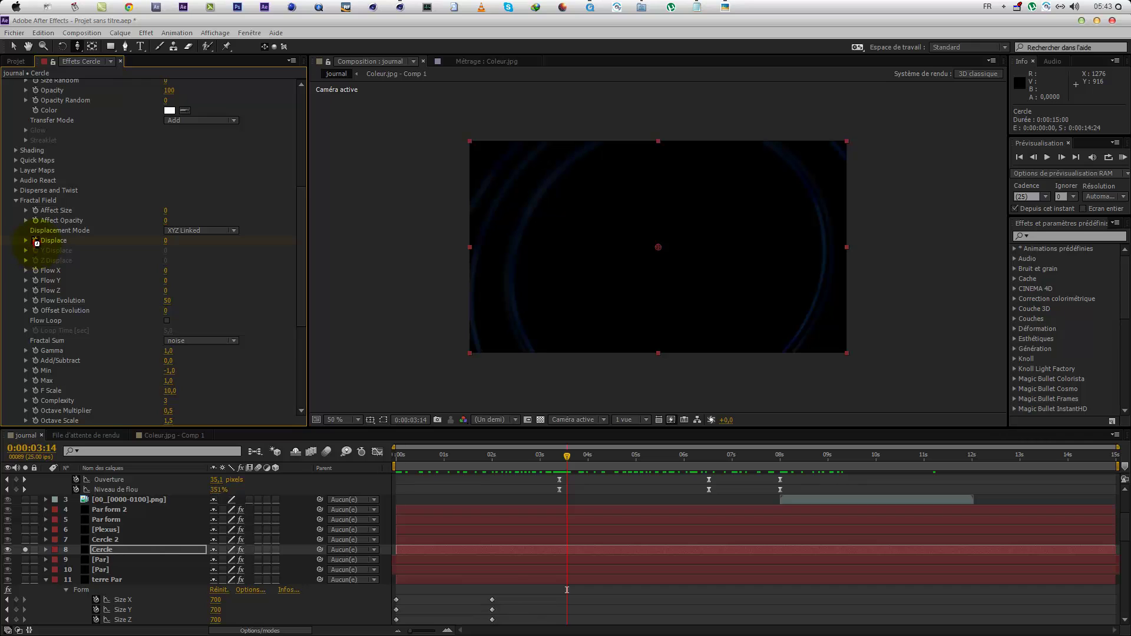
pyautogui.click(17, 191)
pyautogui.click(36, 200)
# Step: Keyframe Cercle's Displace at 194 at 0:00:01:21 and its Disperse at 90 at 0:00:00:17
pyautogui.moveTo(528, 465); pyautogui.dragTo(492, 469)
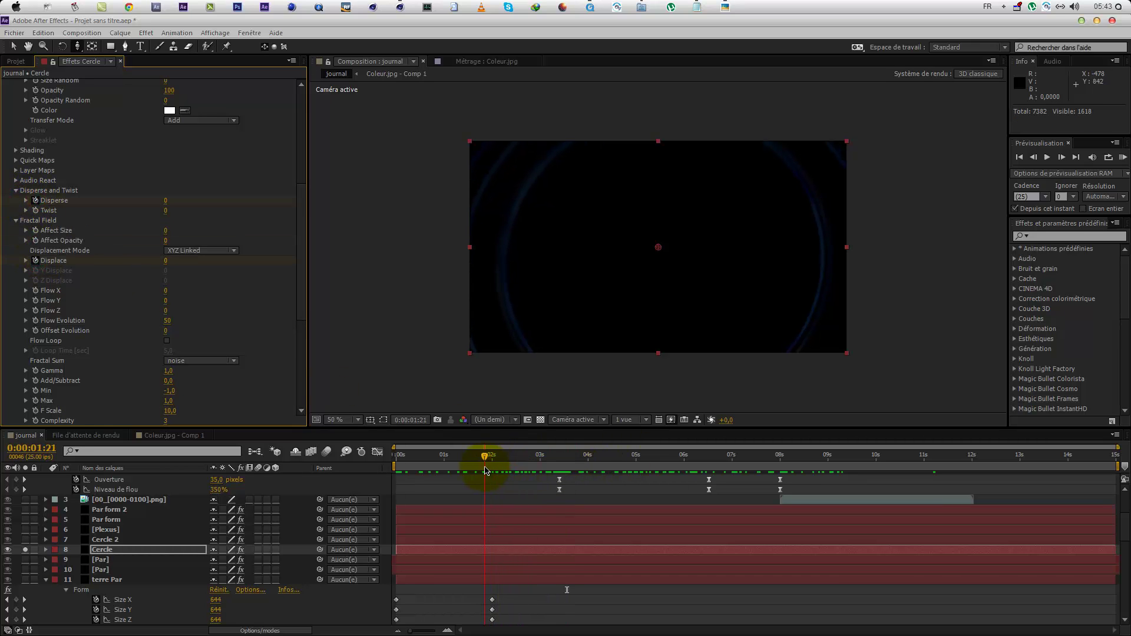
pyautogui.moveTo(165, 260); pyautogui.dragTo(285, 265)
pyautogui.moveTo(465, 468); pyautogui.dragTo(422, 468)
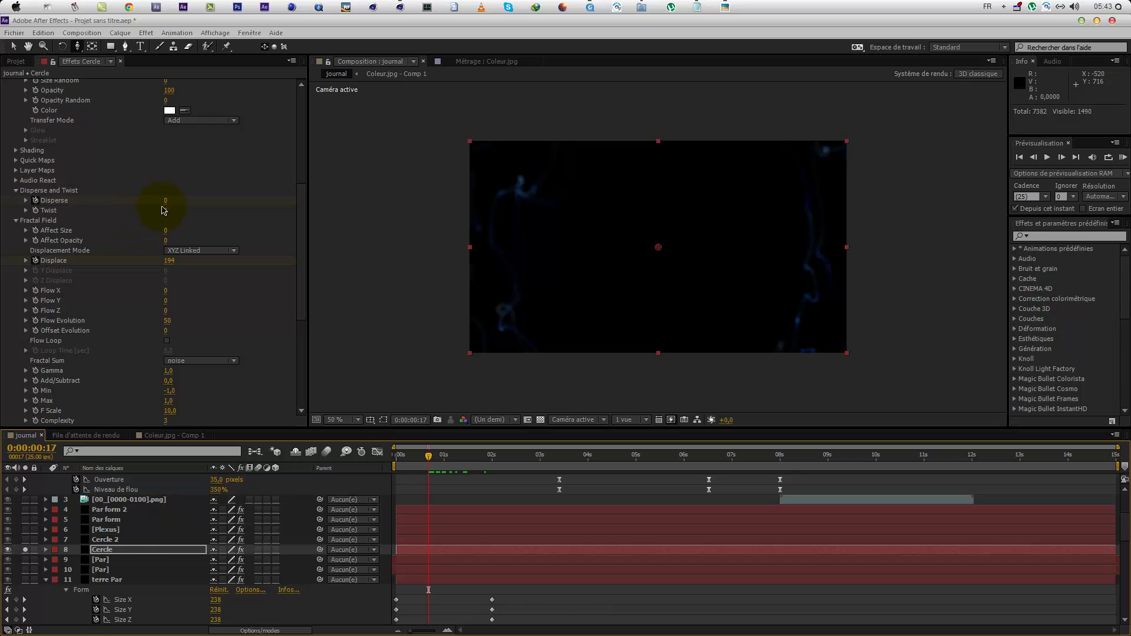
pyautogui.moveTo(175, 200); pyautogui.dragTo(218, 201)
# Step: Set Cercle's Size X and Size Z to 0 at 0:00:00:00 and scrub the ring's growth
pyautogui.moveTo(413, 457); pyautogui.dragTo(377, 461)
pyautogui.scroll(5, 153, 135)
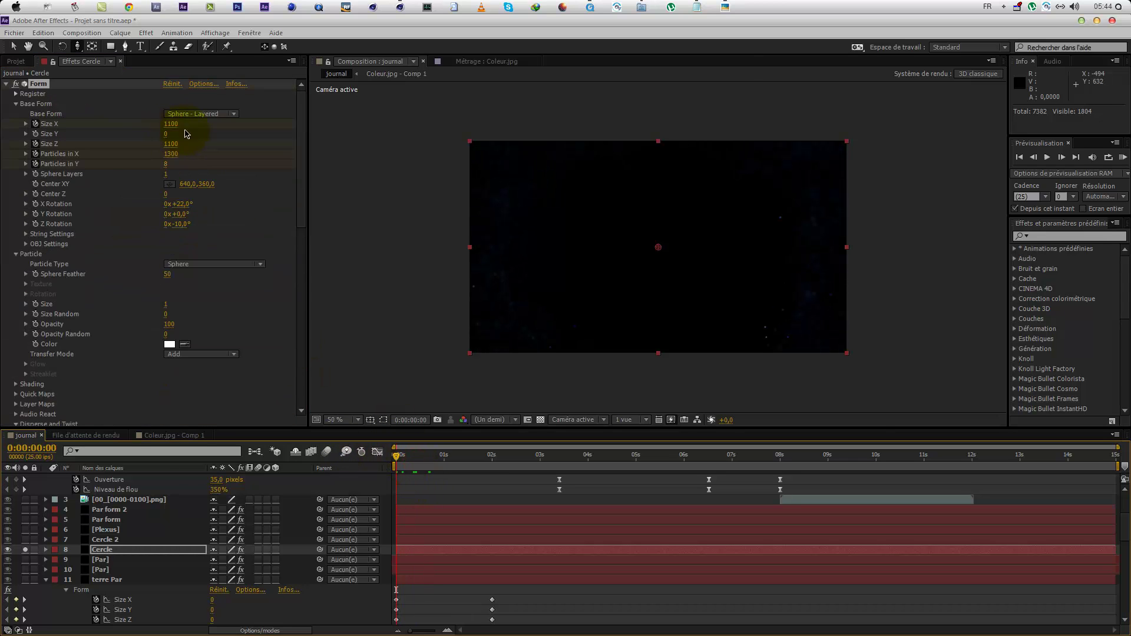
pyautogui.moveTo(174, 126); pyautogui.dragTo(169, 151)
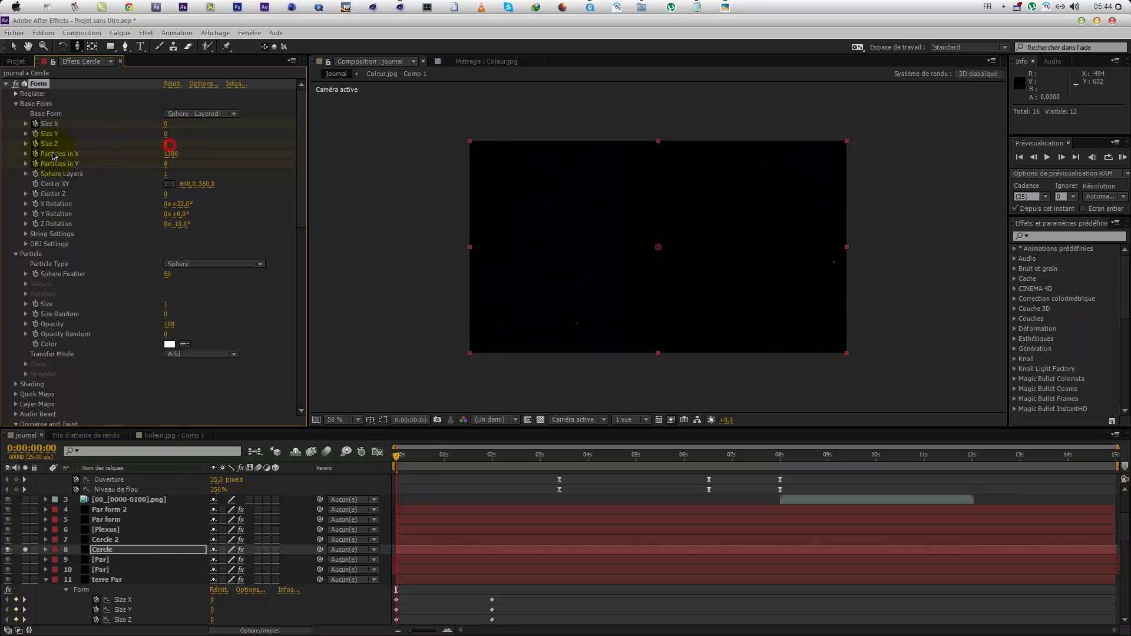
pyautogui.moveTo(418, 459); pyautogui.dragTo(467, 492)
# Step: Reveal Cercle's keyframed properties, set Particles in X to 1 at 0:00:00:00 and scrub to 0:00:01:01
pyautogui.click(475, 550)
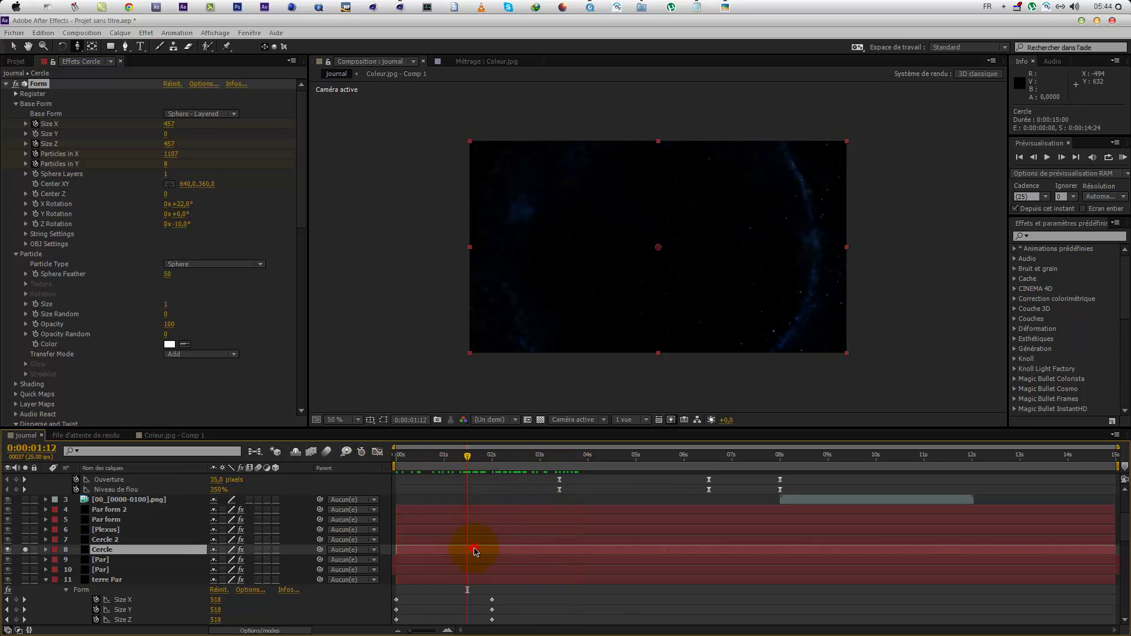
pyautogui.press('u')
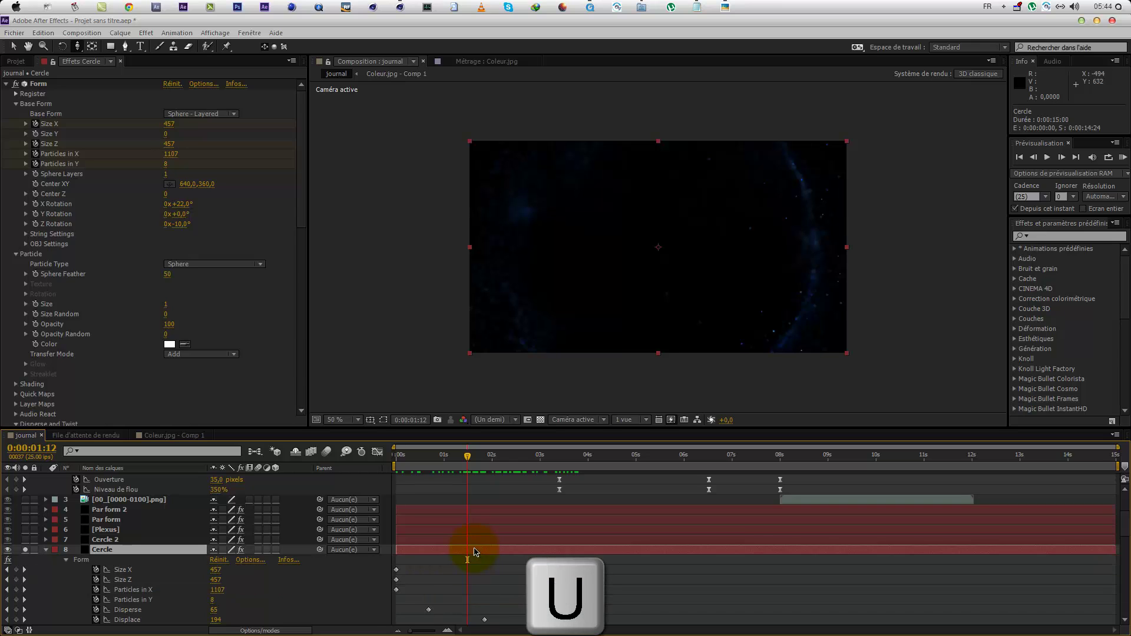
pyautogui.click(396, 454)
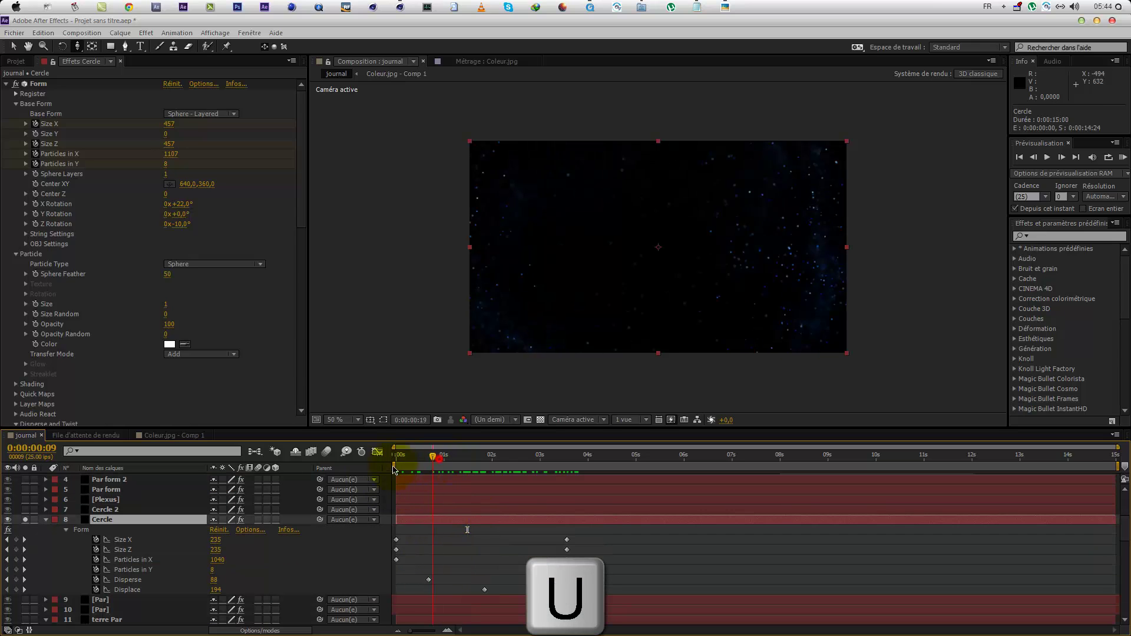
pyautogui.moveTo(218, 559); pyautogui.dragTo(171, 563)
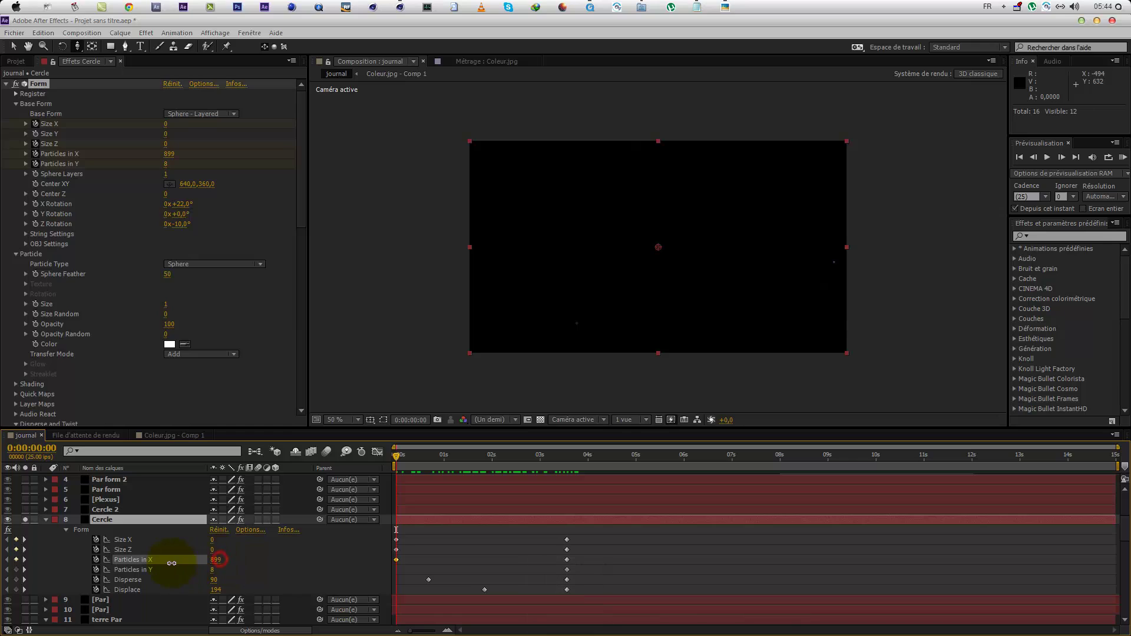
pyautogui.moveTo(2, 568); pyautogui.dragTo(1, 569)
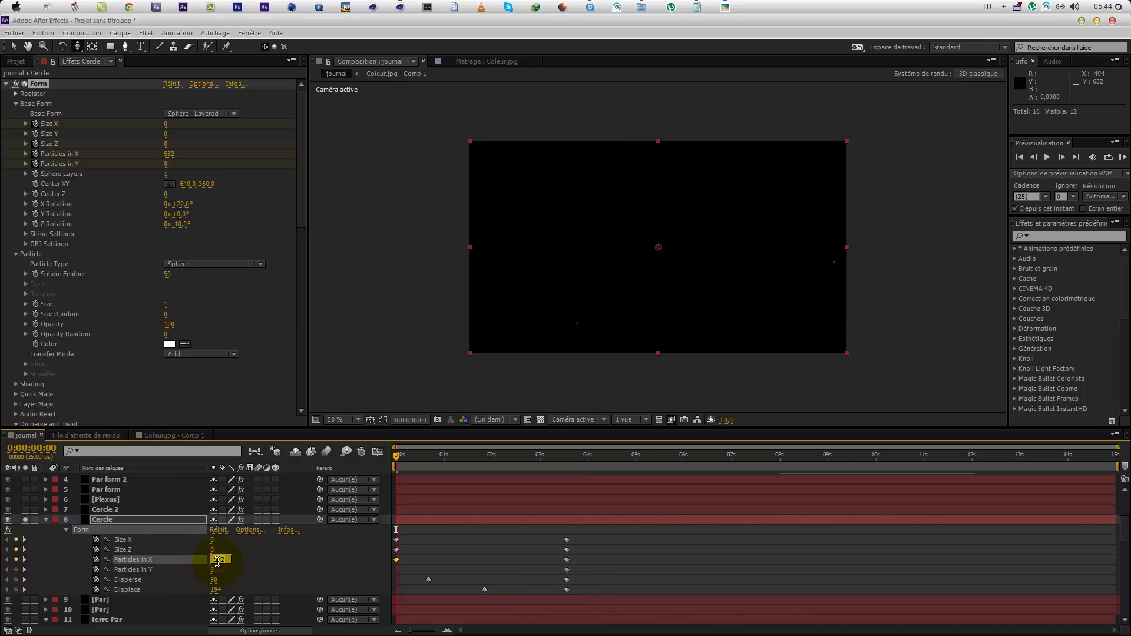
pyautogui.write('0')
pyautogui.click(252, 570)
pyautogui.moveTo(406, 463); pyautogui.dragTo(446, 494)
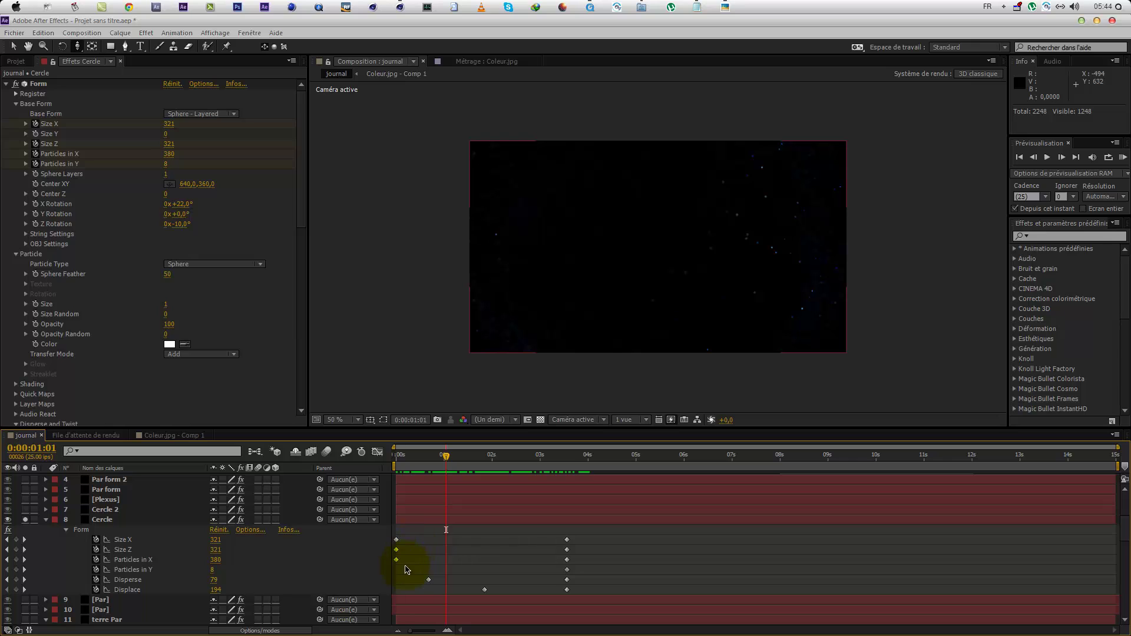
# Step: Change Cercle's Disperse keyframe at 0:00:00:17 to -36 and scrub the ring to 0:00:02:24
pyautogui.click(7, 579)
pyautogui.moveTo(214, 579); pyautogui.dragTo(187, 584)
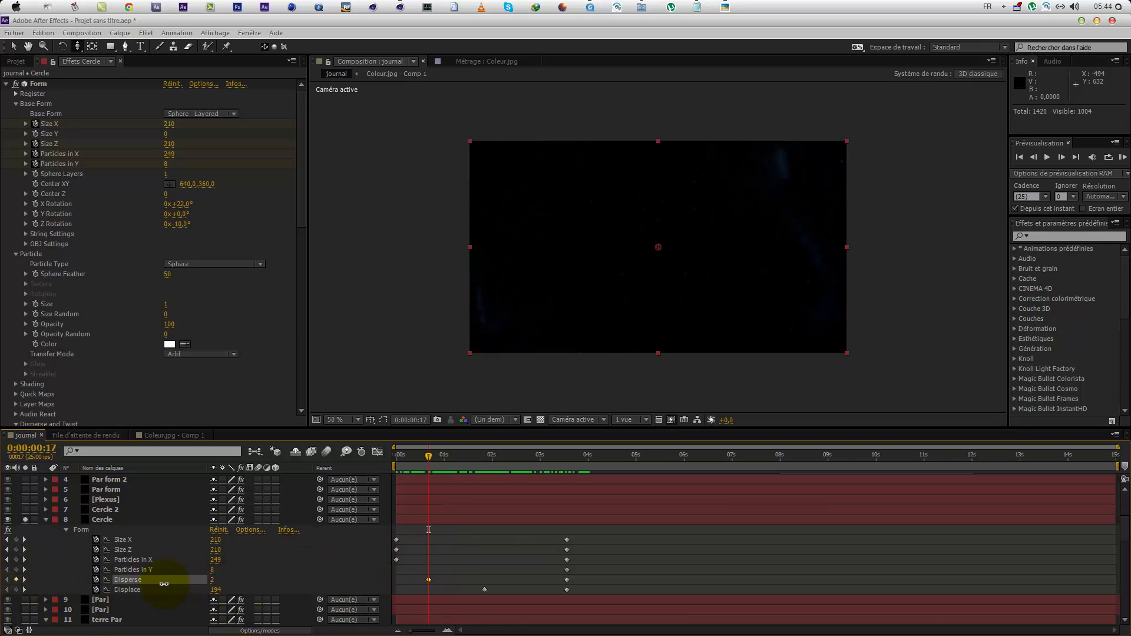
pyautogui.moveTo(431, 470); pyautogui.dragTo(538, 465)
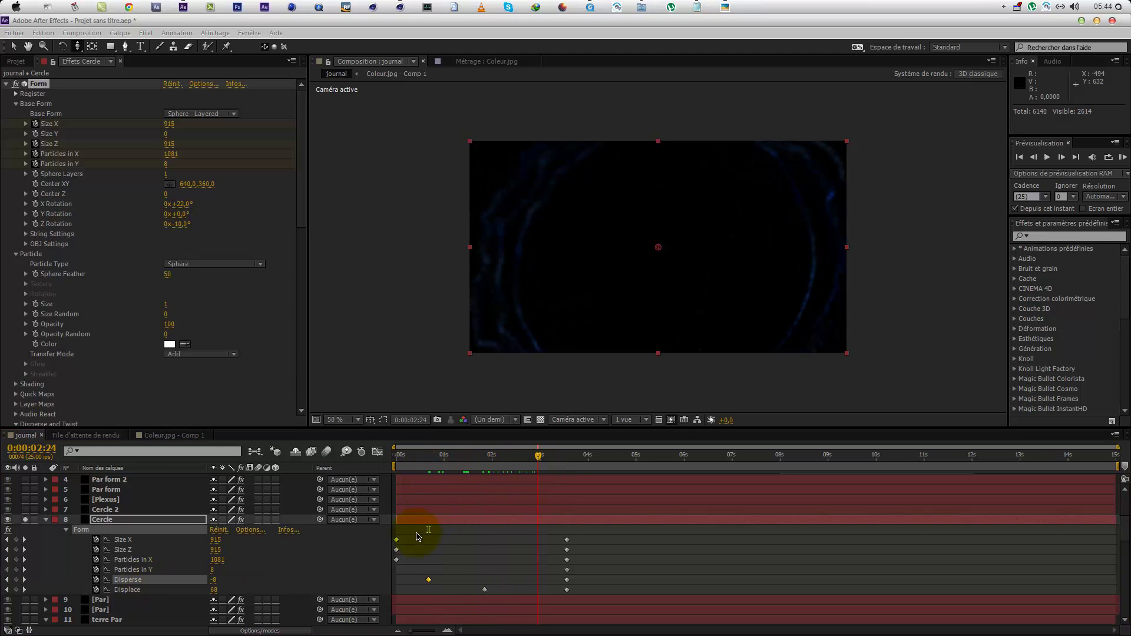
# Step: Try a Displace of 796 at Cercle's 0:00:01:21 keyframe and preview the animation from the start
pyautogui.click(11, 592)
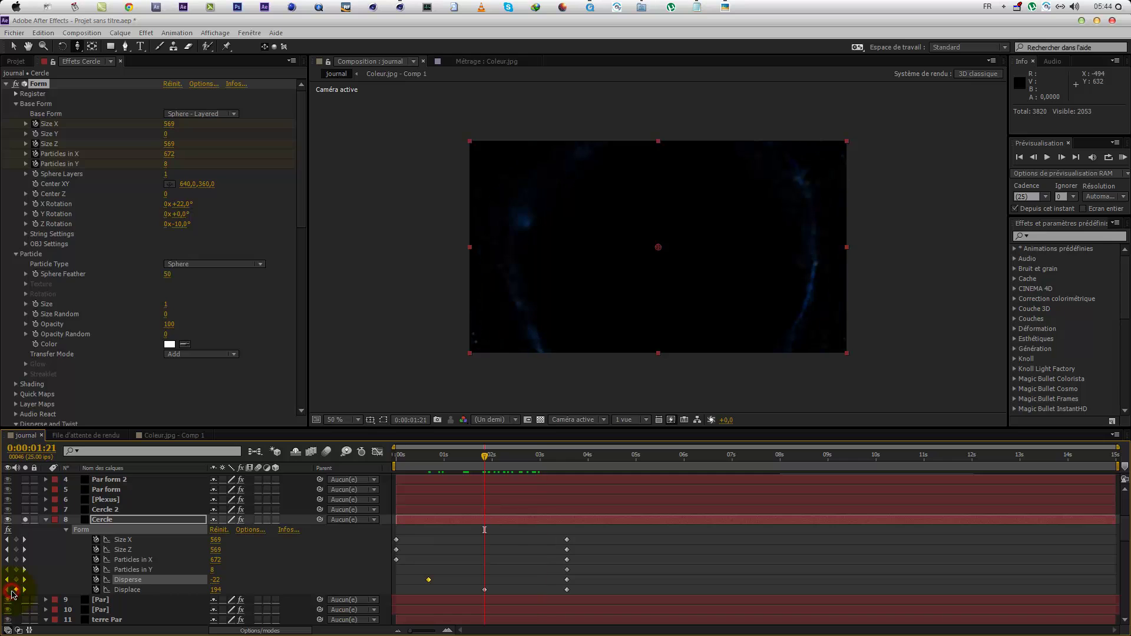
pyautogui.moveTo(224, 588); pyautogui.dragTo(289, 588)
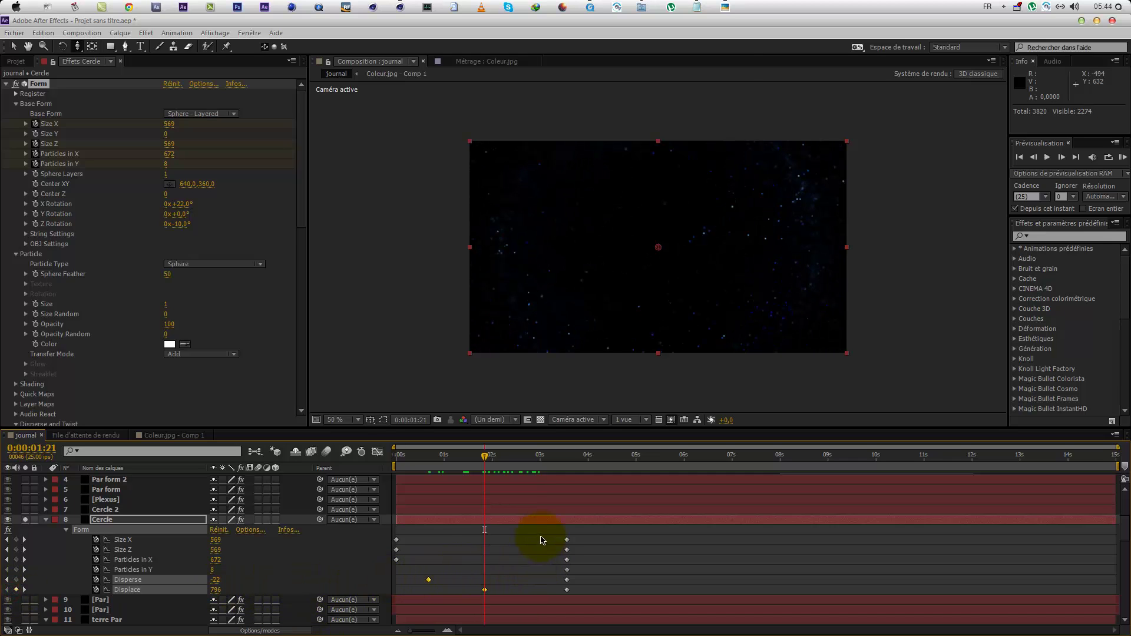
pyautogui.moveTo(456, 462); pyautogui.dragTo(501, 478)
pyautogui.press('Home')
pyautogui.press('KP_0')
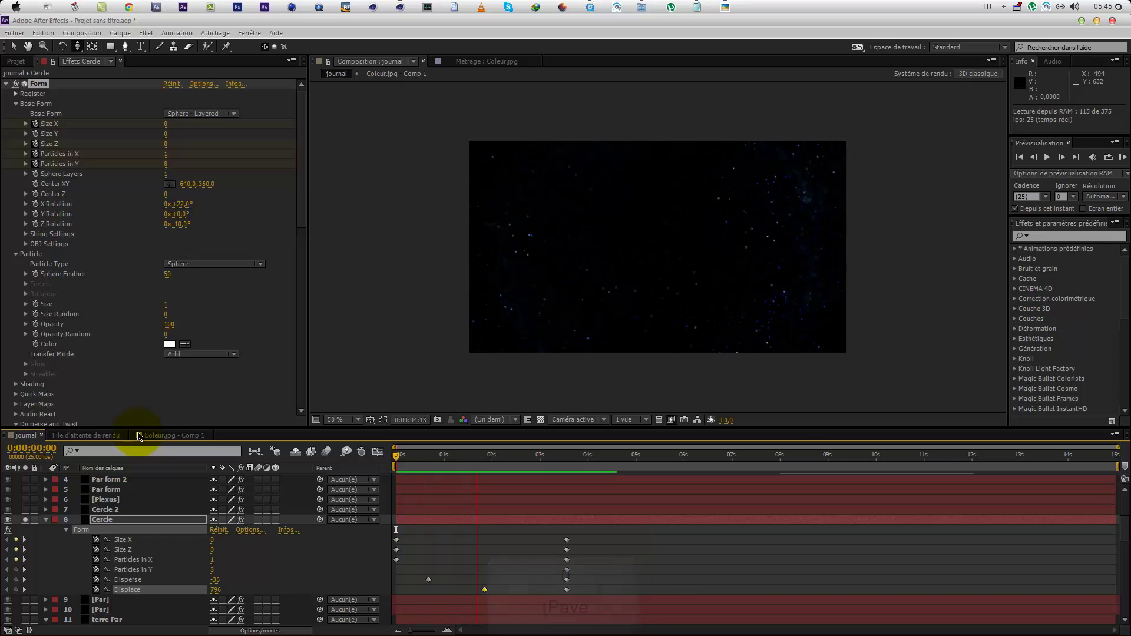
pyautogui.click(400, 465)
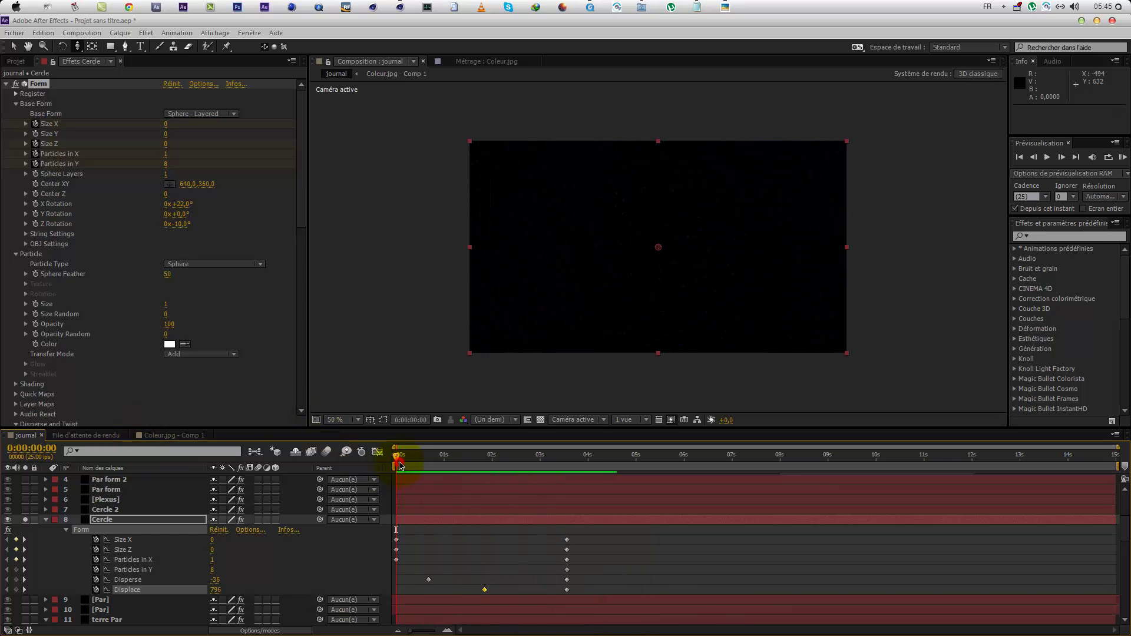
# Step: Try a Fractal Field Flow Evolution of 20 for Cercle and scrub through the ring's formation
pyautogui.scroll(-5, 170, 371)
pyautogui.click(167, 346)
pyautogui.write('20')
pyautogui.click(230, 341)
pyautogui.moveTo(416, 466); pyautogui.dragTo(546, 474)
# Step: Set Cercle's Displace to 200 at the 0:00:01:21 keyframe and its Flow Evolution to 40, scrubbing to 0:00:06:09
pyautogui.click(8, 590)
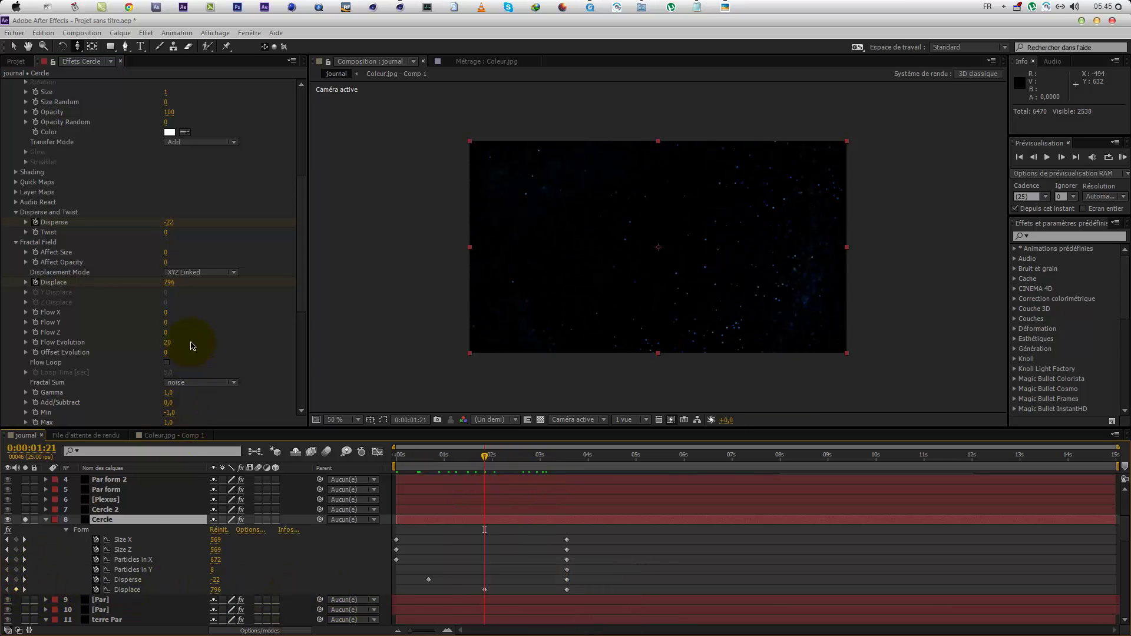
pyautogui.click(169, 283)
pyautogui.write('200')
pyautogui.click(170, 342)
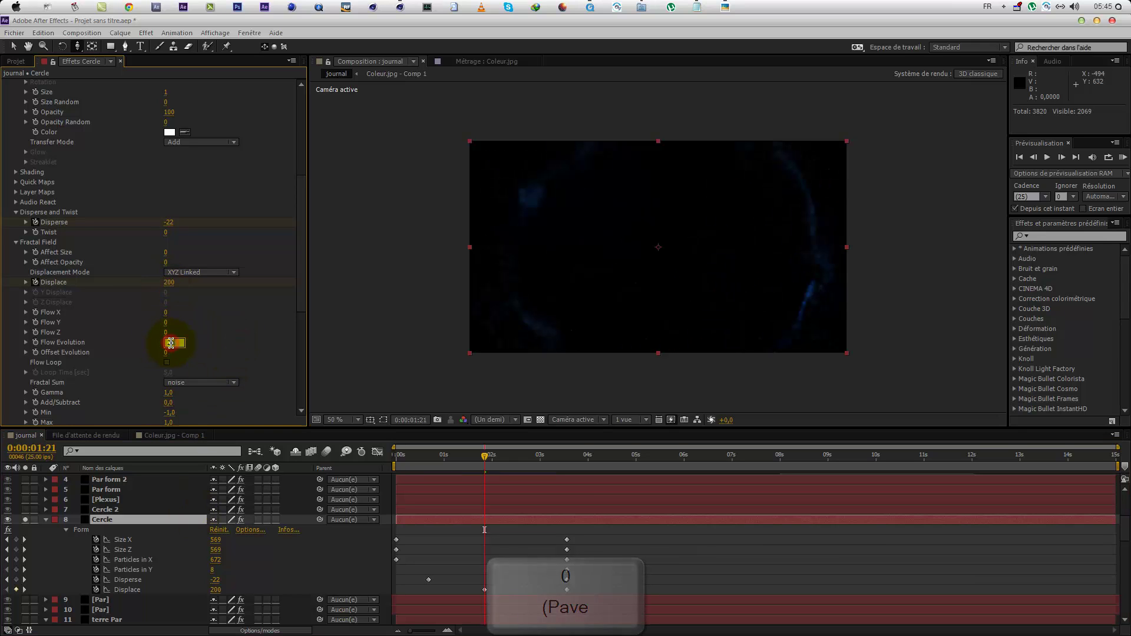
pyautogui.write('40')
pyautogui.click(227, 341)
pyautogui.click(425, 469)
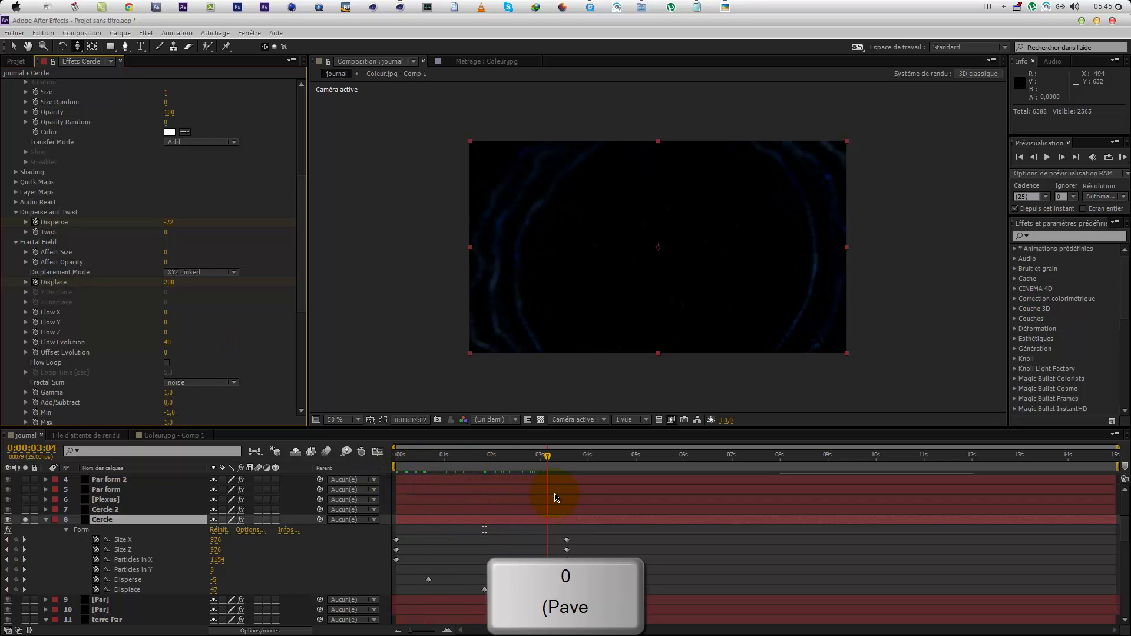
pyautogui.moveTo(564, 520); pyautogui.dragTo(702, 531)
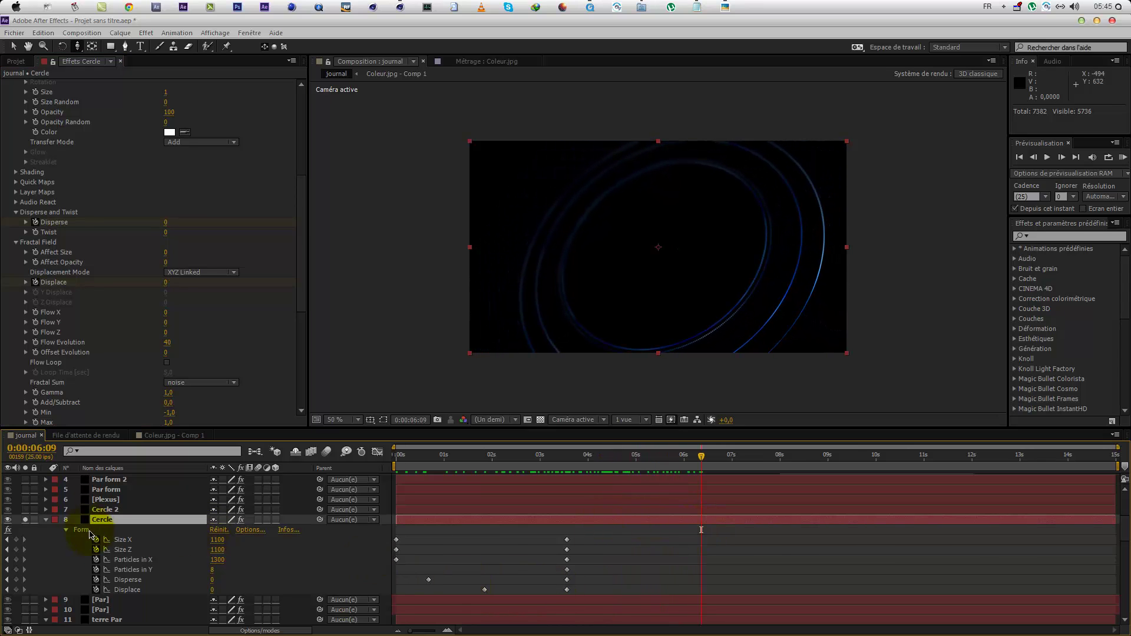
# Step: Copy all of Cercle's Form keyframes, turn off its solo and paste them onto Cercle 2 at 0:00:01:00
pyautogui.moveTo(360, 513); pyautogui.dragTo(370, 535)
pyautogui.hotkey('ctrl', 'c')
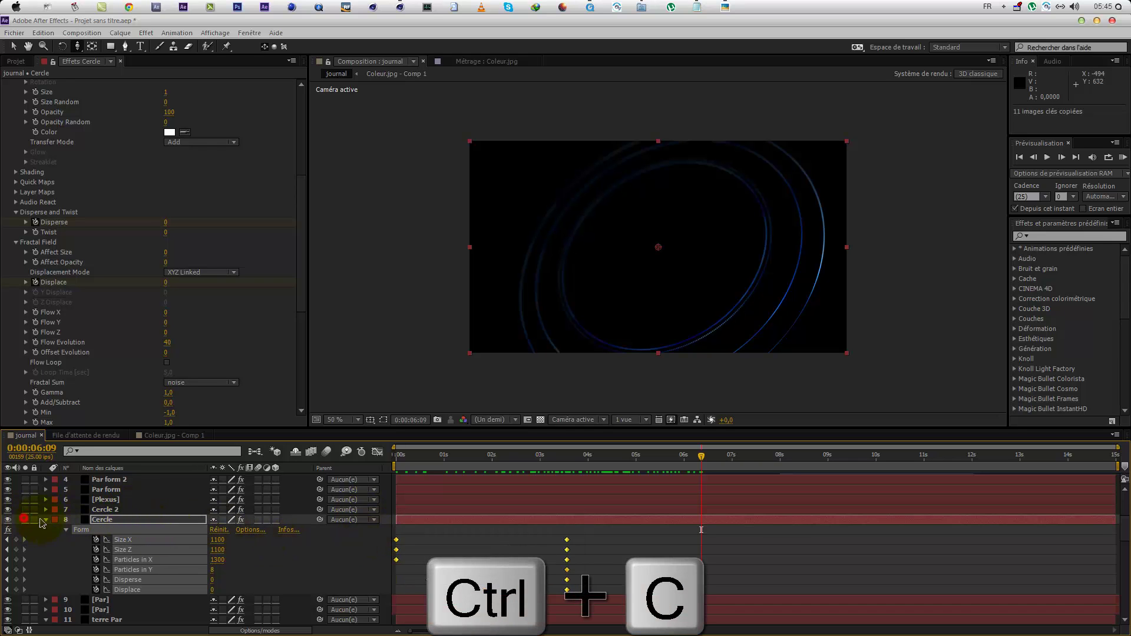
pyautogui.click(115, 509)
pyautogui.click(444, 463)
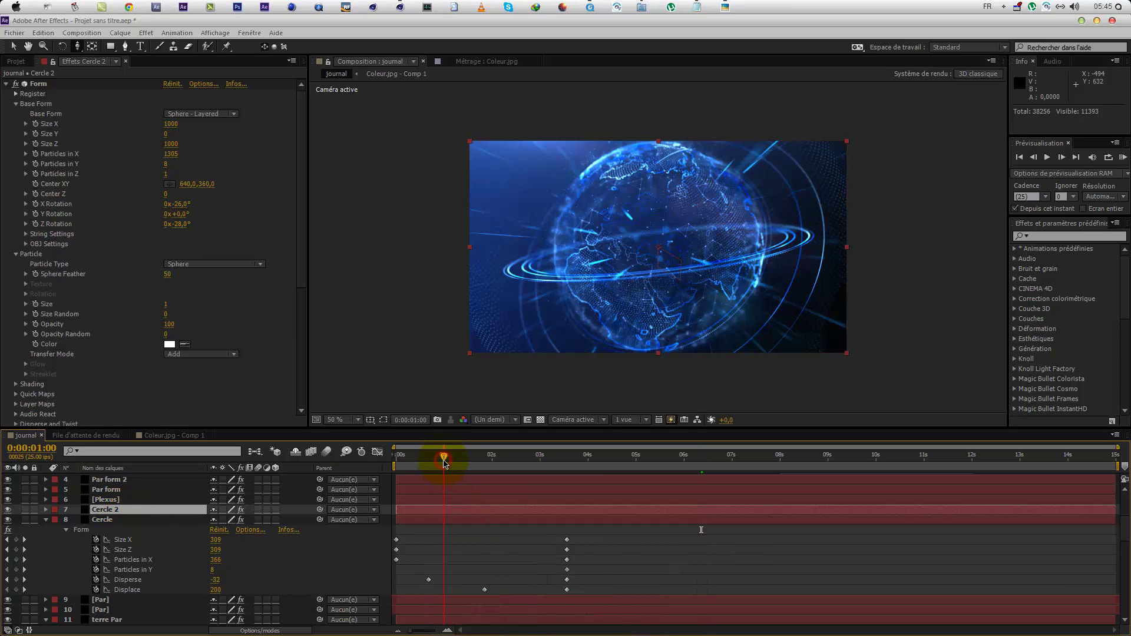
pyautogui.click(436, 511)
pyautogui.hotkey('ctrl', 'v')
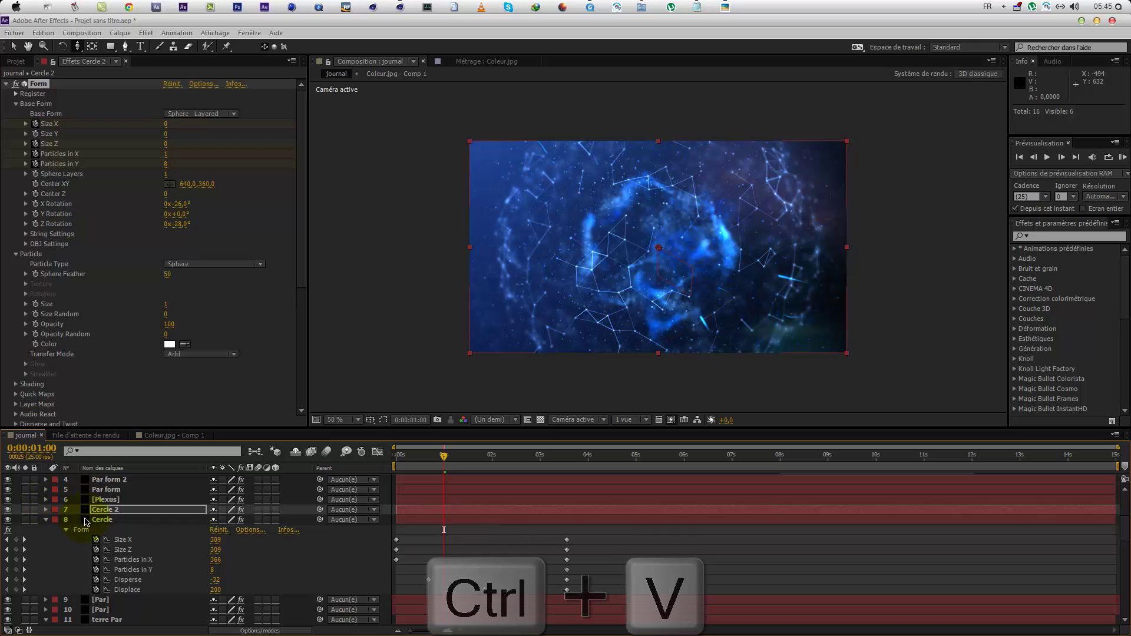
# Step: Reveal Cercle 2's keyframes, solo the layer and scrub through its ring animation to 0:00:05:23
pyautogui.press('u')
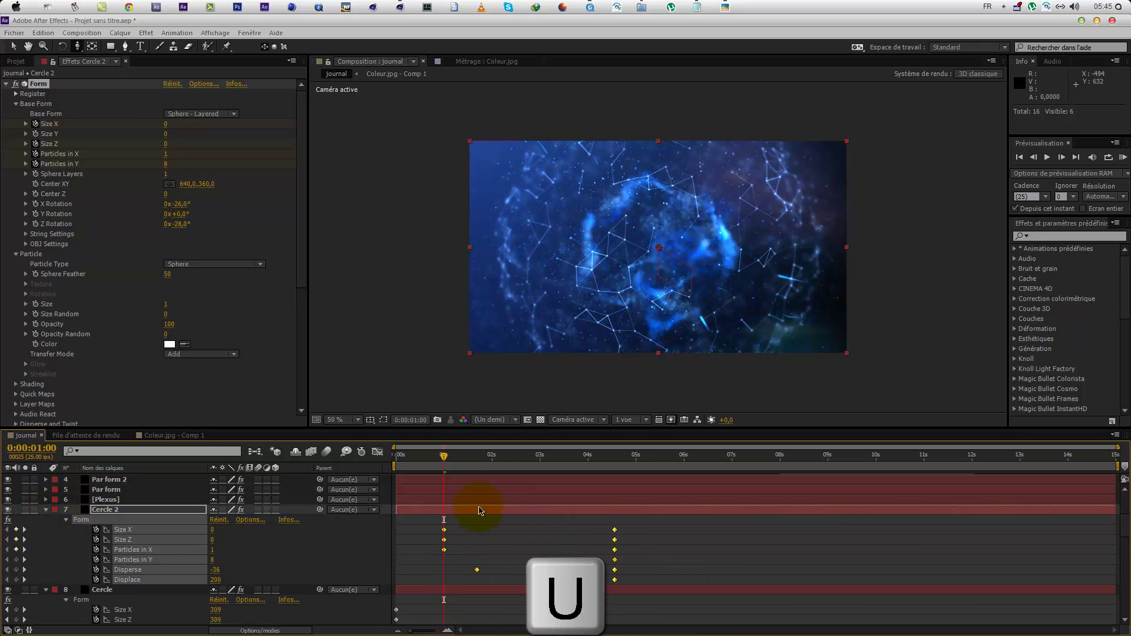
pyautogui.click(25, 510)
pyautogui.moveTo(454, 468); pyautogui.dragTo(680, 501)
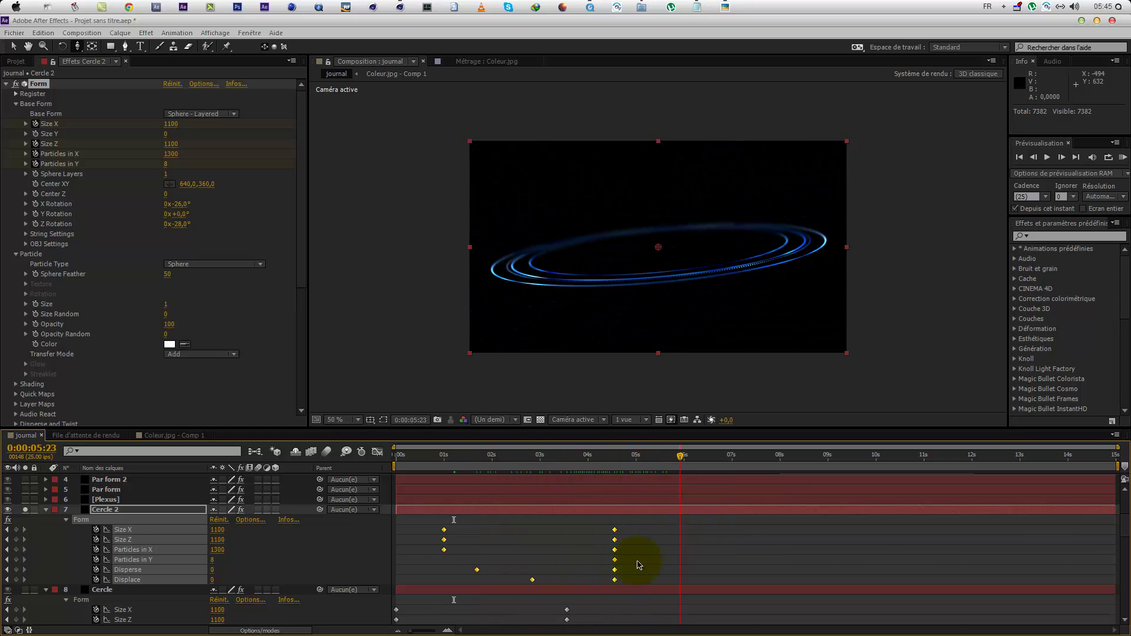
# Step: Collapse the expanded properties of Cercle 2, Cercle and the other open layers in the timeline
pyautogui.click(46, 511)
pyautogui.click(48, 520)
pyautogui.click(46, 506)
pyautogui.click(46, 549)
pyautogui.click(47, 559)
pyautogui.click(45, 569)
pyautogui.click(46, 580)
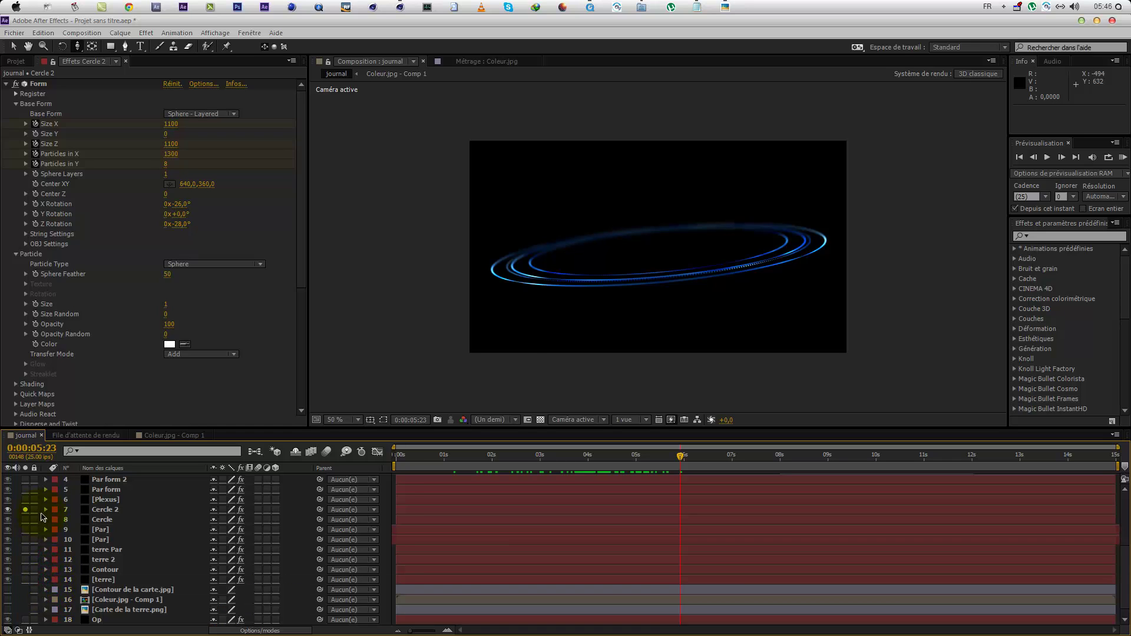
# Step: Solo Plexus instead of Cercle 2 and add a Noise Amplitude keyframe to it at 0:00:02:01
pyautogui.click(25, 510)
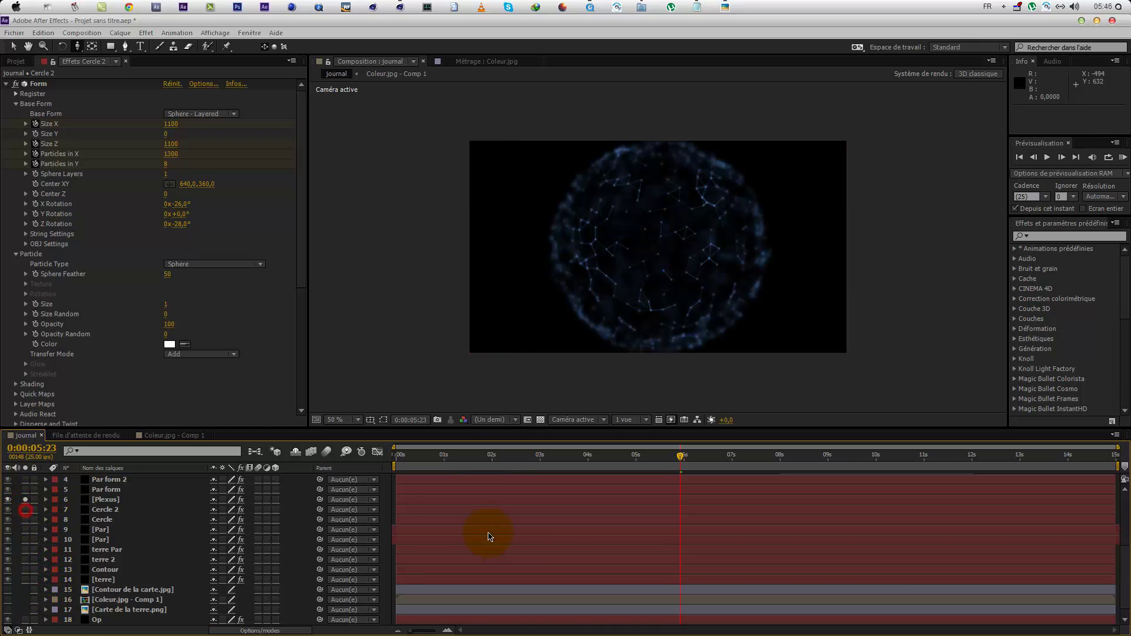
pyautogui.click(532, 450)
pyautogui.moveTo(493, 457); pyautogui.dragTo(493, 485)
pyautogui.click(144, 499)
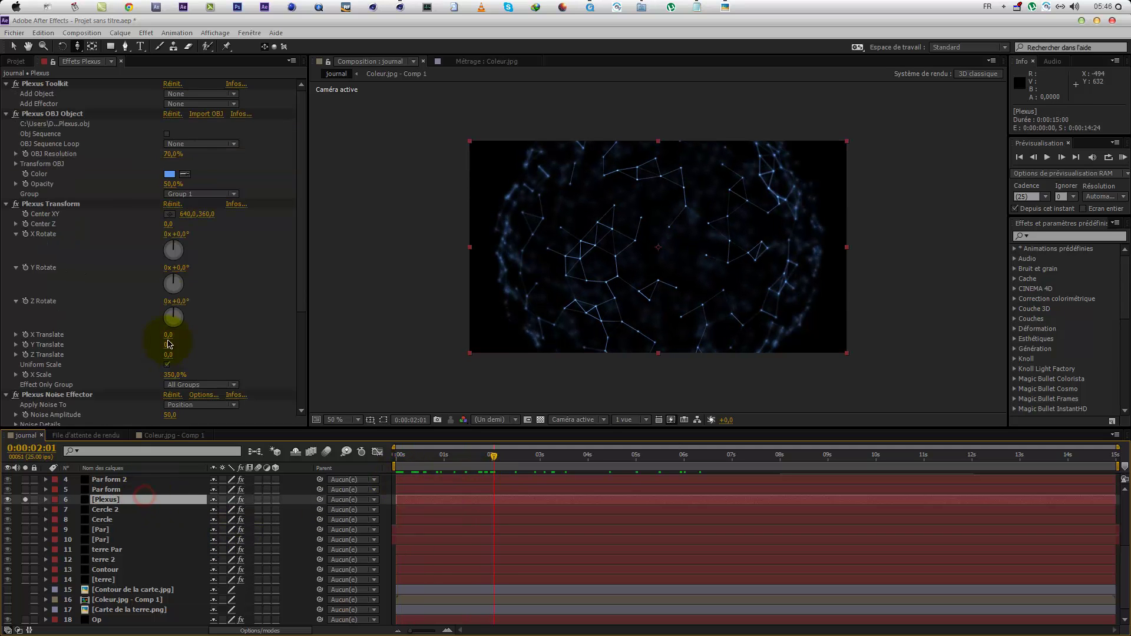
pyautogui.scroll(-4, 47, 356)
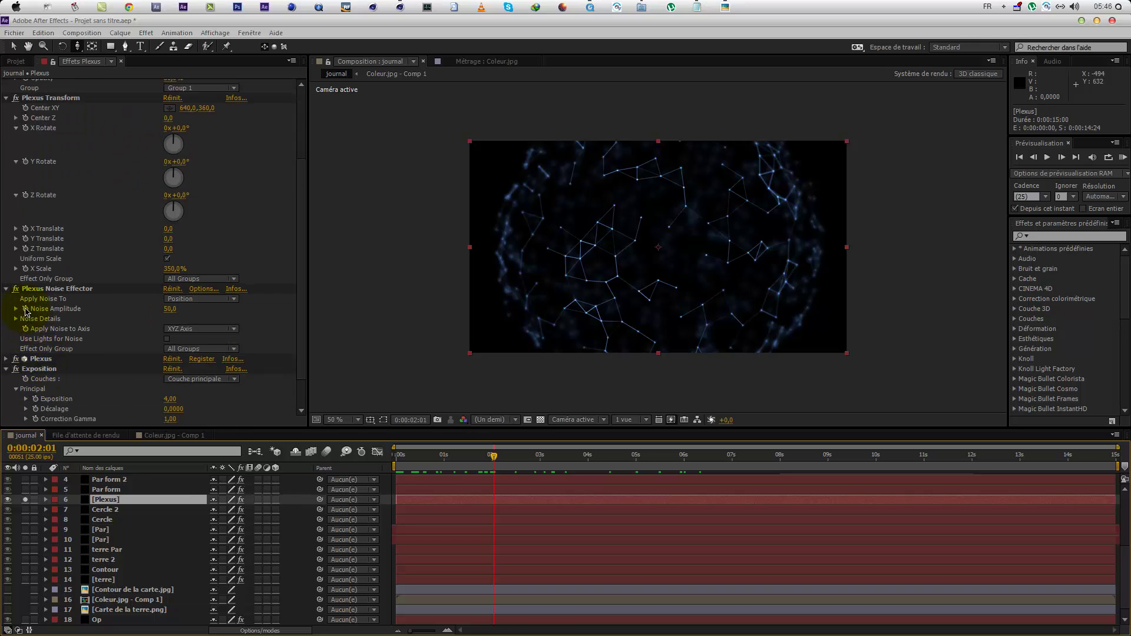
pyautogui.click(26, 312)
# Step: Set Plexus's Noise Amplitude to 904 at 0:00:00:04, scrub the start and reveal the layer's keyframes
pyautogui.click(403, 455)
pyautogui.click(255, 393)
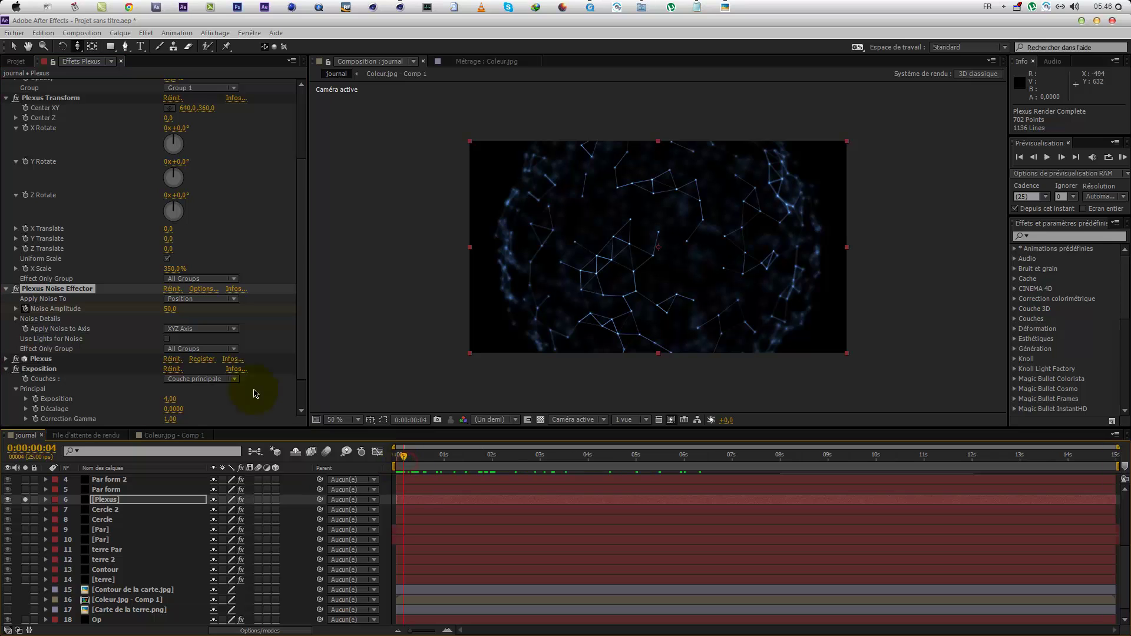
pyautogui.moveTo(247, 310); pyautogui.dragTo(677, 313)
pyautogui.moveTo(412, 462)
pyautogui.mouseDown()
pyautogui.moveTo(396, 462)
pyautogui.moveTo(518, 462)
pyautogui.moveTo(407, 471)
pyautogui.mouseUp()
pyautogui.click(409, 503)
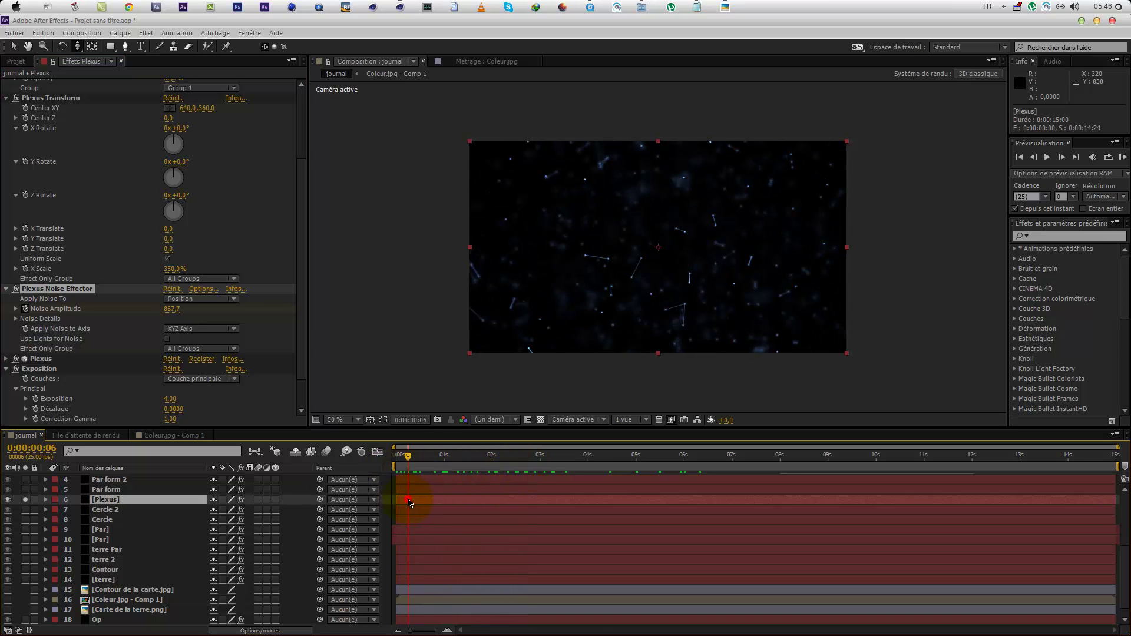
pyautogui.press('u')
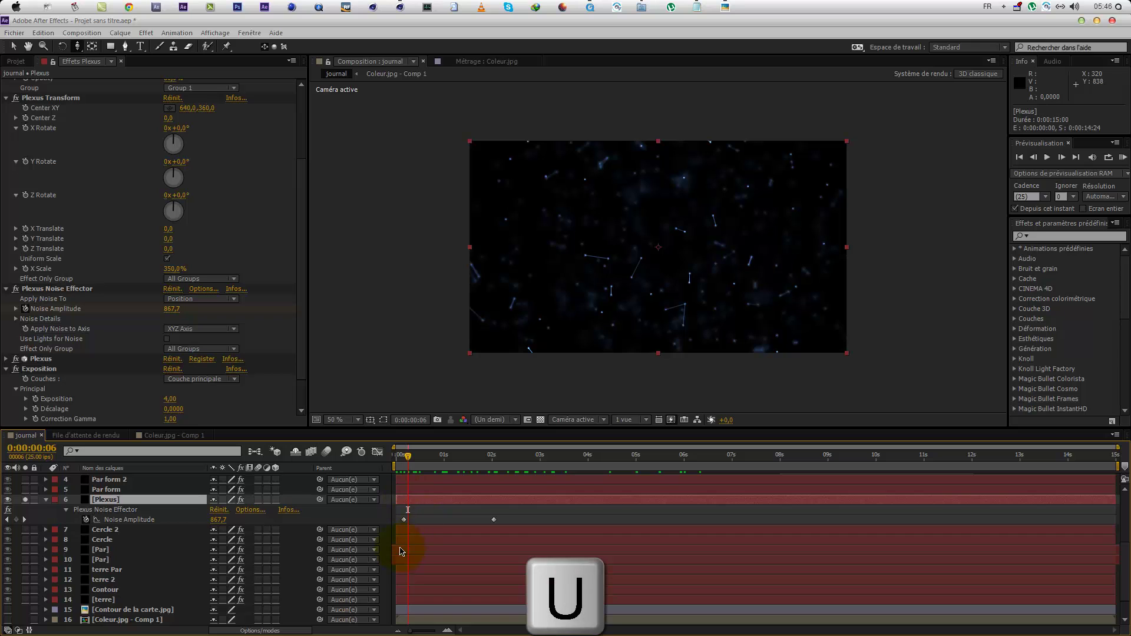
# Step: Add keyframes for Plexus's OBJ Resolution and X Scale at 0:00:02:01
pyautogui.click(21, 519)
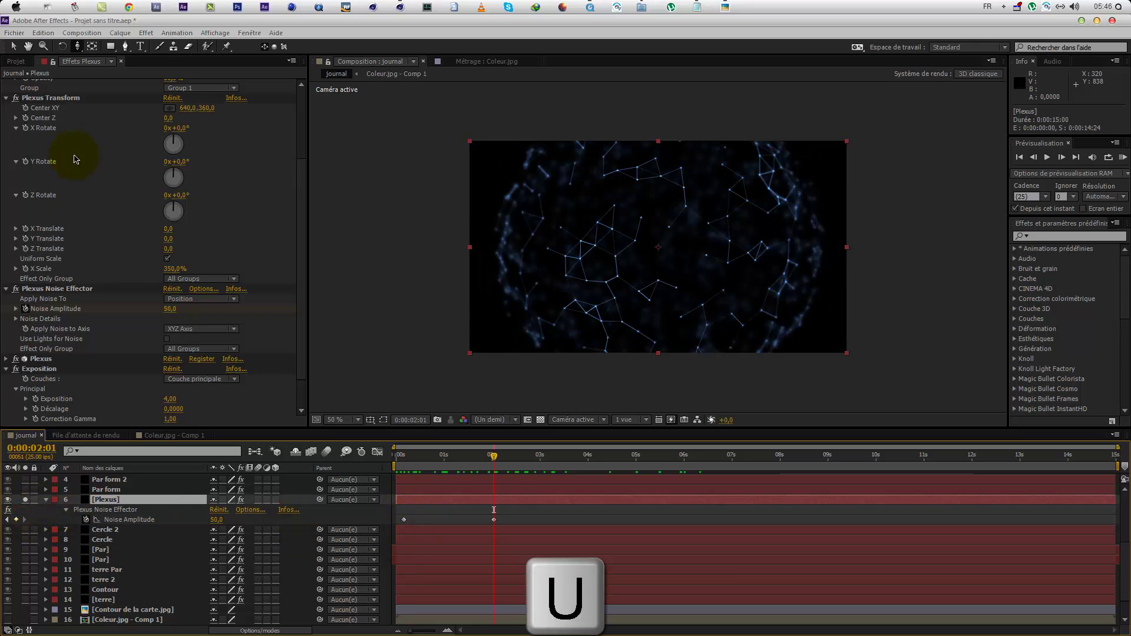
pyautogui.scroll(5, 76, 159)
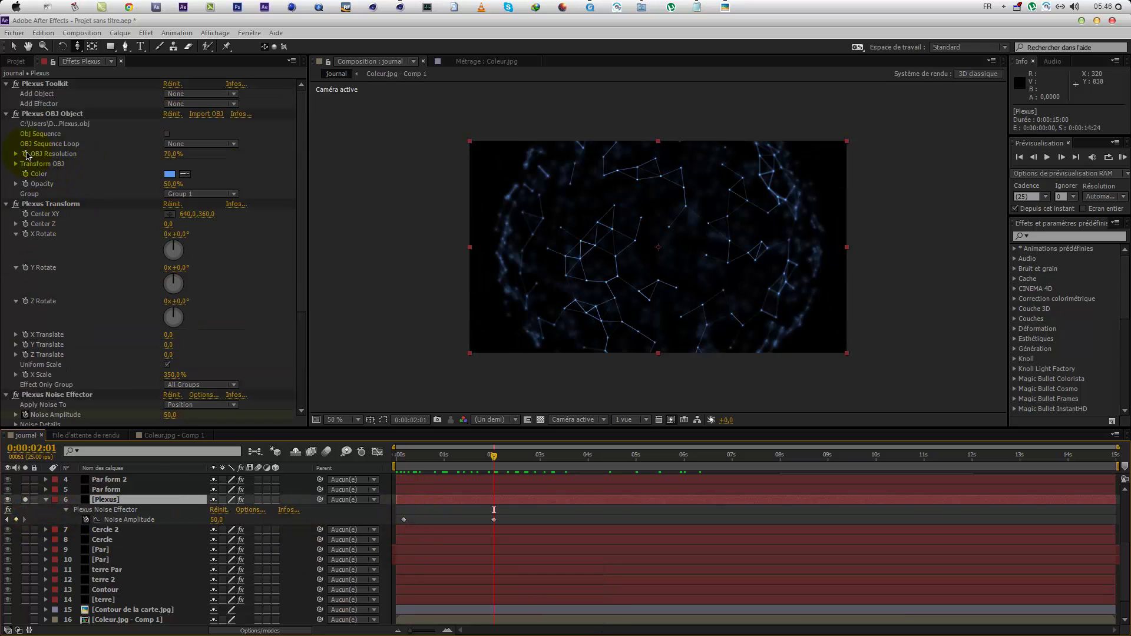
pyautogui.scroll(-4, 57, 313)
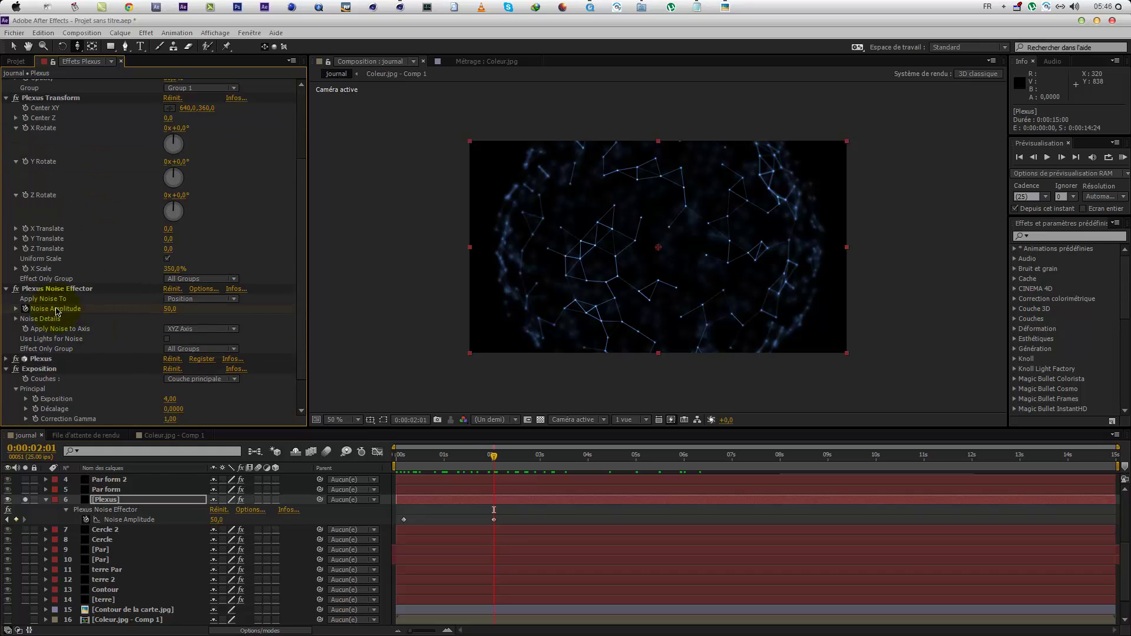
pyautogui.click(27, 269)
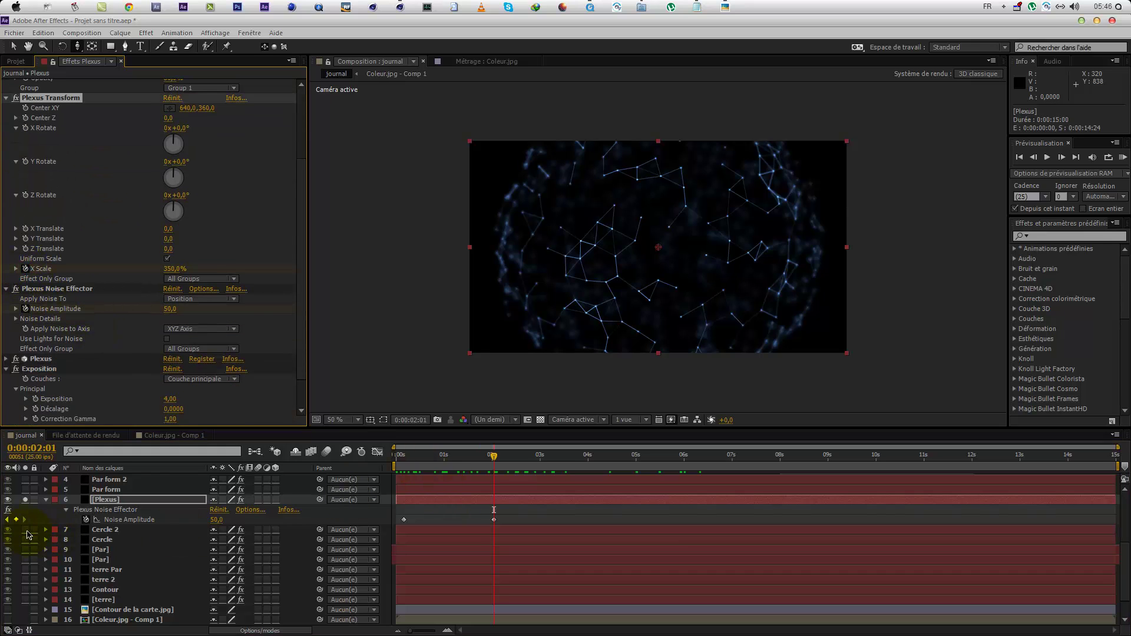
# Step: At 0:00:00:04, set Plexus's X Scale to 992% and its OBJ Resolution to 0%
pyautogui.click(8, 520)
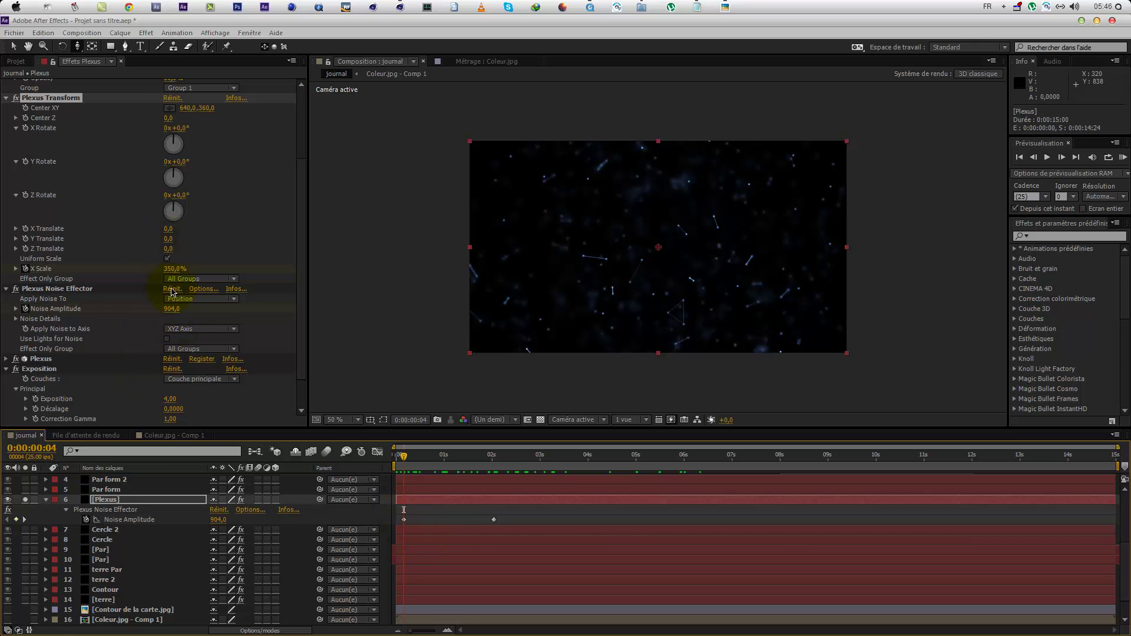
pyautogui.scroll(-2, 159, 312)
pyautogui.scroll(5, 169, 354)
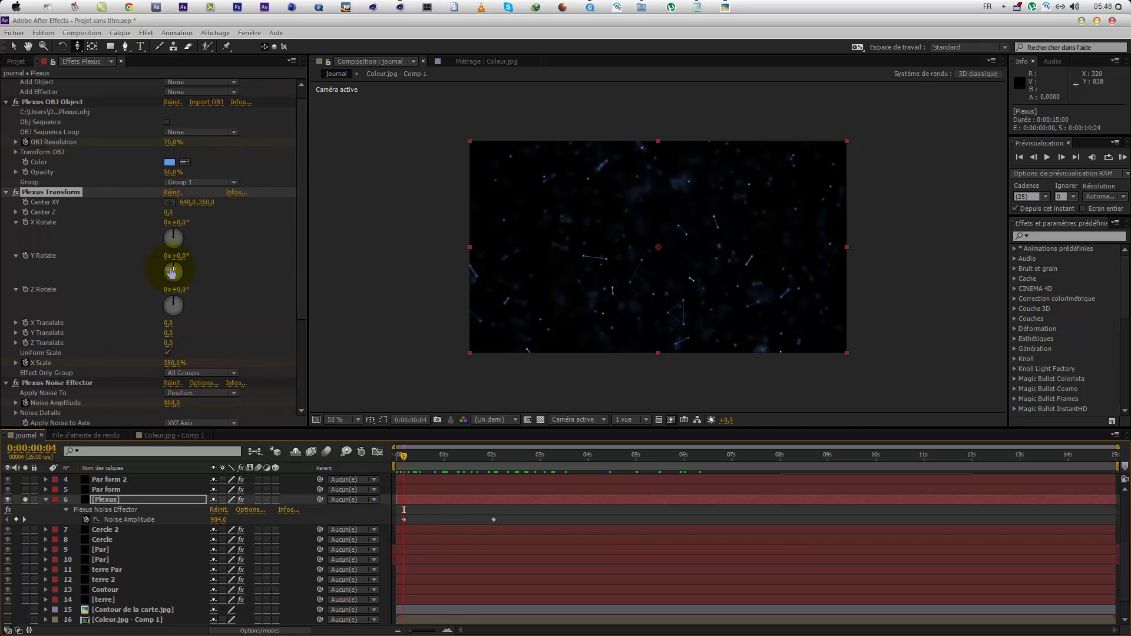
pyautogui.scroll(-1, 168, 398)
pyautogui.moveTo(174, 350); pyautogui.dragTo(563, 352)
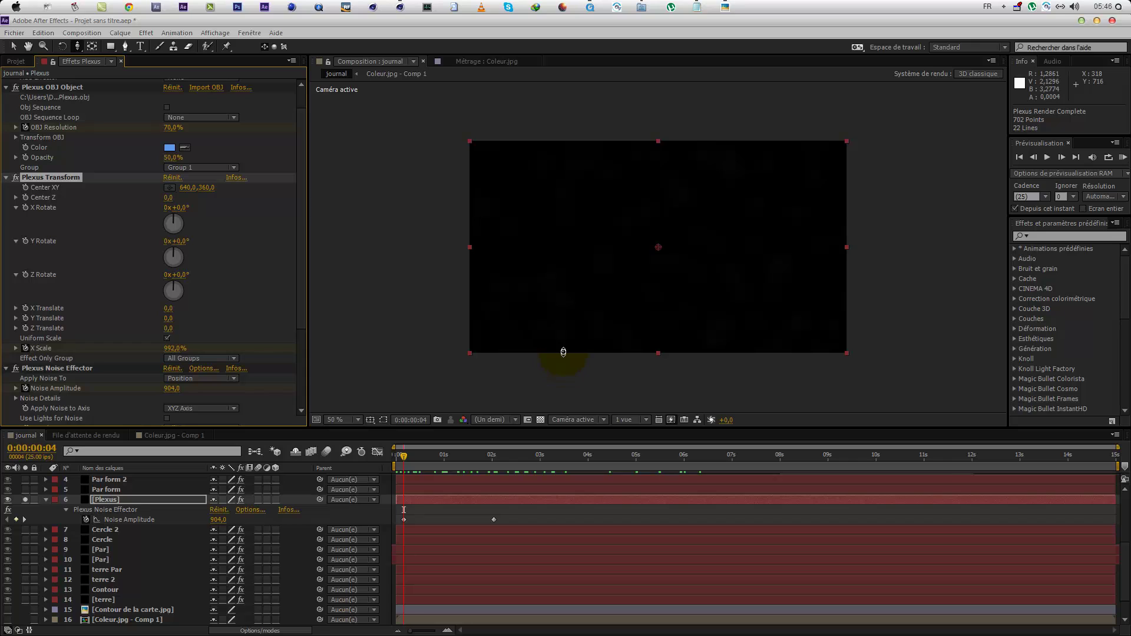
pyautogui.moveTo(174, 128); pyautogui.dragTo(158, 128)
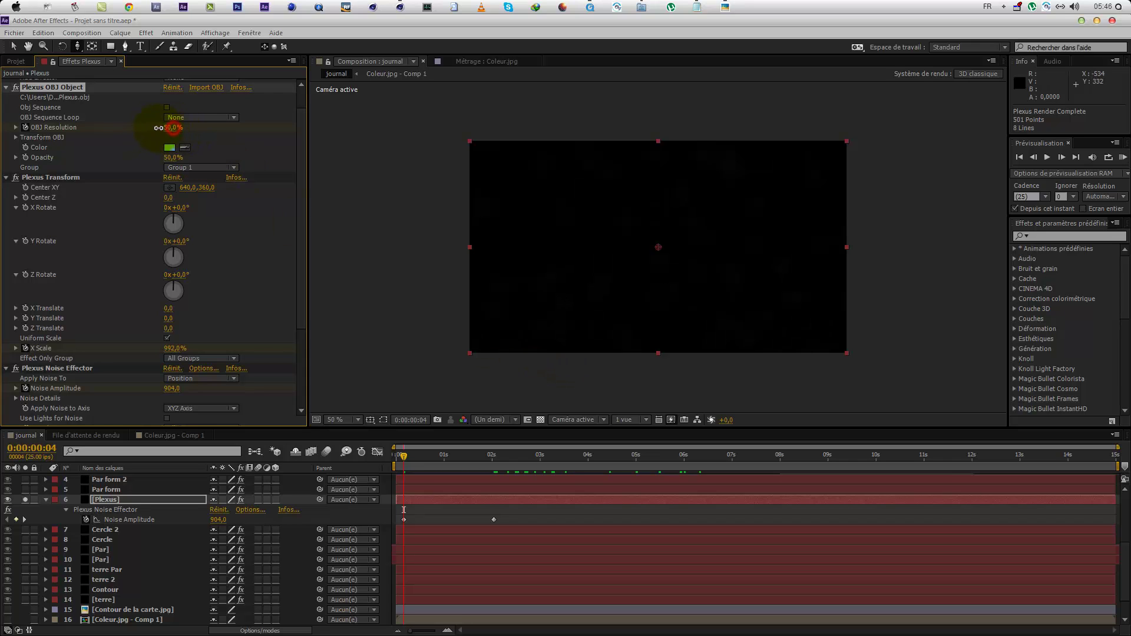
# Step: Move Plexus's three closing keyframes to just past the 4-second mark and preview the animation from the start
pyautogui.moveTo(420, 466); pyautogui.dragTo(518, 483)
pyautogui.click(491, 501)
pyautogui.press('u')
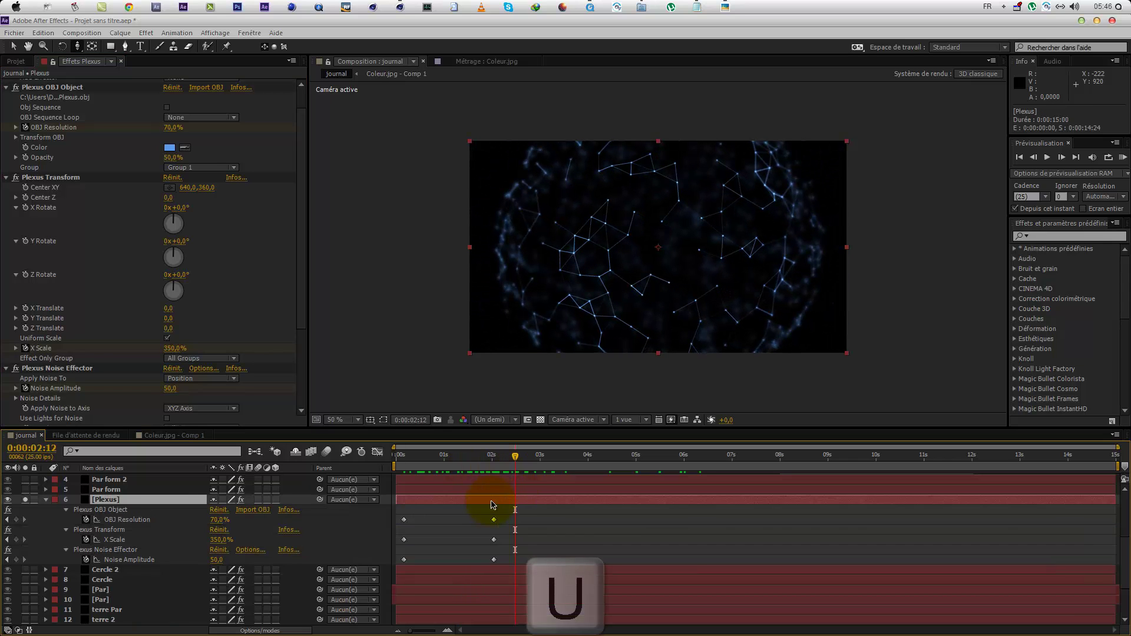
pyautogui.moveTo(494, 566); pyautogui.dragTo(606, 526)
pyautogui.moveTo(475, 464); pyautogui.dragTo(324, 476)
pyautogui.press('KP_0')
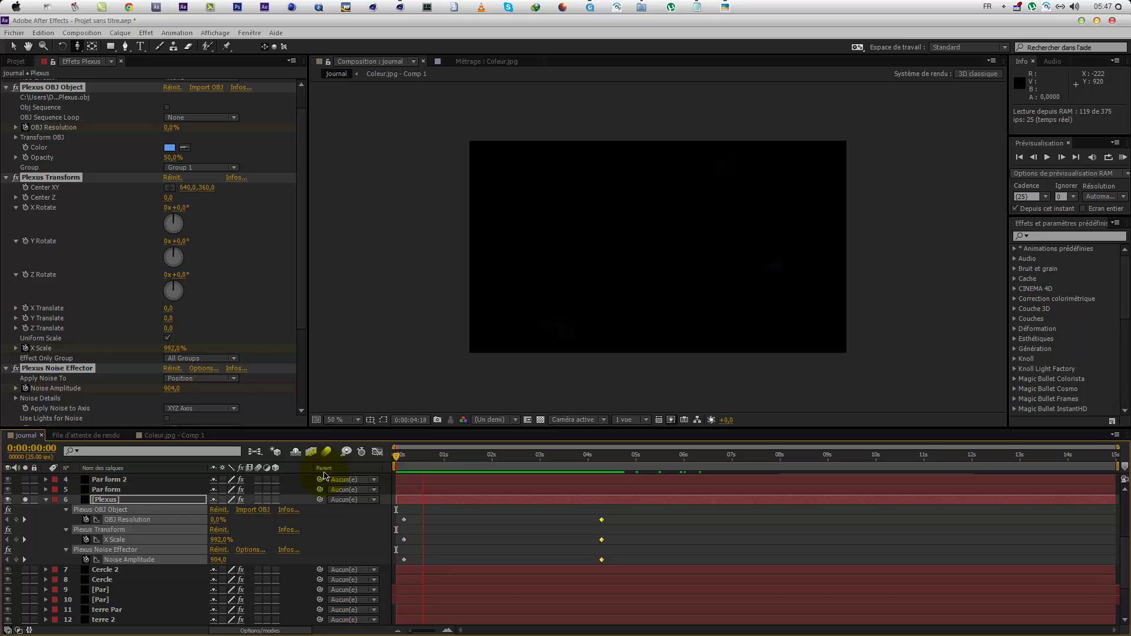
# Step: Scrub Plexus to 0:00:06:16, collapse its properties and solo Par form instead
pyautogui.moveTo(591, 464); pyautogui.dragTo(717, 474)
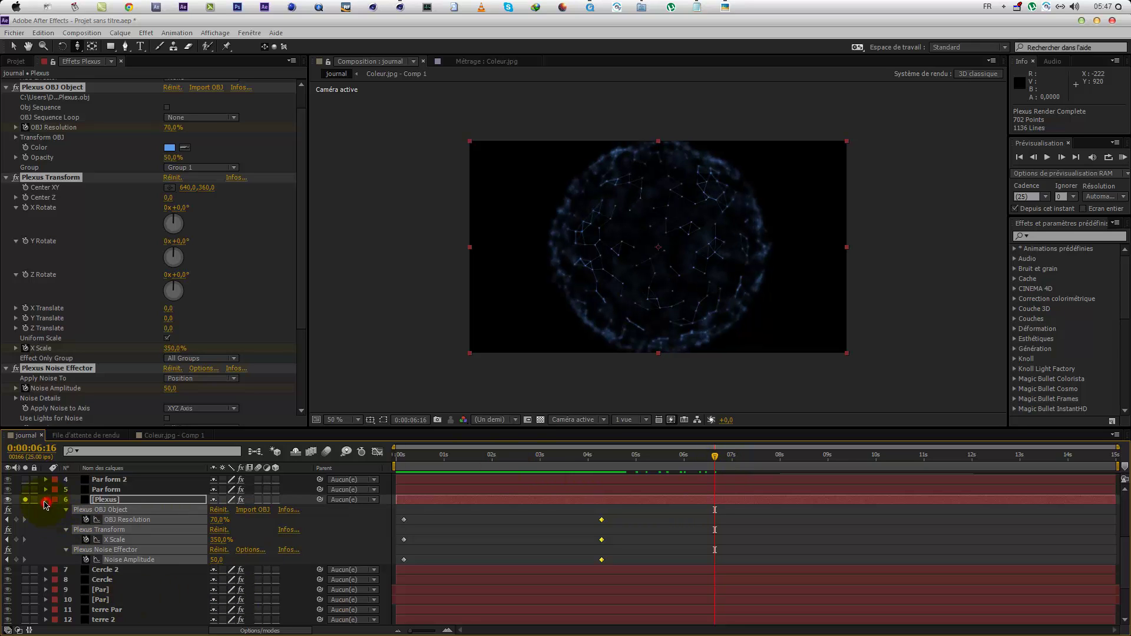
pyautogui.click(45, 501)
pyautogui.click(26, 489)
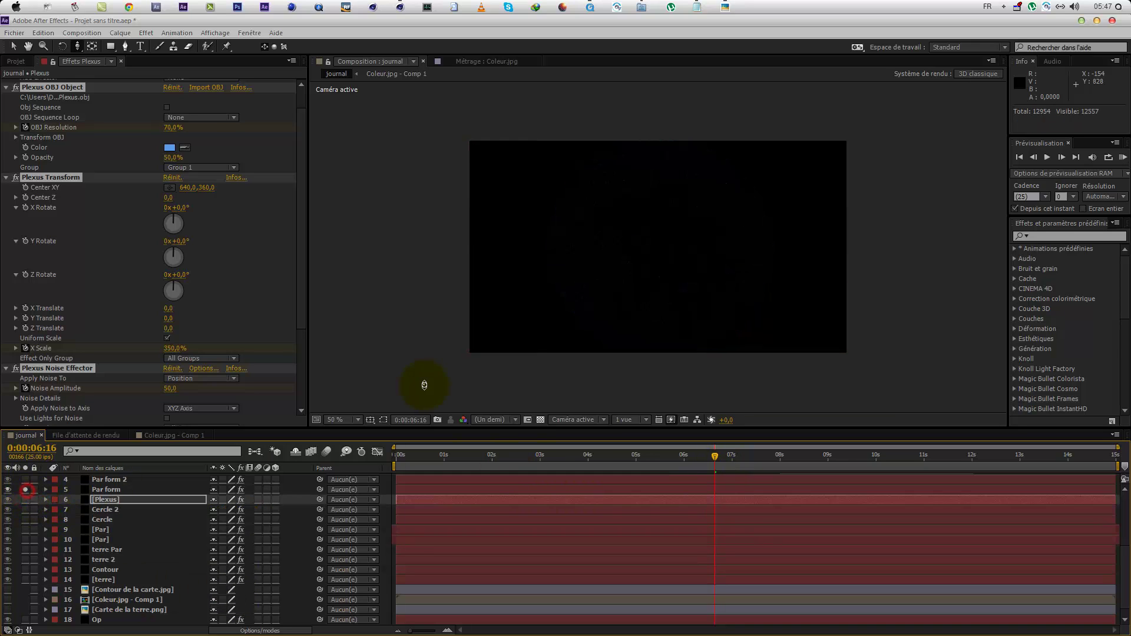
# Step: Add keyframes for Par form's Disperse and Fractal Field Displace at 0:00:03:04
pyautogui.moveTo(599, 465); pyautogui.dragTo(480, 466)
pyautogui.moveTo(696, 505); pyautogui.dragTo(776, 512)
pyautogui.moveTo(691, 514); pyautogui.dragTo(539, 499)
pyautogui.click(548, 501)
pyautogui.scroll(1, 137, 168)
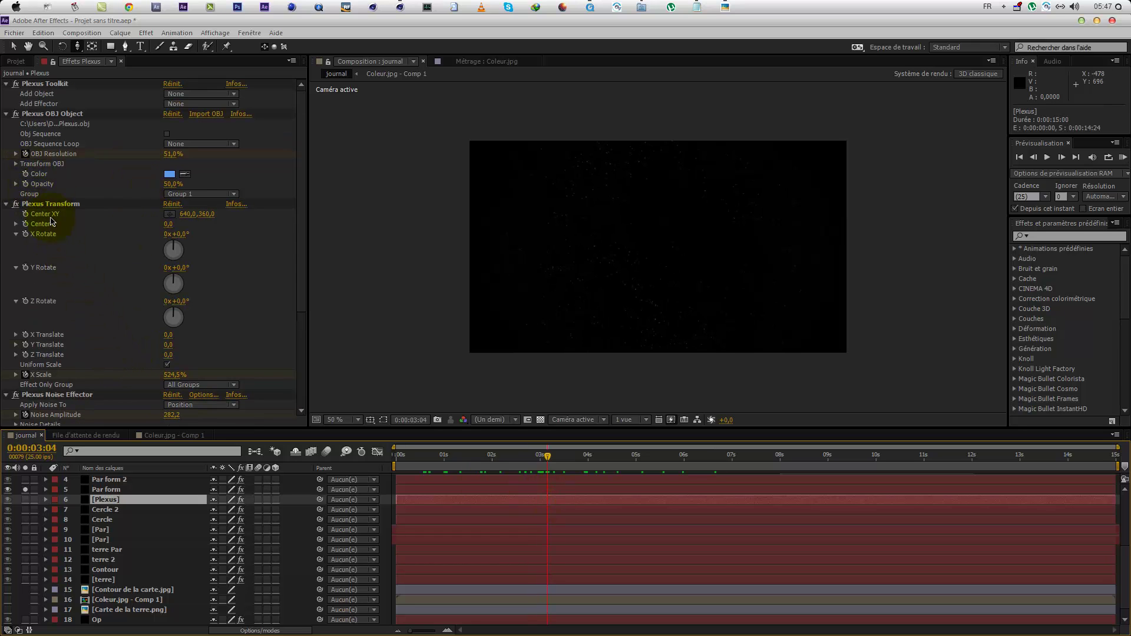
pyautogui.scroll(-5, 51, 221)
pyautogui.click(94, 490)
pyautogui.scroll(-2, 123, 295)
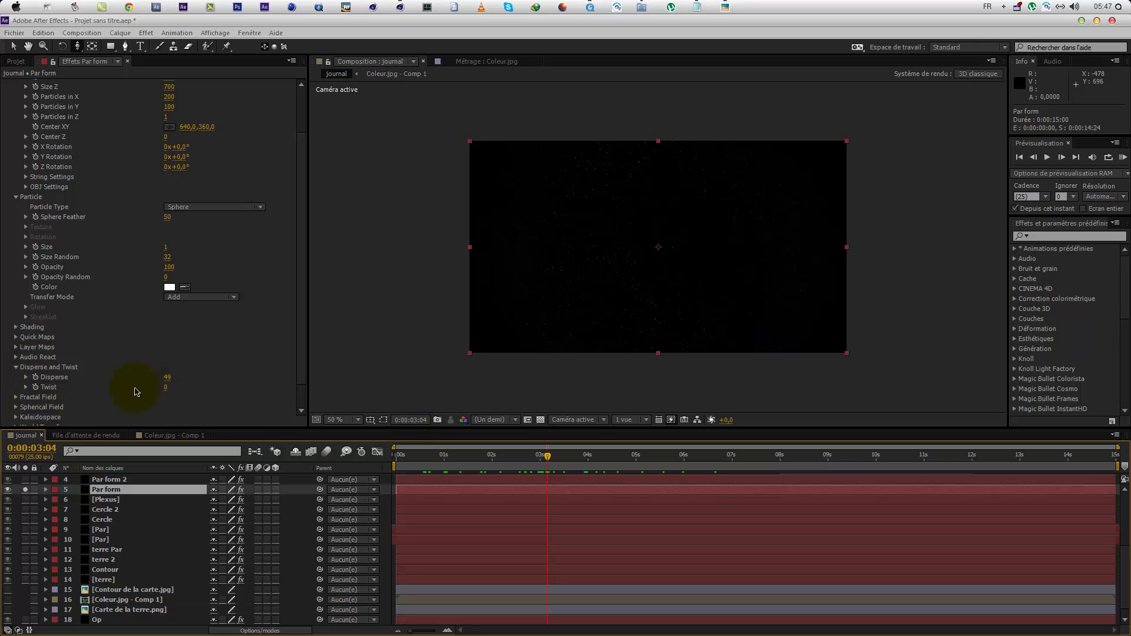
pyautogui.click(45, 378)
pyautogui.scroll(-1, 25, 391)
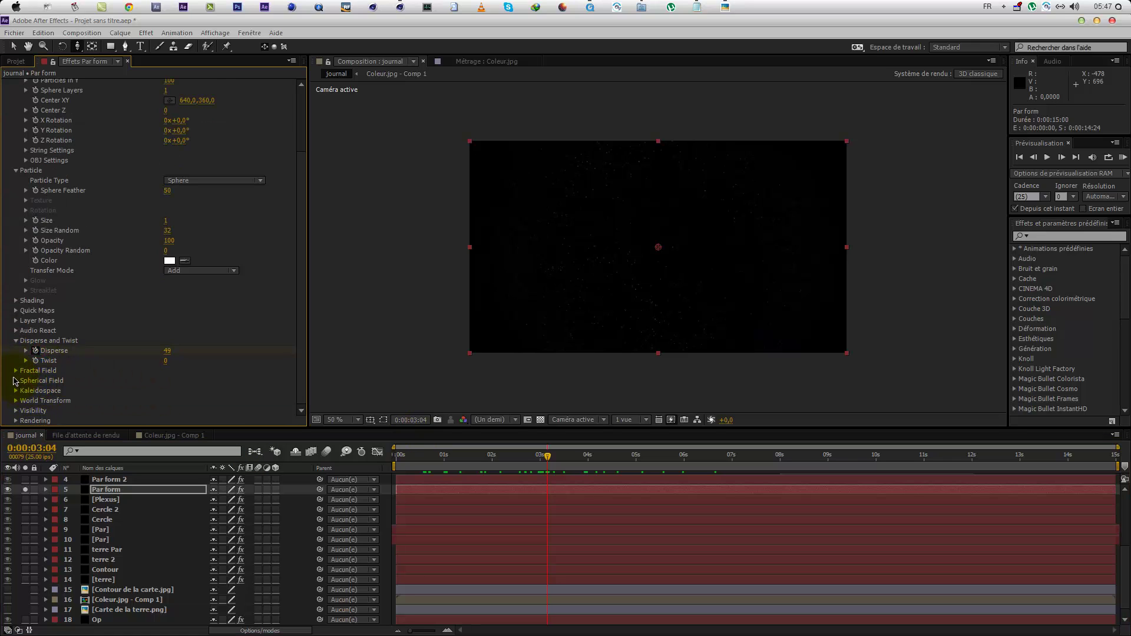
pyautogui.click(15, 370)
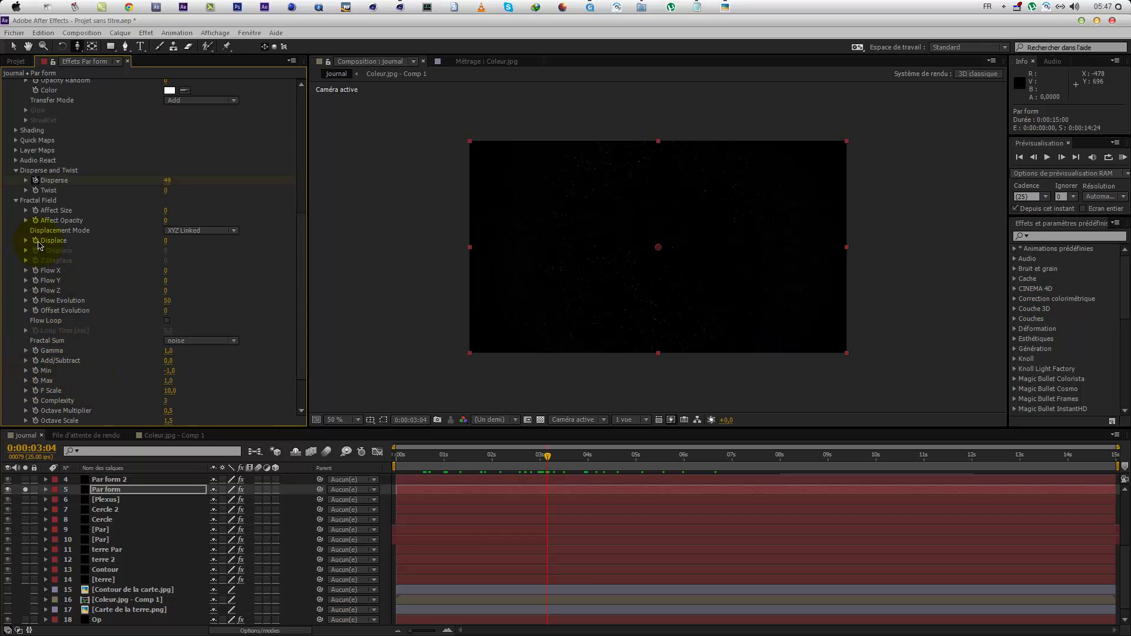
# Step: At 0:00:01:01, set Par form's Disperse to 328 and Displace to 107, and set its Flow Evolution to 25
pyautogui.click(446, 467)
pyautogui.moveTo(167, 183); pyautogui.dragTo(377, 209)
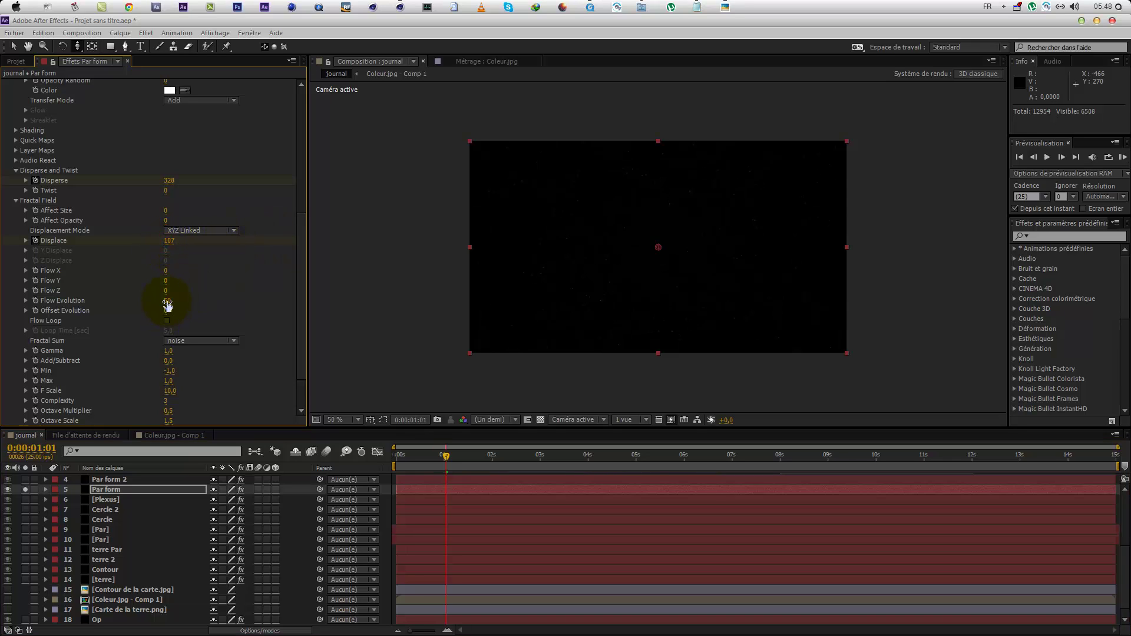
pyautogui.write('25')
pyautogui.click(235, 275)
# Step: Move Par form's closing Disperse and Displace keyframes to about 0:00:04:19 and scrub the result to 0:00:05:19
pyautogui.click(434, 471)
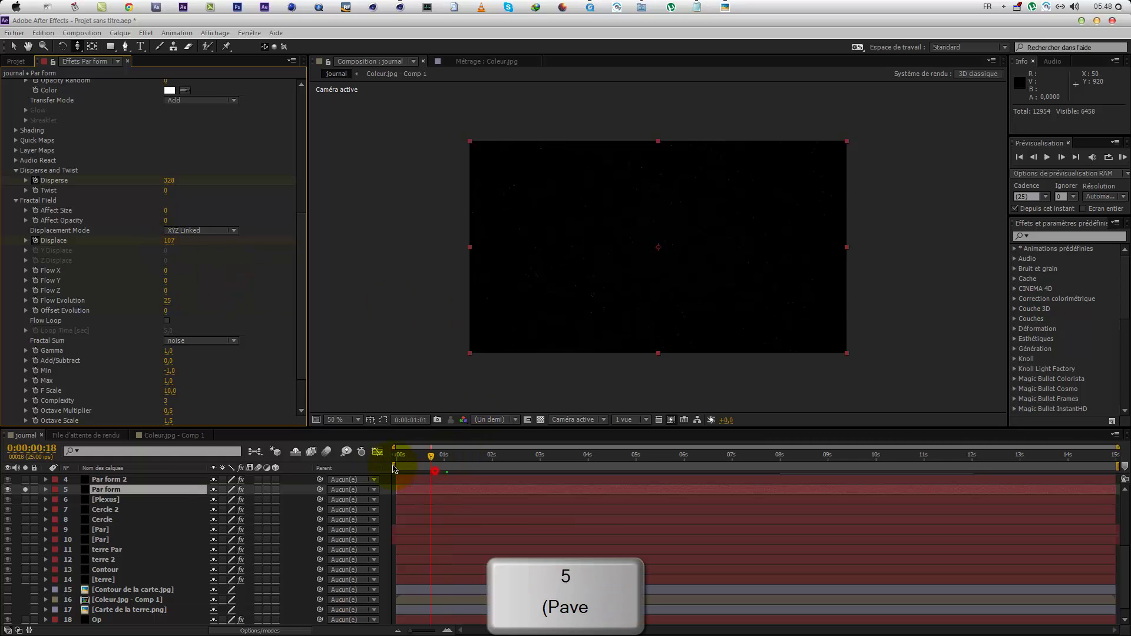
pyautogui.moveTo(500, 480); pyautogui.dragTo(587, 479)
pyautogui.click(555, 493)
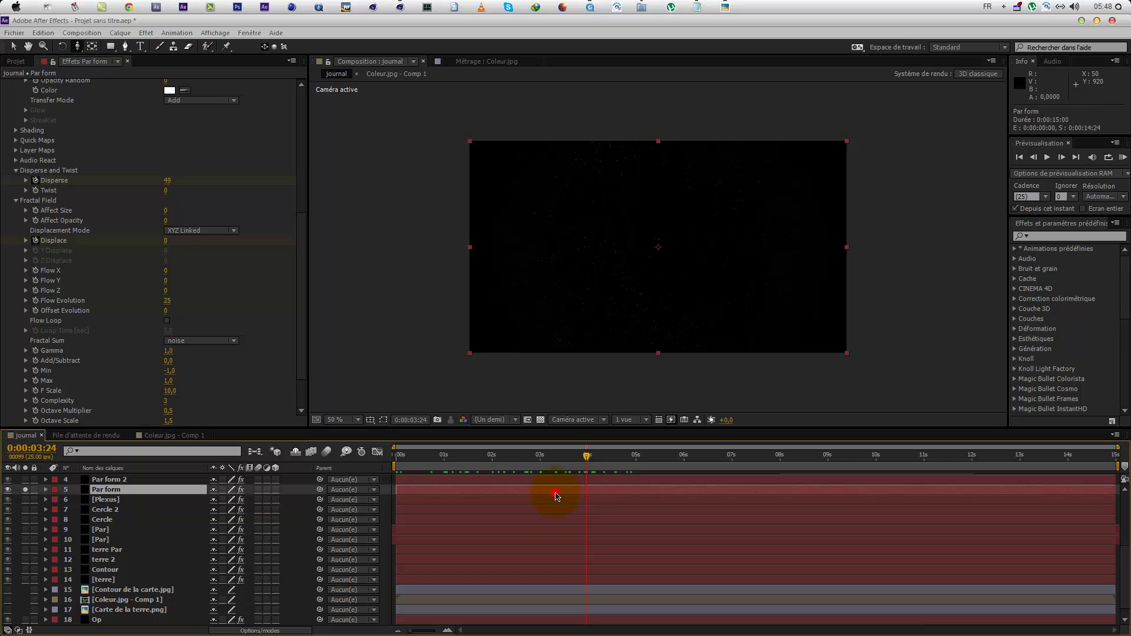
pyautogui.press('u')
pyautogui.press('u')
pyautogui.moveTo(554, 461)
pyautogui.mouseDown()
pyautogui.moveTo(523, 465)
pyautogui.moveTo(578, 468)
pyautogui.mouseUp()
pyautogui.press('u')
pyautogui.moveTo(538, 502)
pyautogui.mouseDown()
pyautogui.moveTo(557, 525)
pyautogui.moveTo(584, 527)
pyautogui.moveTo(586, 498)
pyautogui.moveTo(580, 513)
pyautogui.moveTo(617, 520)
pyautogui.mouseUp()
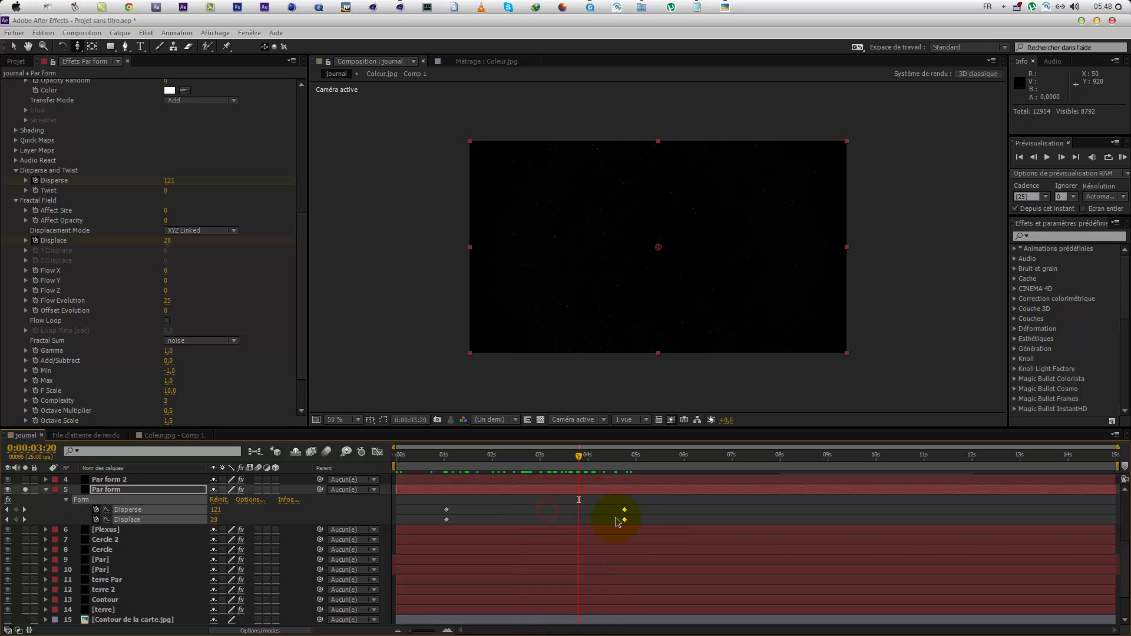
pyautogui.moveTo(561, 467); pyautogui.dragTo(623, 480)
# Step: Solo Par form 2 as well and paste Par form's Disperse and Displace keyframes onto it at 0:00:01:14, then scrub
pyautogui.click(131, 480)
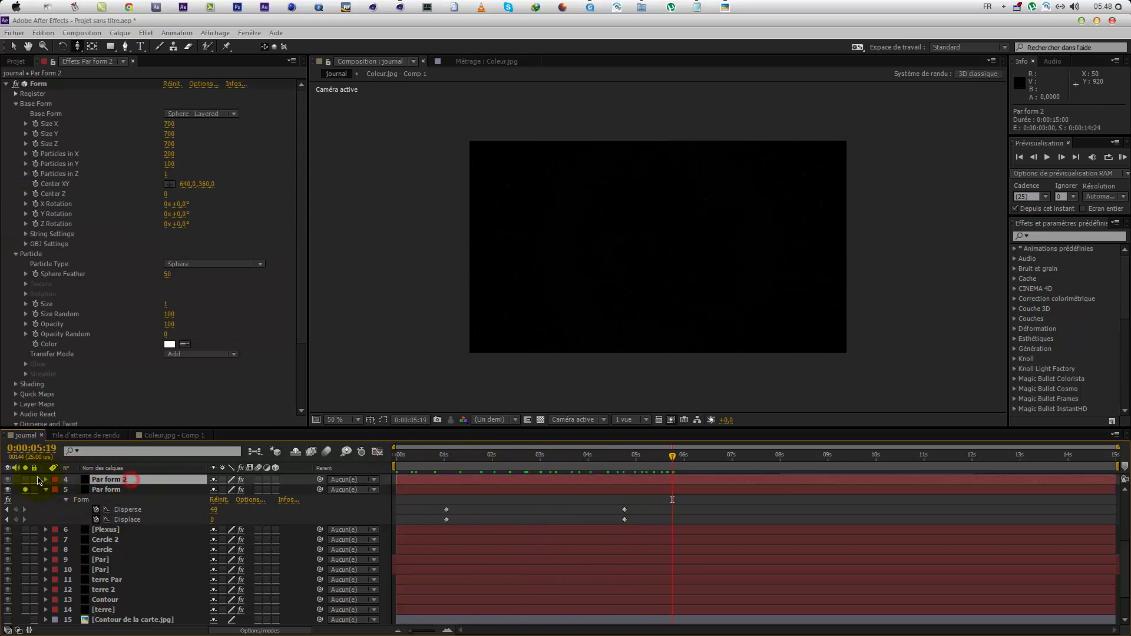
pyautogui.moveTo(430, 519); pyautogui.dragTo(673, 508)
pyautogui.hotkey('ctrl', 'c')
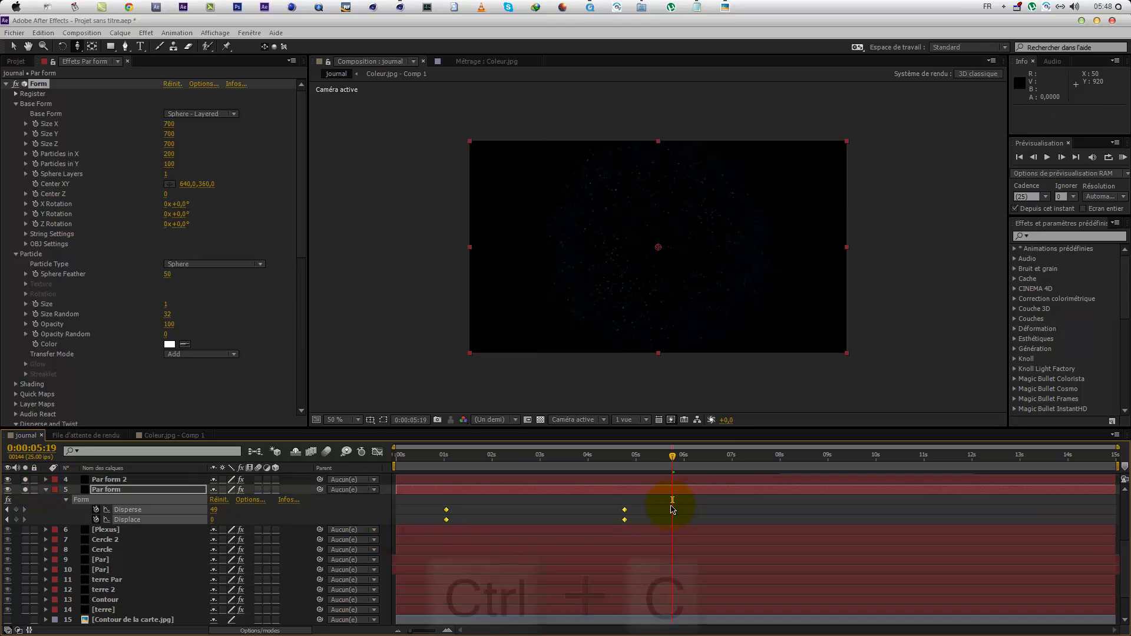
pyautogui.click(459, 458)
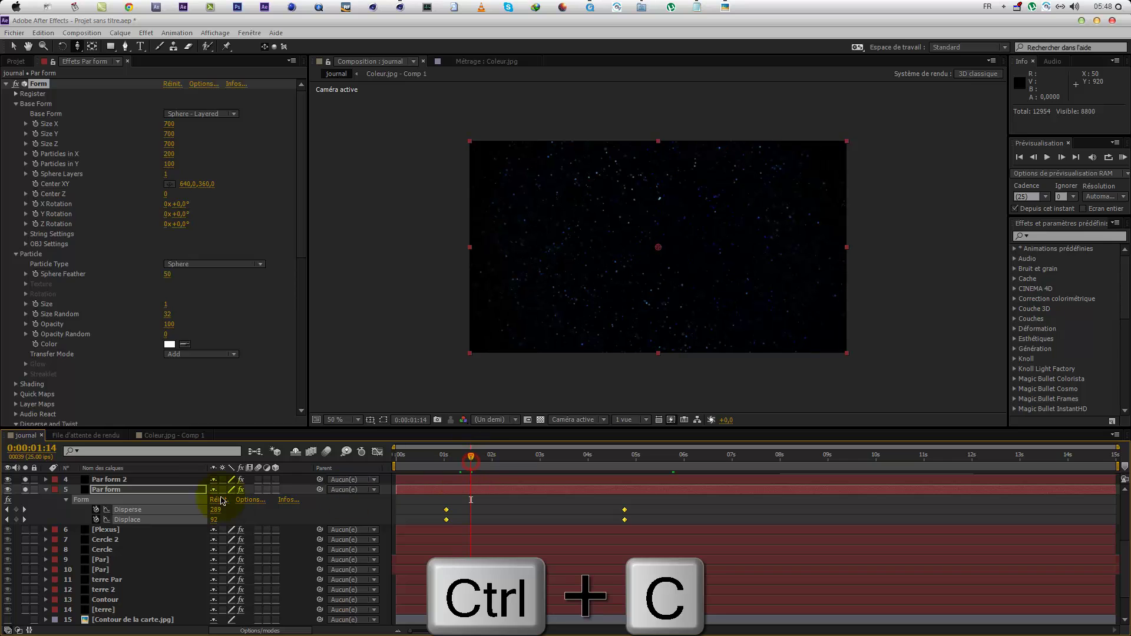
pyautogui.click(152, 479)
pyautogui.hotkey('ctrl', 'v')
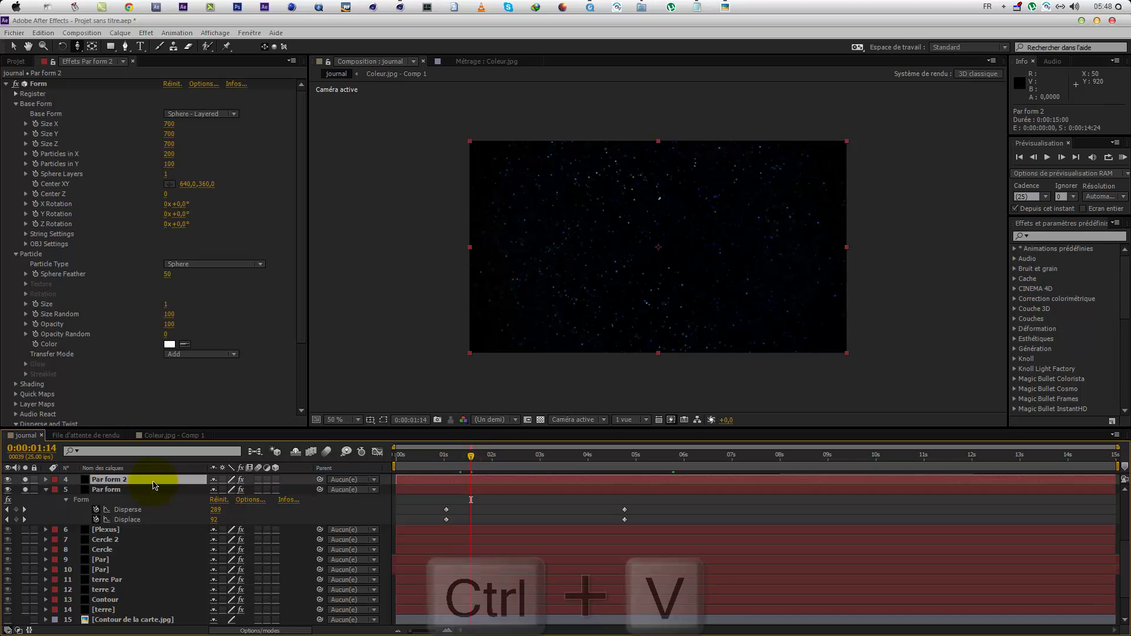
pyautogui.moveTo(470, 458); pyautogui.dragTo(711, 468)
# Step: Shift all of Par form's keyframes earlier to start at about 0:00:00:12, scrub to 0:00:05:21 and collapse the layer
pyautogui.moveTo(436, 503); pyautogui.dragTo(641, 532)
pyautogui.moveTo(415, 468); pyautogui.dragTo(581, 477)
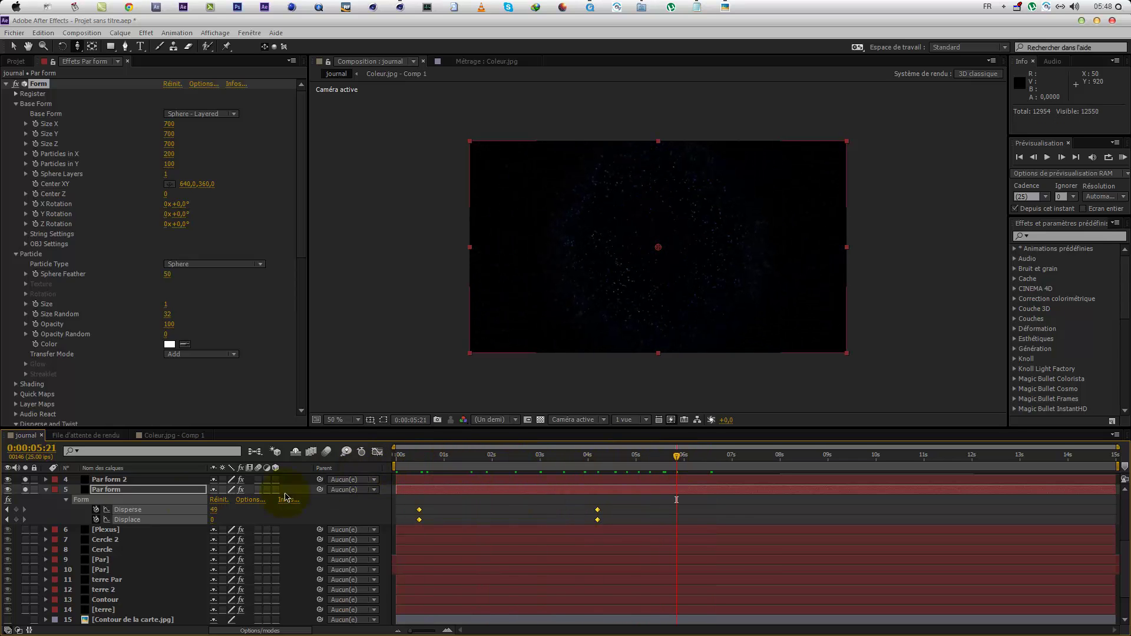
pyautogui.click(45, 489)
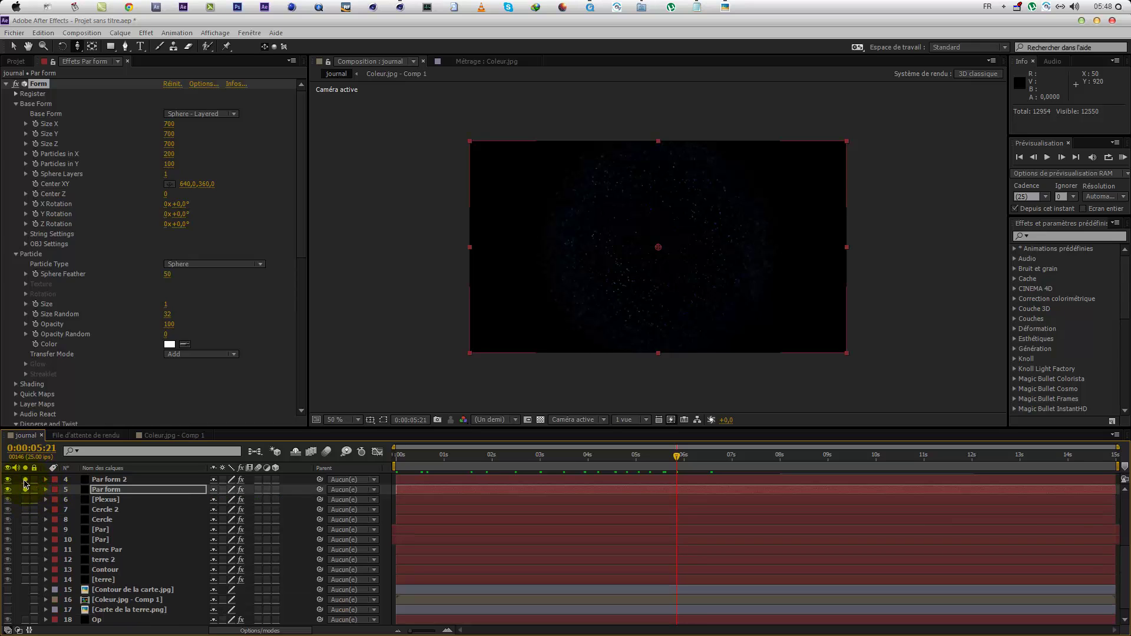
# Step: Collapse the Caméra 1 and Nul 1 properties and turn off solo on Par form and Par form 2
pyautogui.scroll(5, 49, 530)
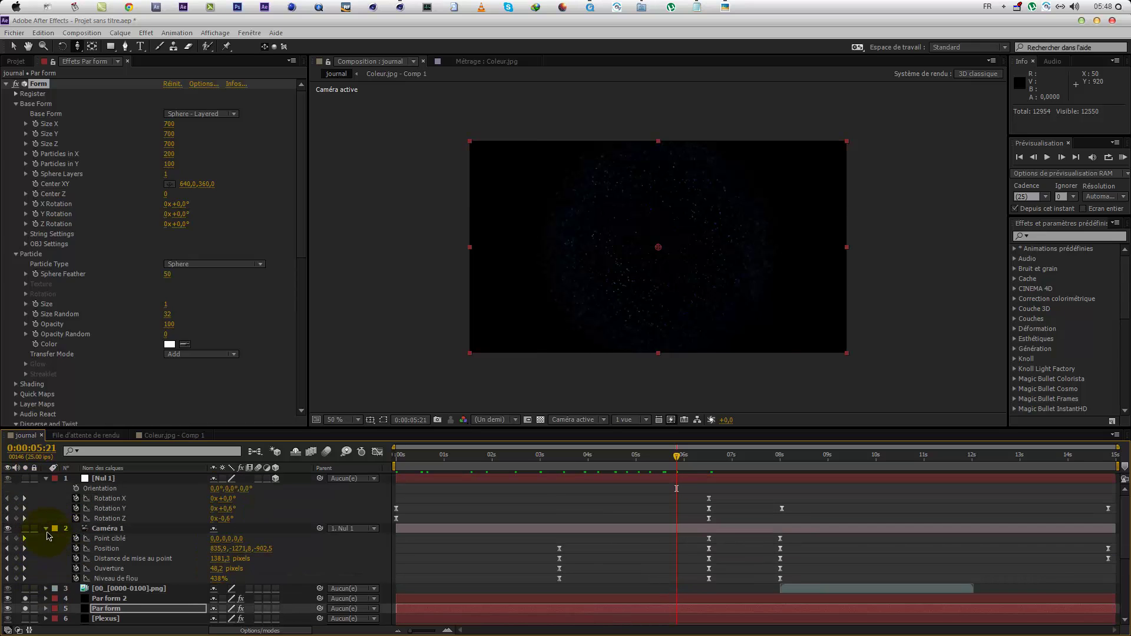
pyautogui.click(46, 528)
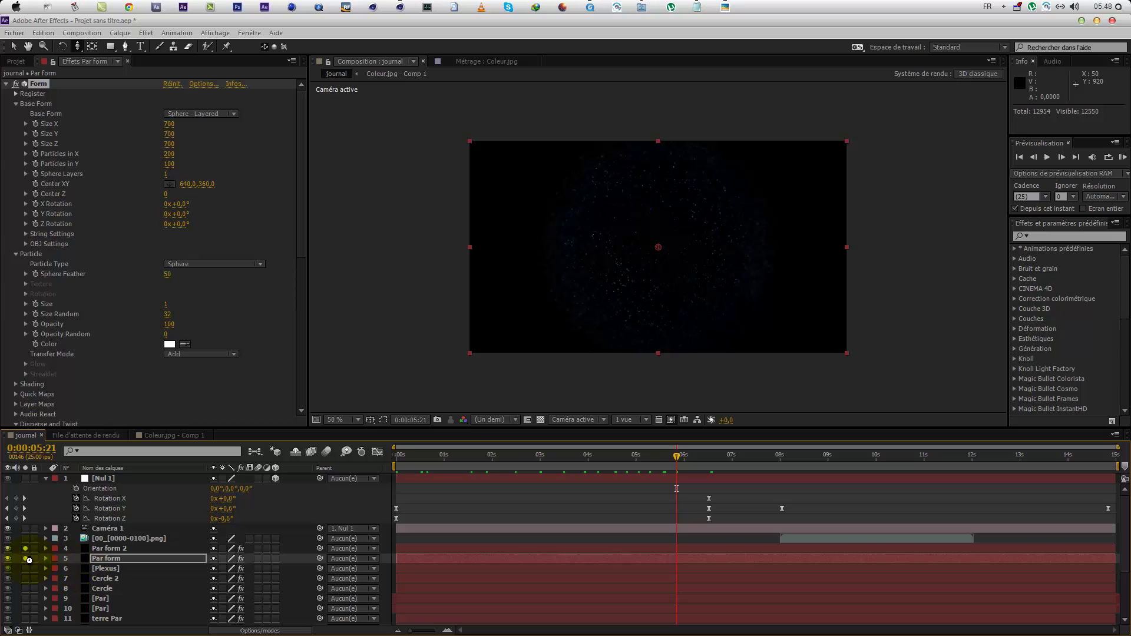
pyautogui.moveTo(26, 549); pyautogui.dragTo(27, 557)
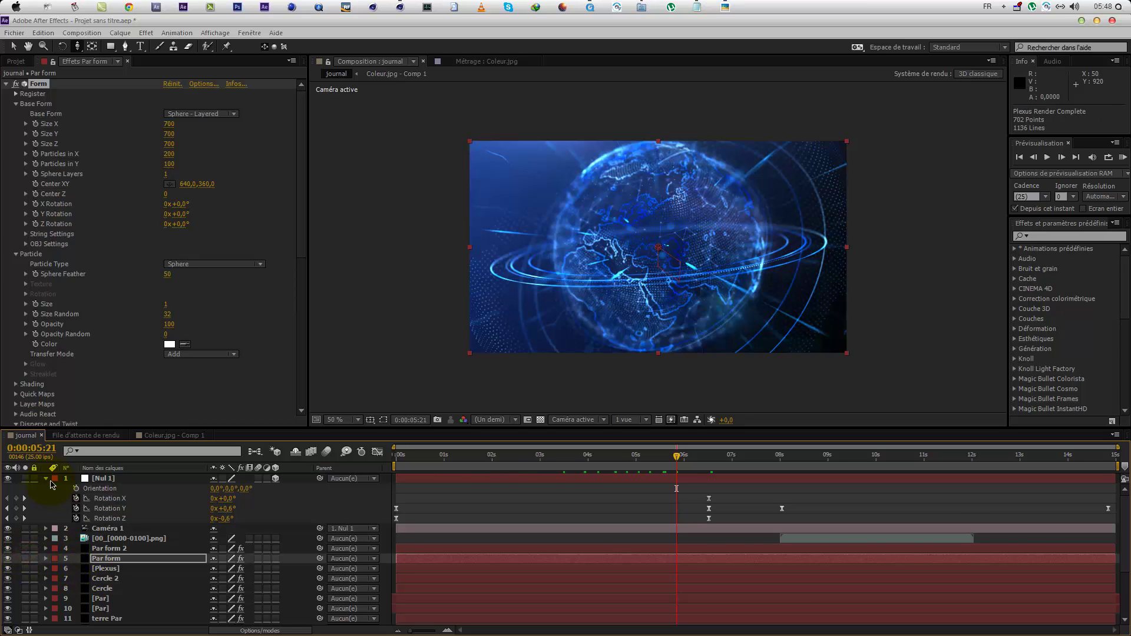
pyautogui.click(48, 478)
pyautogui.scroll(-2, 81, 552)
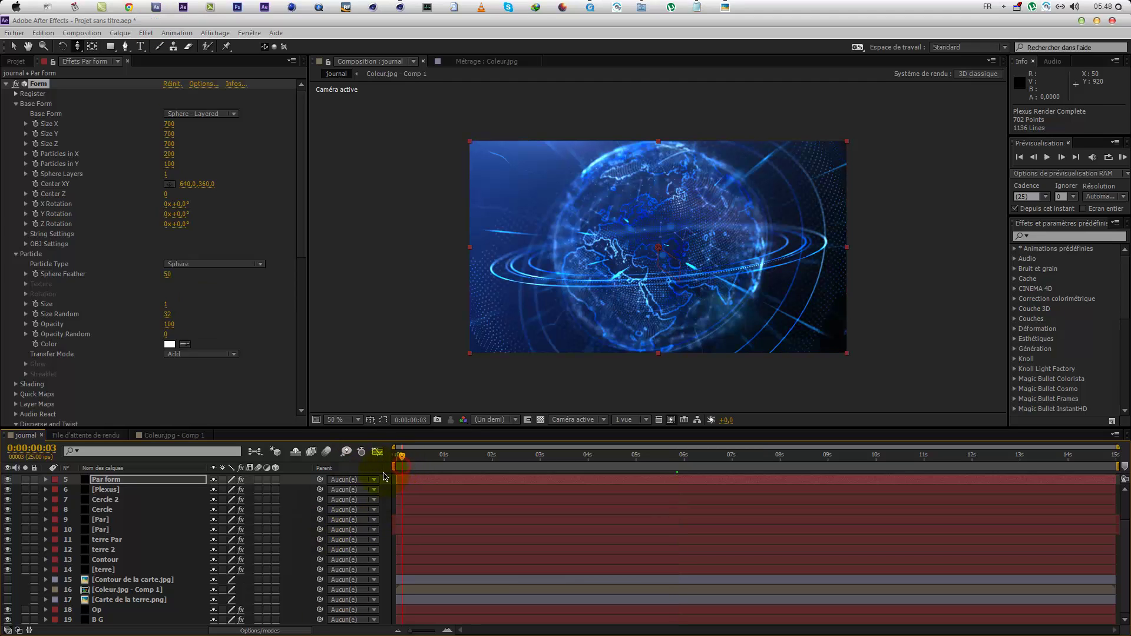
# Step: Preview the full composition from its start and check frames through to the title at 0:00:10:05
pyautogui.press('space')
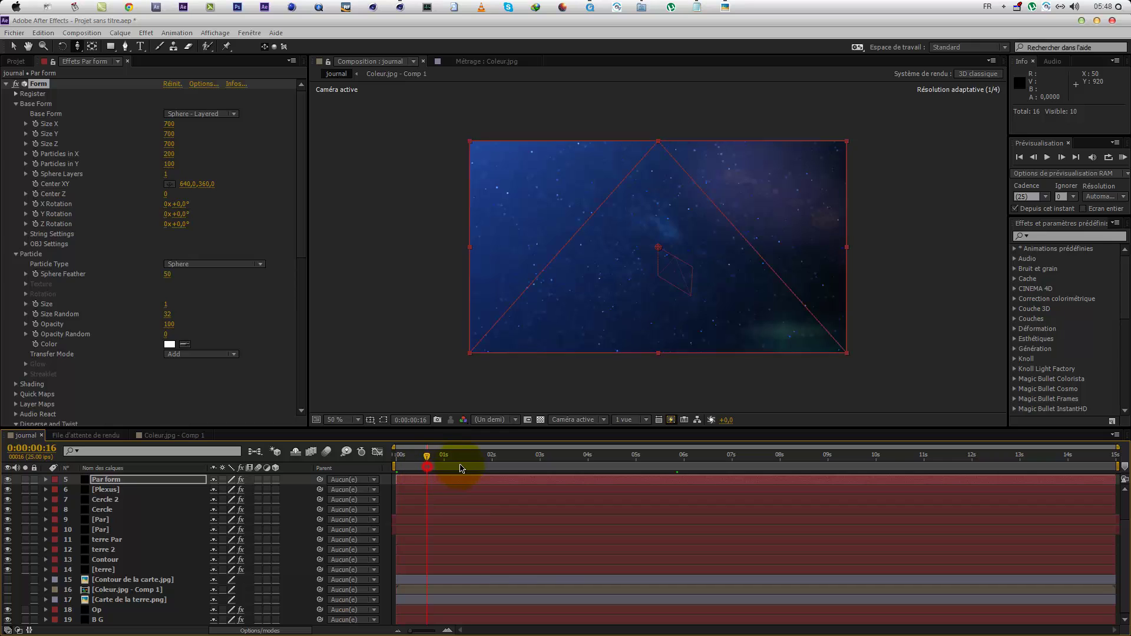
pyautogui.moveTo(461, 467); pyautogui.dragTo(626, 465)
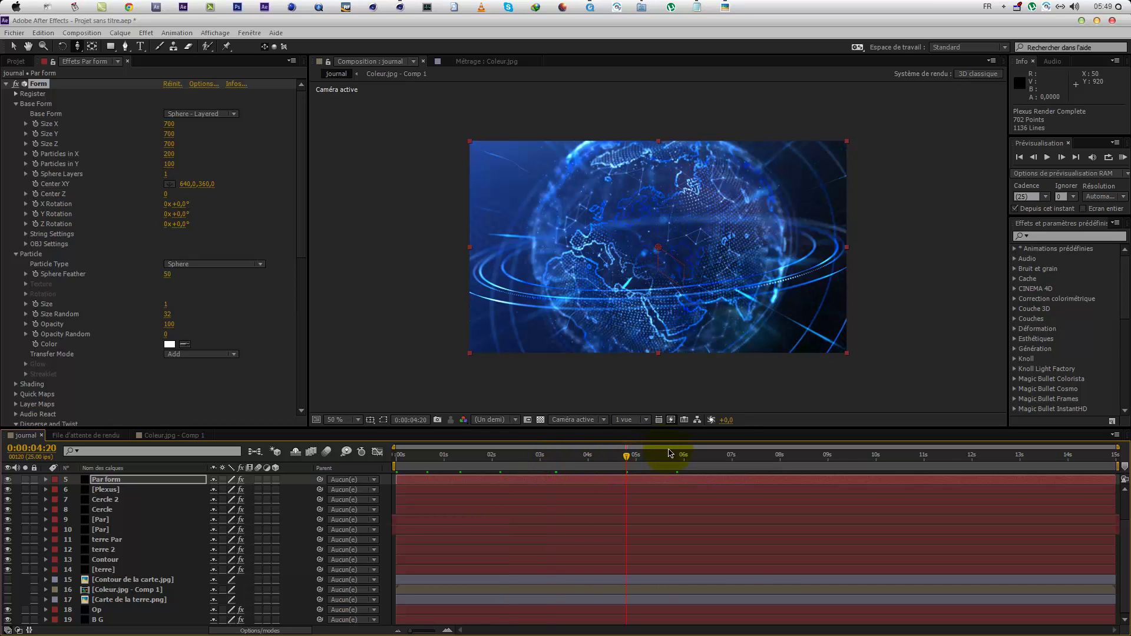
pyautogui.click(735, 469)
pyautogui.click(775, 469)
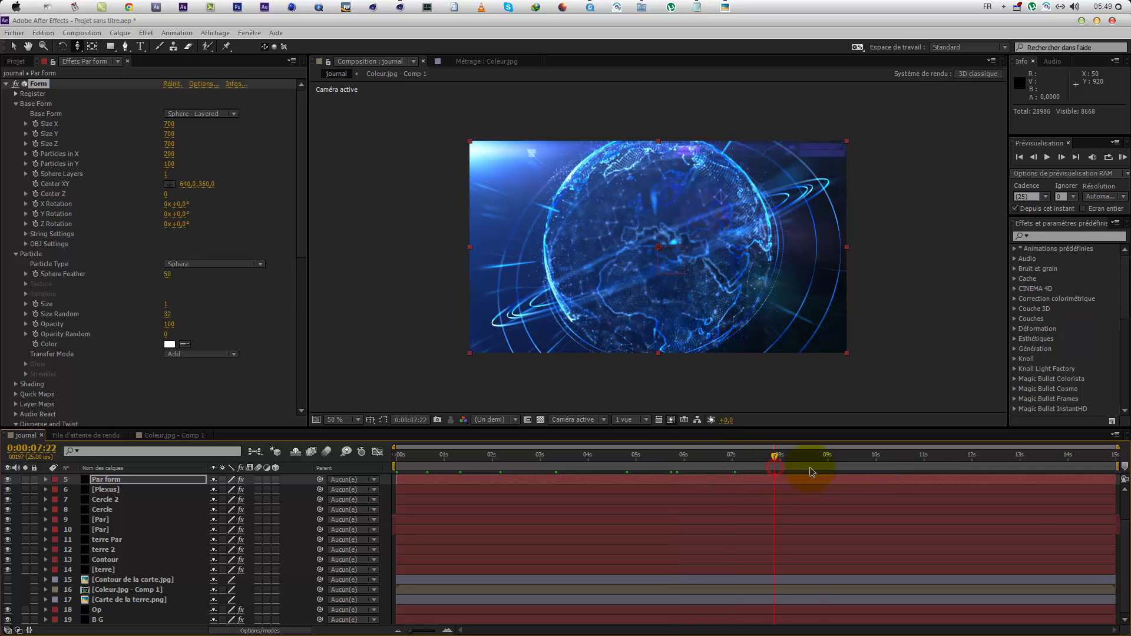
pyautogui.click(810, 468)
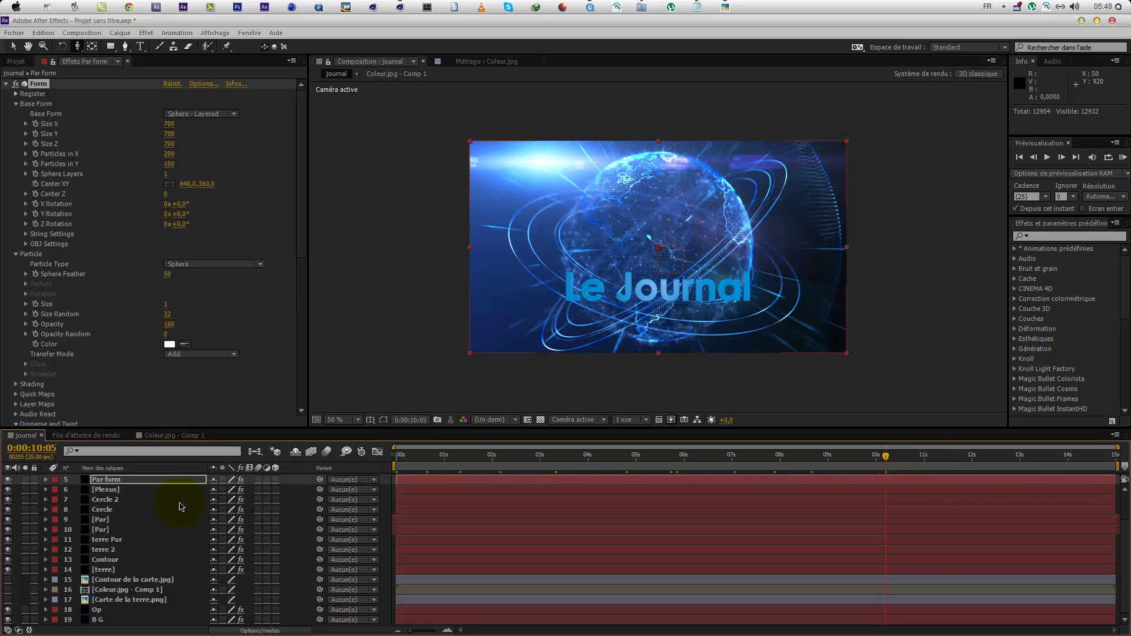
# Step: Apply the Courbes effect to the 00_[0000-0100].png title layer and bend its RVB curve into a gentle S for more contrast
pyautogui.scroll(2, 149, 586)
pyautogui.click(151, 498)
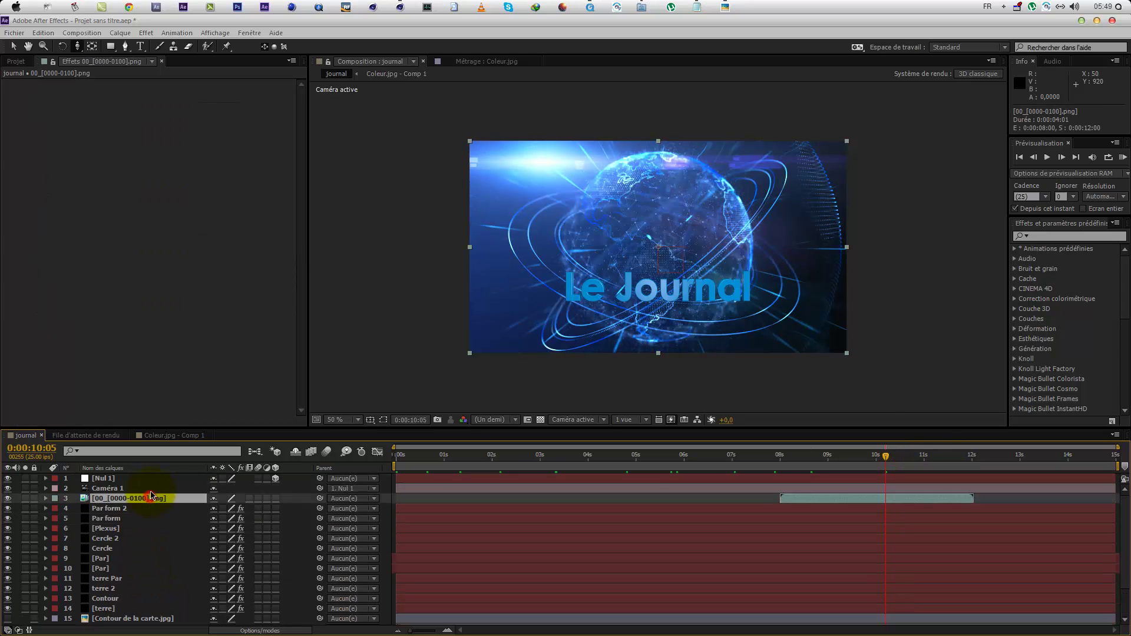
pyautogui.rightClick(122, 237)
pyautogui.moveTo(274, 188)
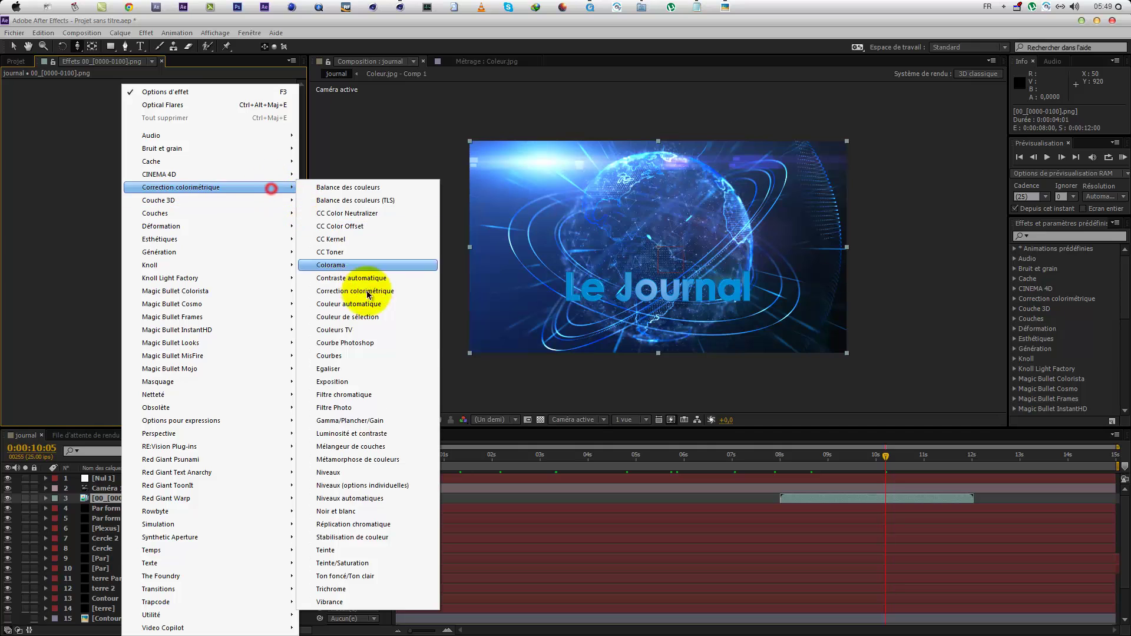
pyautogui.click(365, 355)
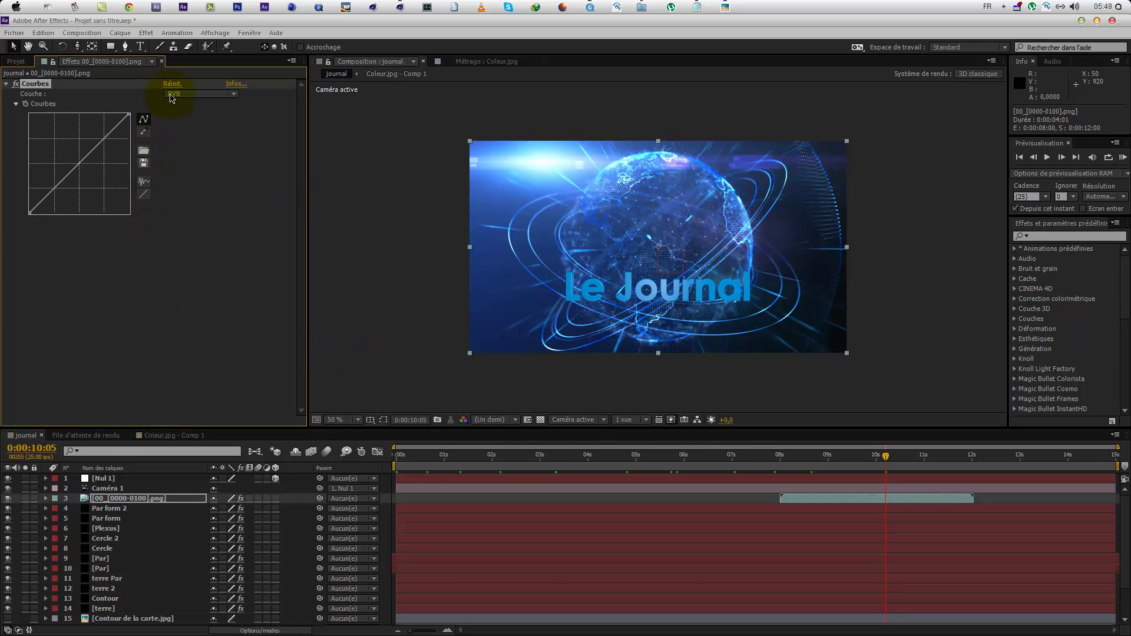
pyautogui.moveTo(98, 137); pyautogui.dragTo(102, 141)
pyautogui.moveTo(54, 200); pyautogui.dragTo(58, 225)
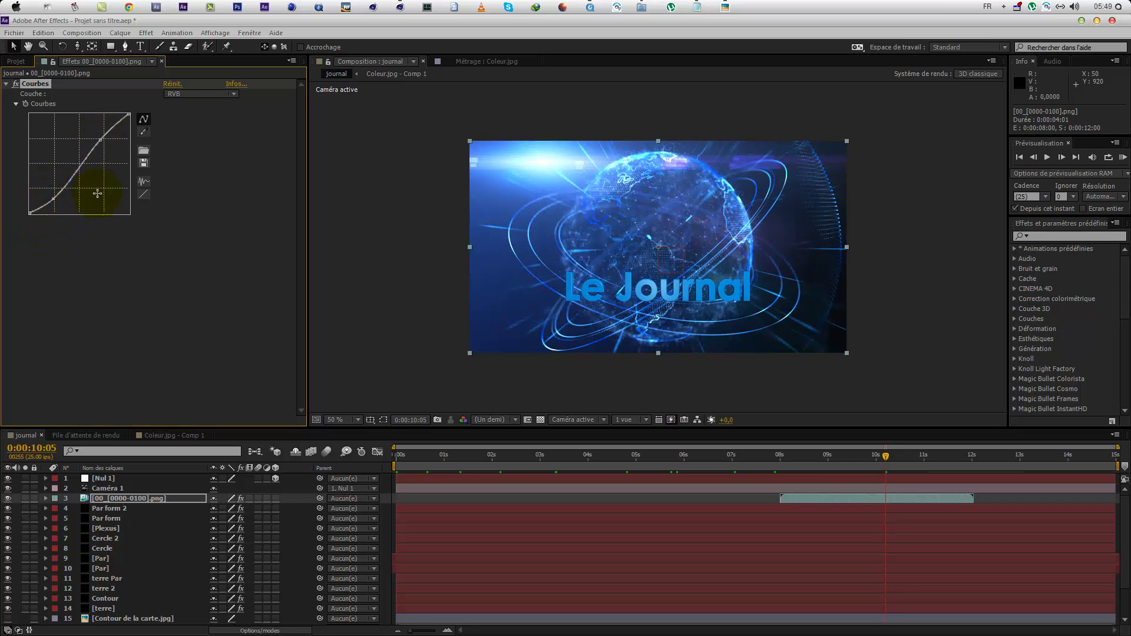
# Step: Raise the Bleu channel curve of the title layer's Courbes effect above its midpoint
pyautogui.click(182, 95)
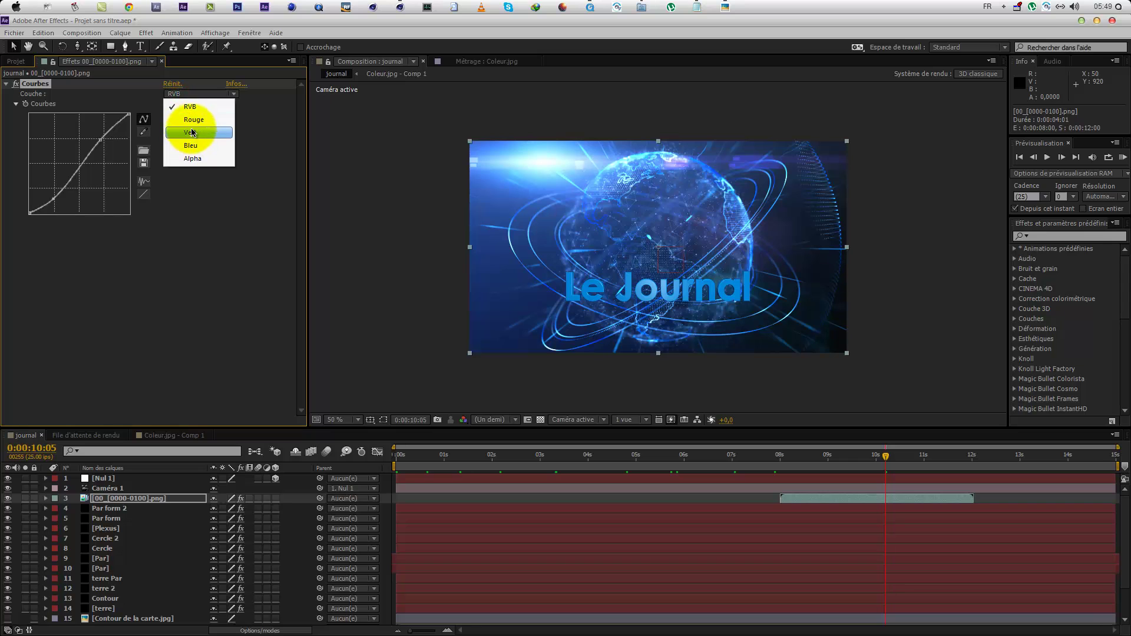
pyautogui.click(190, 146)
pyautogui.moveTo(96, 151); pyautogui.dragTo(86, 144)
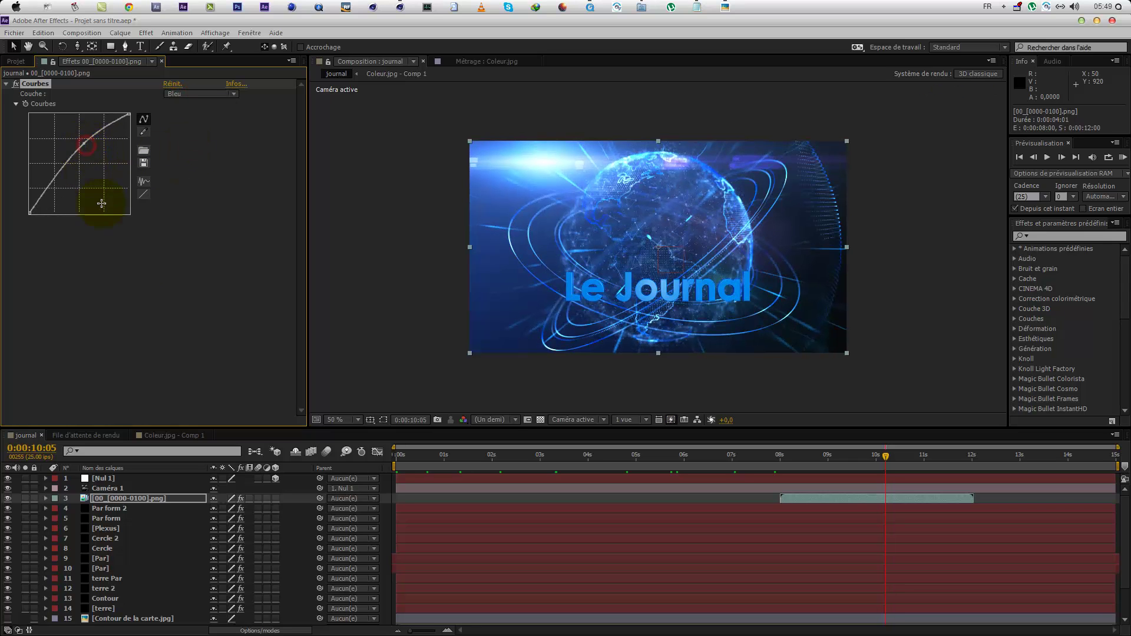
pyautogui.click(147, 272)
# Step: Compare the title with and without its effects, then inspect it at full size and at 0:00:09:06
pyautogui.click(243, 501)
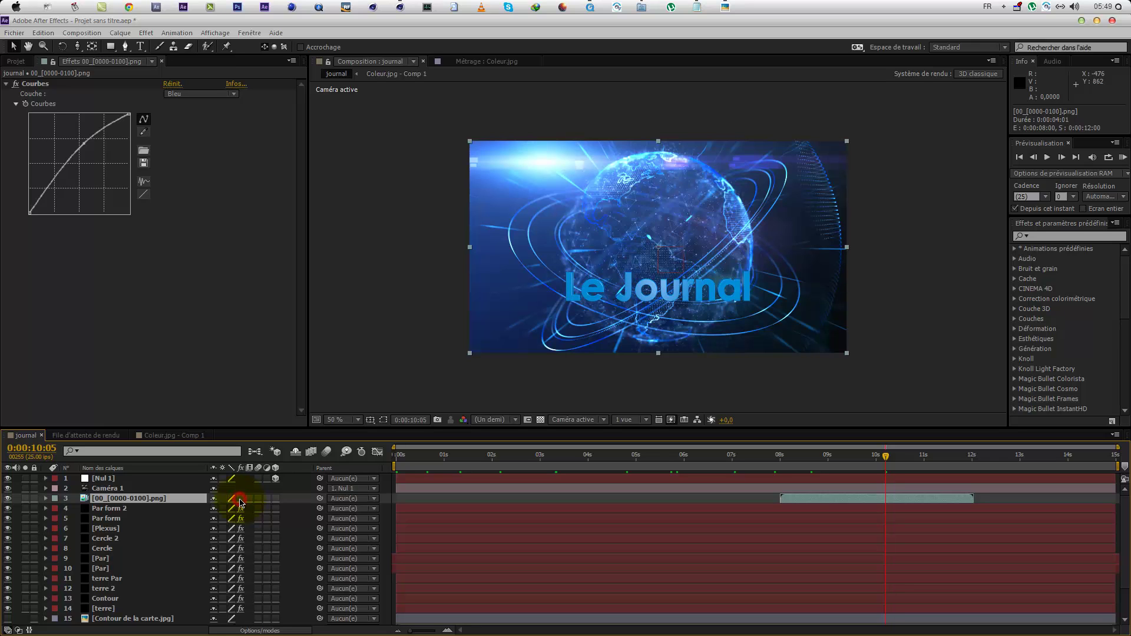
pyautogui.scroll(1, 536, 365)
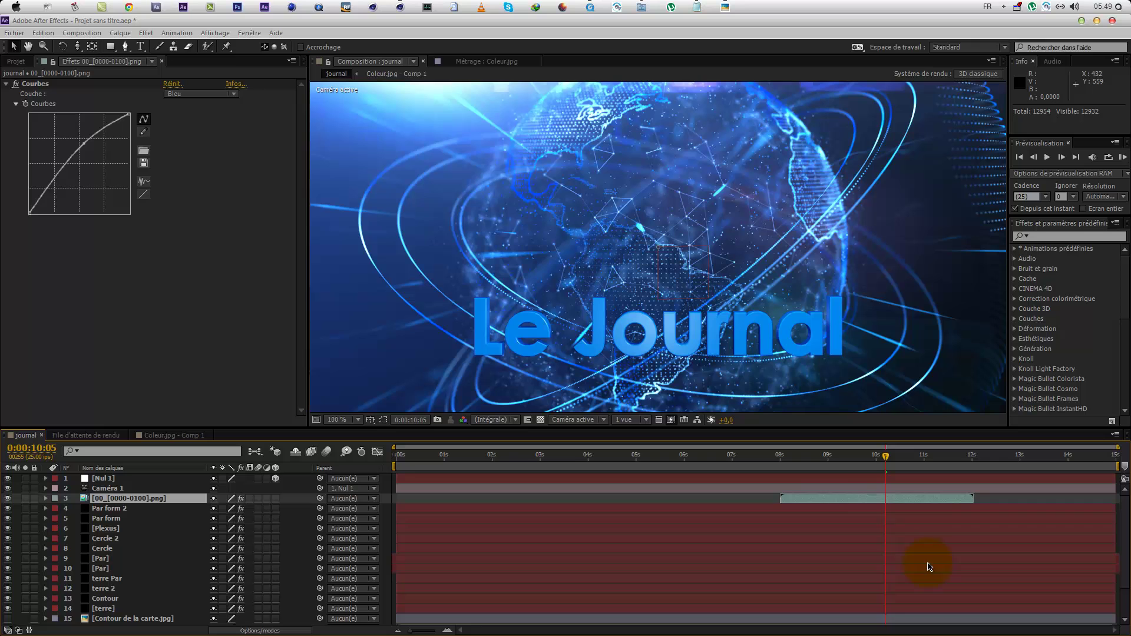
pyautogui.click(839, 456)
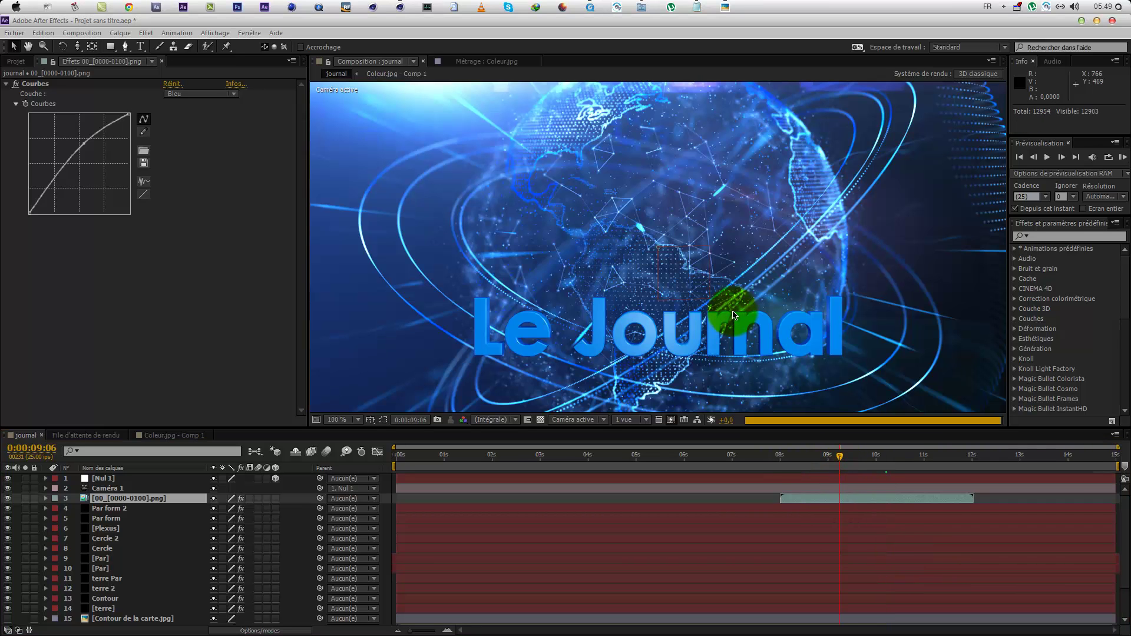
pyautogui.scroll(-1, 733, 315)
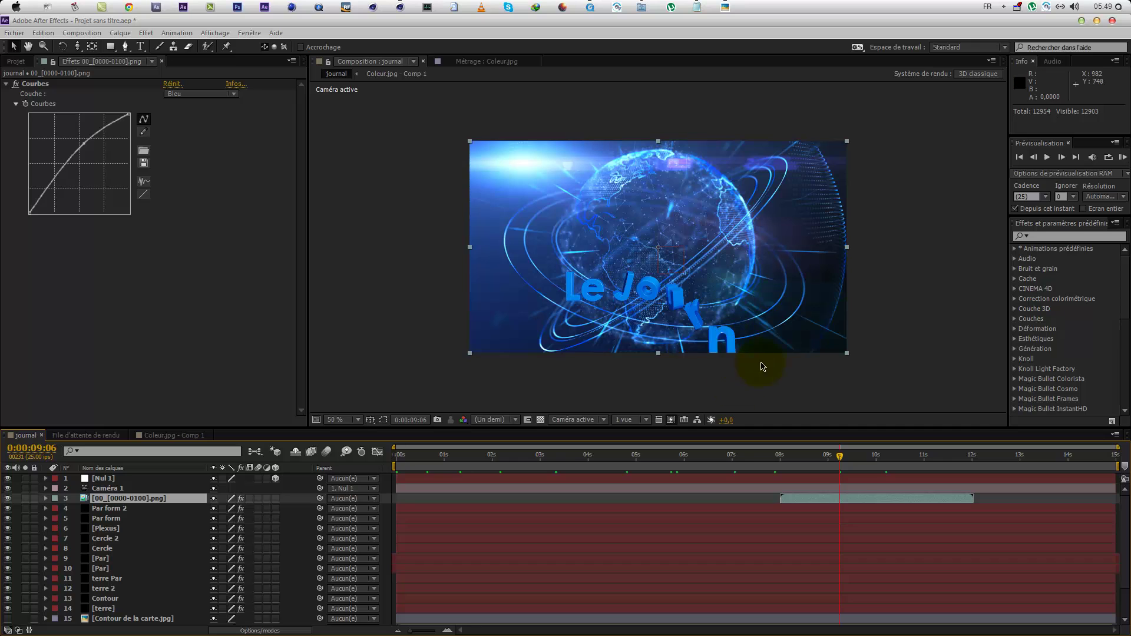
# Step: Open the list of effects available for the 00_[0000-0100].png title layer
pyautogui.rightClick(213, 303)
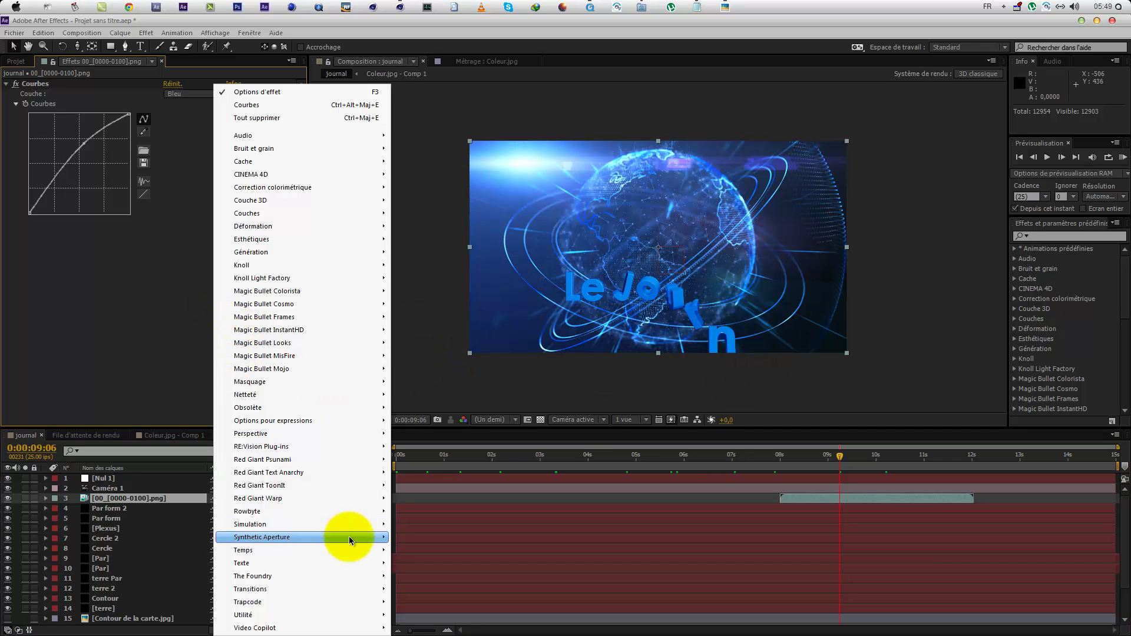
# Step: Apply the RSMB motion blur and the Lueur diffuse glow effects to the 00_[0000-0100].png title layer
pyautogui.moveTo(347, 446)
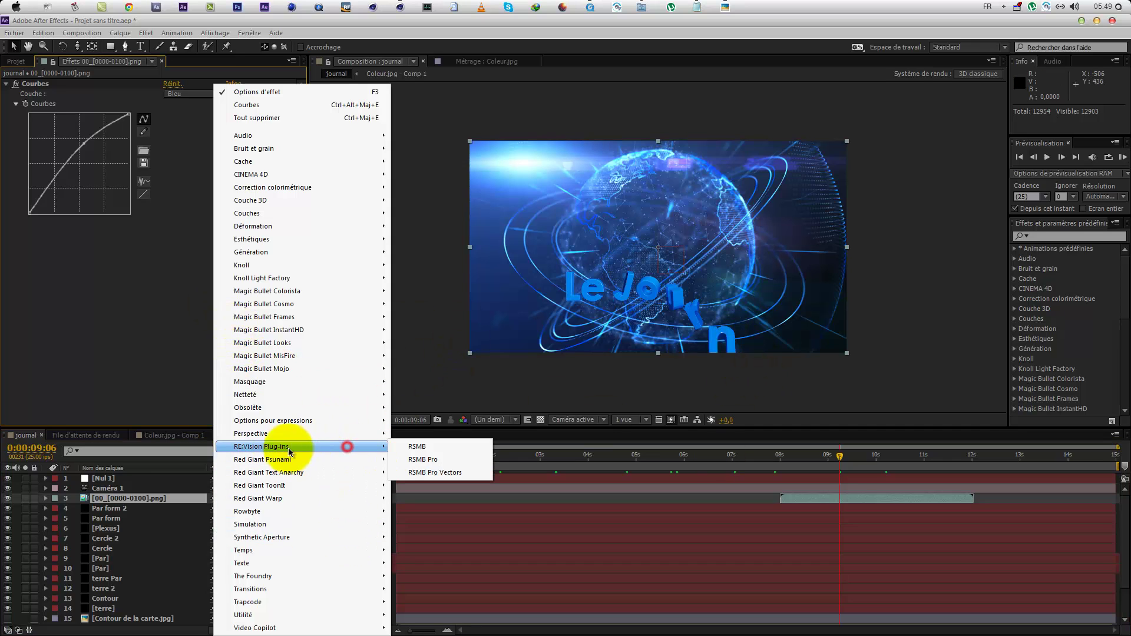
pyautogui.click(417, 447)
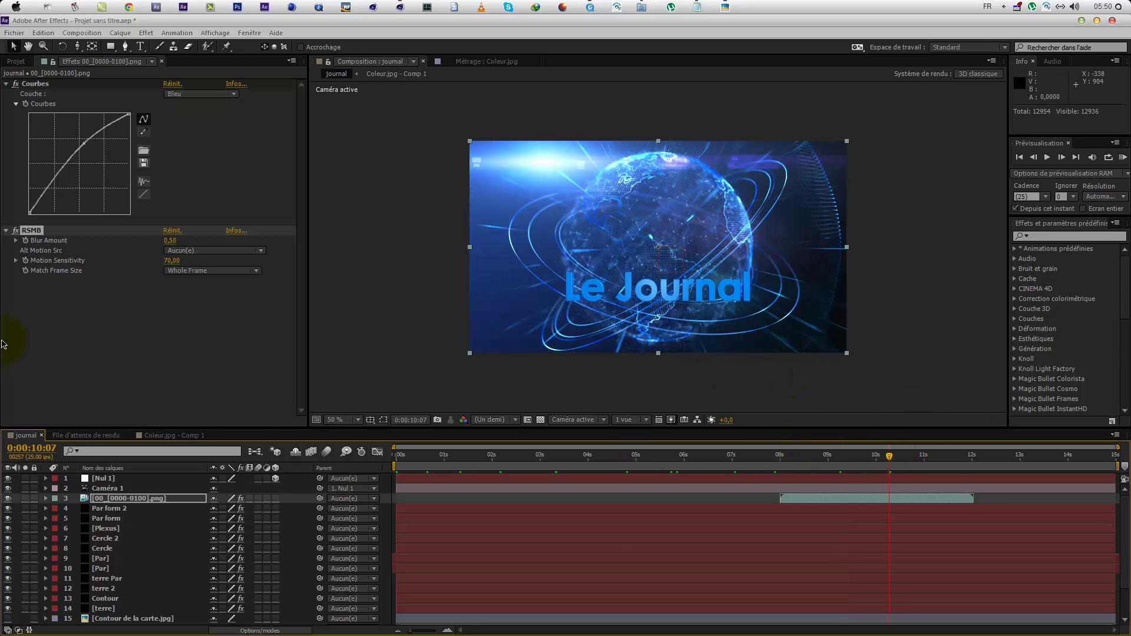
pyautogui.rightClick(87, 321)
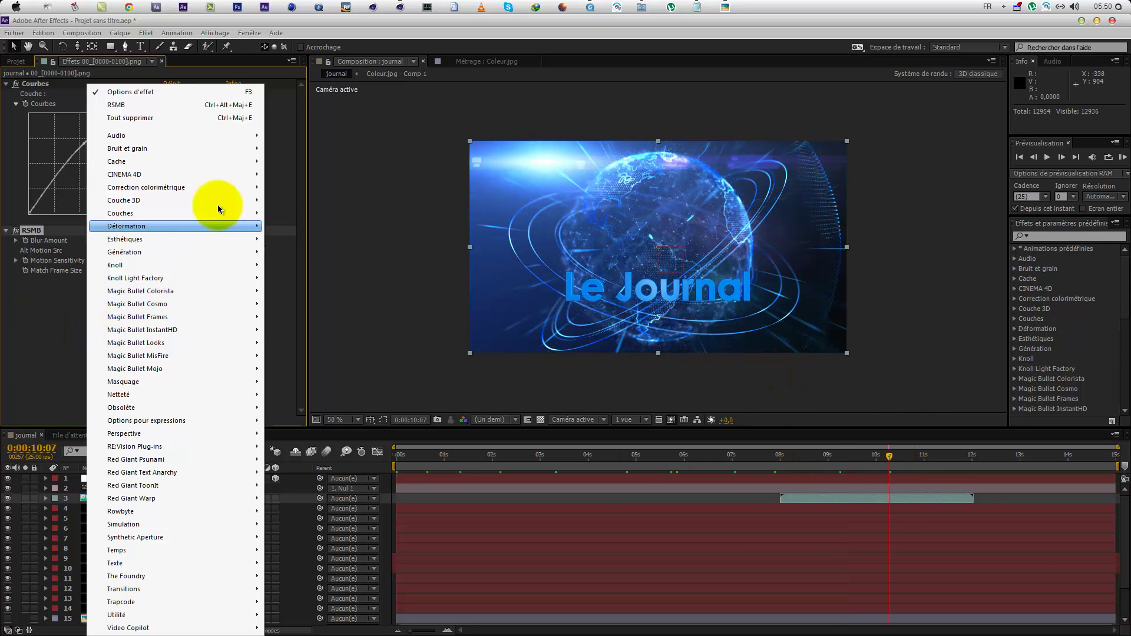
pyautogui.click(229, 242)
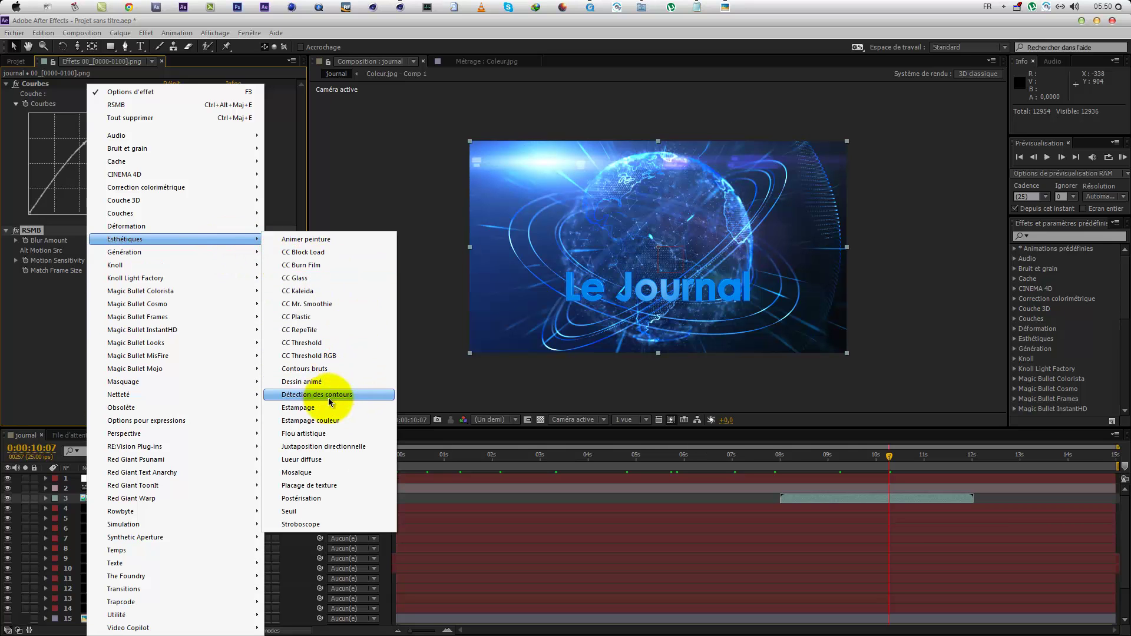
pyautogui.click(324, 460)
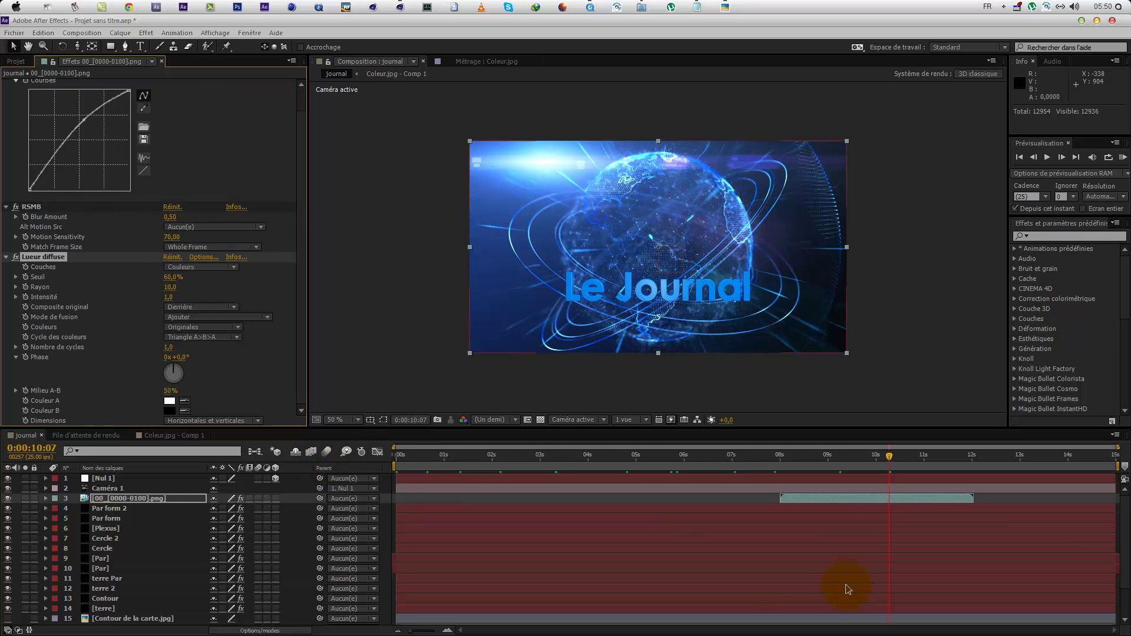
# Step: Set the glow's Couleurs option to A et B and sample Couleur A from the blue title letters
pyautogui.click(190, 327)
pyautogui.click(192, 351)
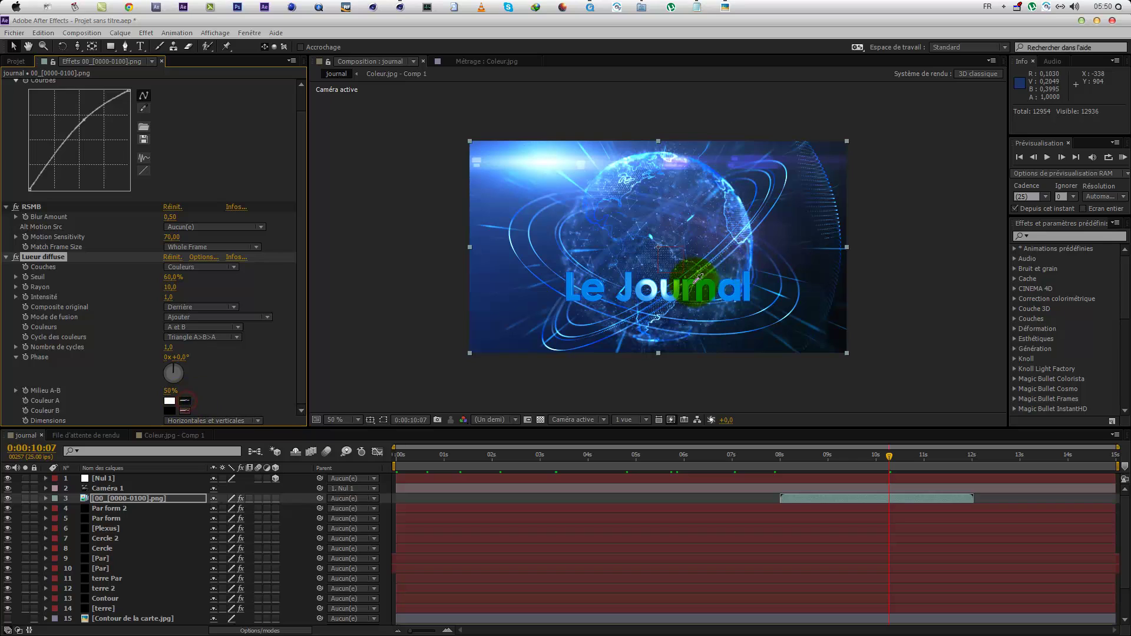
pyautogui.click(590, 288)
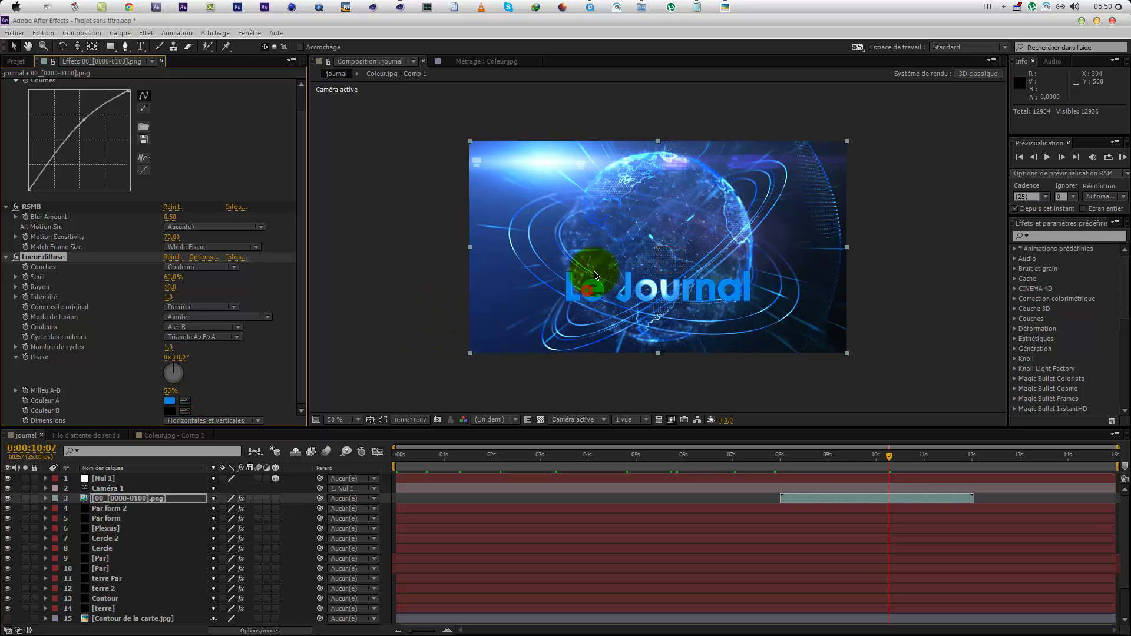
# Step: Sample the blue of Couleur A for the glow's Couleur B, and change Couleur A to a lighter blue
pyautogui.click(186, 411)
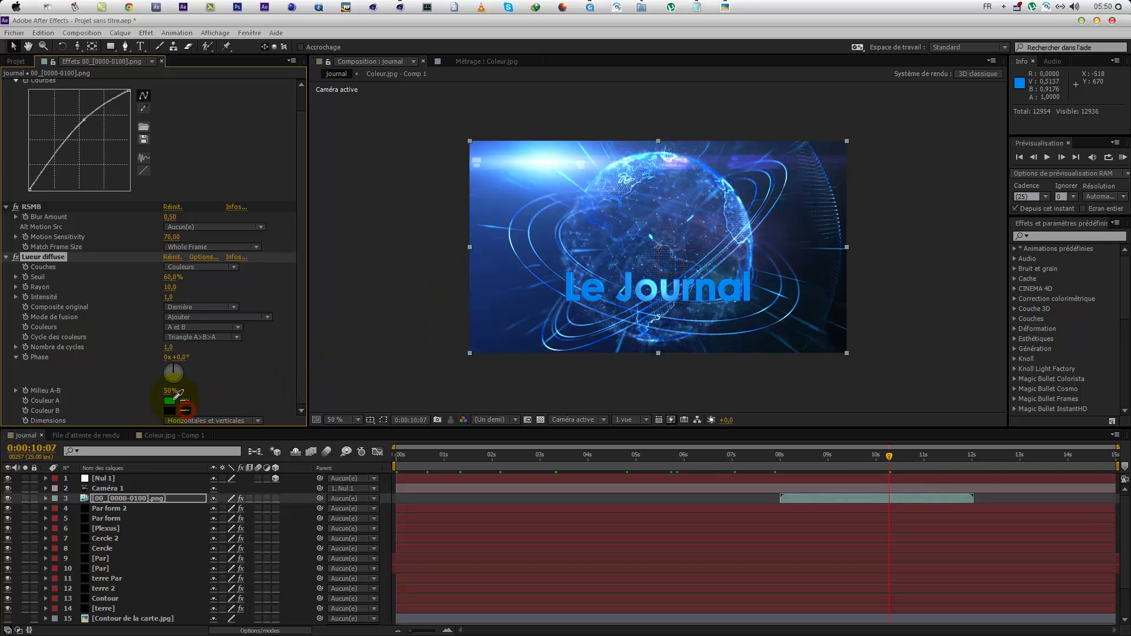
pyautogui.click(170, 402)
pyautogui.click(550, 272)
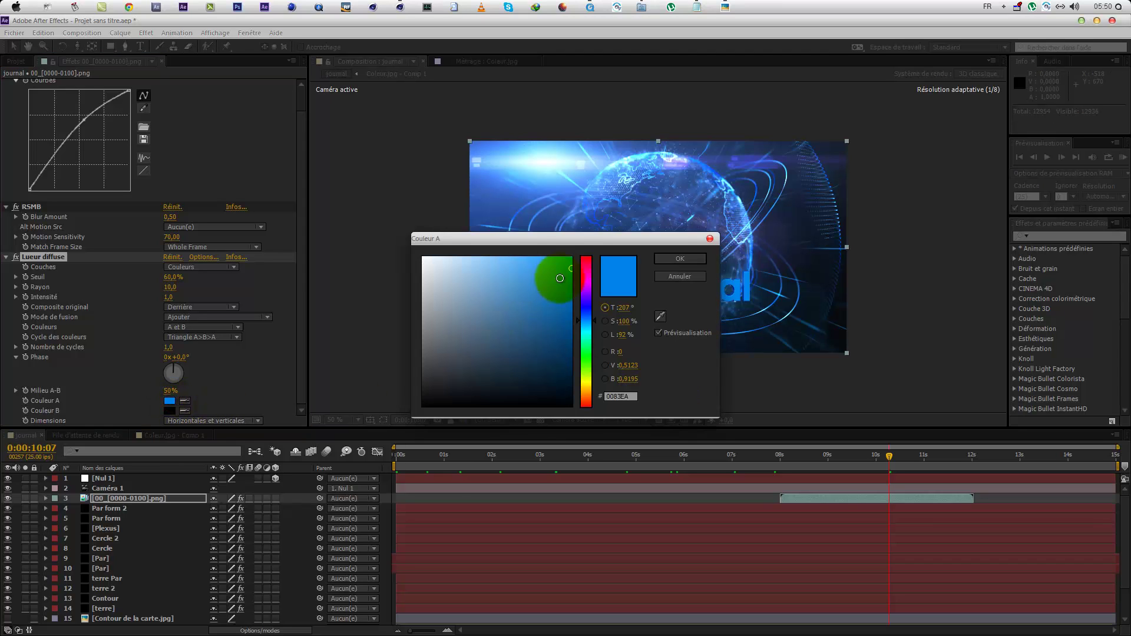
pyautogui.click(681, 258)
pyautogui.click(183, 411)
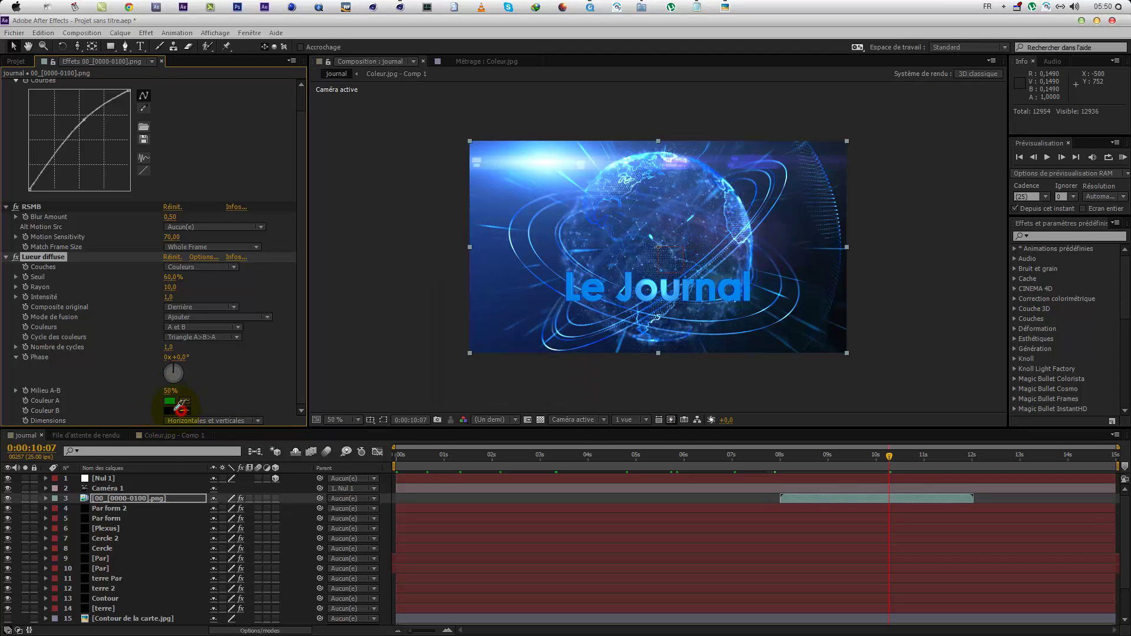
pyautogui.click(169, 402)
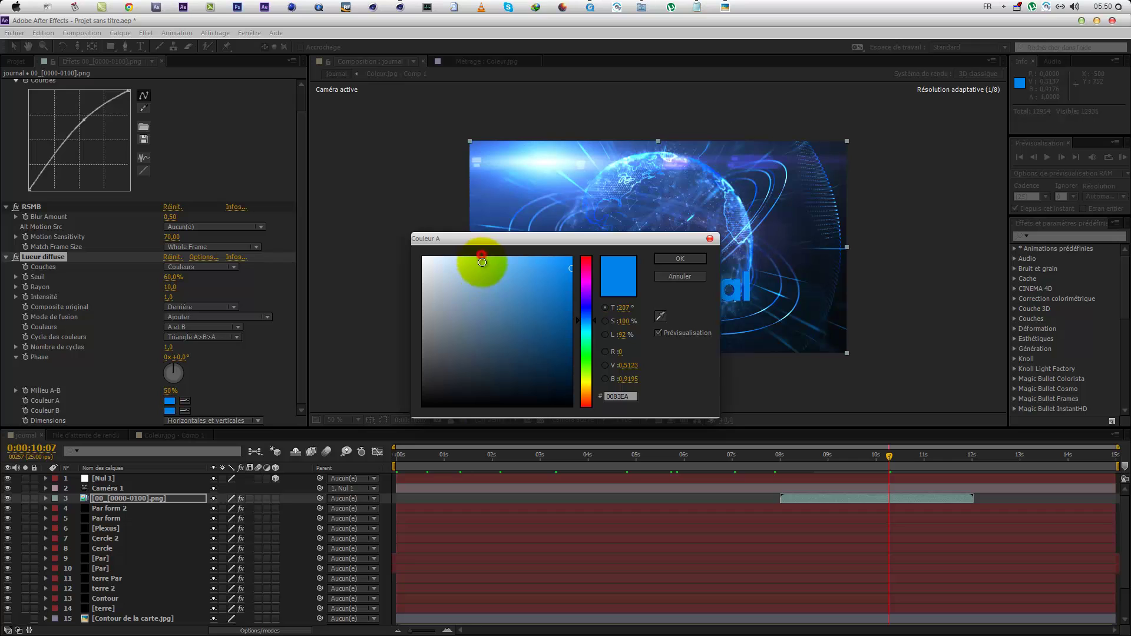
pyautogui.click(482, 257)
pyautogui.click(691, 258)
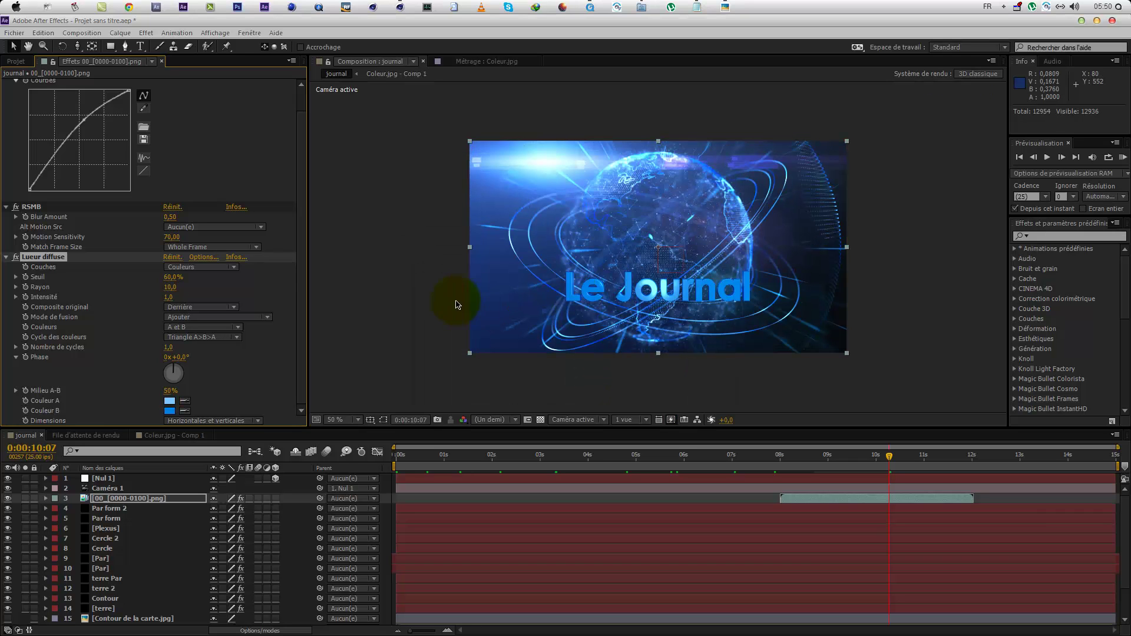
# Step: Set the glow's Rayon to 210, Dimensions to Verticales and Intensité to about 4.3
pyautogui.moveTo(190, 287); pyautogui.dragTo(297, 291)
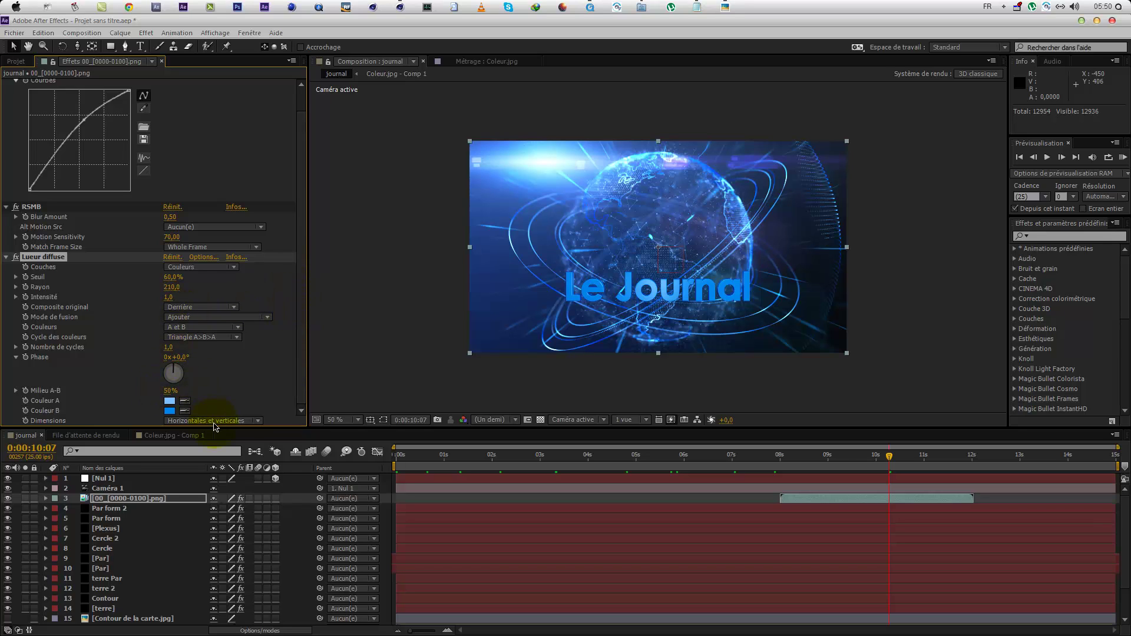
pyautogui.click(213, 423)
pyautogui.click(224, 446)
pyautogui.moveTo(165, 294); pyautogui.dragTo(240, 295)
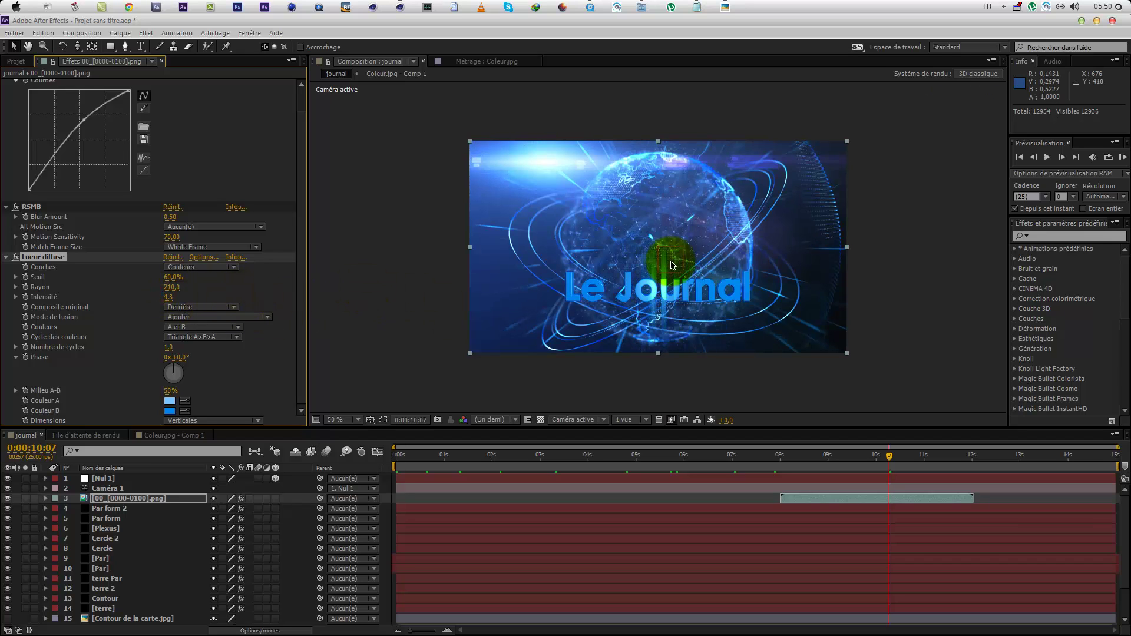
# Step: Reduce the glow's Rayon to 83 and set its Seuil to 50%
pyautogui.moveTo(170, 288)
pyautogui.mouseDown()
pyautogui.moveTo(143, 301)
pyautogui.moveTo(171, 276)
pyautogui.moveTo(152, 285)
pyautogui.mouseUp()
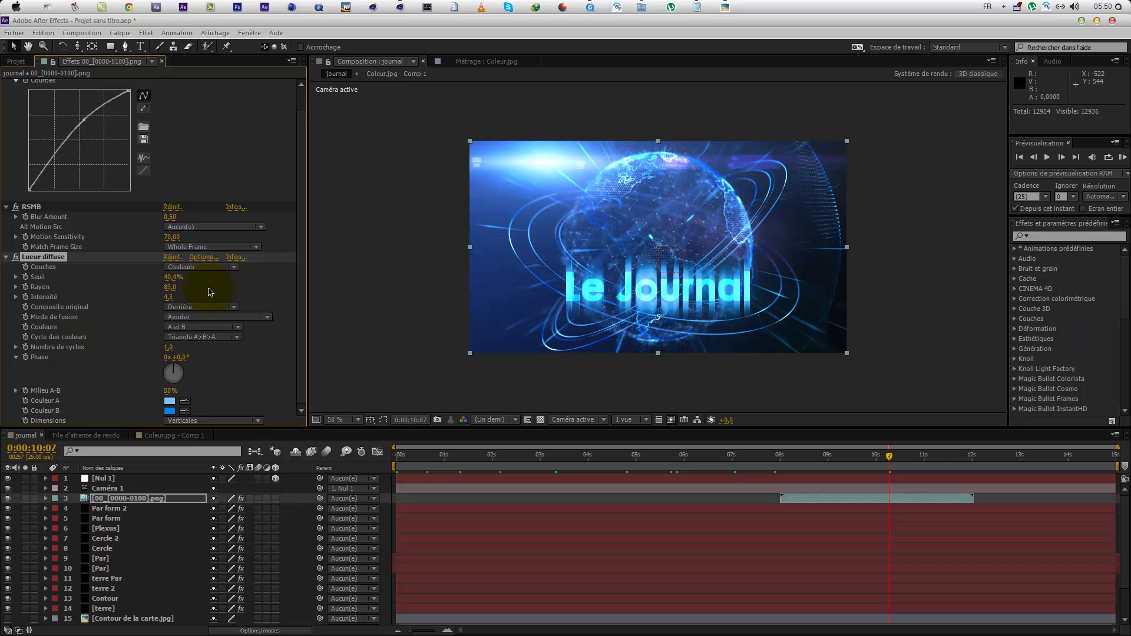
pyautogui.write('50')
pyautogui.press('KP_Enter')
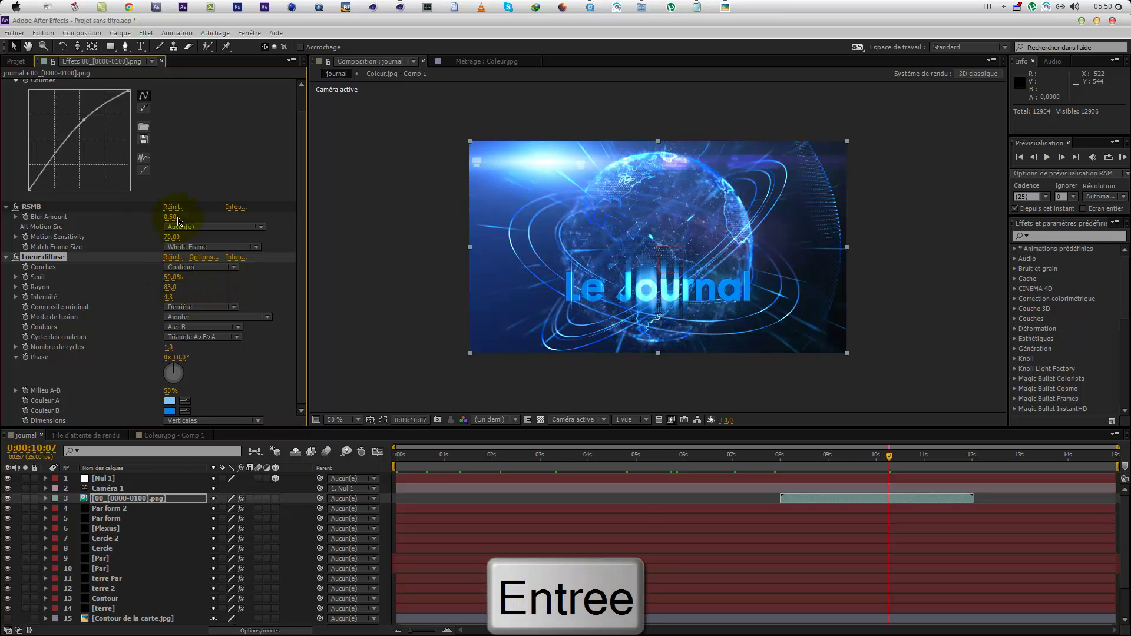
# Step: Start keyframes for the glow's Seuil, Rayon, Intensité and Milieu A-B at 0:00:09:17, and scrub through the title animation
pyautogui.moveTo(889, 457); pyautogui.dragTo(858, 469)
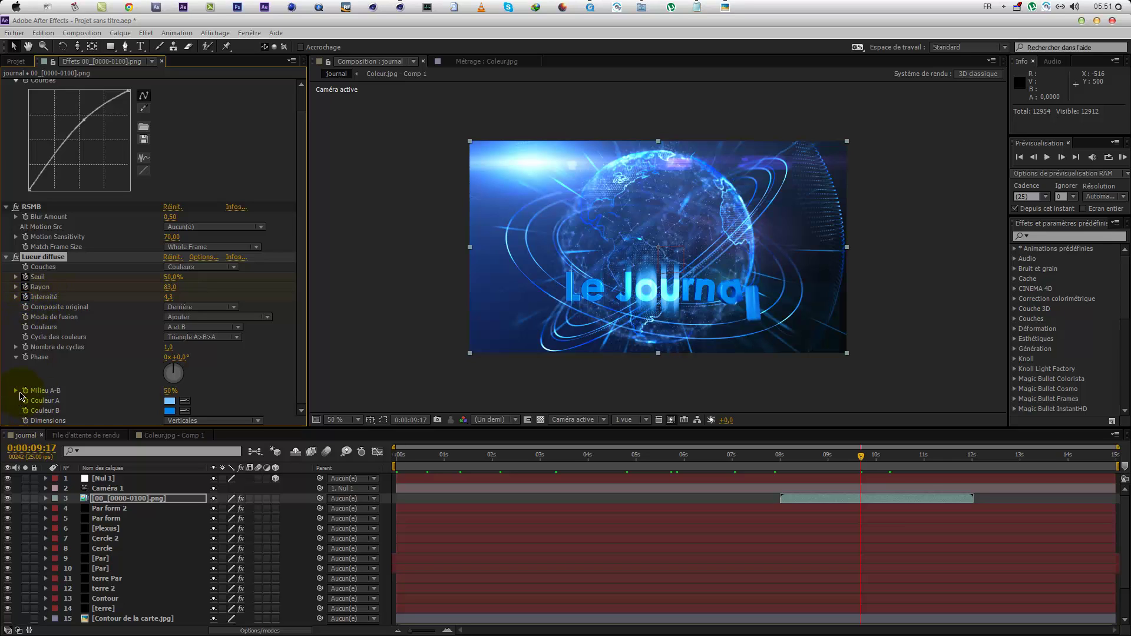
pyautogui.click(780, 466)
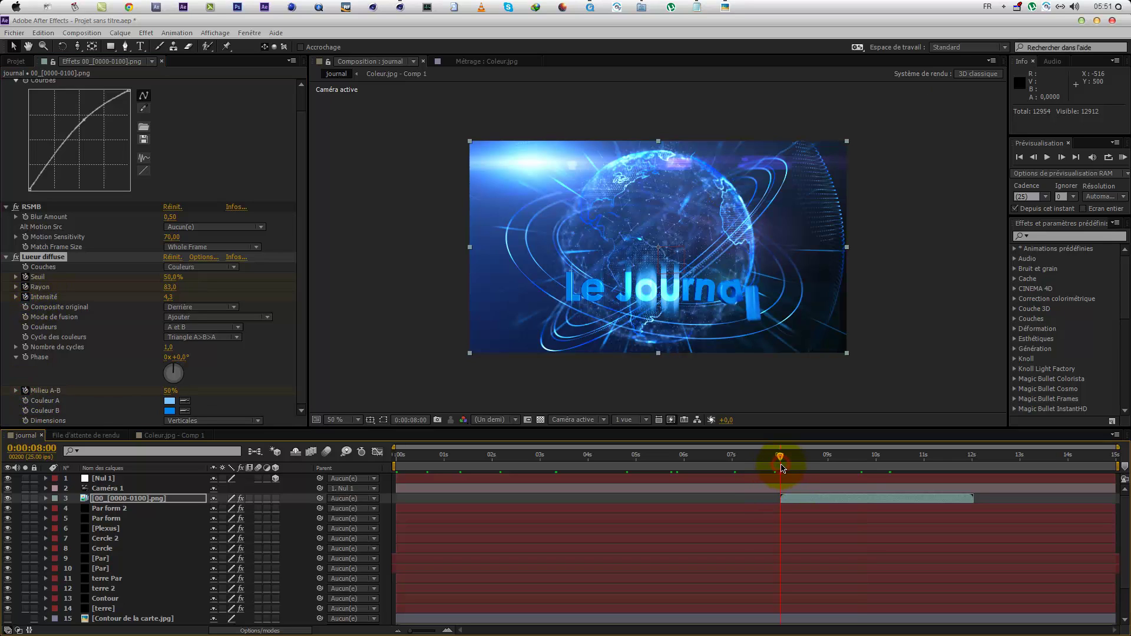
pyautogui.moveTo(782, 468); pyautogui.dragTo(810, 470)
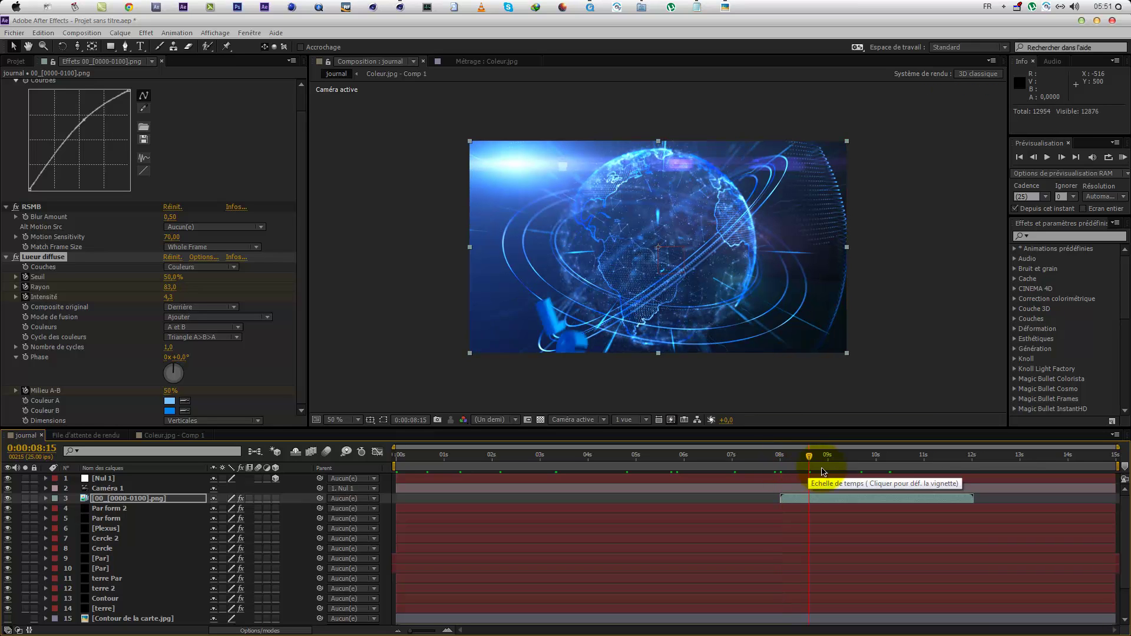
pyautogui.click(841, 468)
pyautogui.moveTo(858, 469); pyautogui.dragTo(904, 462)
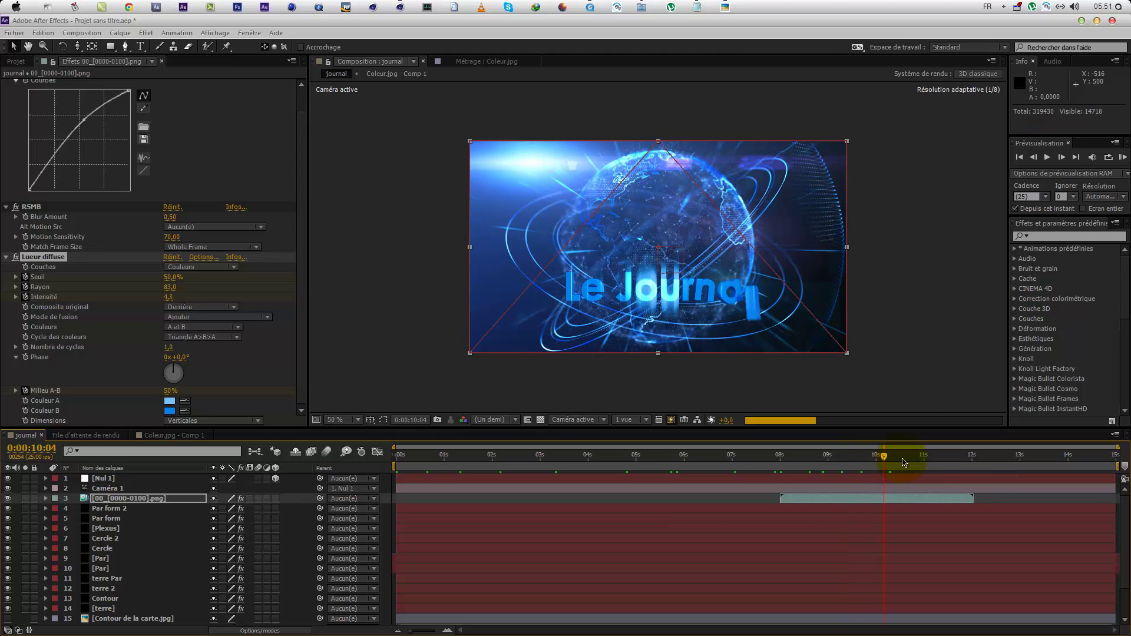
# Step: Reveal the title layer's keyframes and shift the four glow keyframes three frames earlier to 0:00:09:14
pyautogui.click(889, 499)
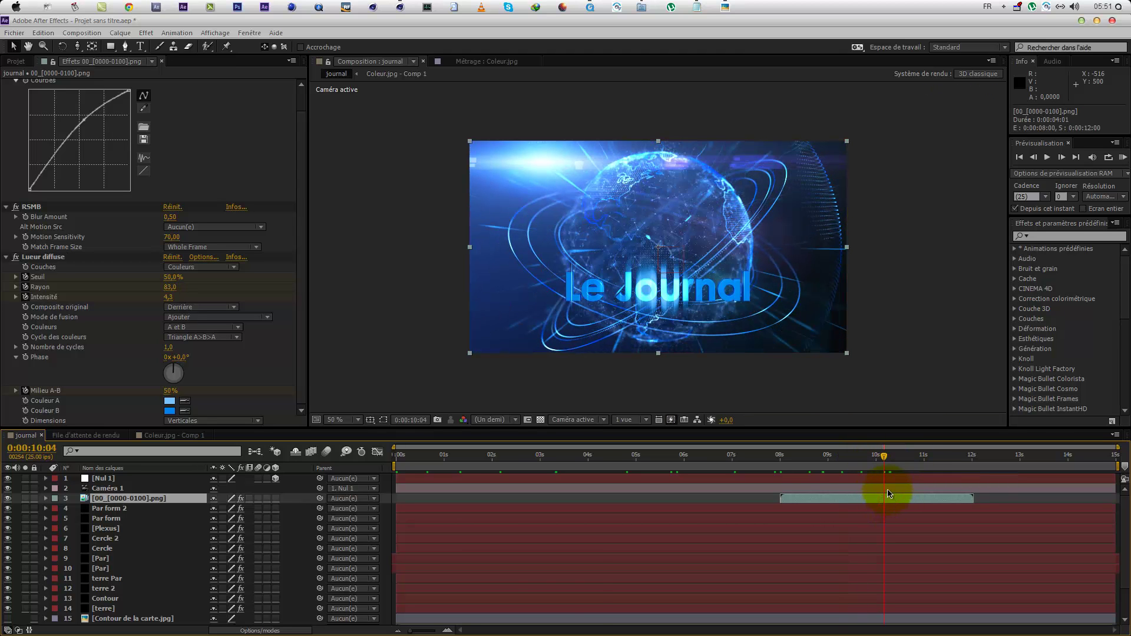
pyautogui.press('u')
pyautogui.click(832, 463)
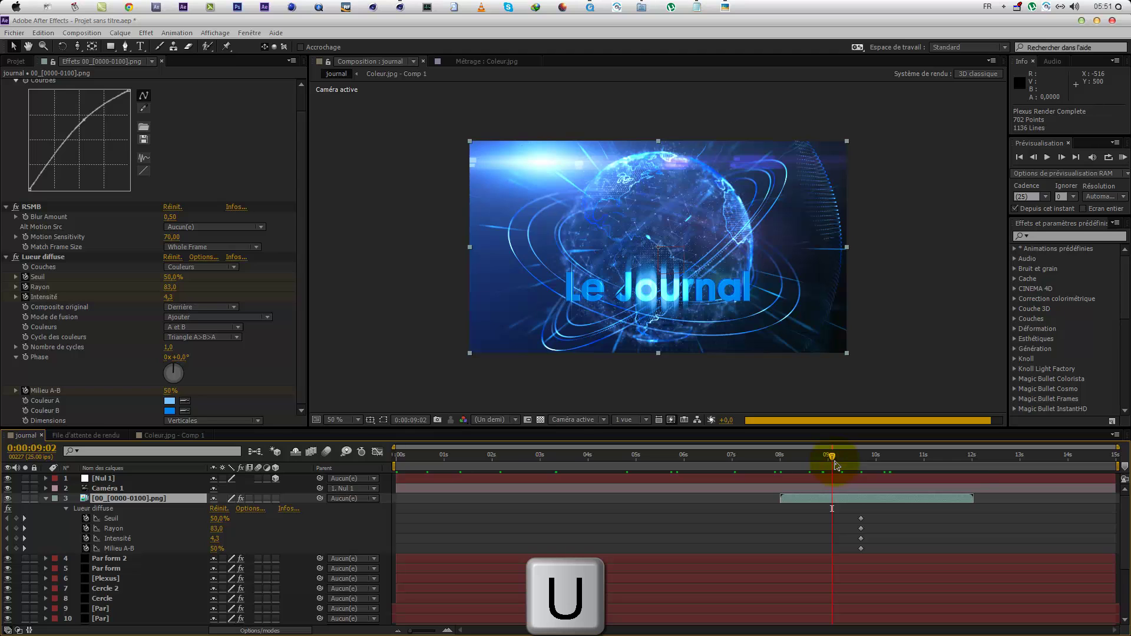
pyautogui.click(848, 462)
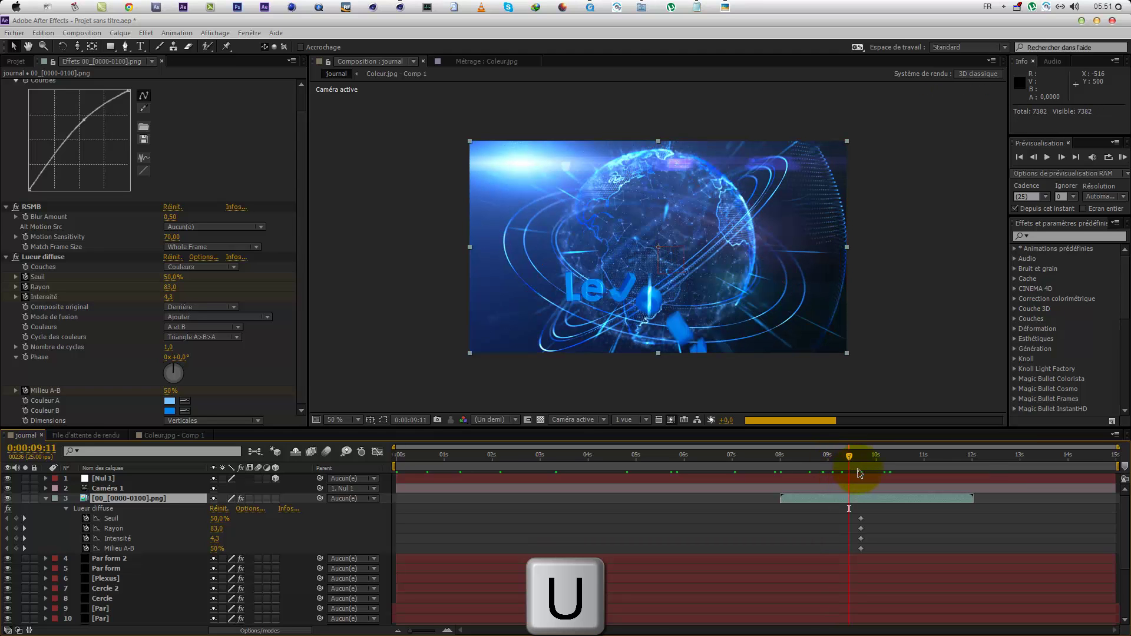
pyautogui.click(863, 473)
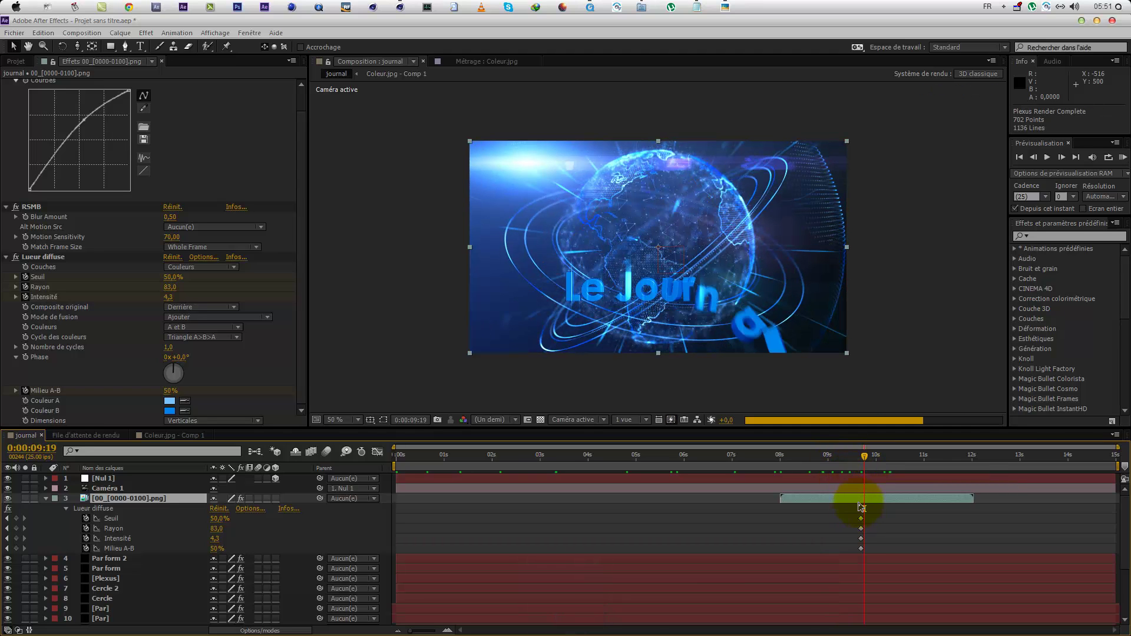
pyautogui.moveTo(858, 514); pyautogui.dragTo(863, 613)
pyautogui.hotkey('alt', 'Left')
pyautogui.hotkey('alt', 'Left')
pyautogui.hotkey('alt', 'Left')
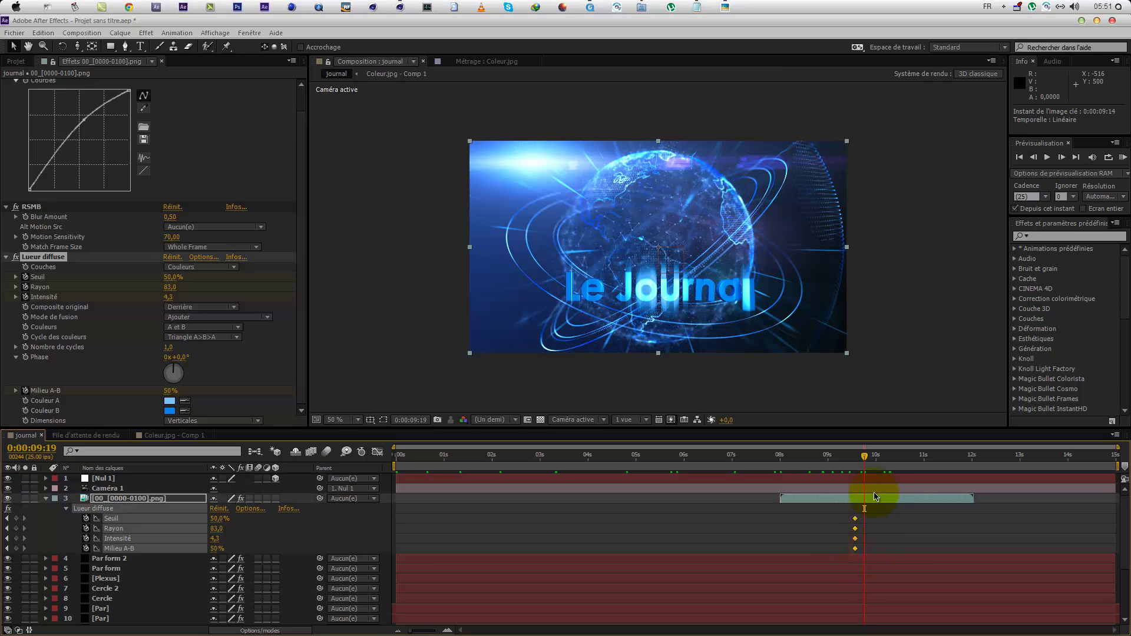
# Step: At 0:00:10:07, keyframe the glow's Seuil, Rayon, Intensité and Milieu A-B at 0
pyautogui.click(889, 457)
pyautogui.click(166, 277)
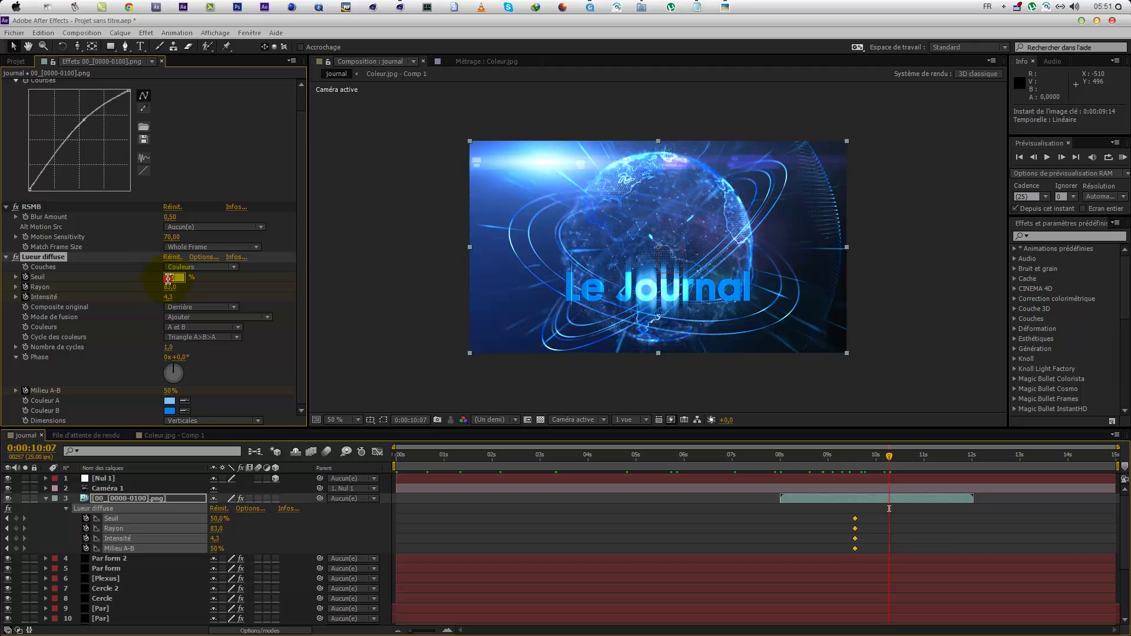
pyautogui.write('0')
pyautogui.click(169, 287)
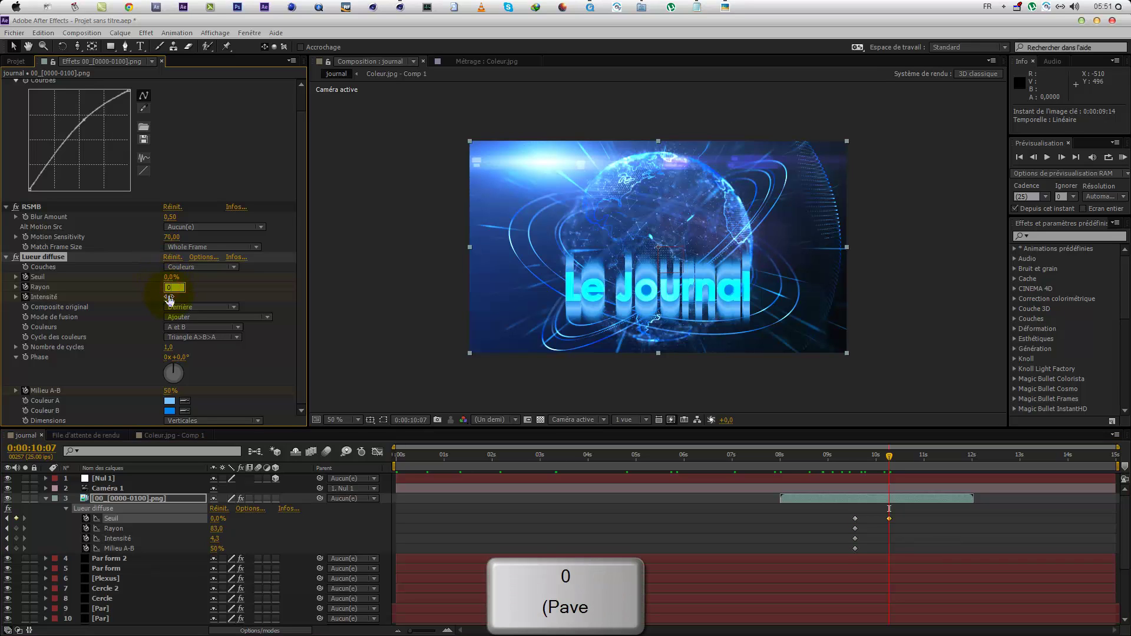
pyautogui.write('0')
pyautogui.click(169, 298)
pyautogui.write('0')
pyautogui.click(173, 392)
pyautogui.write('0')
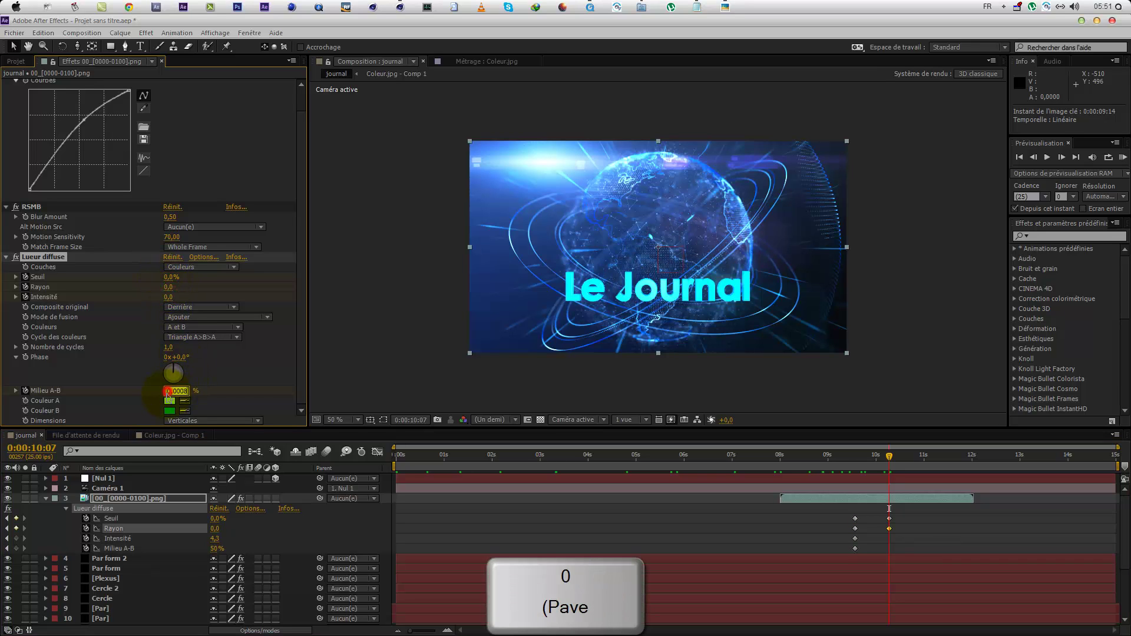
pyautogui.click(245, 380)
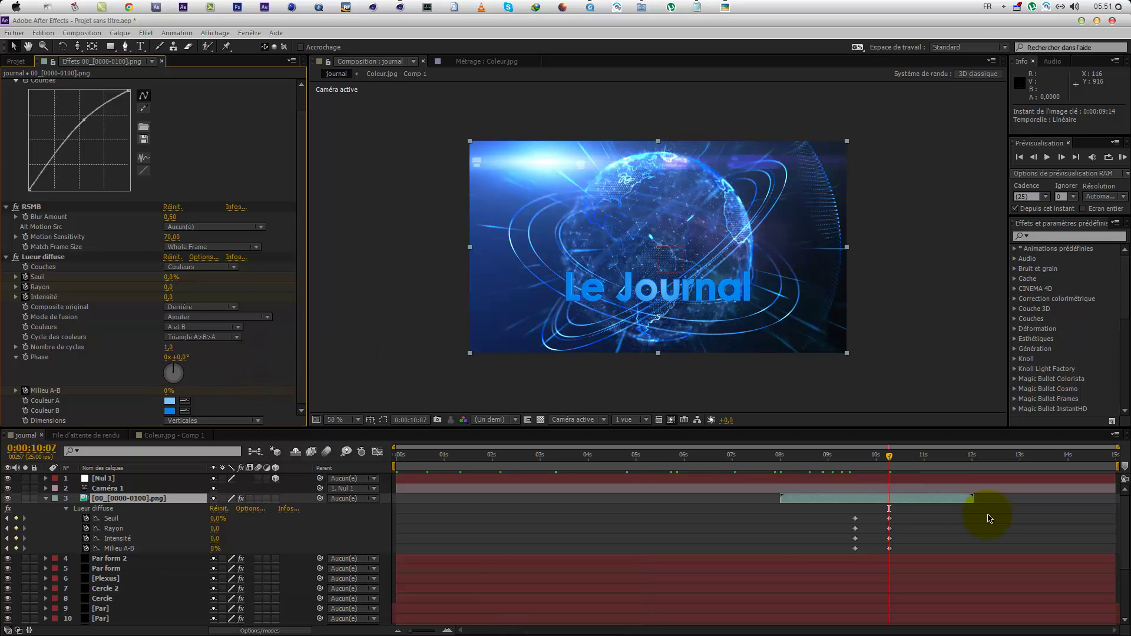
# Step: Enable time remapping on the 00_[0000-0100].png title layer and extend its out point to the end of the composition
pyautogui.moveTo(946, 455); pyautogui.dragTo(980, 469)
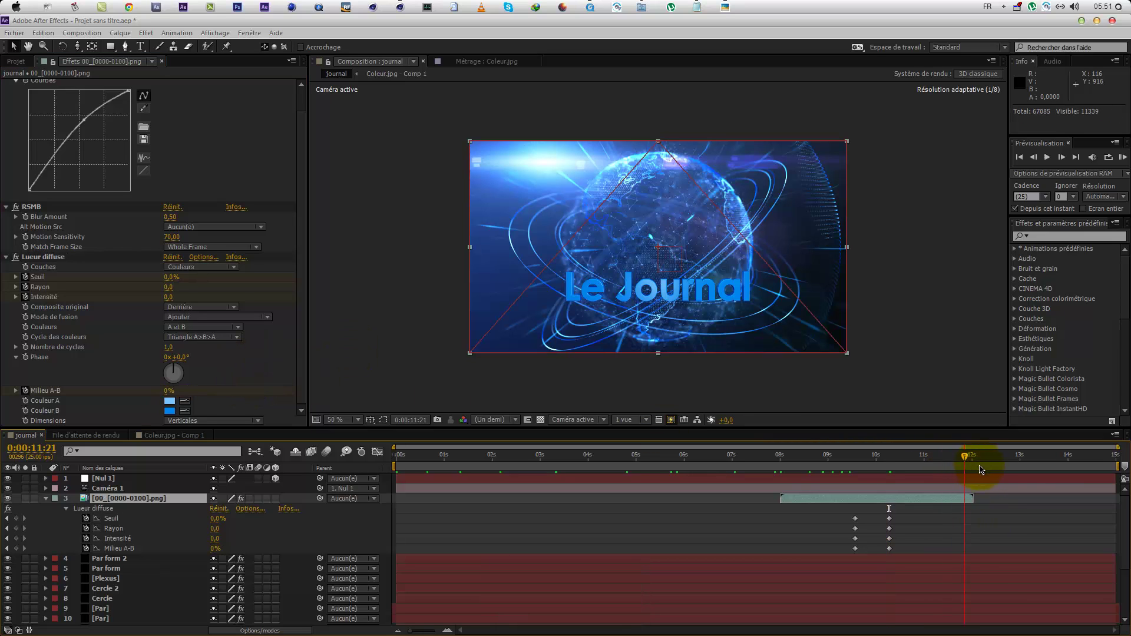
pyautogui.click(1033, 462)
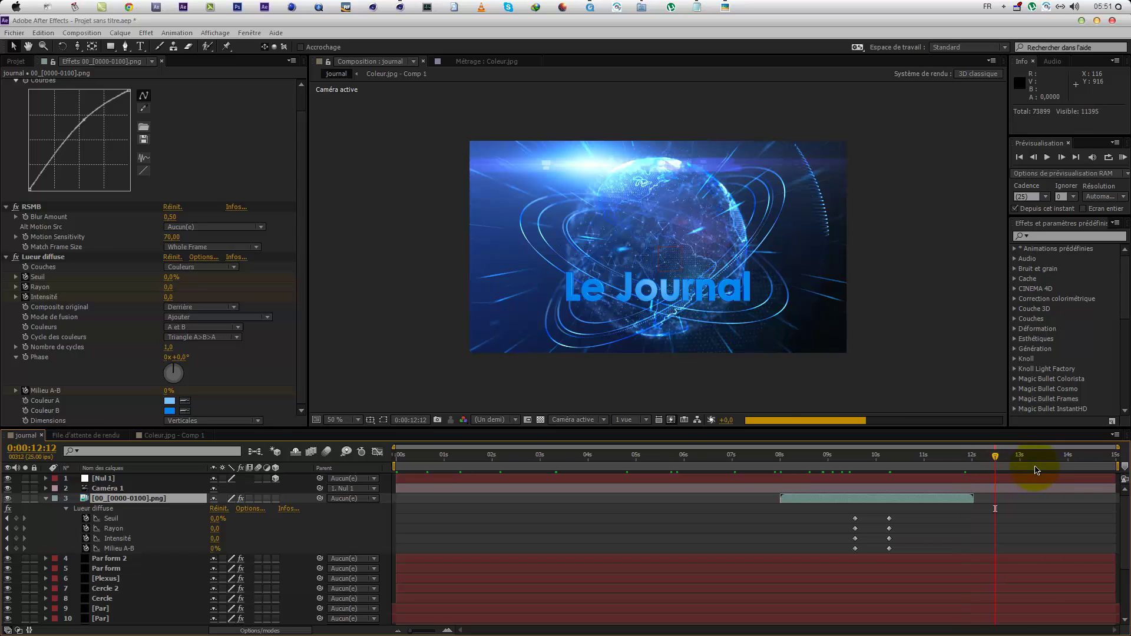
pyautogui.click(955, 497)
pyautogui.hotkey('ctrl', 'alt', 't')
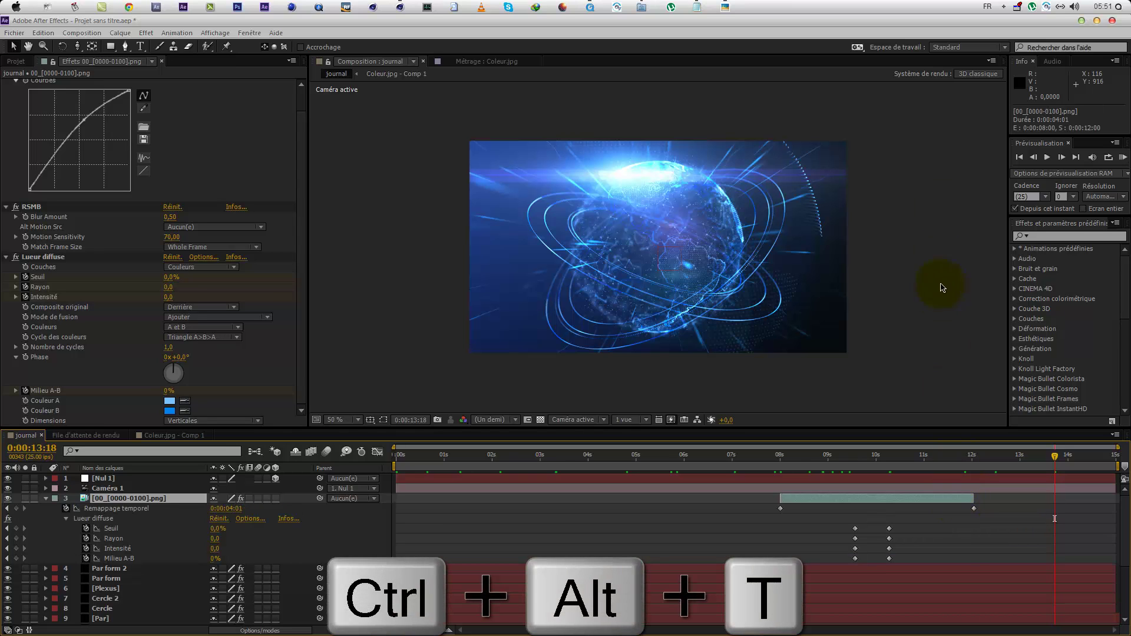
pyautogui.rightClick(943, 287)
pyautogui.moveTo(949, 114)
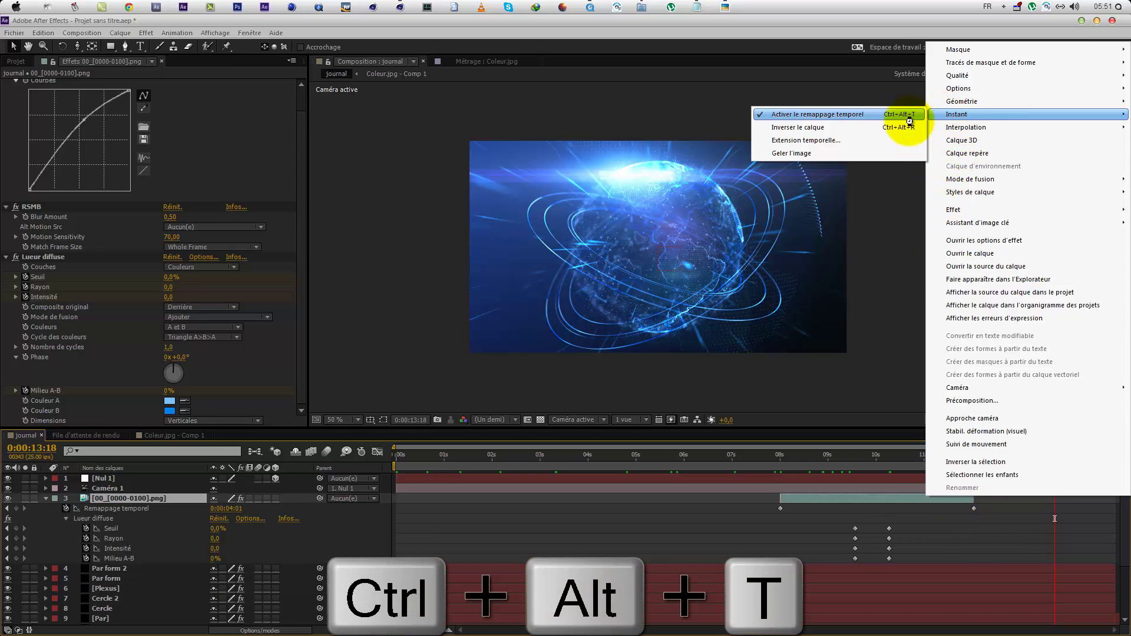
pyautogui.click(923, 501)
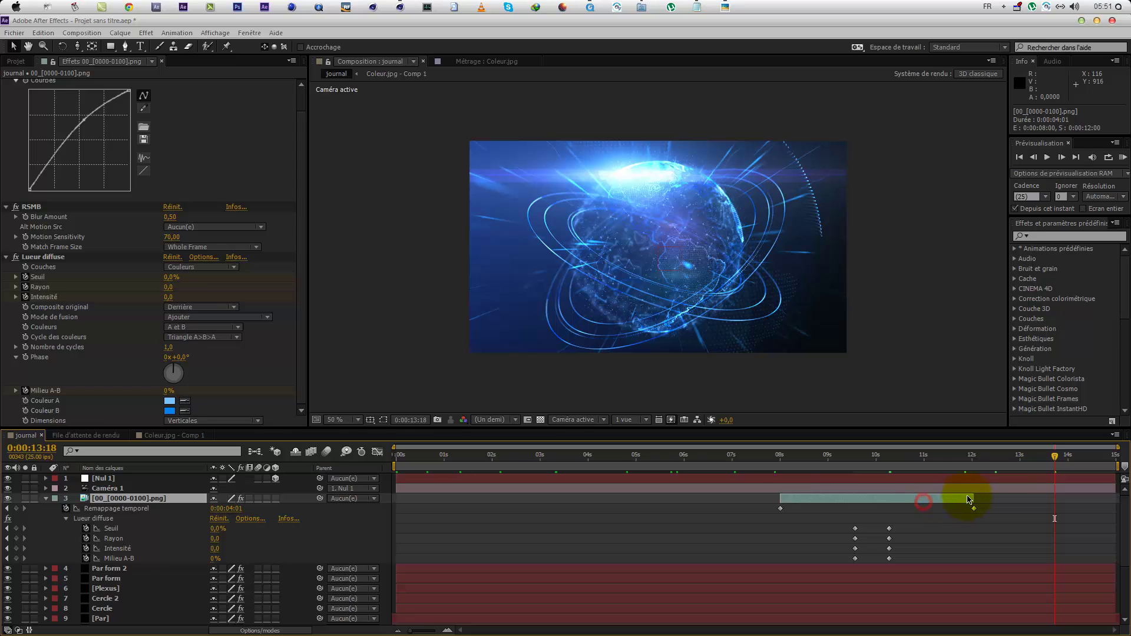
pyautogui.moveTo(975, 495); pyautogui.dragTo(1103, 495)
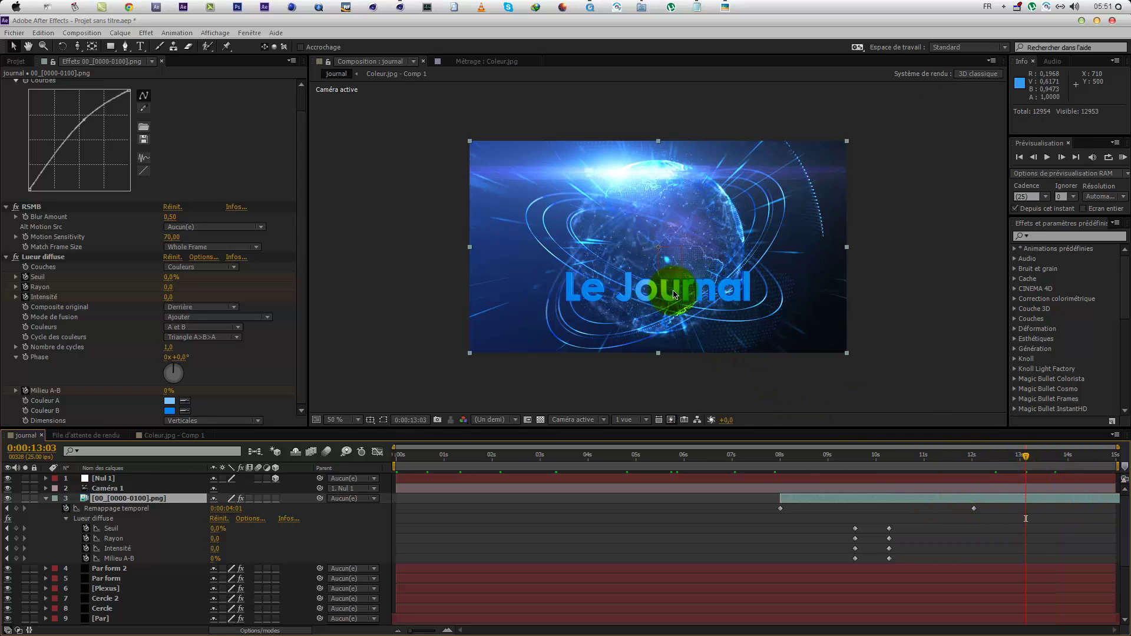
# Step: Raise the midpoint of the Vert channel in the title layer's Courbes effect, and compare the title with its effects off and on
pyautogui.scroll(2, 46, 122)
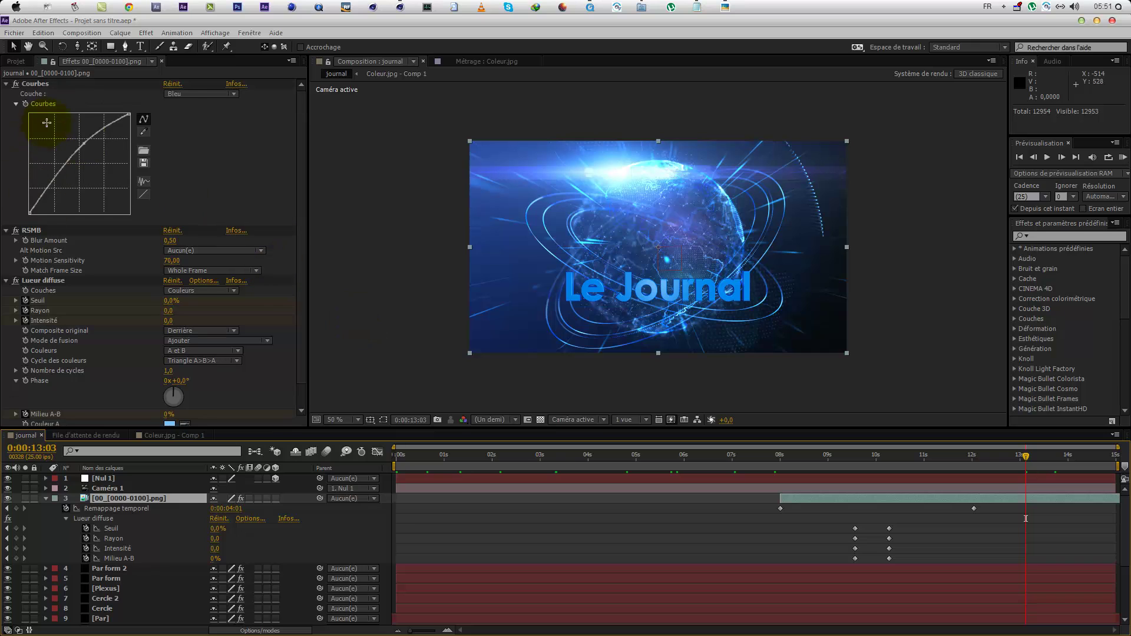
pyautogui.click(177, 93)
pyautogui.click(189, 129)
pyautogui.moveTo(80, 160); pyautogui.dragTo(72, 158)
pyautogui.click(668, 341)
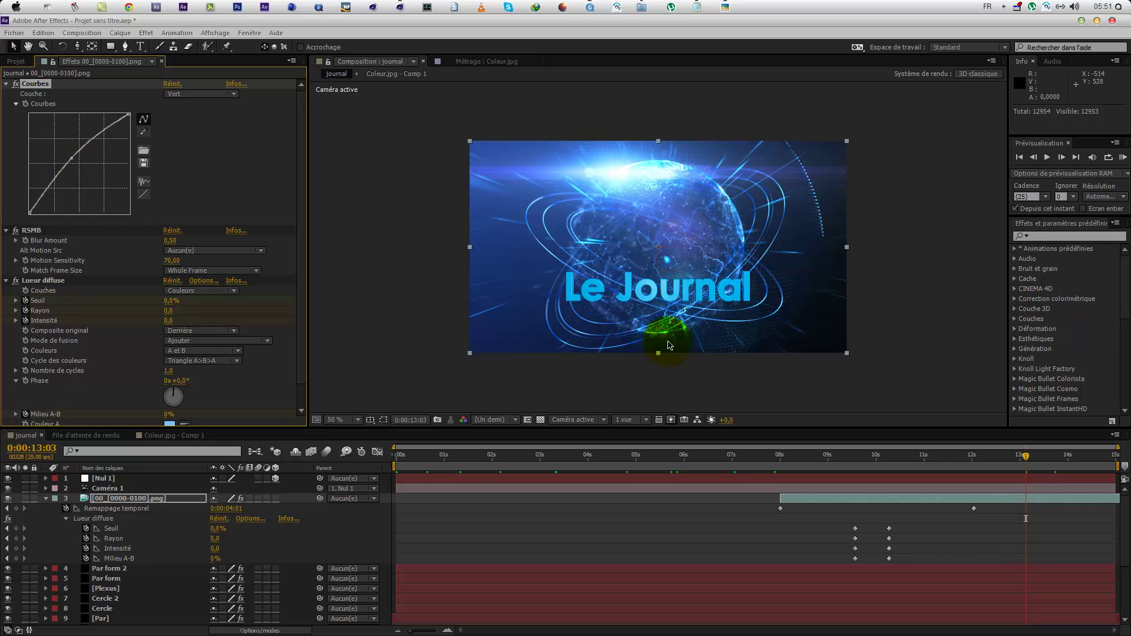
pyautogui.click(241, 500)
pyautogui.click(241, 501)
pyautogui.click(914, 347)
pyautogui.scroll(1, 595, 305)
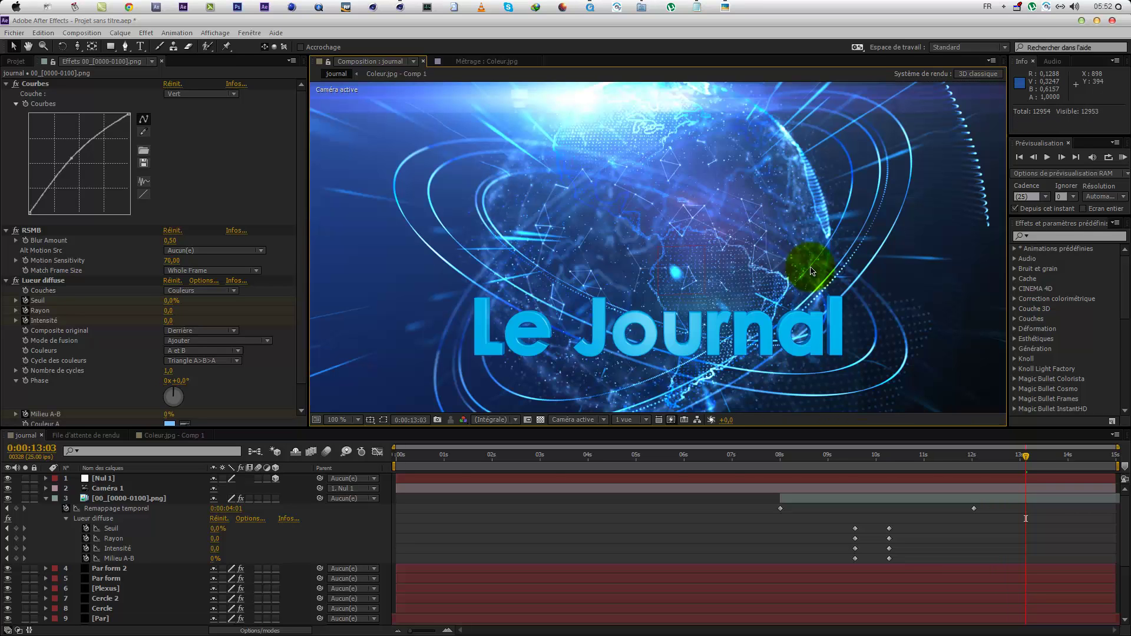
pyautogui.scroll(-1, 811, 271)
# Step: Scrub through the journal composition and compare it with the beginning and end of the Journal tuts reference video
pyautogui.moveTo(1078, 474); pyautogui.dragTo(1086, 465)
pyautogui.click(1112, 463)
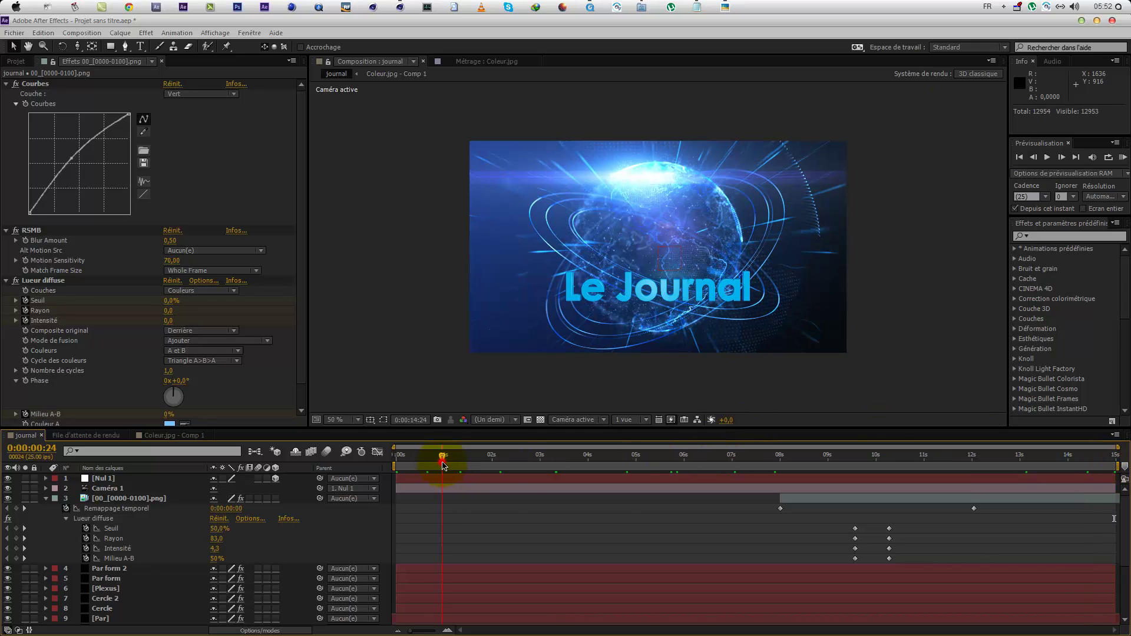
pyautogui.moveTo(443, 463); pyautogui.dragTo(568, 481)
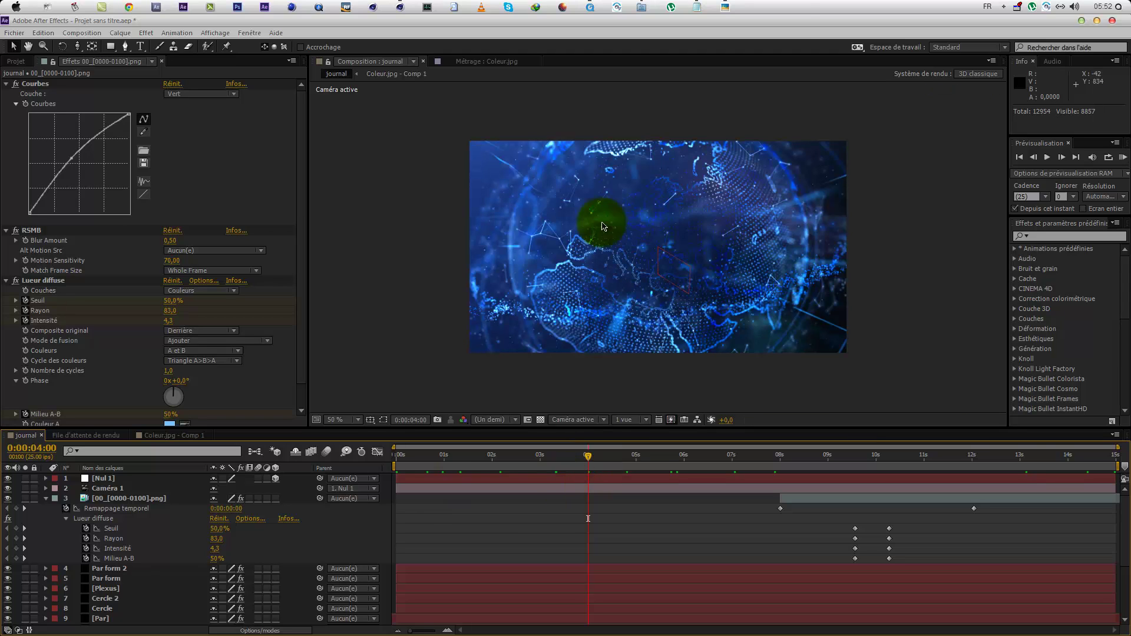
pyautogui.click(590, 8)
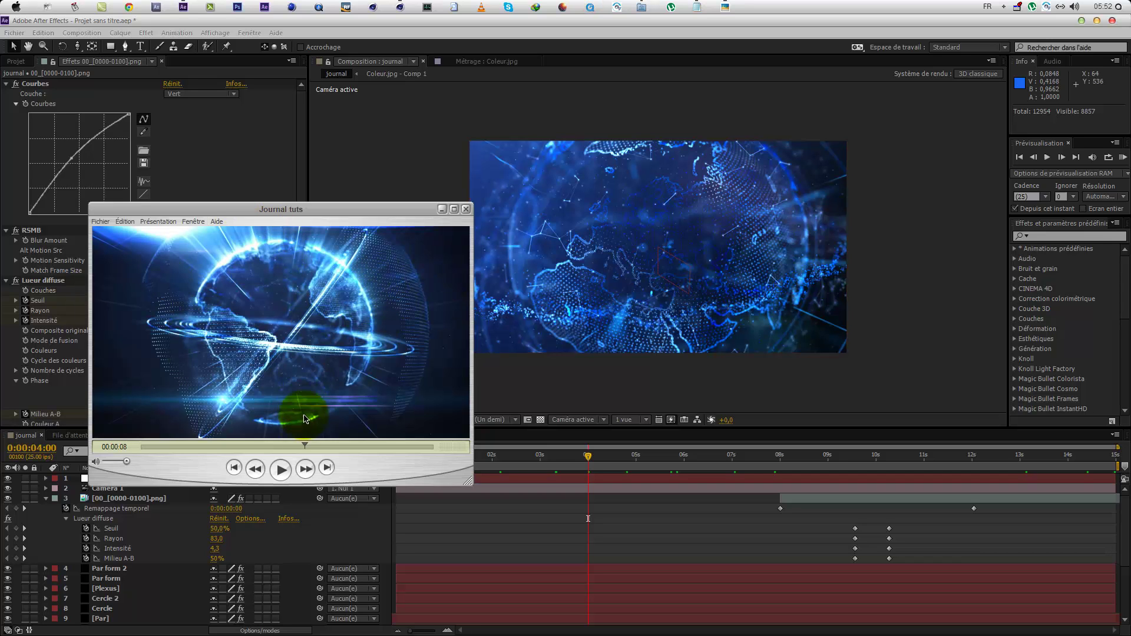
pyautogui.moveTo(312, 446); pyautogui.dragTo(182, 446)
pyautogui.moveTo(366, 451); pyautogui.dragTo(398, 450)
pyautogui.click(531, 392)
# Step: Set the Optical Flares Brightness on the Op layer to 200, and check the flare at several times up to 0:00:14:17
pyautogui.scroll(-5, 204, 555)
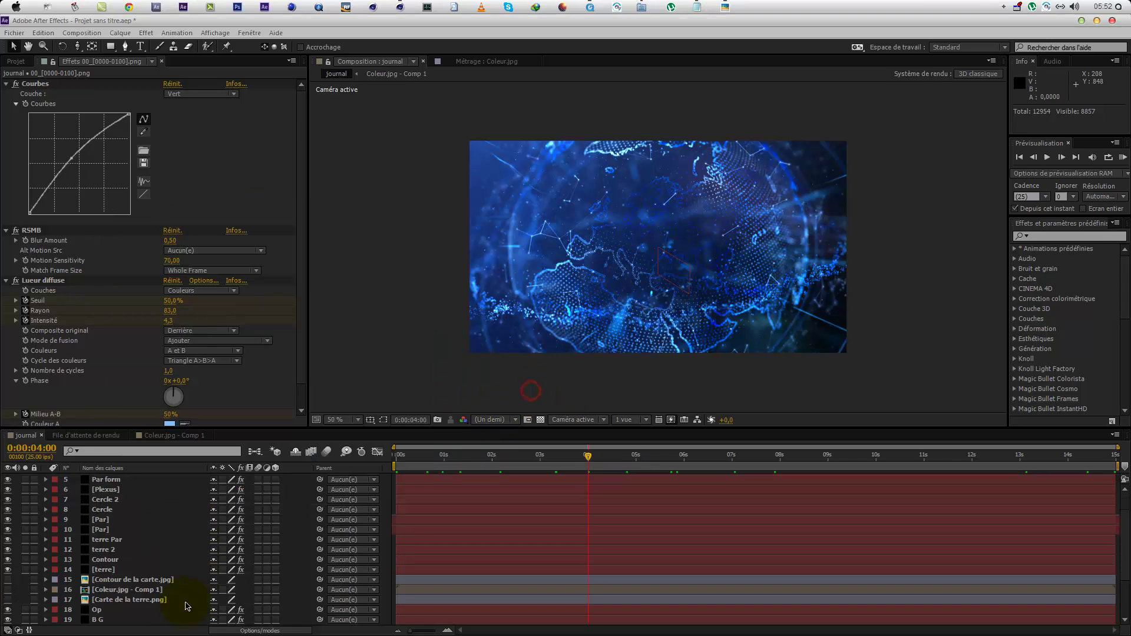
pyautogui.click(110, 611)
pyautogui.moveTo(630, 476); pyautogui.dragTo(795, 466)
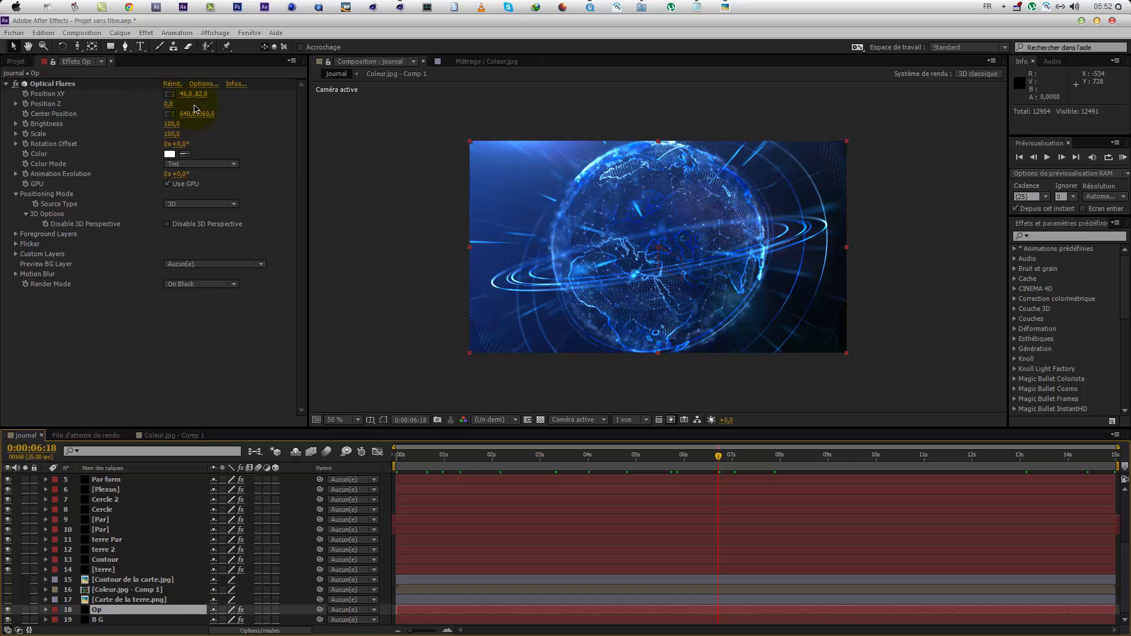
pyautogui.click(171, 125)
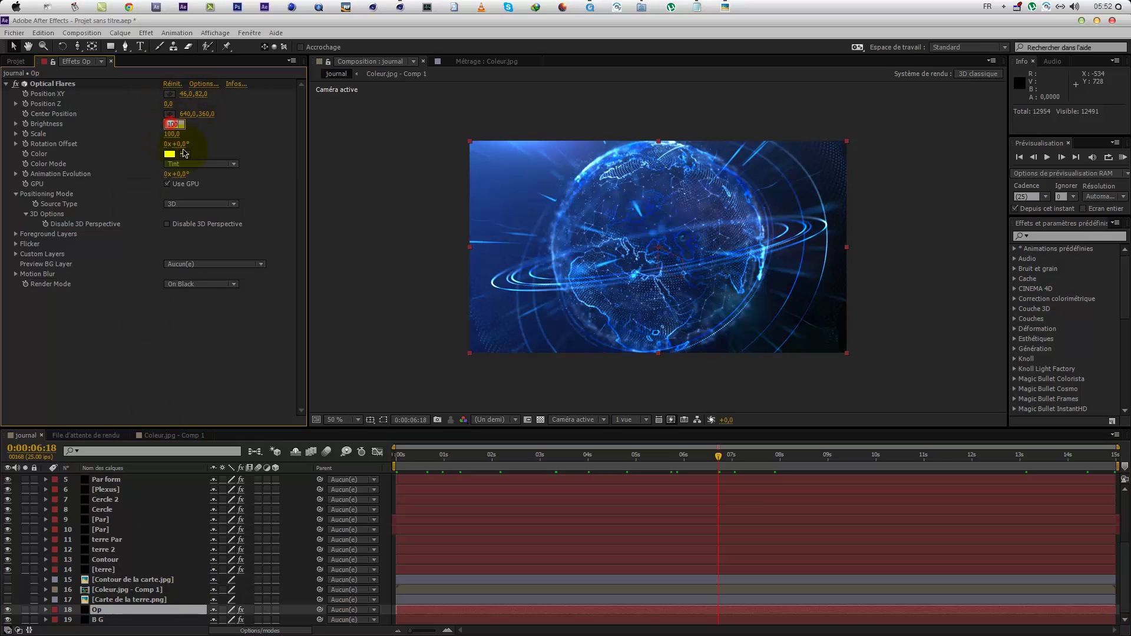
pyautogui.write('200')
pyautogui.click(247, 144)
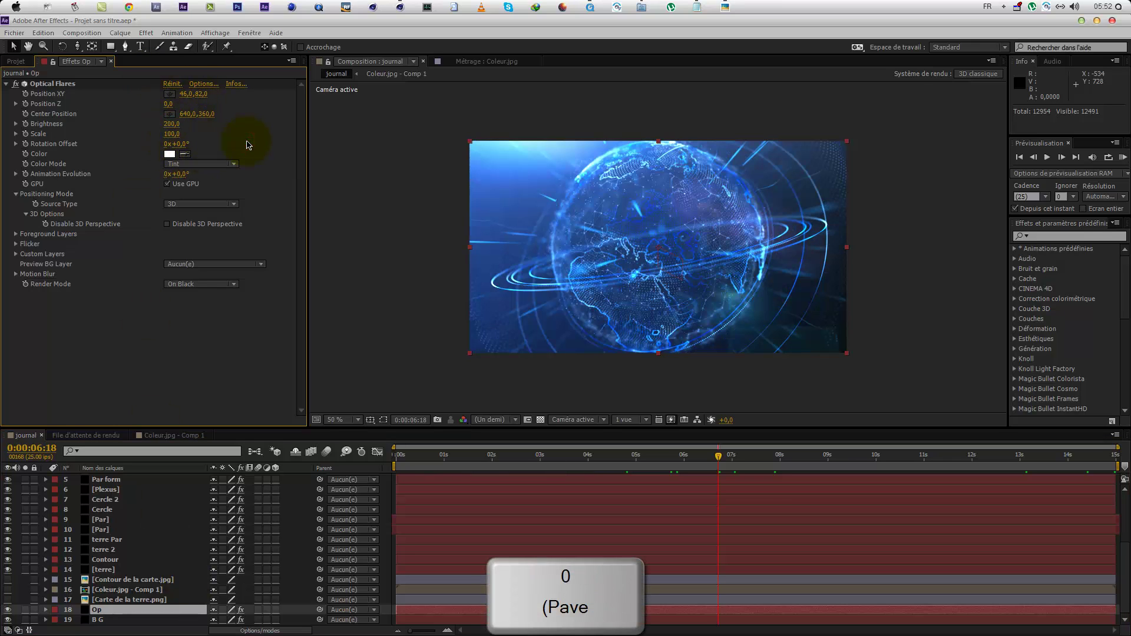
pyautogui.click(475, 455)
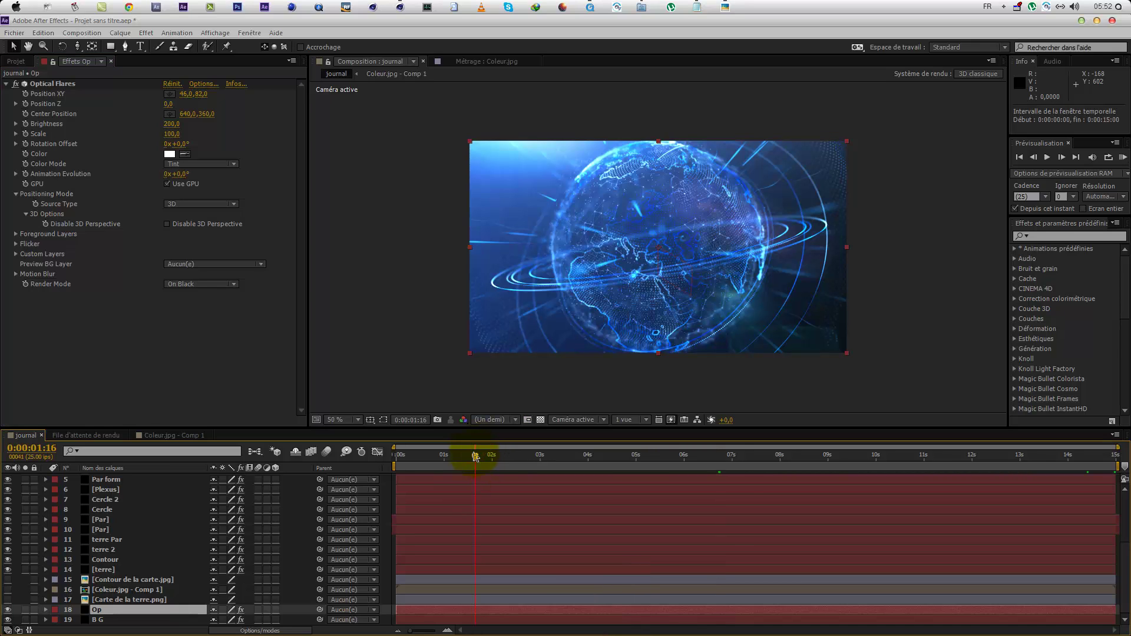
pyautogui.click(620, 470)
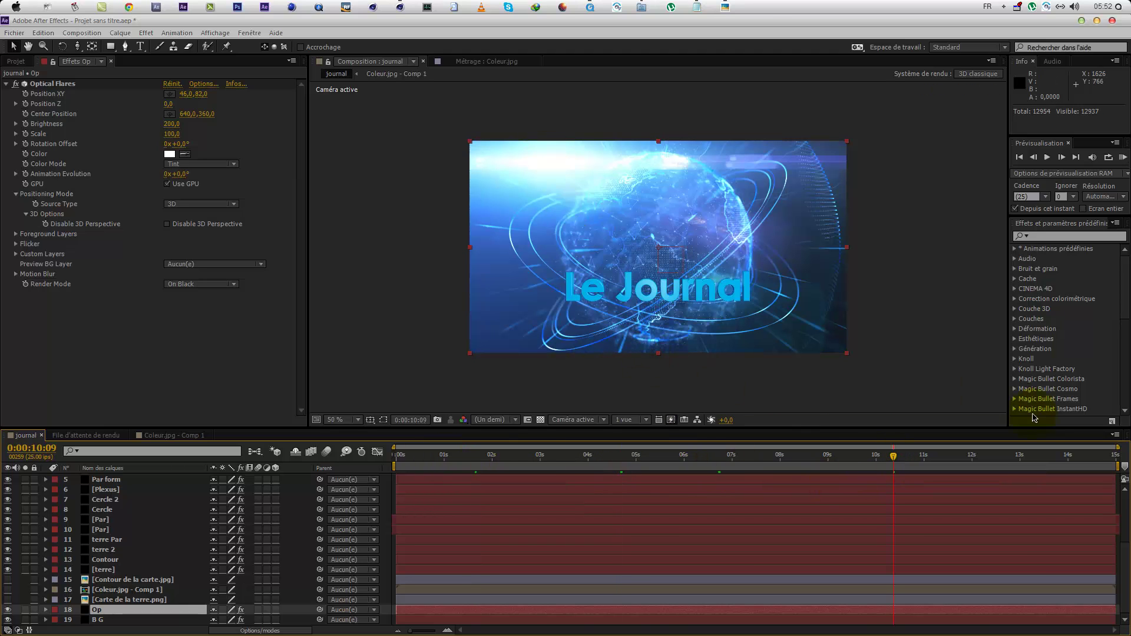
pyautogui.click(1099, 457)
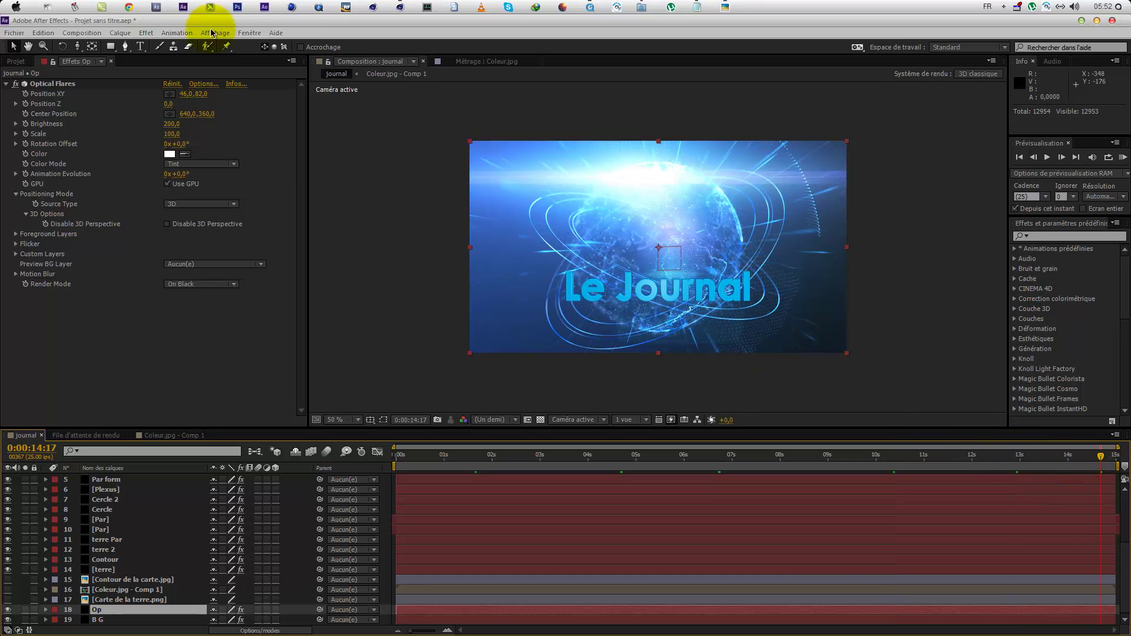
# Step: Try to reposition the Op layer's flare source well outside the frame, and undo the last move
pyautogui.click(169, 95)
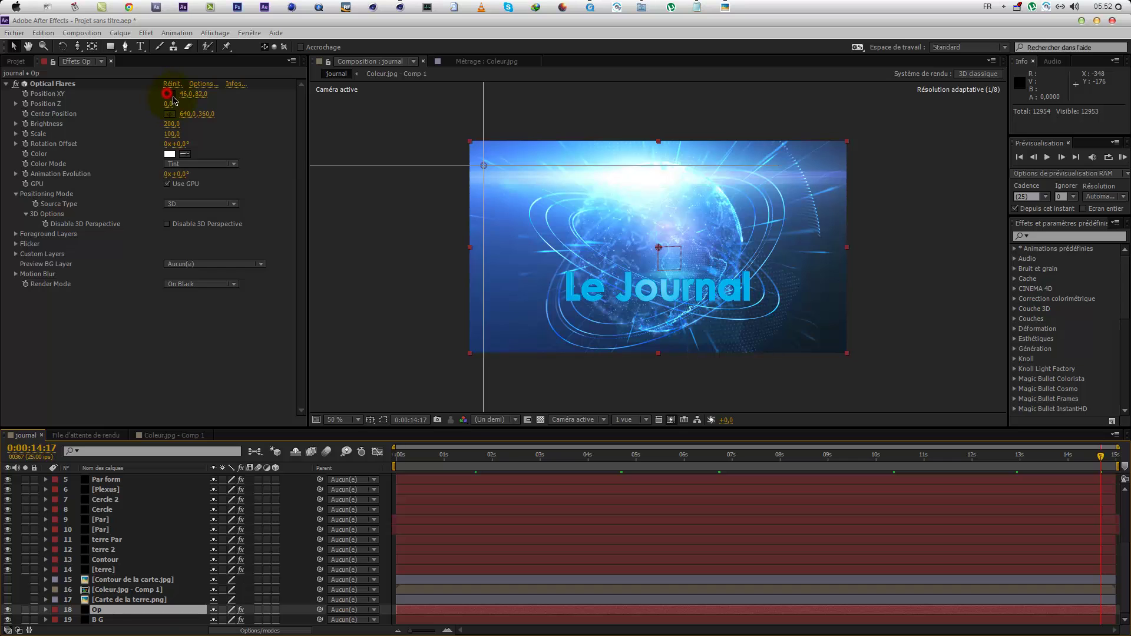
pyautogui.click(518, 173)
pyautogui.moveTo(518, 172); pyautogui.dragTo(229, 170)
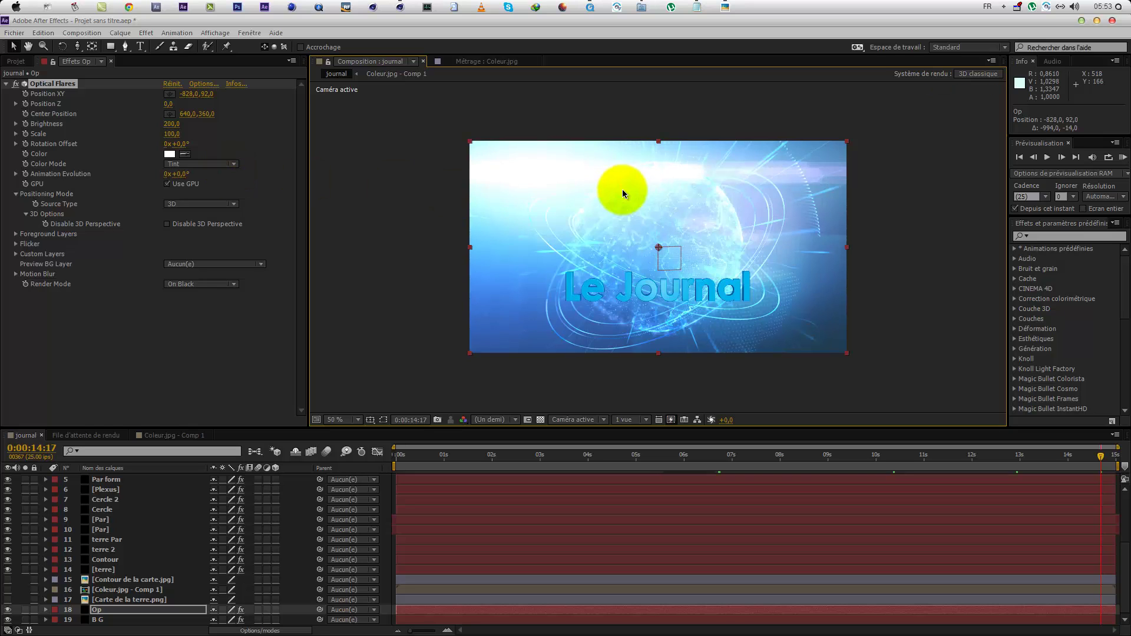
pyautogui.click(43, 33)
pyautogui.click(48, 44)
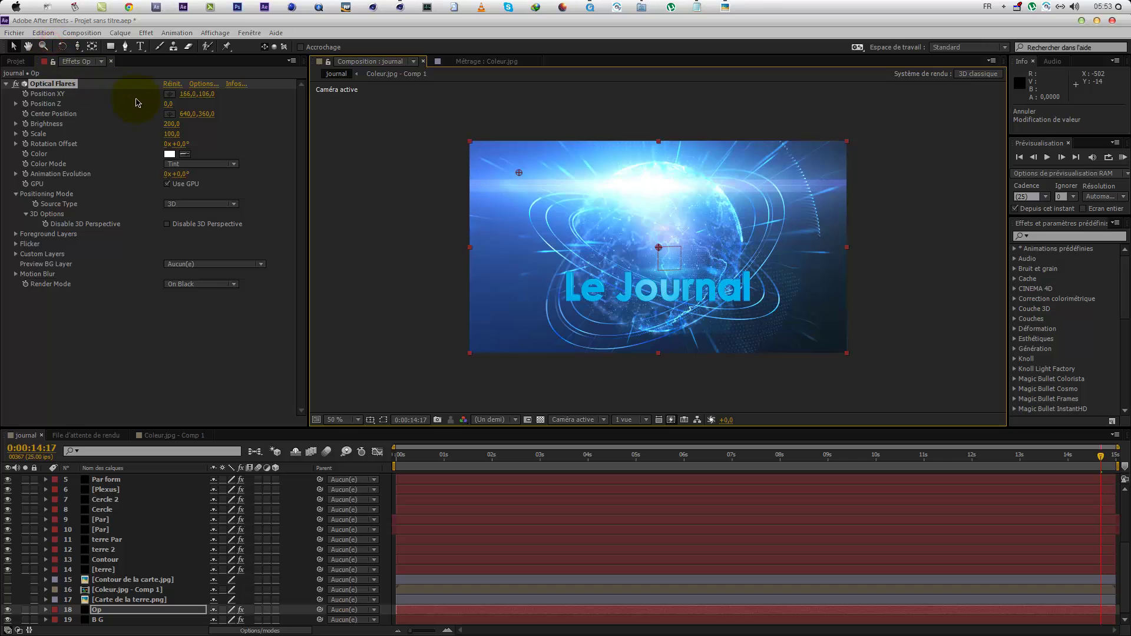
# Step: Set the flare's Position XY to 90, 20 and Position Z to 320, and check it at other times in the composition
pyautogui.moveTo(186, 94); pyautogui.dragTo(189, 133)
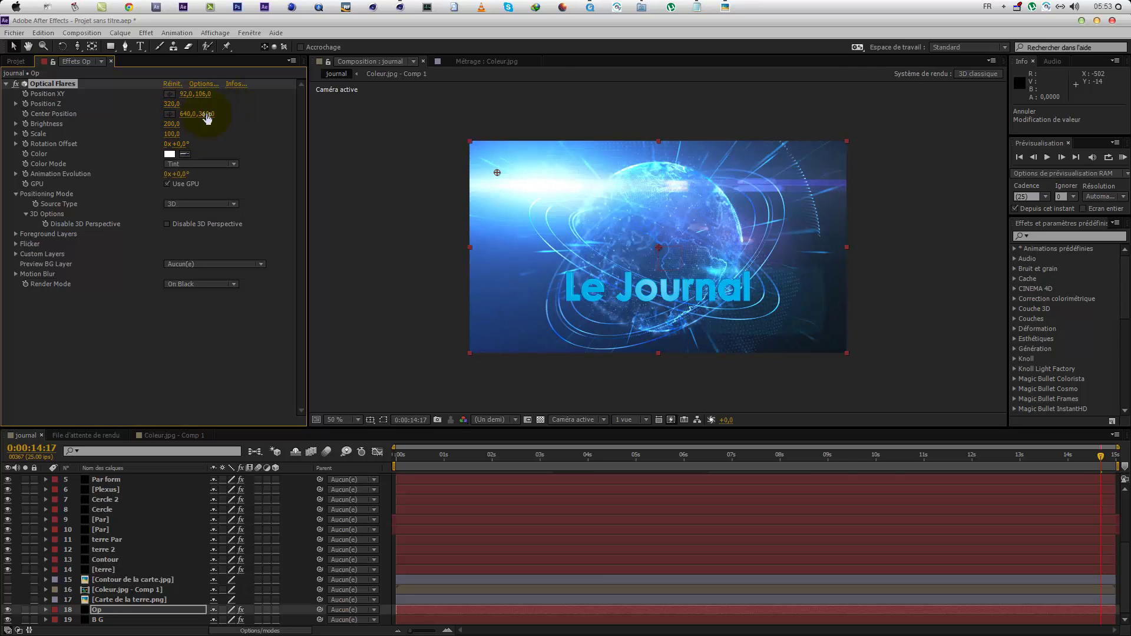
pyautogui.moveTo(208, 94); pyautogui.dragTo(157, 87)
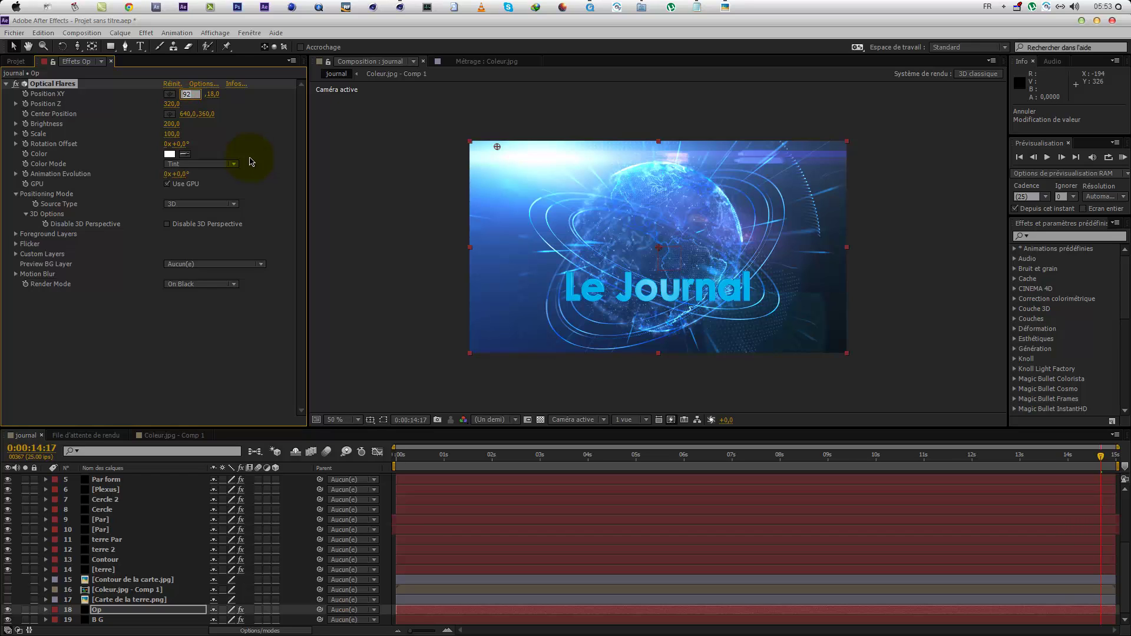
pyautogui.write('90')
pyautogui.press('Tab')
pyautogui.write('20')
pyautogui.click(252, 122)
pyautogui.click(810, 446)
pyautogui.click(663, 469)
pyautogui.click(735, 467)
# Step: Set the flare's Flicker Speed to 50 and Amount to 50, and check the result near the end of the composition
pyautogui.click(15, 244)
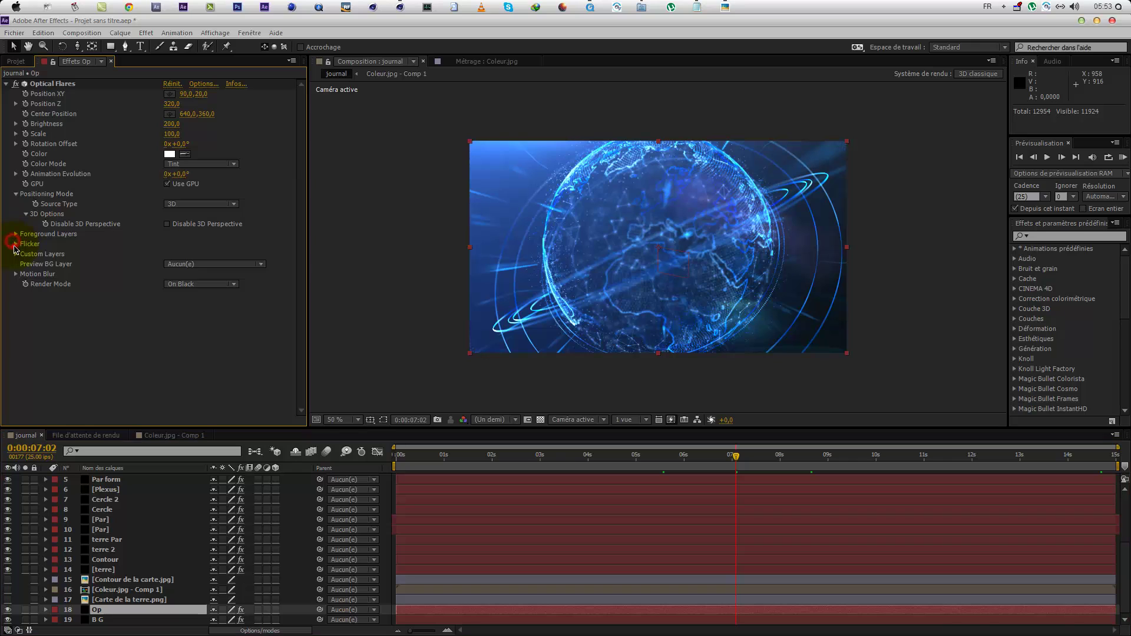
pyautogui.write('50')
pyautogui.click(192, 275)
pyautogui.click(169, 274)
pyautogui.write('100')
pyautogui.click(237, 281)
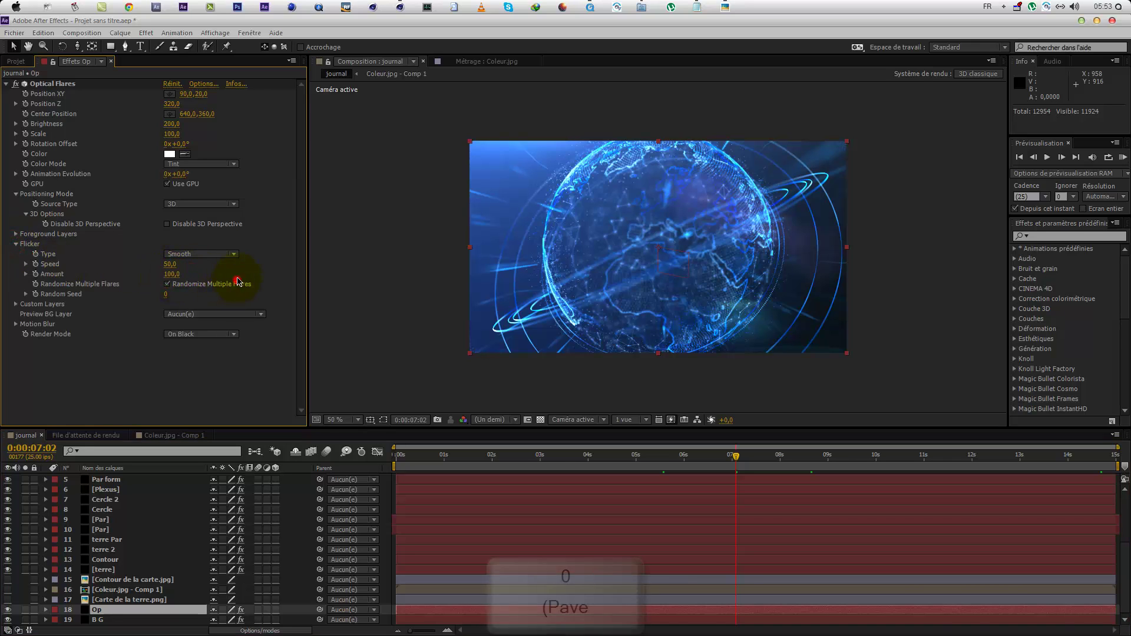
pyautogui.click(171, 274)
pyautogui.write('50')
pyautogui.click(227, 277)
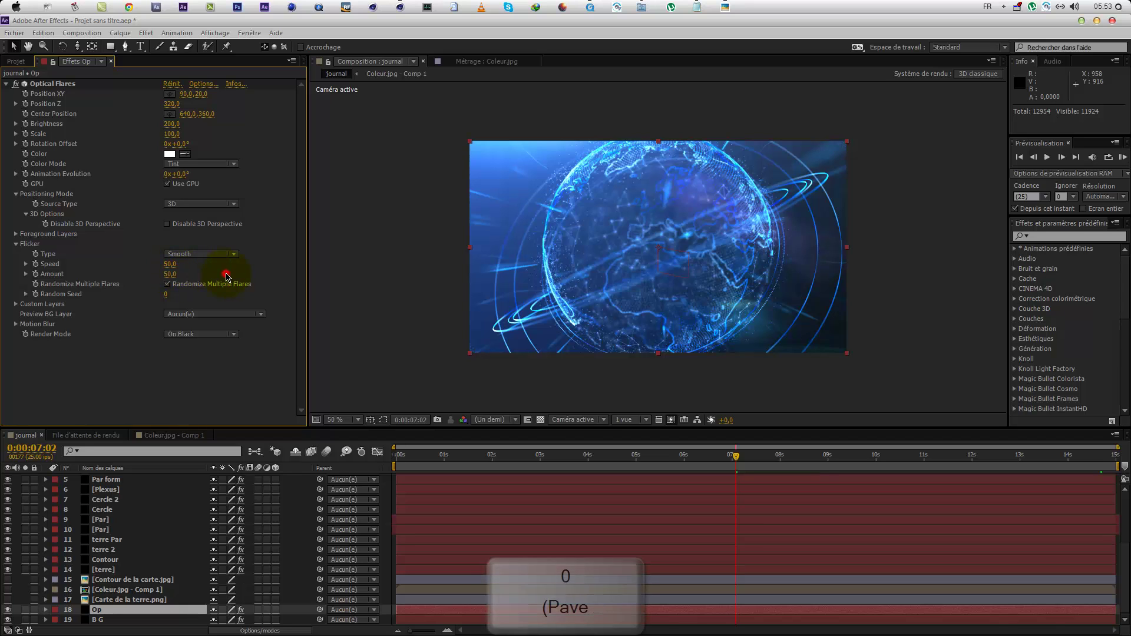
pyautogui.click(850, 482)
pyautogui.click(1018, 457)
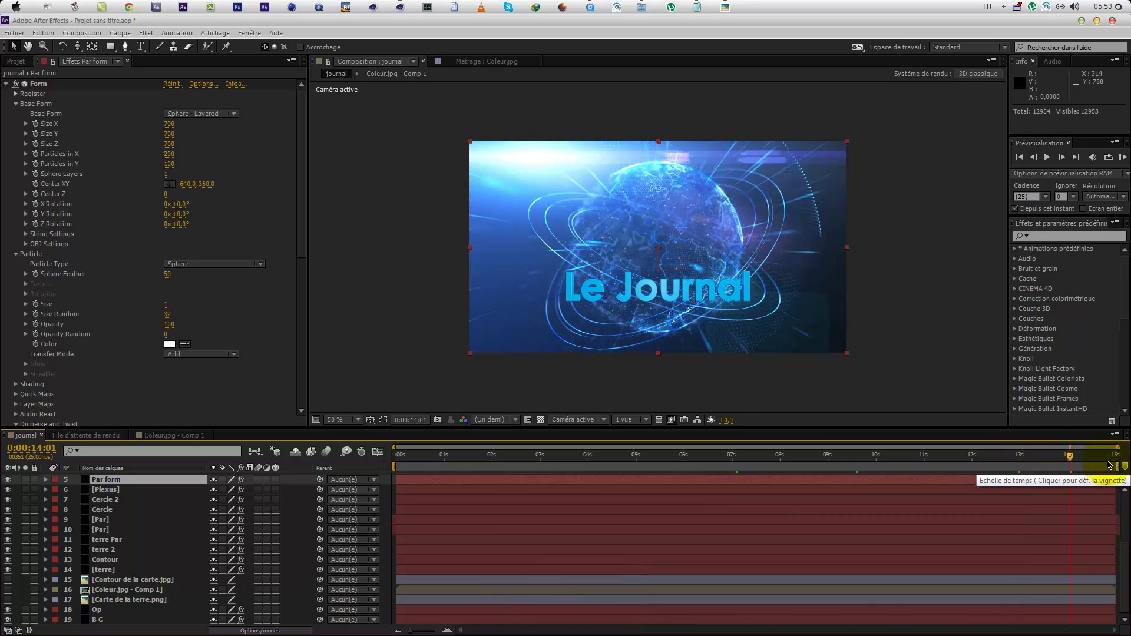
pyautogui.click(901, 247)
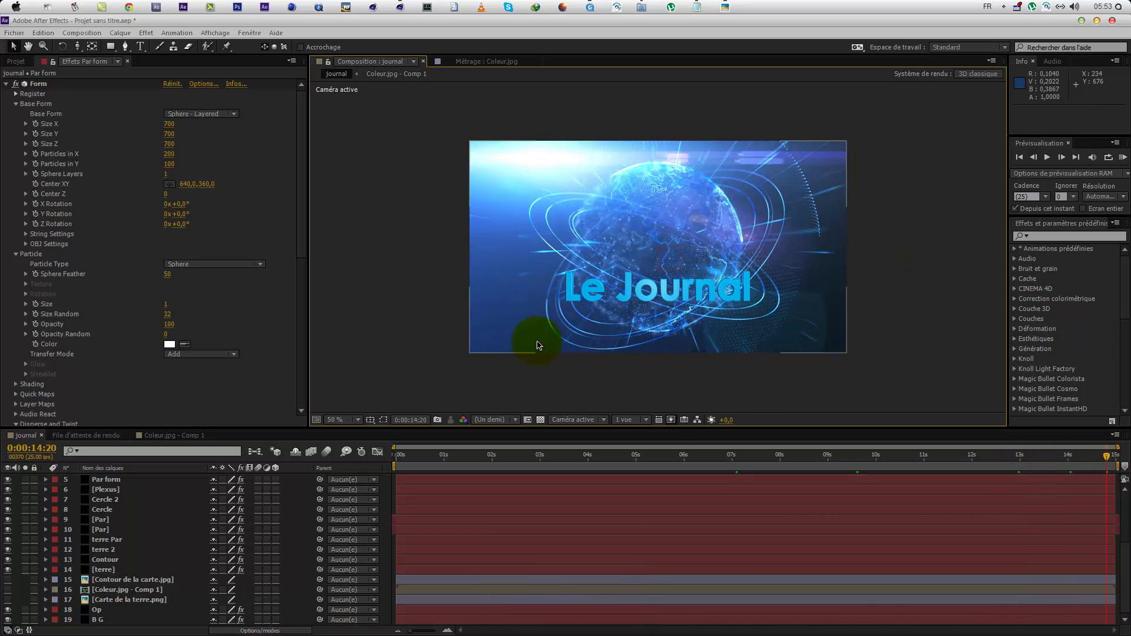
pyautogui.moveTo(5, 43); pyautogui.dragTo(17, 22)
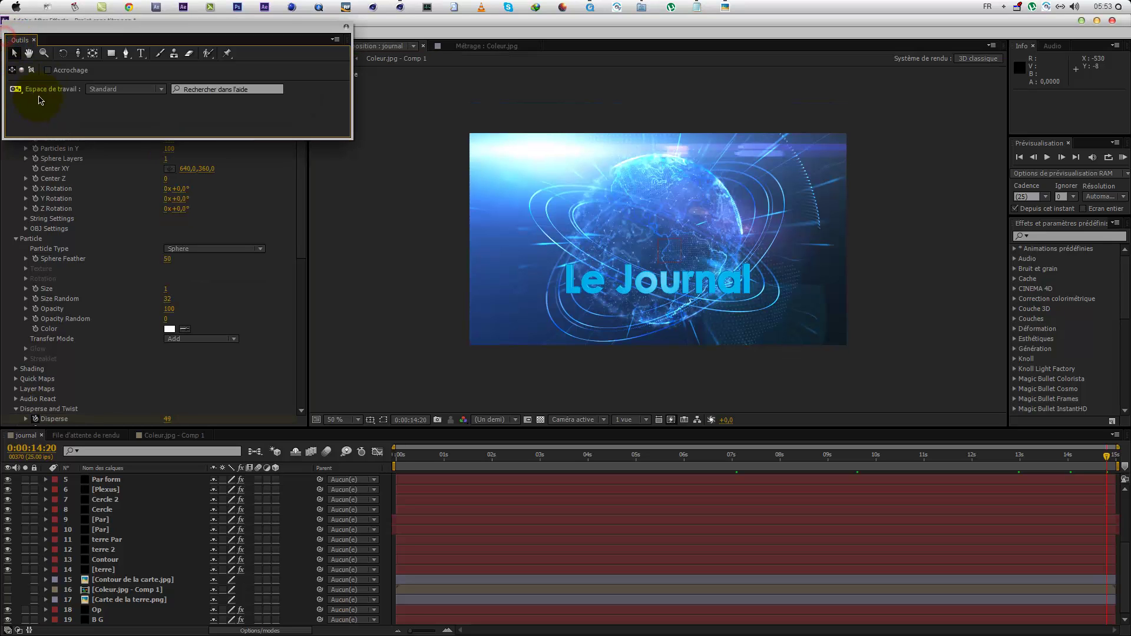
pyautogui.moveTo(345, 29); pyautogui.dragTo(474, 54)
pyautogui.click(251, 31)
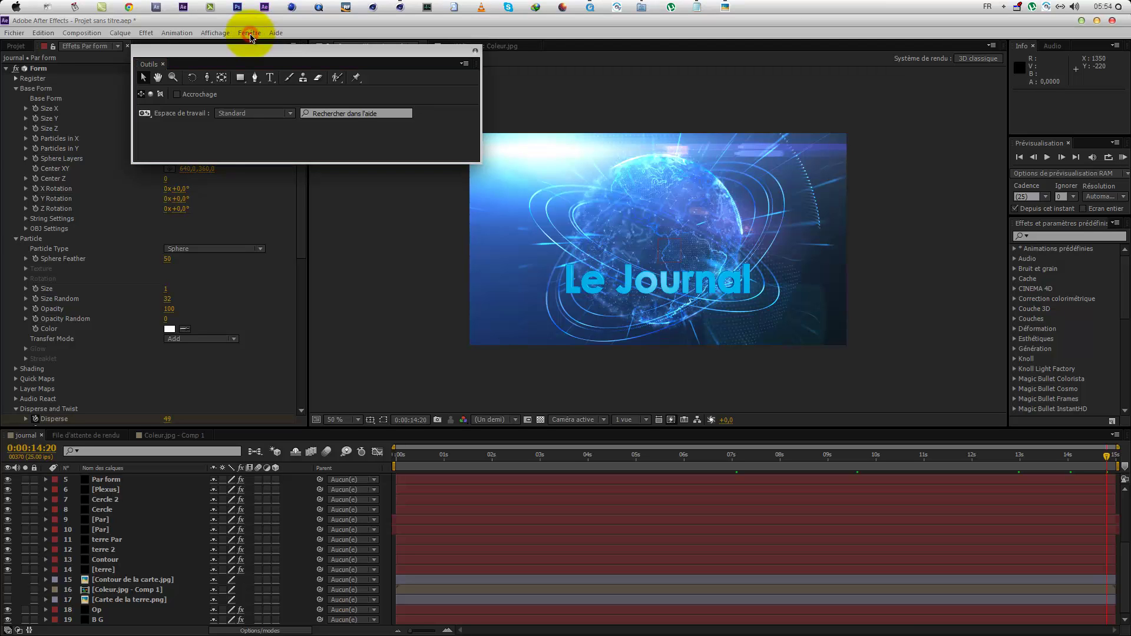
pyautogui.moveTo(260, 50); pyautogui.dragTo(318, 148)
# Step: Reset the Standard workspace to its original layout
pyautogui.click(252, 34)
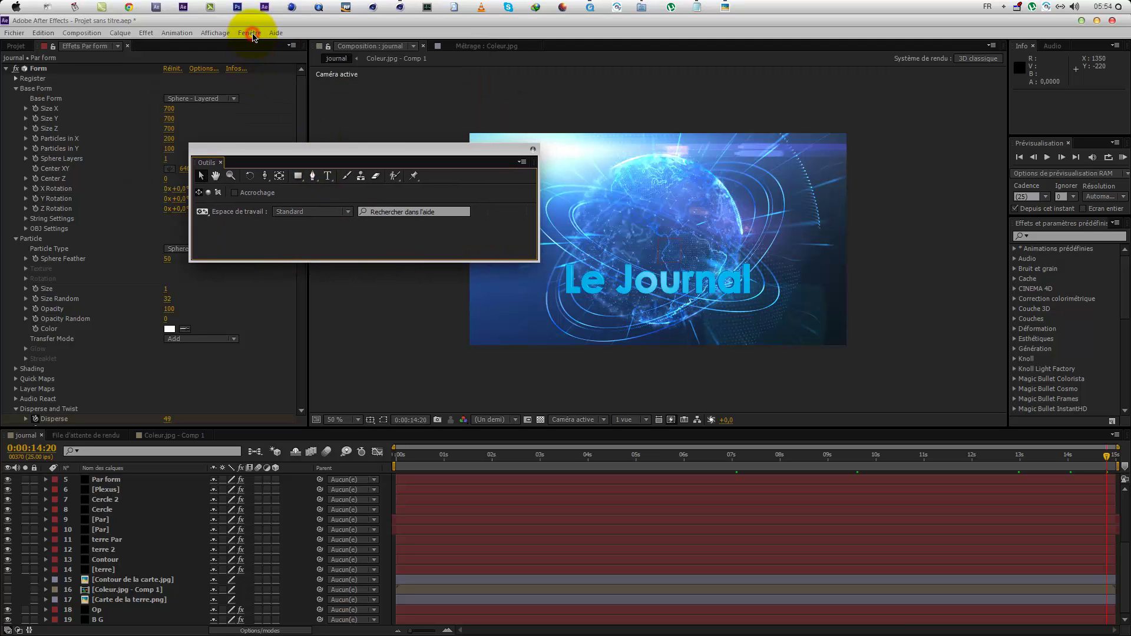
pyautogui.click(485, 51)
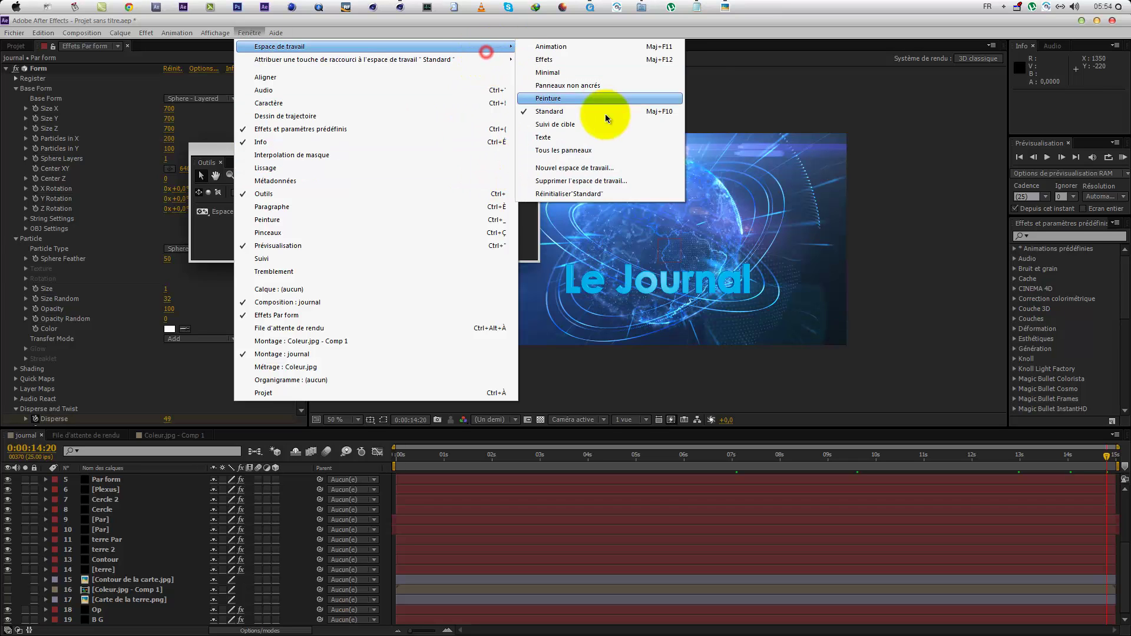
pyautogui.click(570, 194)
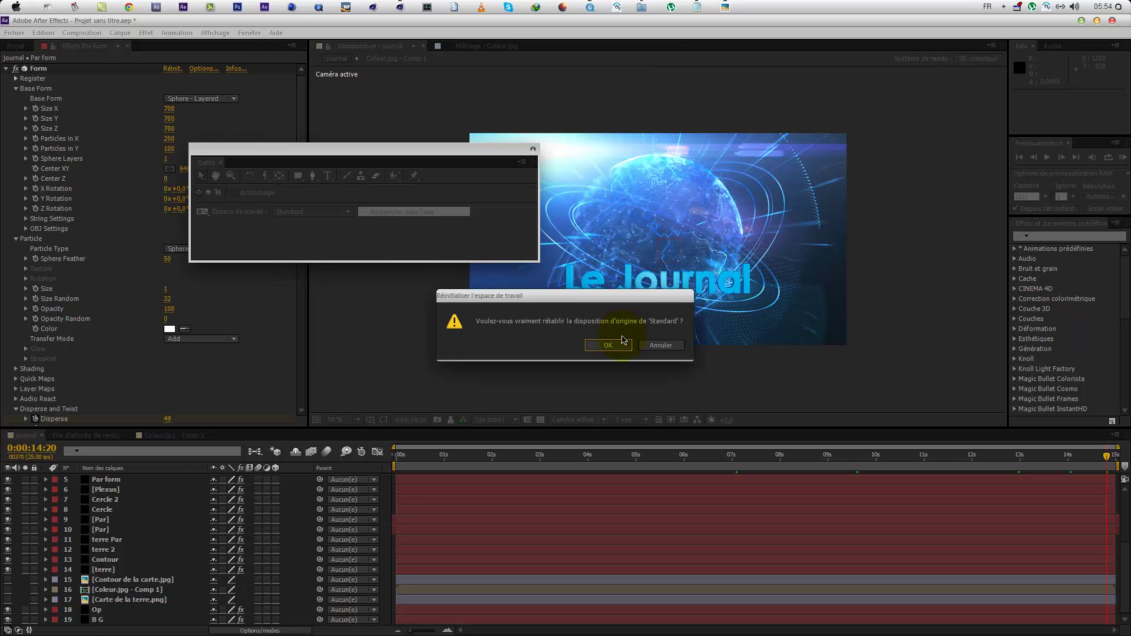
pyautogui.click(608, 345)
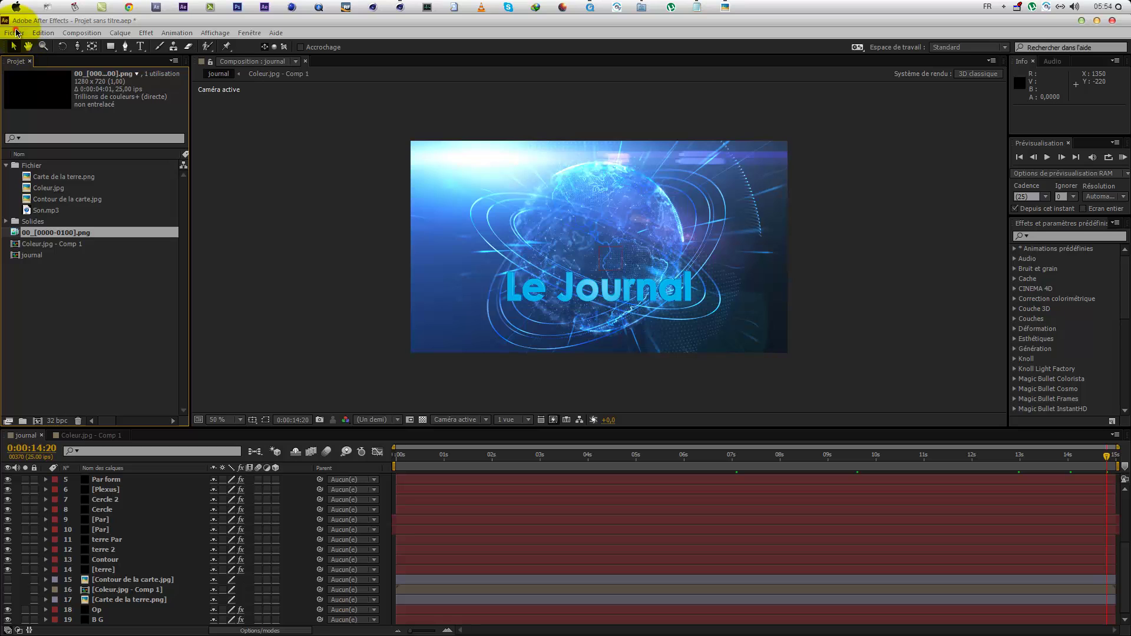
# Step: Save the project as Ttuo in the TUTO Journal By LIL GUY DESIGN folder on the Bureau
pyautogui.click(15, 33)
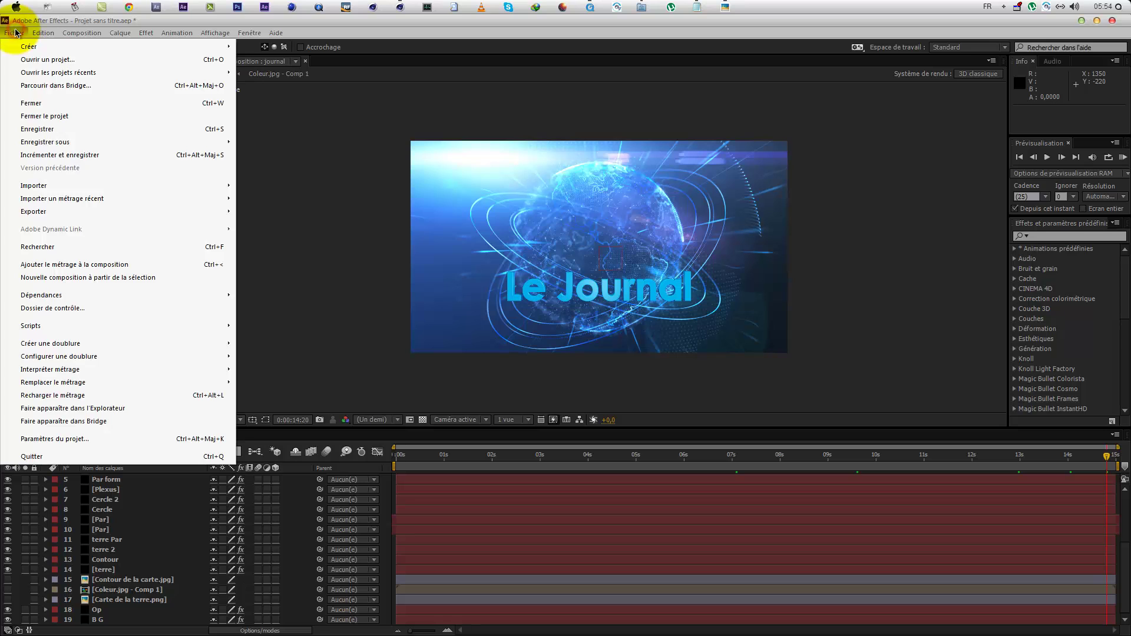
pyautogui.click(90, 132)
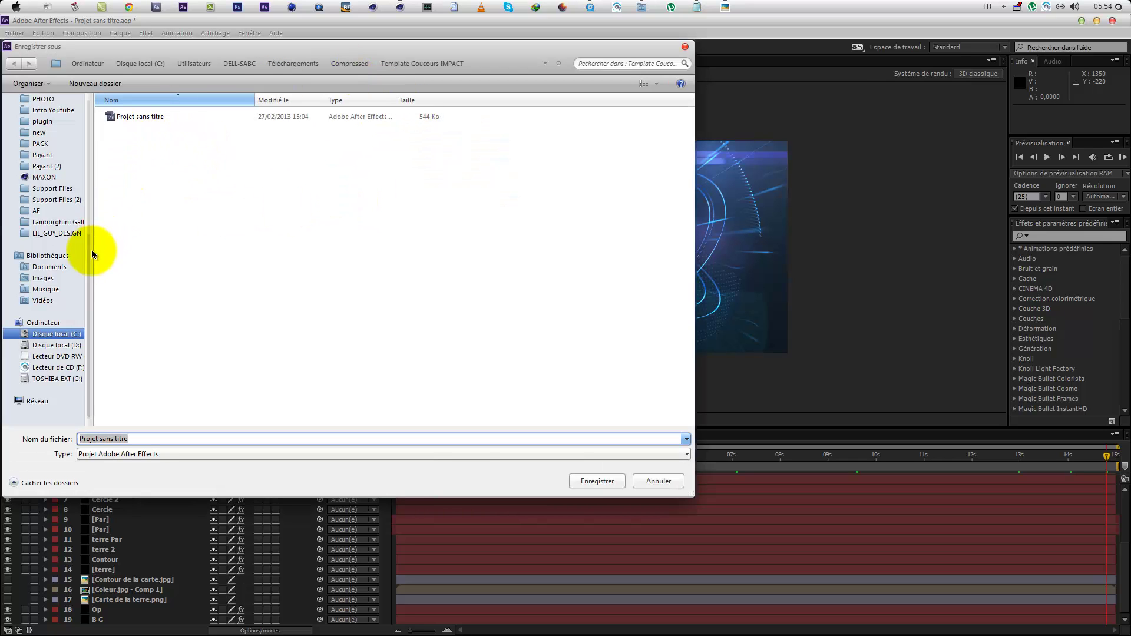
pyautogui.moveTo(87, 250); pyautogui.dragTo(89, 112)
pyautogui.click(79, 114)
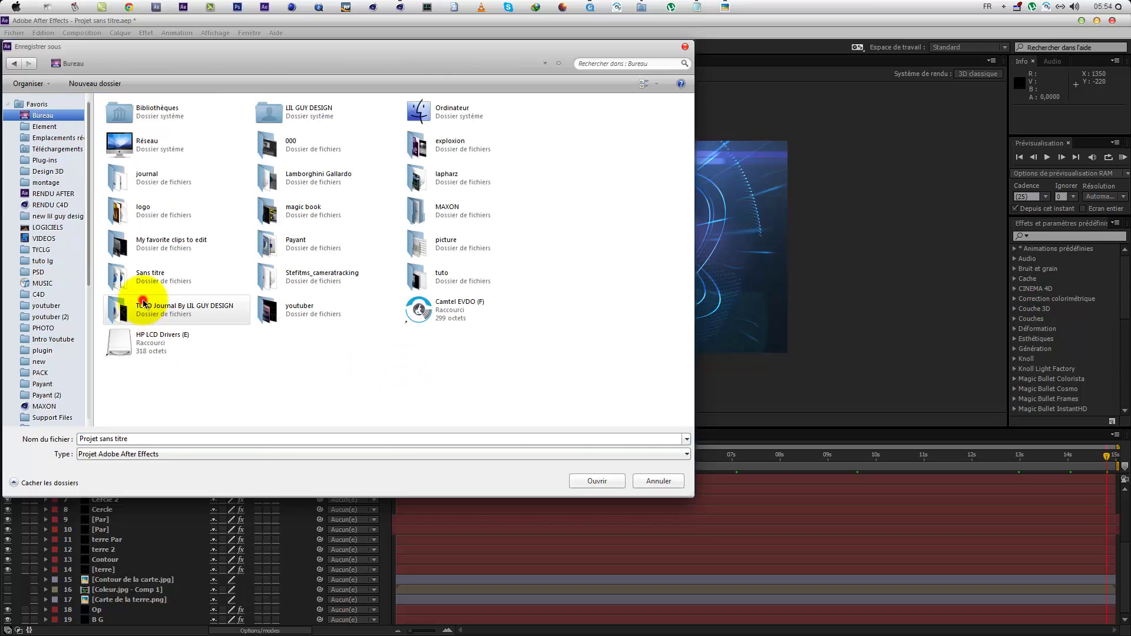
pyautogui.doubleClick(142, 300)
pyautogui.click(165, 437)
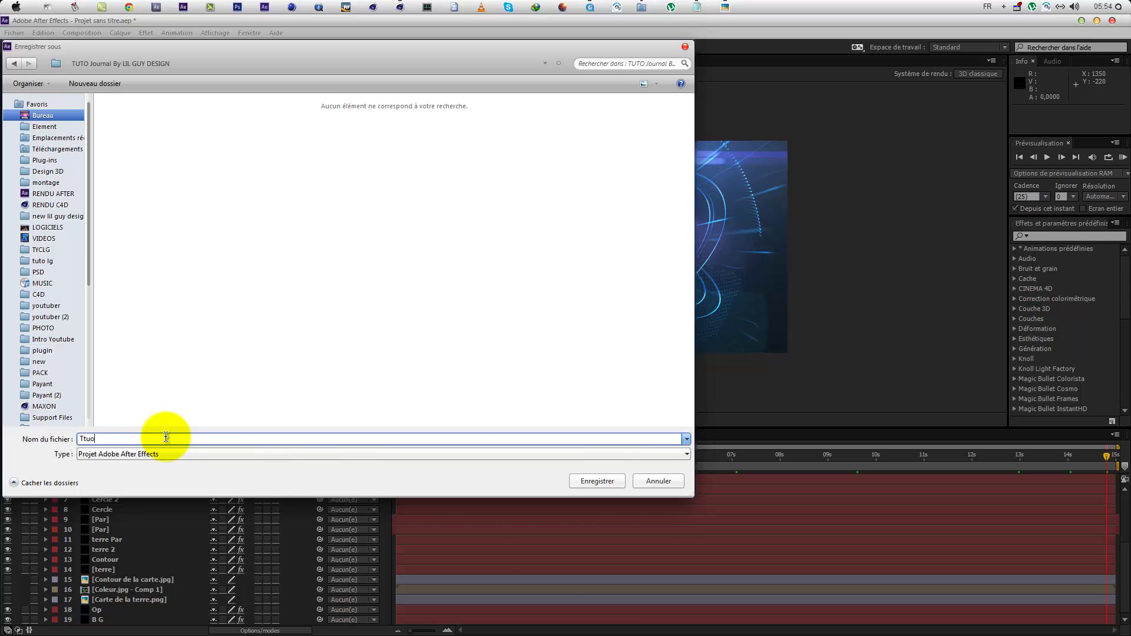
pyautogui.press('Return')
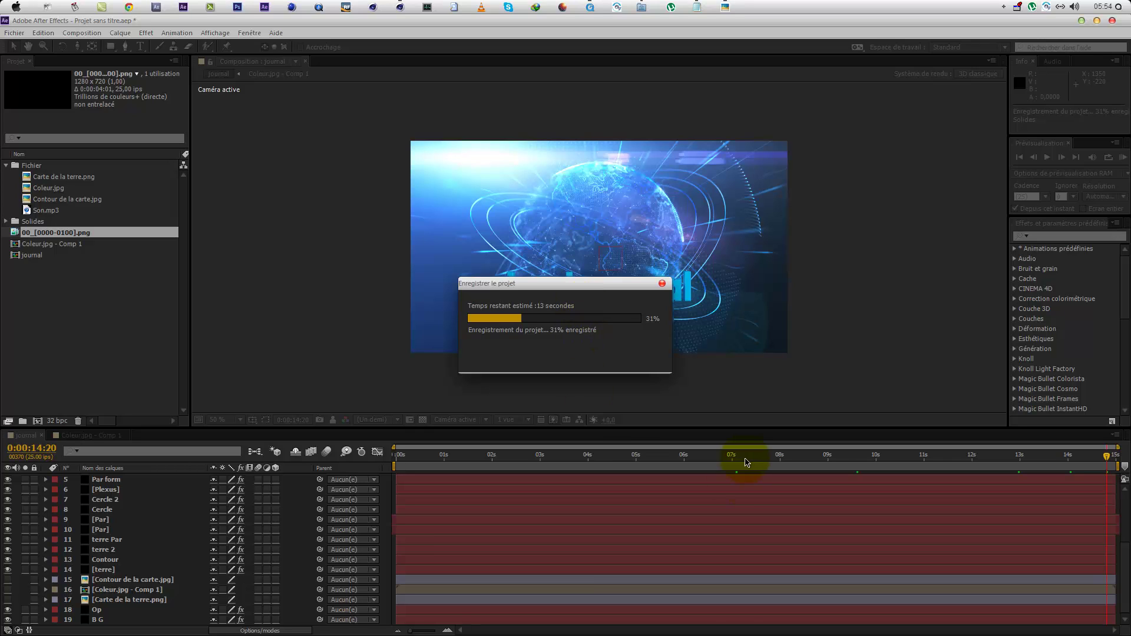
pyautogui.click(775, 471)
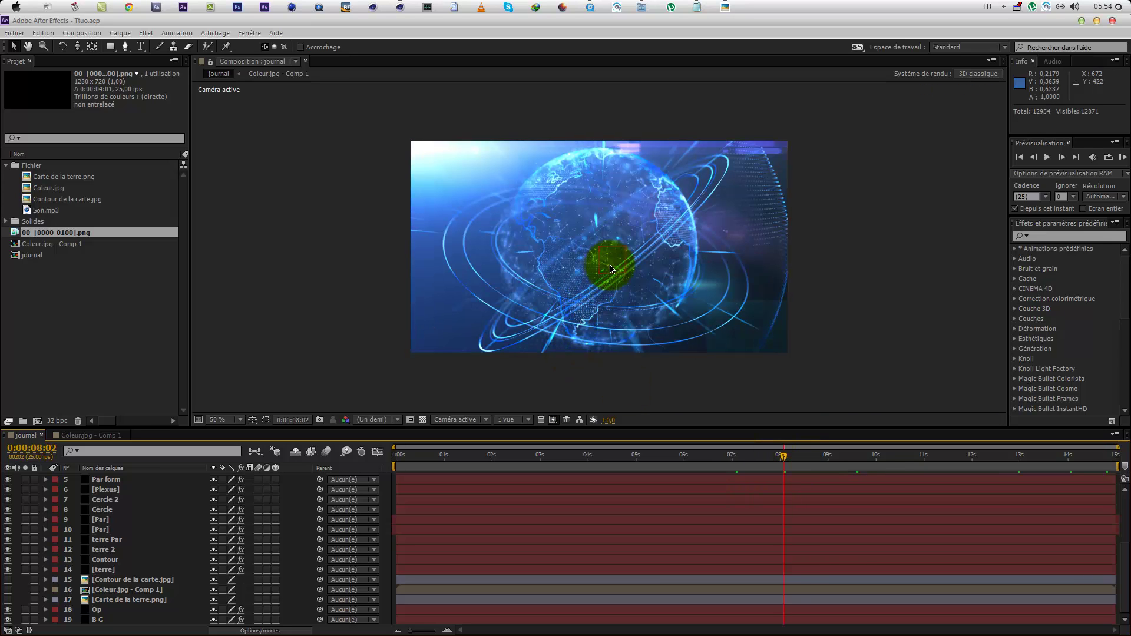
# Step: Check the composition's look at about 0:00:10:21, 0:00:13:01 and 0:00:14:02
pyautogui.moveTo(881, 458); pyautogui.dragTo(916, 460)
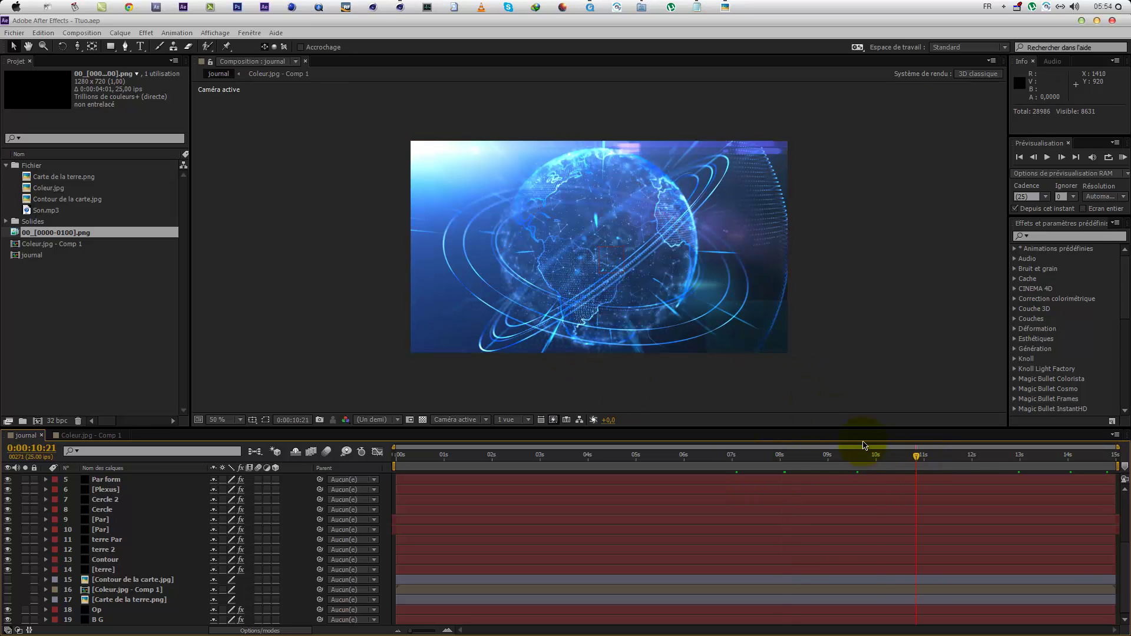
pyautogui.click(1020, 458)
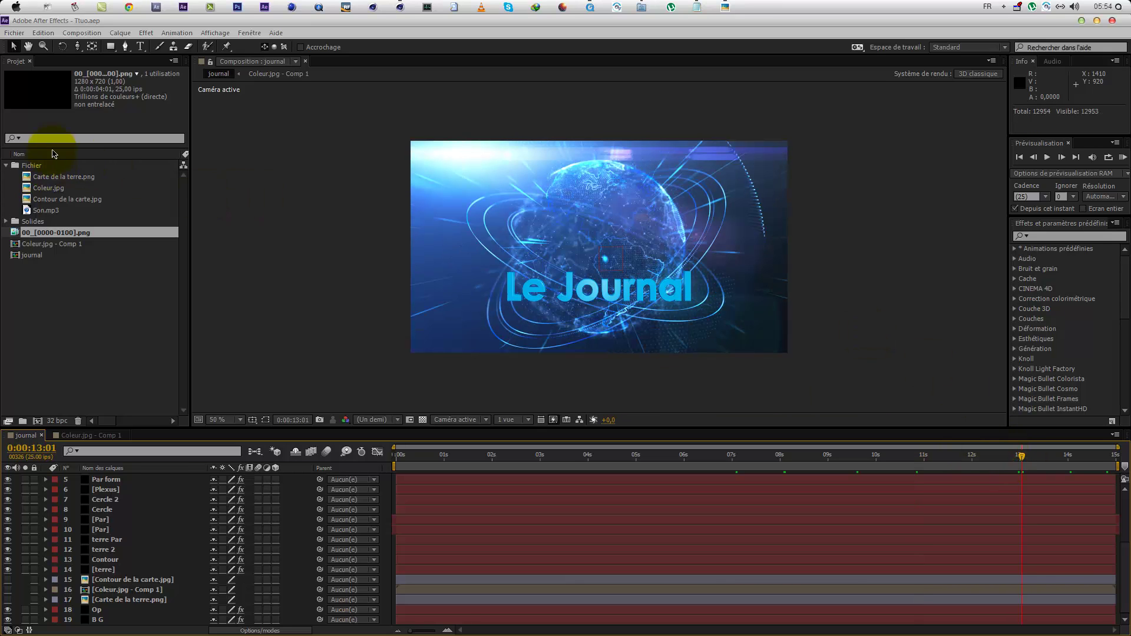
pyautogui.click(1071, 457)
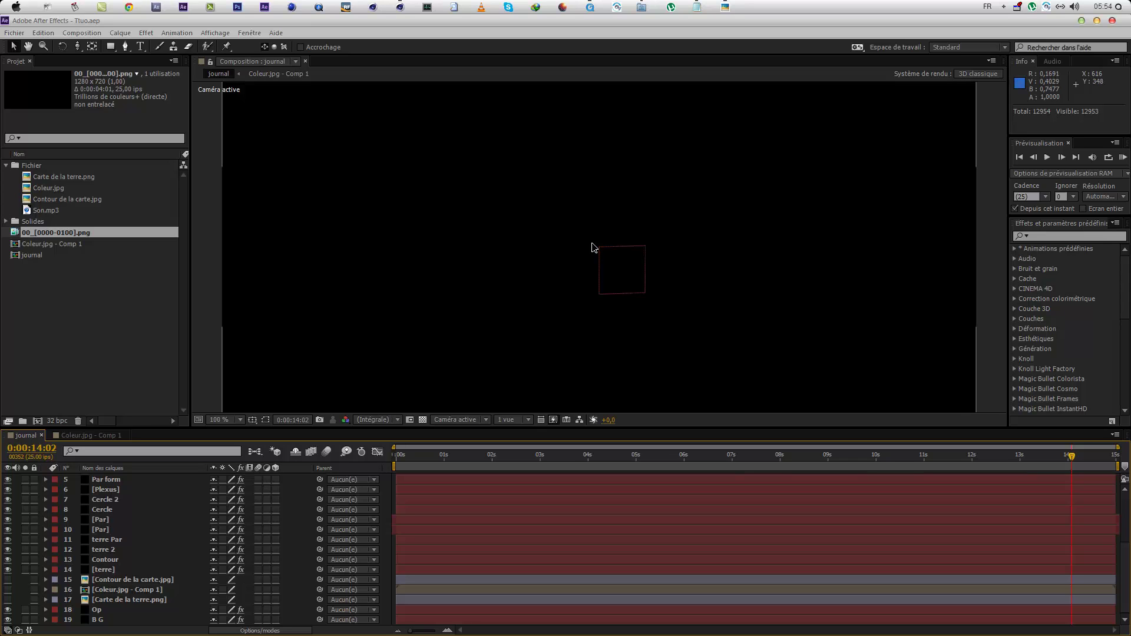
pyautogui.press('/')
pyautogui.scroll(-1, 592, 247)
pyautogui.click(871, 270)
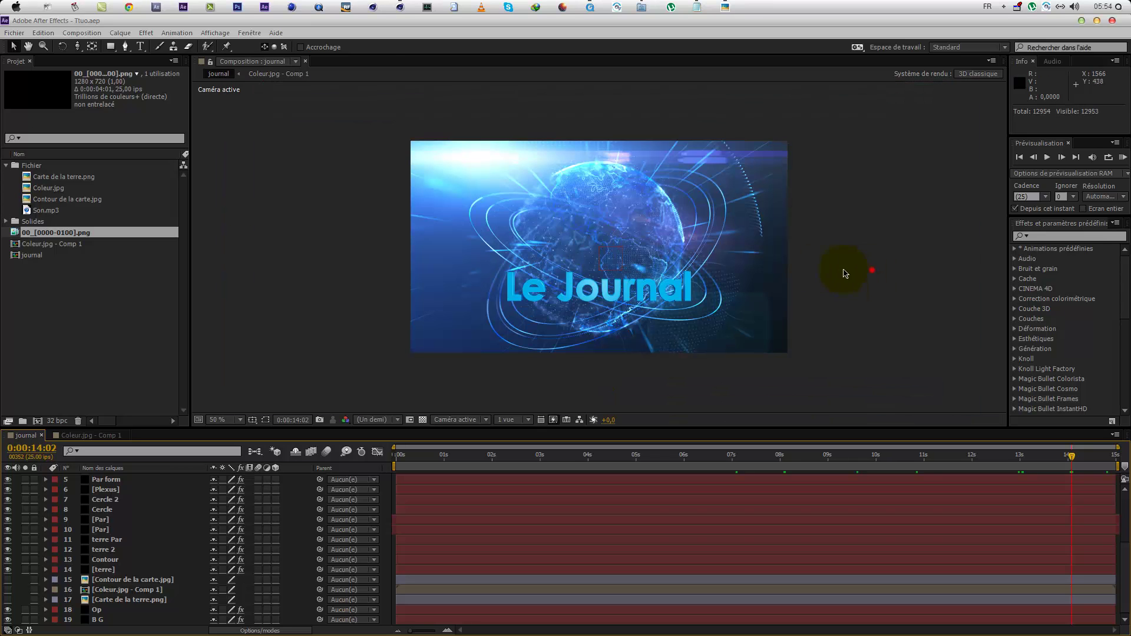
# Step: Add the journal composition to the render queue
pyautogui.click(81, 33)
pyautogui.click(384, 164)
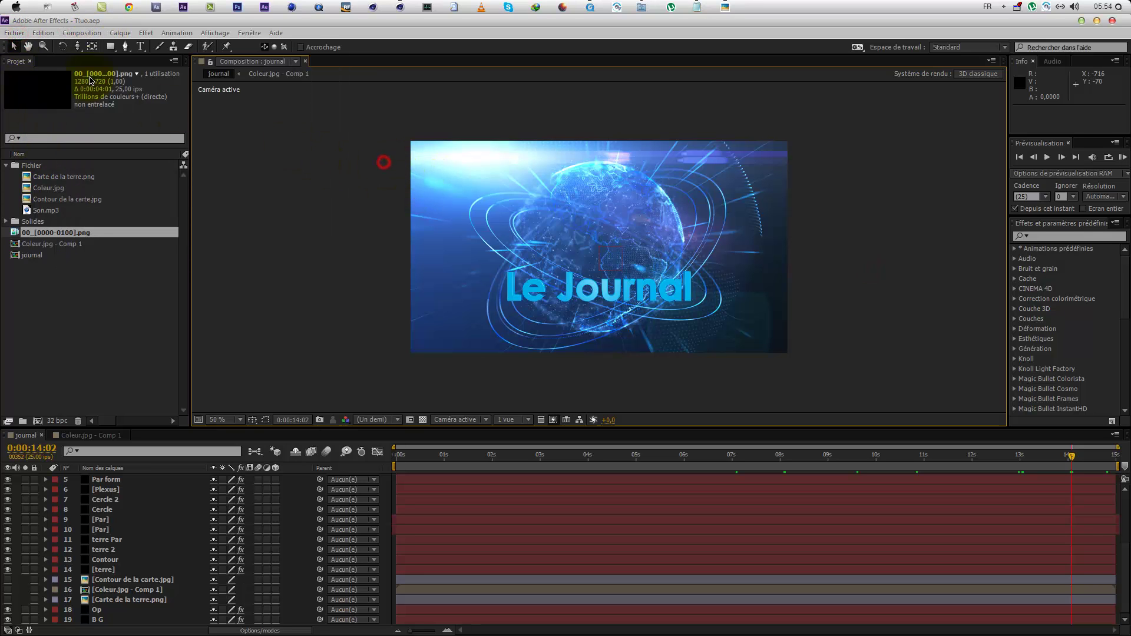
pyautogui.click(81, 33)
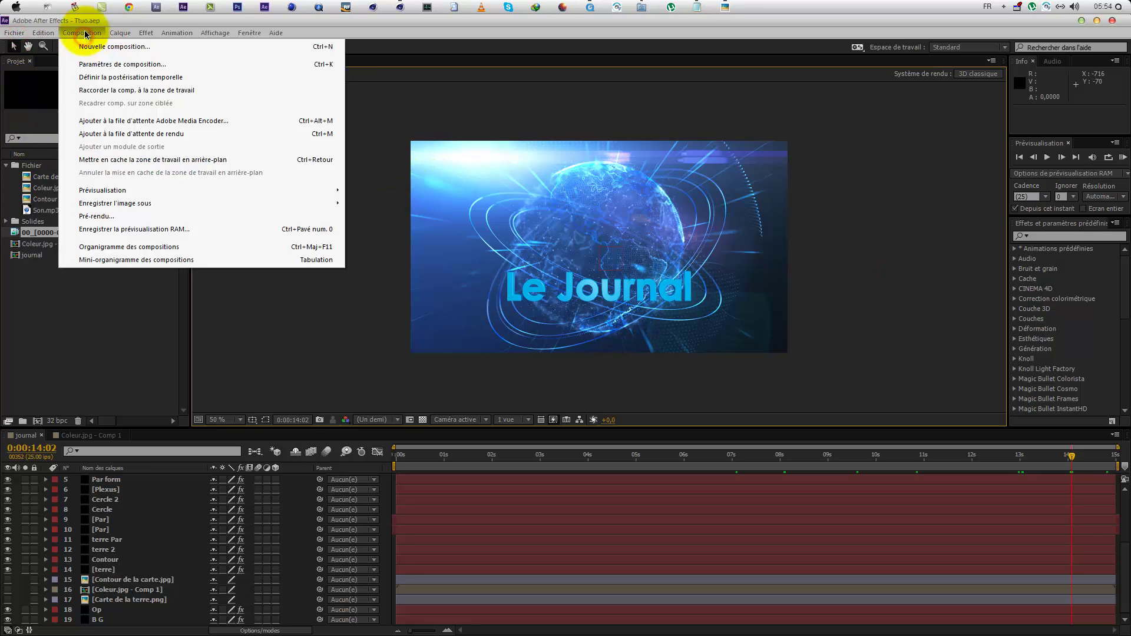
pyautogui.click(126, 133)
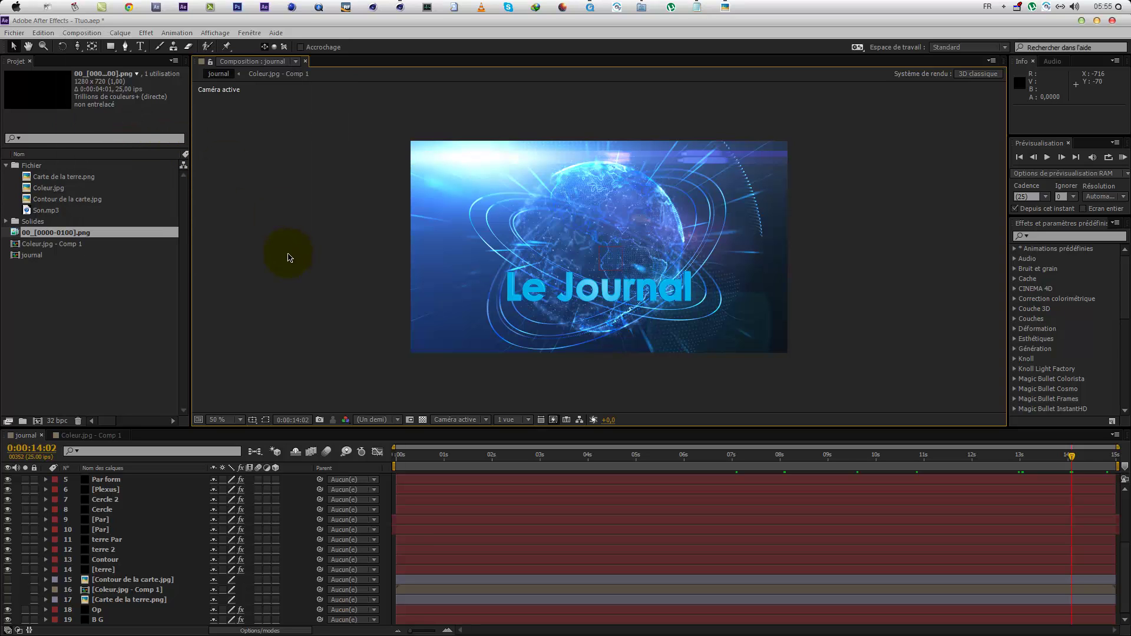
# Step: Set the journal render's output module format to PNG sequence, keeping the RGB channels and default format options
pyautogui.click(141, 512)
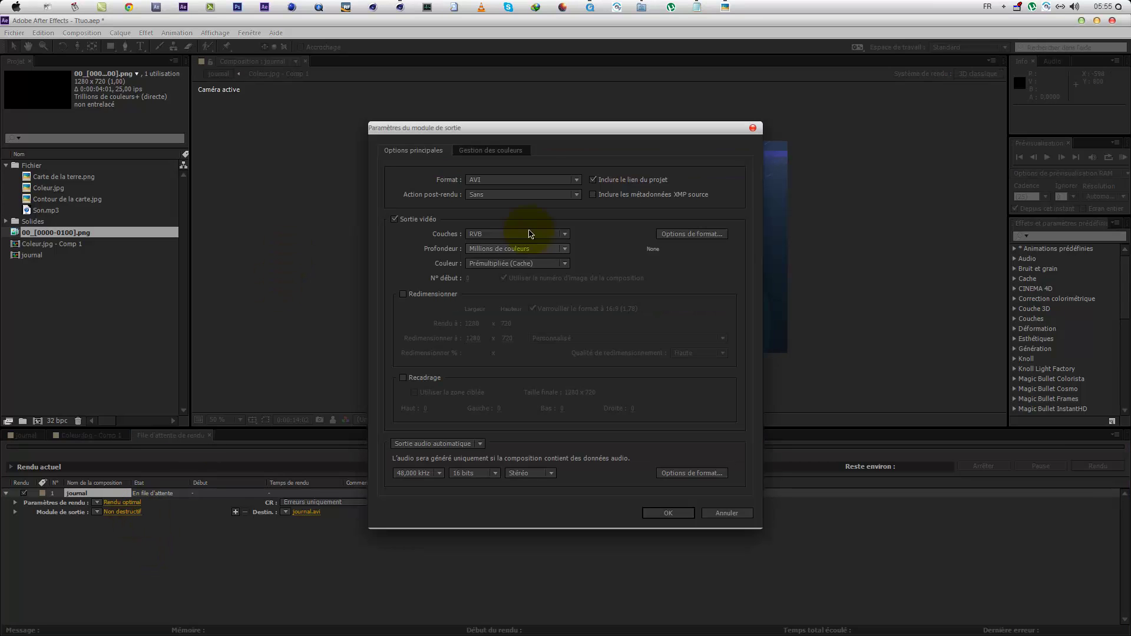
pyautogui.click(492, 183)
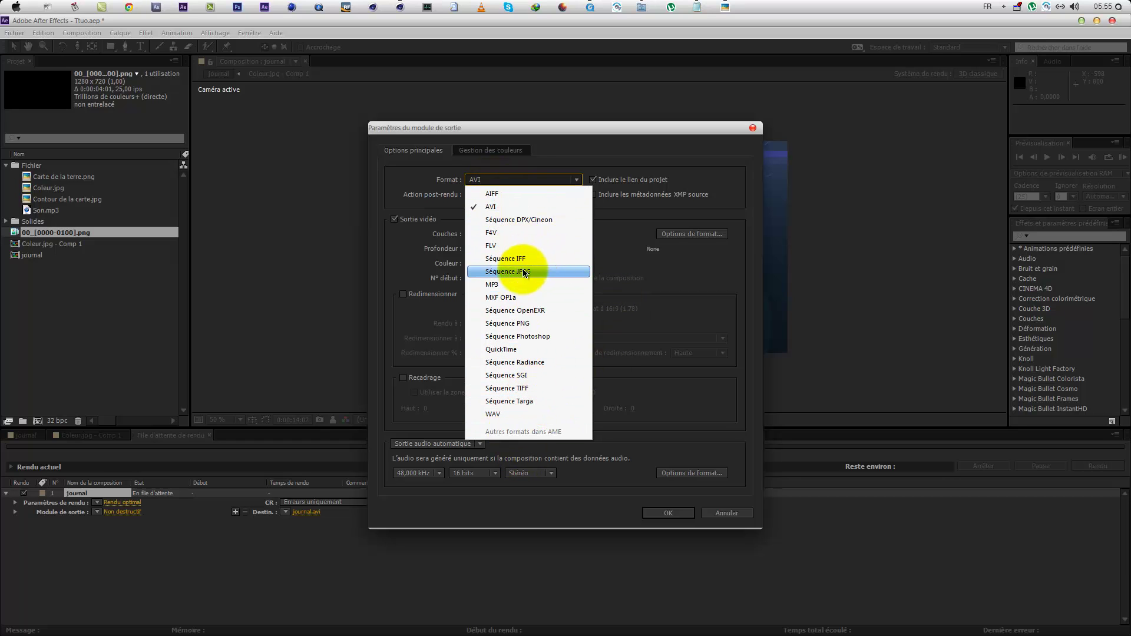
pyautogui.click(526, 323)
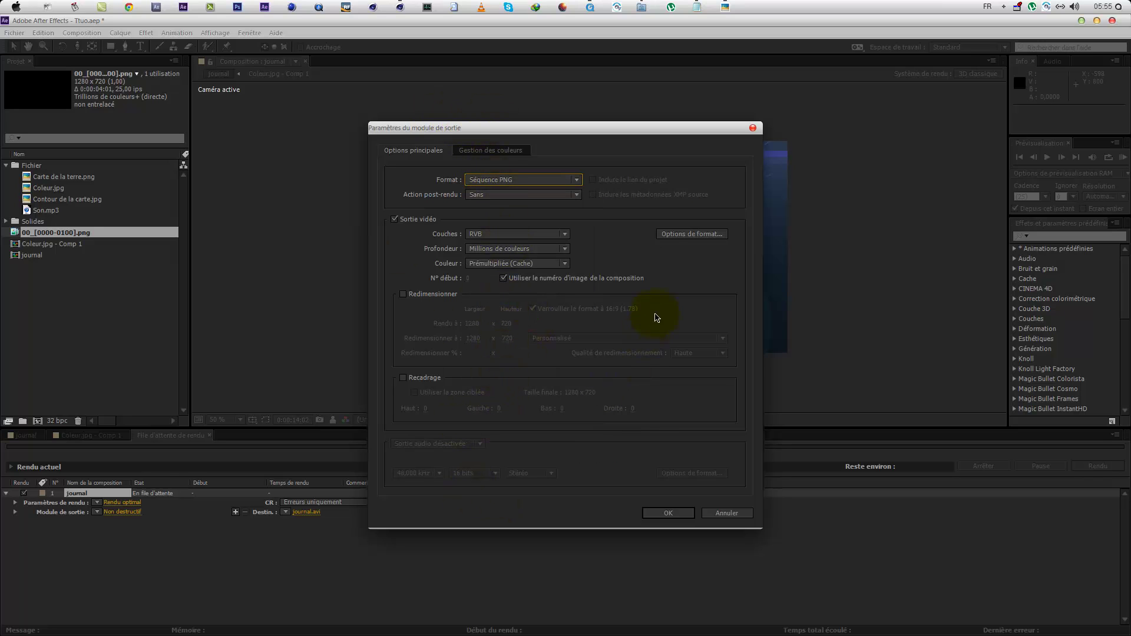
pyautogui.click(682, 234)
pyautogui.click(550, 345)
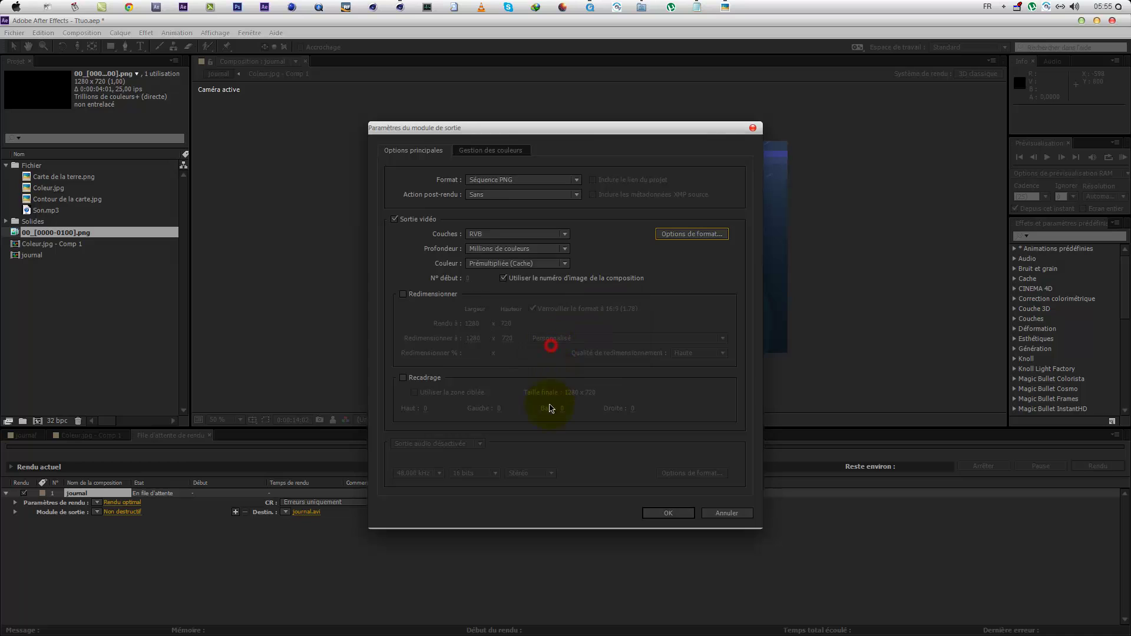
pyautogui.click(661, 512)
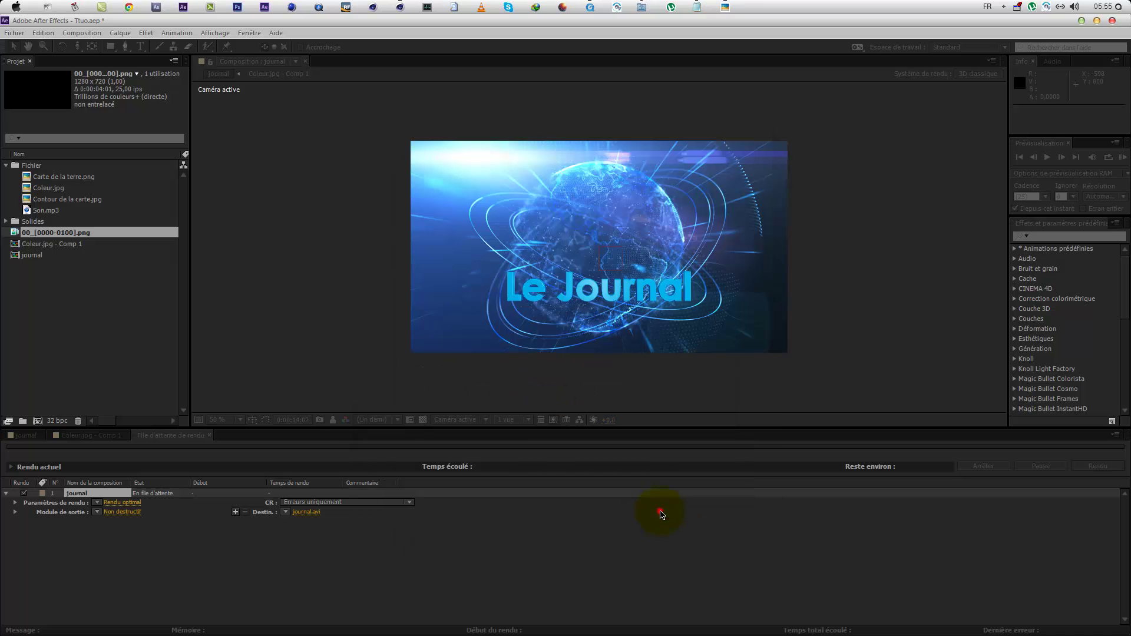
# Step: Set the render destination to a new folder named final inside Journal By LIL GUY DESIGN, keeping the file name journal_[#####]
pyautogui.click(323, 513)
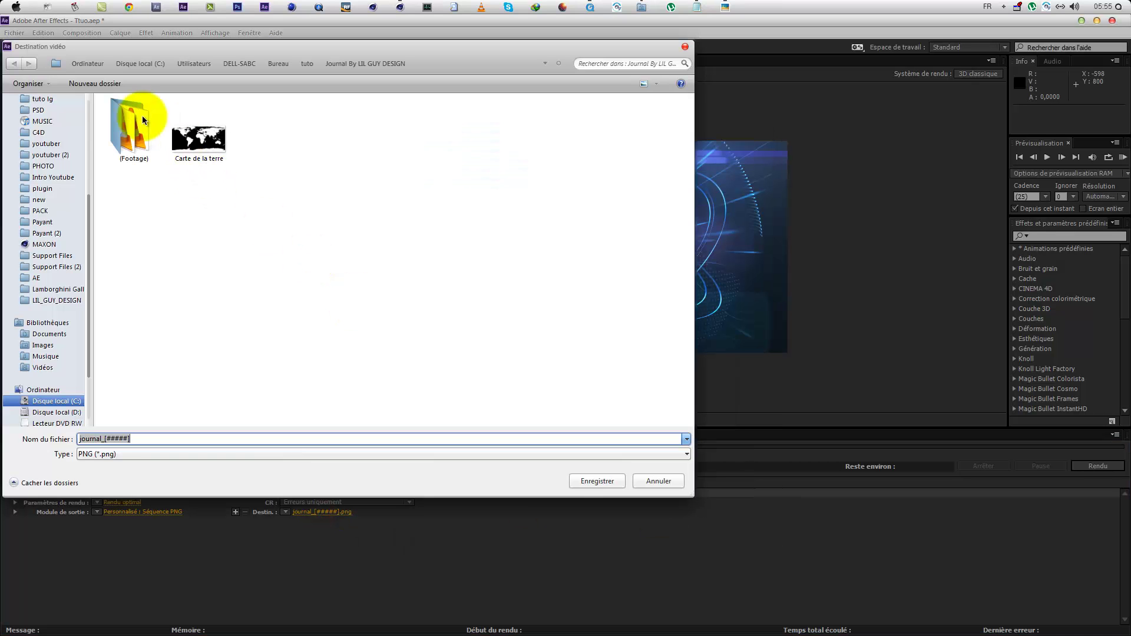
pyautogui.click(104, 84)
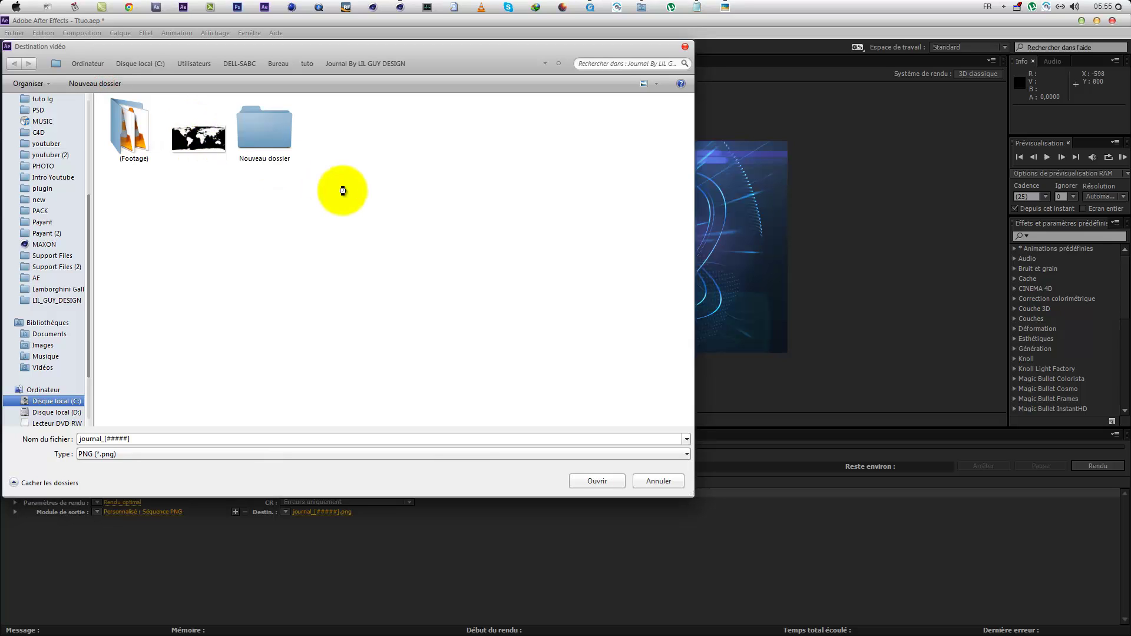
pyautogui.write('final')
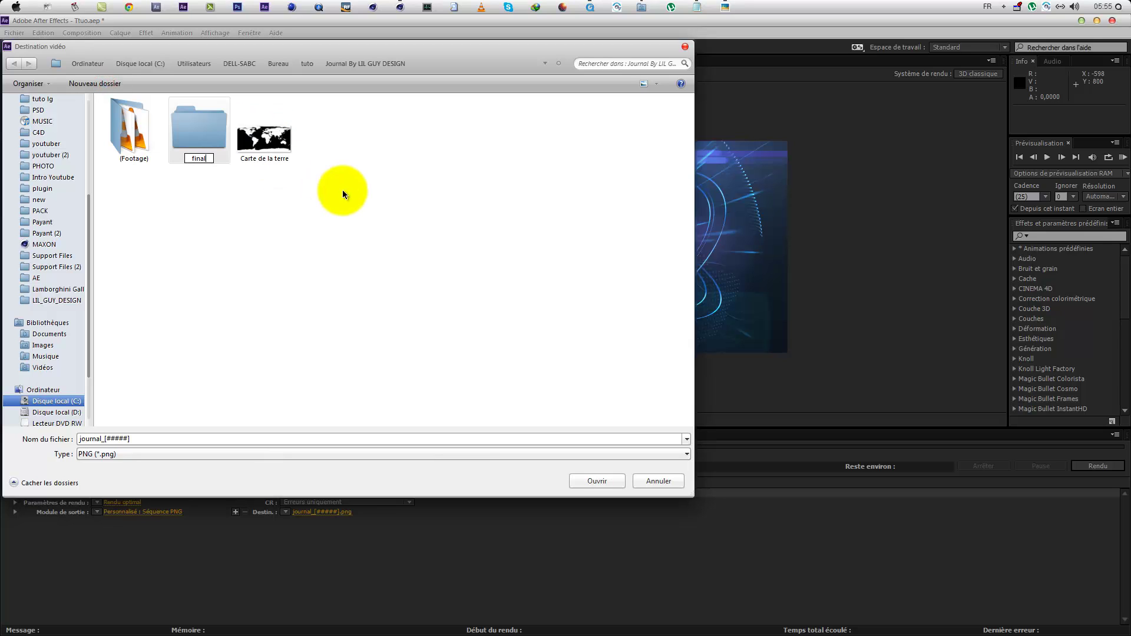
pyautogui.press('Return')
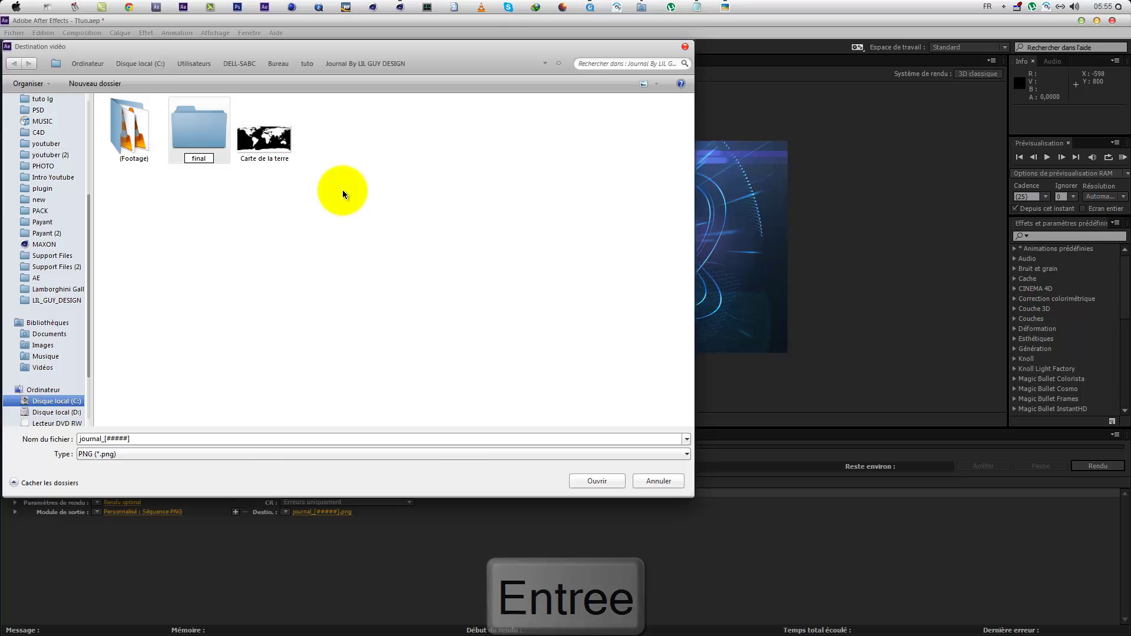
pyautogui.doubleClick(196, 126)
pyautogui.click(601, 479)
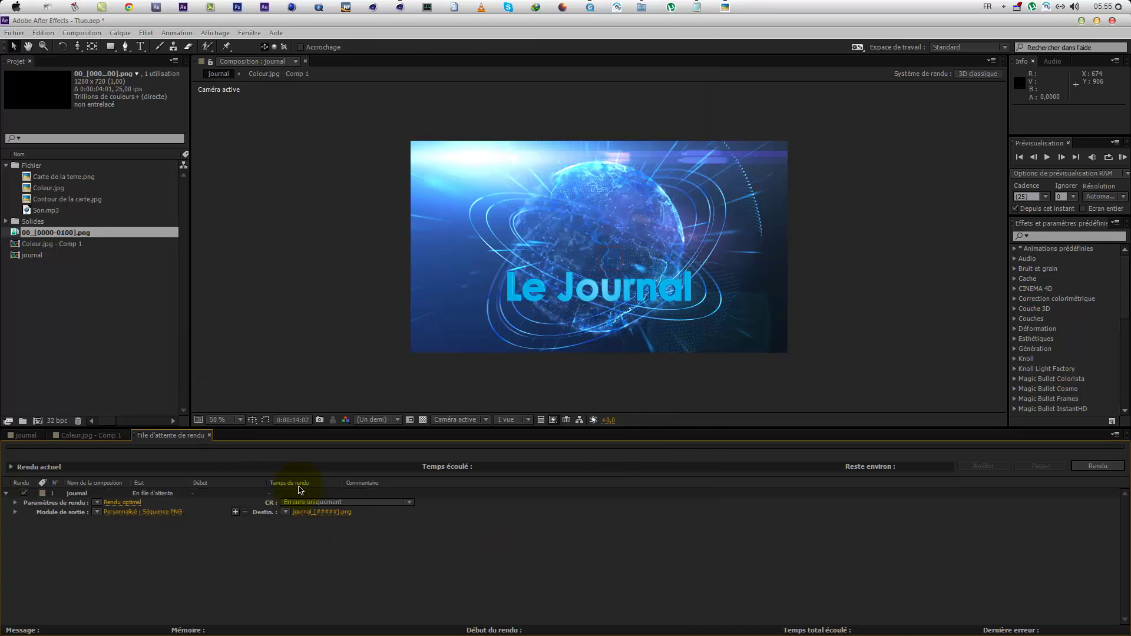
# Step: Save the project and start rendering the queued journal composition
pyautogui.click(9, 33)
pyautogui.click(45, 131)
pyautogui.click(1087, 464)
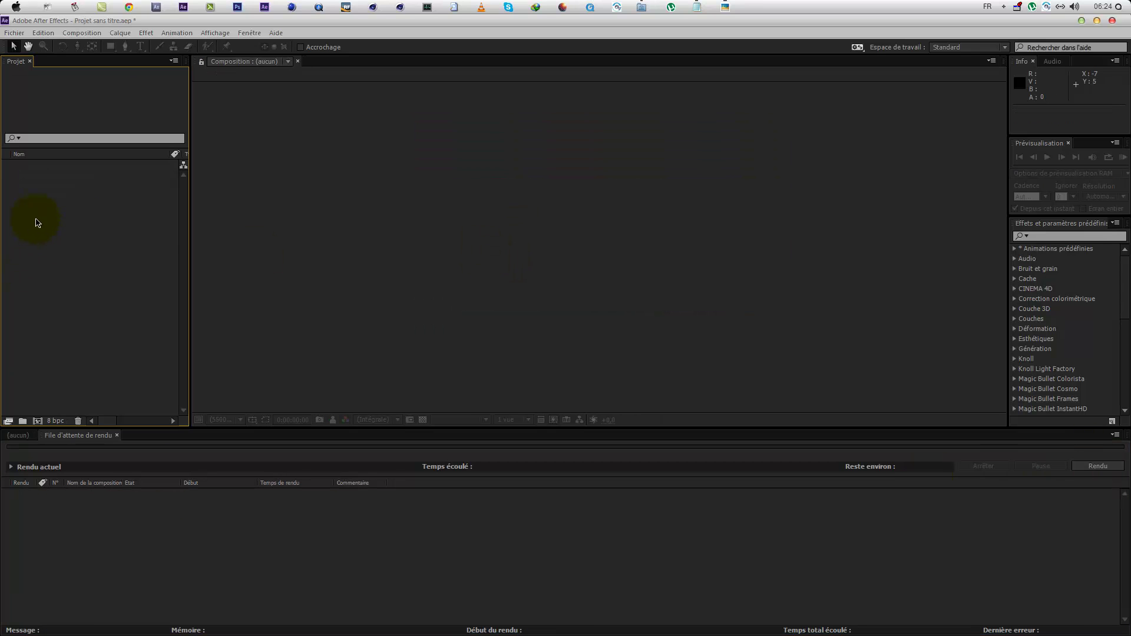
# Step: Import the rendered frames from the final folder as a PNG sequence starting at journal_00000
pyautogui.doubleClick(36, 222)
pyautogui.doubleClick(226, 131)
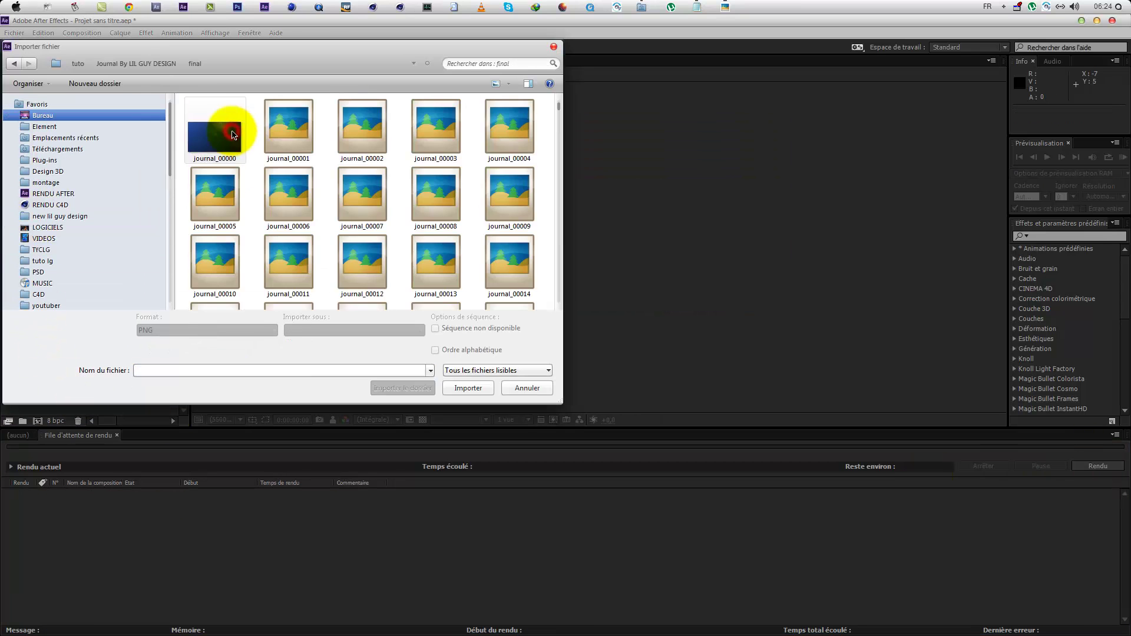
pyautogui.click(232, 134)
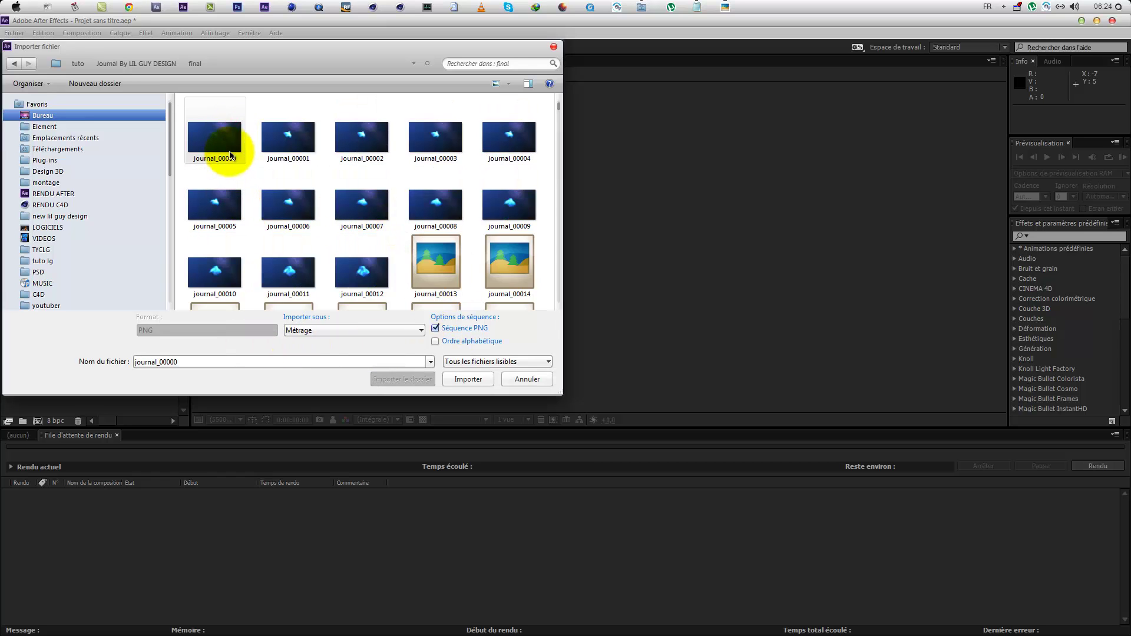
pyautogui.click(226, 145)
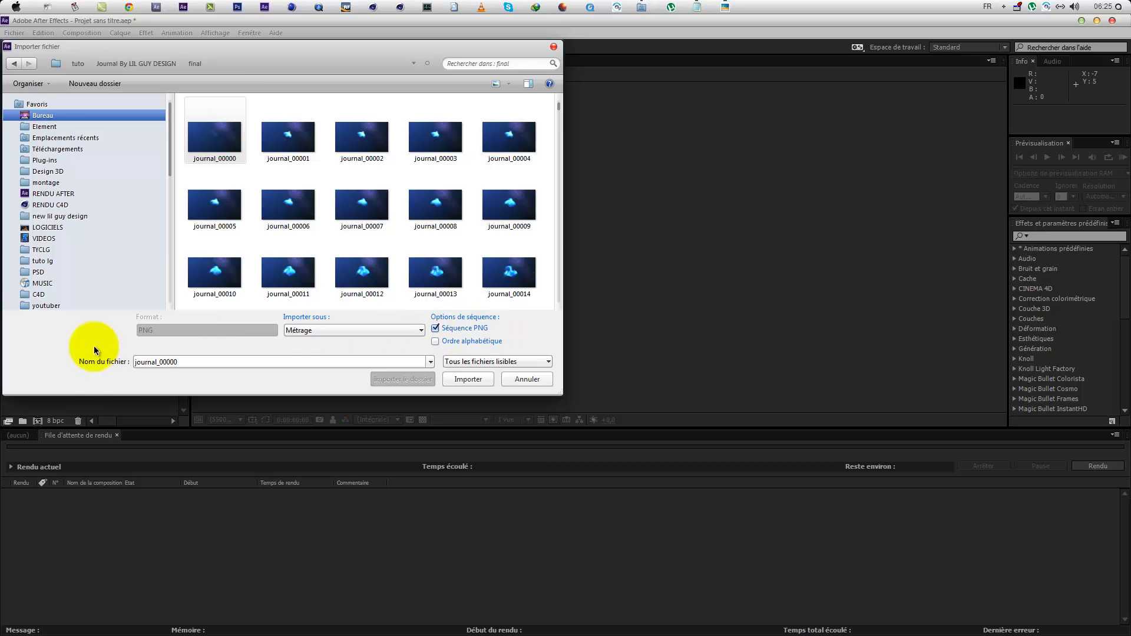
pyautogui.click(473, 380)
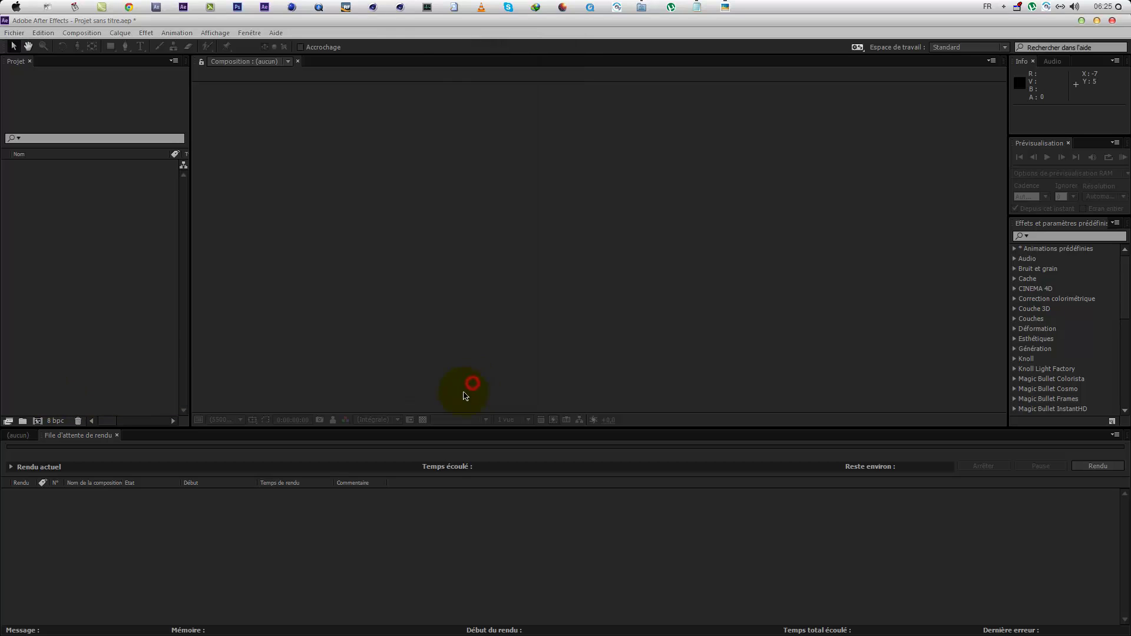
# Step: Import the Son MP3 file from the TUTO Journal By LIL GUY DESIGN folder on the Bureau
pyautogui.doubleClick(43, 224)
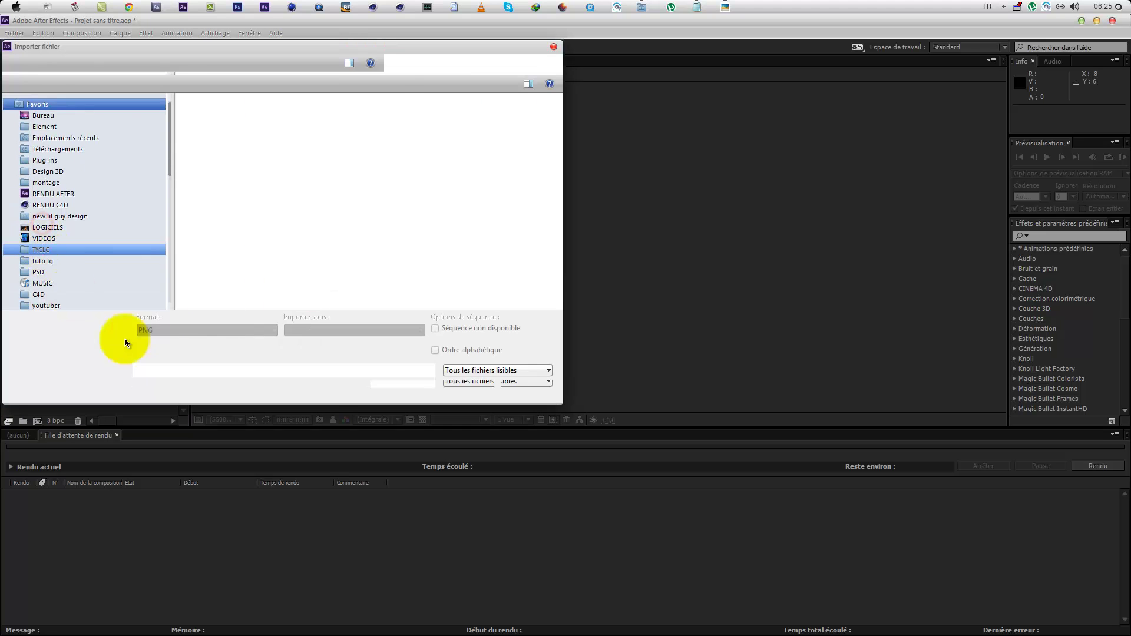
pyautogui.click(78, 115)
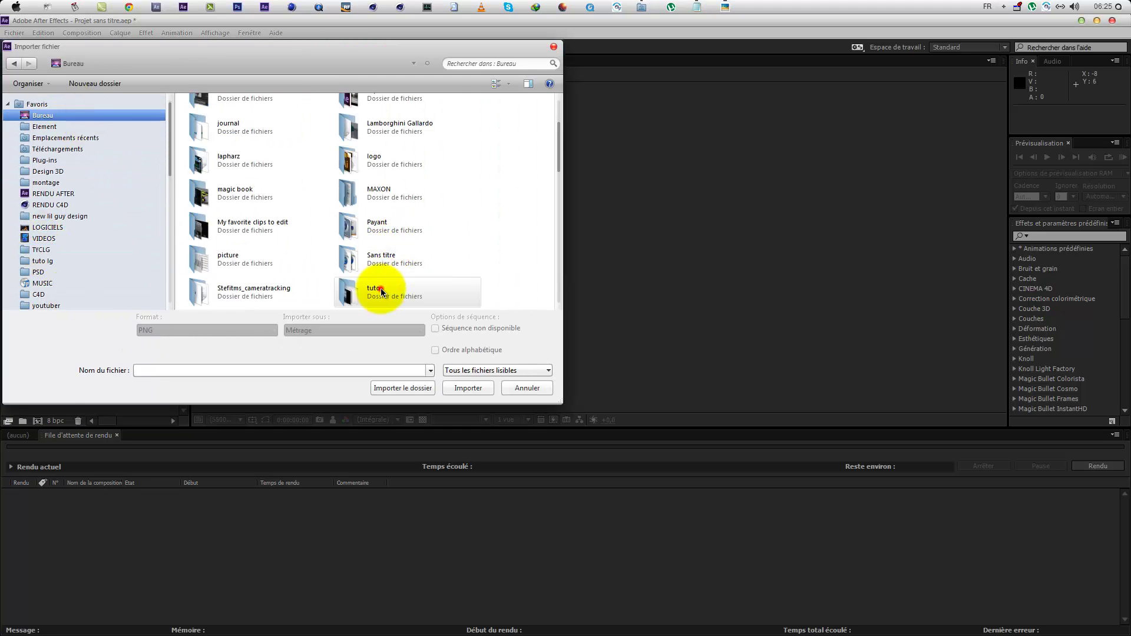
pyautogui.scroll(-4, 277, 299)
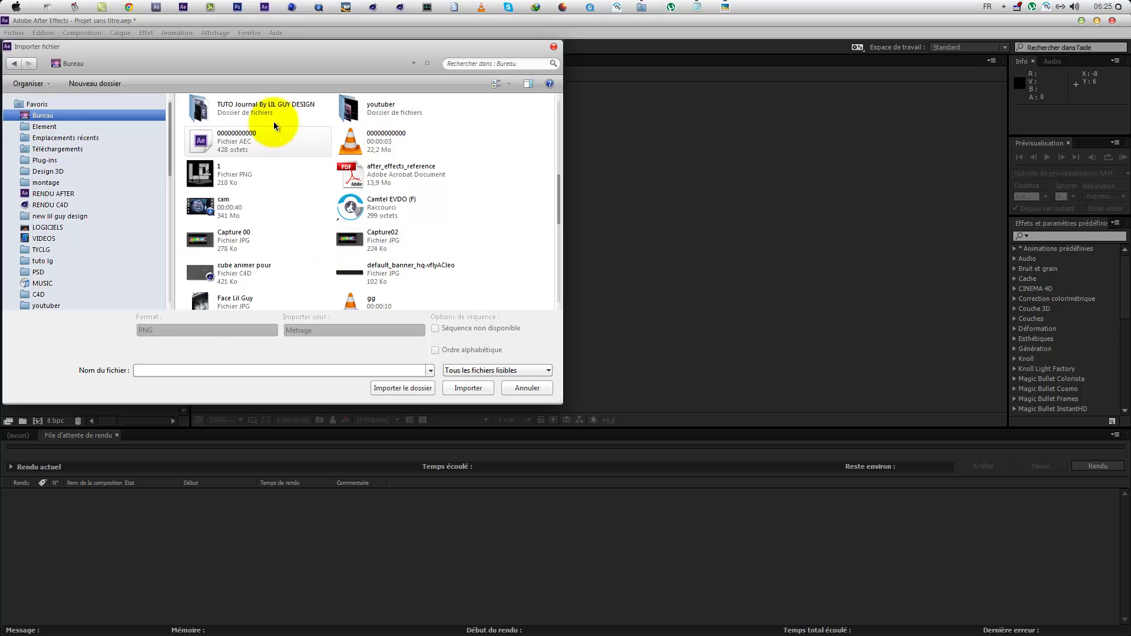
pyautogui.doubleClick(273, 109)
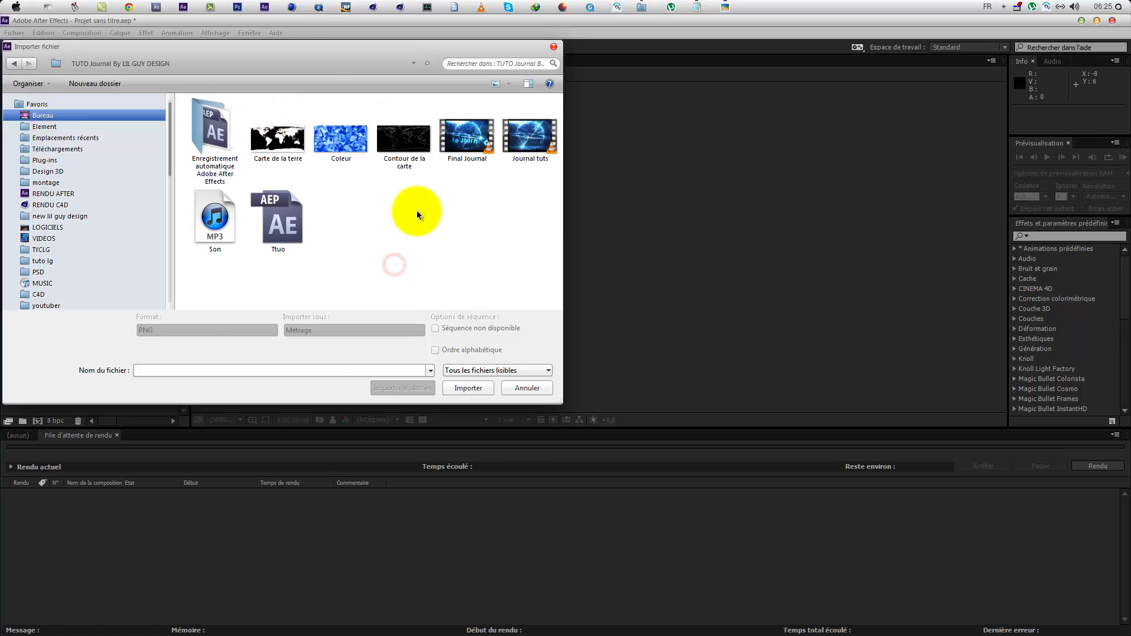
pyautogui.click(214, 233)
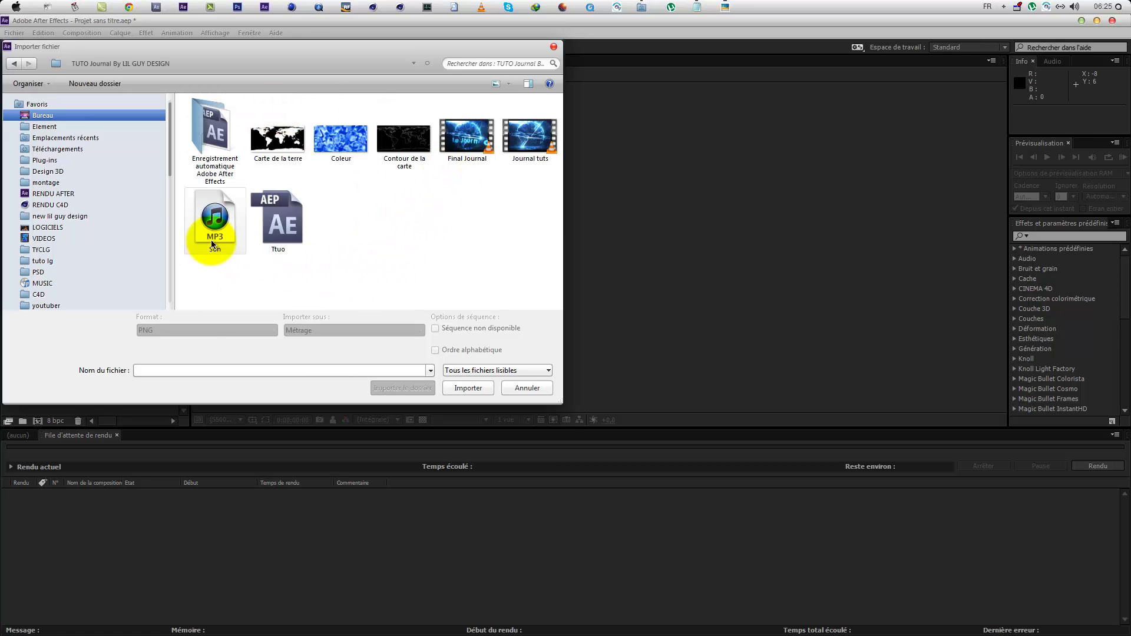
pyautogui.click(460, 388)
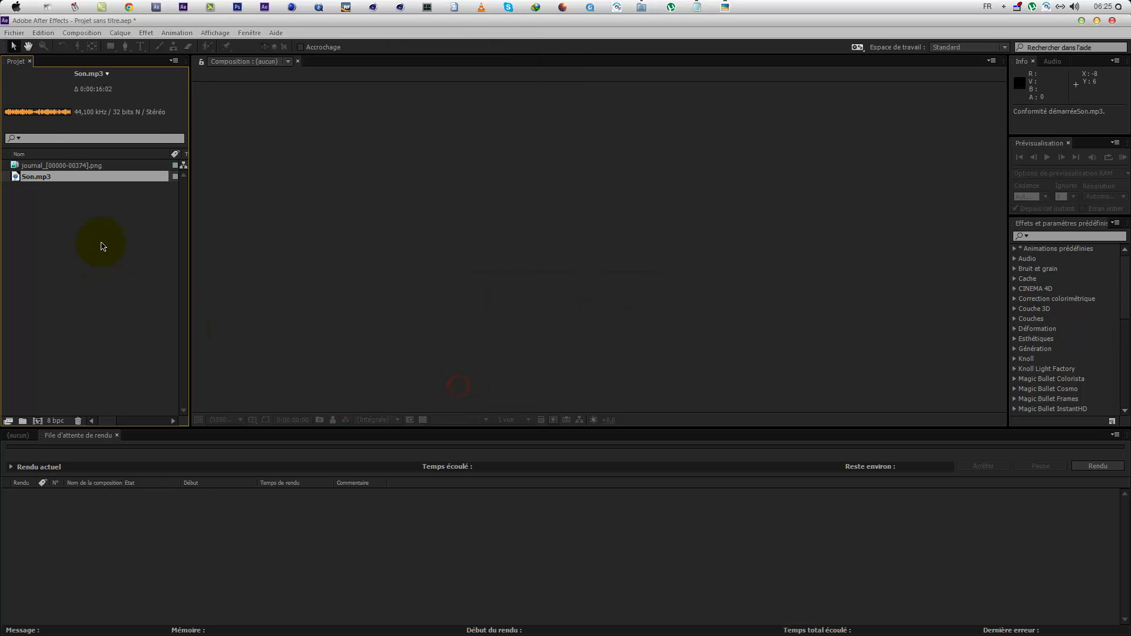
# Step: Create a composition from the journal PNG sequence and place Son.mp3 beneath it in the timeline
pyautogui.click(82, 165)
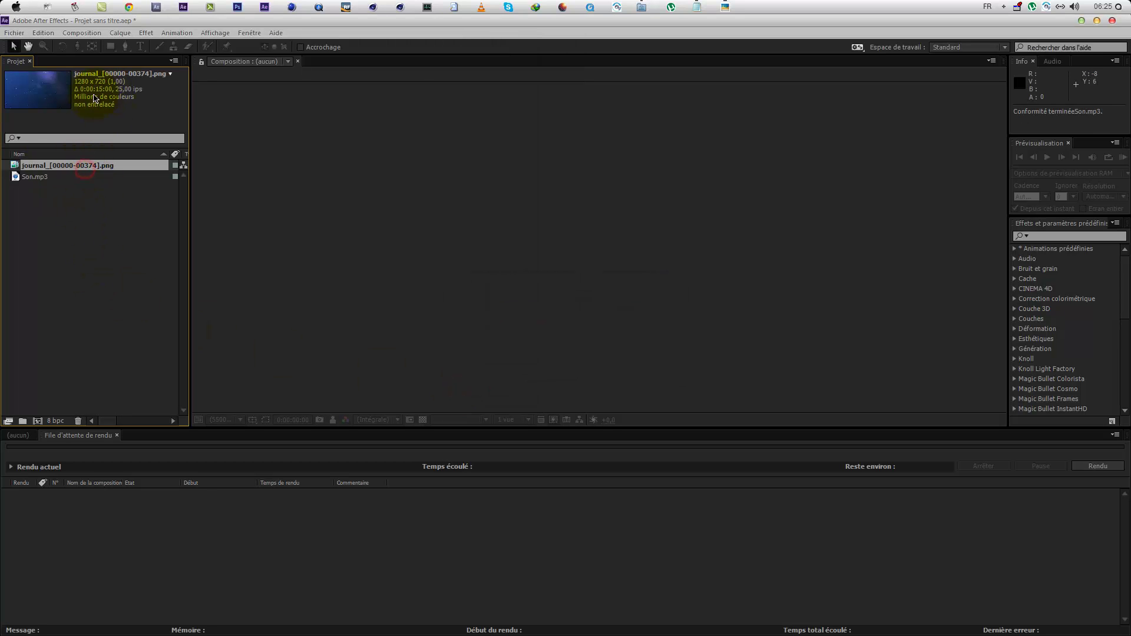
pyautogui.moveTo(100, 165); pyautogui.dragTo(37, 422)
pyautogui.click(84, 384)
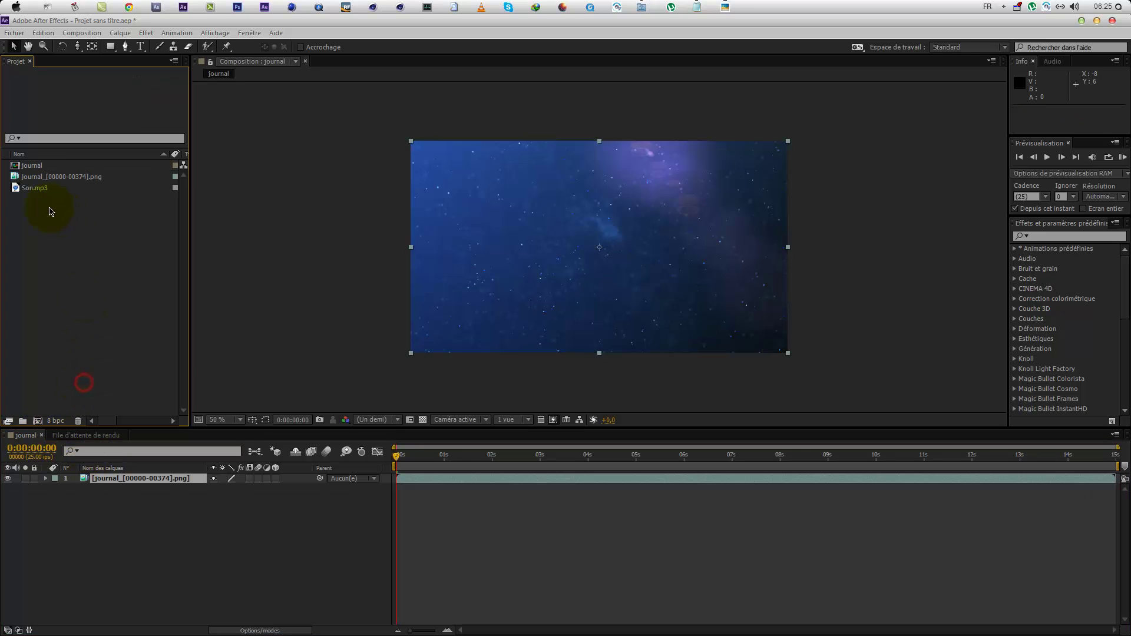
pyautogui.moveTo(35, 187); pyautogui.dragTo(156, 541)
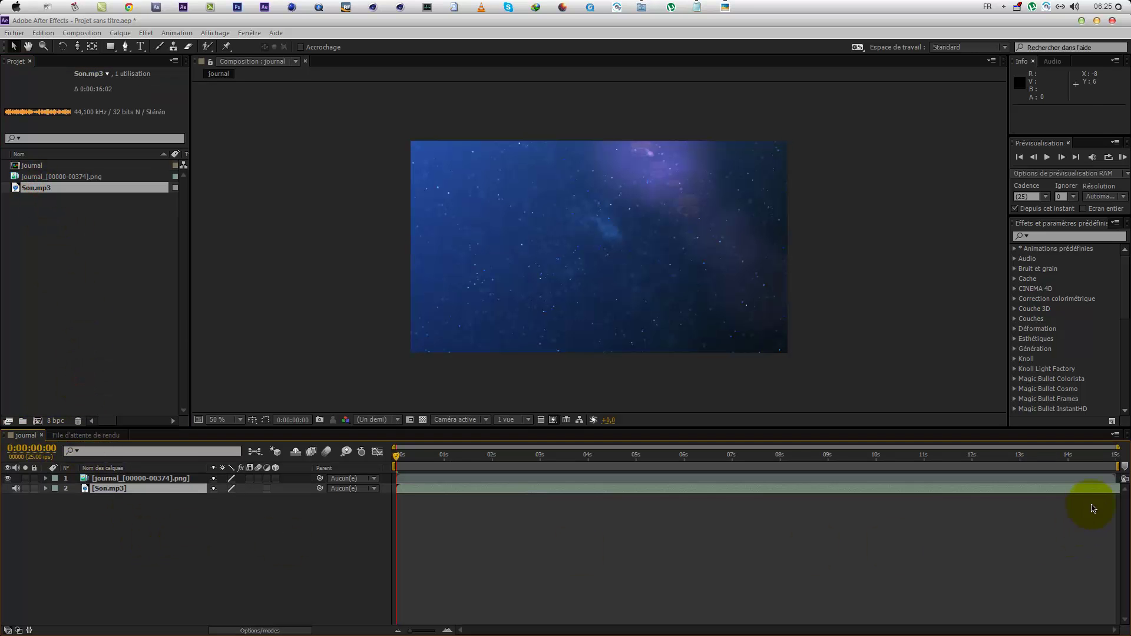
# Step: Set the journal composition's duration to 0:00:16:00
pyautogui.click(82, 33)
pyautogui.click(94, 77)
pyautogui.click(78, 31)
pyautogui.click(92, 63)
pyautogui.click(446, 417)
pyautogui.write('6.')
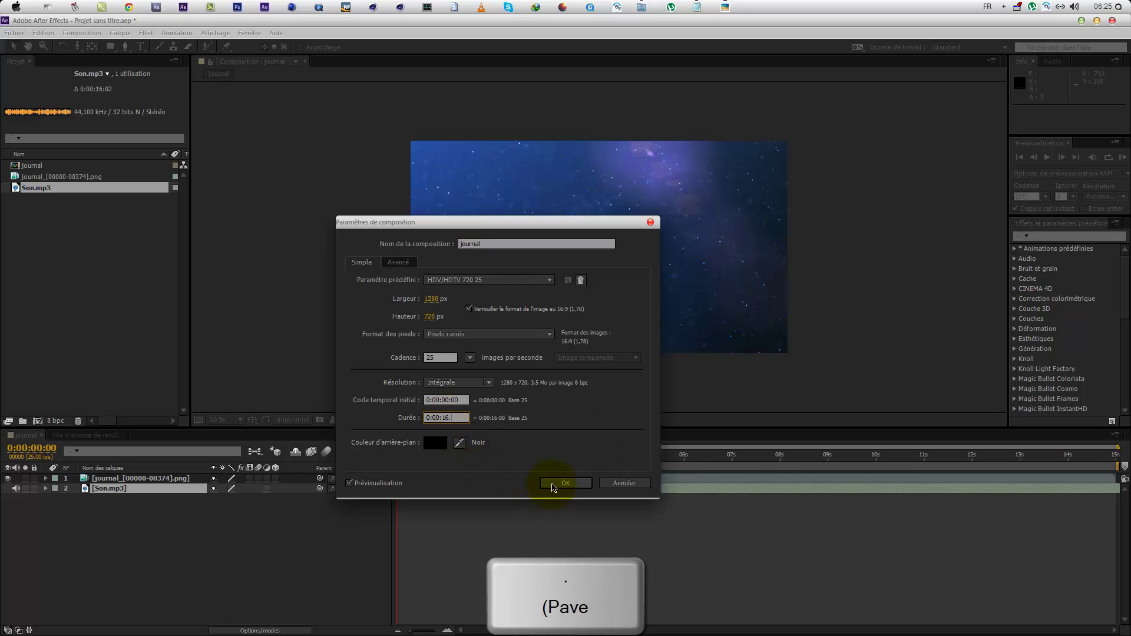
pyautogui.click(554, 484)
# Step: Add an adjustment layer above the journal sequence and apply the Trapcode Shine effect to it at 0:00:09:02
pyautogui.click(1071, 450)
pyautogui.moveTo(968, 469); pyautogui.dragTo(803, 458)
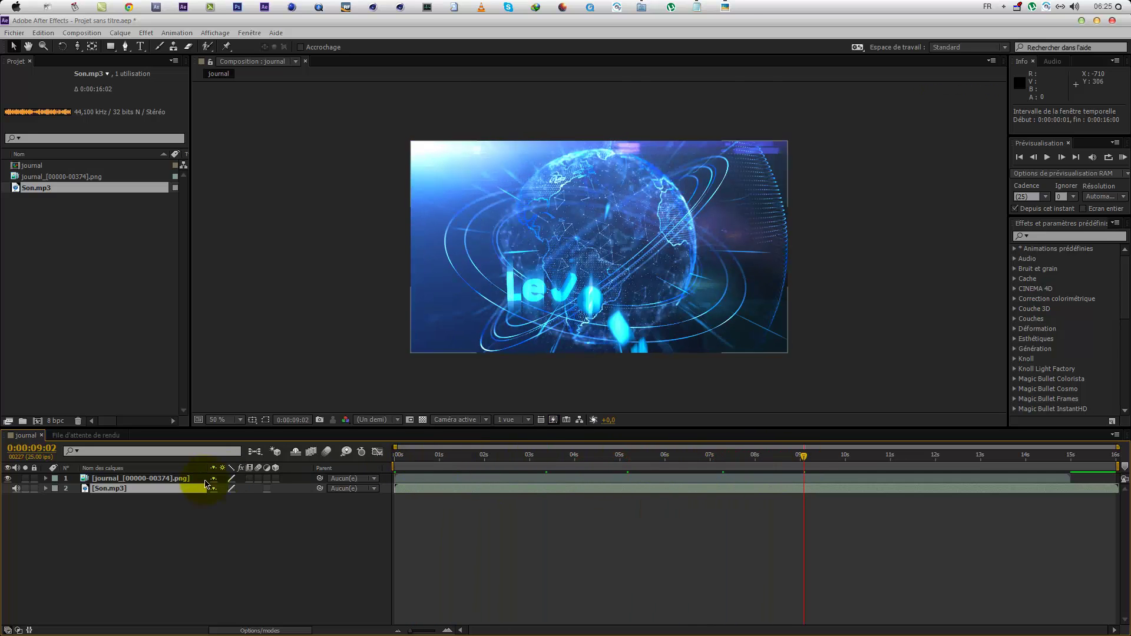
pyautogui.rightClick(169, 534)
pyautogui.moveTo(328, 412)
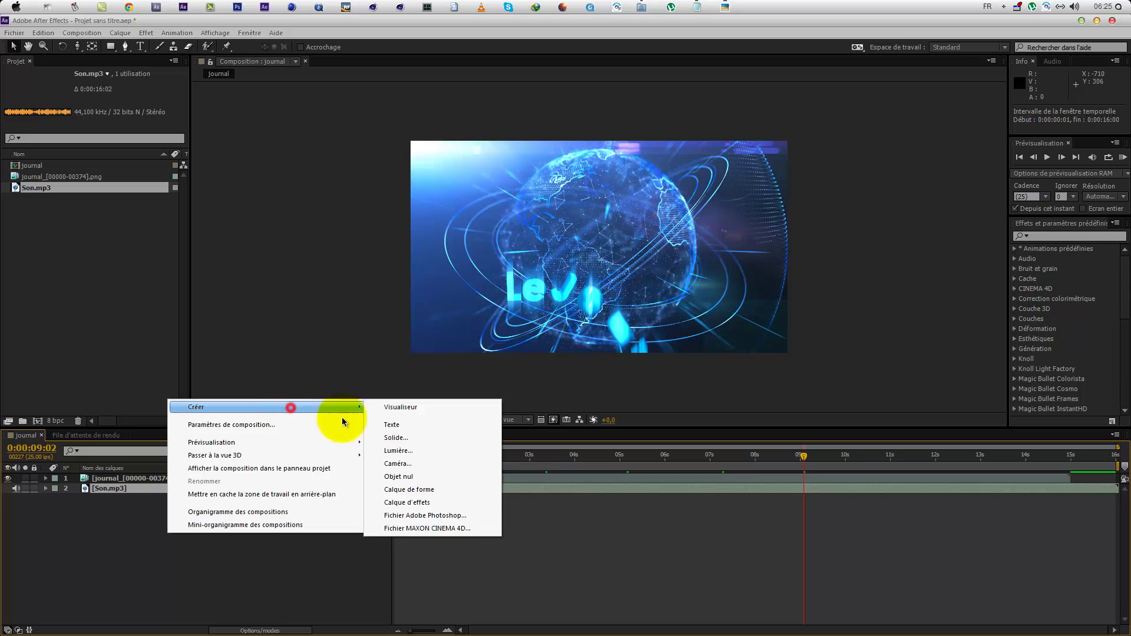
pyautogui.click(413, 502)
pyautogui.click(146, 33)
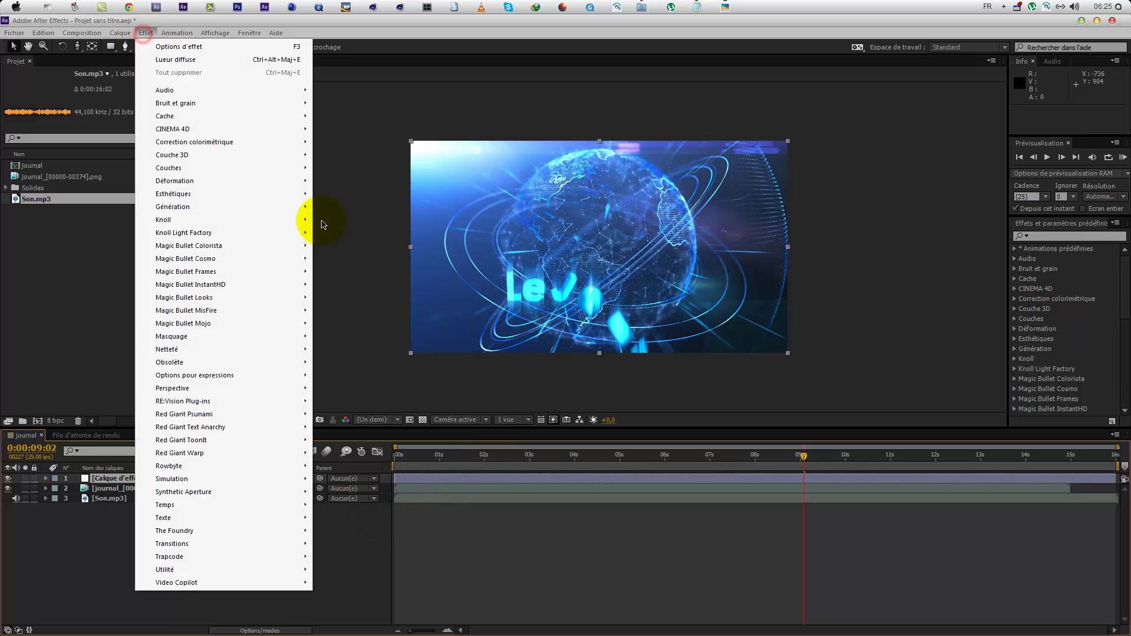
pyautogui.click(275, 558)
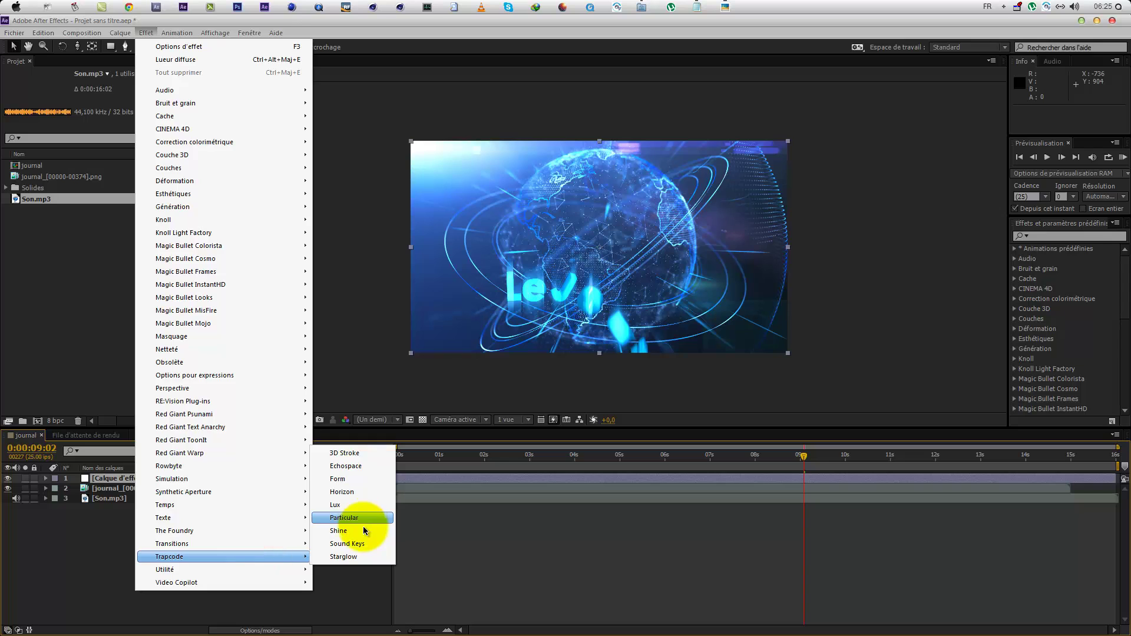
pyautogui.click(364, 530)
# Step: Set Shine's transfer mode to Add and its Colorize preset to Electric
pyautogui.click(124, 174)
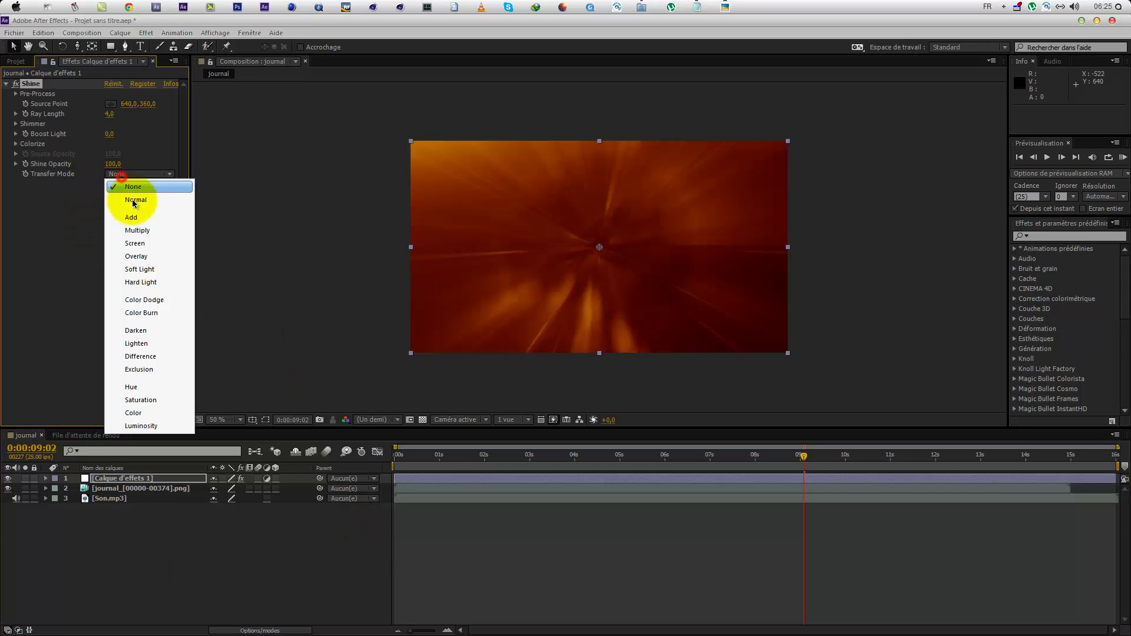
pyautogui.click(137, 215)
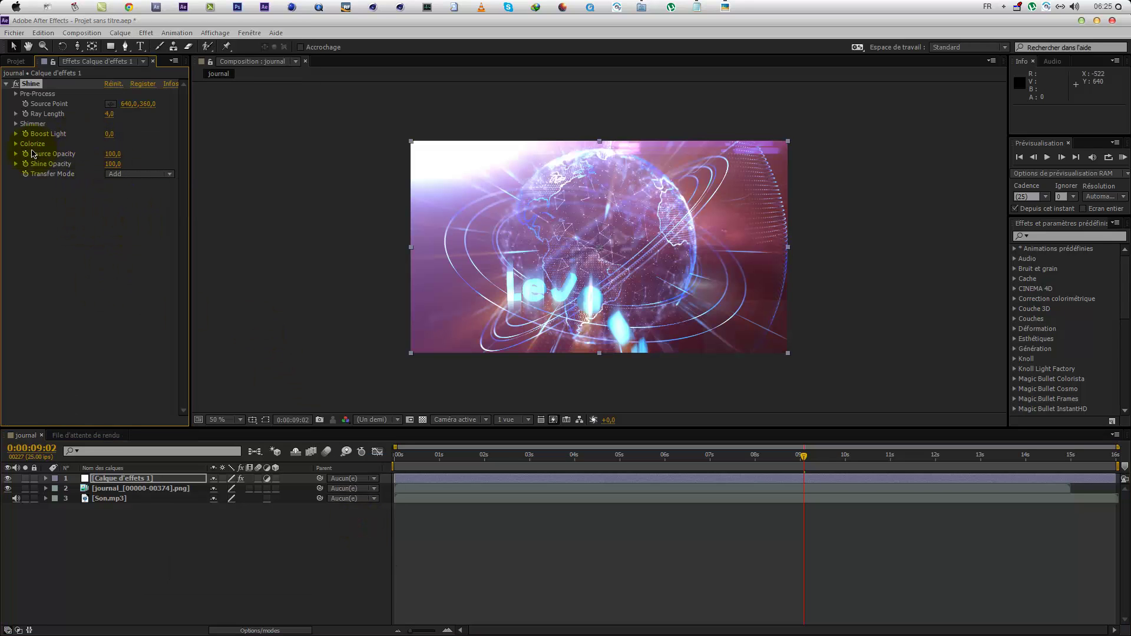
pyautogui.click(16, 143)
pyautogui.click(121, 155)
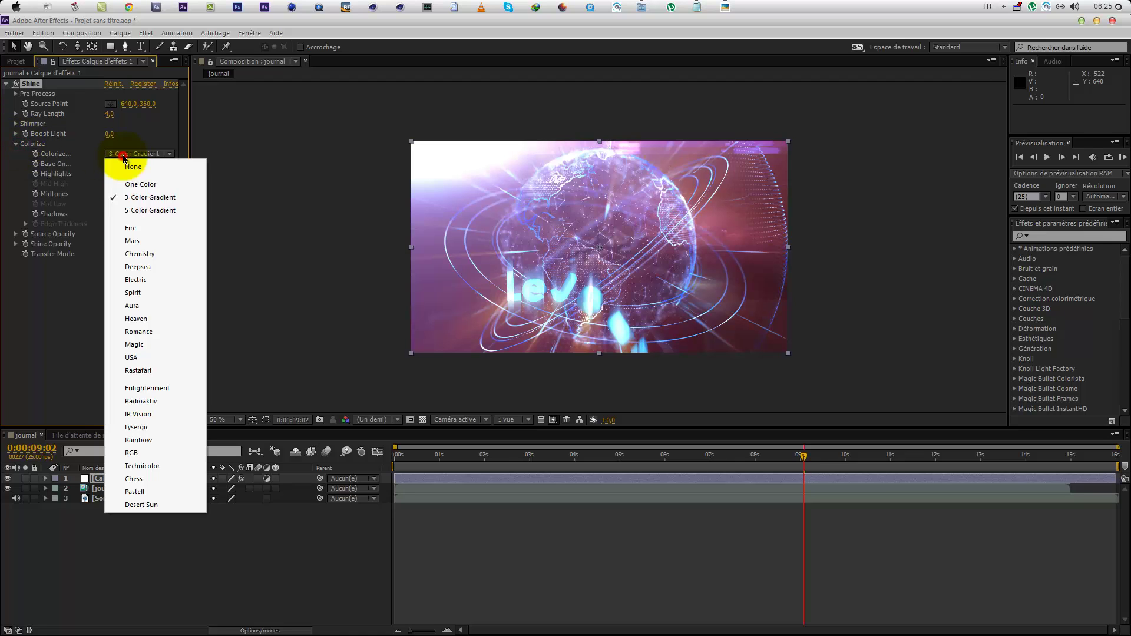
pyautogui.click(152, 281)
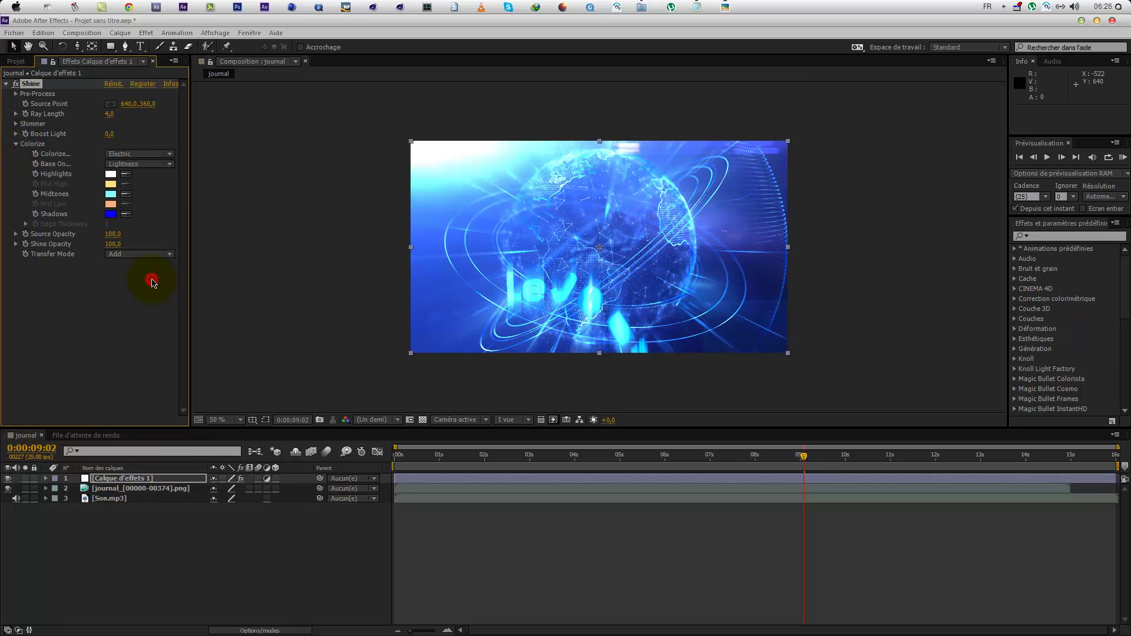
# Step: Change Shine's Shadows colour to a lighter blue, about 0054FF
pyautogui.click(110, 214)
pyautogui.moveTo(542, 235); pyautogui.dragTo(171, 280)
pyautogui.moveTo(204, 366)
pyautogui.mouseDown()
pyautogui.moveTo(197, 350)
pyautogui.moveTo(199, 361)
pyautogui.mouseUp()
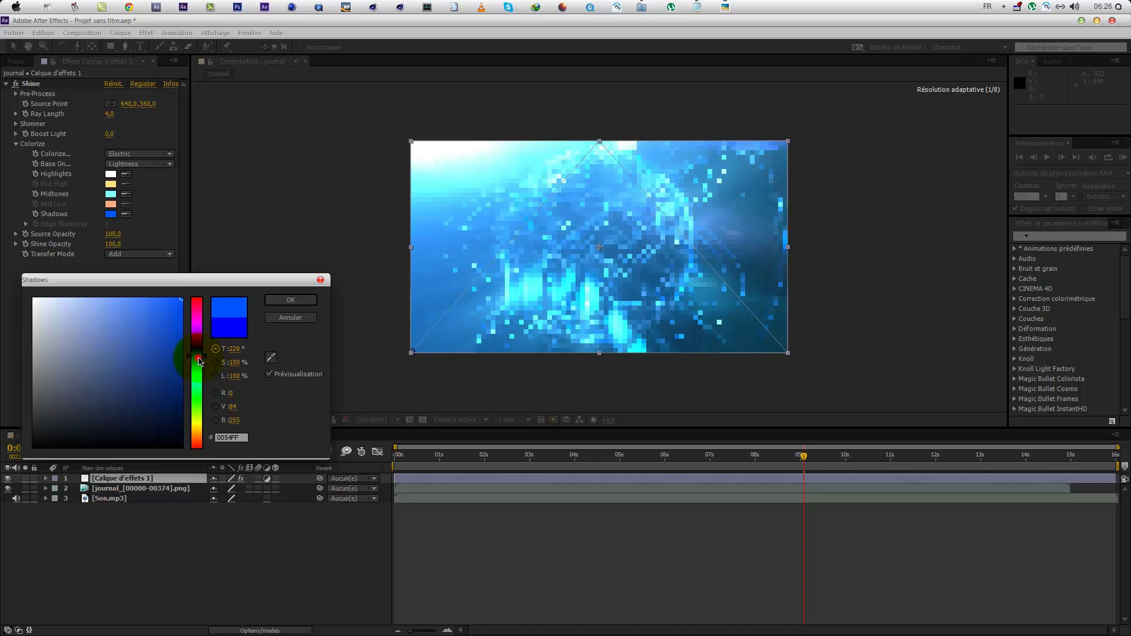
pyautogui.click(274, 300)
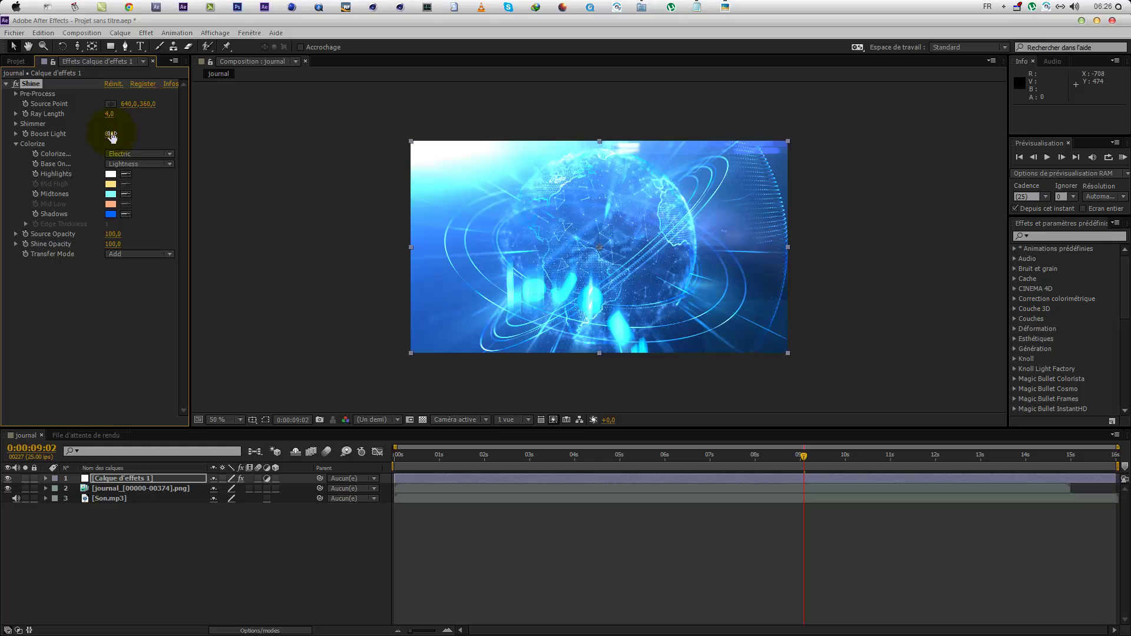
# Step: Set Shine's transfer mode to Screen, Boost Light to 2.4 and Ray Length to 1.3
pyautogui.moveTo(114, 134)
pyautogui.mouseDown()
pyautogui.moveTo(142, 142)
pyautogui.moveTo(78, 109)
pyautogui.moveTo(121, 141)
pyautogui.mouseUp()
pyautogui.click(142, 265)
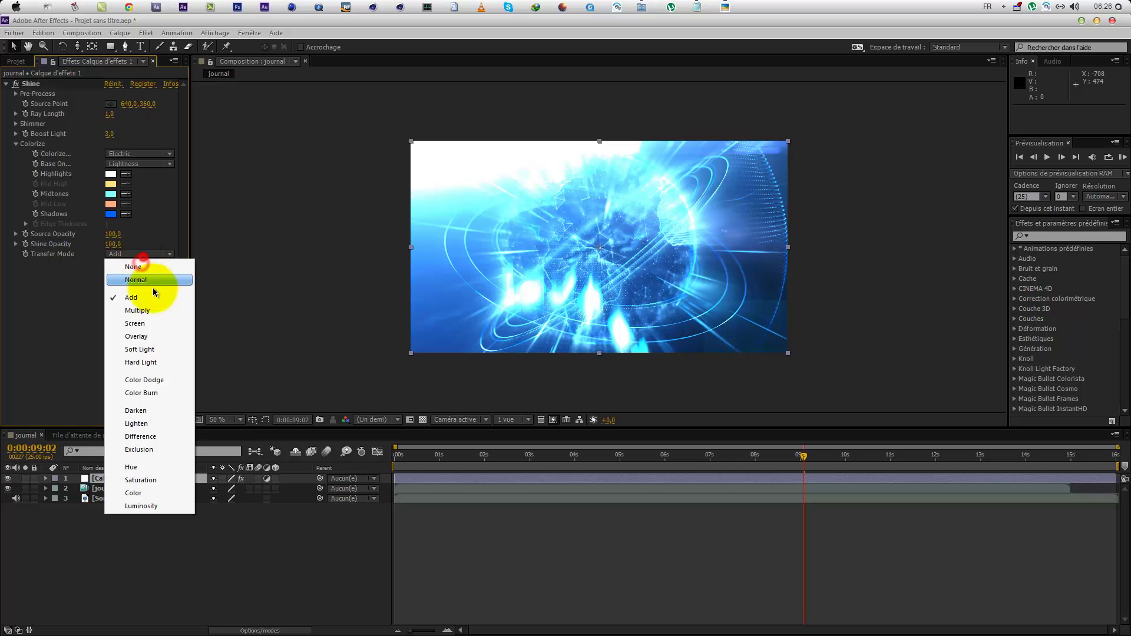
pyautogui.click(156, 324)
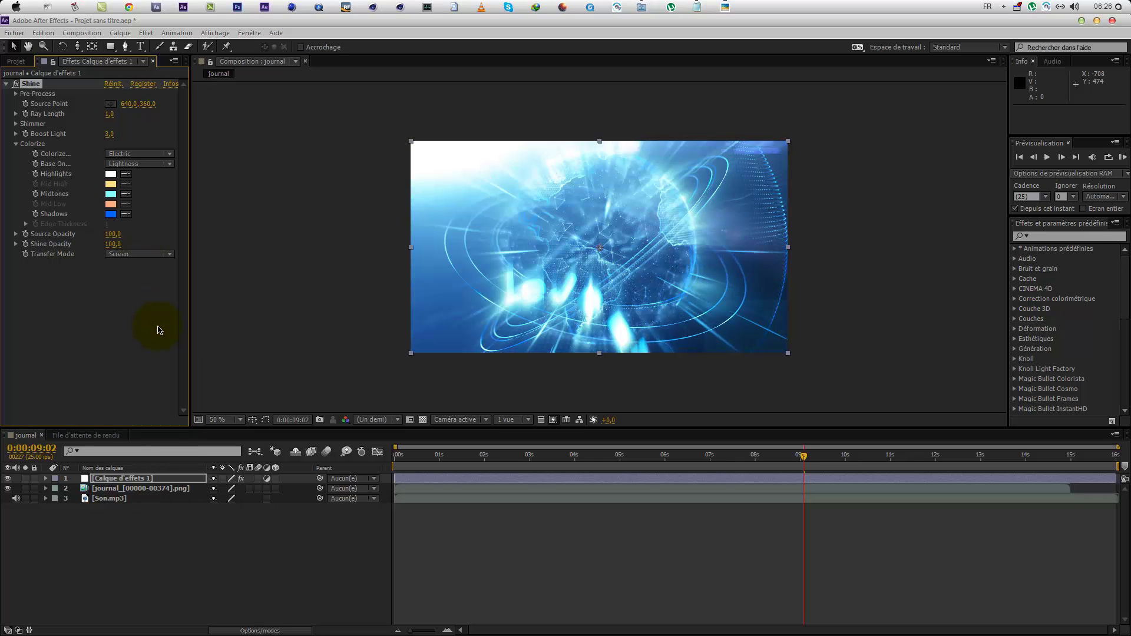
pyautogui.moveTo(109, 137); pyautogui.dragTo(52, 148)
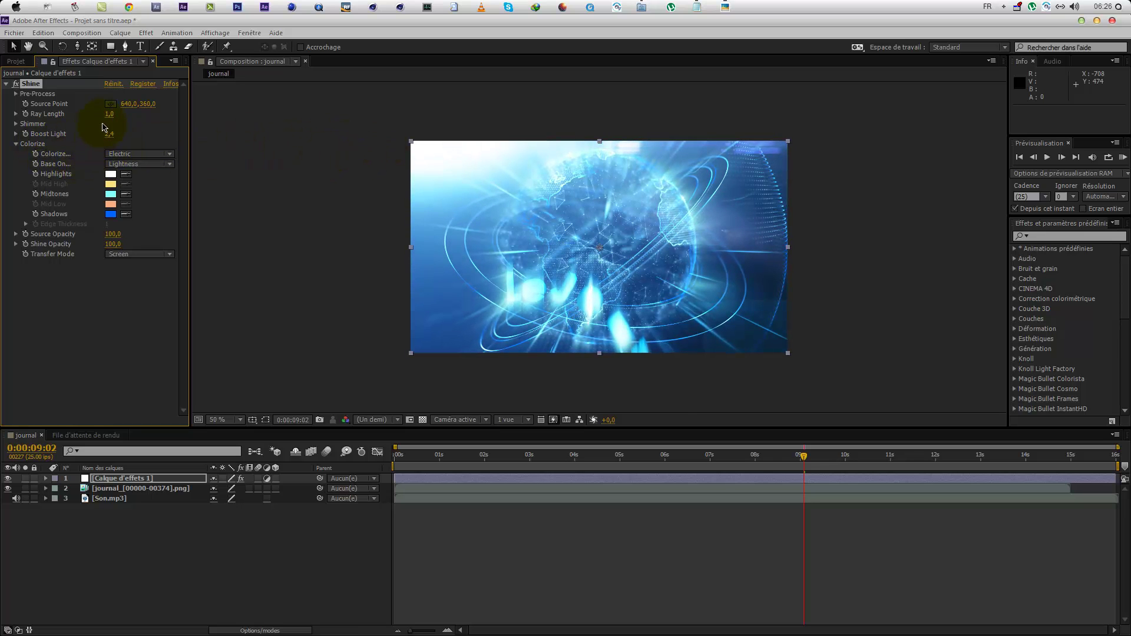
pyautogui.moveTo(120, 116); pyautogui.dragTo(11, 120)
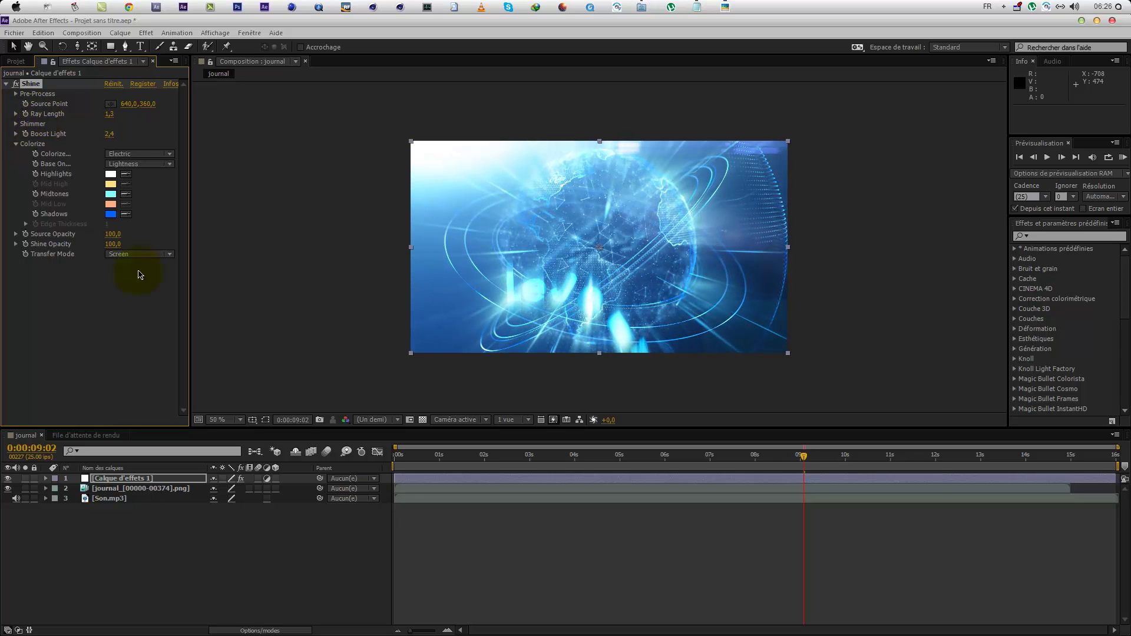
# Step: Add a Courbes effect to the adjustment layer, lower the dark tones of its RVB curve and compare with the effects switched off
pyautogui.moveTo(414, 458); pyautogui.dragTo(746, 468)
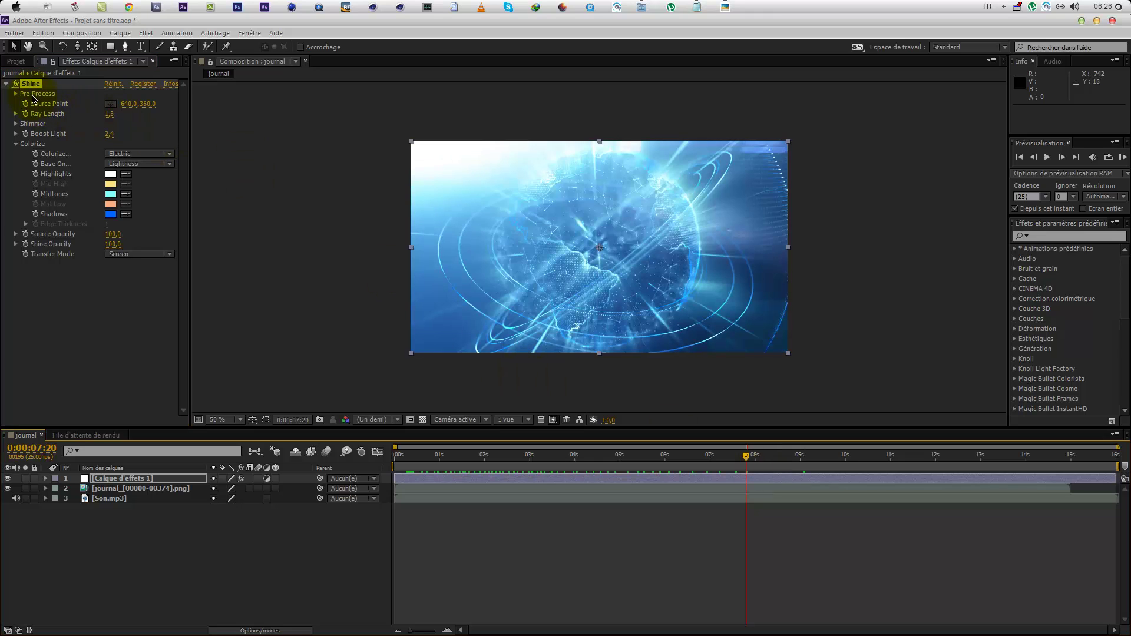
pyautogui.click(16, 83)
pyautogui.rightClick(46, 256)
pyautogui.click(13, 312)
pyautogui.rightClick(108, 291)
pyautogui.moveTo(148, 189)
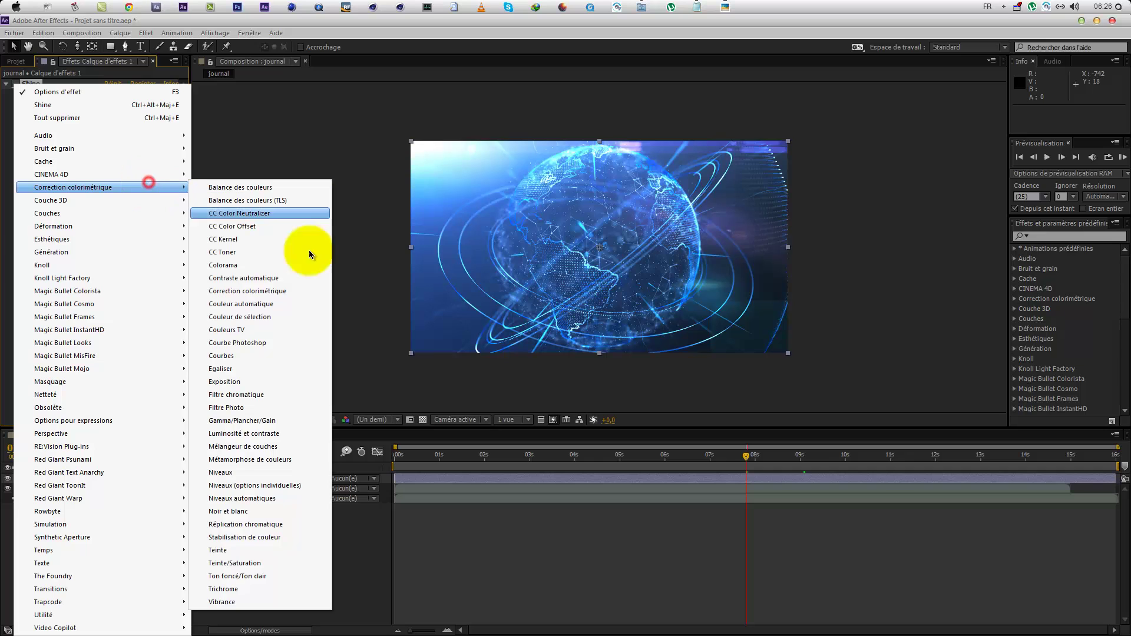
pyautogui.click(250, 354)
pyautogui.moveTo(36, 373); pyautogui.dragTo(59, 381)
pyautogui.click(15, 85)
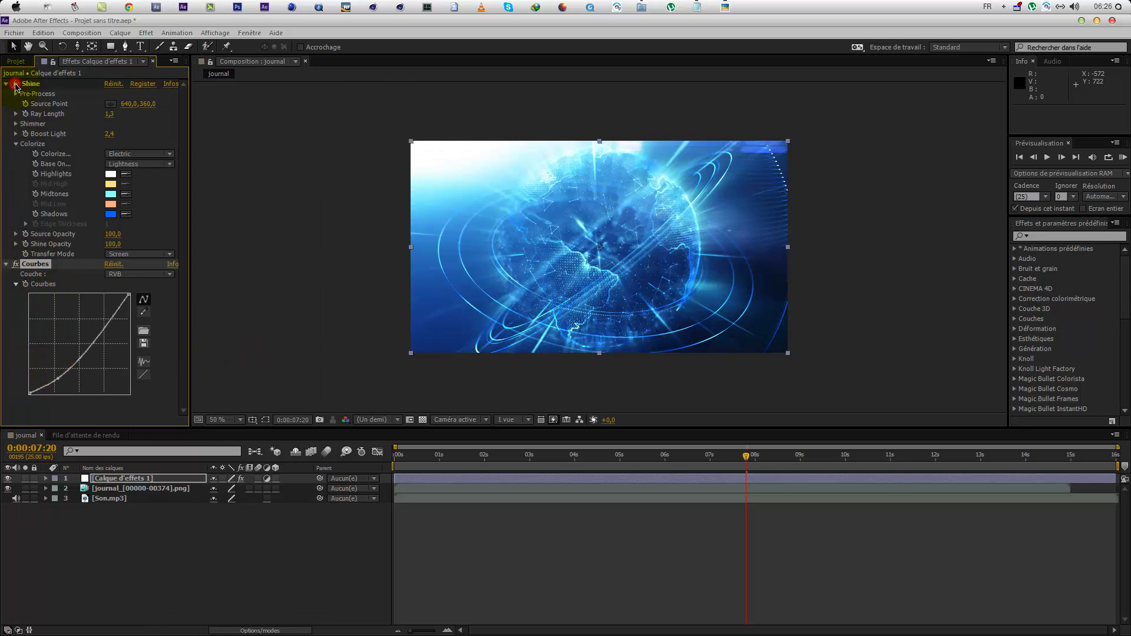
pyautogui.click(16, 265)
pyautogui.click(16, 265)
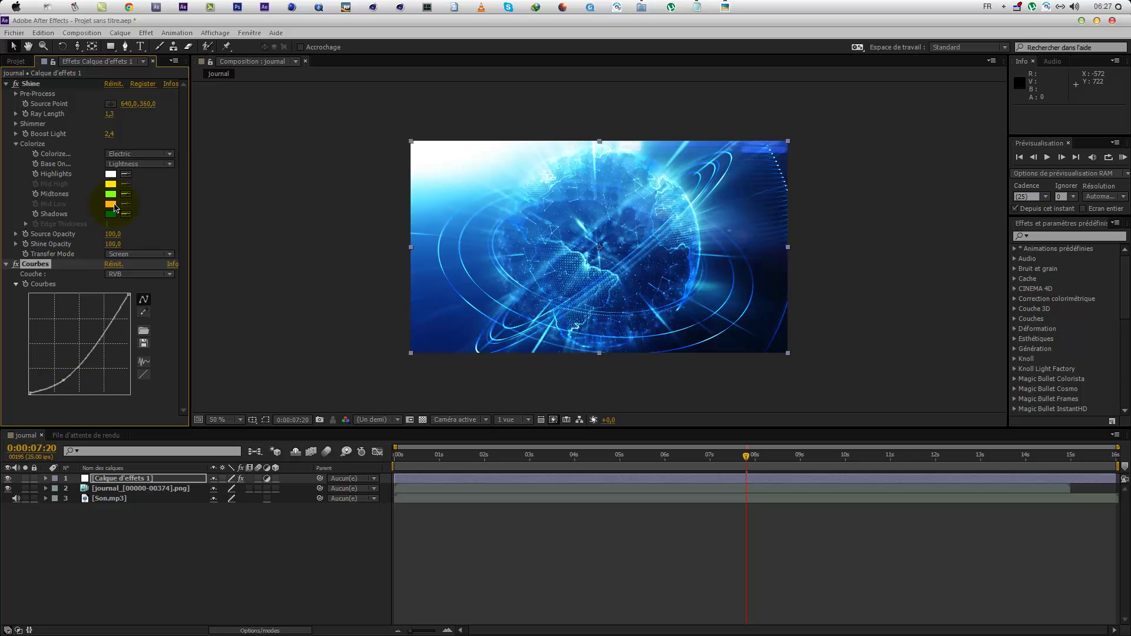
# Step: Set Shine's Boost Light to 2 and Ray Length to 1.5
pyautogui.moveTo(108, 115); pyautogui.dragTo(113, 134)
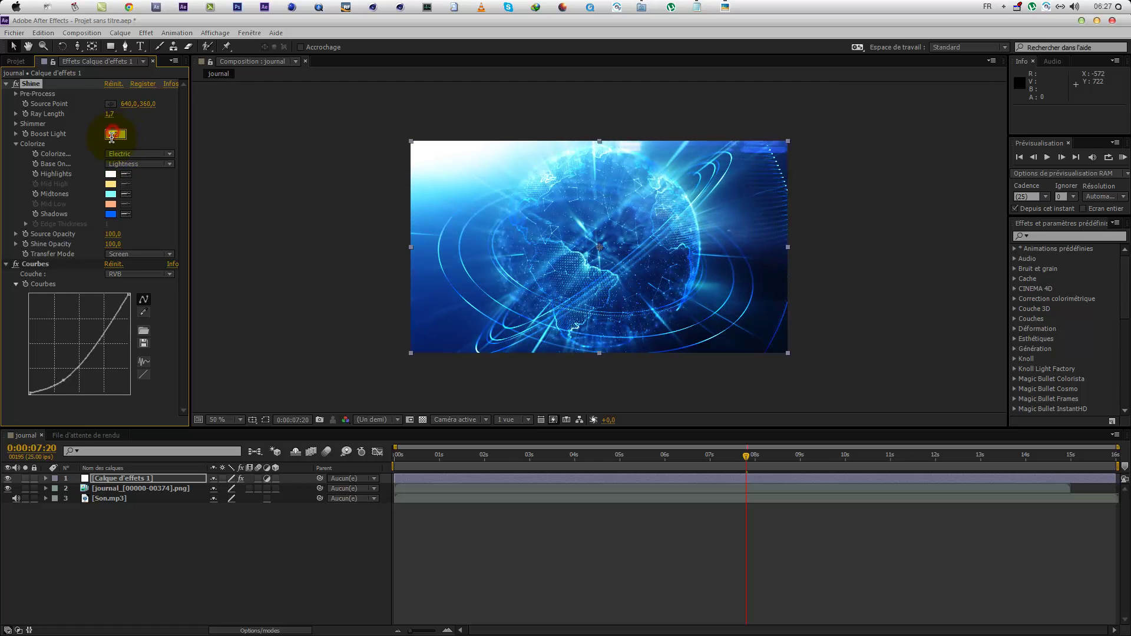
pyautogui.write('2')
pyautogui.click(110, 115)
pyautogui.write('1.5')
pyautogui.click(530, 404)
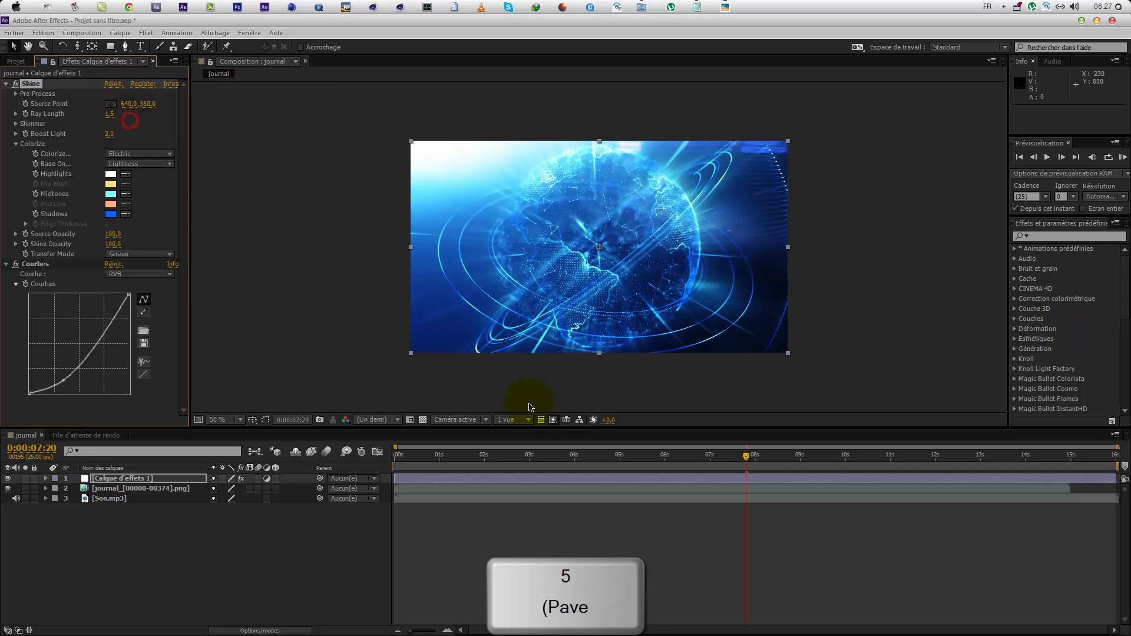
# Step: Reset the Courbes effect and try a strong S-shaped RVB curve at 0:00:05:02
pyautogui.moveTo(586, 465); pyautogui.dragTo(623, 465)
pyautogui.click(16, 264)
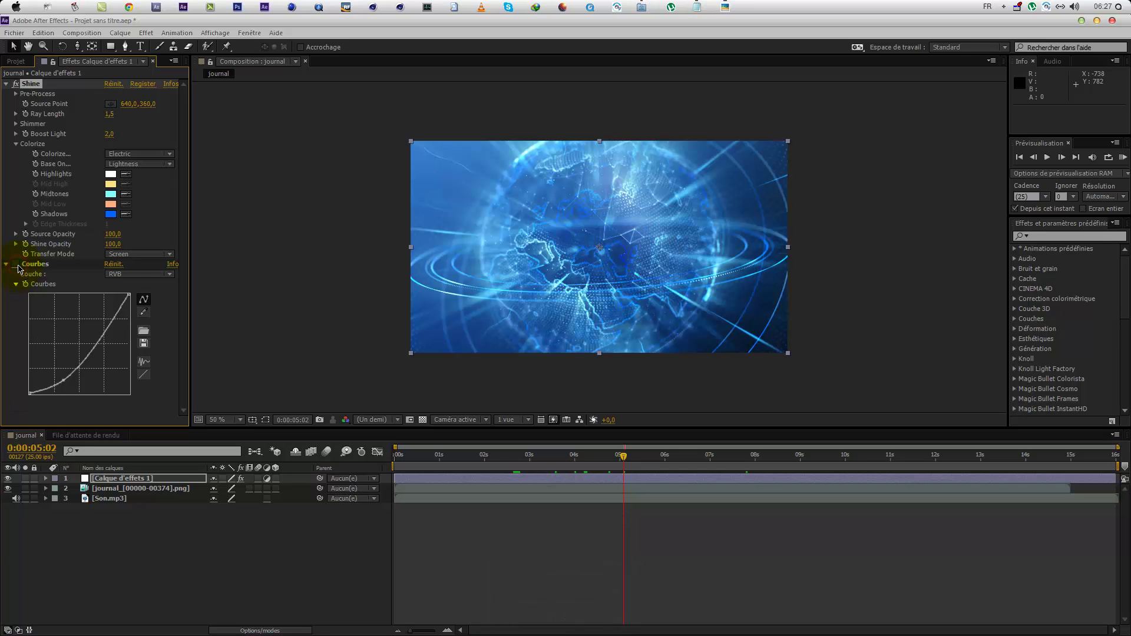
pyautogui.click(115, 266)
pyautogui.moveTo(52, 375); pyautogui.dragTo(60, 379)
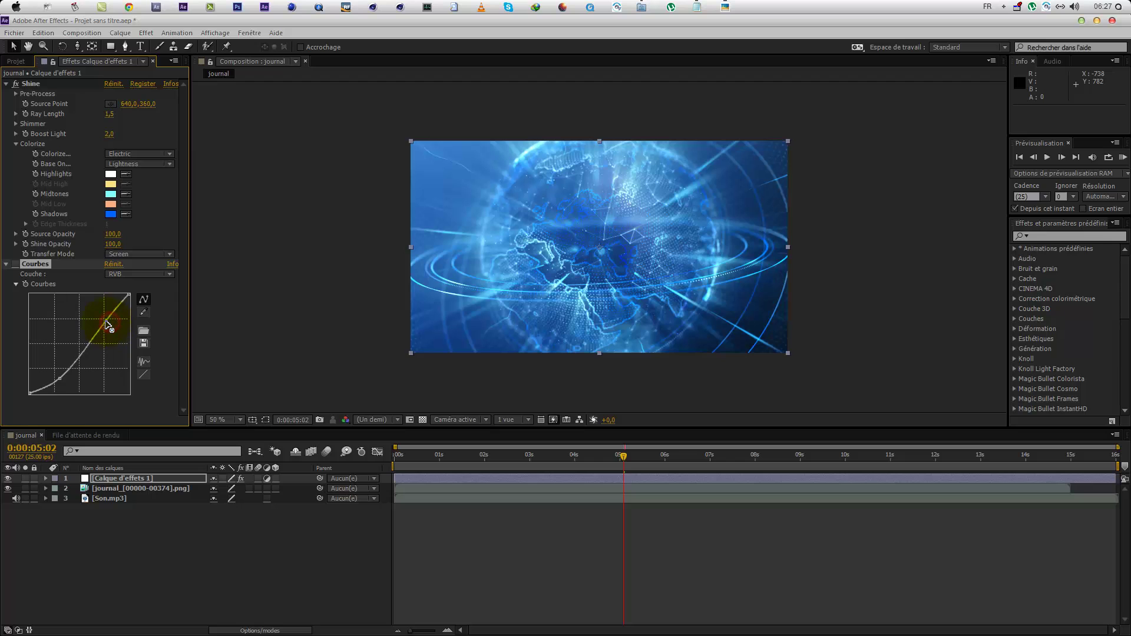
pyautogui.click(16, 264)
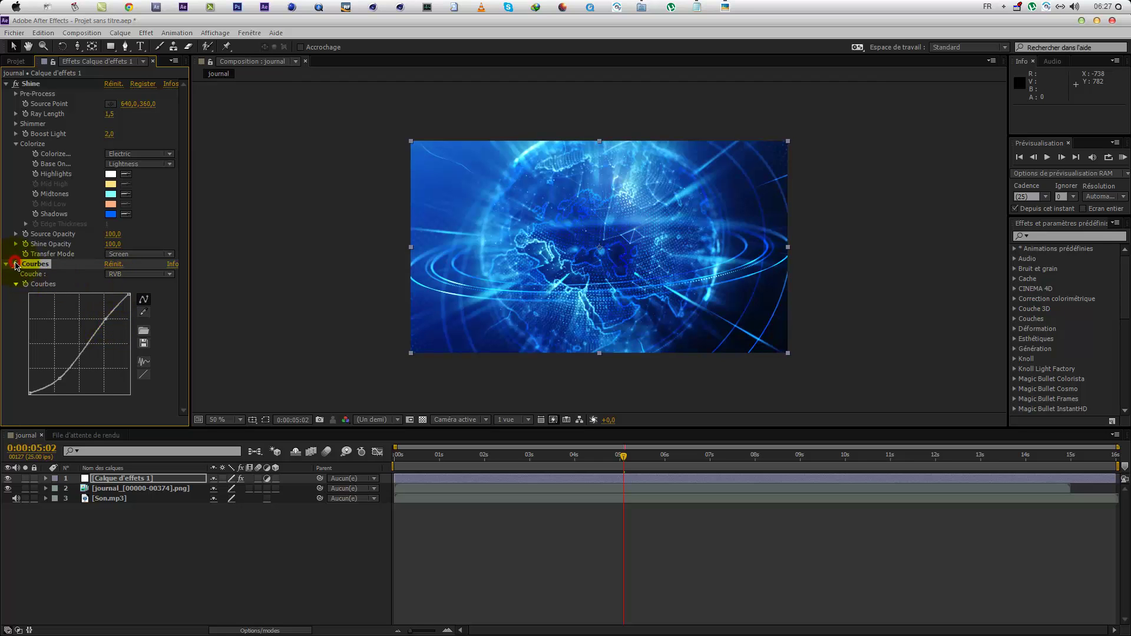
# Step: Reset the RVB curve and shape a gentle S-curve with slightly lower shadows and slightly higher highlights
pyautogui.click(112, 265)
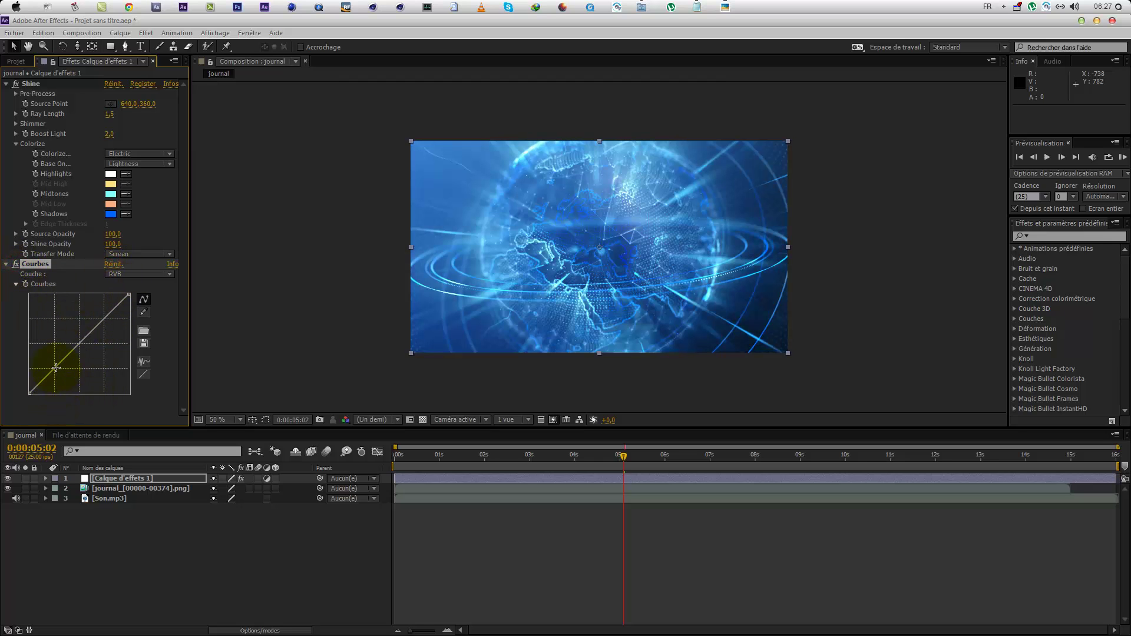
pyautogui.moveTo(58, 369); pyautogui.dragTo(59, 369)
pyautogui.moveTo(109, 321); pyautogui.dragTo(106, 319)
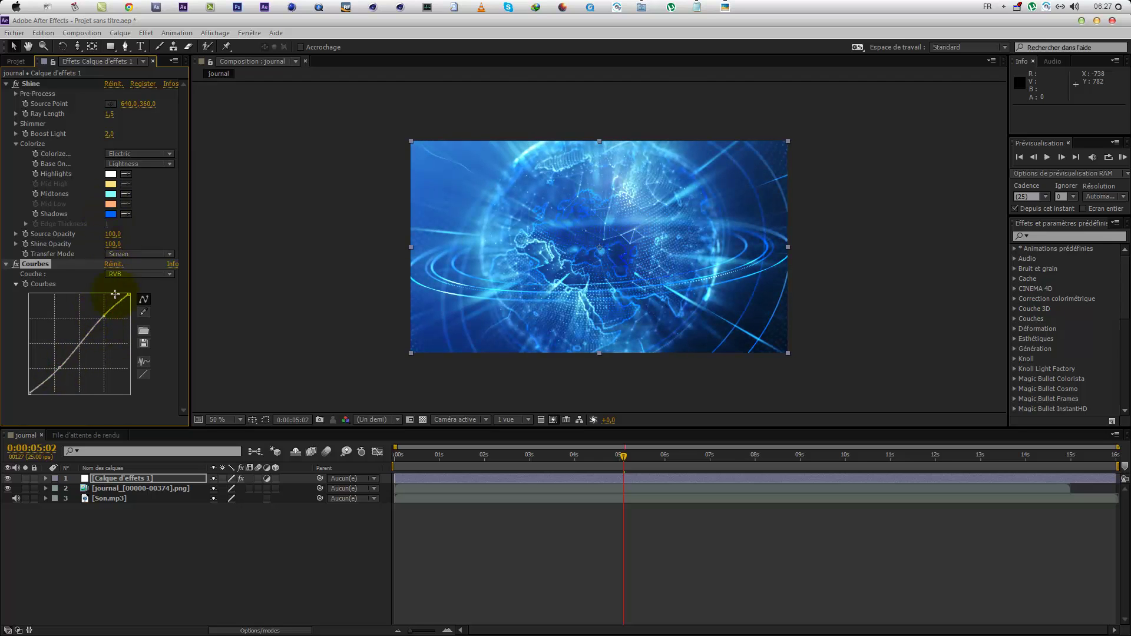
# Step: Raise the midtones of the Bleu curve and compare an early frame with and without the adjustment layer
pyautogui.click(134, 276)
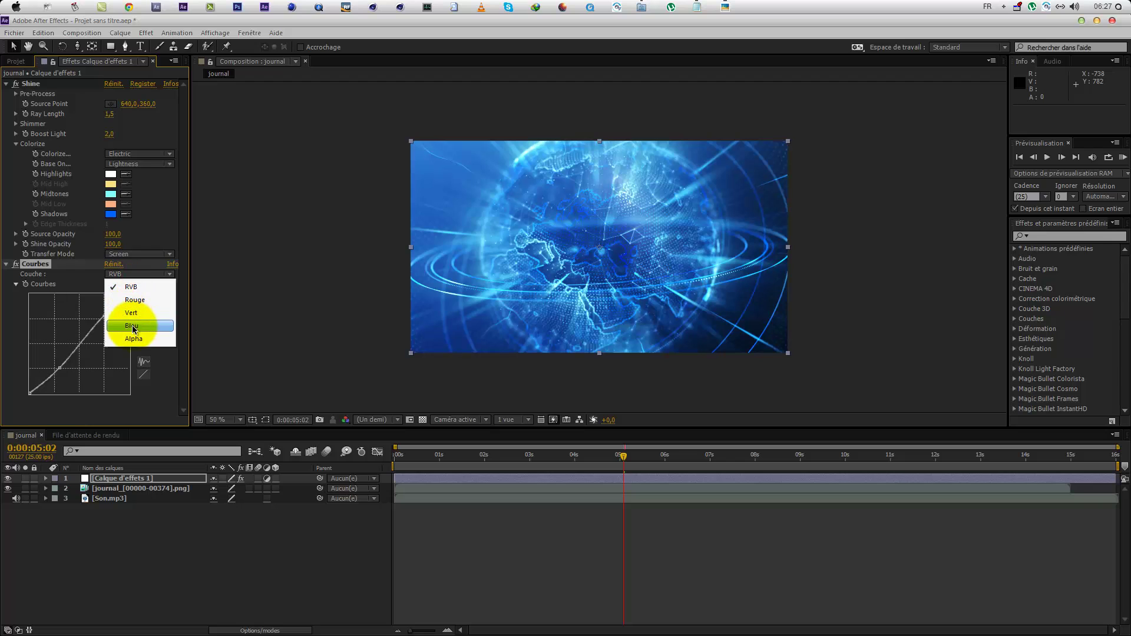
pyautogui.click(132, 327)
pyautogui.moveTo(76, 348); pyautogui.dragTo(70, 343)
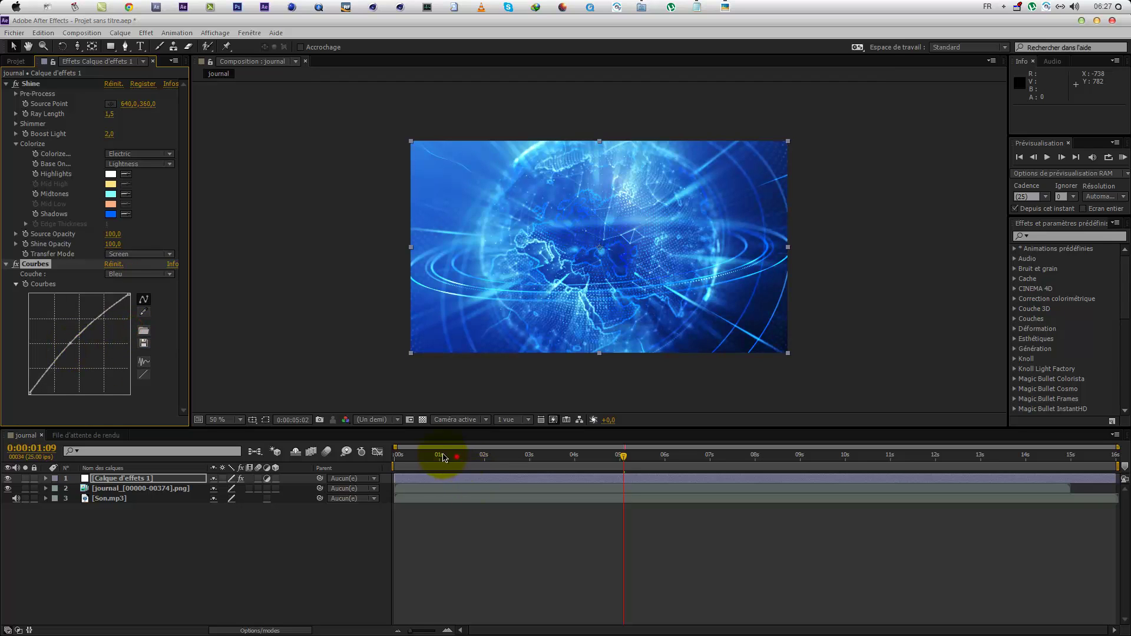
pyautogui.click(430, 457)
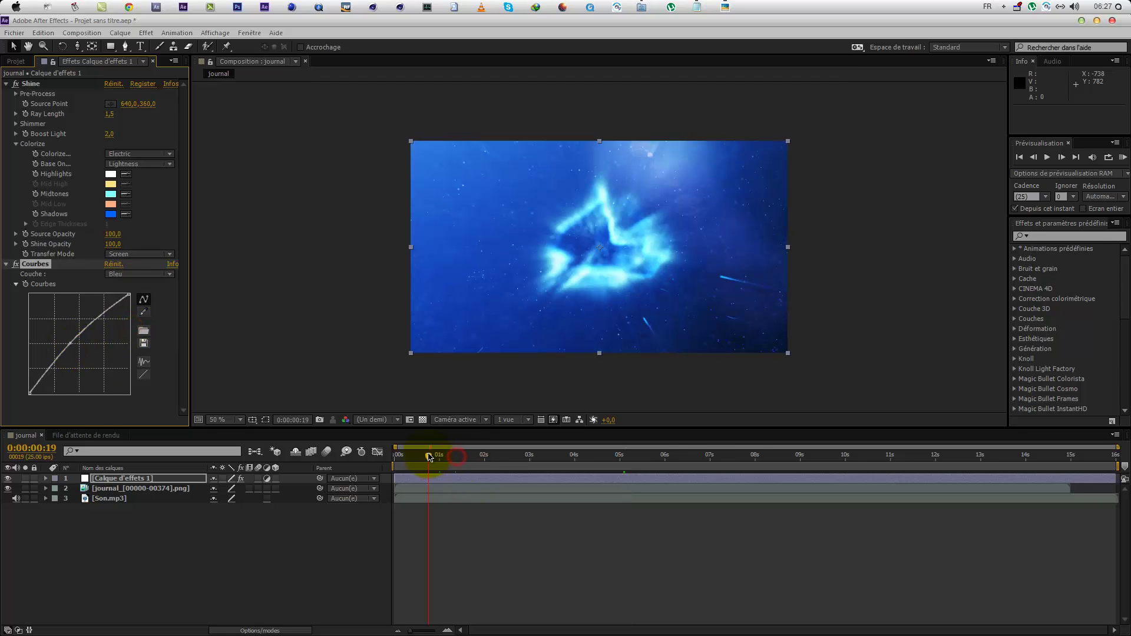
pyautogui.click(242, 482)
pyautogui.click(9, 478)
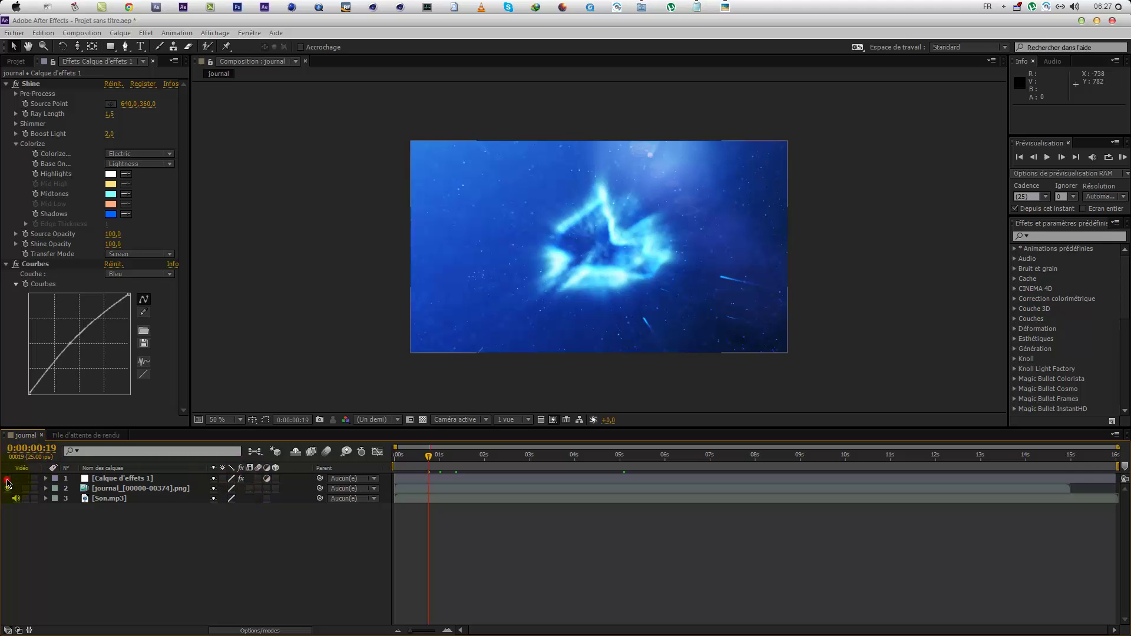
pyautogui.click(8, 478)
# Step: Set the opacity of Calque d'effets 1 to 50% and compare the image at 0:00:06:03 with and without the layer
pyautogui.moveTo(516, 463)
pyautogui.mouseDown()
pyautogui.moveTo(1035, 492)
pyautogui.moveTo(1040, 474)
pyautogui.moveTo(424, 454)
pyautogui.moveTo(520, 471)
pyautogui.mouseUp()
pyautogui.click(172, 478)
pyautogui.press('t')
pyautogui.click(216, 489)
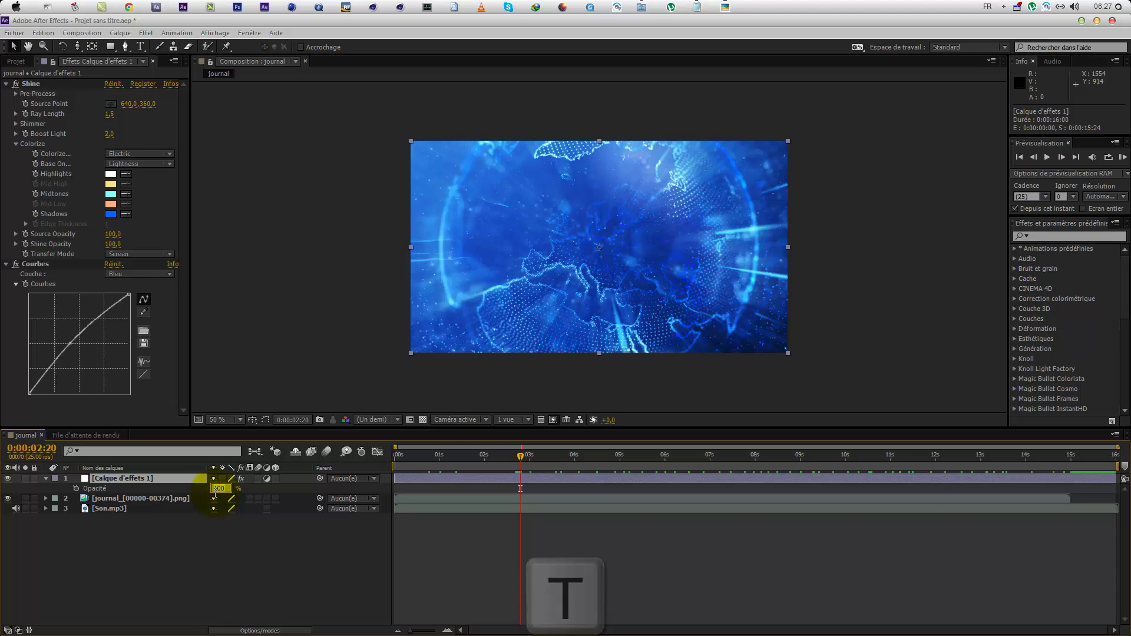
pyautogui.write('50')
pyautogui.click(202, 548)
pyautogui.moveTo(477, 460); pyautogui.dragTo(670, 467)
pyautogui.click(185, 465)
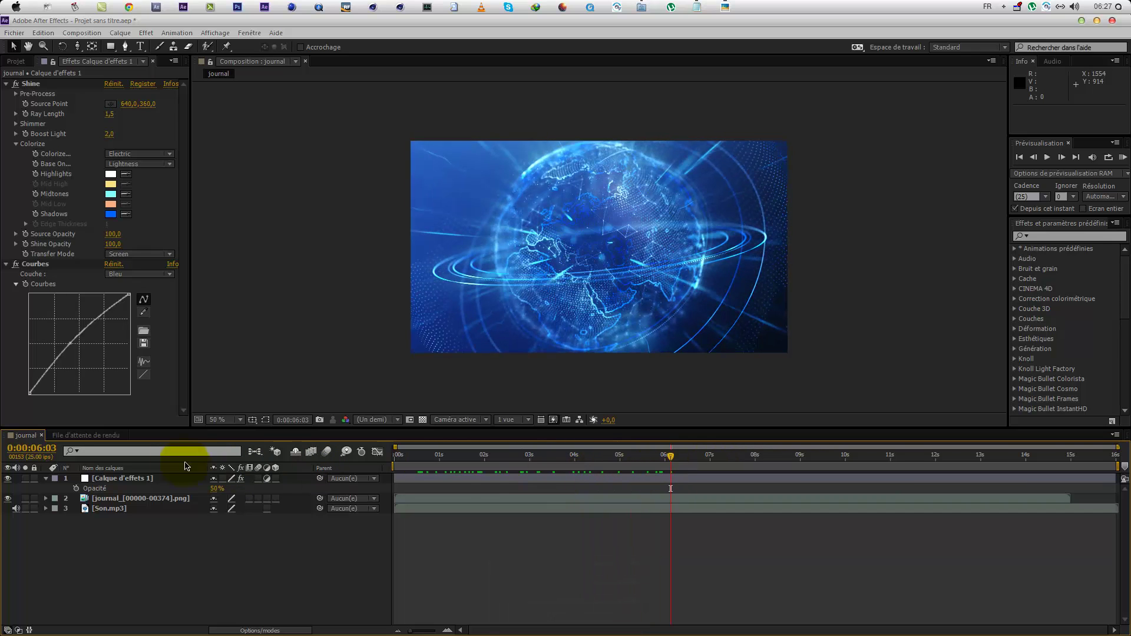
pyautogui.click(8, 478)
pyautogui.click(7, 478)
# Step: Create a second adjustment layer at the top of the journal composition and apply Magic Bullet Mojo to it
pyautogui.click(50, 526)
pyautogui.rightClick(127, 561)
pyautogui.moveTo(192, 439)
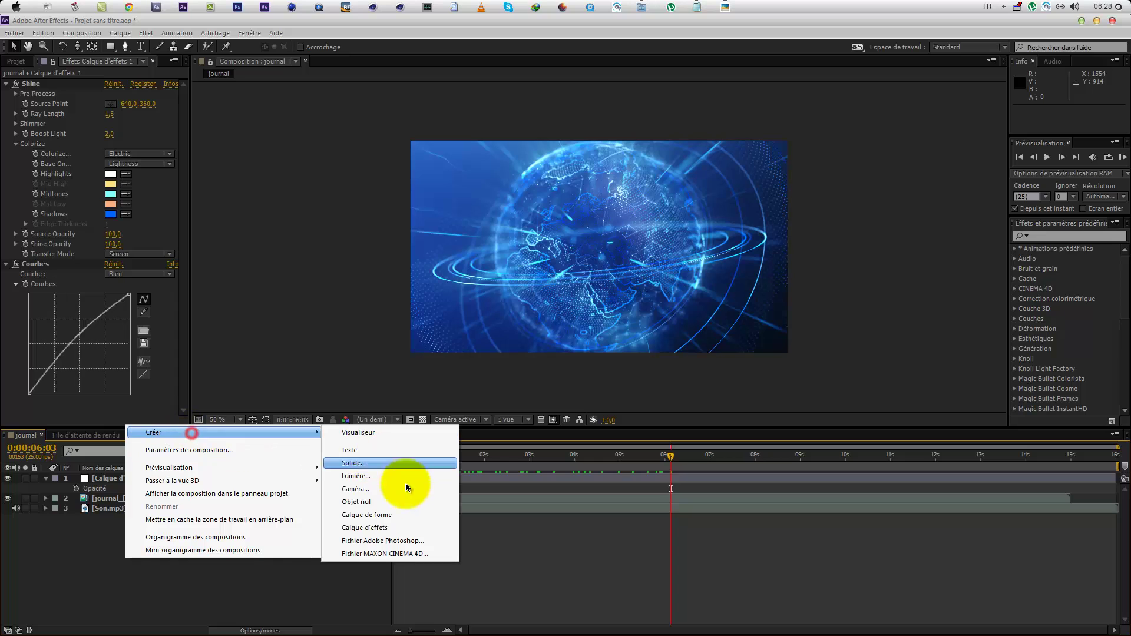
pyautogui.click(402, 529)
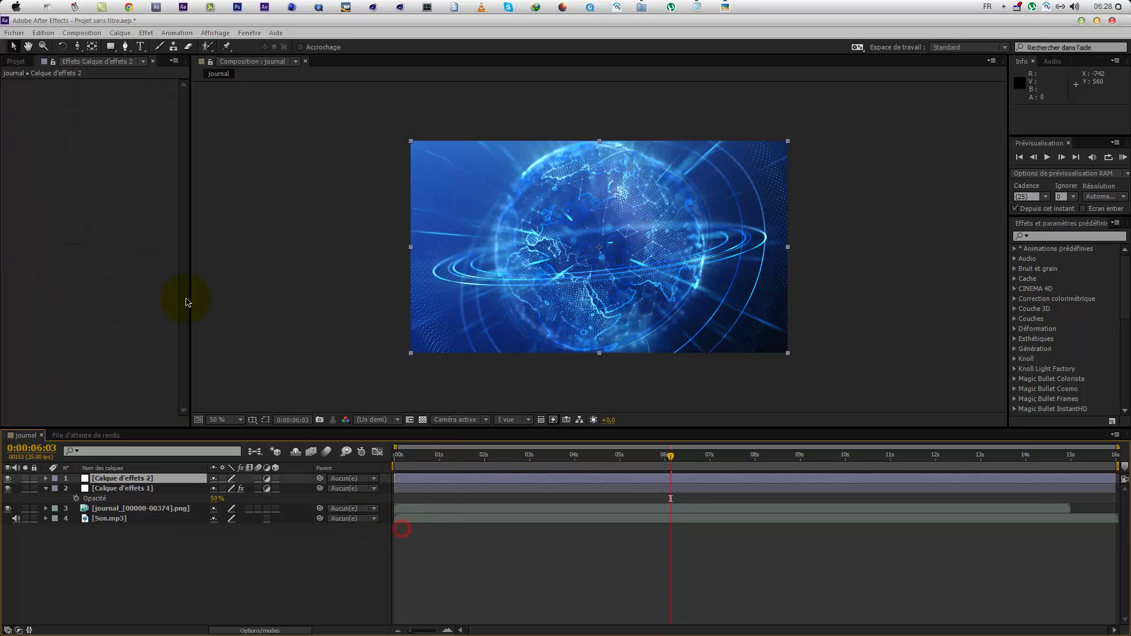
pyautogui.rightClick(154, 193)
pyautogui.moveTo(263, 369)
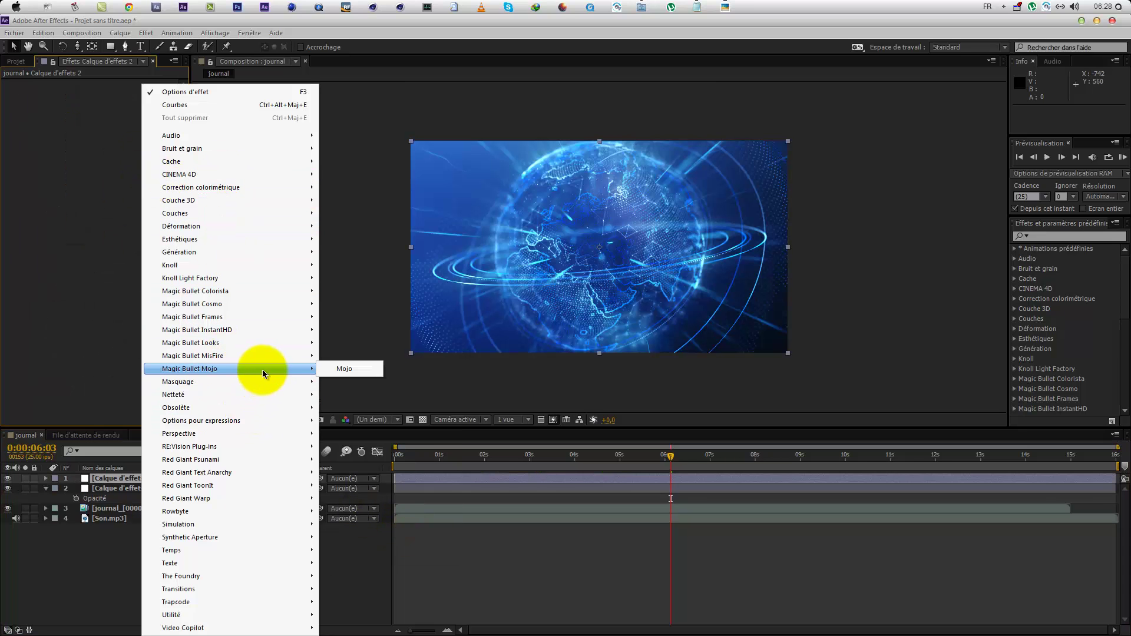
pyautogui.click(341, 368)
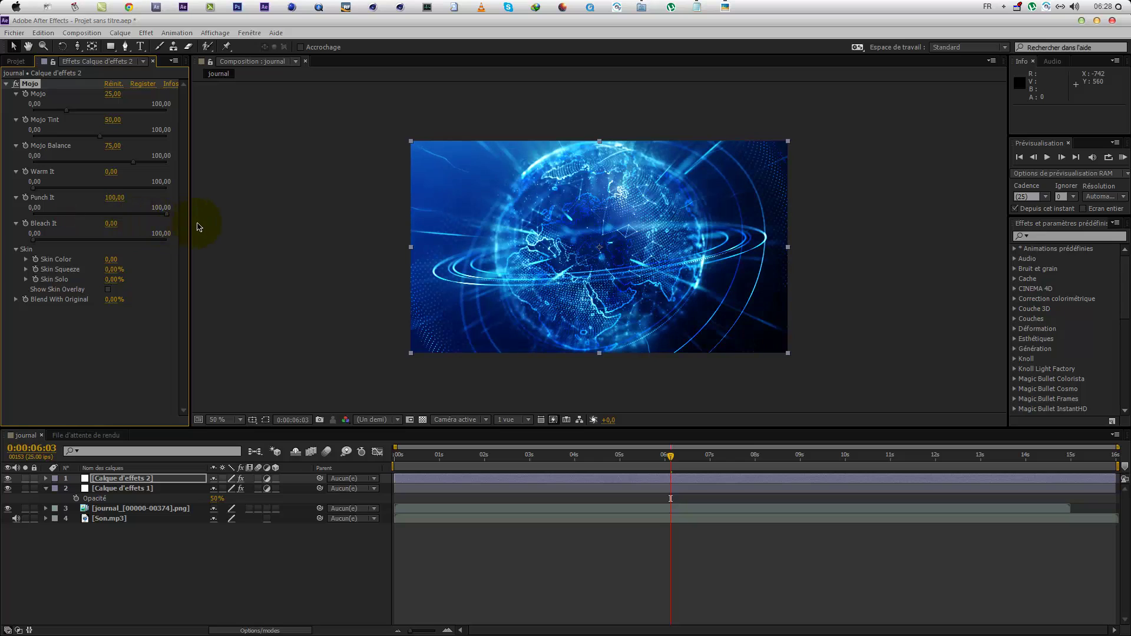
# Step: Roughly tune Mojo to about 45, Mojo Tint 33, Mojo Balance 85, Warm It 22, Punch It 71 and Bleach It 26
pyautogui.moveTo(156, 230); pyautogui.dragTo(28, 230)
pyautogui.write('20')
pyautogui.click(133, 286)
pyautogui.moveTo(33, 182)
pyautogui.mouseDown()
pyautogui.moveTo(68, 193)
pyautogui.moveTo(49, 197)
pyautogui.mouseUp()
pyautogui.moveTo(133, 165); pyautogui.dragTo(146, 168)
pyautogui.moveTo(66, 111); pyautogui.dragTo(197, 129)
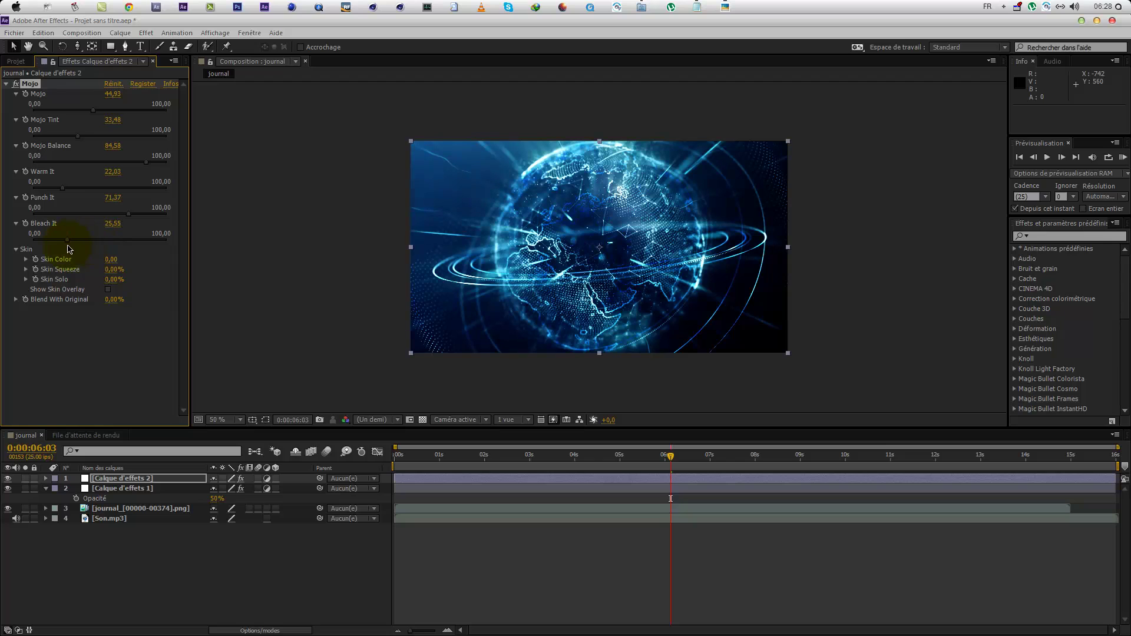
# Step: Set Mojo's Bleach It to 20, Punch It to 70 and Warm It to 20
pyautogui.write('20')
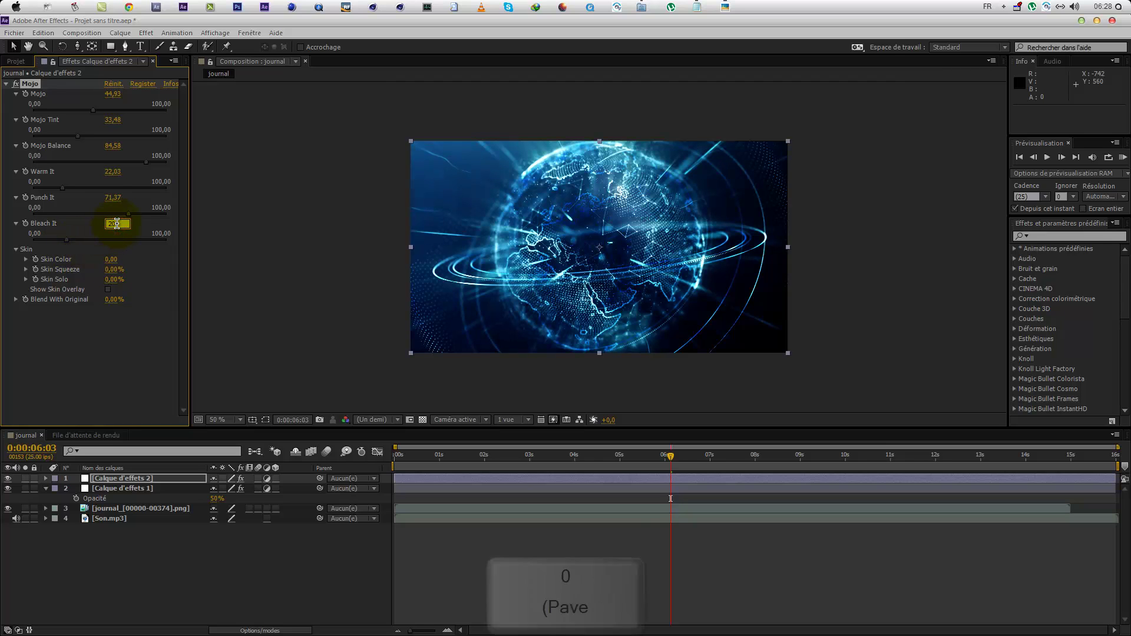
pyautogui.click(112, 197)
pyautogui.write('7')
pyautogui.click(124, 206)
pyautogui.press('0')
pyautogui.click(111, 197)
pyautogui.write('70')
pyautogui.click(113, 171)
pyautogui.write('20')
# Step: Set Mojo Balance to 85, Mojo Tint to 30 and the Mojo amount to 40
pyautogui.click(113, 146)
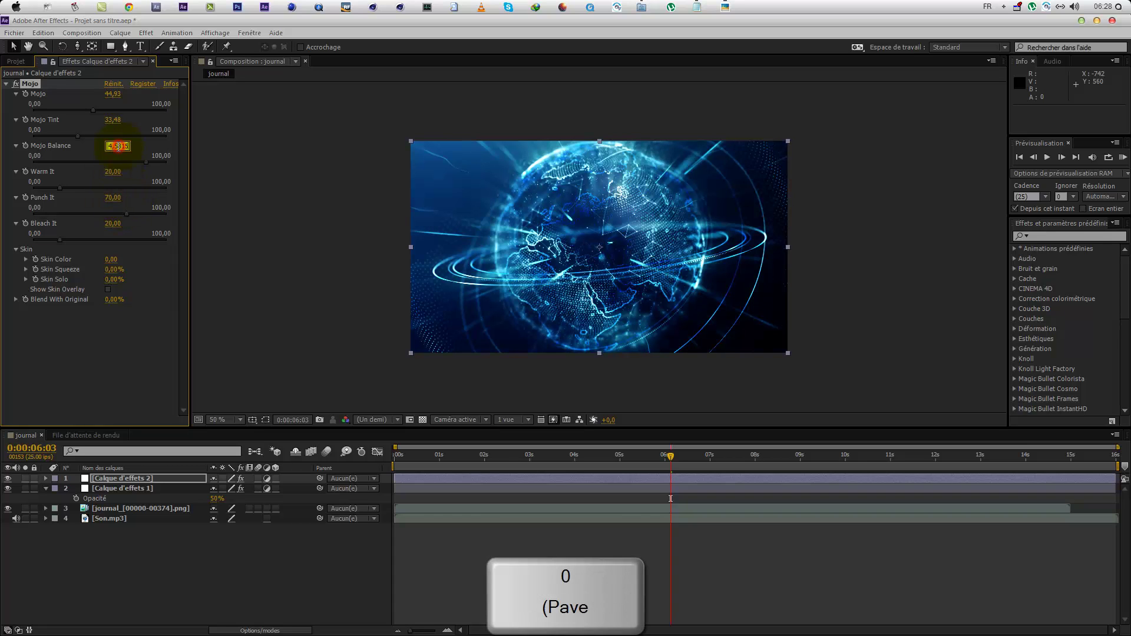
pyautogui.write('85')
pyautogui.click(113, 121)
pyautogui.write('30')
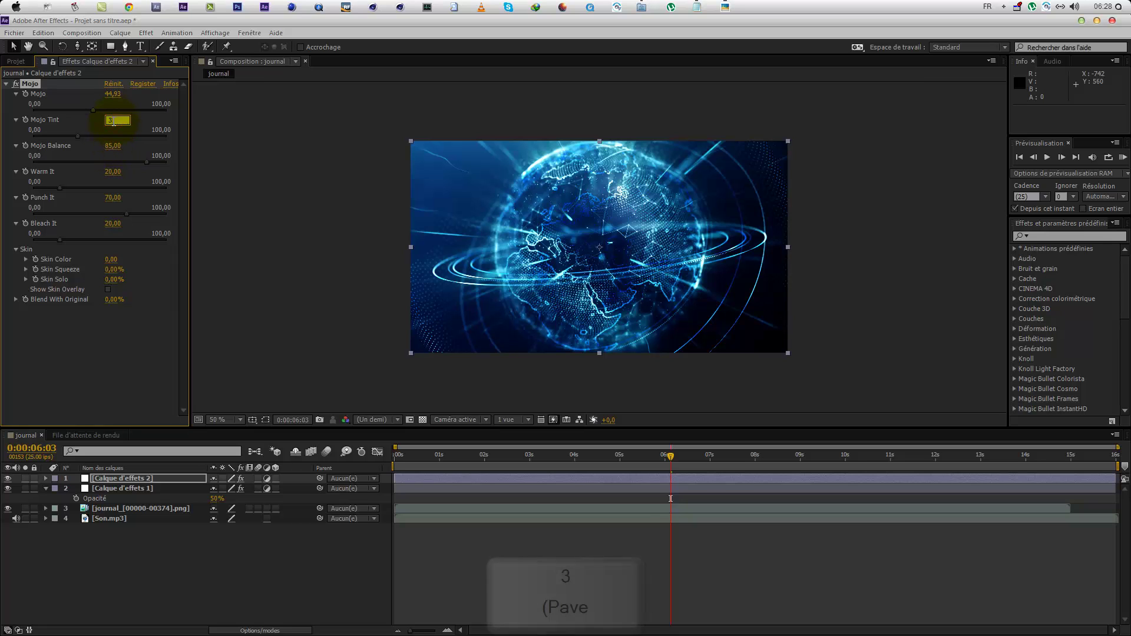
pyautogui.click(113, 95)
pyautogui.write('40')
pyautogui.click(136, 330)
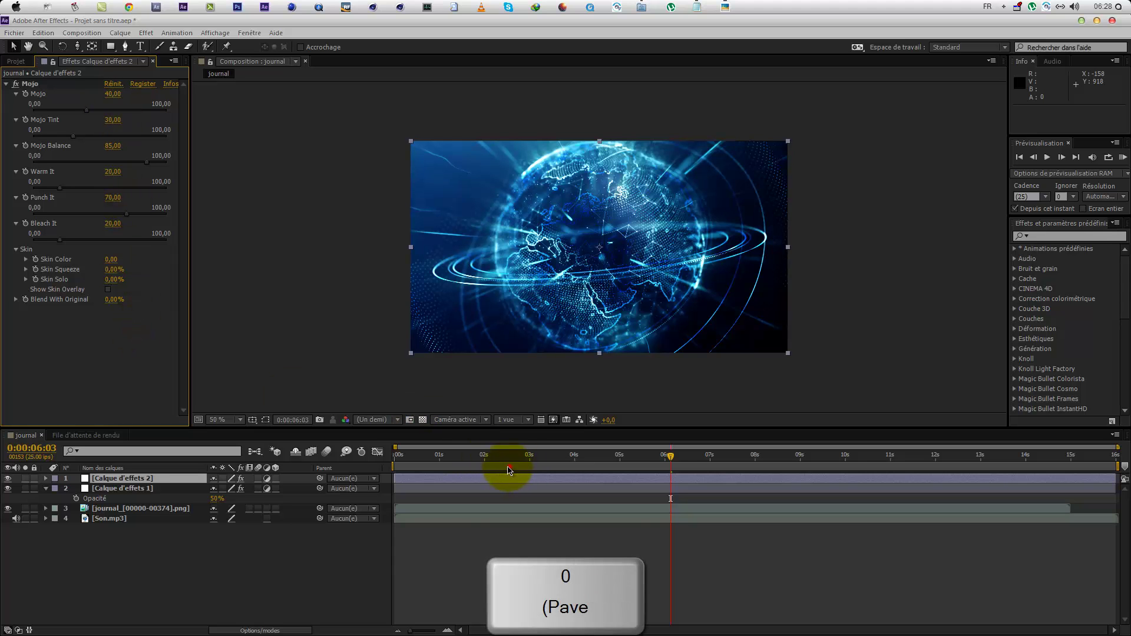
# Step: Compare the frame at 0:00:05:03 with and without the adjustment layers by soloing the image sequence
pyautogui.moveTo(505, 464); pyautogui.dragTo(441, 463)
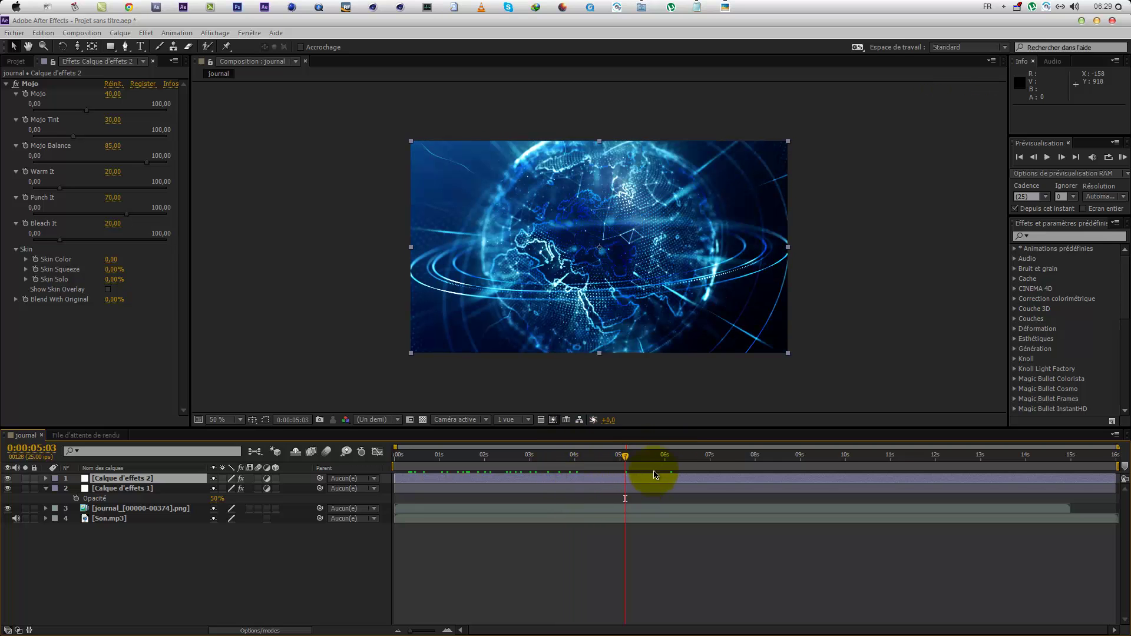
pyautogui.click(25, 510)
pyautogui.click(26, 511)
pyautogui.click(25, 510)
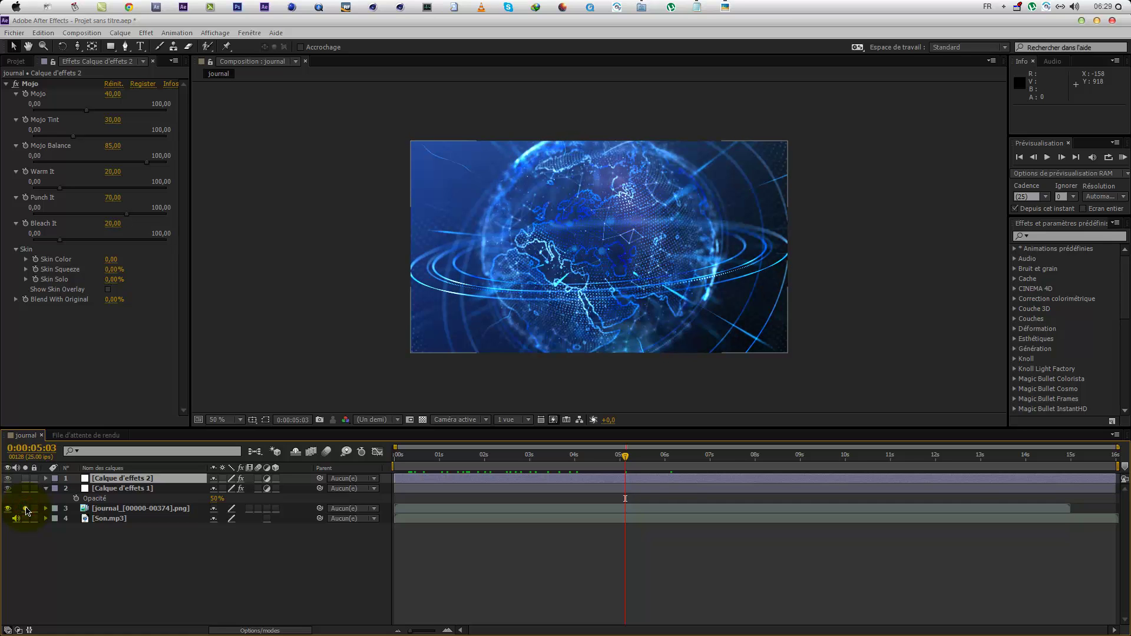
pyautogui.click(26, 510)
pyautogui.click(26, 511)
pyautogui.scroll(2, 575, 383)
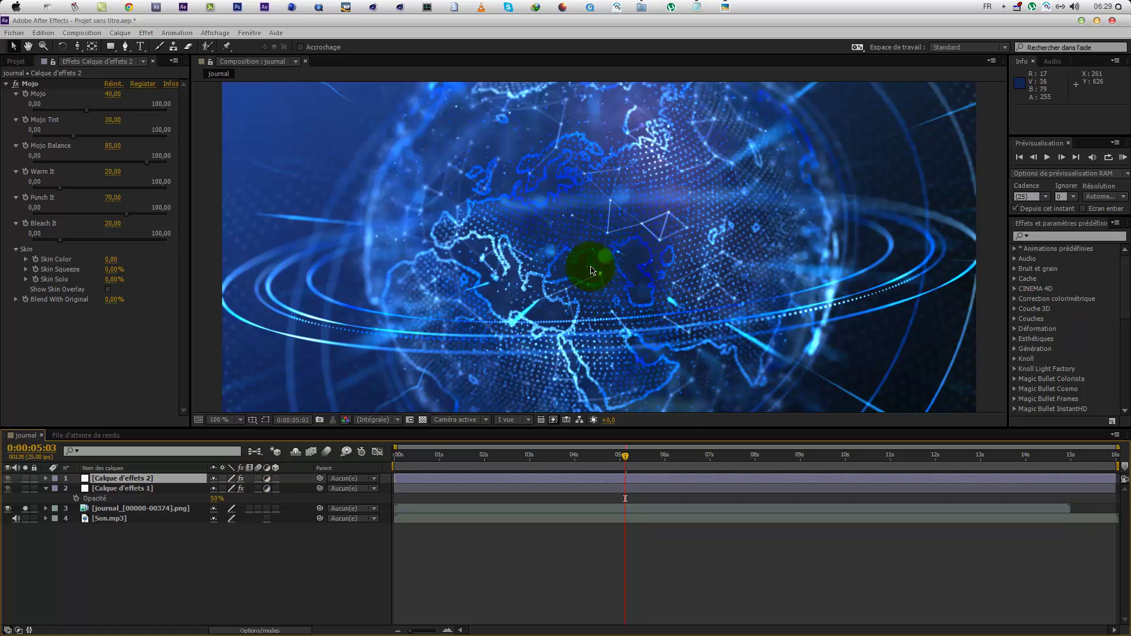
pyautogui.scroll(-2, 592, 271)
pyautogui.click(25, 510)
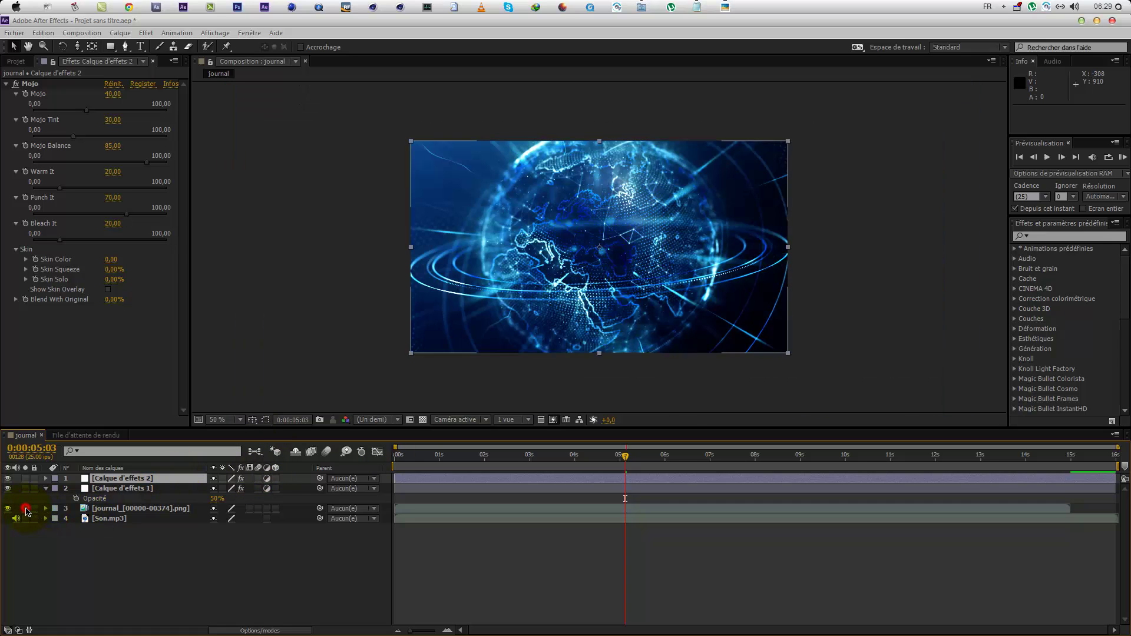
pyautogui.click(26, 510)
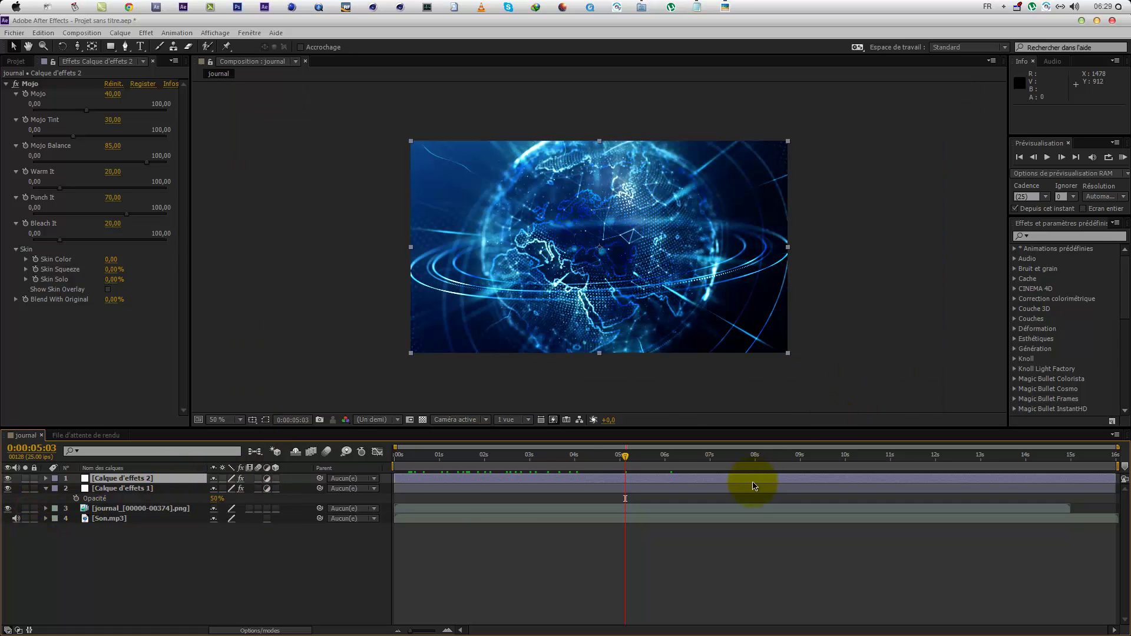
# Step: Compare the "Le Journal" title frame at 0:00:11:20 with the original by soloing the image sequence
pyautogui.click(764, 468)
pyautogui.moveTo(767, 468); pyautogui.dragTo(926, 469)
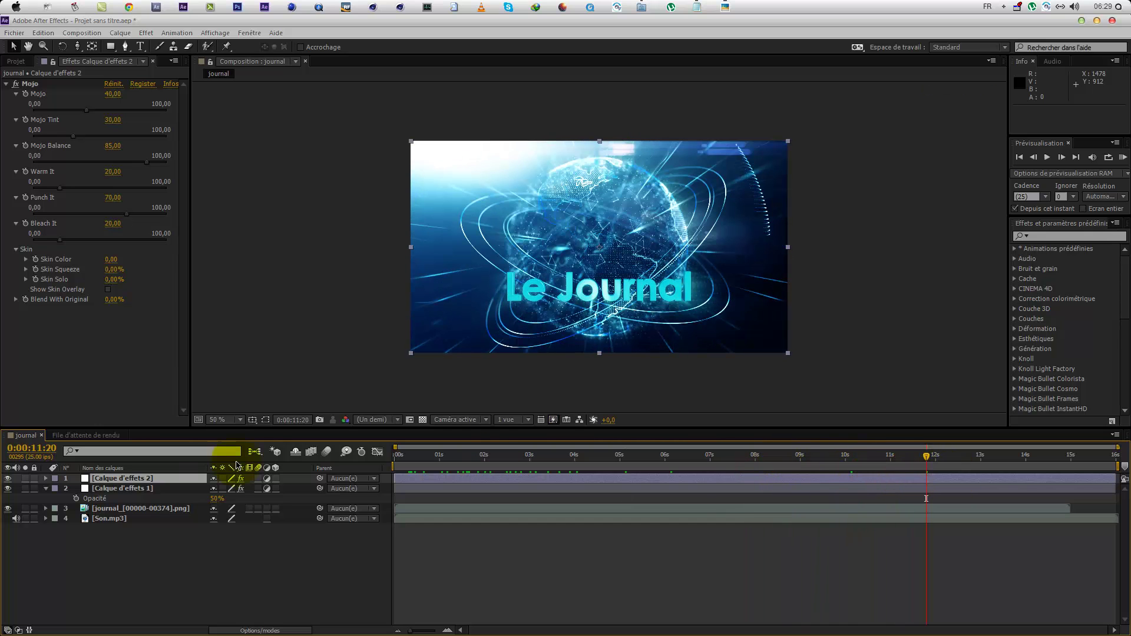
pyautogui.click(26, 508)
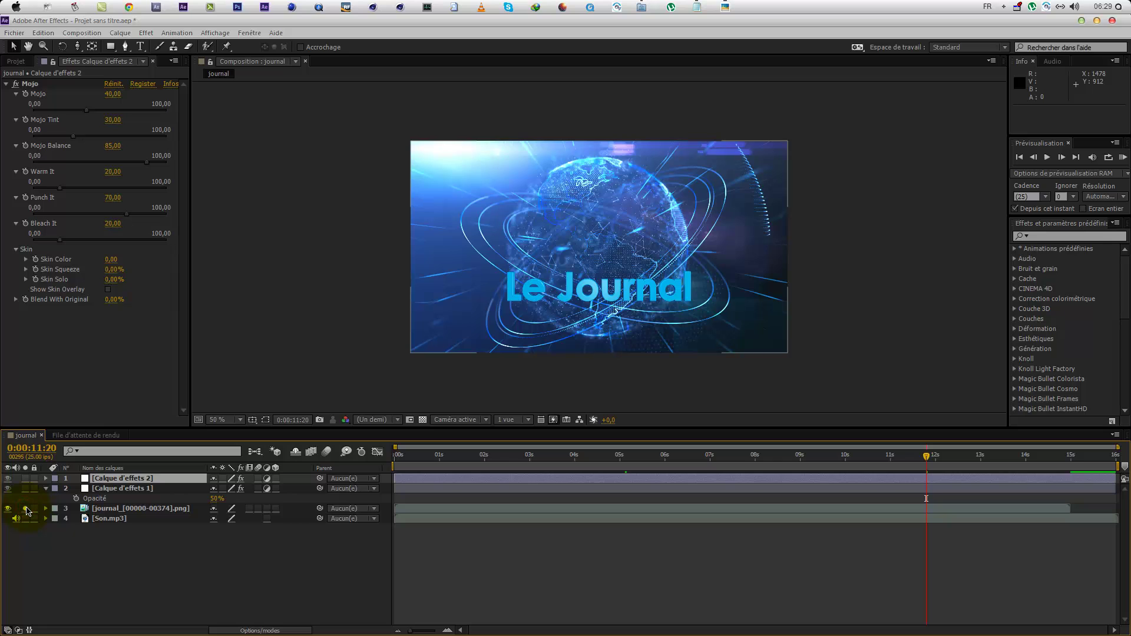
pyautogui.click(26, 509)
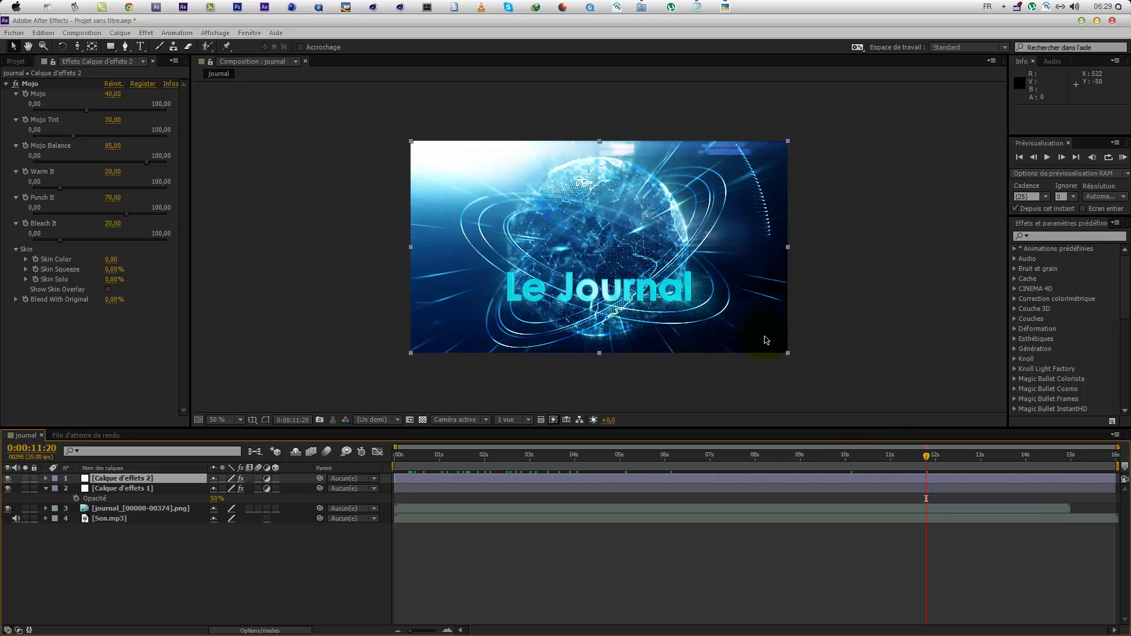
# Step: At 0:00:13:13, create a black composition-sized solid named "op" and apply Optical Flares to it
pyautogui.click(1005, 459)
pyautogui.moveTo(1025, 466); pyautogui.dragTo(1004, 458)
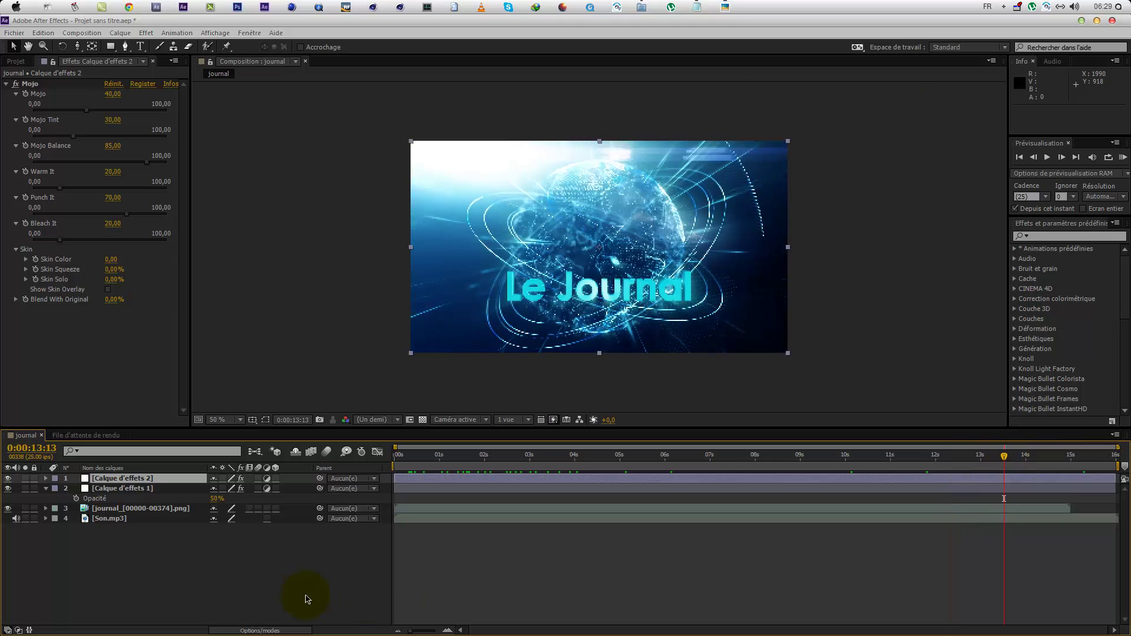
pyautogui.rightClick(116, 575)
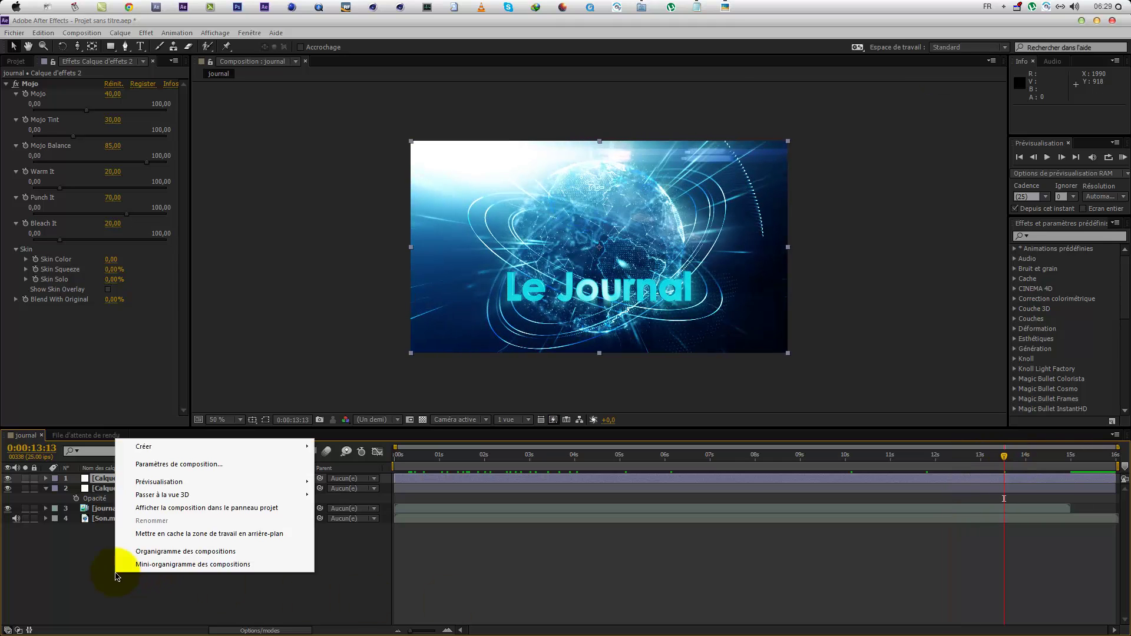
pyautogui.moveTo(196, 446)
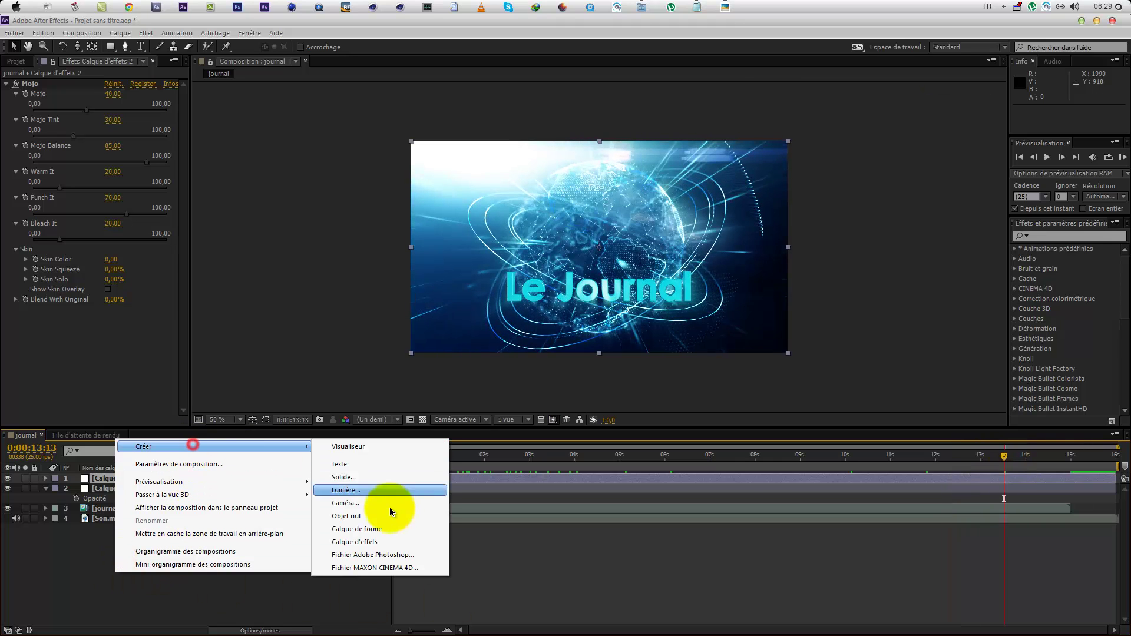
pyautogui.click(356, 477)
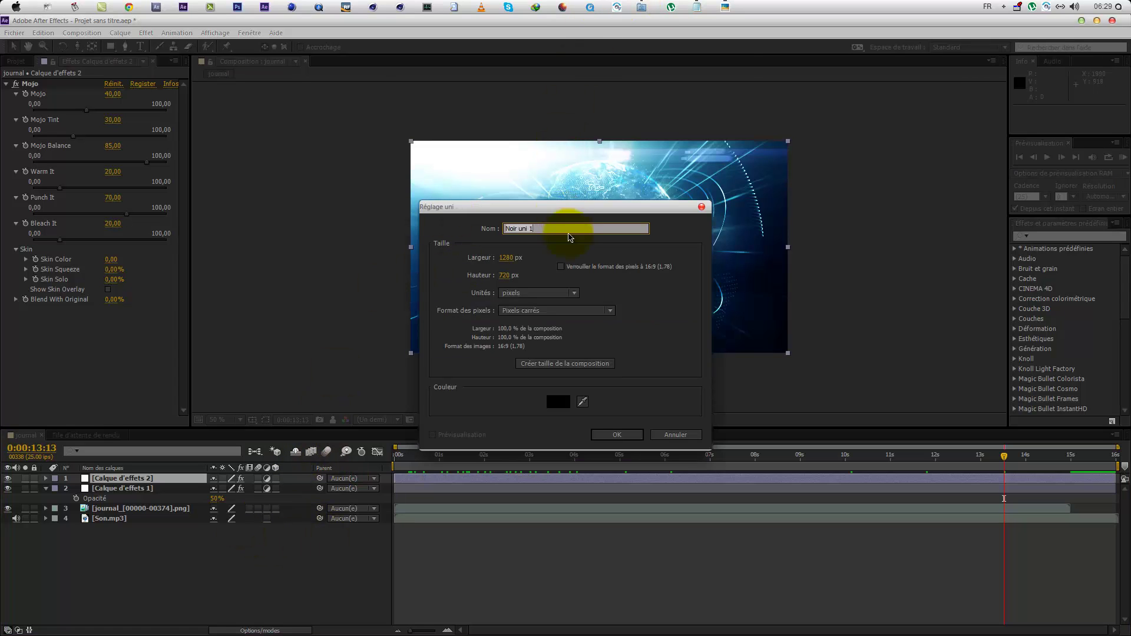
pyautogui.moveTo(519, 208); pyautogui.dragTo(531, 308)
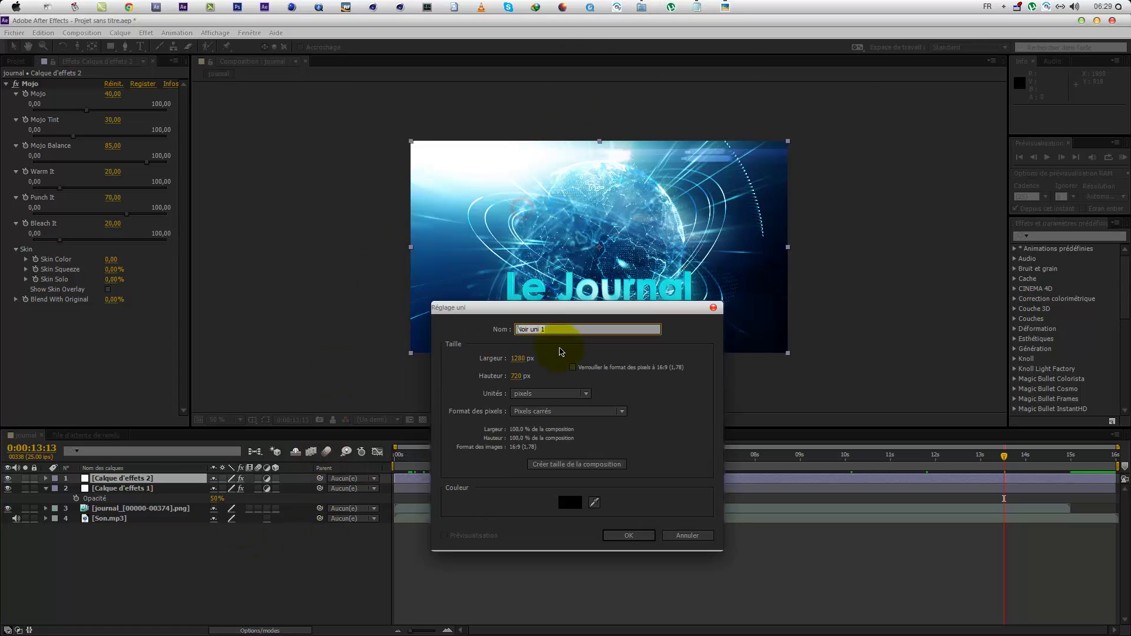
pyautogui.write('op')
pyautogui.press('Return')
pyautogui.rightClick(109, 227)
pyautogui.click(253, 627)
pyautogui.click(313, 615)
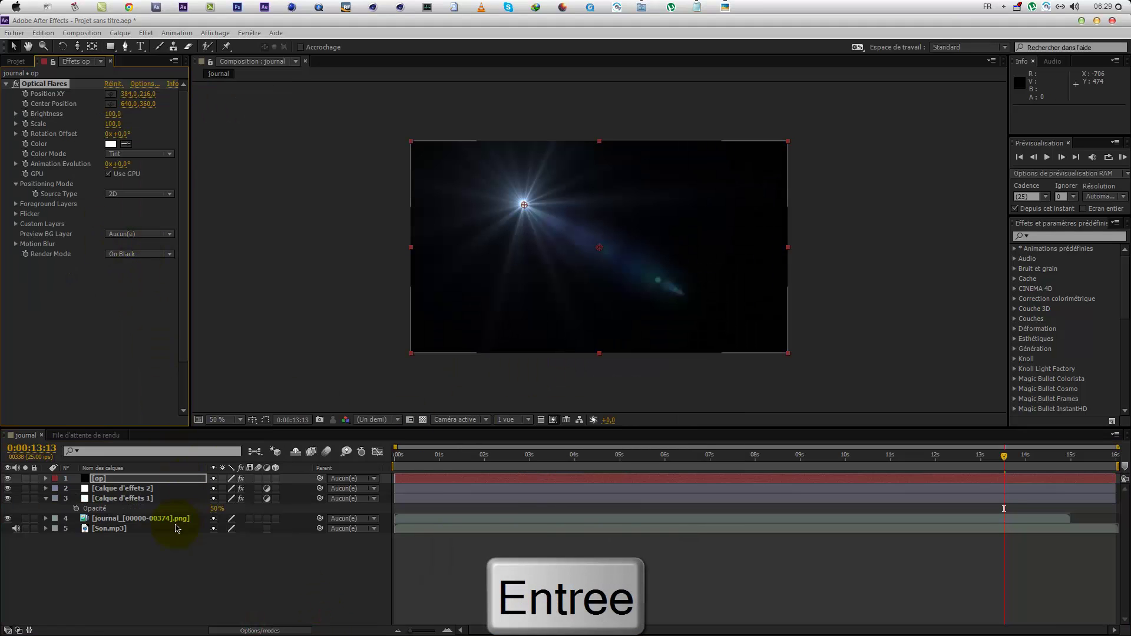
# Step: Hide the op layer and draw a circular mask on it from the composition's centre to the globe's outline
pyautogui.click(8, 477)
pyautogui.click(107, 563)
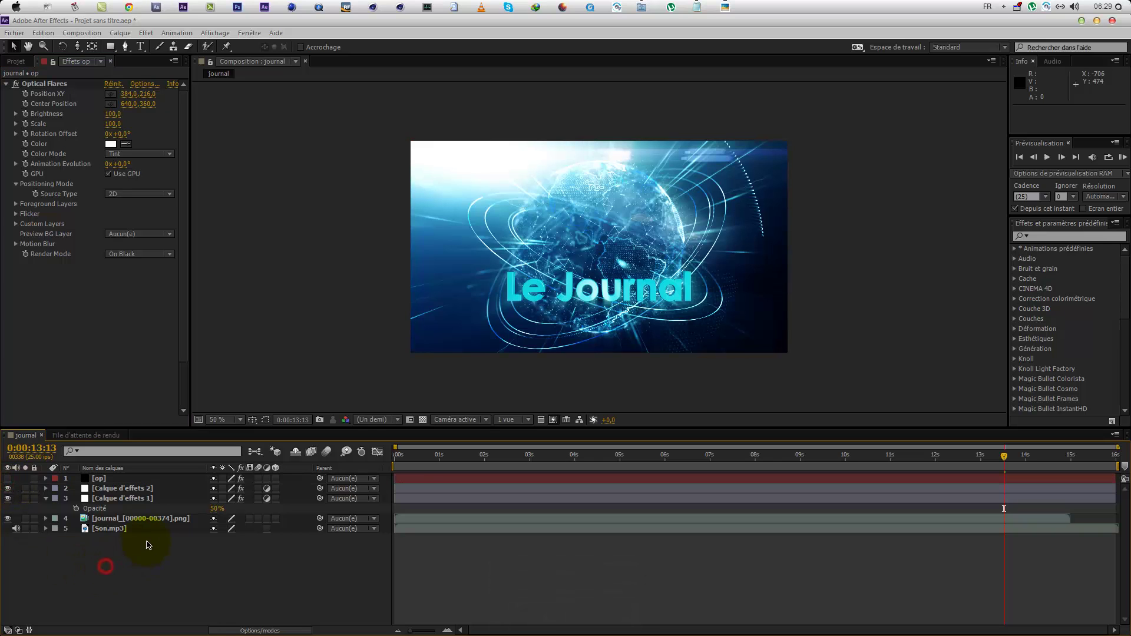
pyautogui.click(127, 479)
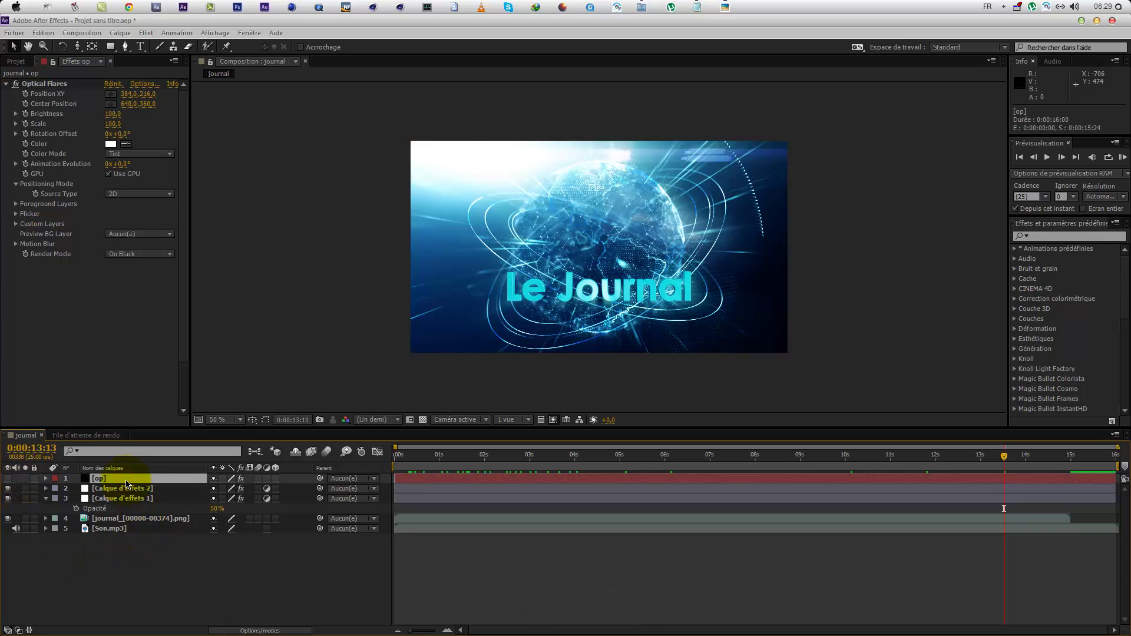
pyautogui.moveTo(111, 46); pyautogui.dragTo(163, 72)
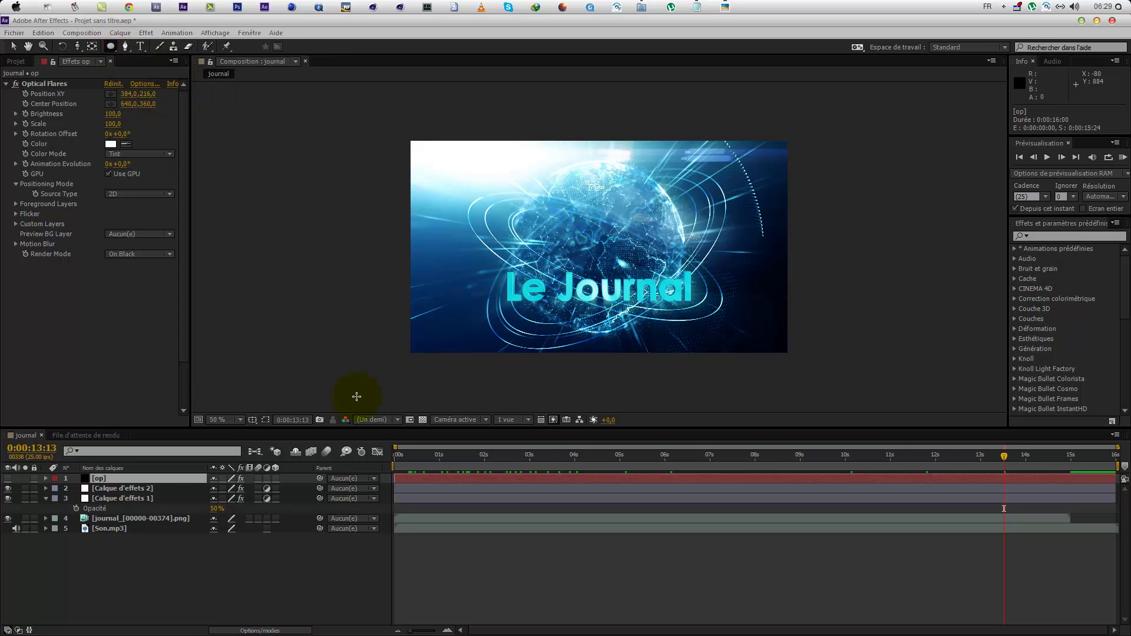
pyautogui.click(244, 420)
pyautogui.click(268, 432)
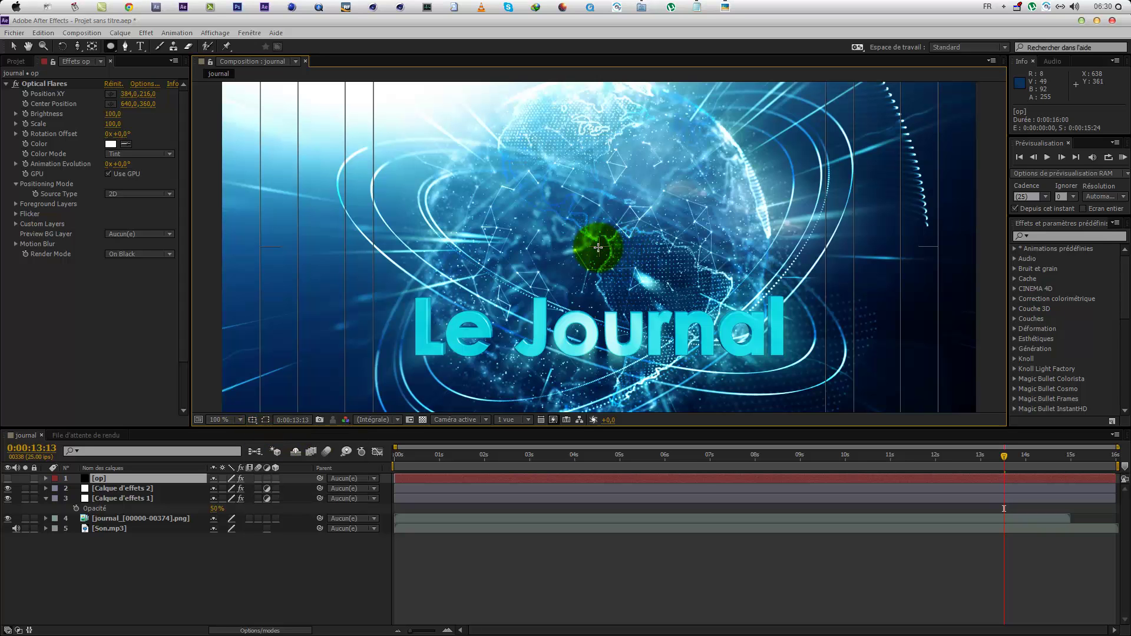
pyautogui.moveTo(599, 247); pyautogui.dragTo(744, 416)
pyautogui.press('ctrl')
pyautogui.press('shift')
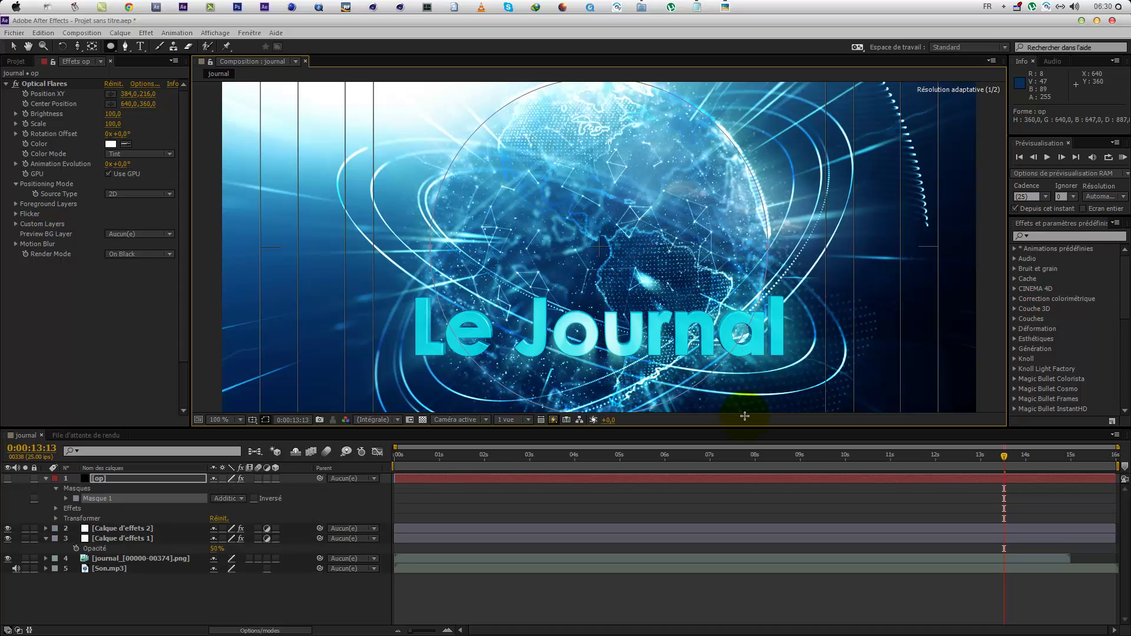
pyautogui.moveTo(746, 416); pyautogui.dragTo(752, 417)
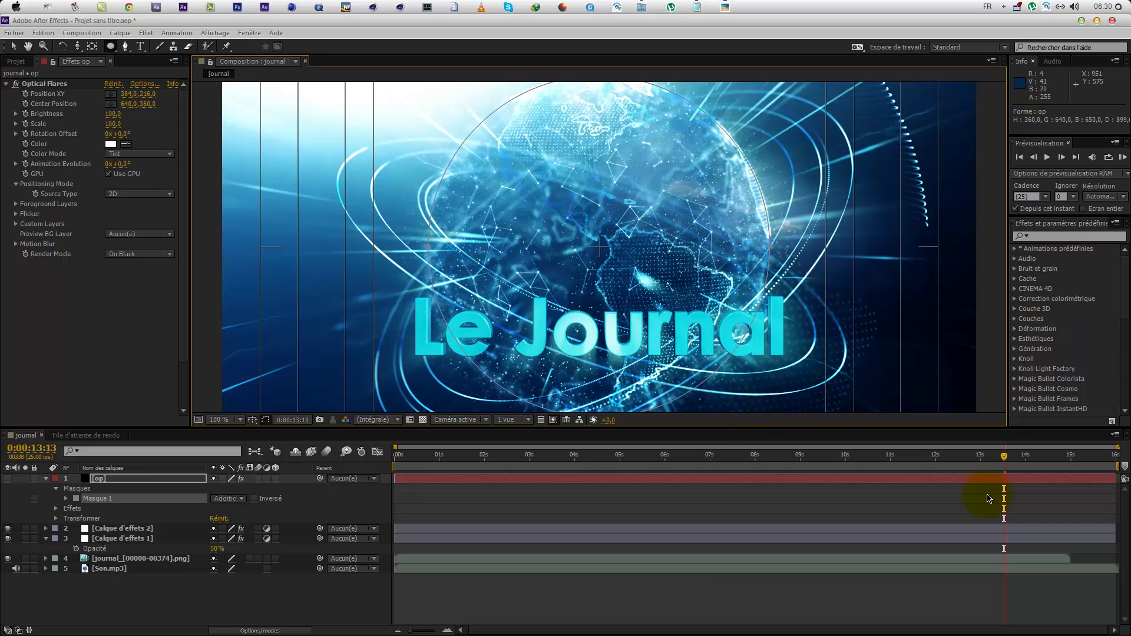
# Step: Add a keyframe to the mask path of Masque 1 at 0:00:13:16
pyautogui.moveTo(1018, 474)
pyautogui.mouseDown()
pyautogui.moveTo(1022, 461)
pyautogui.moveTo(1072, 461)
pyautogui.moveTo(821, 468)
pyautogui.moveTo(1009, 470)
pyautogui.mouseUp()
pyautogui.press('m')
pyautogui.click(86, 499)
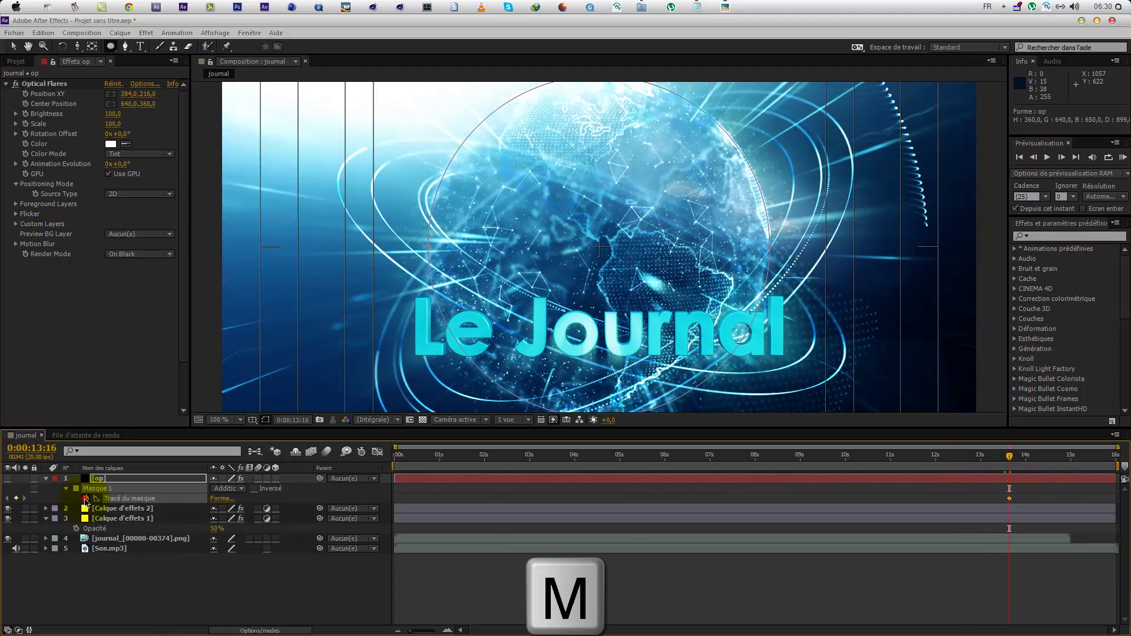
pyautogui.press('m')
pyautogui.press('m')
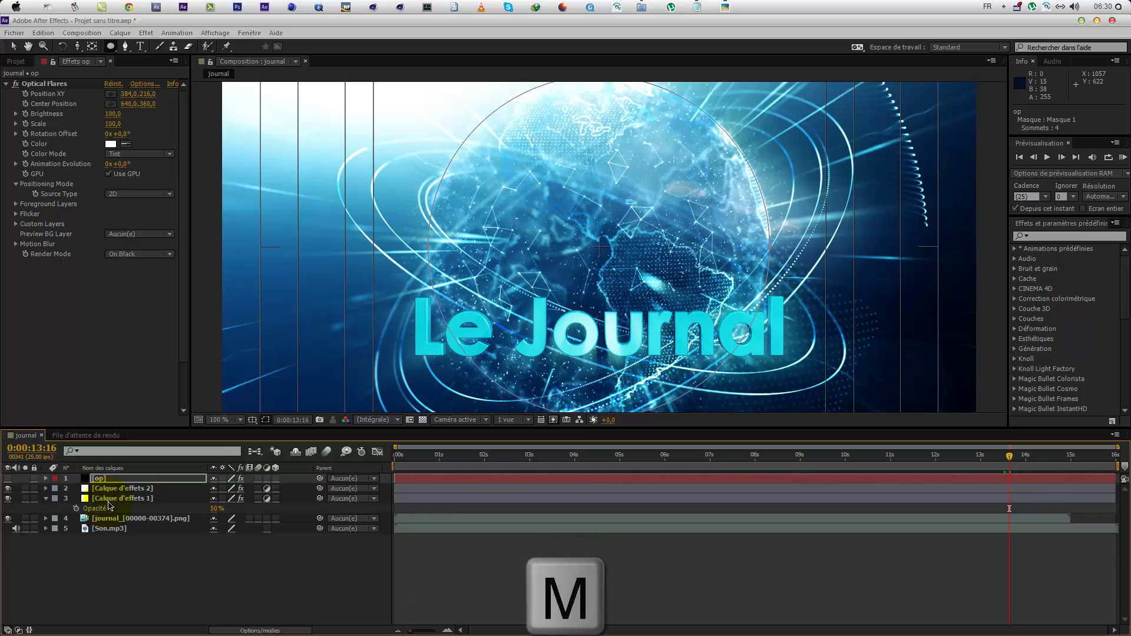
# Step: At 0:00:08:09, scale Masque 1 from its centre to about 115% so it matches the larger globe
pyautogui.moveTo(1009, 457); pyautogui.dragTo(876, 468)
pyautogui.press(',')
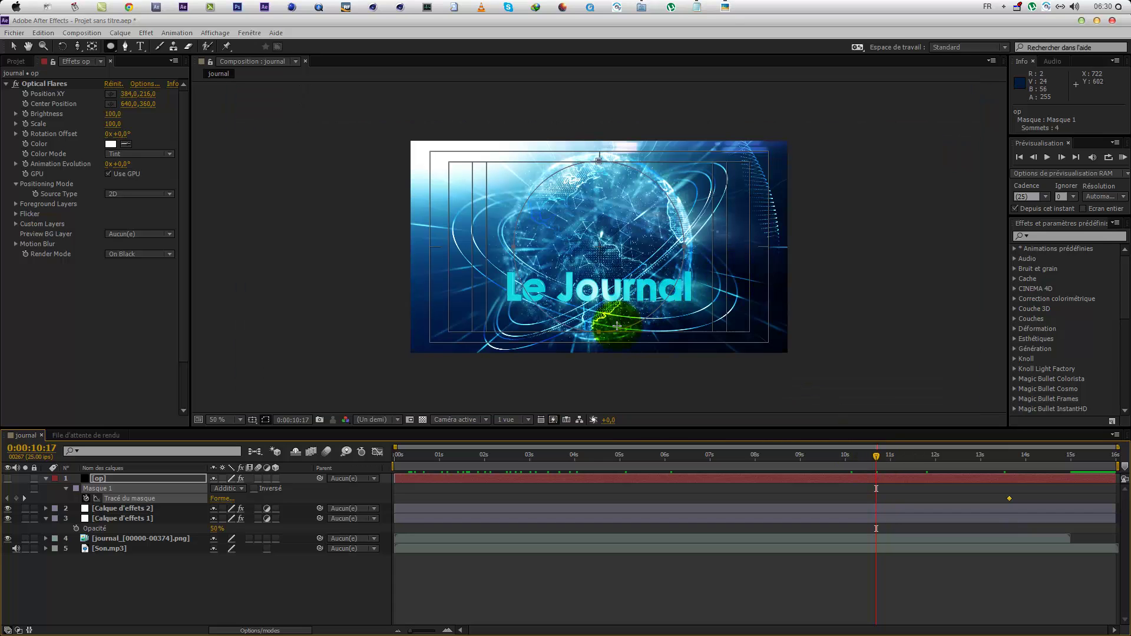
pyautogui.moveTo(871, 467); pyautogui.dragTo(771, 461)
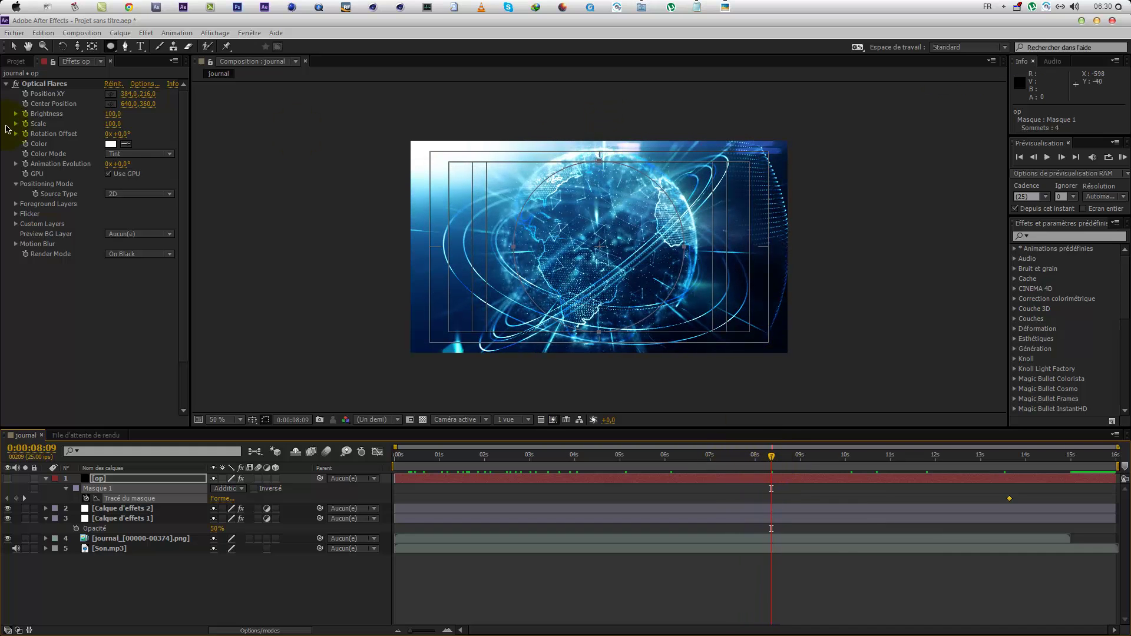
pyautogui.click(13, 46)
pyautogui.doubleClick(683, 247)
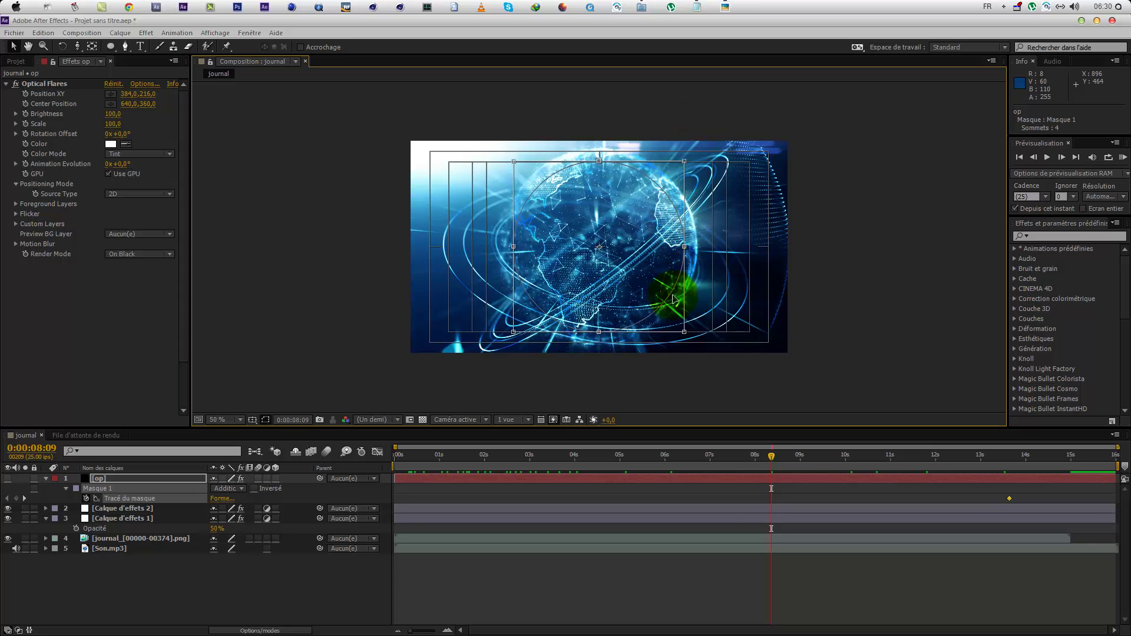
pyautogui.moveTo(696, 341); pyautogui.dragTo(694, 339)
pyautogui.hotkey('ctrl', 'z')
pyautogui.moveTo(688, 336); pyautogui.dragTo(706, 347)
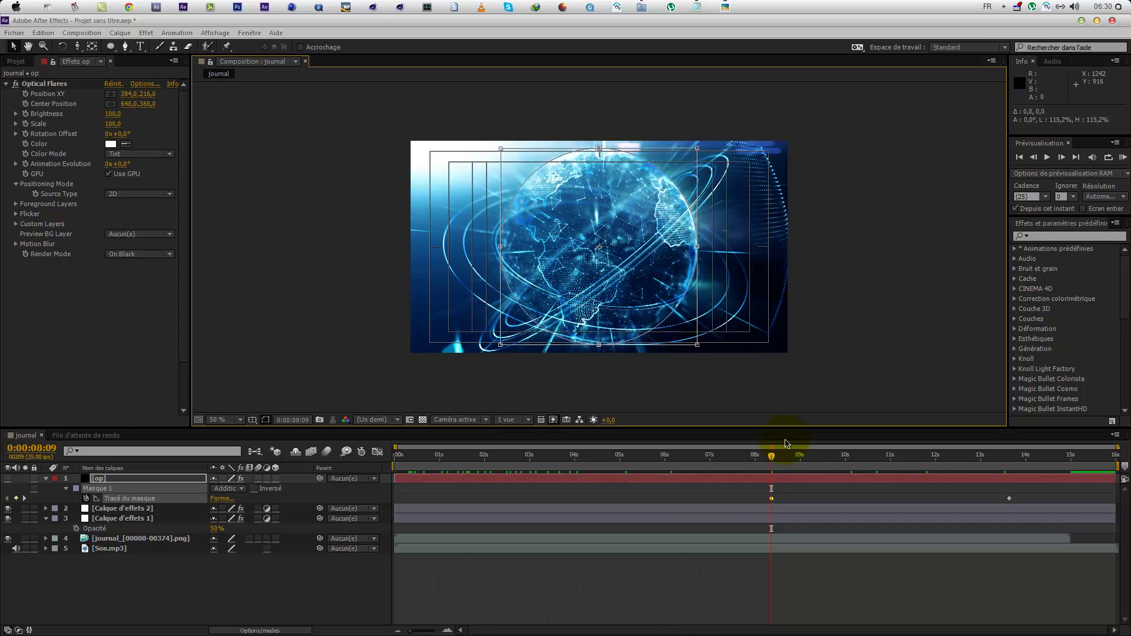
# Step: Check the mask against the globe at 0:00:11:03, show the op layer again and set Masque 1's mode to Aucun
pyautogui.moveTo(787, 465); pyautogui.dragTo(895, 484)
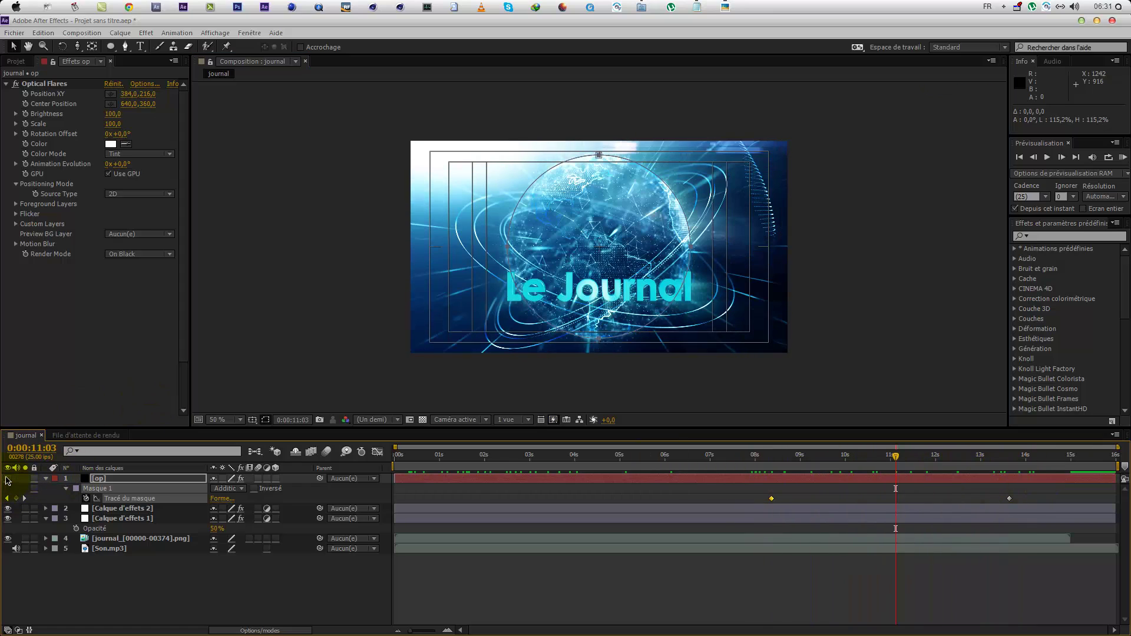
pyautogui.click(8, 478)
pyautogui.click(226, 488)
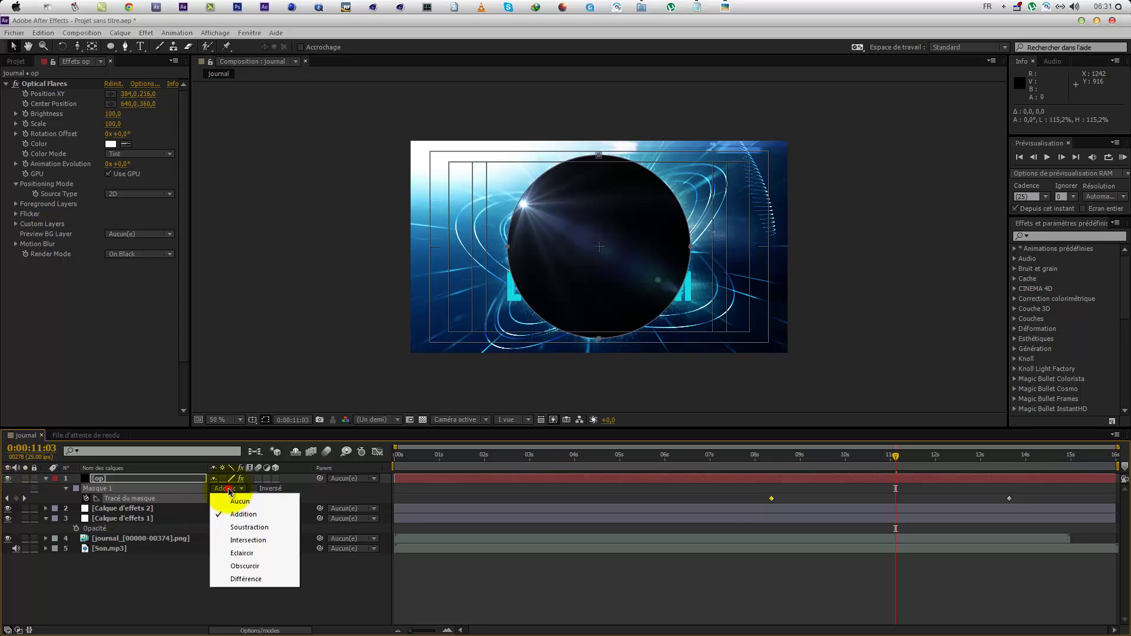
pyautogui.click(246, 504)
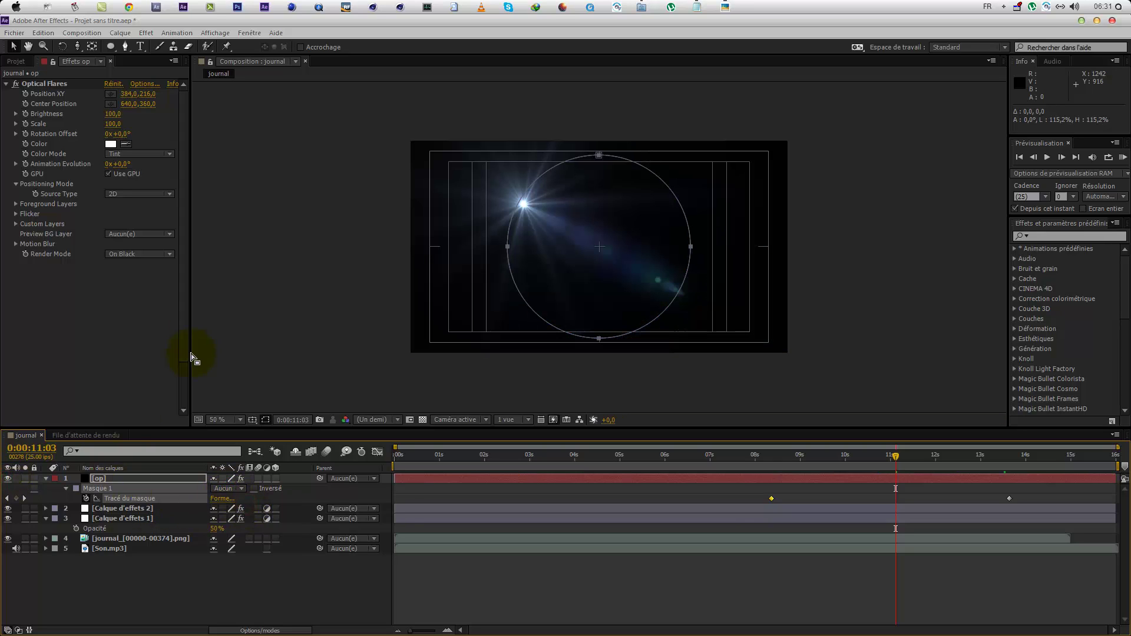
# Step: Set the Optical Flares Source Type on the op layer to Mask and try a Mask Position of 0x-1,0°
pyautogui.click(126, 195)
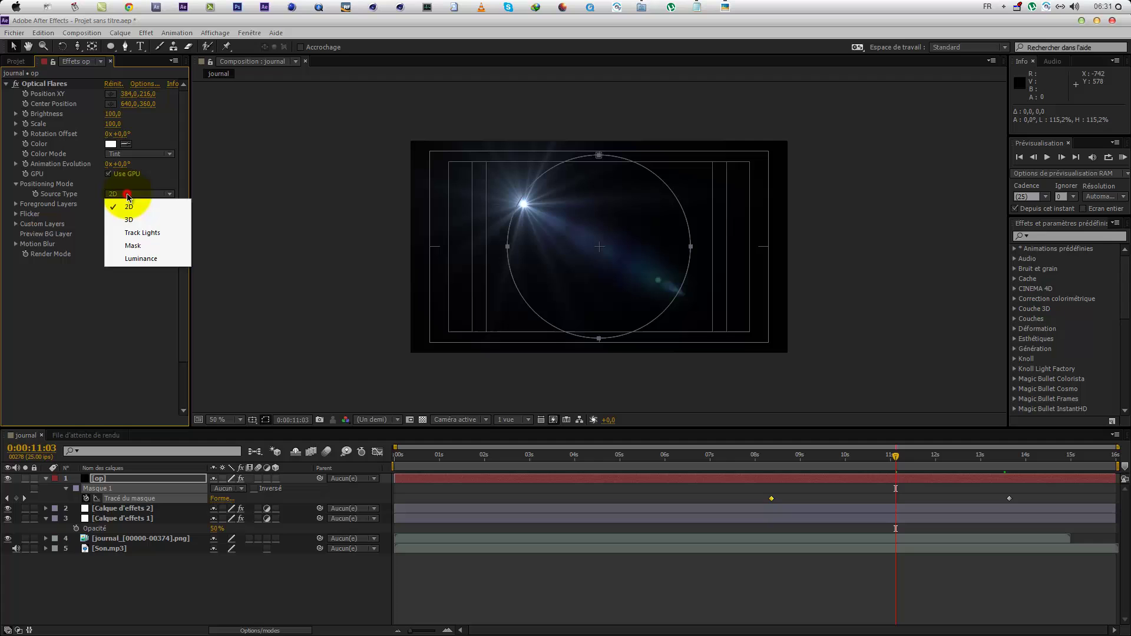
pyautogui.click(146, 246)
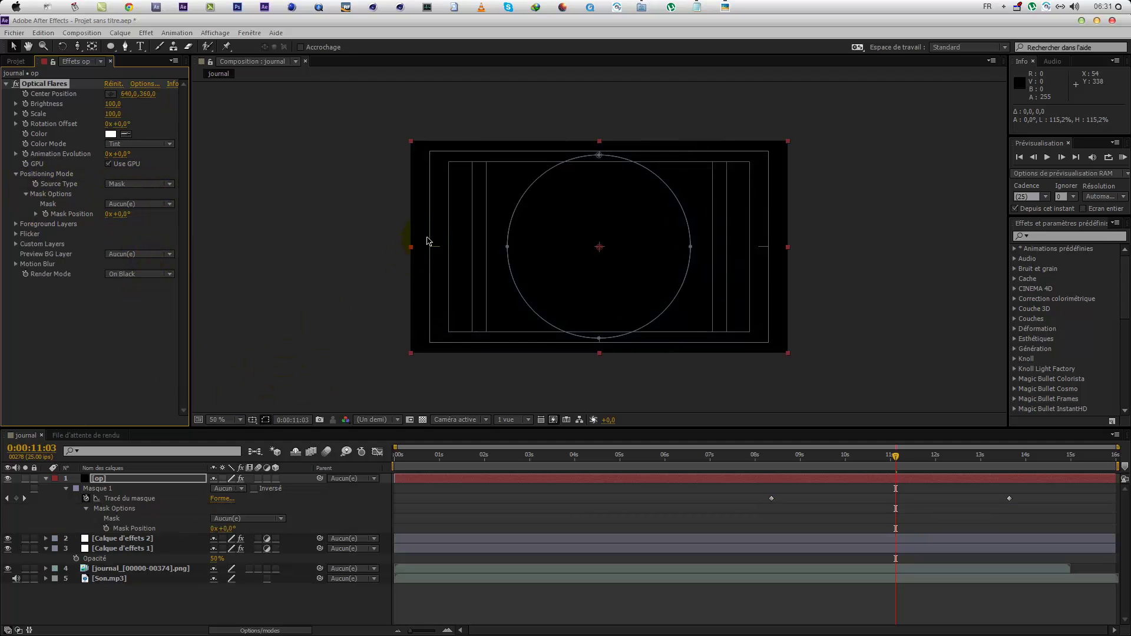
pyautogui.click(154, 479)
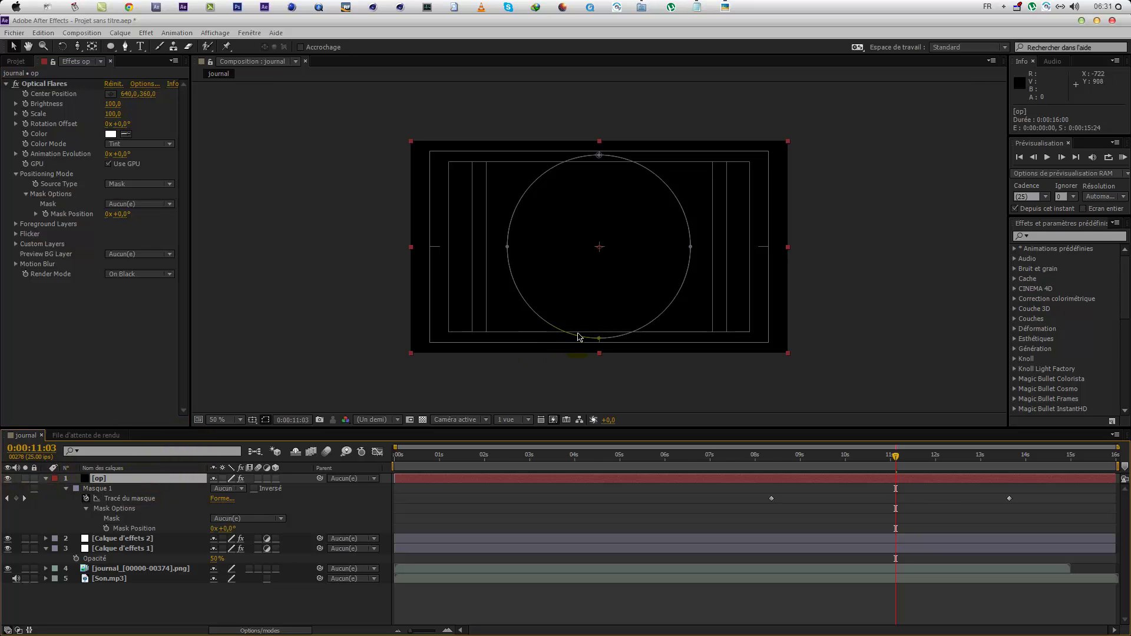
pyautogui.moveTo(122, 217)
pyautogui.mouseDown()
pyautogui.moveTo(178, 223)
pyautogui.moveTo(121, 226)
pyautogui.mouseUp()
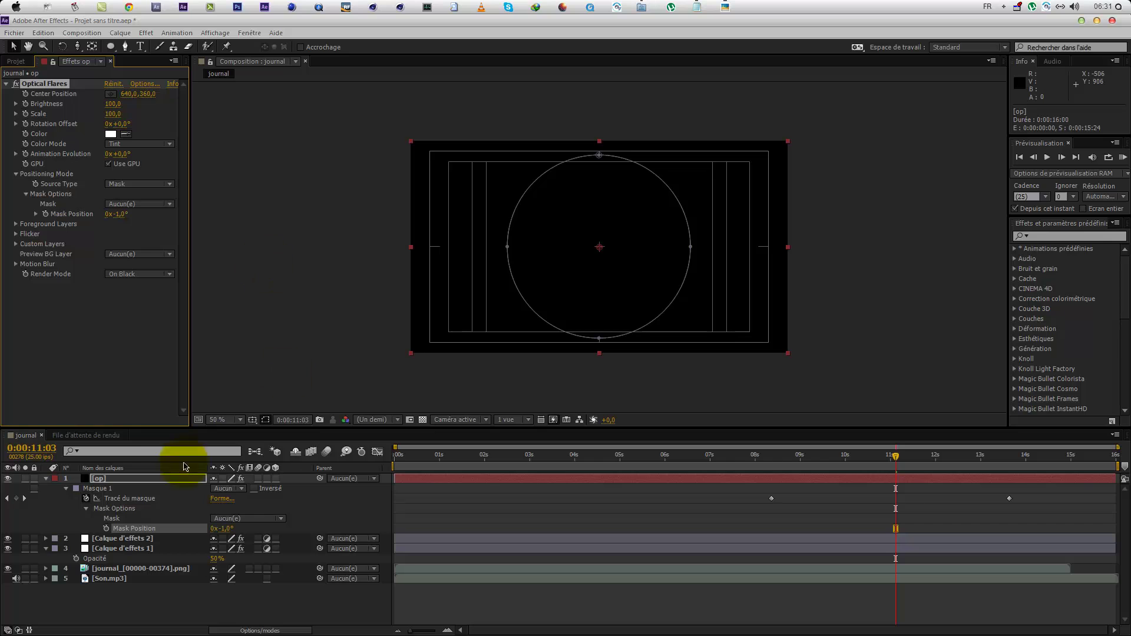
pyautogui.click(159, 515)
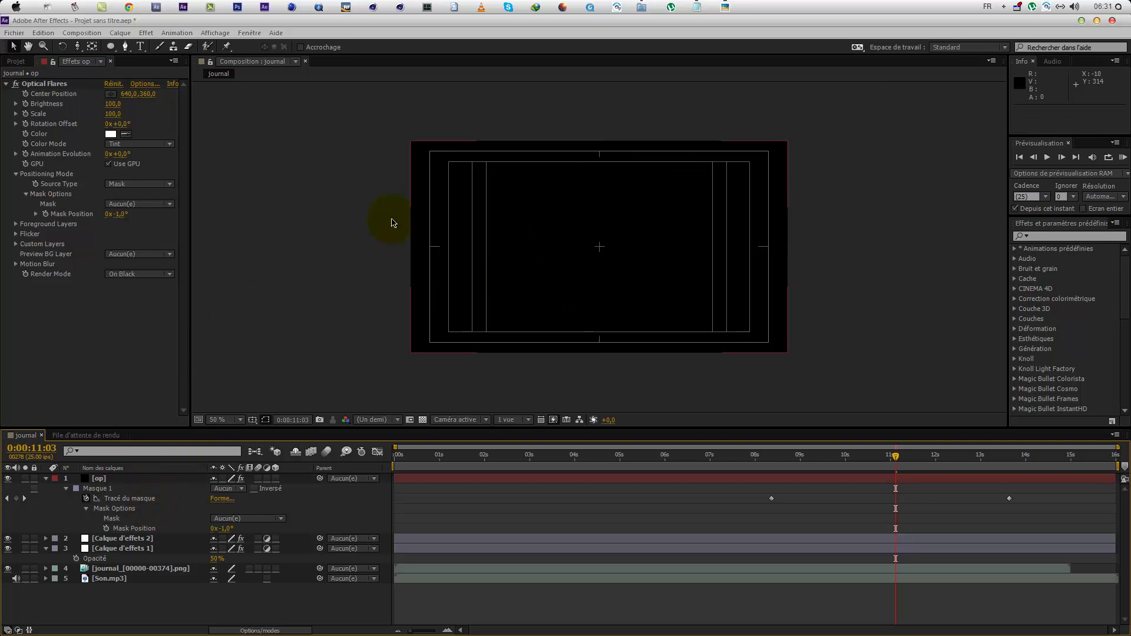
# Step: Show the layers' blending mode settings and assign Masque 1 as the flare's mask on the op layer
pyautogui.click(125, 479)
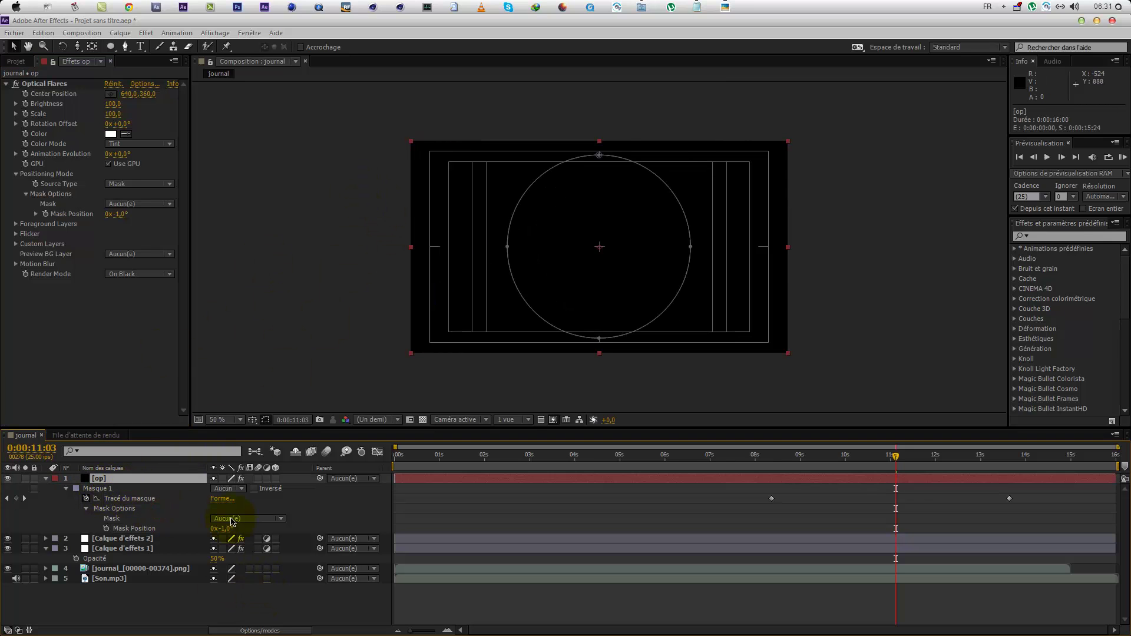
pyautogui.click(258, 629)
pyautogui.click(222, 488)
pyautogui.click(155, 394)
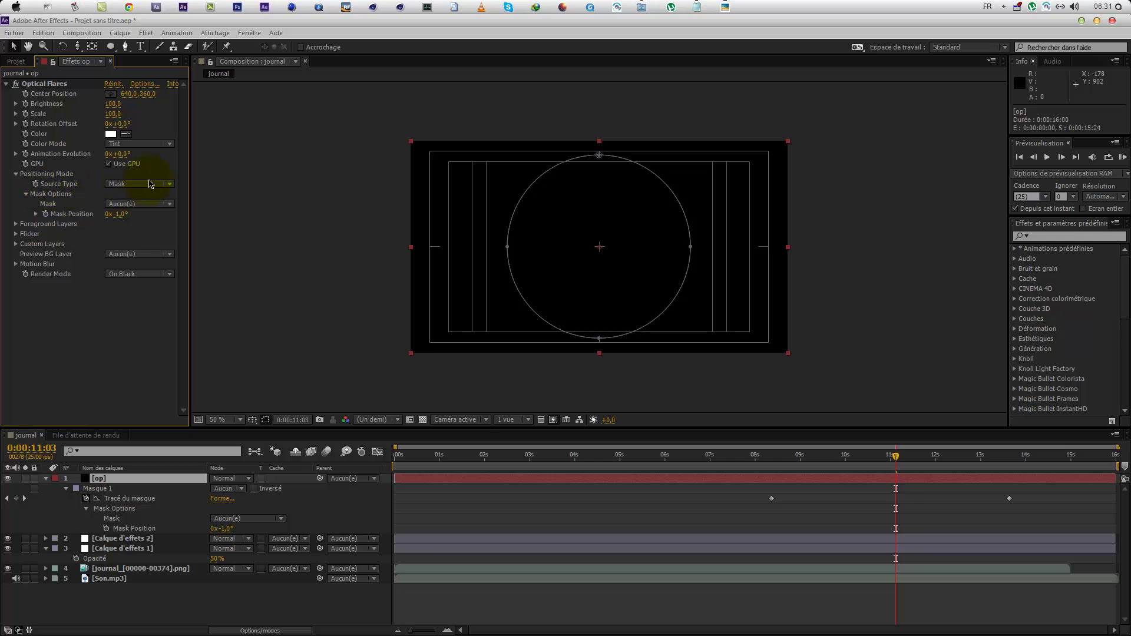
pyautogui.click(140, 204)
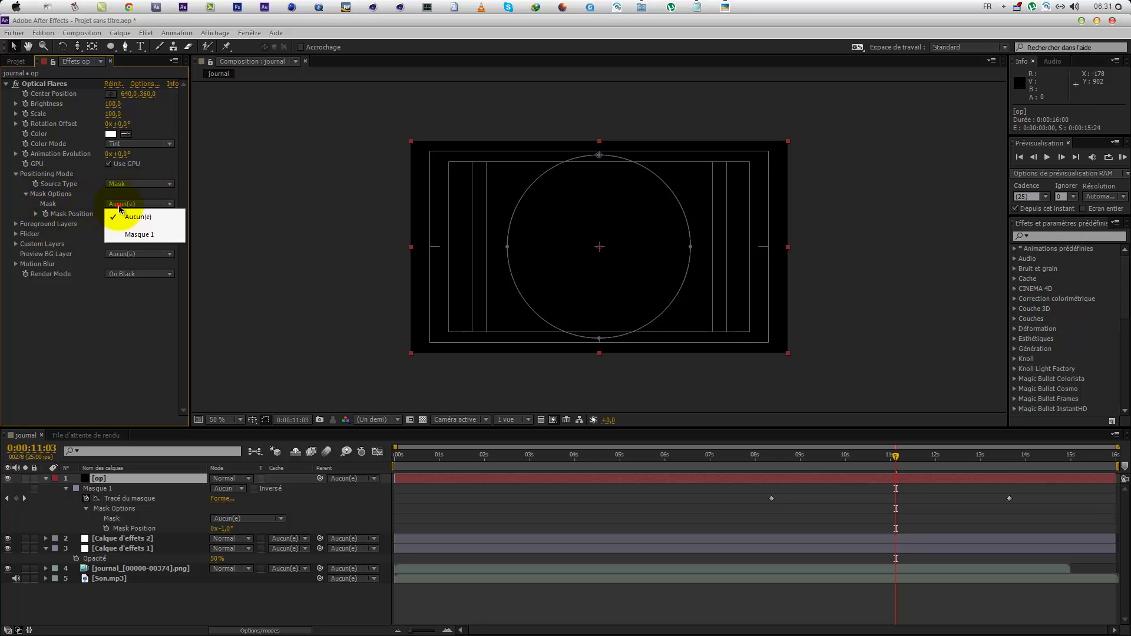
pyautogui.click(135, 234)
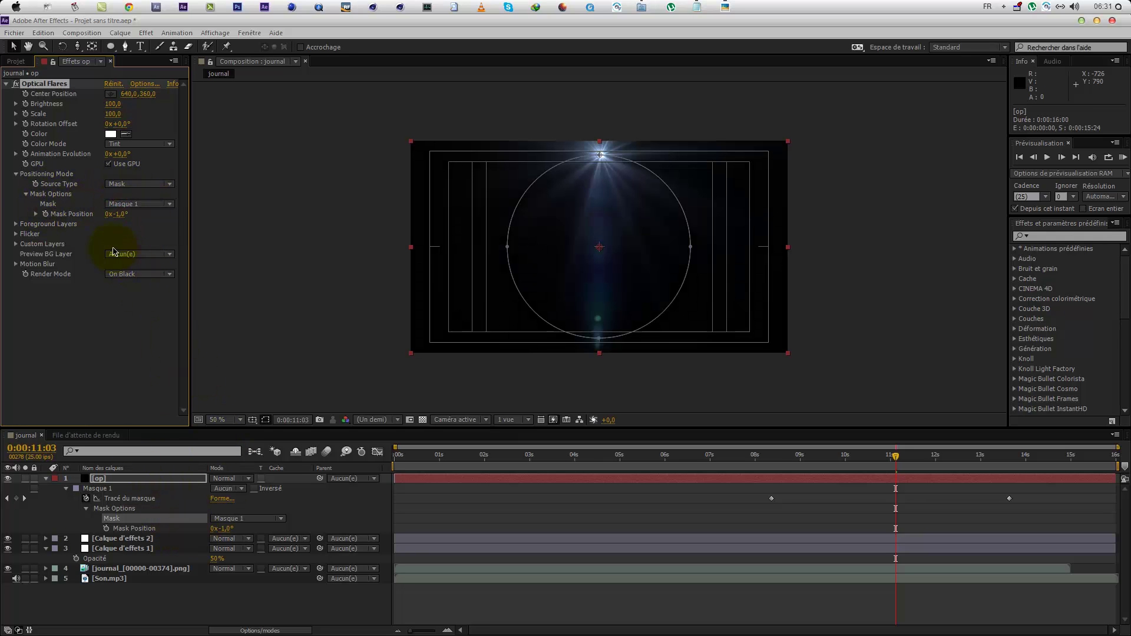
# Step: Move the flare along the mask to 0x-74,0° and set the op layer's blending mode to Addition
pyautogui.moveTo(121, 220); pyautogui.dragTo(136, 283)
pyautogui.click(224, 478)
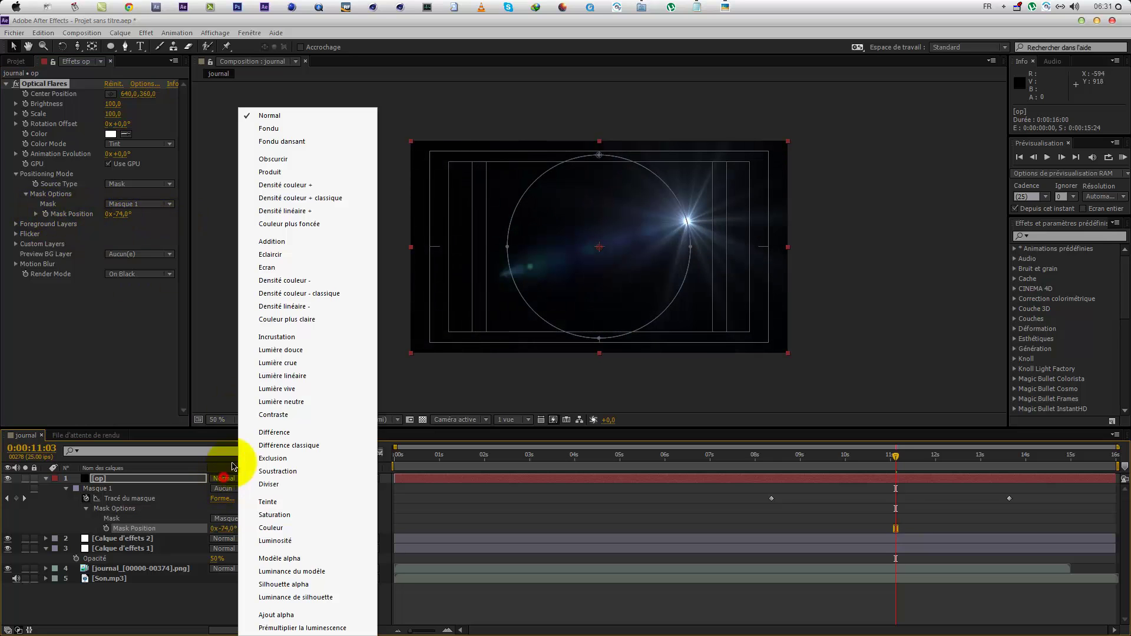
pyautogui.click(279, 245)
# Step: Animate the flare's Mask Position from 0x+2,0° at 0:00:09:00 to 0x-183,0° at 0:00:13:17
pyautogui.moveTo(125, 220); pyautogui.dragTo(154, 208)
pyautogui.moveTo(787, 463); pyautogui.dragTo(827, 487)
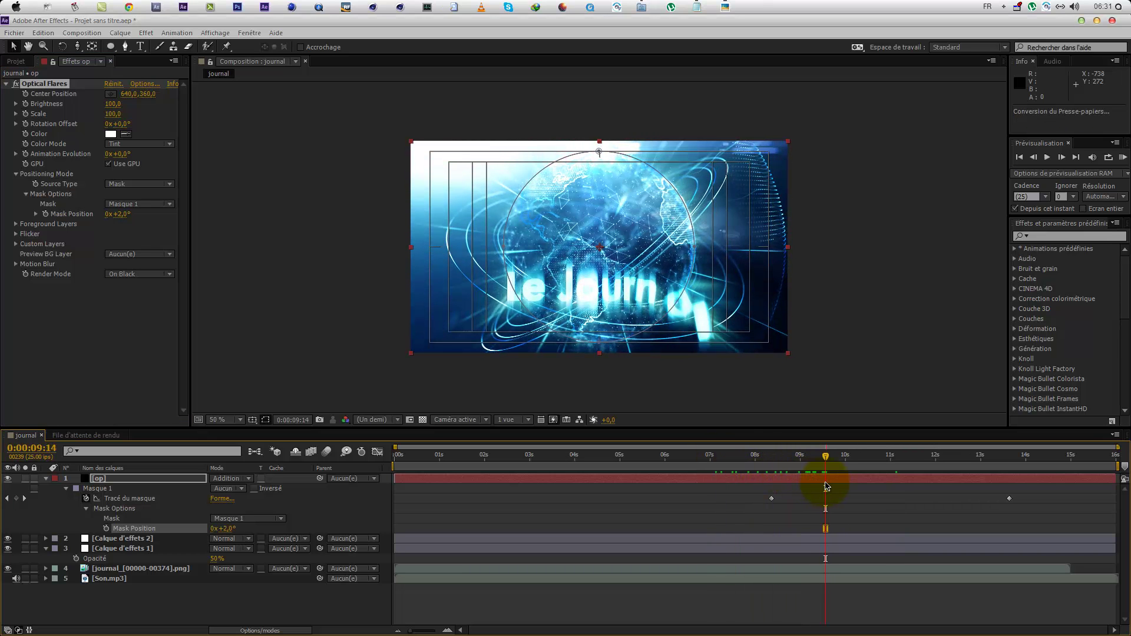
pyautogui.click(800, 465)
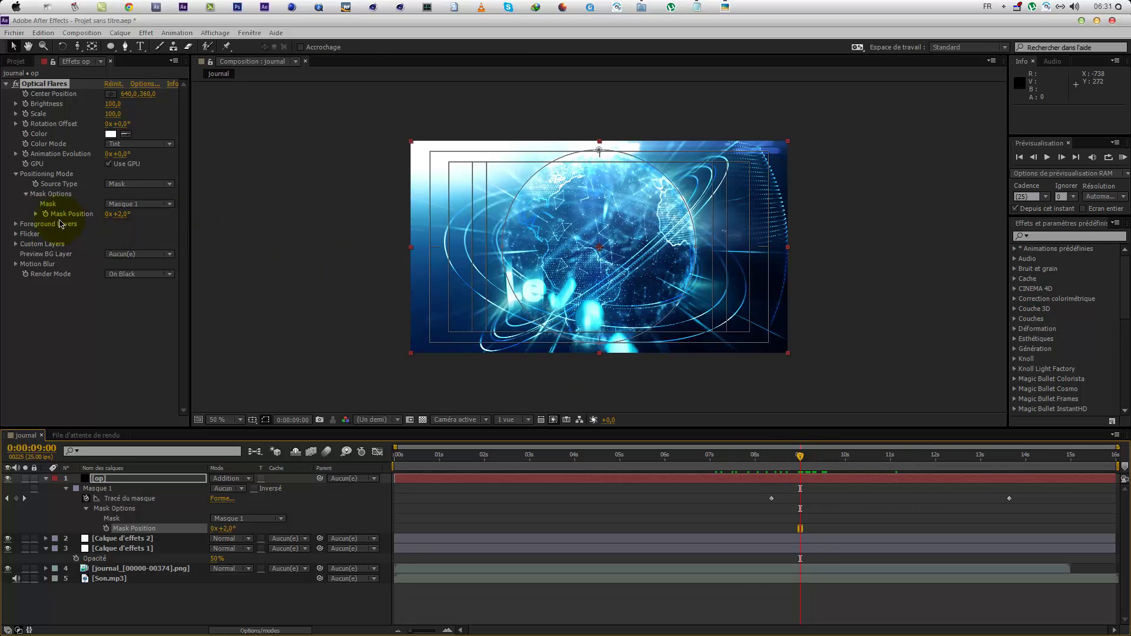
pyautogui.click(45, 214)
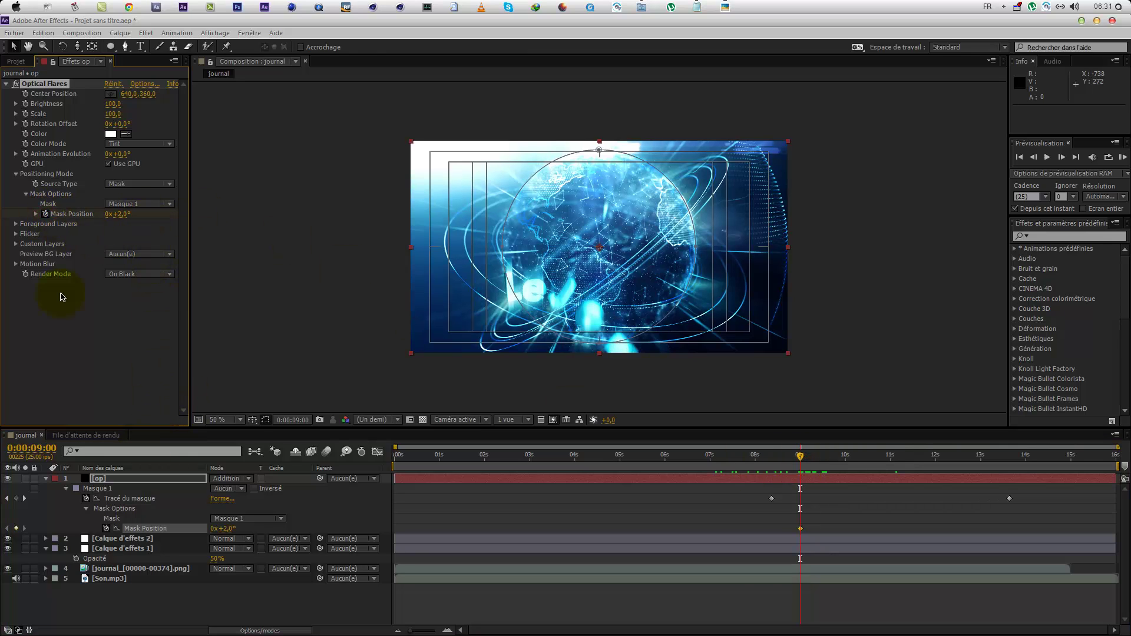
pyautogui.click(25, 478)
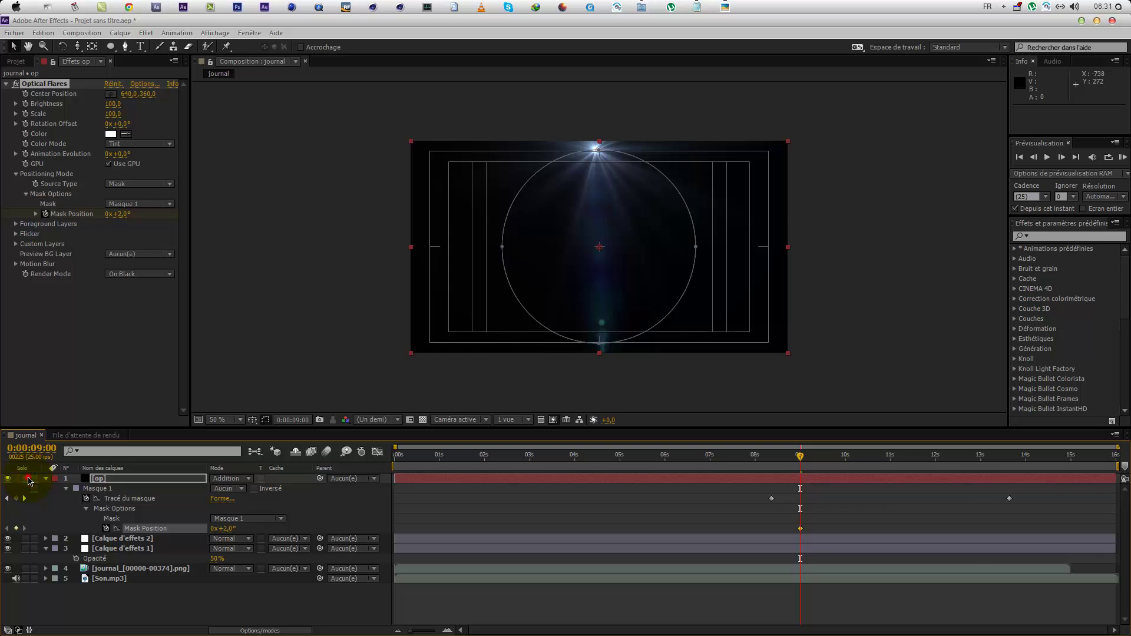
pyautogui.click(26, 478)
pyautogui.moveTo(859, 463); pyautogui.dragTo(1011, 487)
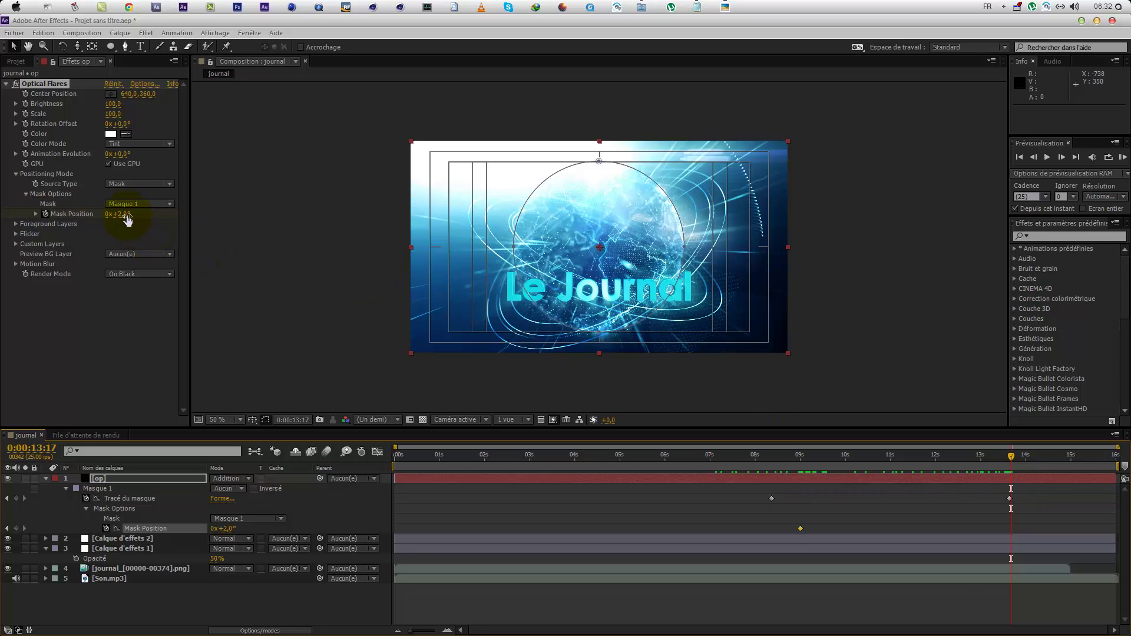
pyautogui.moveTo(115, 216); pyautogui.dragTo(78, 216)
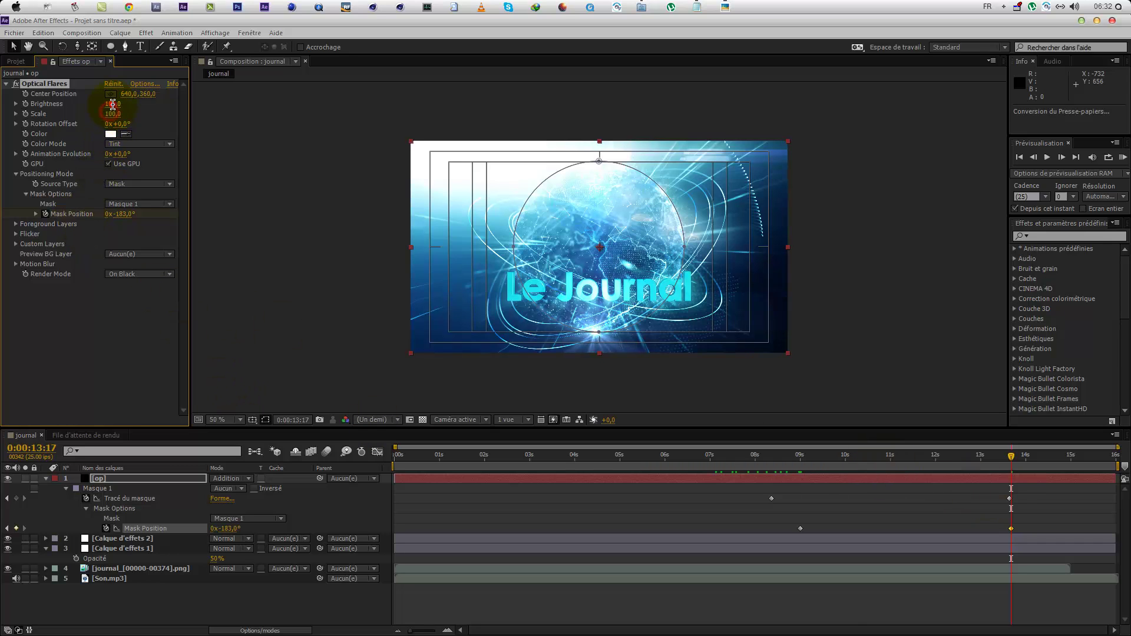
# Step: Keyframe the flare's Brightness at 0 at 0:00:13:17 and at 100 at 0:00:12:20
pyautogui.write('0')
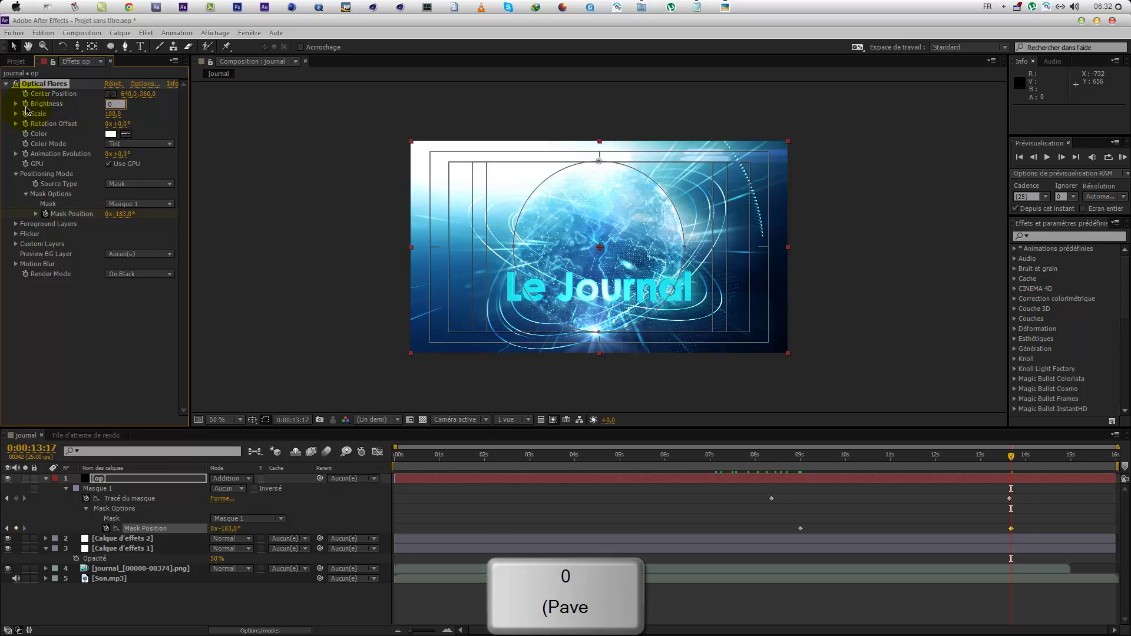
pyautogui.click(25, 104)
pyautogui.click(972, 456)
pyautogui.click(110, 105)
pyautogui.write('0:')
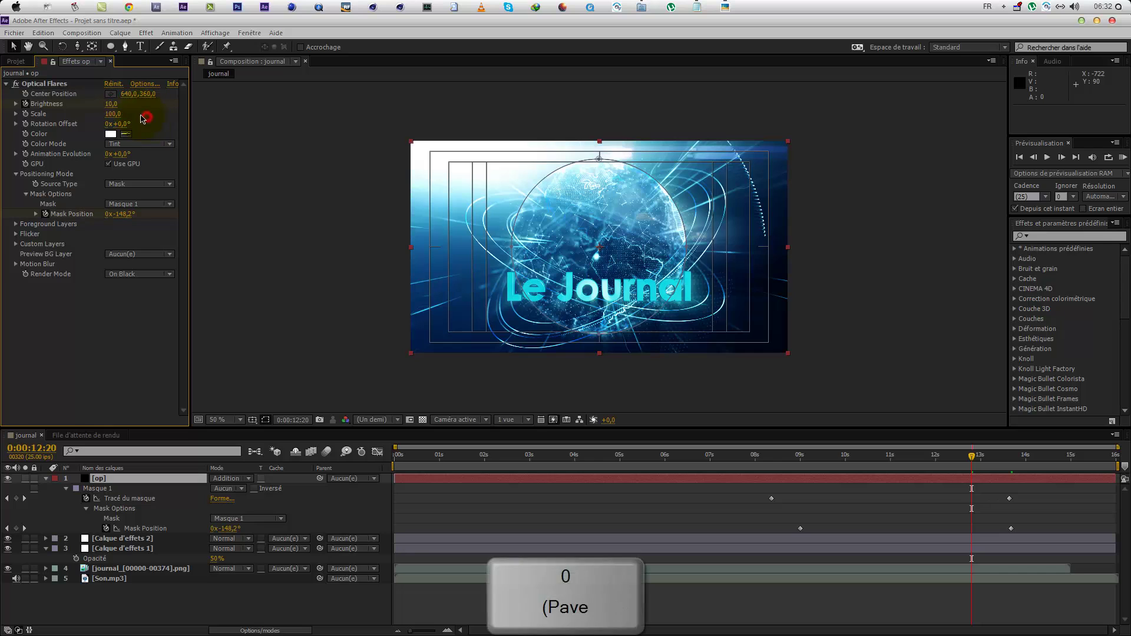
pyautogui.write('00')
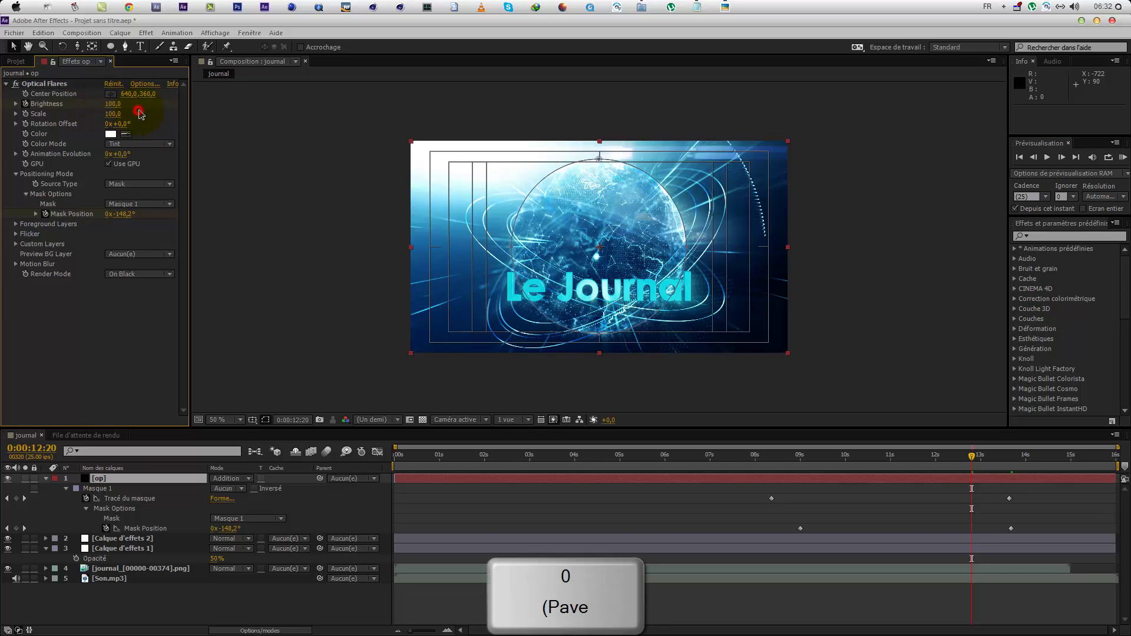
pyautogui.click(834, 514)
# Step: Fade the flare in by setting Brightness to 0 at 0:00:09:00 and to 100 at 0:00:09:18
pyautogui.moveTo(803, 465)
pyautogui.mouseDown()
pyautogui.moveTo(775, 466)
pyautogui.moveTo(801, 471)
pyautogui.mouseUp()
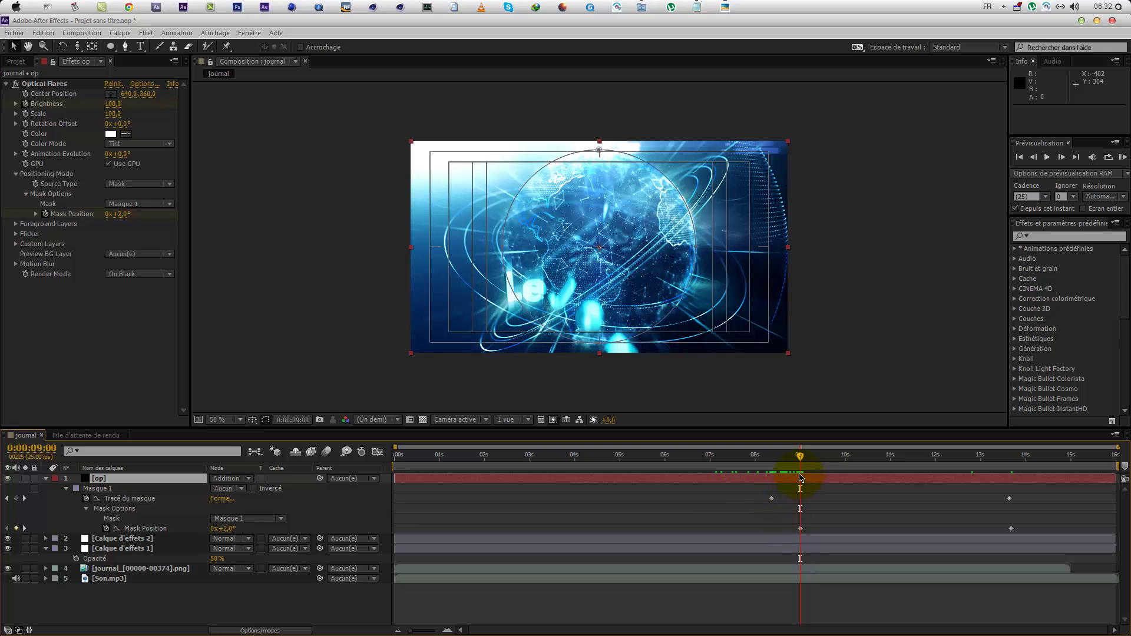
pyautogui.moveTo(109, 105); pyautogui.dragTo(3, 118)
pyautogui.moveTo(802, 470); pyautogui.dragTo(832, 473)
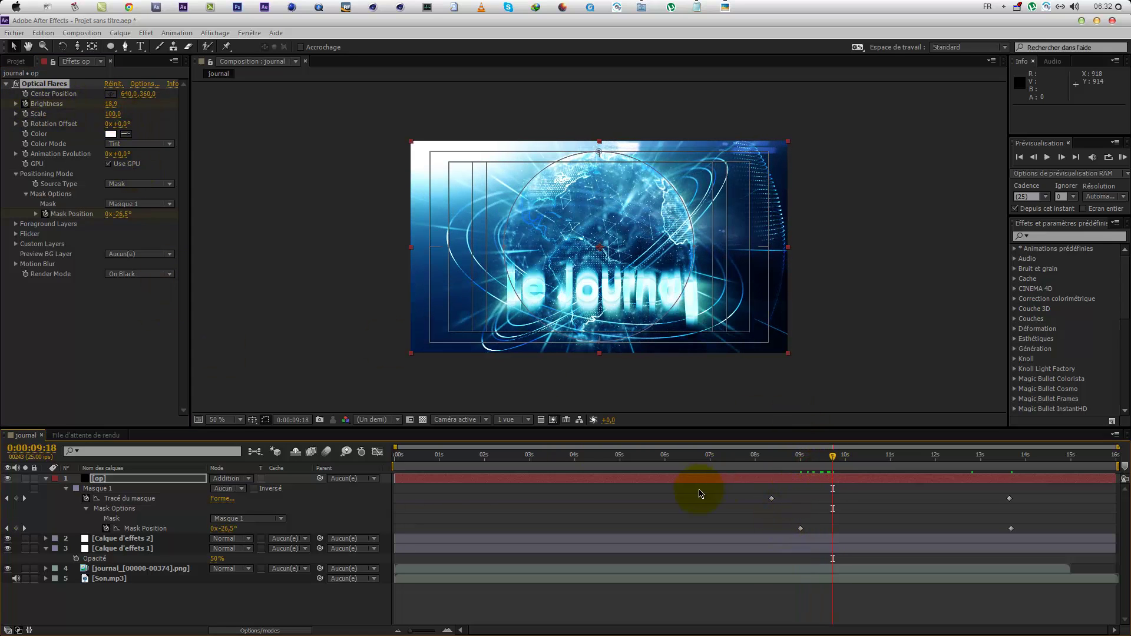
pyautogui.write('100')
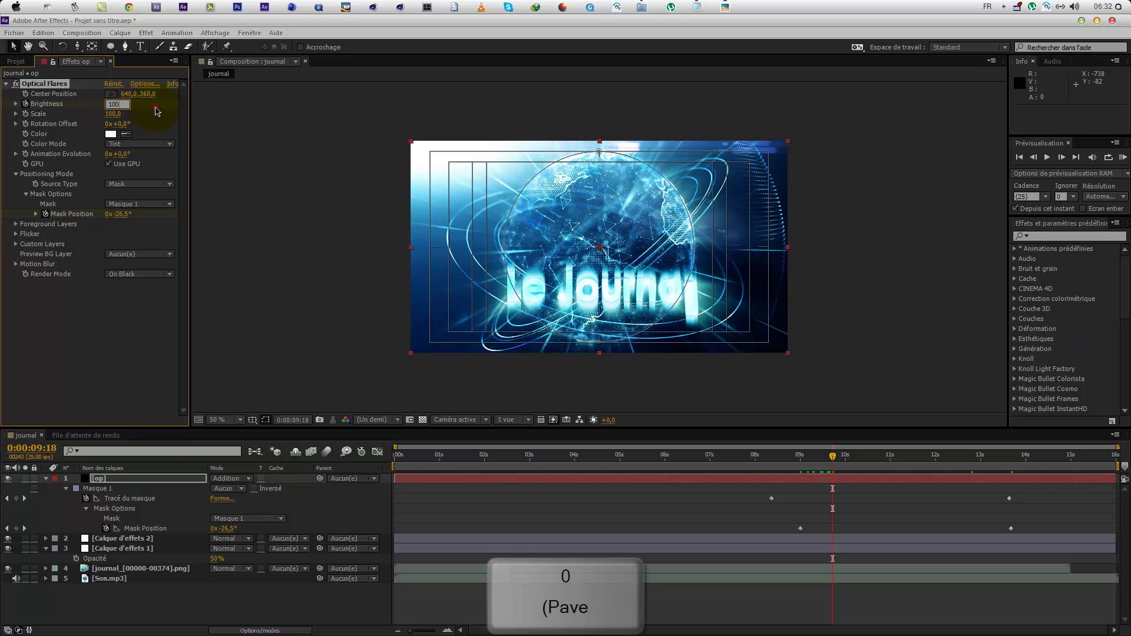
pyautogui.click(155, 107)
# Step: Check the flare up to about 0:00:12:14, open the Optical Flares options and load the Search Light preset from the Light folder
pyautogui.moveTo(818, 466); pyautogui.dragTo(960, 501)
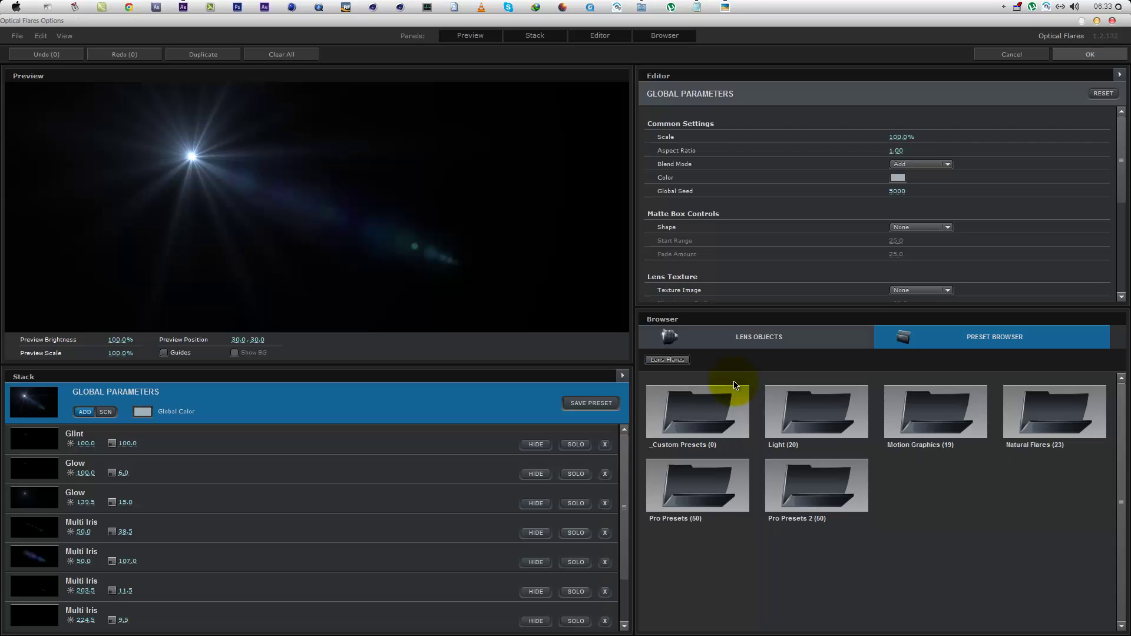
pyautogui.click(783, 412)
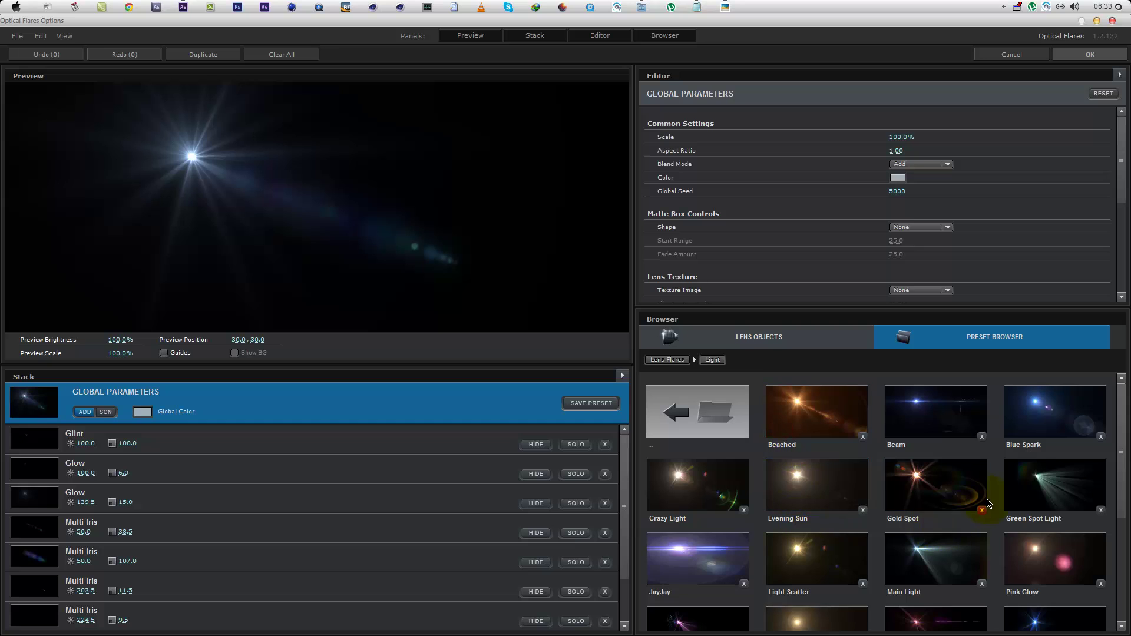
pyautogui.moveTo(1124, 431)
pyautogui.mouseDown()
pyautogui.moveTo(1119, 483)
pyautogui.moveTo(1112, 430)
pyautogui.mouseUp()
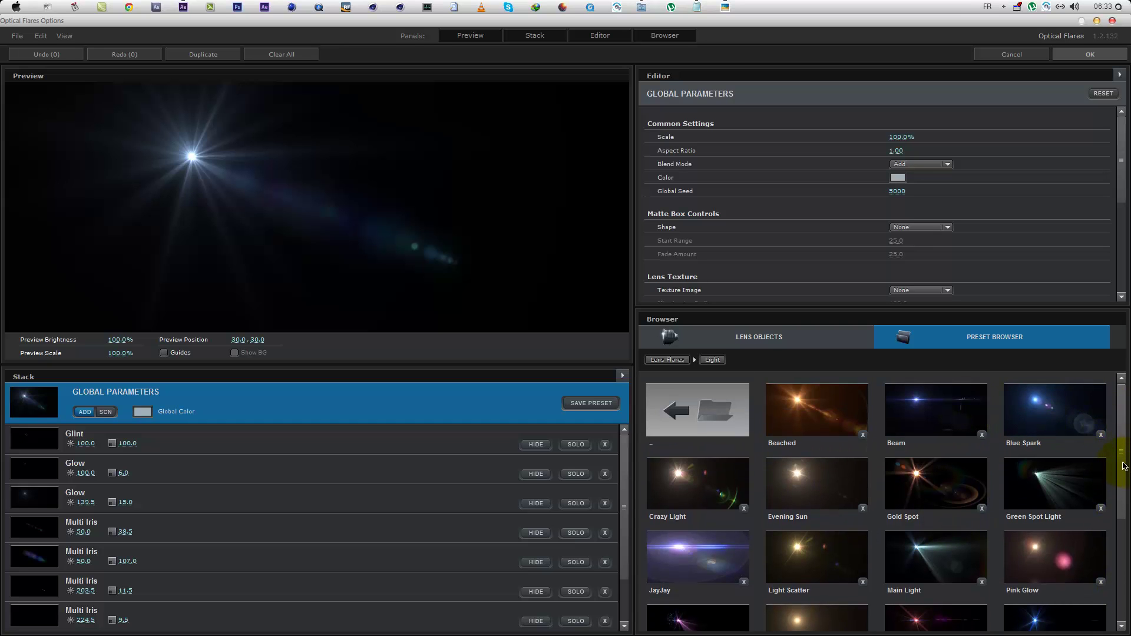
pyautogui.scroll(-2, 1124, 465)
pyautogui.click(1063, 524)
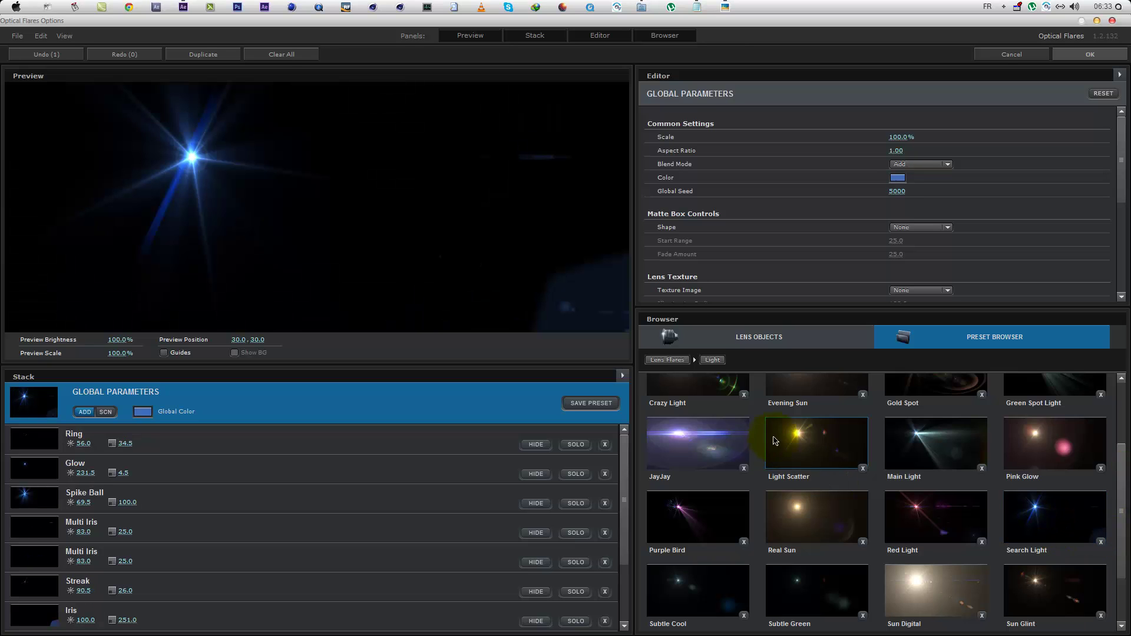
# Step: Add a Streak lens object to the flare and apply the Optical Flares options
pyautogui.click(760, 337)
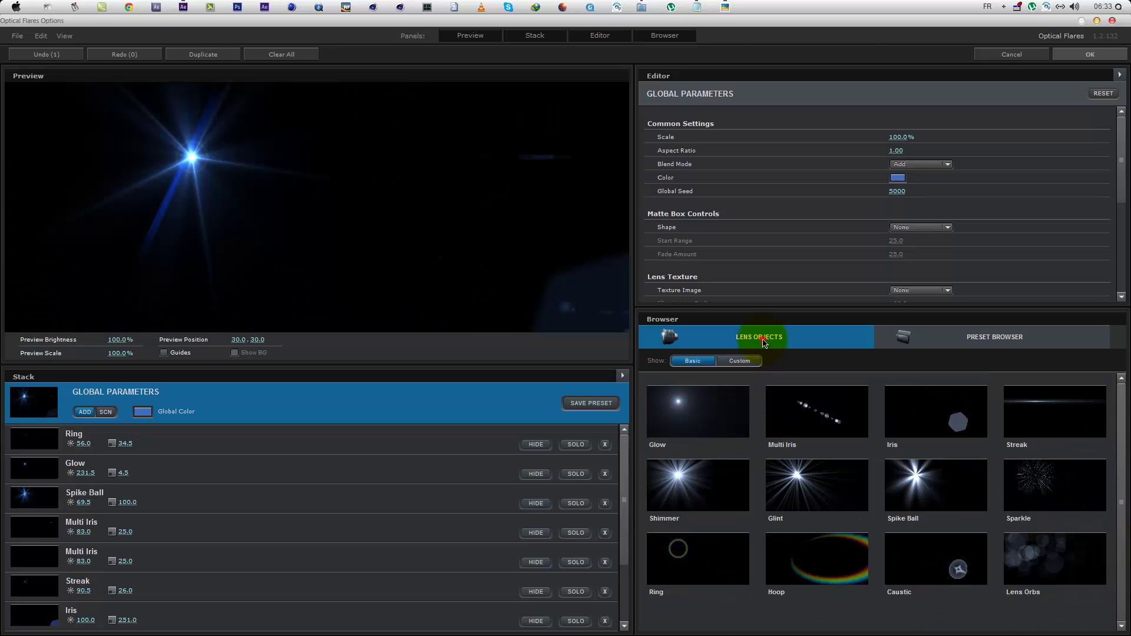
pyautogui.click(1069, 416)
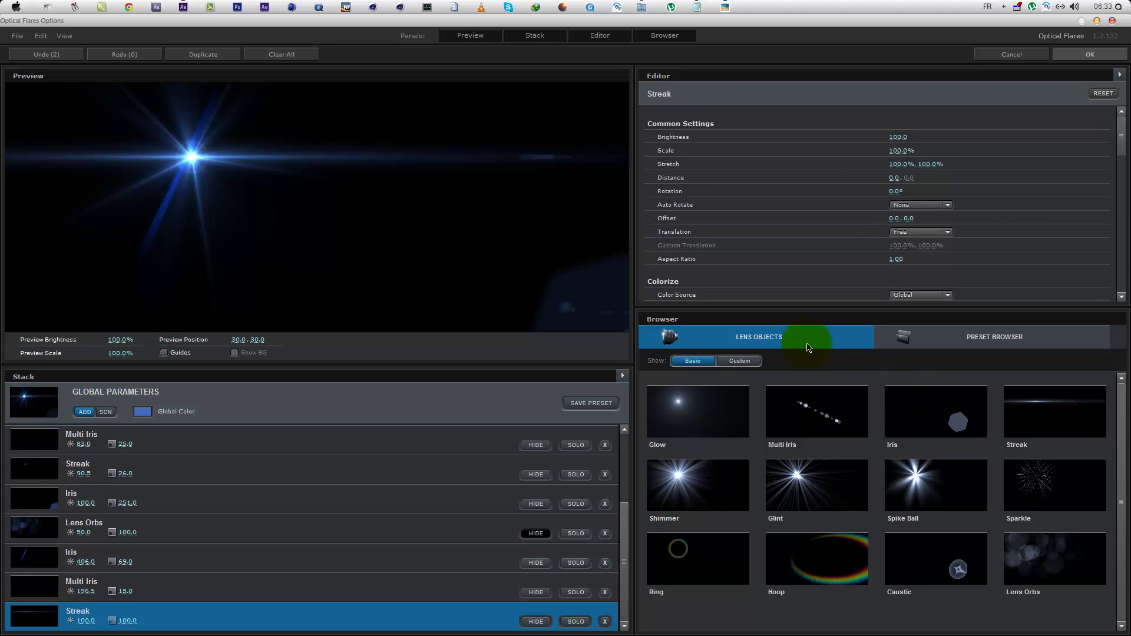
pyautogui.click(1079, 57)
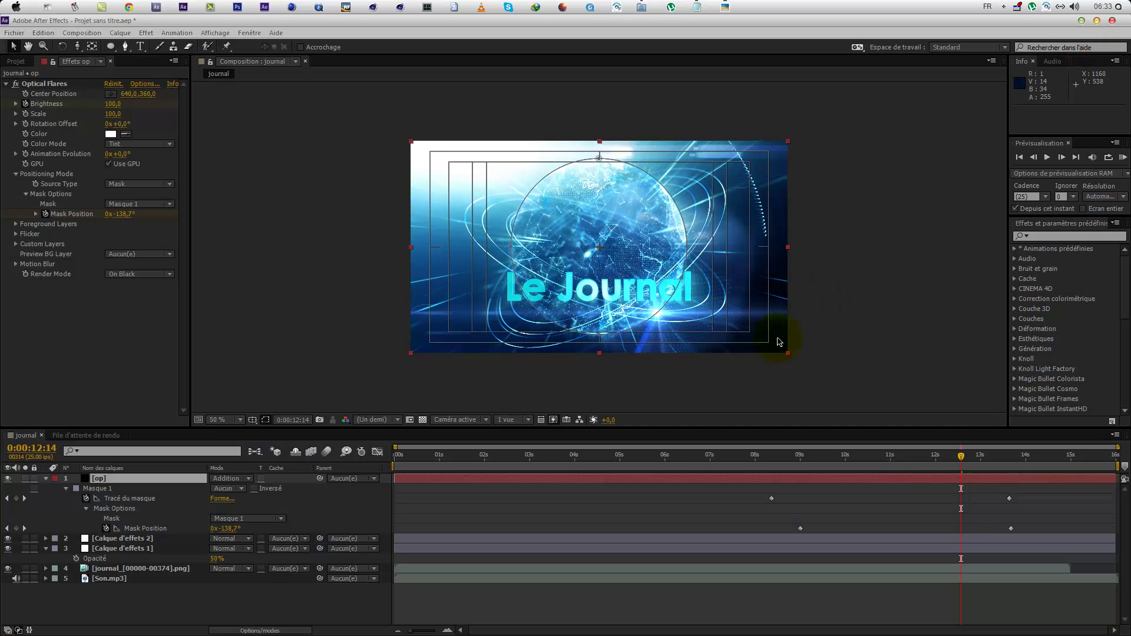
# Step: Set the flare's Scale to 50 and check its movement around the globe up to 0:00:12:12
pyautogui.moveTo(938, 454); pyautogui.dragTo(895, 456)
pyautogui.click(117, 113)
pyautogui.write('50')
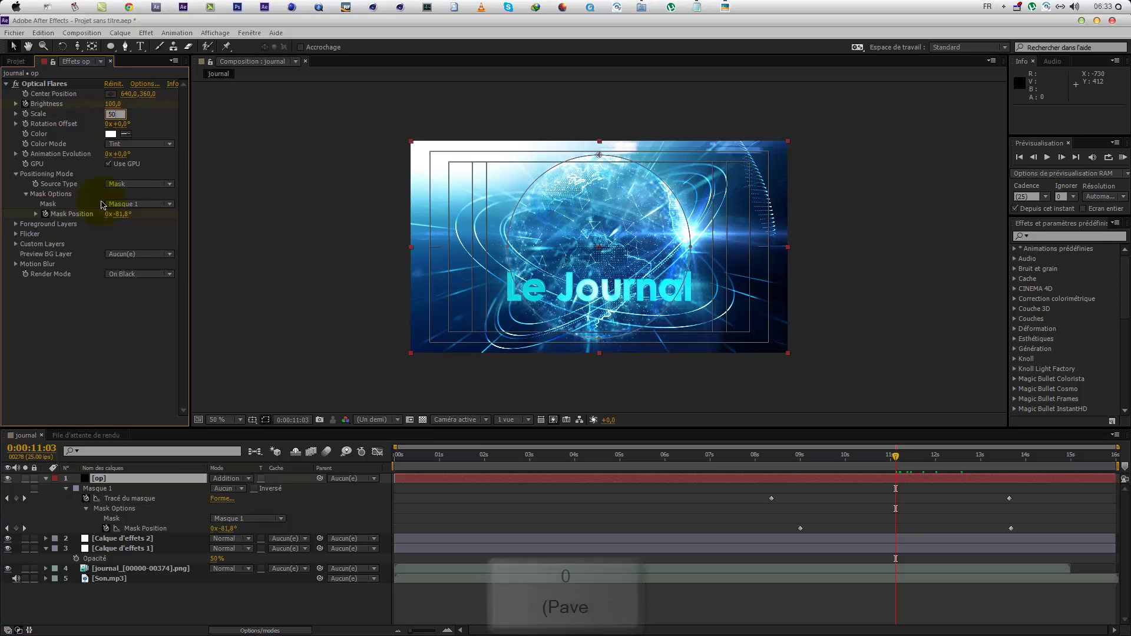
pyautogui.click(91, 296)
pyautogui.moveTo(810, 468); pyautogui.dragTo(956, 479)
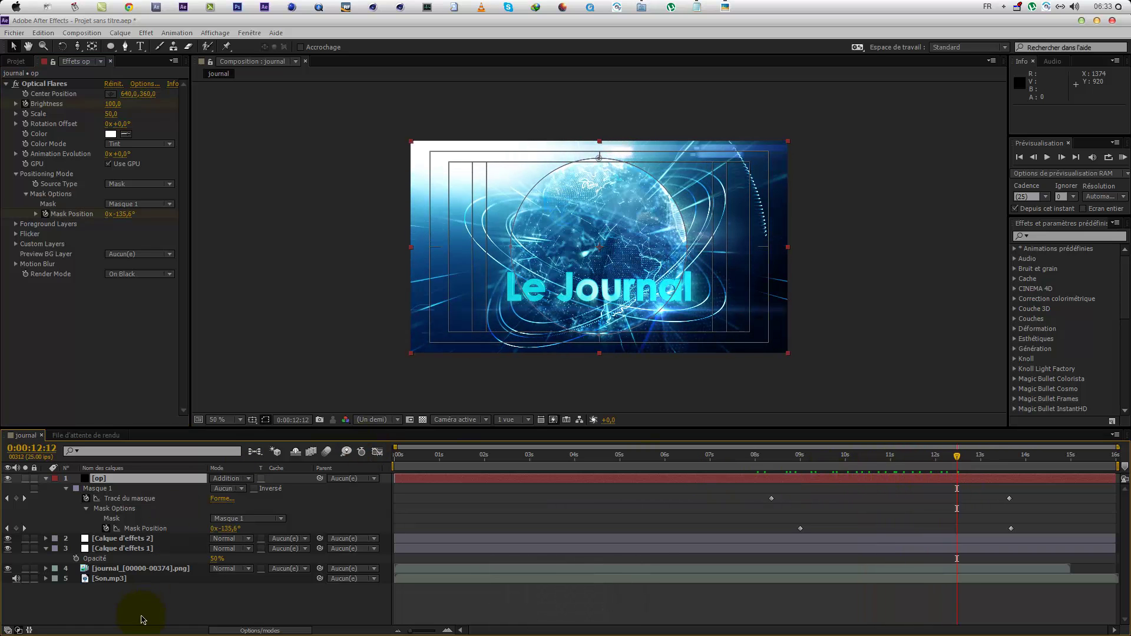
# Step: Create a black 1280 x 720 solid named op2 and apply the Optical Flares effect to it
pyautogui.hotkey('ctrl', 'y')
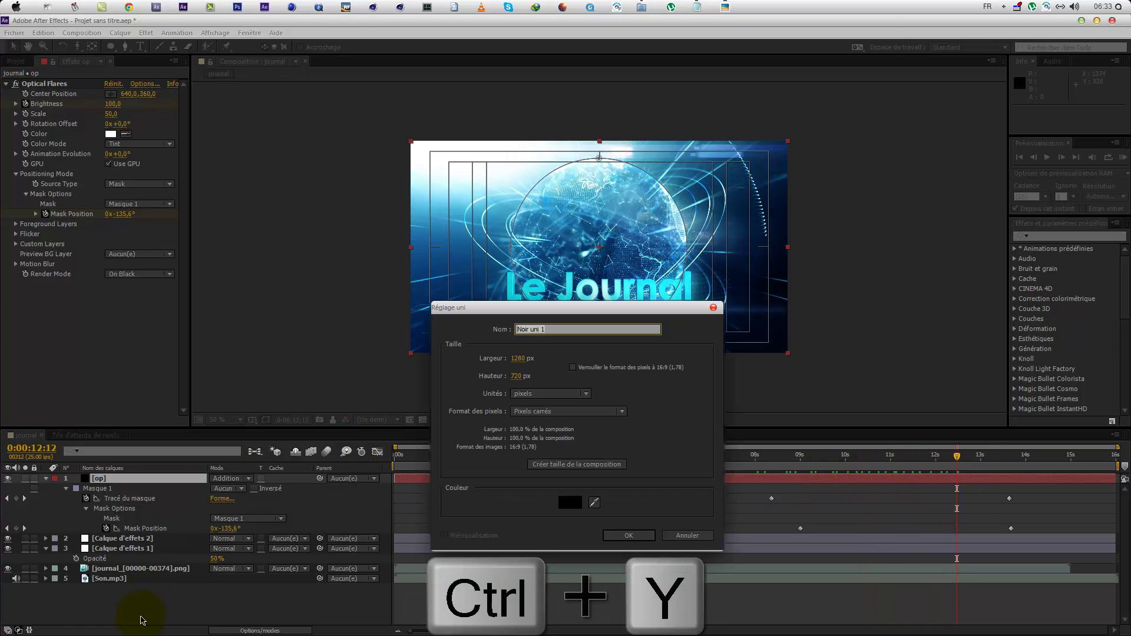
pyautogui.write('op2')
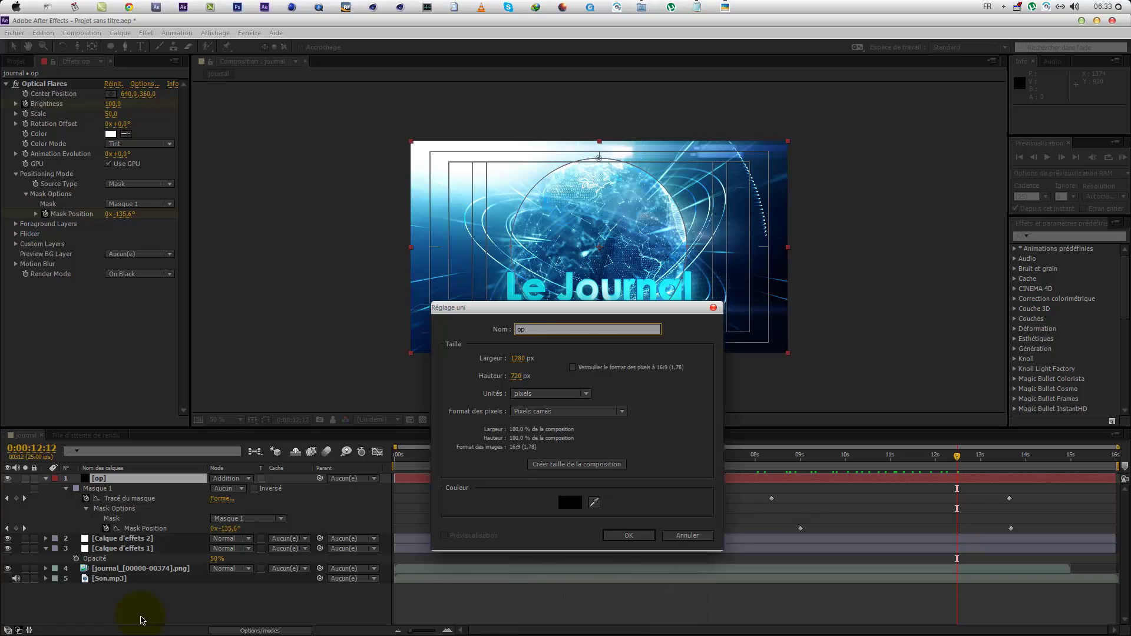
pyautogui.press('Return')
pyautogui.rightClick(153, 169)
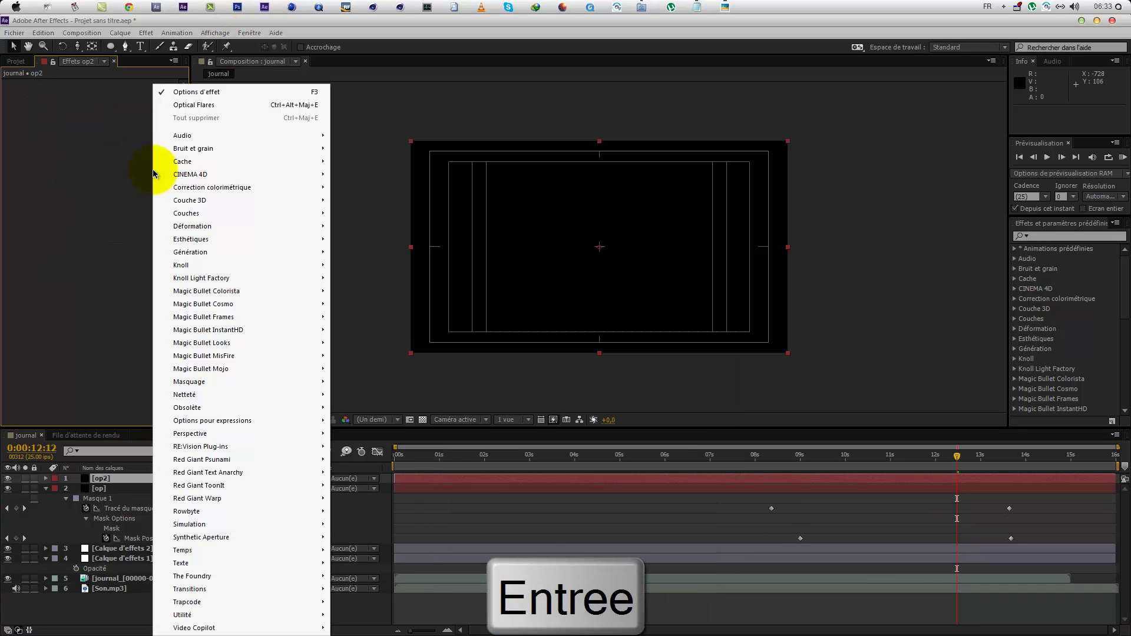
pyautogui.click(177, 105)
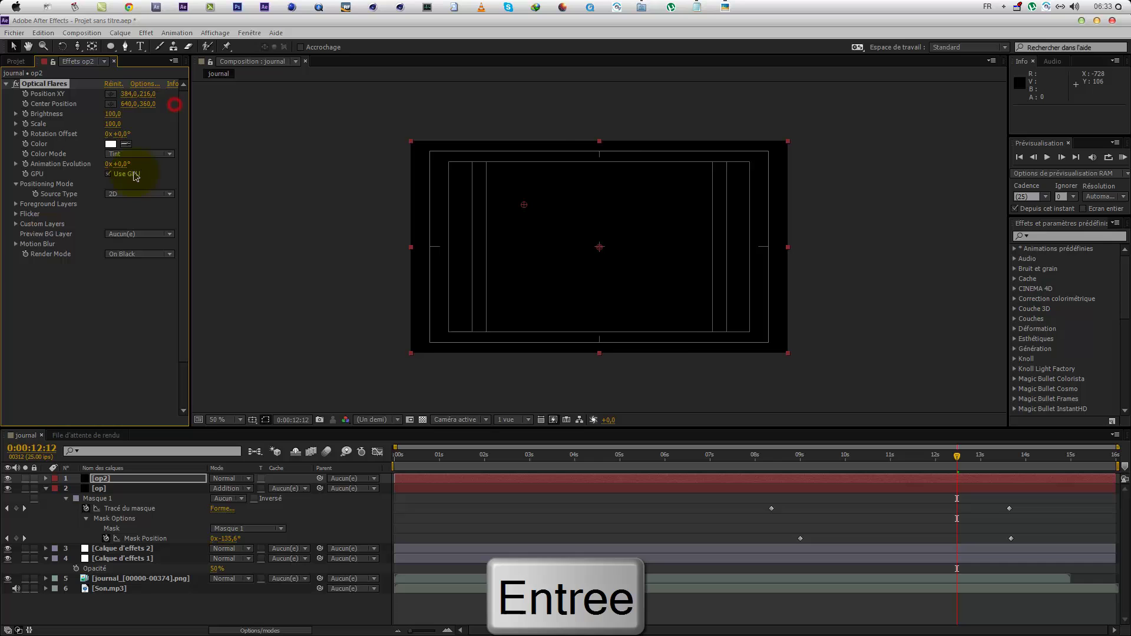
# Step: Load the Cool Flare preset from the Motion Graphics folder into op2's Optical Flares and apply the options
pyautogui.click(139, 87)
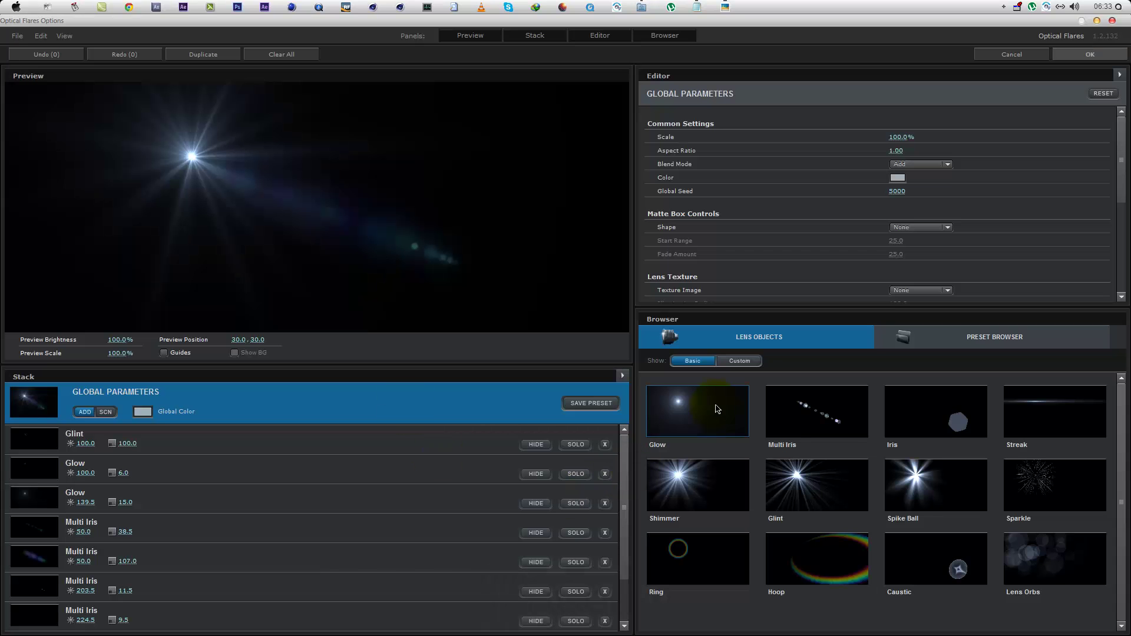
pyautogui.click(940, 342)
pyautogui.click(816, 412)
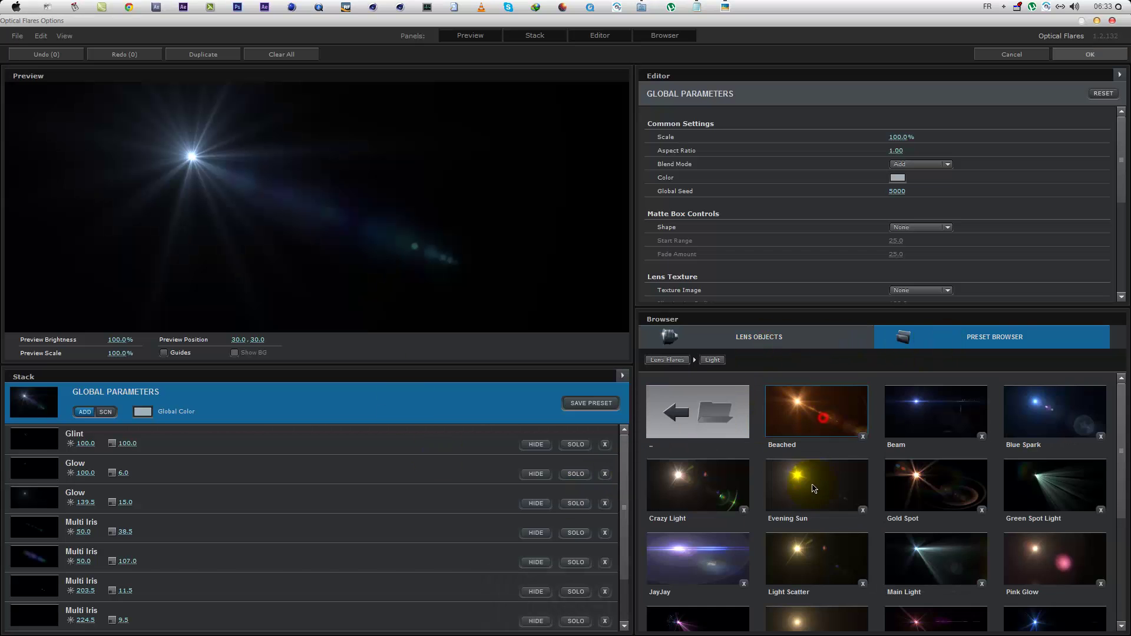
pyautogui.scroll(-5, 1032, 446)
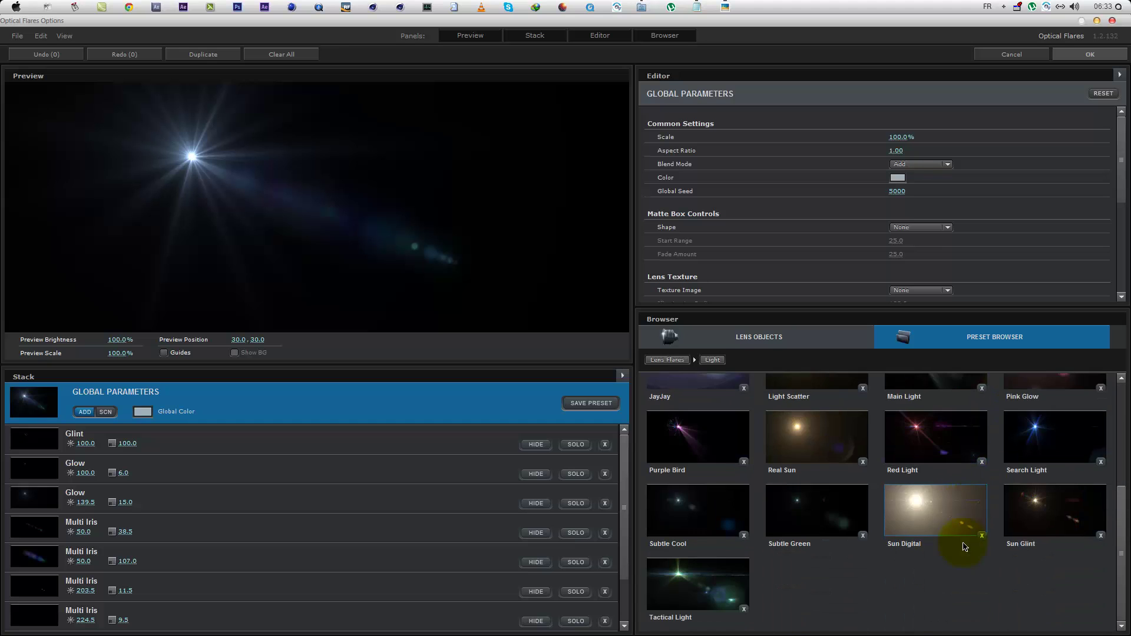
pyautogui.scroll(5, 854, 483)
pyautogui.click(716, 415)
pyautogui.click(823, 417)
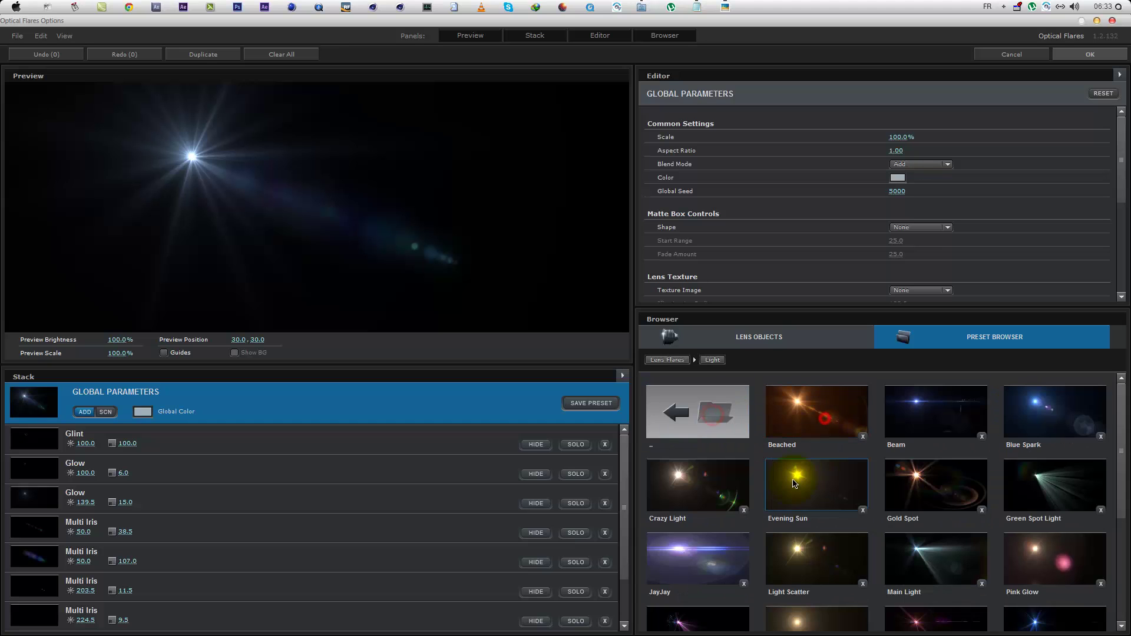
pyautogui.click(706, 430)
pyautogui.click(934, 415)
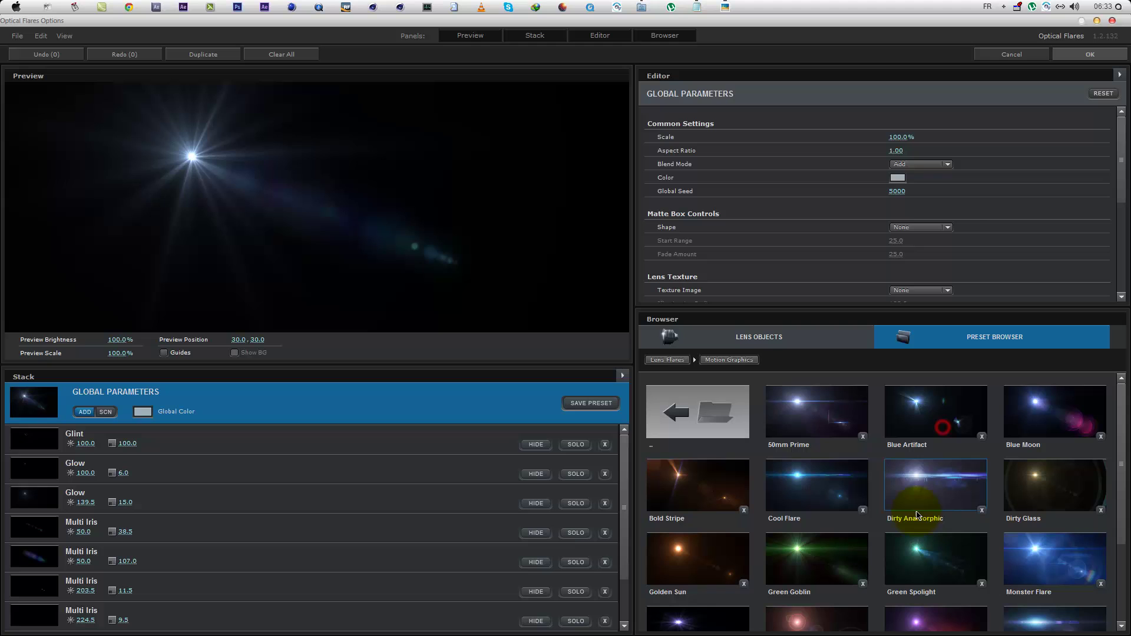
pyautogui.click(822, 485)
pyautogui.click(1089, 54)
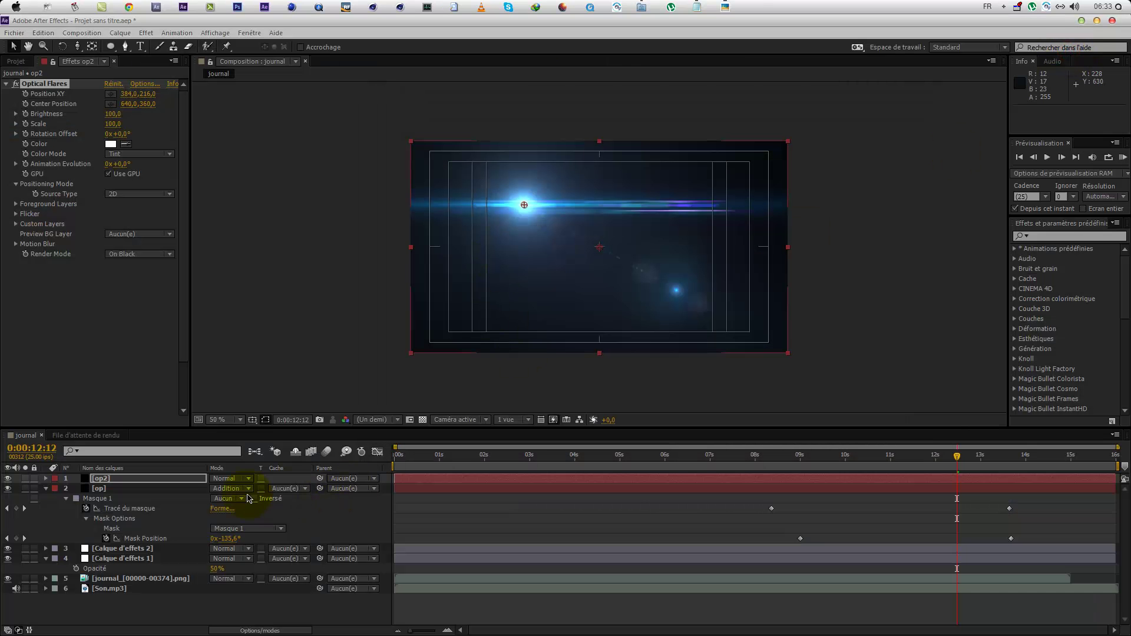
# Step: Set the op2 layer's blending mode to Addition and move its flare position to 450, 558 beneath the title
pyautogui.click(231, 479)
pyautogui.click(278, 245)
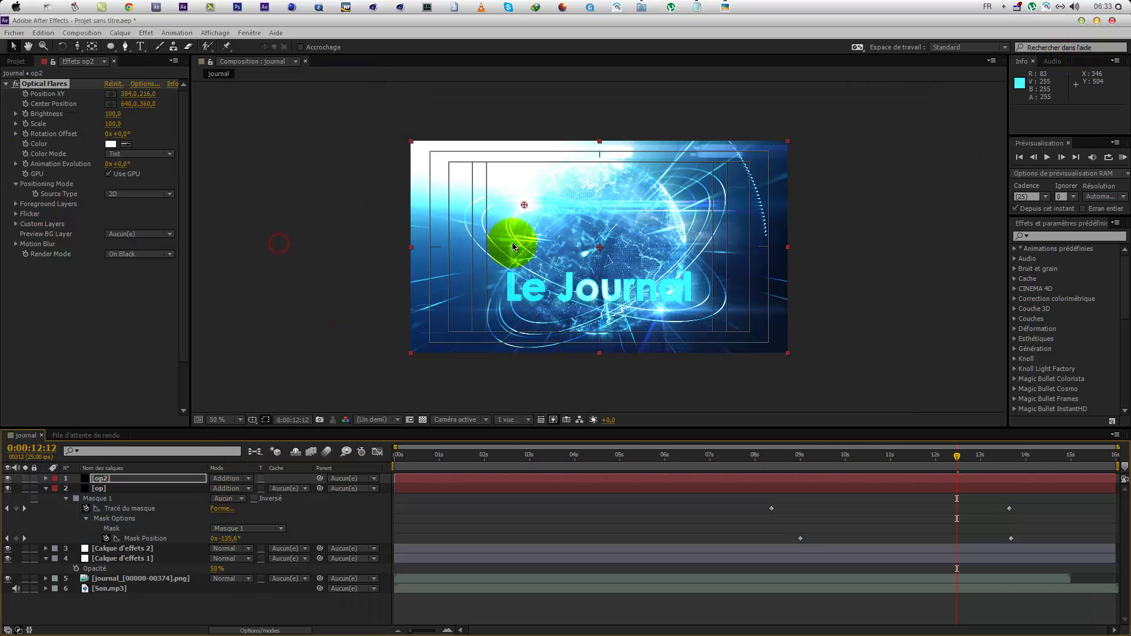
pyautogui.moveTo(521, 208); pyautogui.dragTo(542, 308)
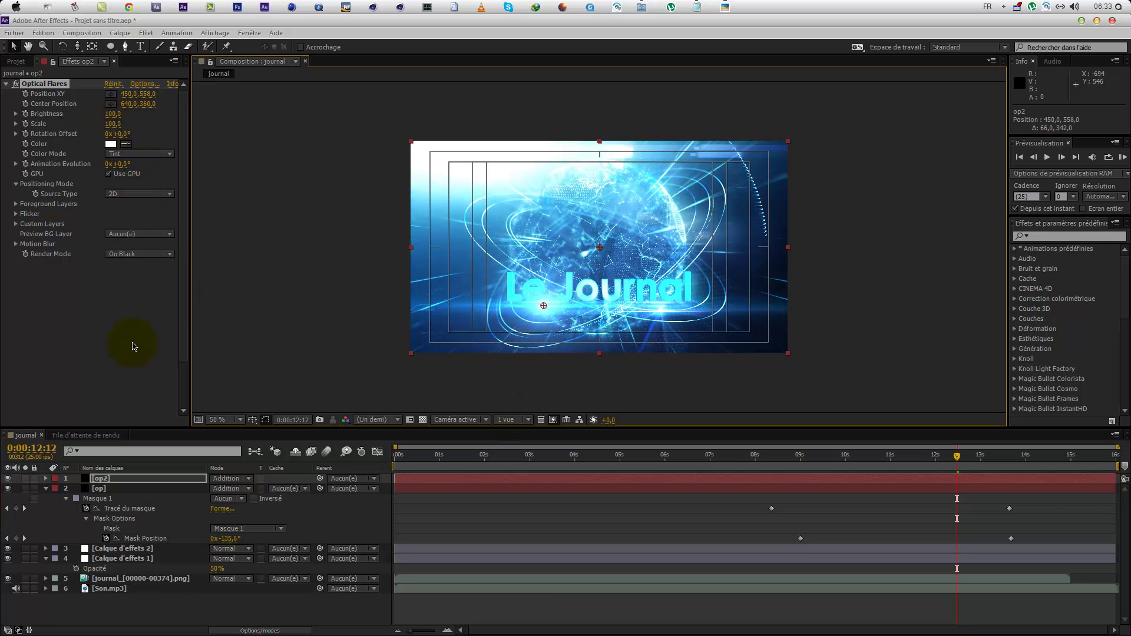
# Step: Set the blending mode of both the op2 and op layers to Ecran
pyautogui.click(250, 478)
pyautogui.click(253, 484)
pyautogui.click(250, 478)
pyautogui.click(266, 267)
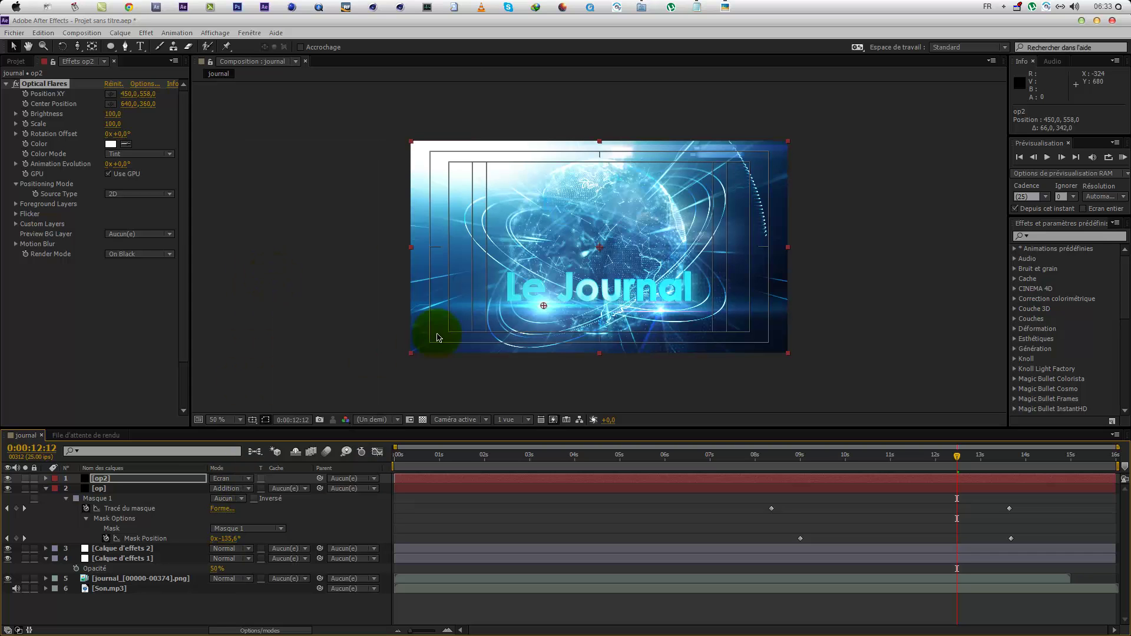
pyautogui.moveTo(952, 464); pyautogui.dragTo(844, 457)
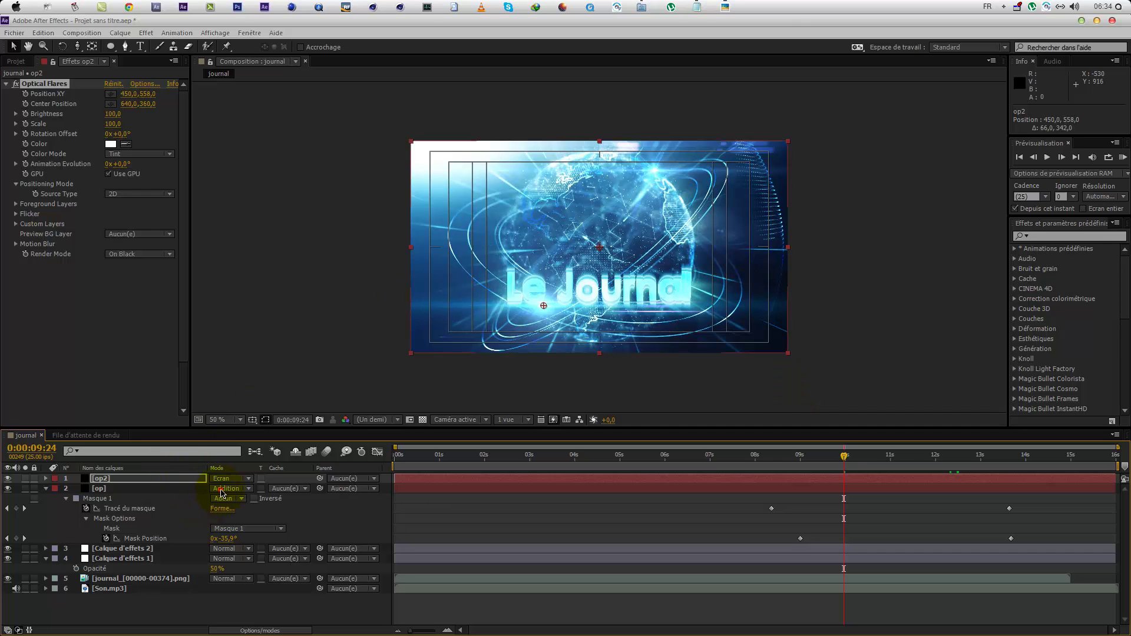
pyautogui.click(221, 490)
pyautogui.click(259, 268)
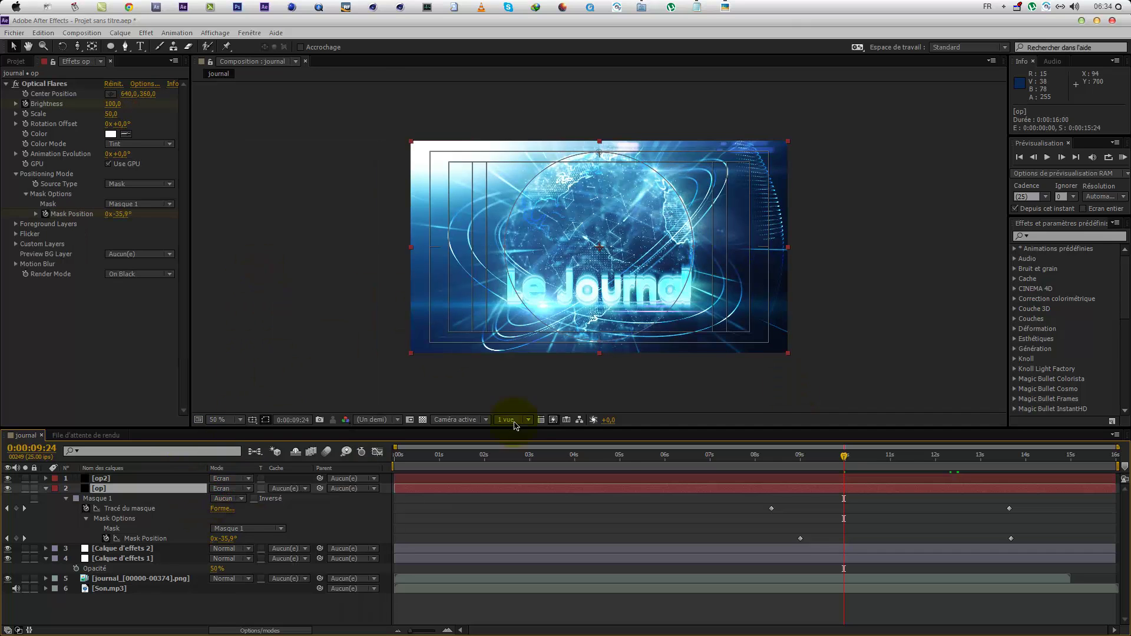
# Step: Set the Scale of the op layer's flare to 80 while viewing 0:00:10:23
pyautogui.moveTo(880, 460)
pyautogui.mouseDown()
pyautogui.moveTo(865, 457)
pyautogui.moveTo(887, 457)
pyautogui.mouseUp()
pyautogui.click(111, 115)
pyautogui.write('8')
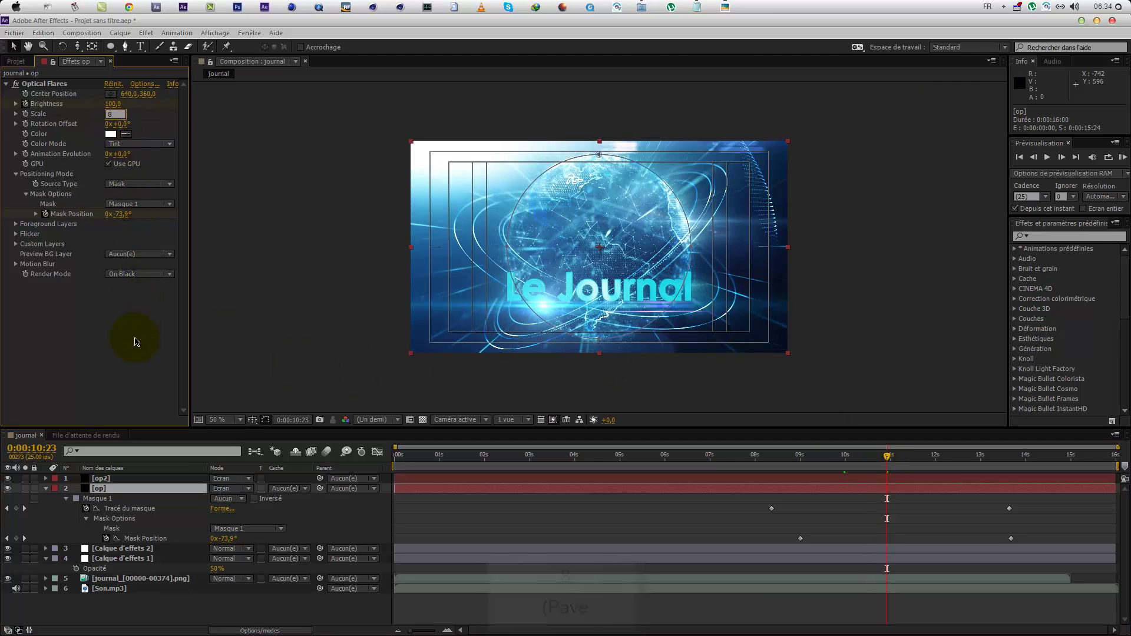
pyautogui.write('0')
pyautogui.click(132, 337)
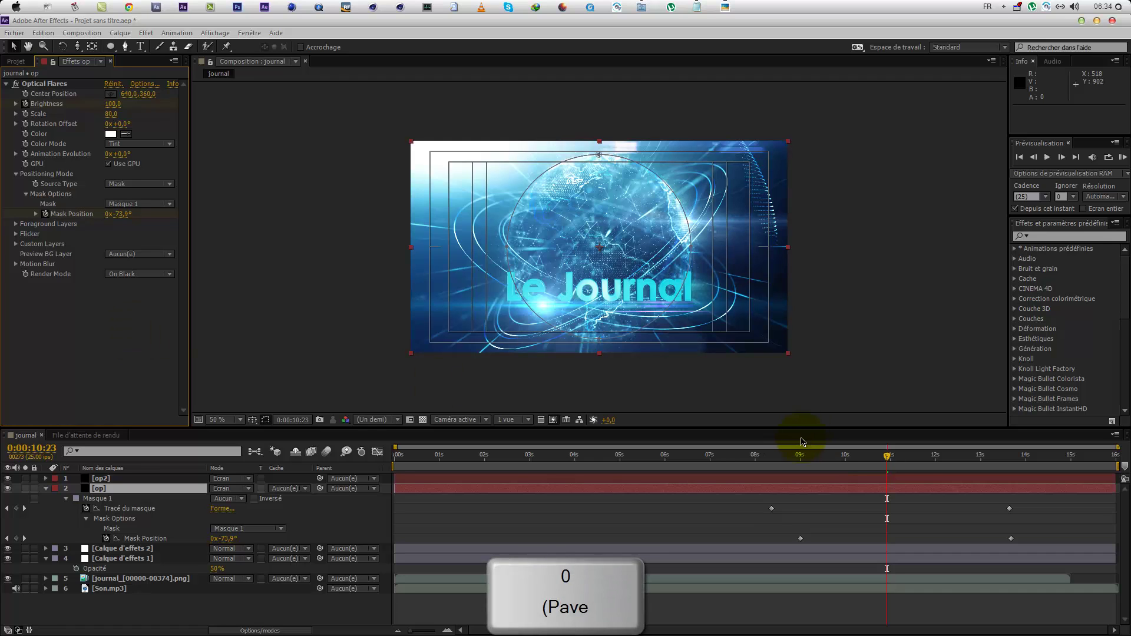
# Step: Solo op at 0:00:12:14, delete the Iris object with scale 251.0 from its flare and apply the options
pyautogui.click(961, 463)
pyautogui.click(25, 488)
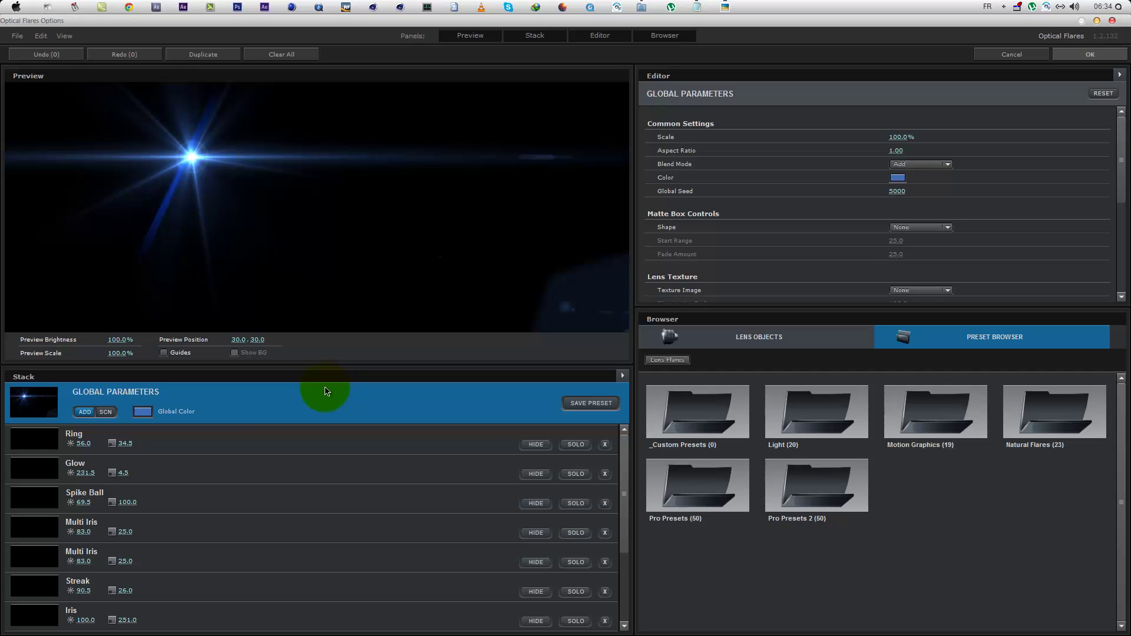
pyautogui.click(227, 518)
pyautogui.scroll(-2, 228, 530)
pyautogui.click(221, 559)
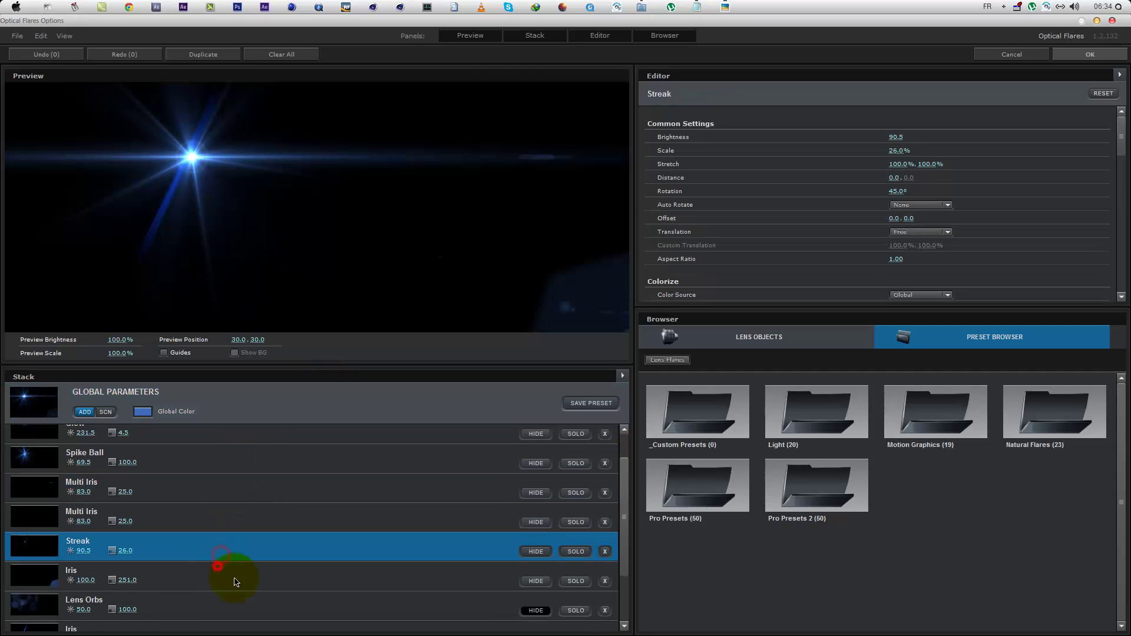
pyautogui.click(236, 581)
pyautogui.click(604, 581)
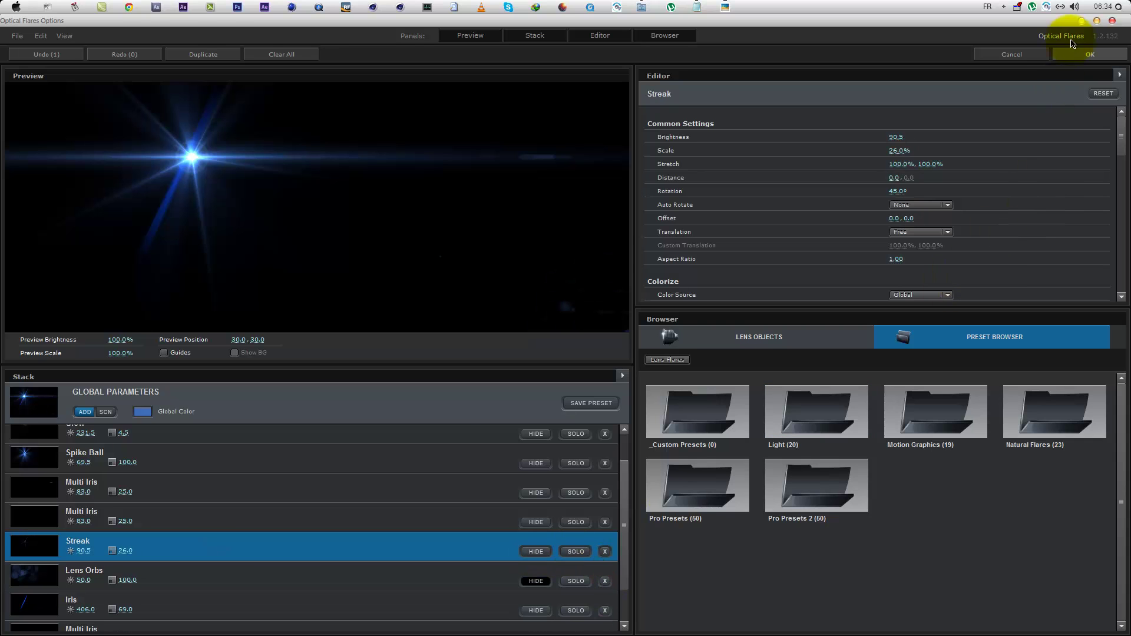
pyautogui.click(1089, 54)
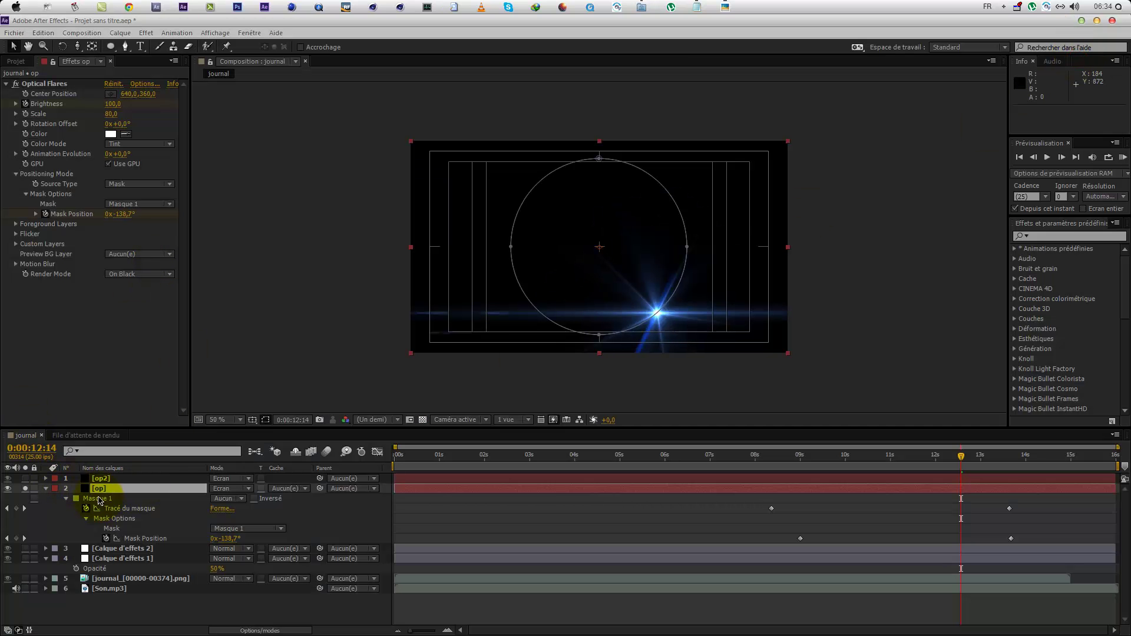
# Step: Solo op2 instead of op and set Gamma to 0.5 for the 130.0-brightness Glow object in its flare
pyautogui.click(25, 478)
pyautogui.click(25, 489)
pyautogui.click(109, 478)
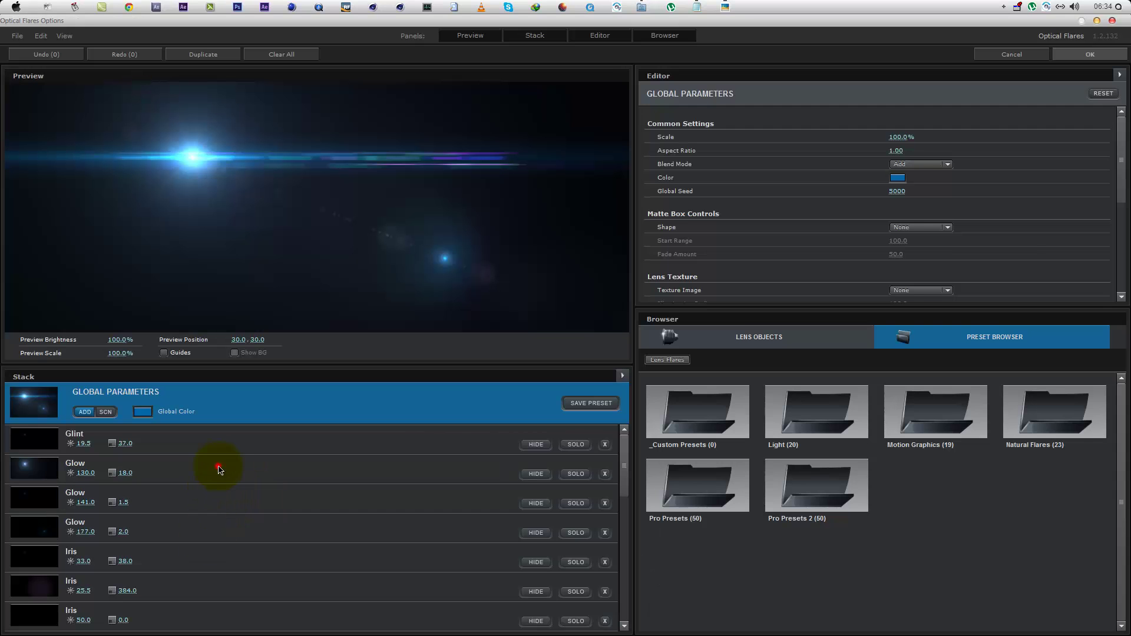
pyautogui.click(220, 469)
pyautogui.click(663, 37)
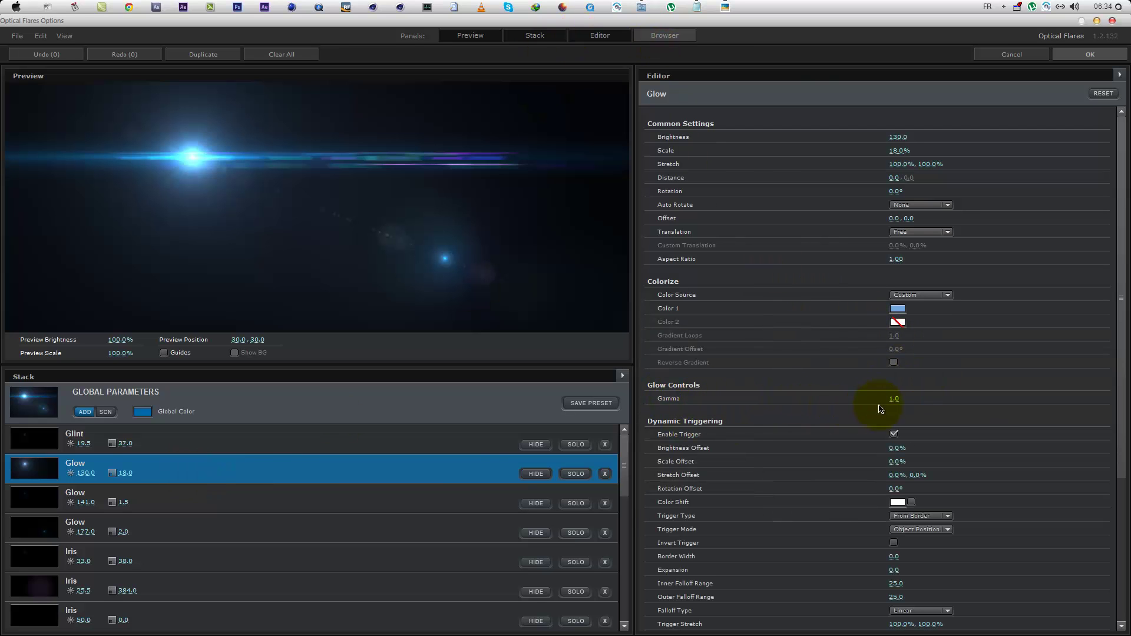
pyautogui.moveTo(891, 396); pyautogui.dragTo(889, 395)
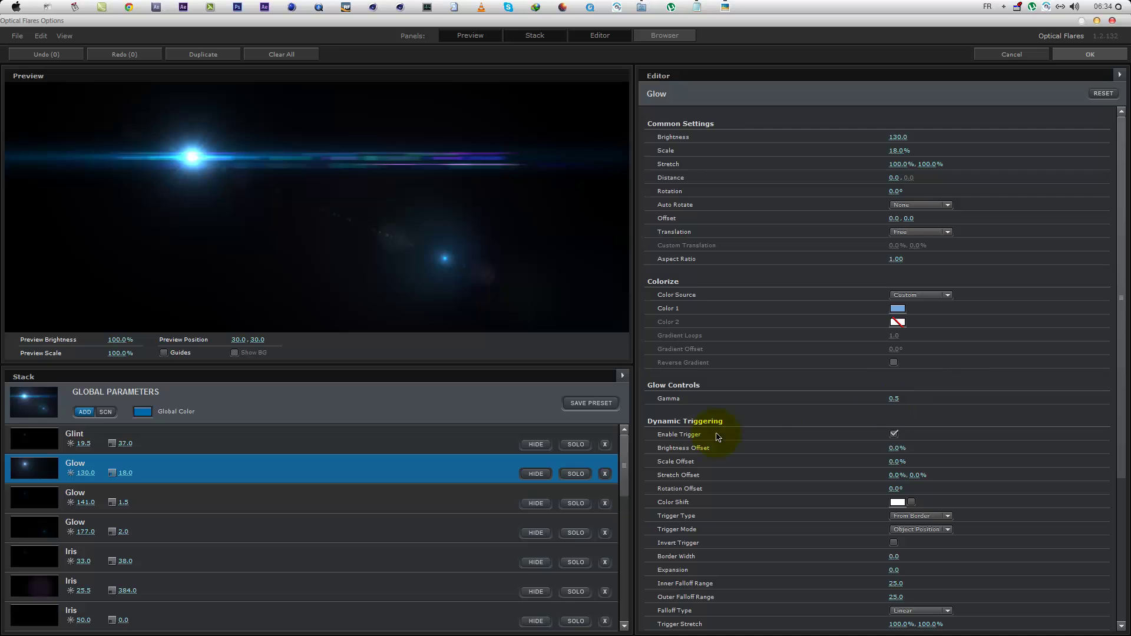
pyautogui.scroll(-6, 356, 496)
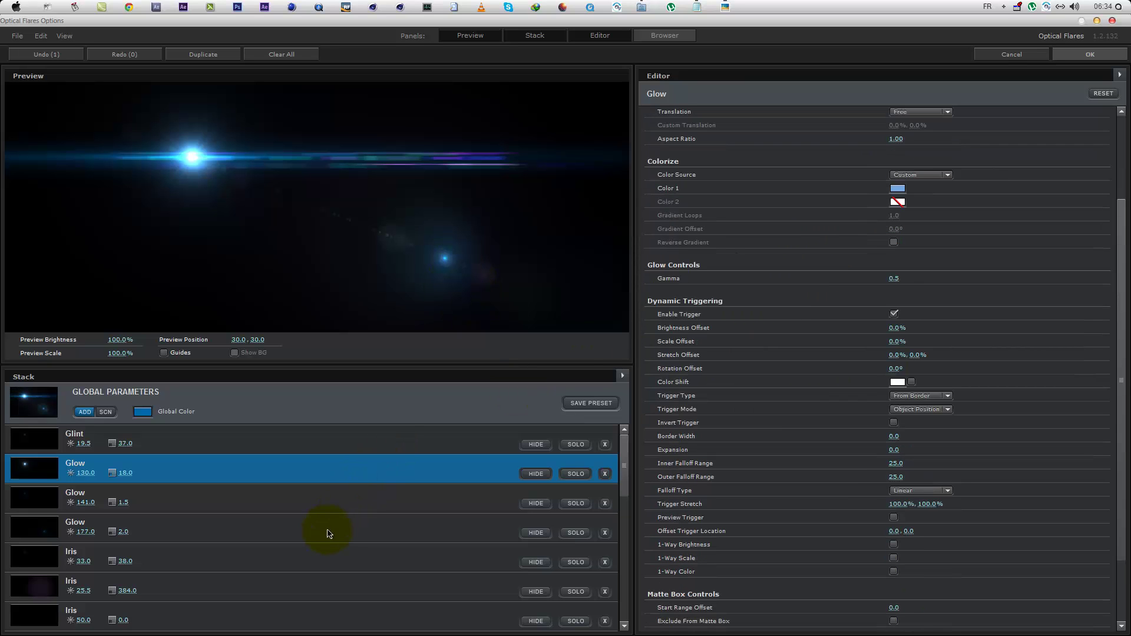
# Step: Delete the 384.0-scale Iris and the 200.0-scale Multi Iris from op2's flare, apply the options and turn off solo
pyautogui.click(605, 591)
pyautogui.click(429, 558)
pyautogui.scroll(-5, 429, 559)
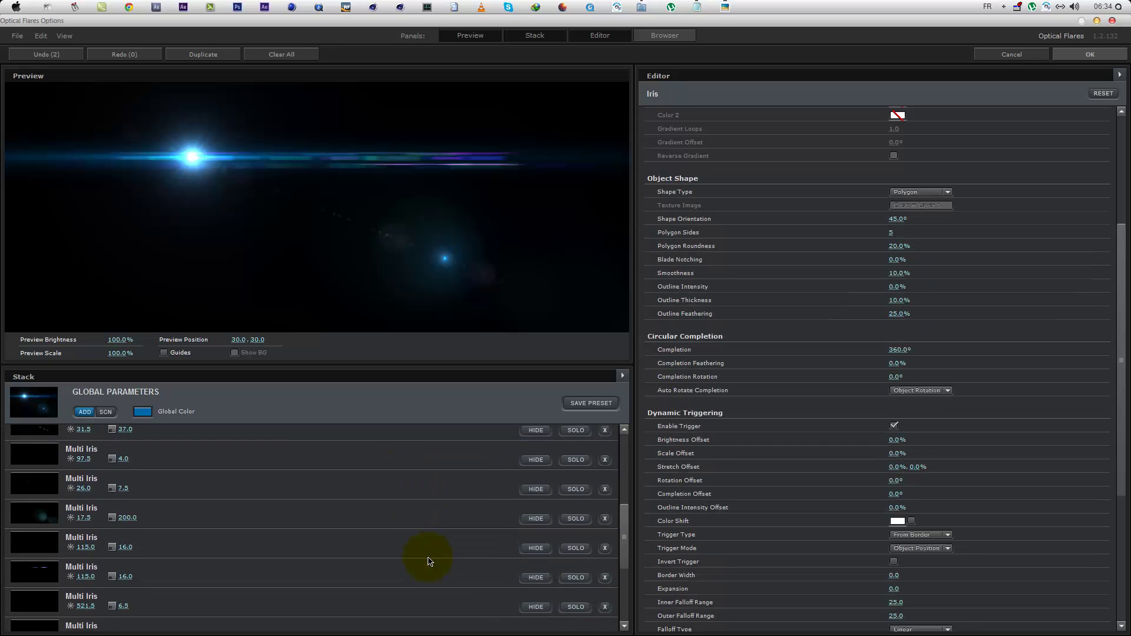
pyautogui.click(385, 526)
pyautogui.click(606, 519)
pyautogui.scroll(-5, 430, 516)
pyautogui.click(1090, 54)
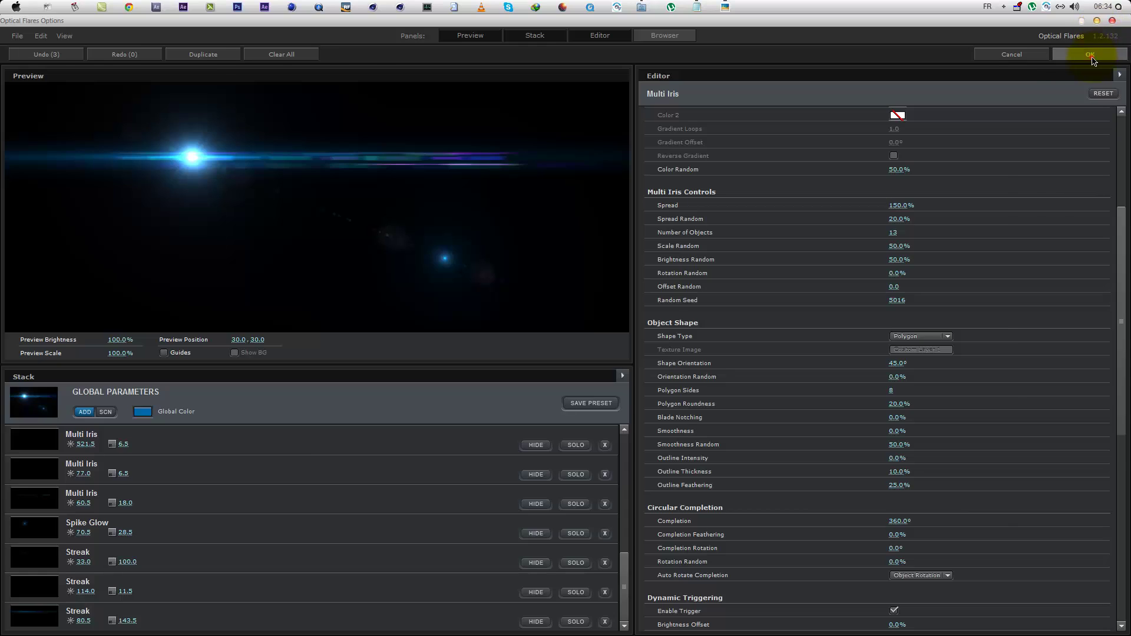
pyautogui.click(26, 479)
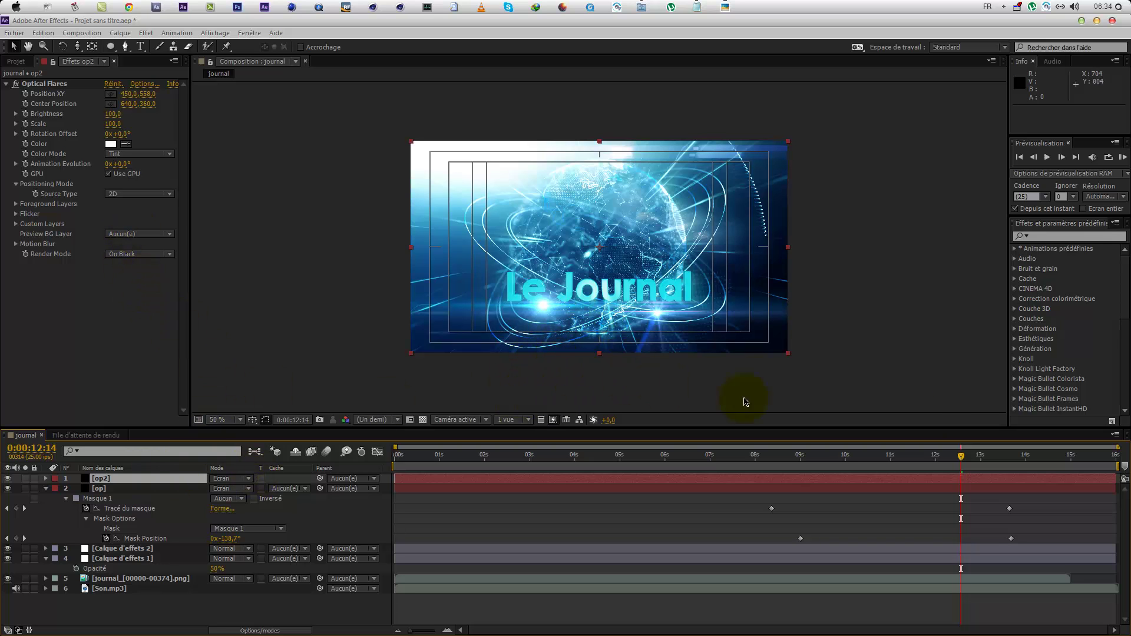
# Step: Keyframe op2's Position XY at 324, 538 at 0:00:06:17 and at 296, 450 at 0:00:06:01
pyautogui.moveTo(921, 471); pyautogui.dragTo(698, 464)
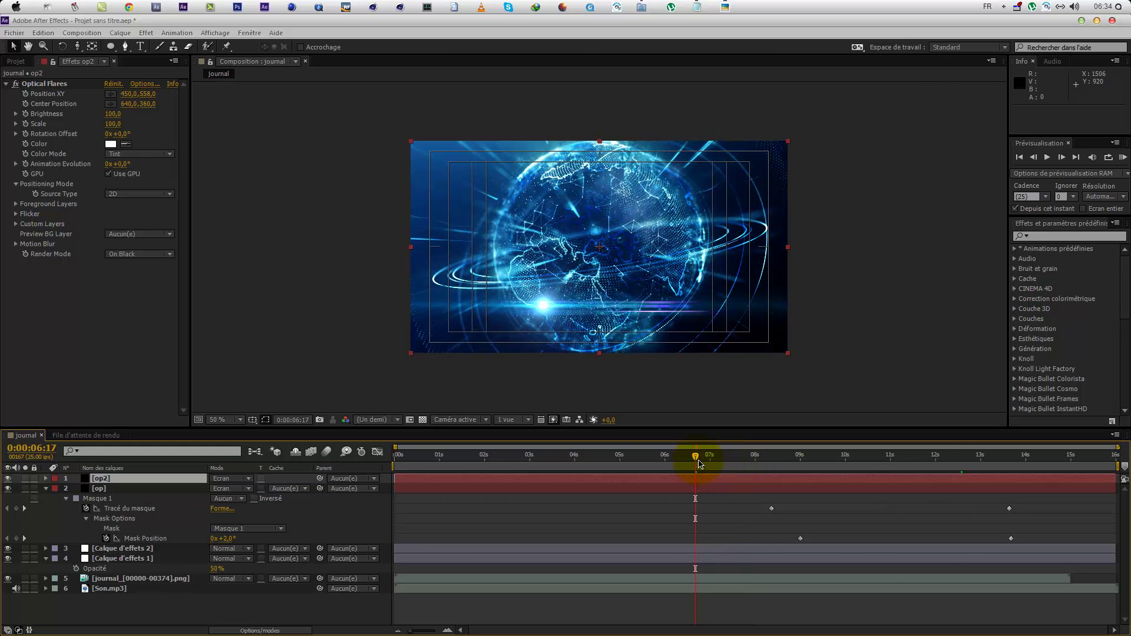
pyautogui.click(112, 96)
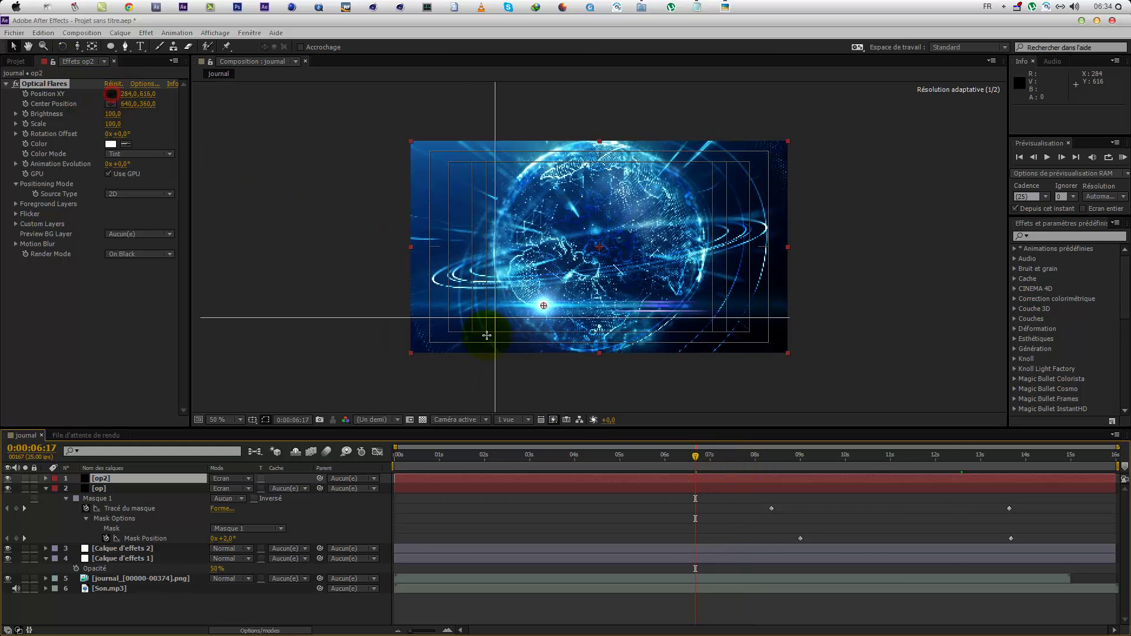
pyautogui.click(508, 302)
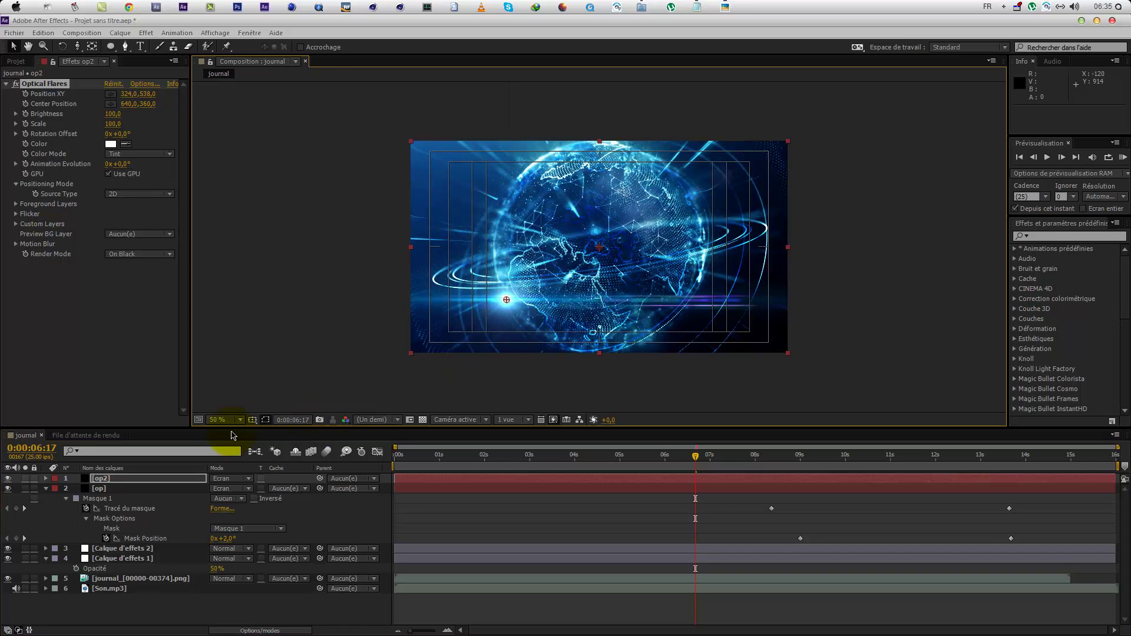
pyautogui.click(26, 95)
pyautogui.moveTo(695, 464); pyautogui.dragTo(667, 464)
pyautogui.click(504, 313)
pyautogui.moveTo(504, 301); pyautogui.dragTo(497, 274)
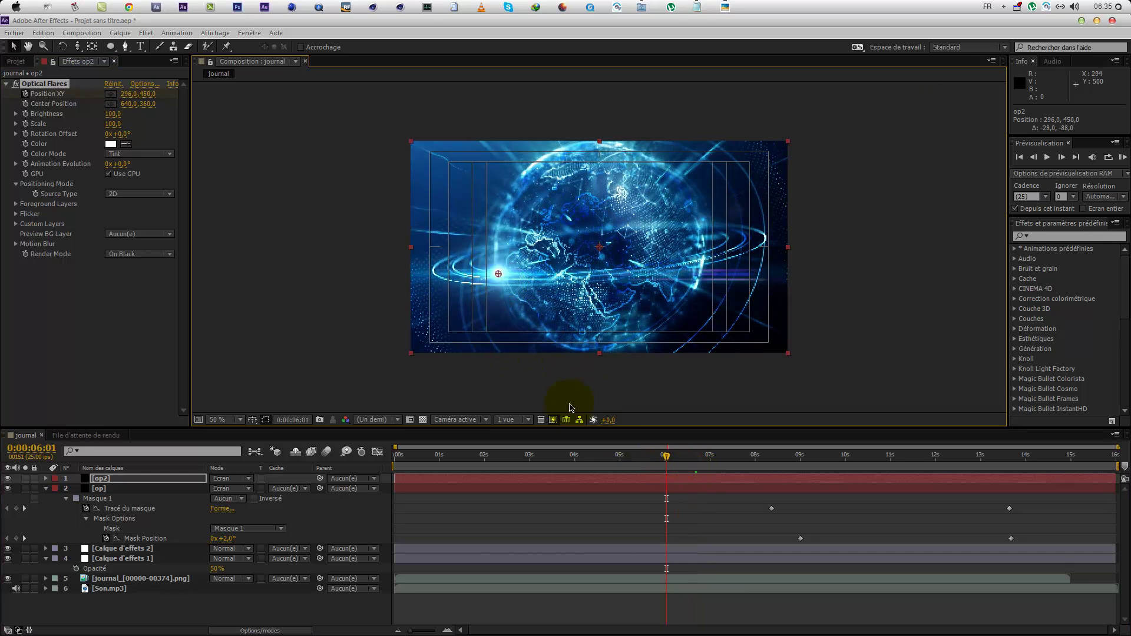
# Step: Reveal op2's animated properties and shift its first Position XY keyframe slightly earlier, with the time at 0:00:06:17
pyautogui.click(661, 481)
pyautogui.press('u')
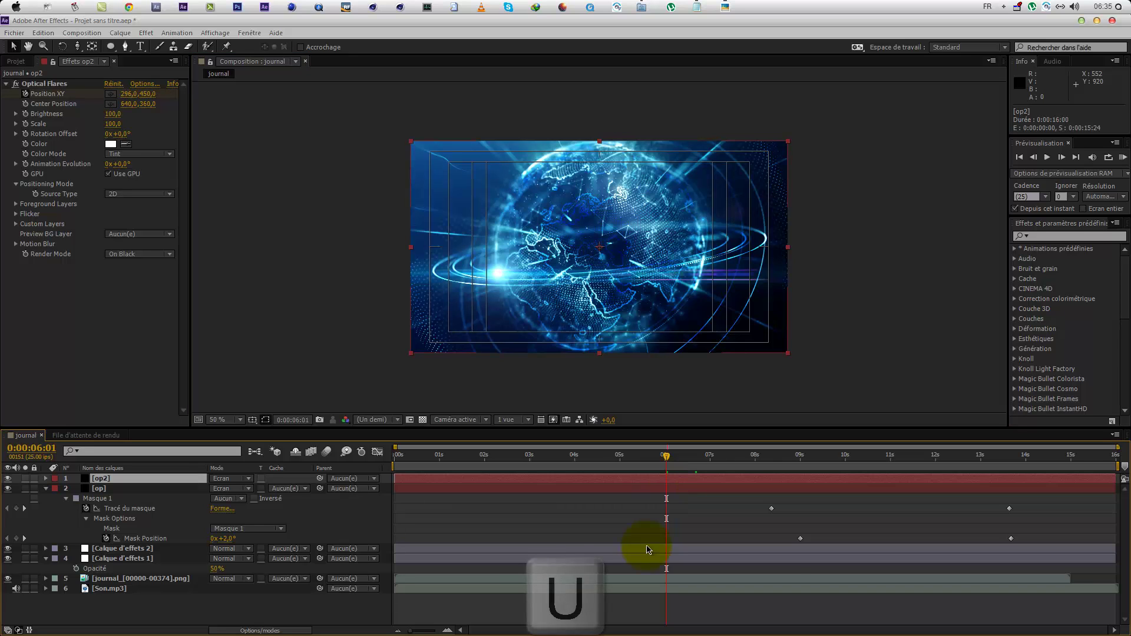
pyautogui.moveTo(447, 631); pyautogui.dragTo(620, 548)
pyautogui.moveTo(666, 498); pyautogui.dragTo(696, 474)
pyautogui.click(399, 631)
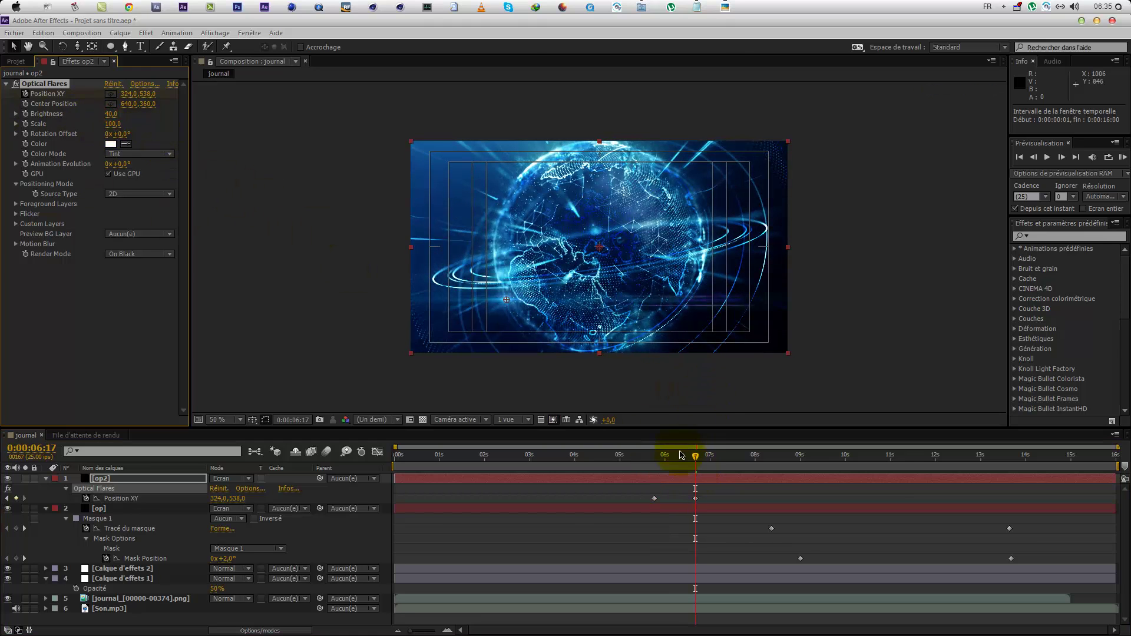
# Step: Set the Brightness of op2's flare to 100
pyautogui.click(681, 456)
pyautogui.click(110, 114)
pyautogui.press('KP_0')
# Step: Check the flare's movement around 0:00:06:02 and move its first Position XY keyframe to 0:00:05:16
pyautogui.click(655, 466)
pyautogui.moveTo(646, 465)
pyautogui.mouseDown()
pyautogui.moveTo(701, 469)
pyautogui.moveTo(667, 468)
pyautogui.mouseUp()
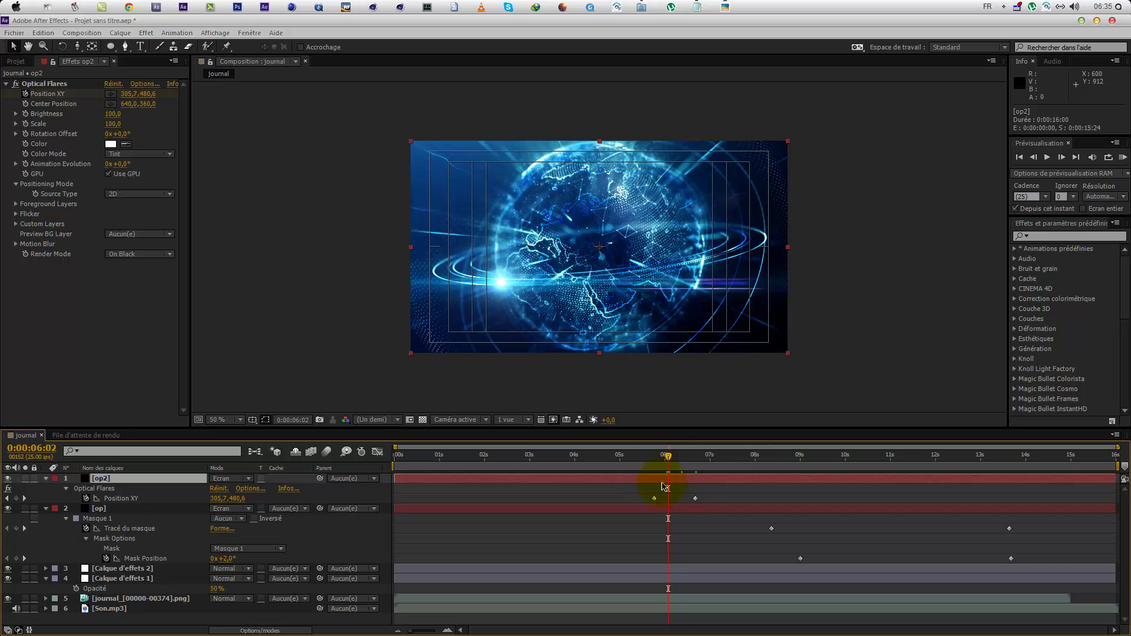
pyautogui.moveTo(656, 499)
pyautogui.mouseDown()
pyautogui.moveTo(636, 499)
pyautogui.moveTo(650, 498)
pyautogui.mouseUp()
pyautogui.moveTo(655, 454)
pyautogui.mouseDown()
pyautogui.moveTo(618, 460)
pyautogui.moveTo(657, 467)
pyautogui.mouseUp()
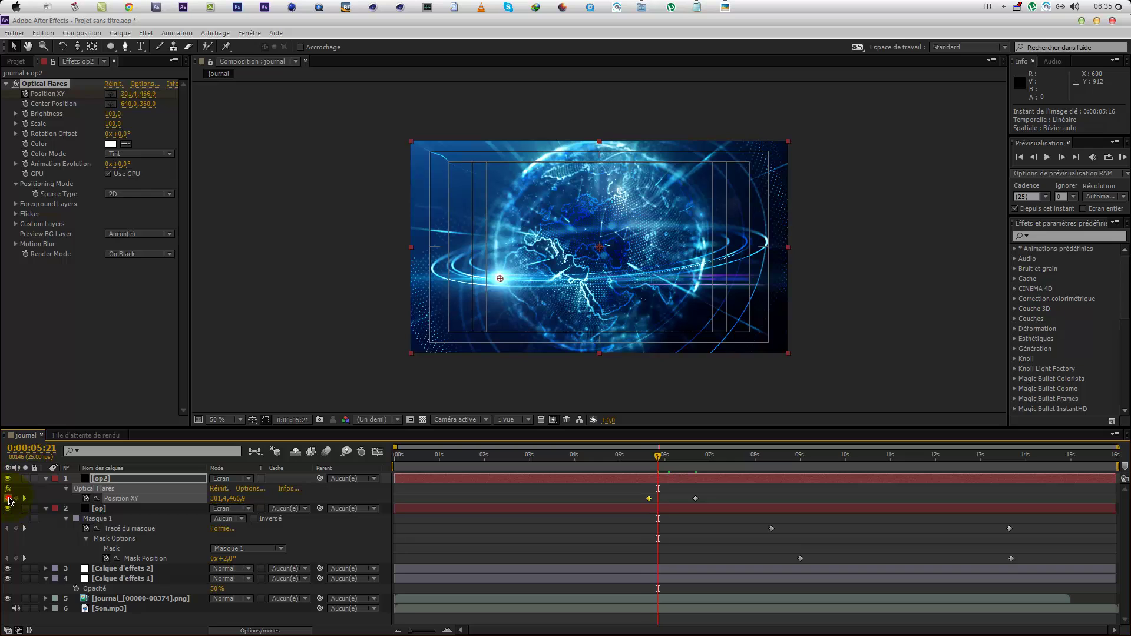
# Step: Keyframe op2's Brightness at 0 at 0:00:05:16 and at 0:00:06:17, and reveal the layer's animated properties
pyautogui.click(7, 499)
pyautogui.moveTo(112, 119); pyautogui.dragTo(28, 116)
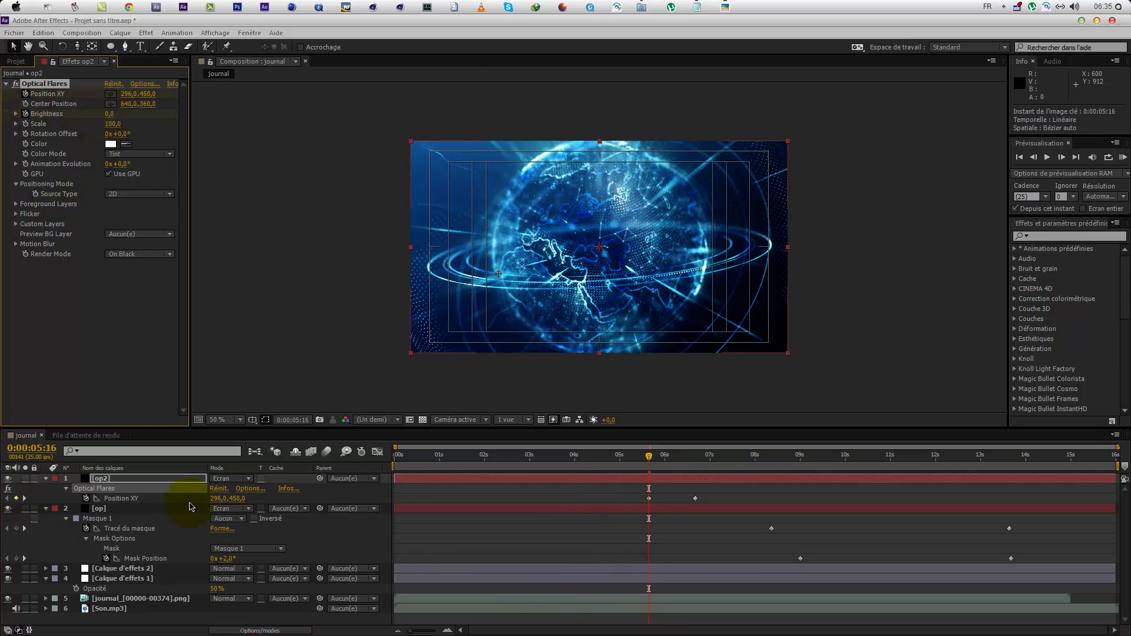
pyautogui.click(25, 498)
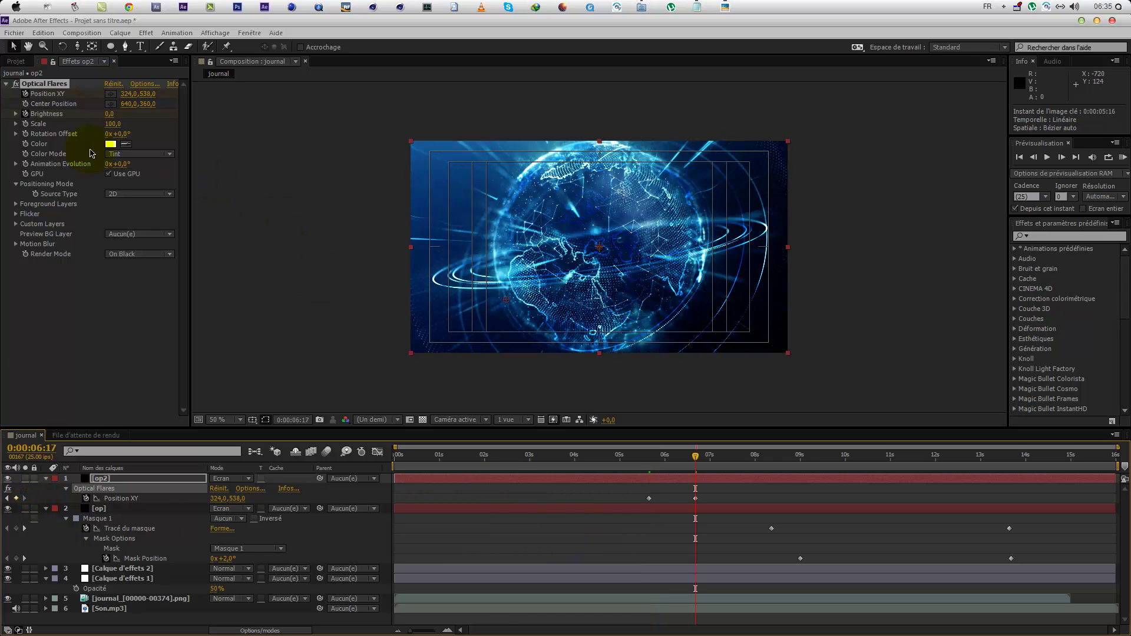
pyautogui.rightClick(53, 115)
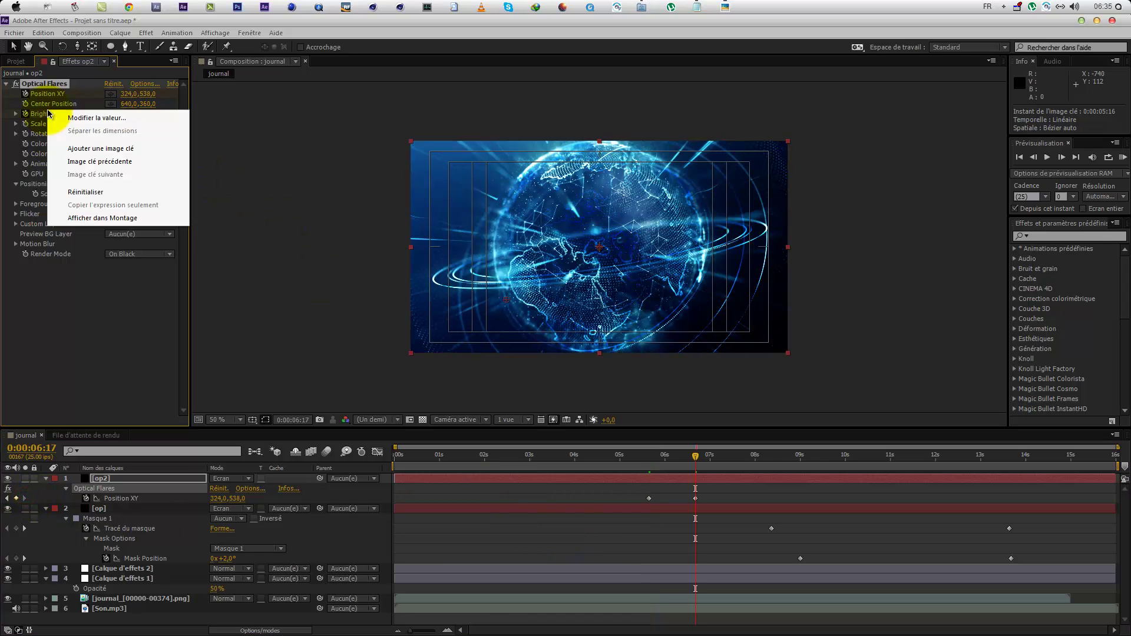
pyautogui.click(82, 150)
pyautogui.click(679, 474)
pyautogui.press('u')
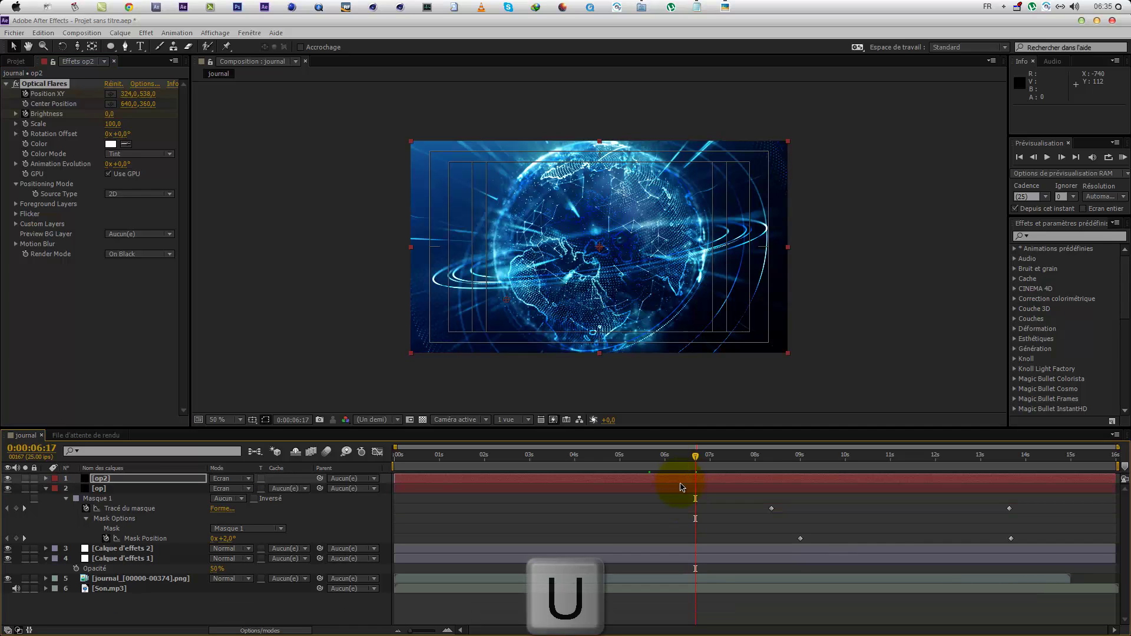
# Step: Keyframe op2's Brightness at 100 at 0:00:06:10
pyautogui.moveTo(698, 469); pyautogui.dragTo(683, 456)
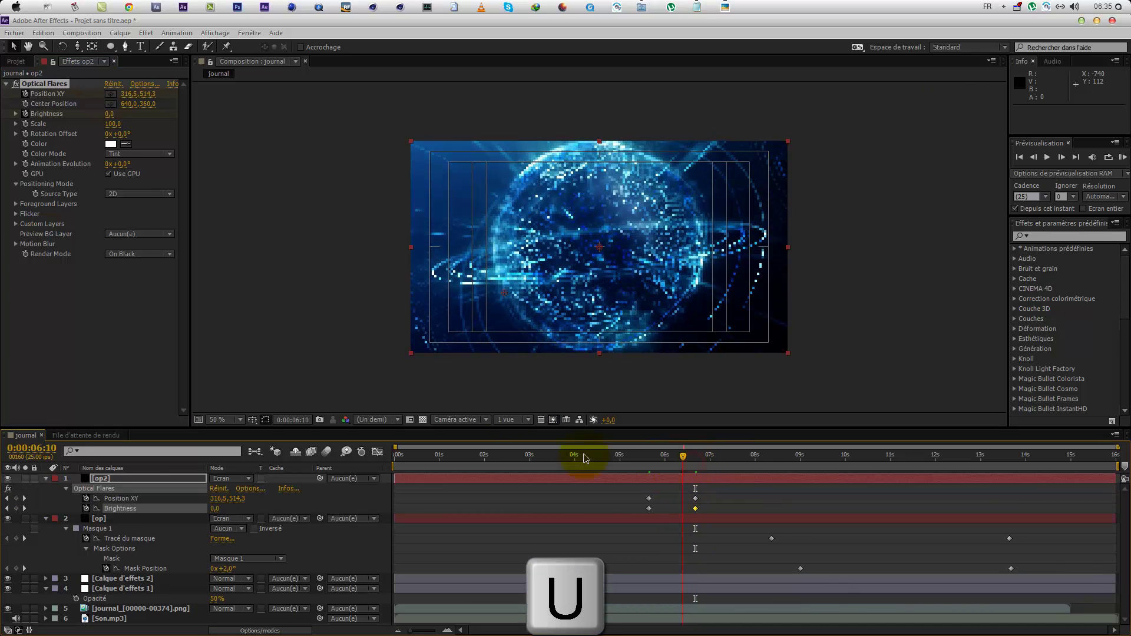
pyautogui.click(107, 113)
pyautogui.write('100')
pyautogui.click(133, 274)
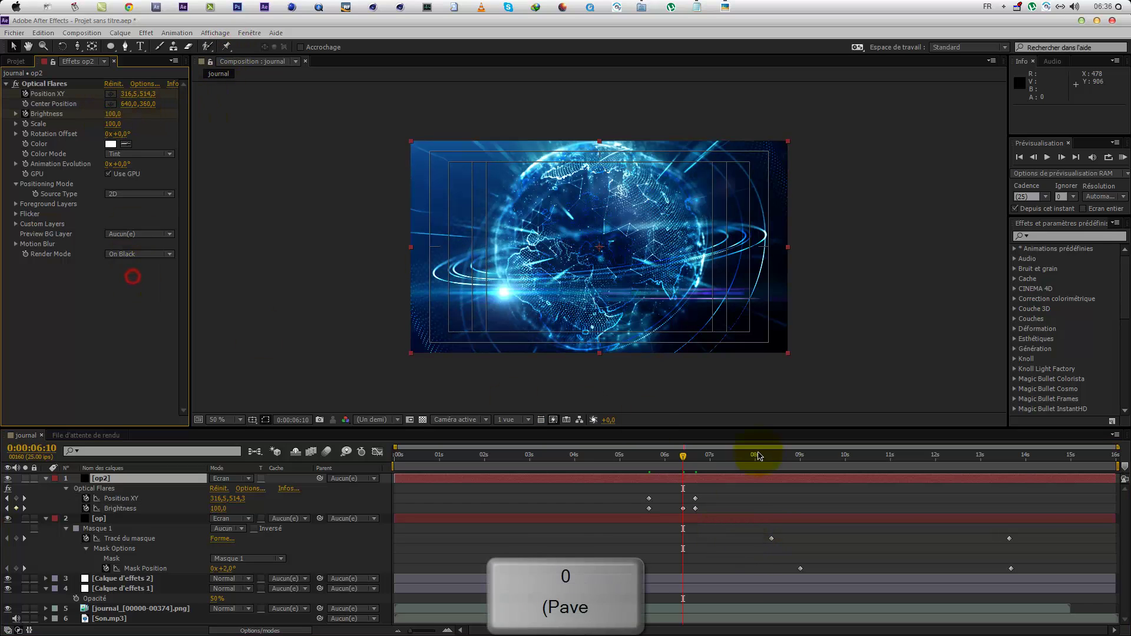
# Step: Move op2's middle Brightness keyframe to 0:00:06:00 and add another Brightness keyframe of 100 at 0:00:06:10
pyautogui.moveTo(665, 465); pyautogui.dragTo(671, 508)
pyautogui.moveTo(644, 461); pyautogui.dragTo(687, 468)
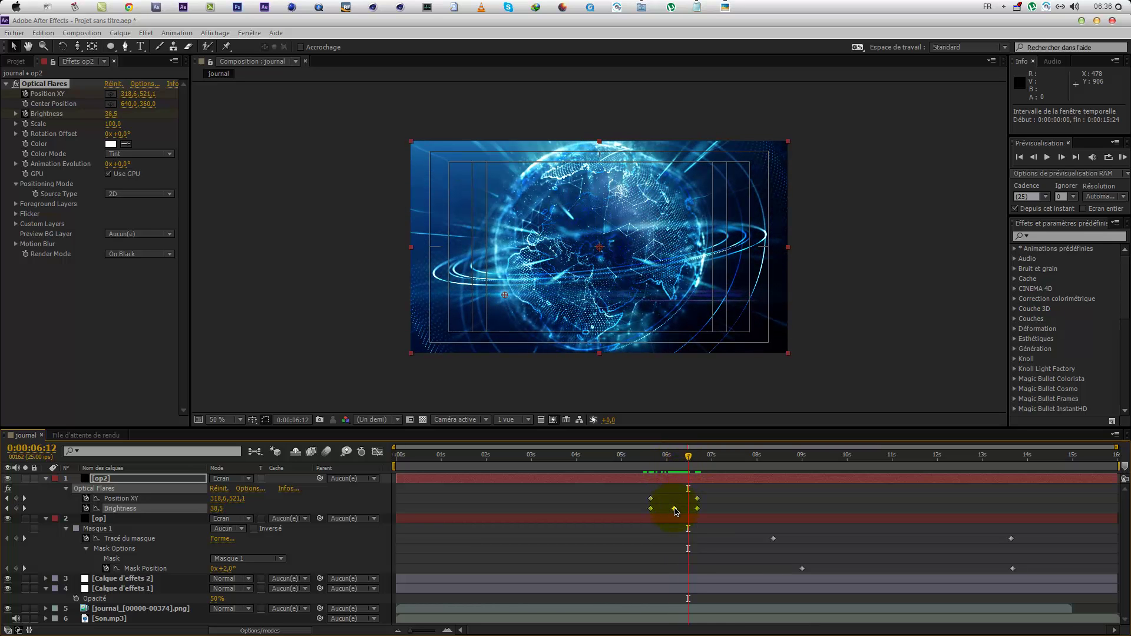
pyautogui.moveTo(686, 468); pyautogui.dragTo(686, 467)
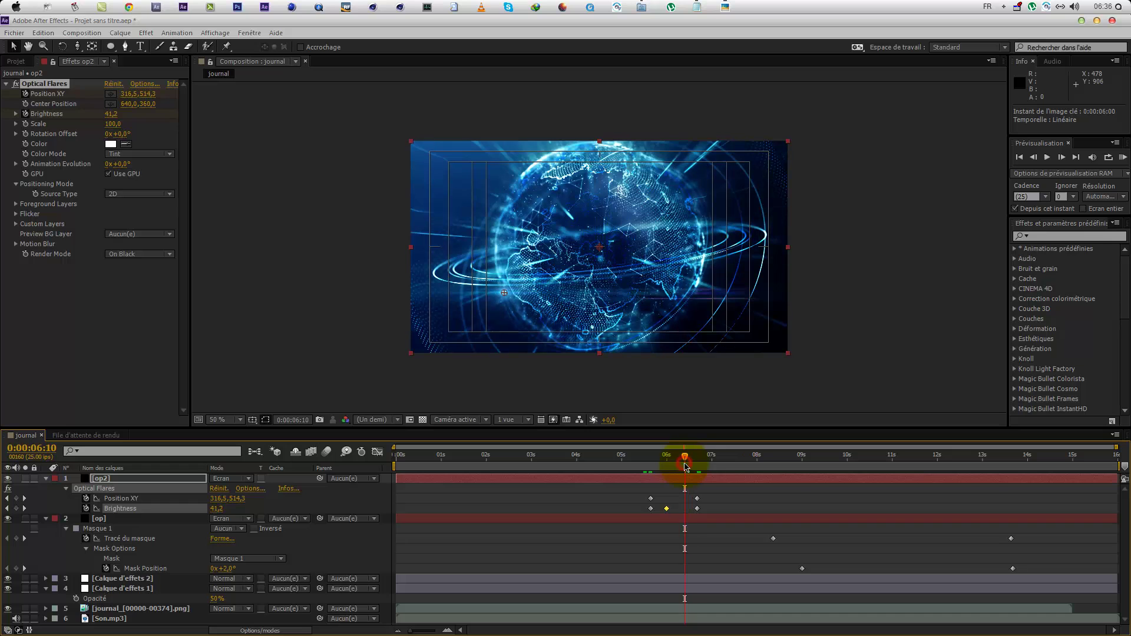
pyautogui.write('100')
pyautogui.click(287, 510)
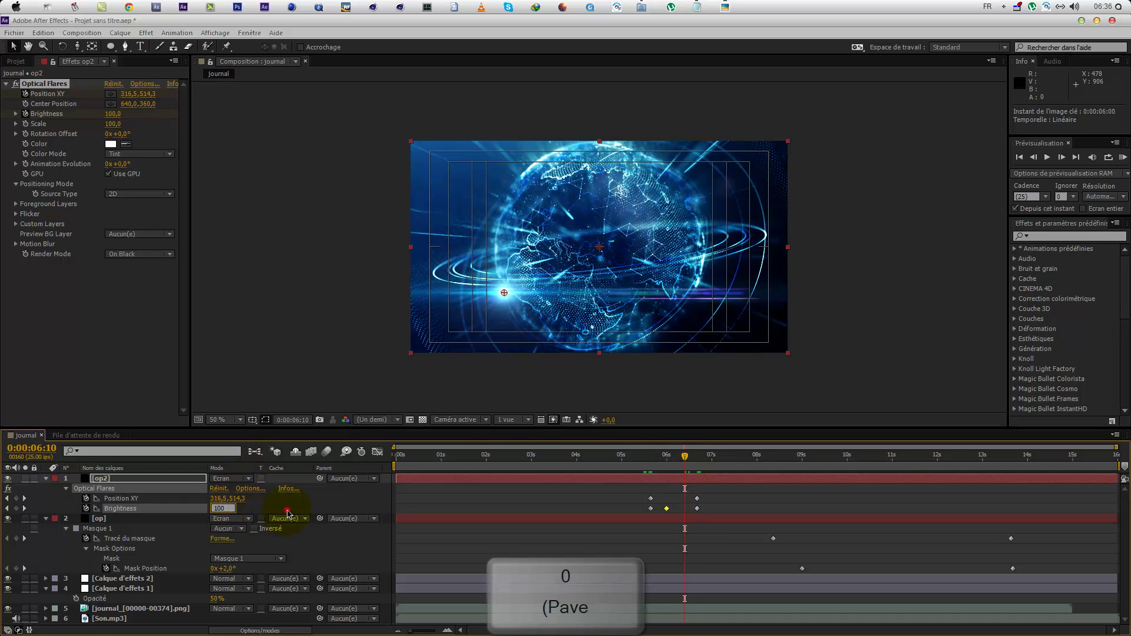
# Step: Shift op2's two full-brightness keyframes slightly earlier, the second to 0:00:06:08, and preview the flare's fade
pyautogui.moveTo(658, 470); pyautogui.dragTo(675, 472)
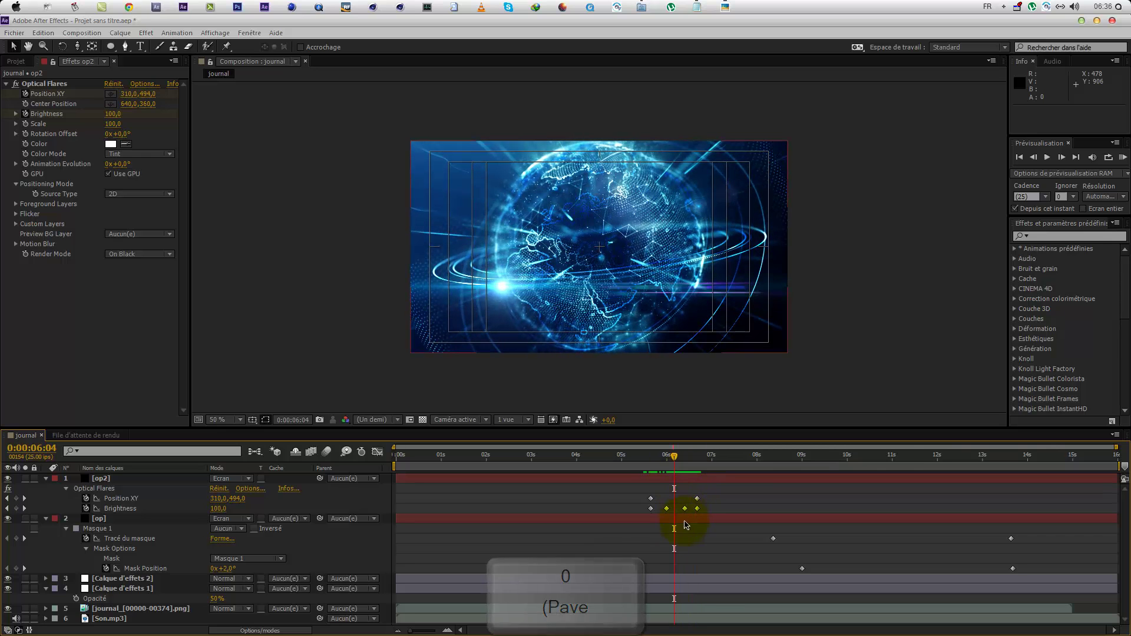
pyautogui.click(666, 508)
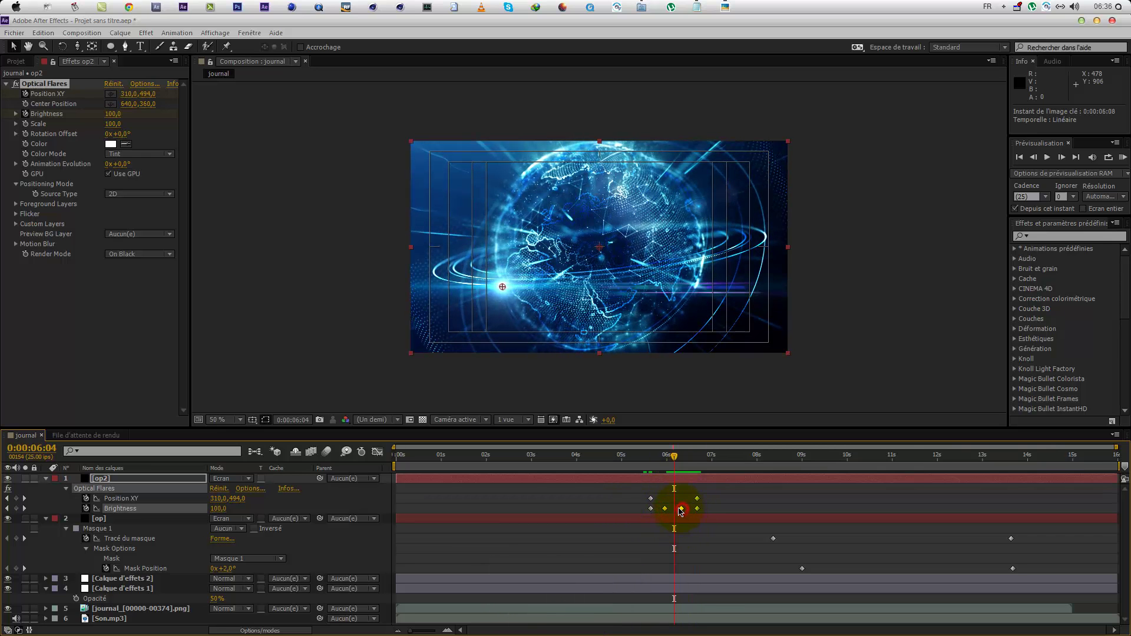
pyautogui.moveTo(655, 471); pyautogui.dragTo(697, 503)
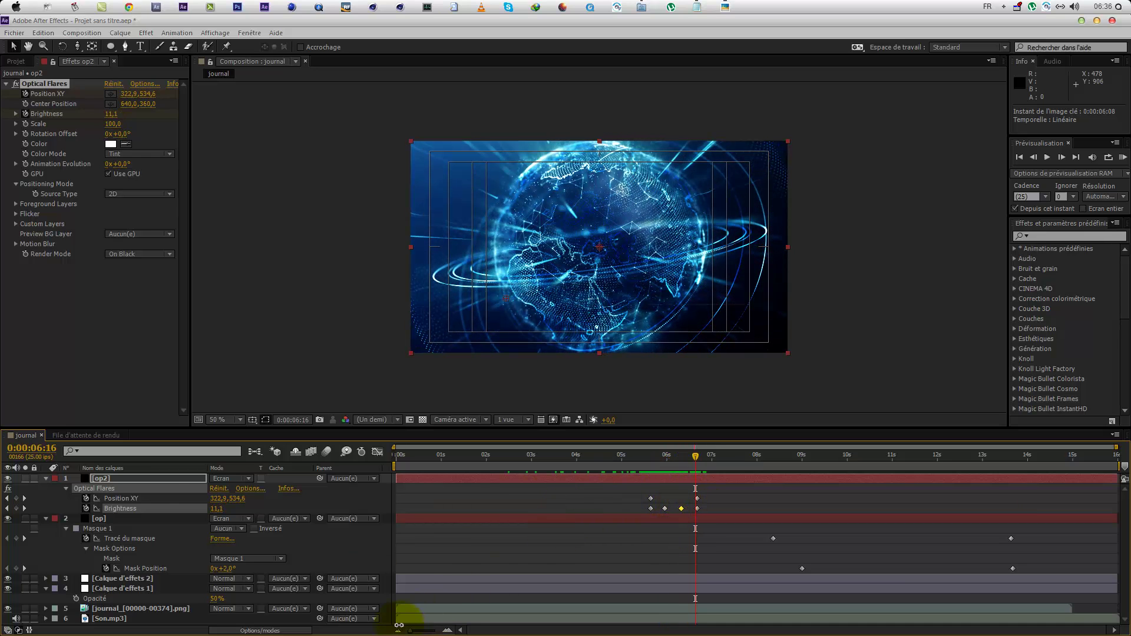
# Step: Move op2's first Position XY and Brightness keyframes to 0:00:04:21 with the second Brightness keyframe, and reposition the flare at 370, 594 at 0:00:06:17
pyautogui.click(7, 498)
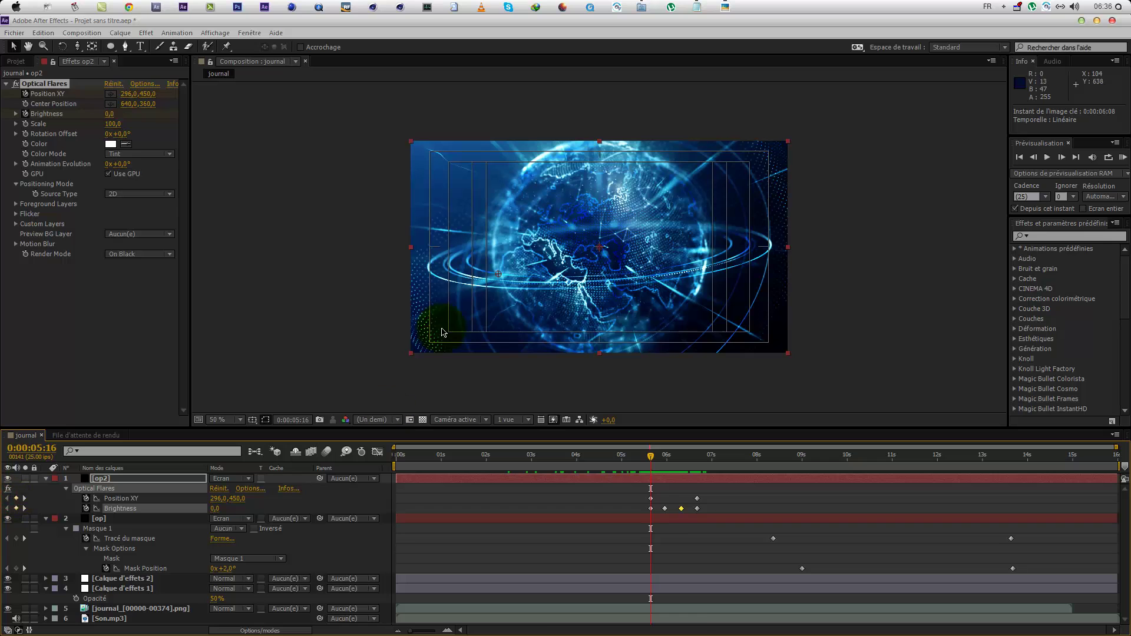
pyautogui.hotkey('ctrl', 'z')
pyautogui.moveTo(659, 472); pyautogui.dragTo(696, 469)
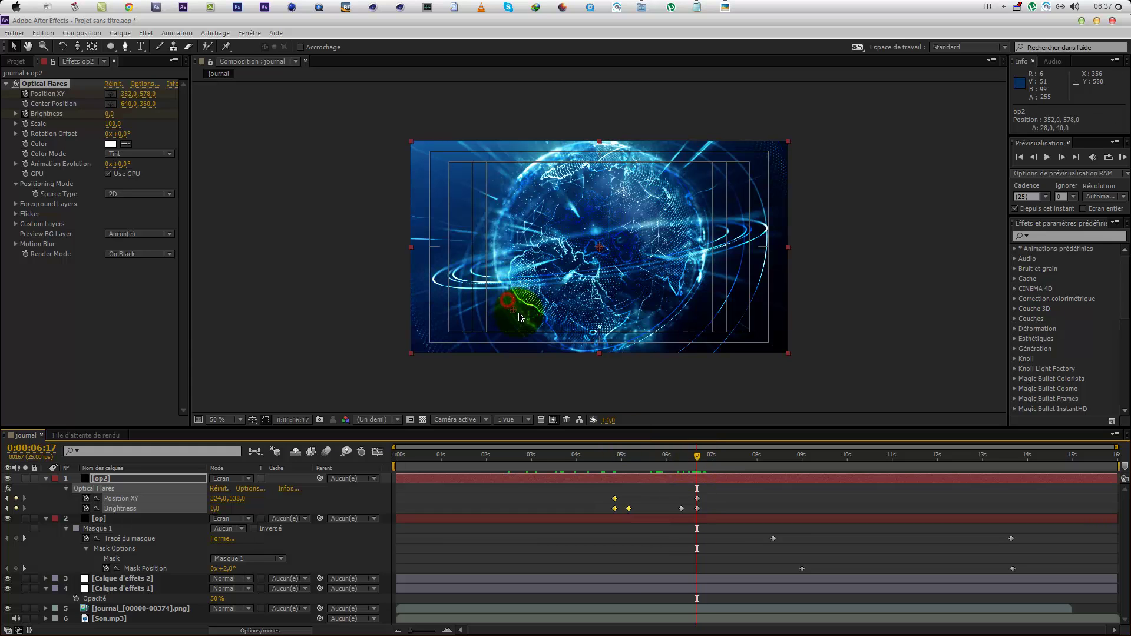
# Step: Reposition op2's flare farther out on the ring at 0:00:04:21 and add a corrective Position XY keyframe at about 0:00:05:17
pyautogui.moveTo(618, 467); pyautogui.dragTo(615, 462)
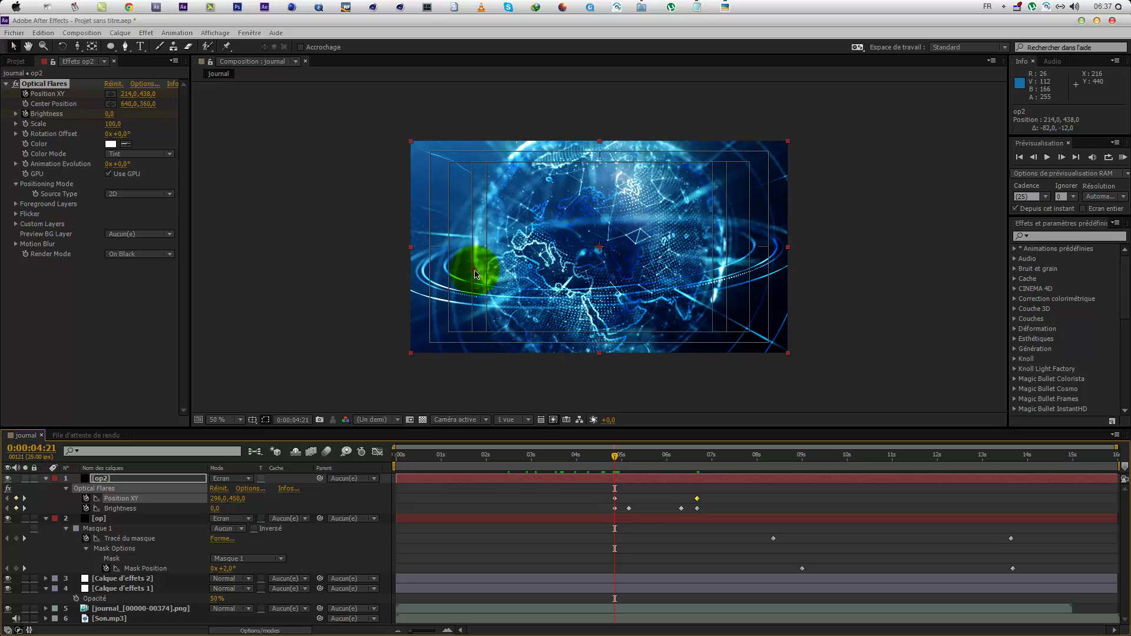
pyautogui.moveTo(631, 467); pyautogui.dragTo(652, 457)
pyautogui.moveTo(493, 292); pyautogui.dragTo(498, 290)
pyautogui.moveTo(652, 456); pyautogui.dragTo(645, 480)
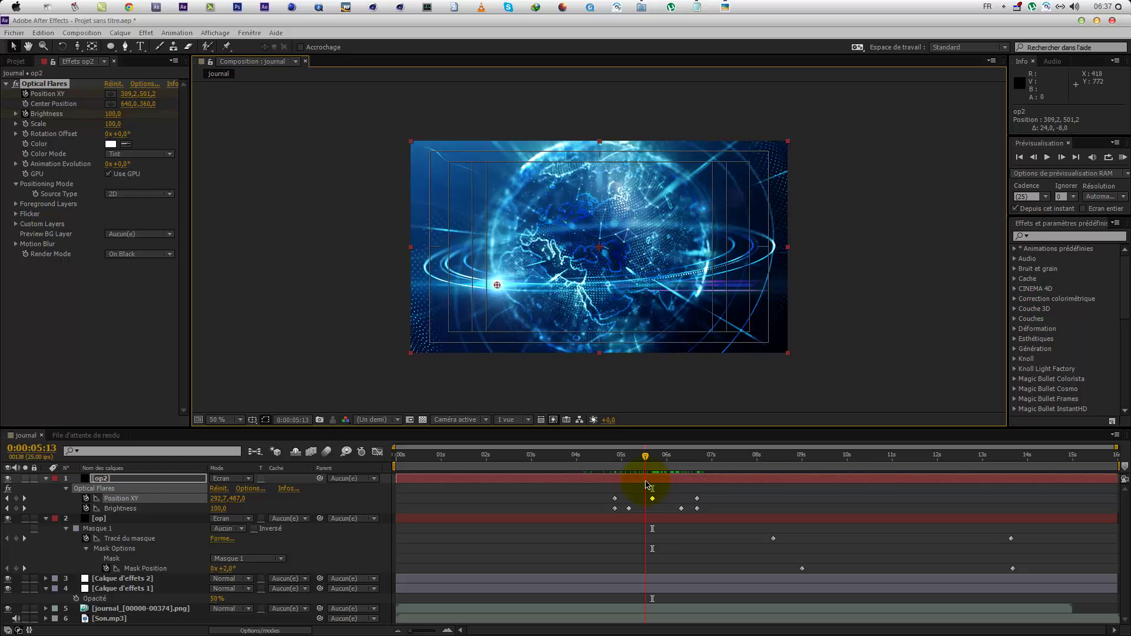
# Step: Retime op2's two middle Brightness keyframes to about 0:00:05:13 and 0:00:06:03, and preview through to the title
pyautogui.click(629, 508)
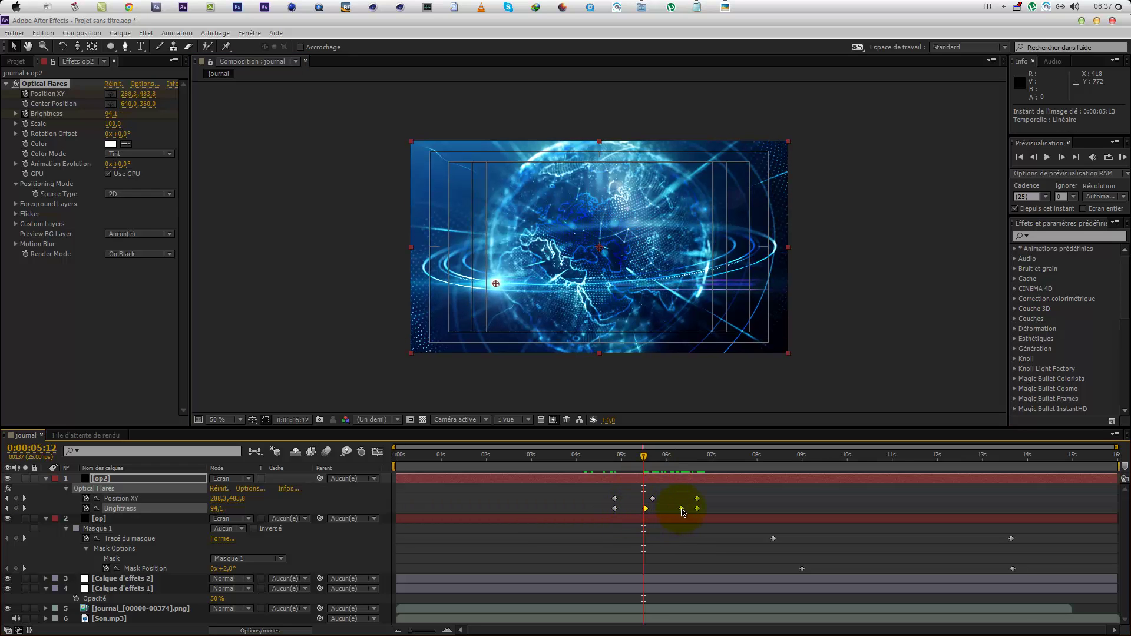
pyautogui.moveTo(638, 475); pyautogui.dragTo(851, 488)
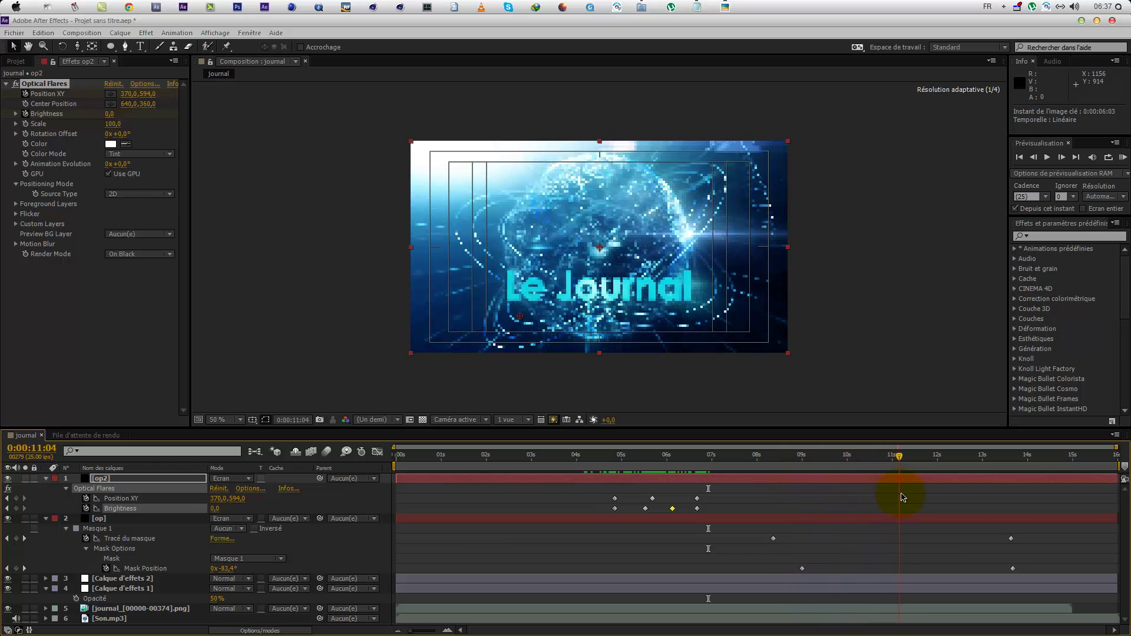
pyautogui.moveTo(908, 466); pyautogui.dragTo(851, 464)
pyautogui.click(909, 461)
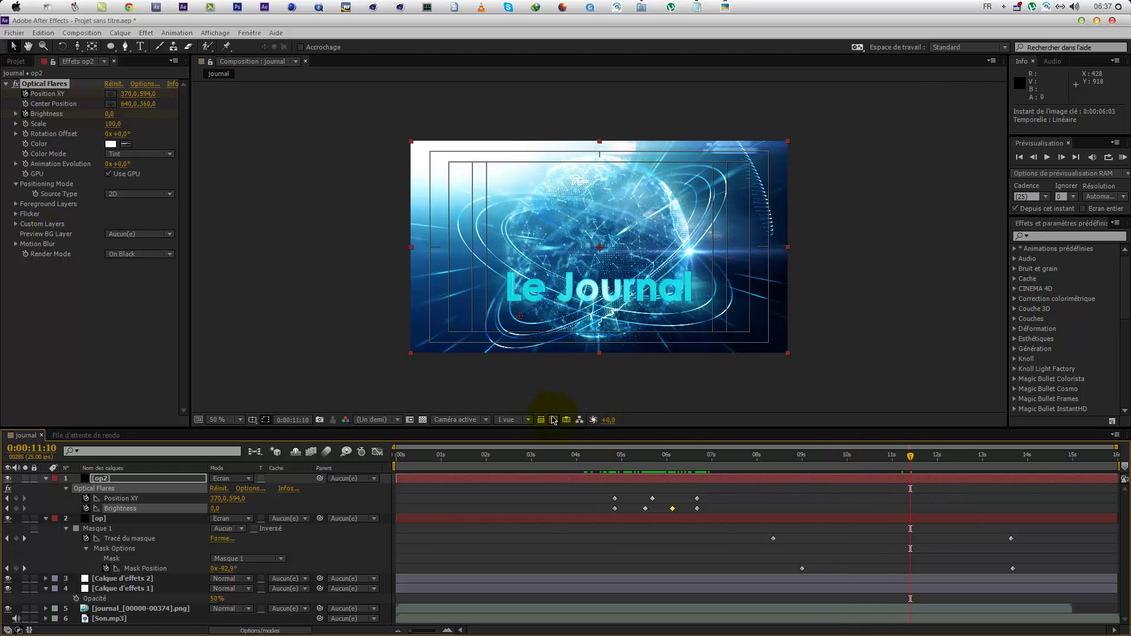
# Step: Set the fast preview mode to Désactivé(e) (qualité finale) and preview the composition to its end
pyautogui.click(553, 420)
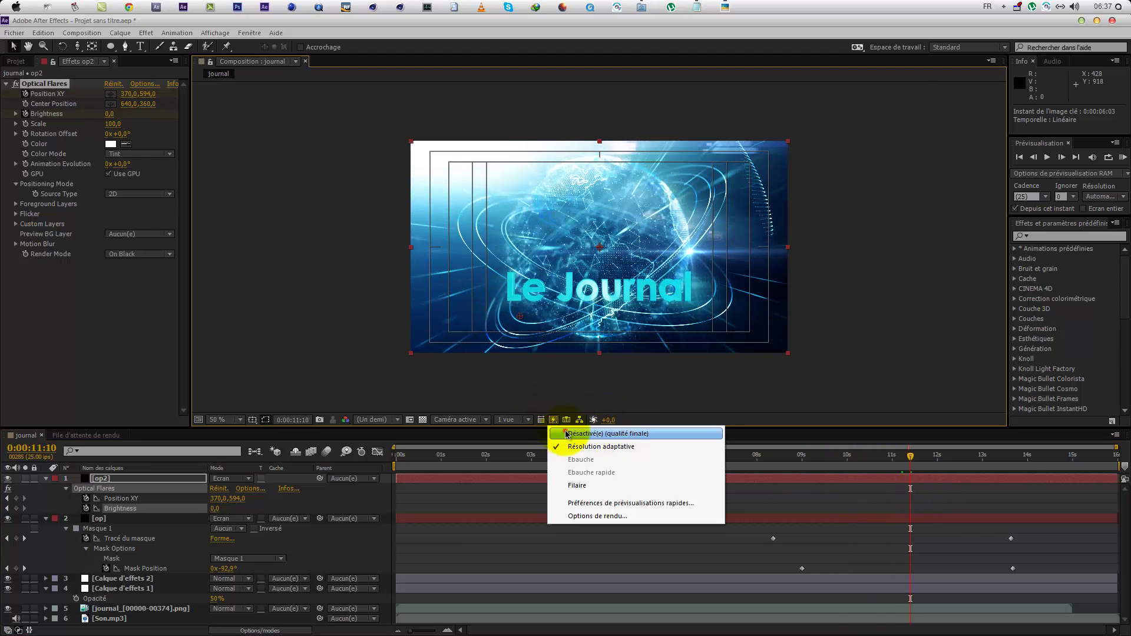
pyautogui.click(562, 433)
pyautogui.click(875, 463)
pyautogui.moveTo(839, 469); pyautogui.dragTo(1091, 471)
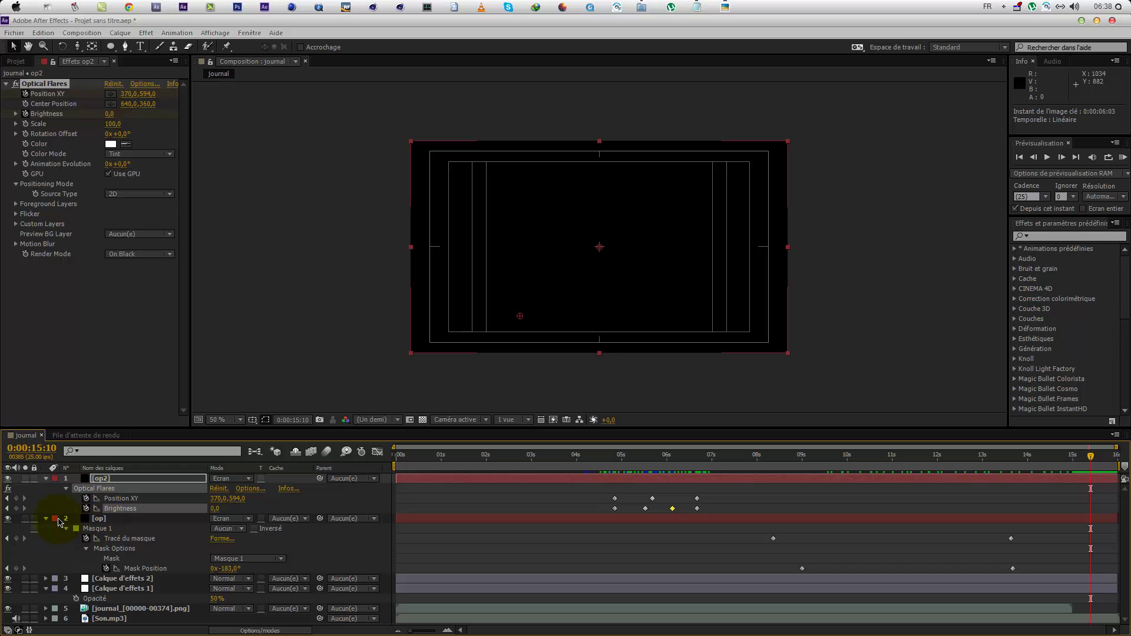
# Step: Collapse op's properties, place op2 and op below both effect layers and above the journal image sequence, and preview the composition
pyautogui.click(47, 519)
pyautogui.moveTo(751, 475); pyautogui.dragTo(758, 468)
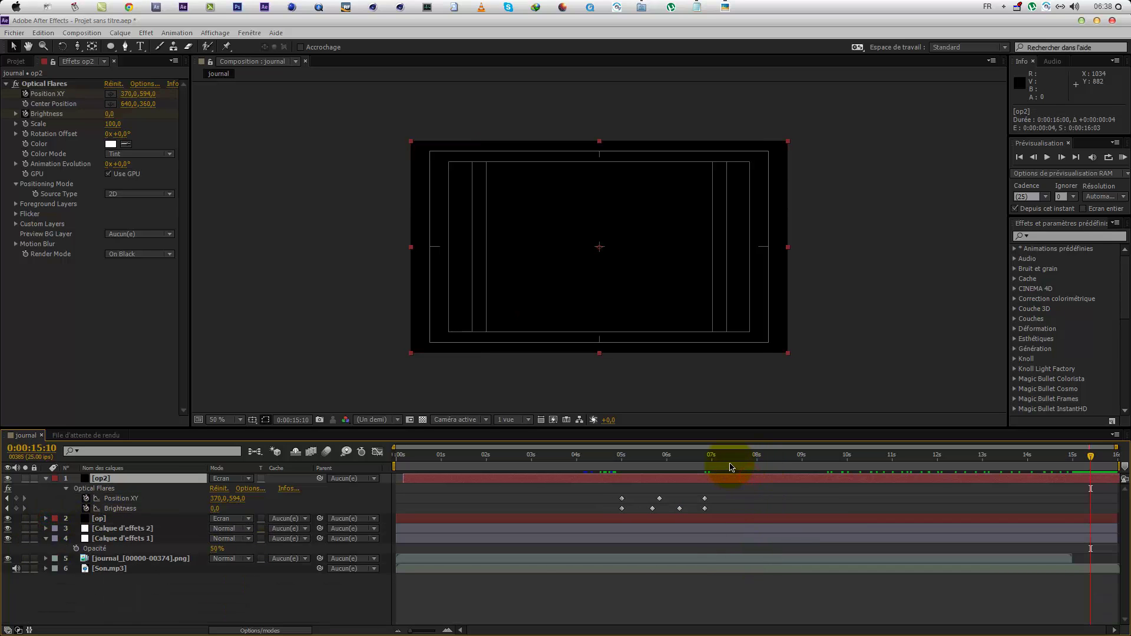
pyautogui.hotkey('ctrl', 'z')
pyautogui.click(677, 465)
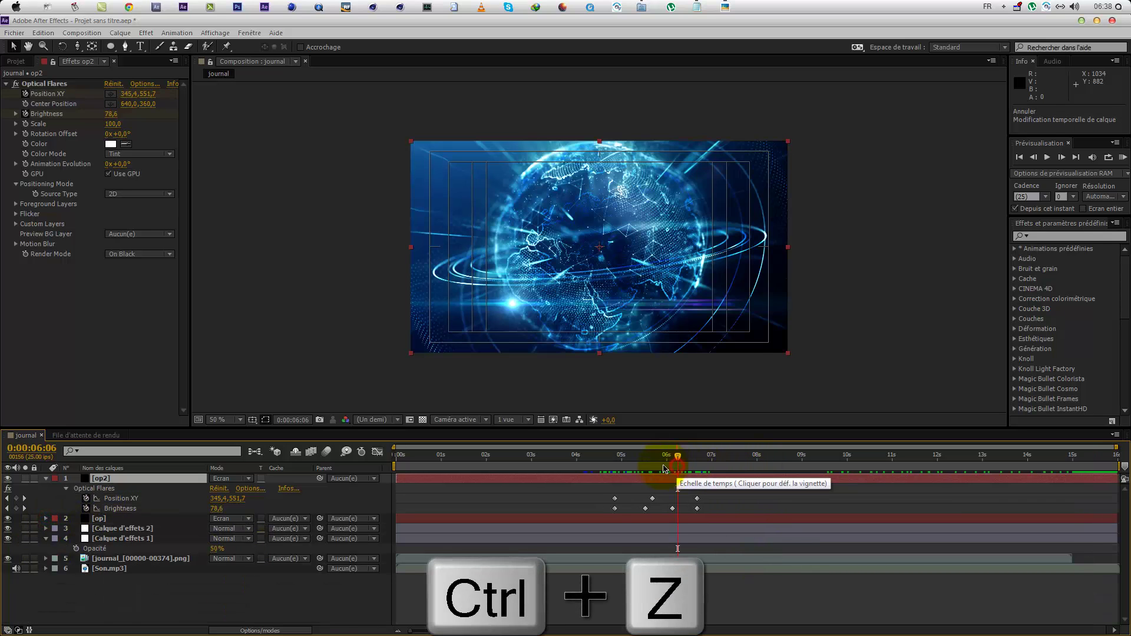
pyautogui.keyDown('ctrl'); pyautogui.click(121, 522); pyautogui.keyUp('ctrl')
pyautogui.moveTo(120, 520); pyautogui.dragTo(121, 553)
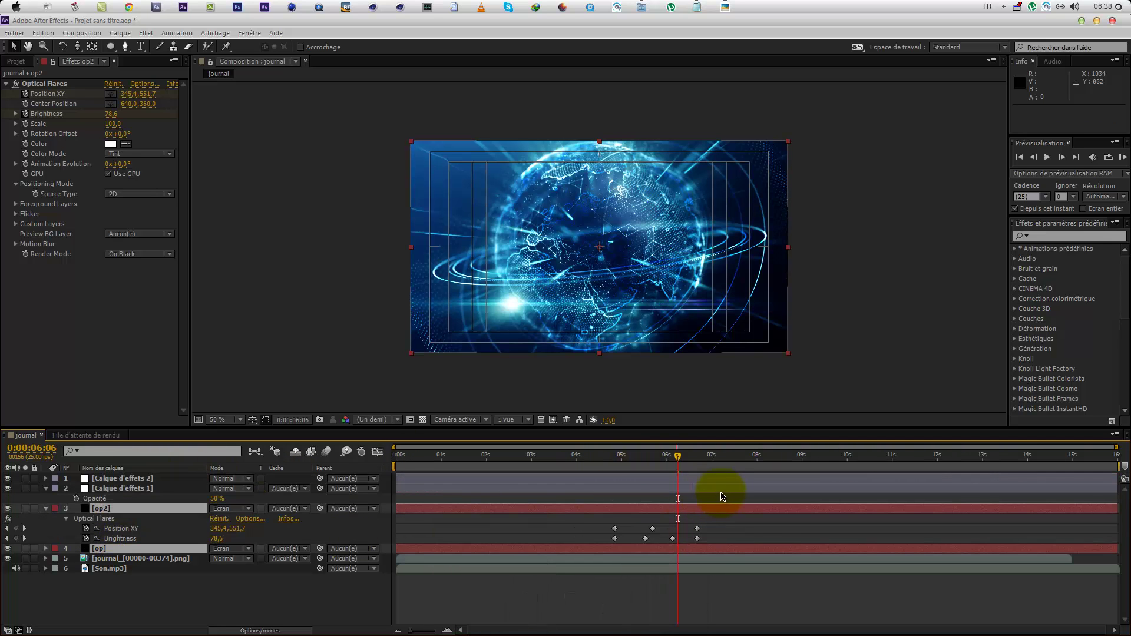
pyautogui.moveTo(685, 465); pyautogui.dragTo(1128, 509)
pyautogui.moveTo(1054, 494); pyautogui.dragTo(884, 480)
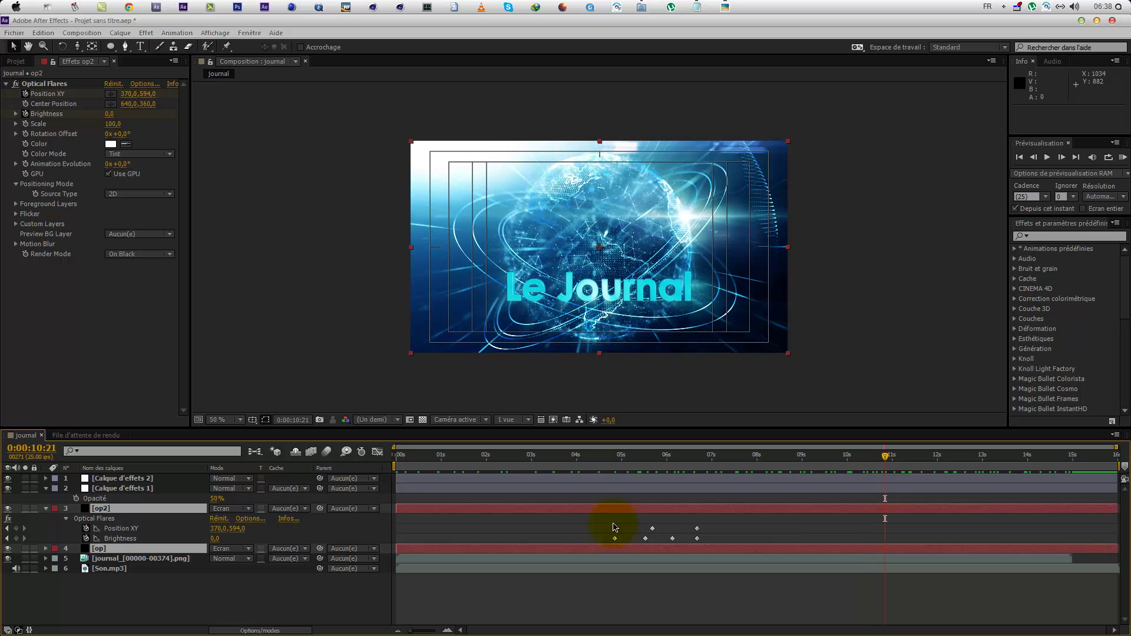
# Step: Create a new effect layer on top, apply Courbes to it, and pull the middle of the RVB curve down to darken the image
pyautogui.rightClick(154, 601)
pyautogui.moveTo(227, 472)
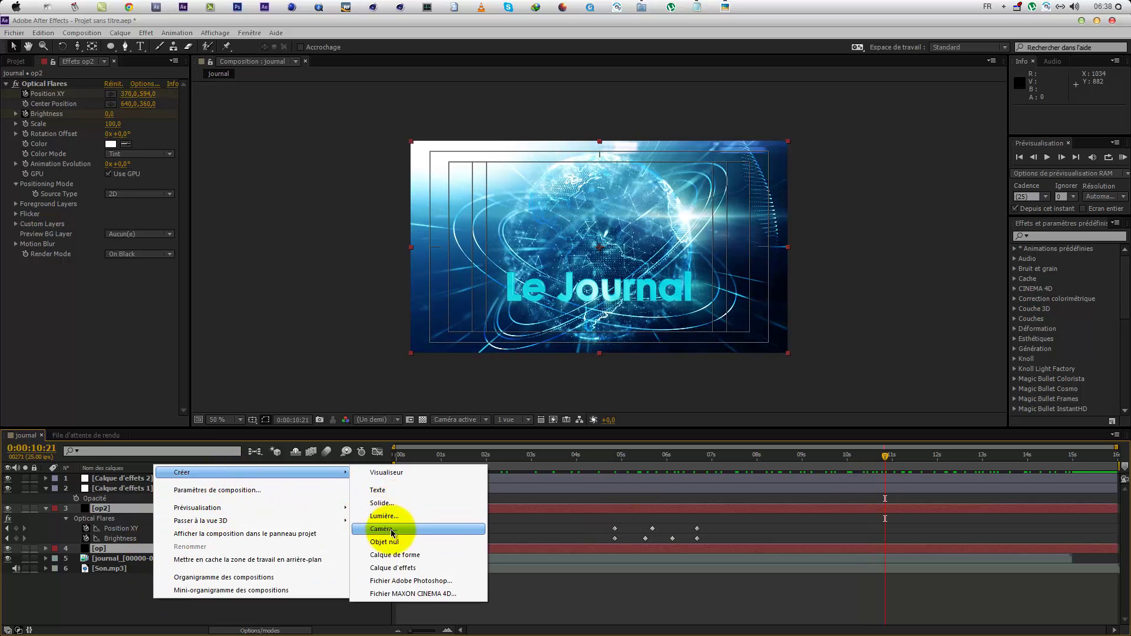
pyautogui.click(394, 567)
pyautogui.rightClick(32, 244)
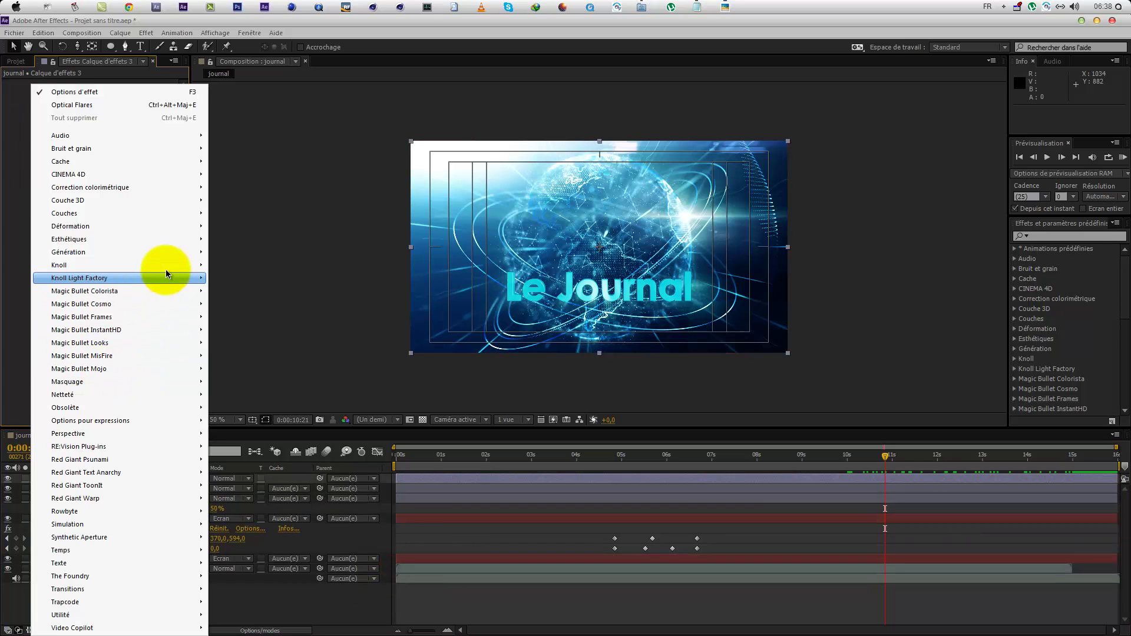
pyautogui.click(184, 186)
pyautogui.click(269, 356)
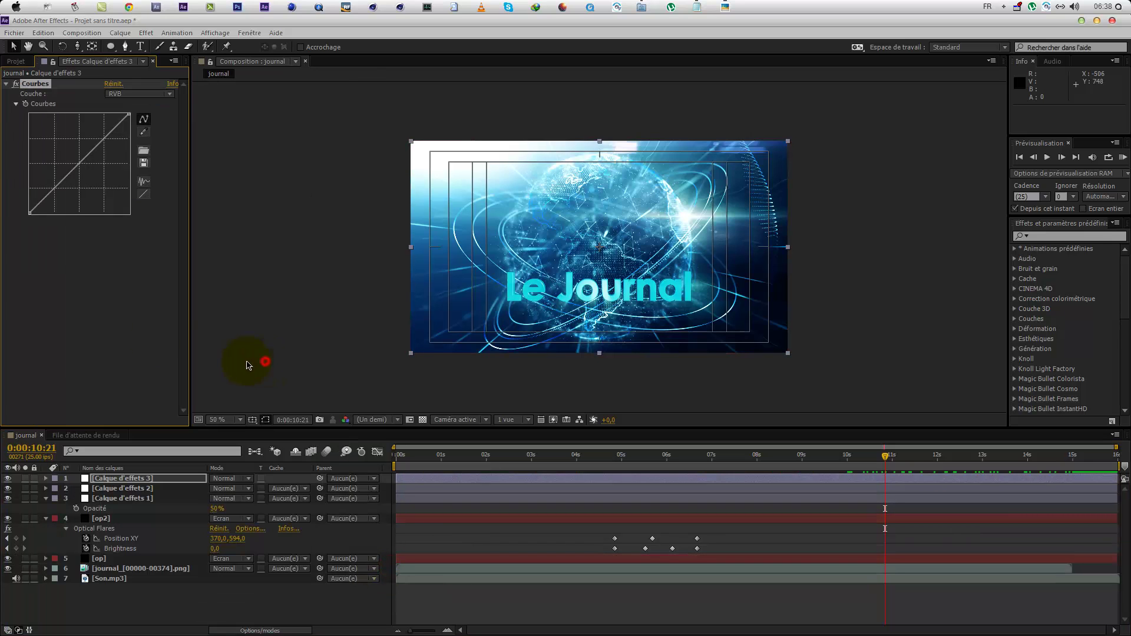
pyautogui.moveTo(79, 171); pyautogui.dragTo(85, 187)
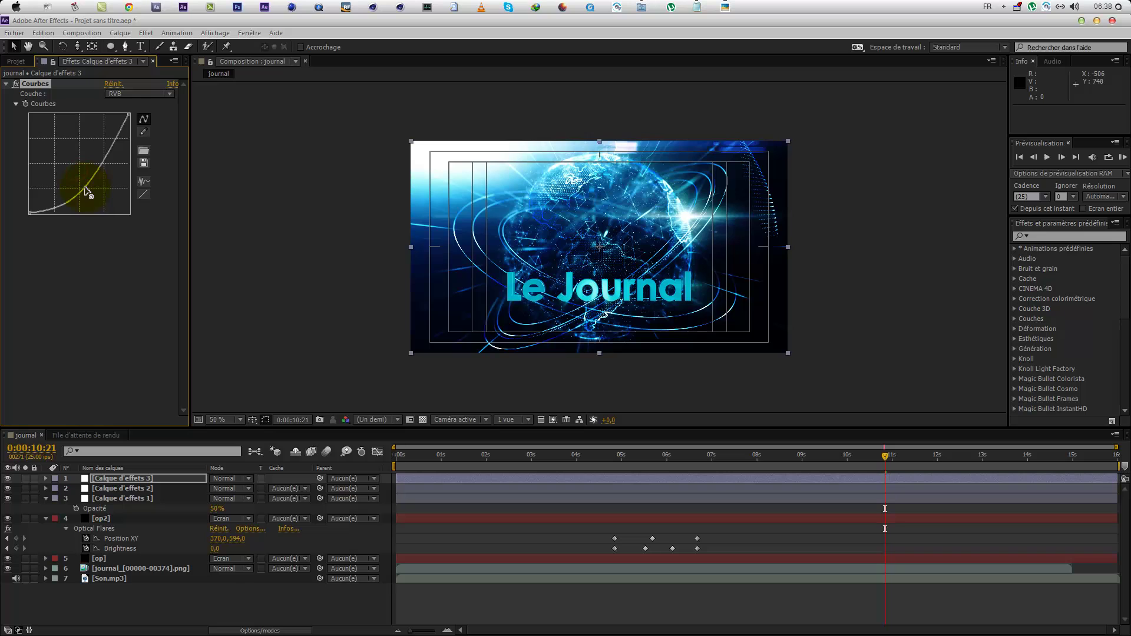
# Step: Add a full-frame elliptical mask to Calque d'effets 3 and set its mode to Soustraction
pyautogui.doubleClick(110, 46)
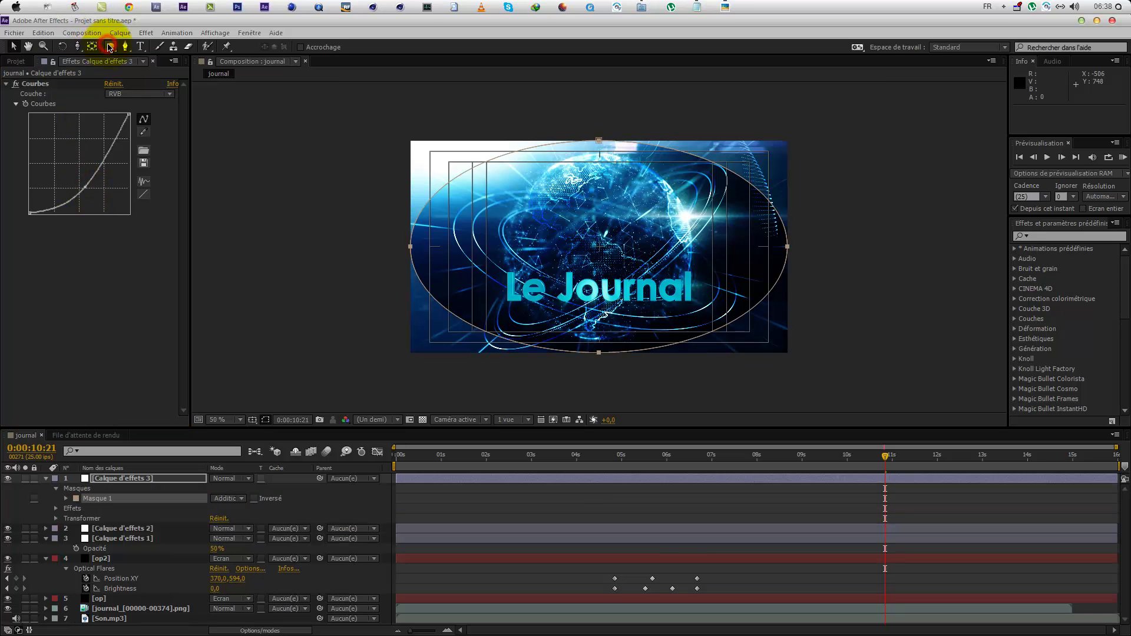
pyautogui.click(234, 498)
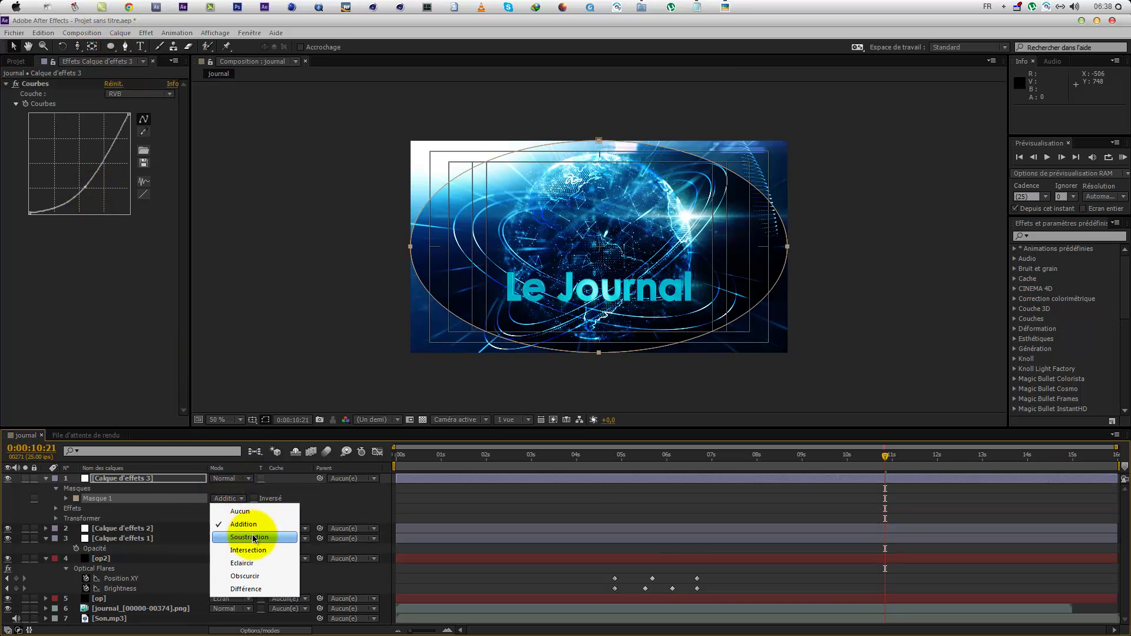
pyautogui.click(253, 538)
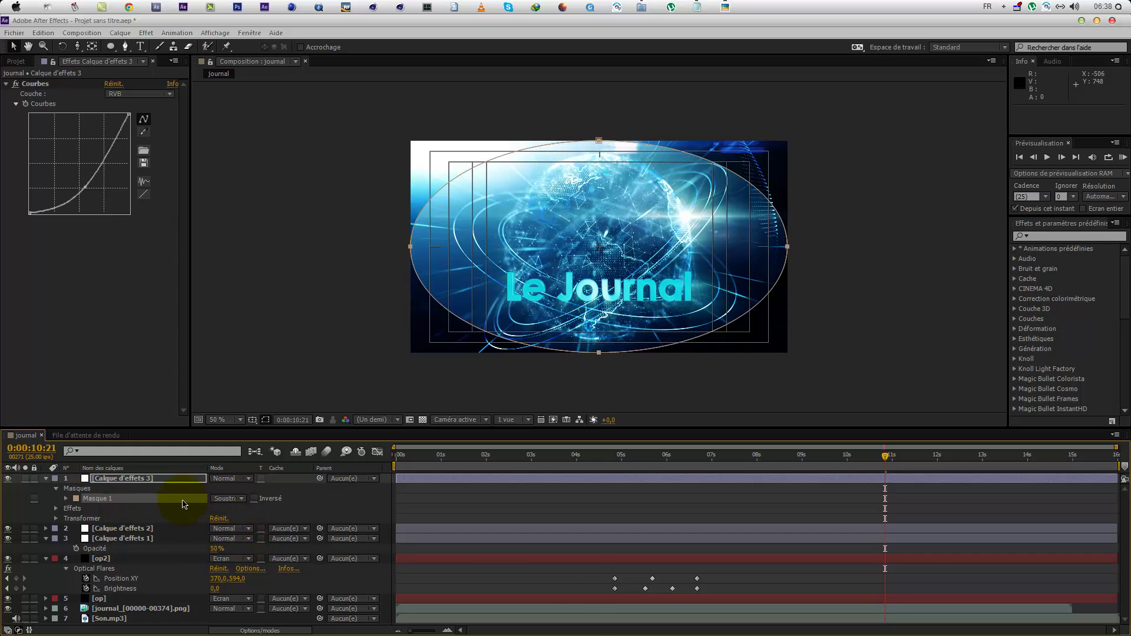
# Step: Set the elliptical mask's Contour progressif to 330 pixels and check the vignette at 0:00:05:12
pyautogui.press('m')
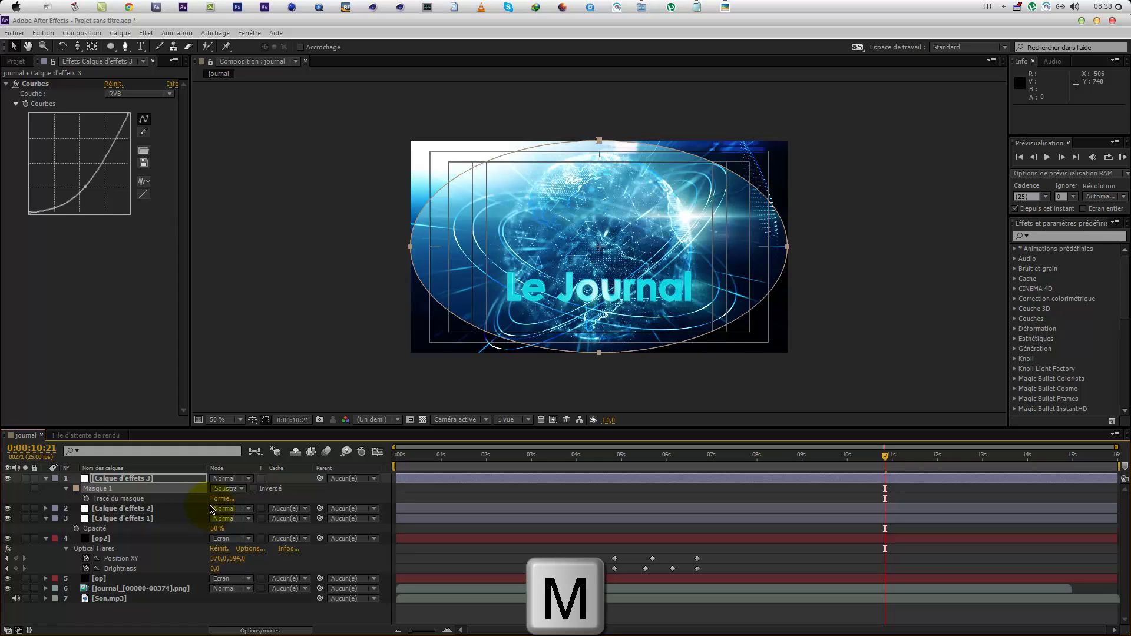
pyautogui.click(157, 508)
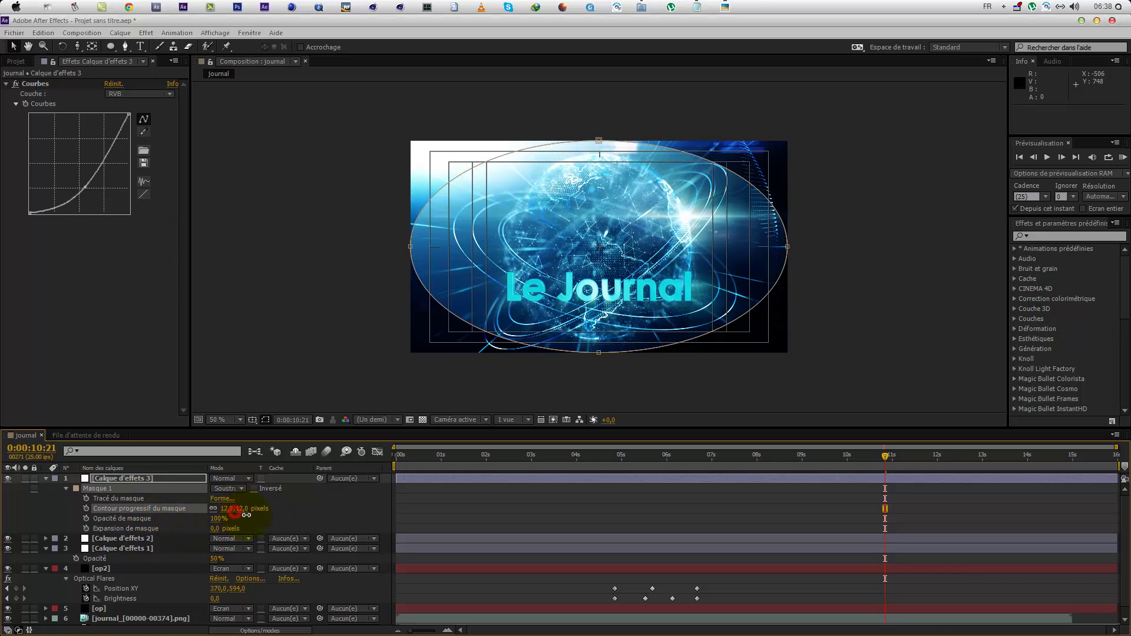
pyautogui.moveTo(366, 497); pyautogui.dragTo(394, 523)
pyautogui.click(644, 466)
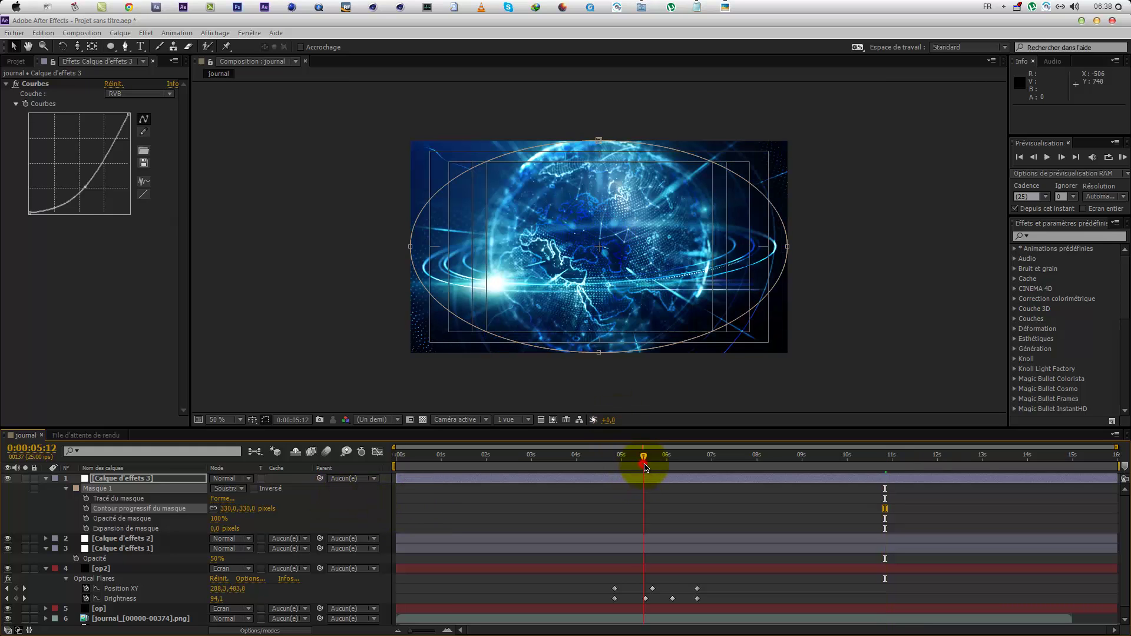
# Step: Hide the mask outline in the viewer and compare the image at 0:00:03:15 with Calque d'effets 3 hidden and shown
pyautogui.moveTo(639, 464); pyautogui.dragTo(558, 459)
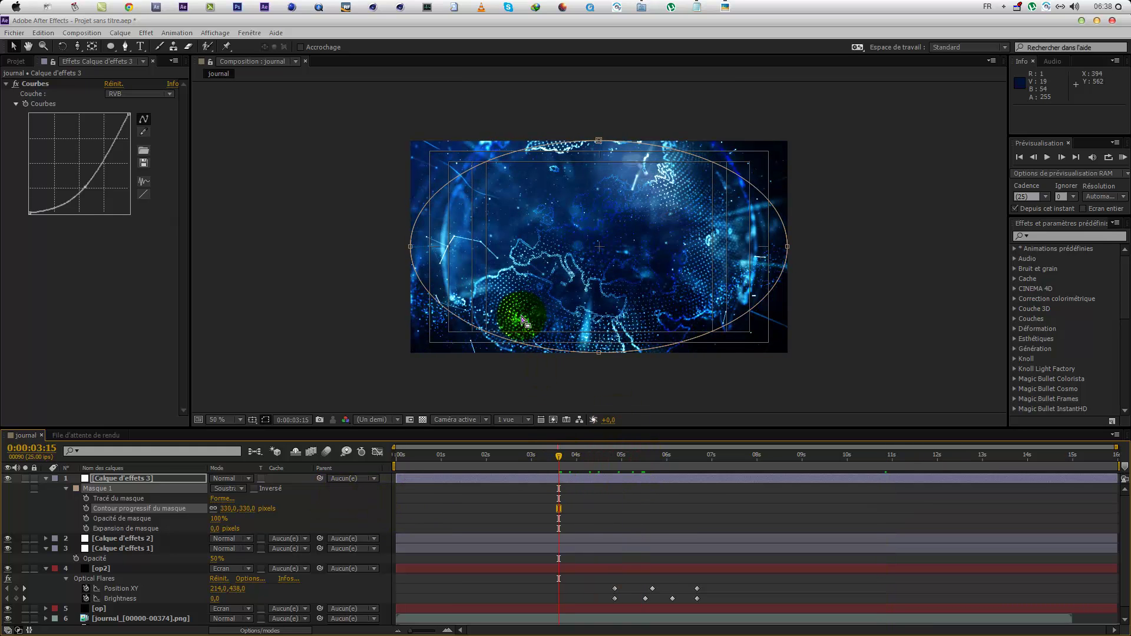
pyautogui.click(7, 479)
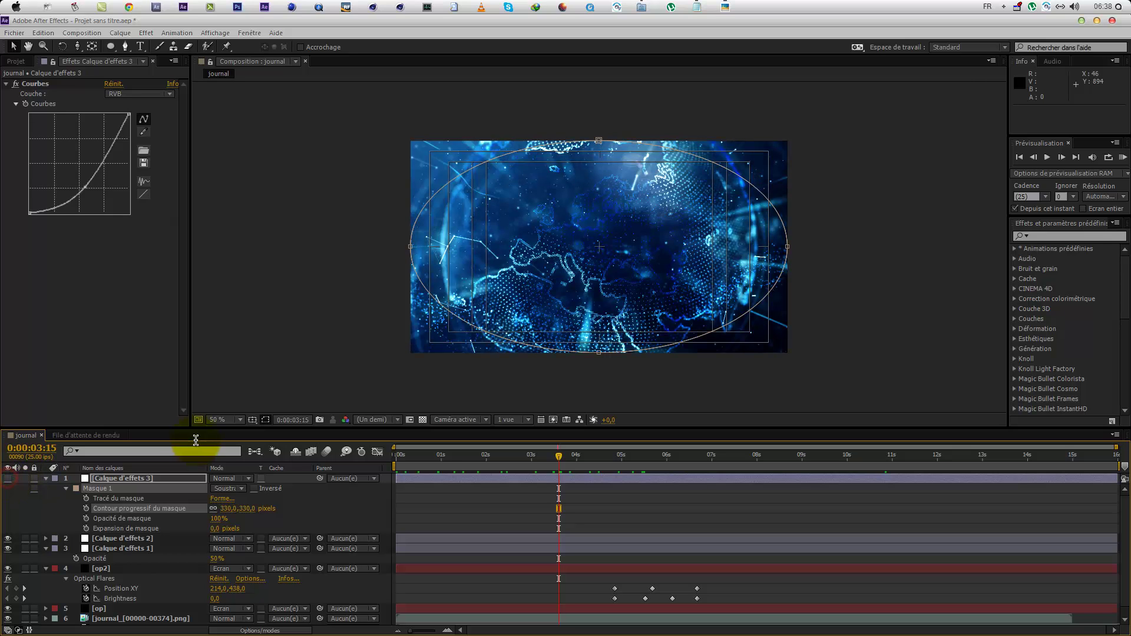
pyautogui.click(266, 419)
pyautogui.click(7, 479)
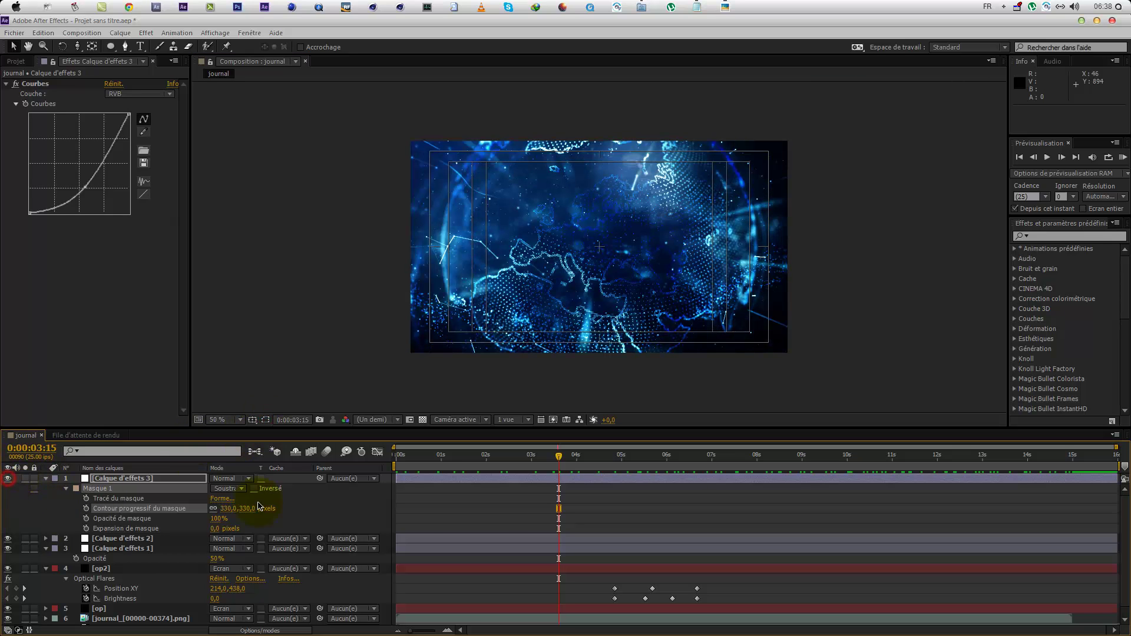
# Step: Turn off the title and action safe guides, and check the composition through the title's appearance up to 0:00:12:00
pyautogui.moveTo(512, 462); pyautogui.dragTo(470, 466)
pyautogui.moveTo(426, 465); pyautogui.dragTo(840, 321)
pyautogui.click(252, 420)
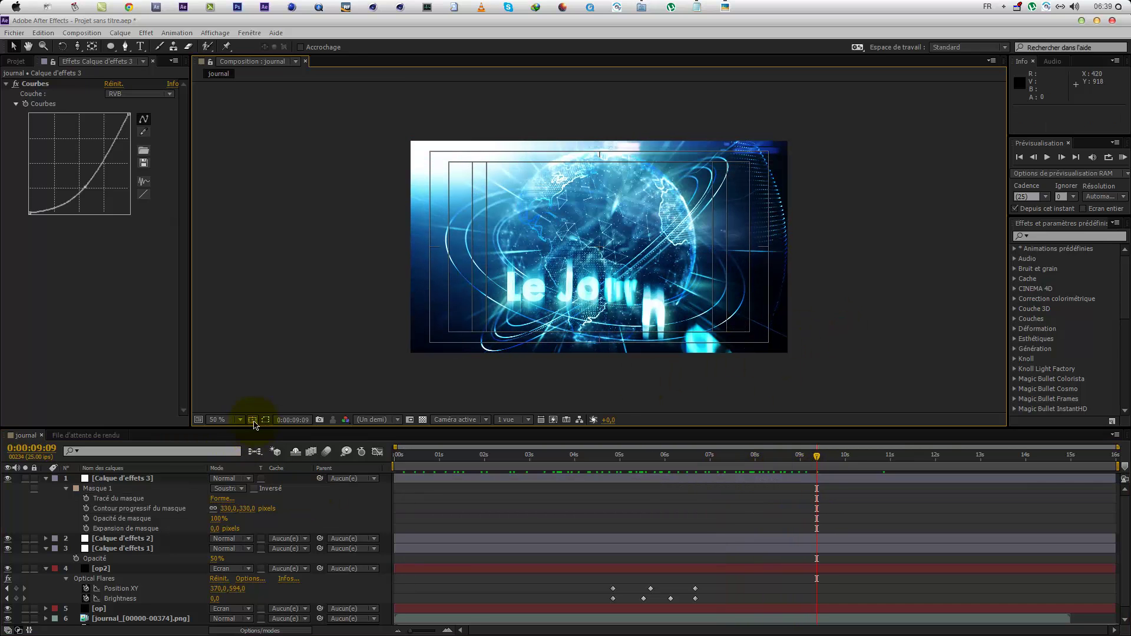
pyautogui.click(271, 432)
pyautogui.moveTo(850, 457); pyautogui.dragTo(941, 626)
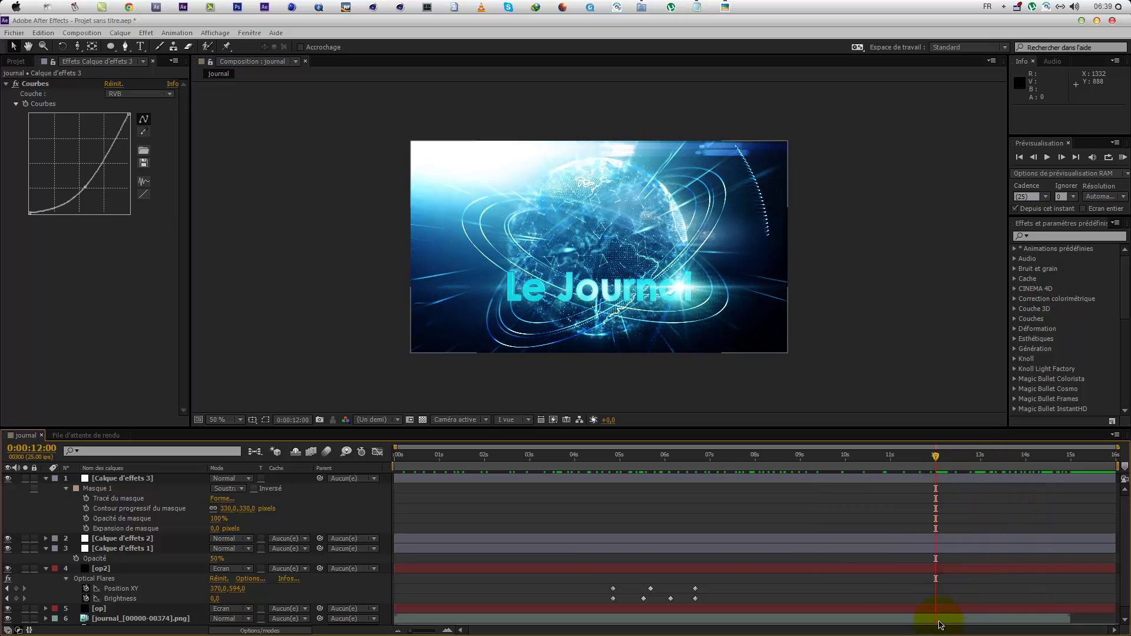
pyautogui.click(940, 618)
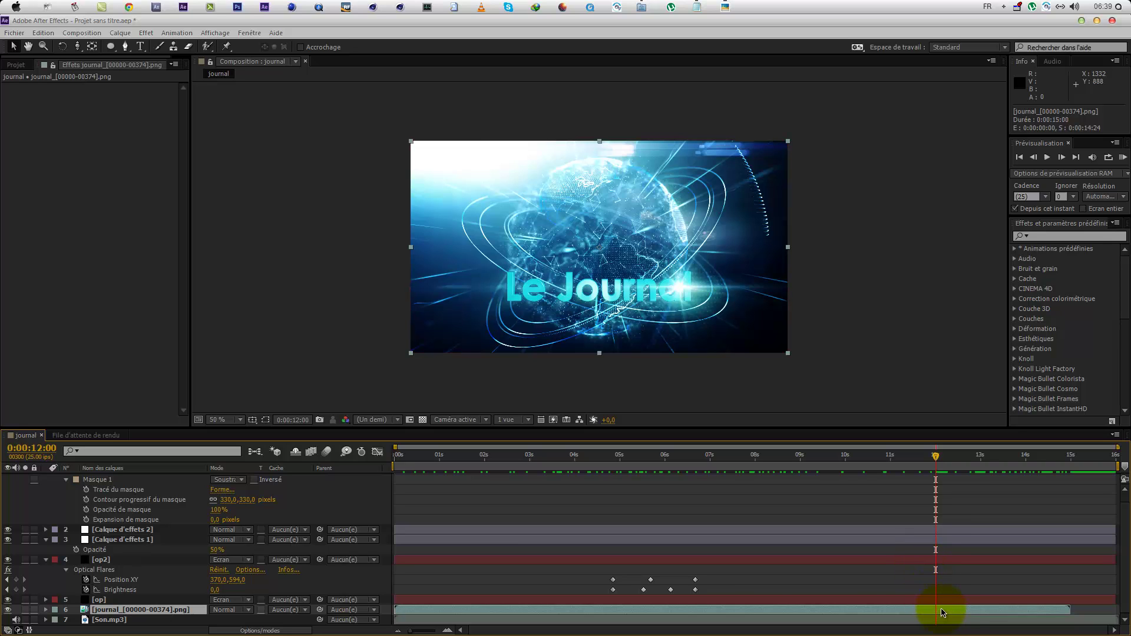
pyautogui.moveTo(1071, 464)
pyautogui.mouseDown()
pyautogui.moveTo(1107, 467)
pyautogui.moveTo(1063, 466)
pyautogui.mouseUp()
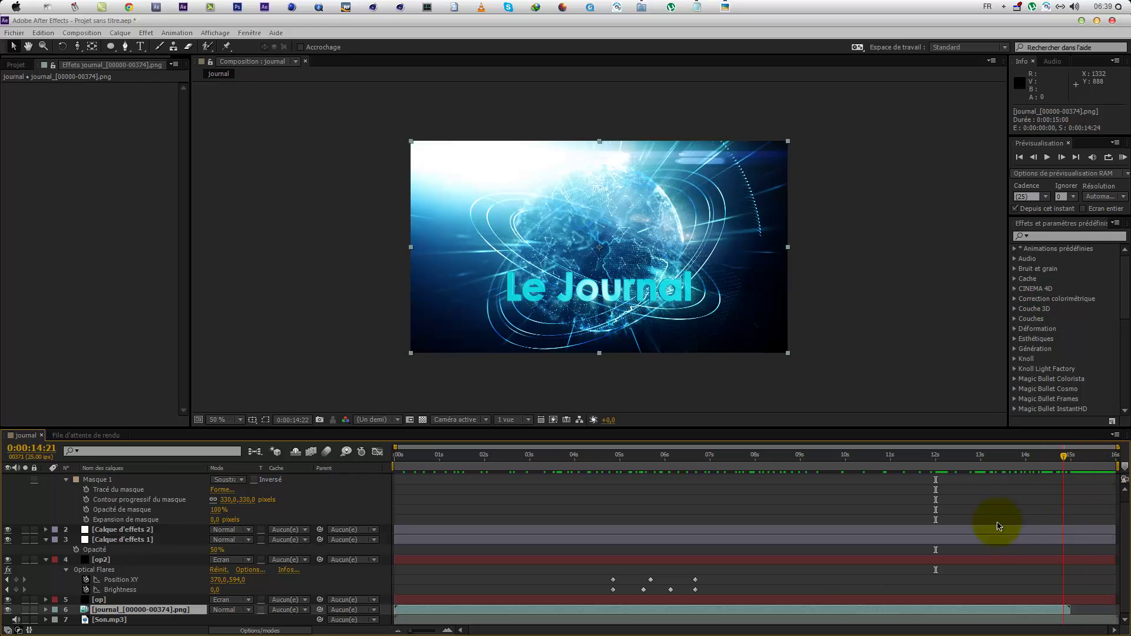
pyautogui.rightClick(963, 614)
pyautogui.moveTo(981, 227)
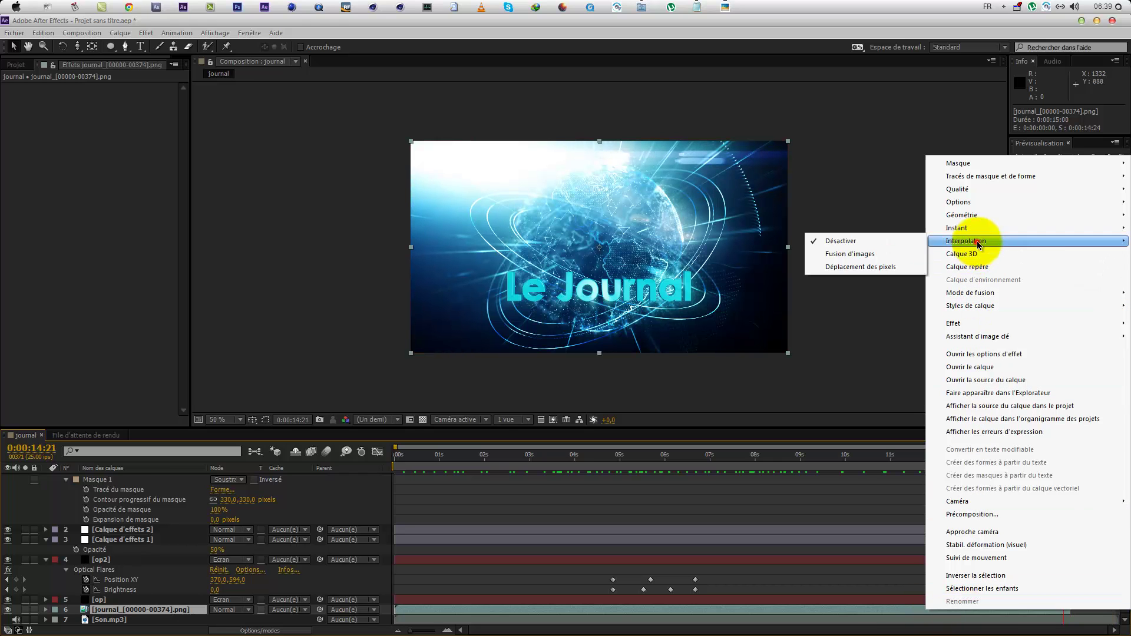
pyautogui.moveTo(938, 230)
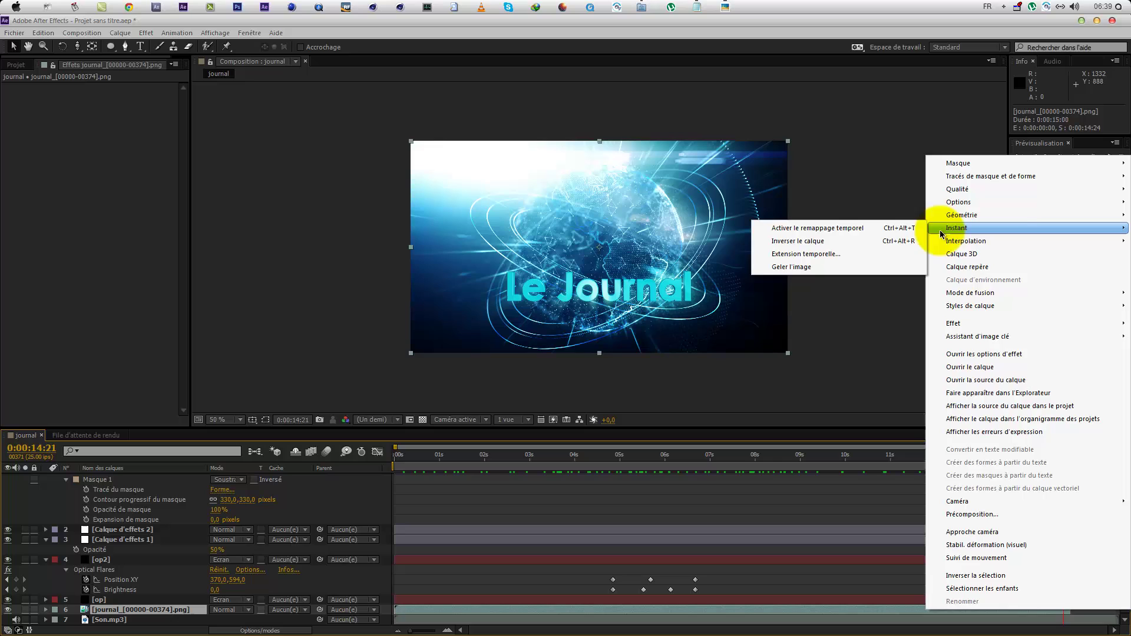
pyautogui.click(893, 230)
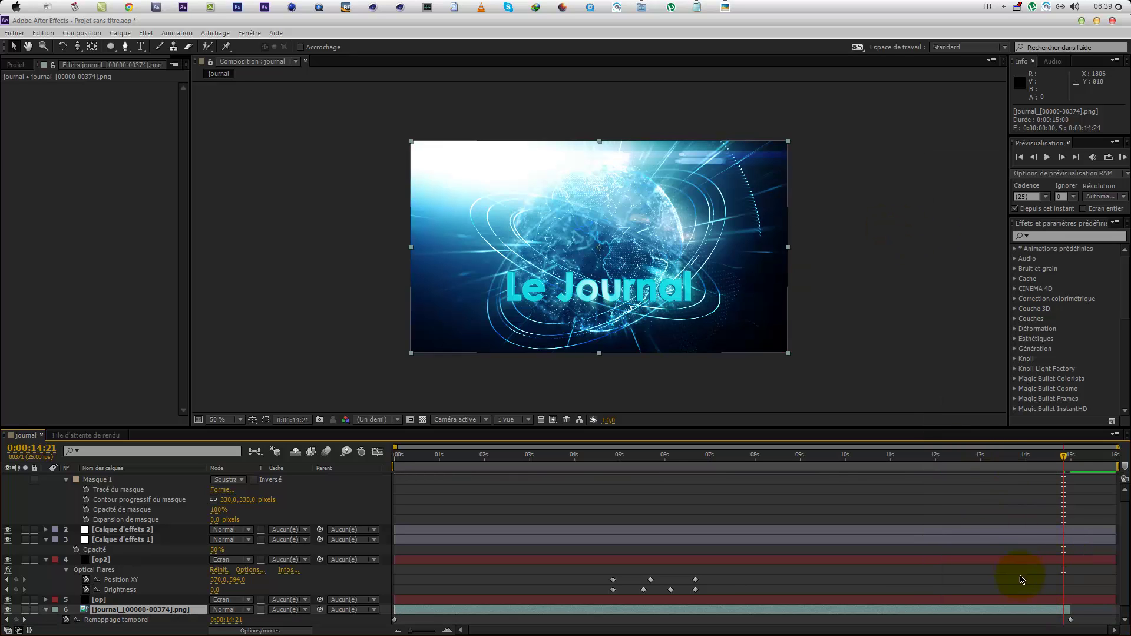
# Step: Add a Remappage temporel keyframe at 0:00:11:23, and extend the image sequence and its last keyframe to the composition's end
pyautogui.click(1001, 471)
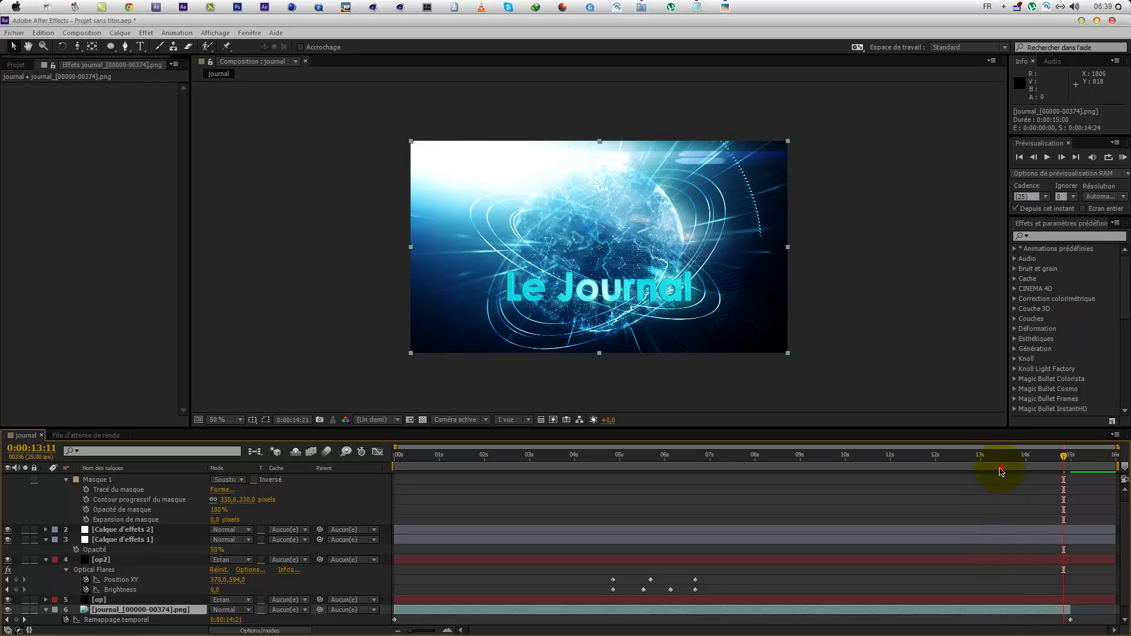
pyautogui.moveTo(1001, 469); pyautogui.dragTo(932, 469)
pyautogui.click(16, 620)
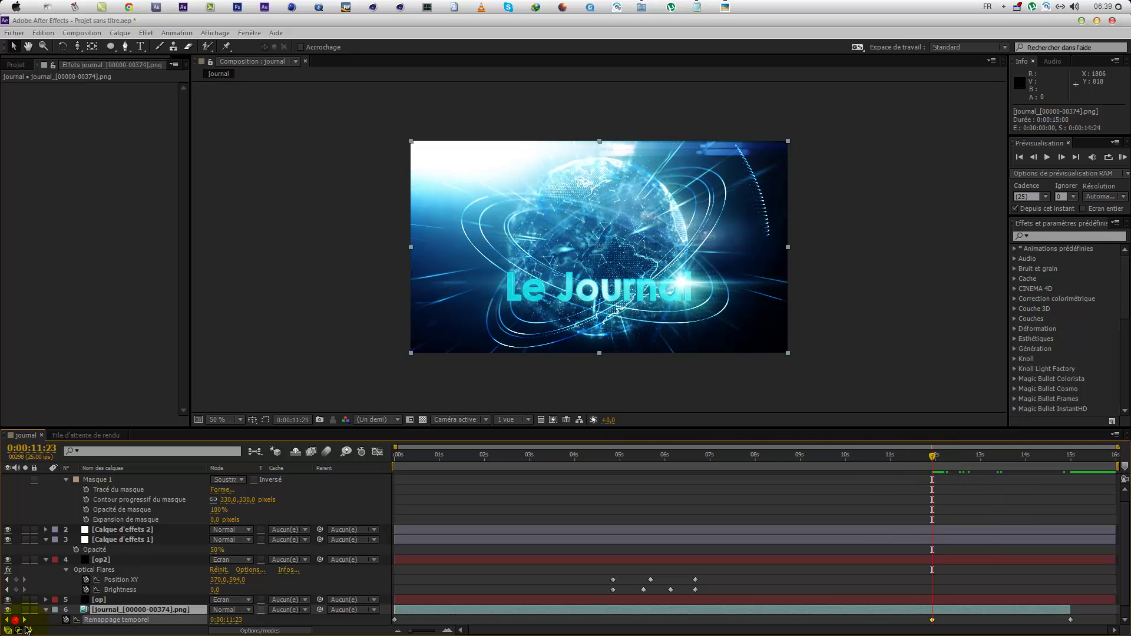
pyautogui.click(1070, 620)
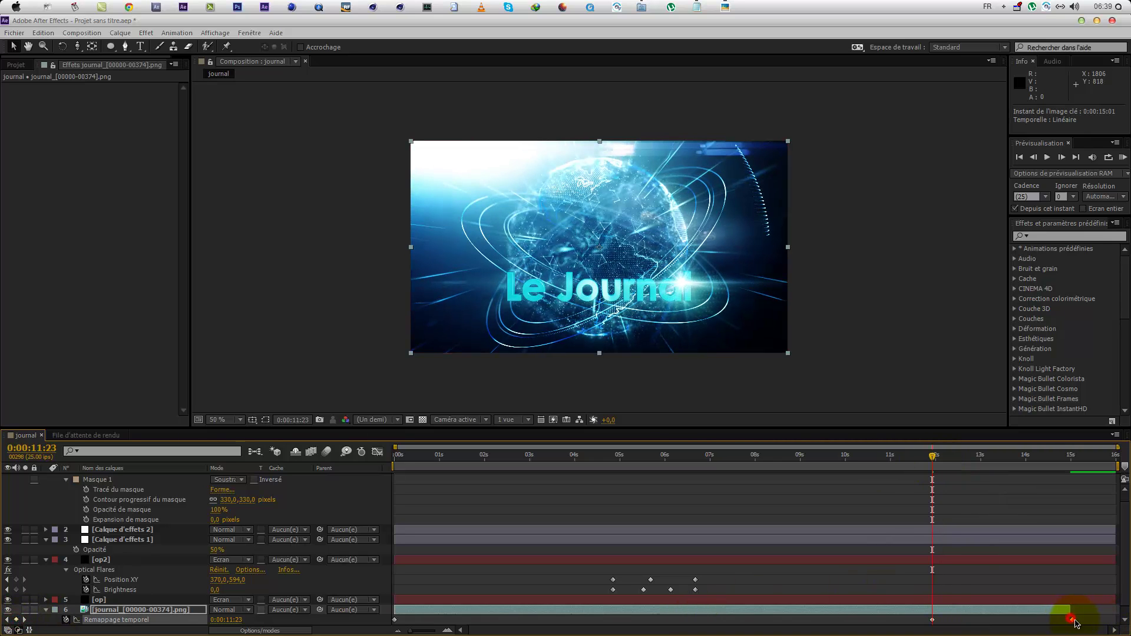
pyautogui.moveTo(1074, 612); pyautogui.dragTo(1118, 612)
# Step: Return to 0:00:00:00, collapse the properties of Calque d'effets 3, Calque d'effets 1 and op2, and deselect all layers
pyautogui.moveTo(978, 457); pyautogui.dragTo(217, 500)
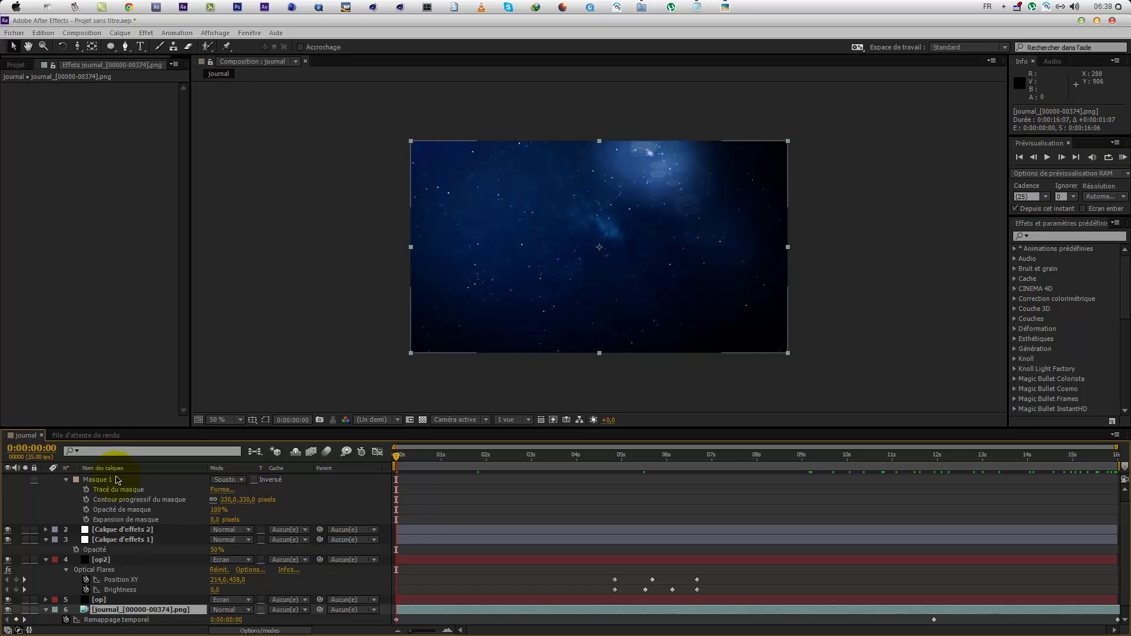
pyautogui.scroll(1, 47, 473)
pyautogui.click(47, 478)
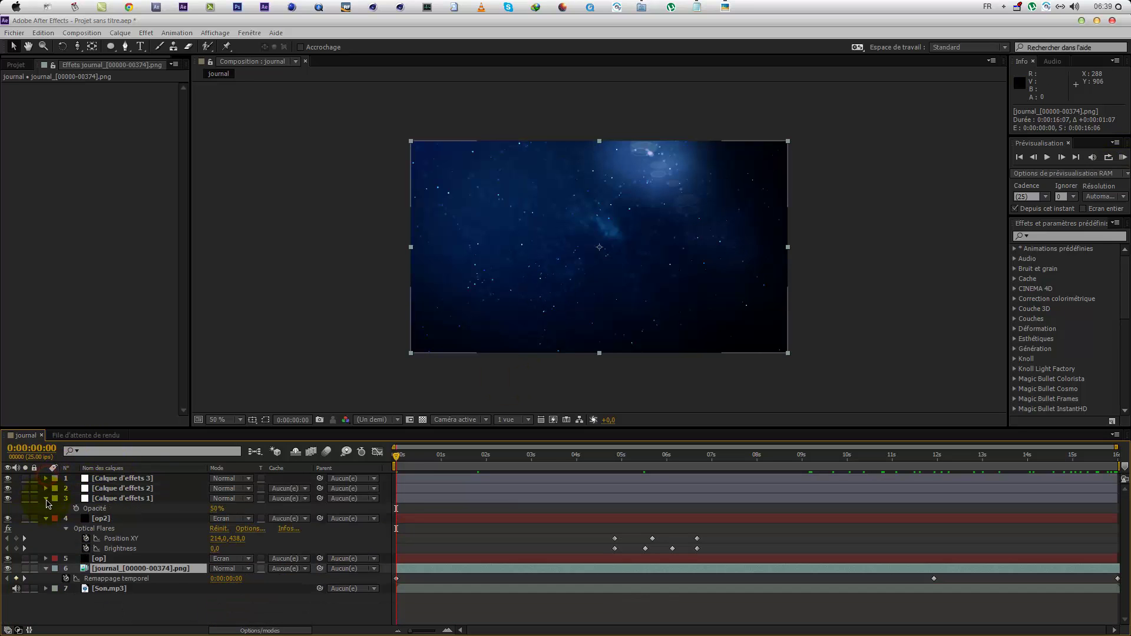
pyautogui.click(47, 499)
pyautogui.click(46, 508)
pyautogui.click(95, 579)
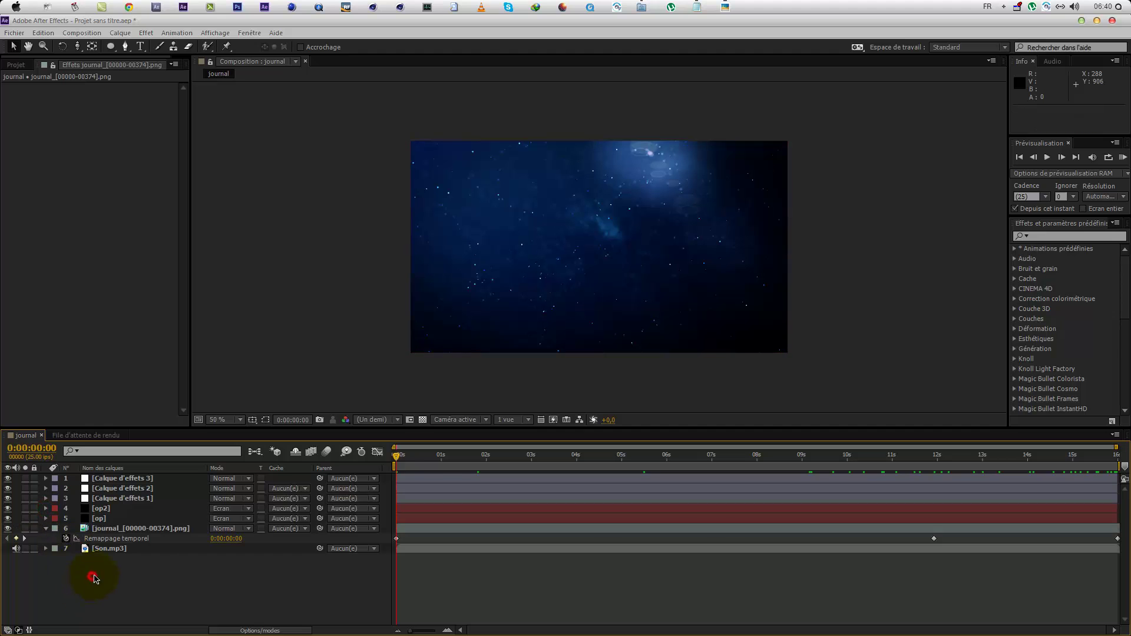
# Step: Move to 0:00:15:00, create a new effect layer on top, and apply the Fondu effect to it
pyautogui.click(439, 540)
pyautogui.moveTo(1080, 460); pyautogui.dragTo(1071, 502)
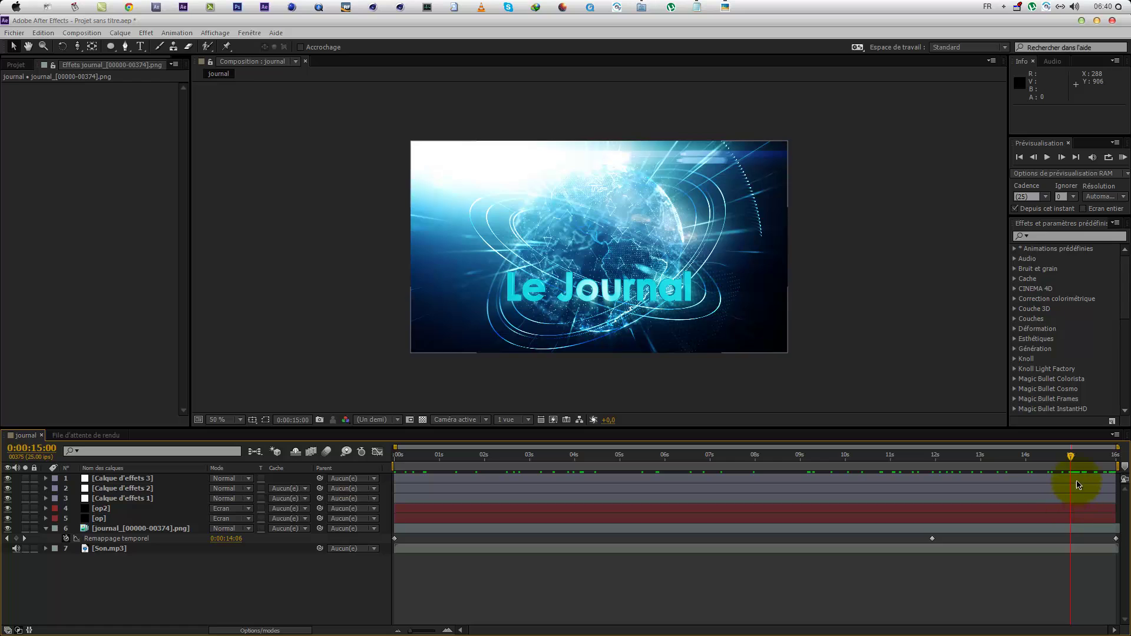
pyautogui.click(1060, 480)
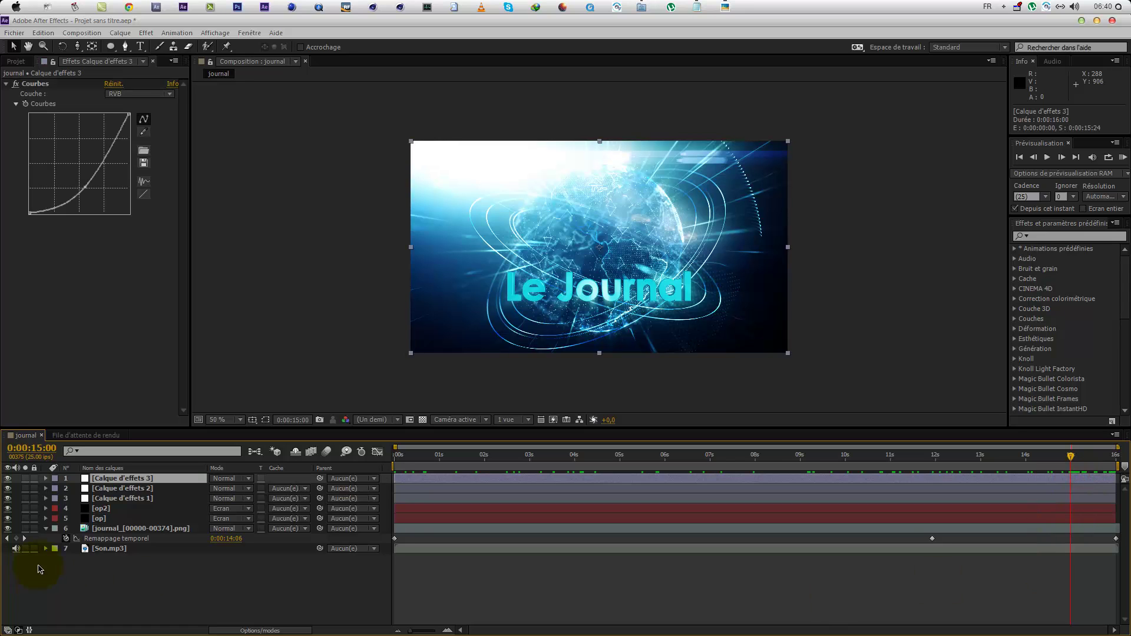
pyautogui.rightClick(219, 610)
pyautogui.moveTo(253, 482)
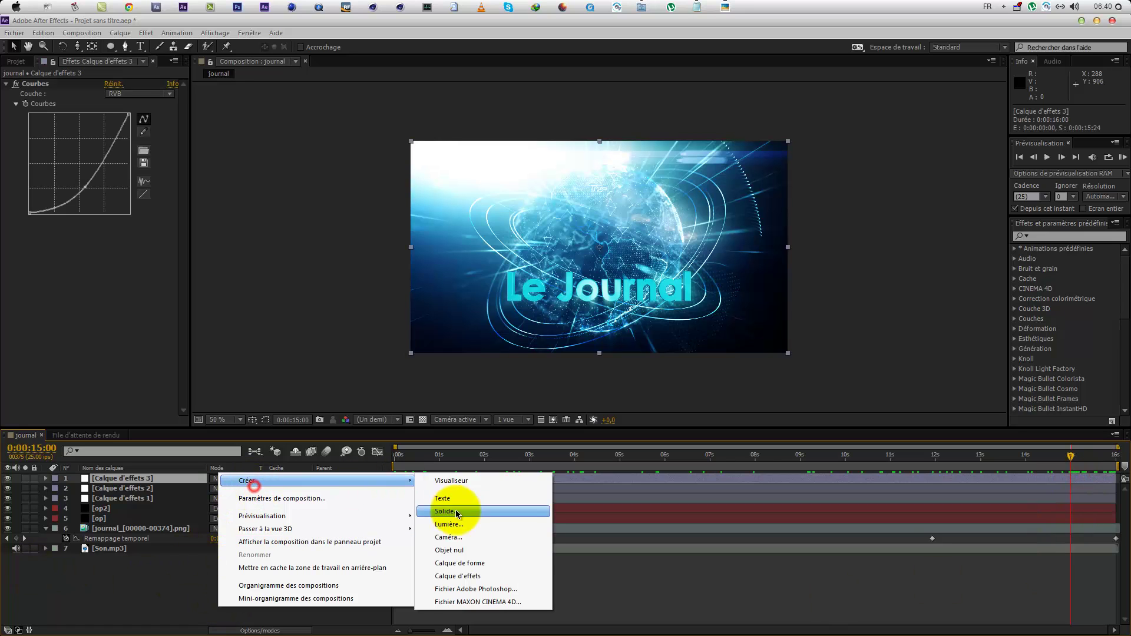
pyautogui.click(454, 577)
pyautogui.rightClick(92, 292)
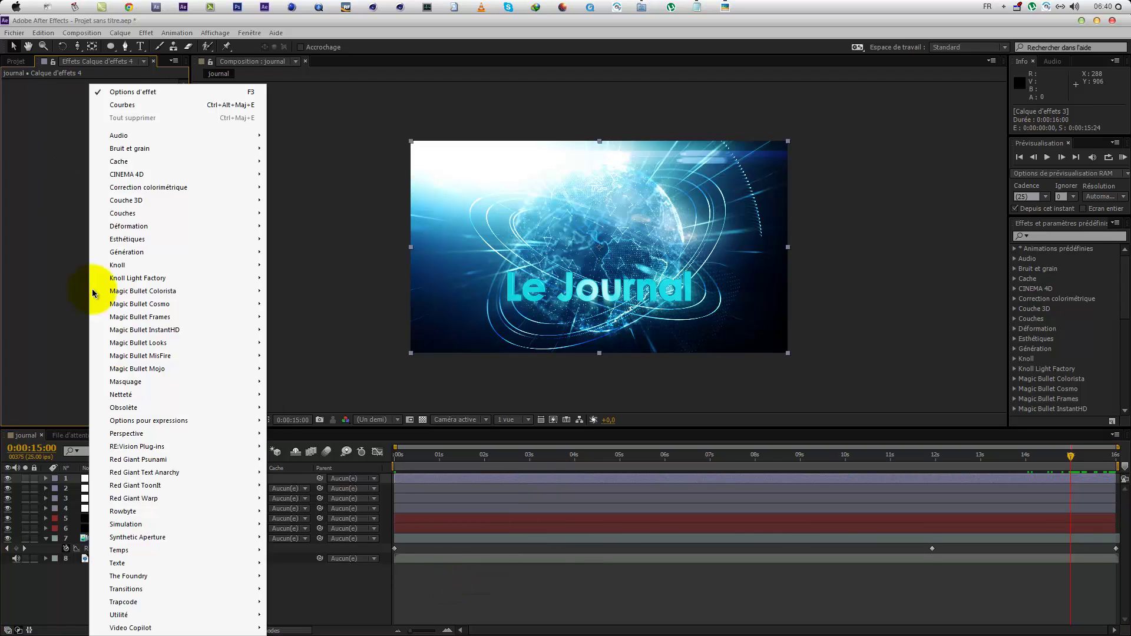
pyautogui.moveTo(198, 203)
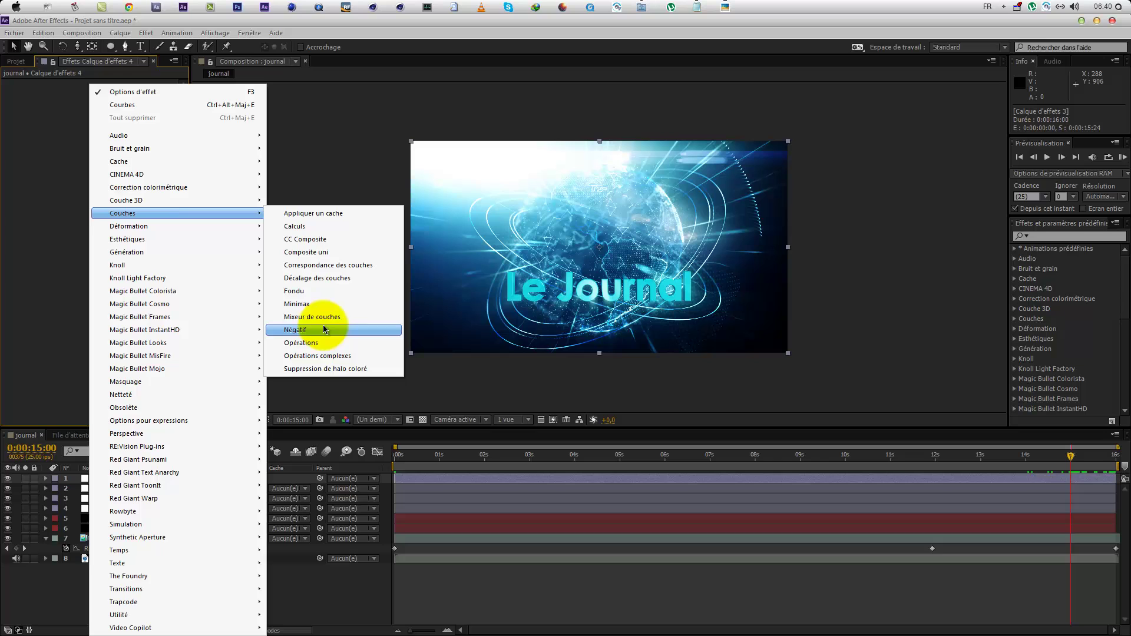
pyautogui.click(308, 291)
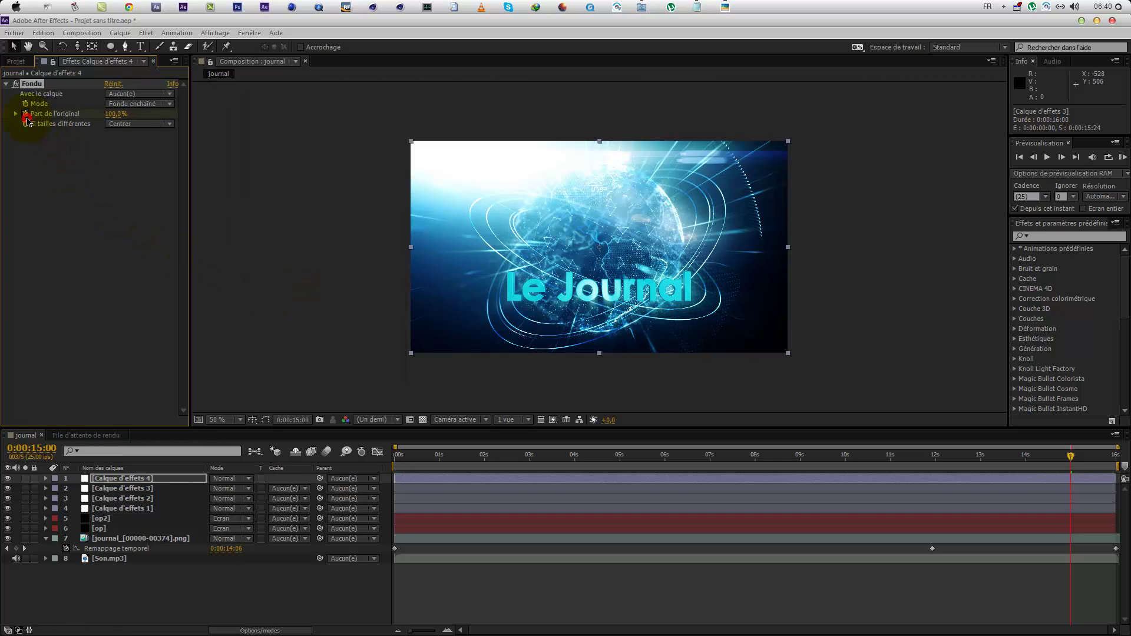
# Step: Animate Fondu's Part de l'original from 100% at 0:00:15:00 to a lower value at 0:00:15:21 to fade out the image
pyautogui.click(1109, 454)
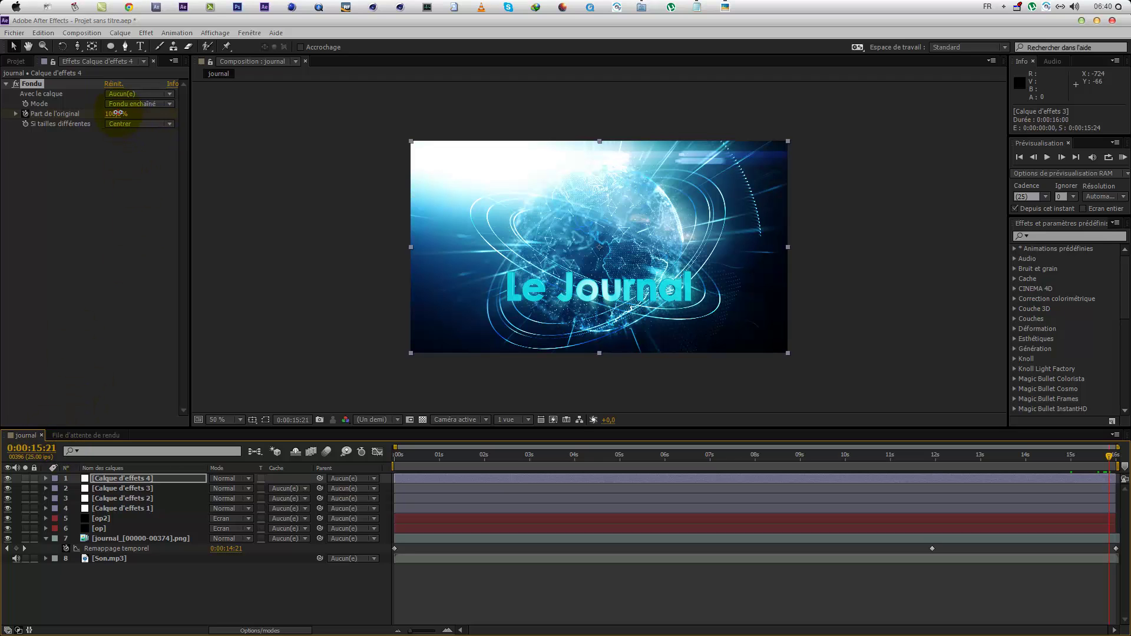
pyautogui.moveTo(118, 113); pyautogui.dragTo(8, 139)
pyautogui.click(1062, 460)
pyautogui.moveTo(1063, 460); pyautogui.dragTo(1109, 463)
# Step: Disable Depuis cet instant, run a RAM preview of the whole composition, and check the title animation around 0:00:10:00
pyautogui.click(924, 458)
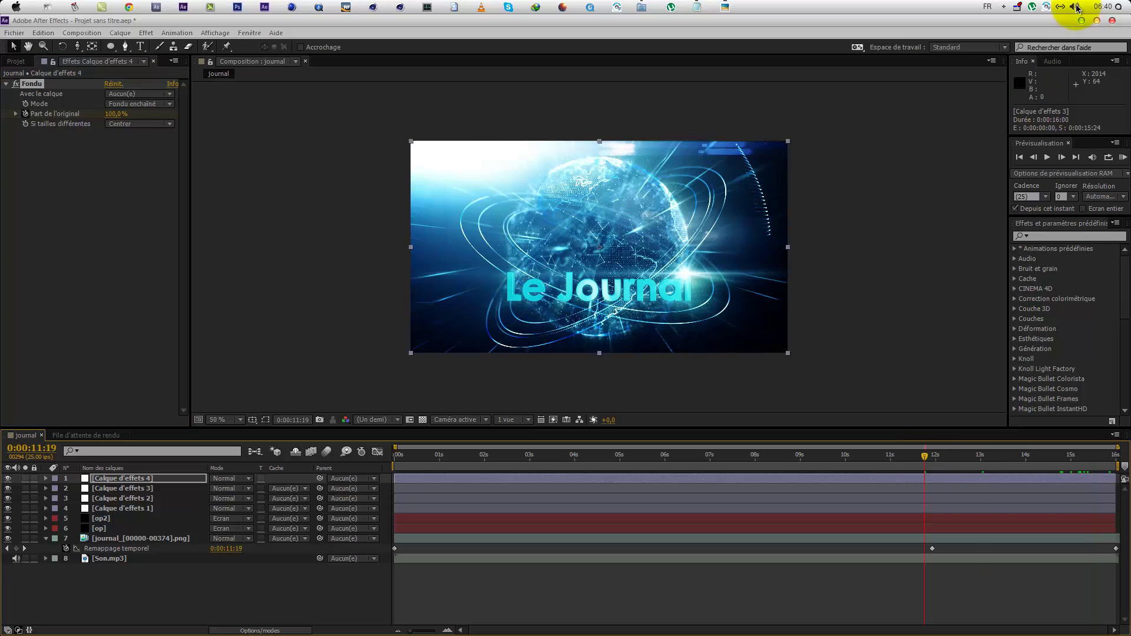
pyautogui.click(1123, 157)
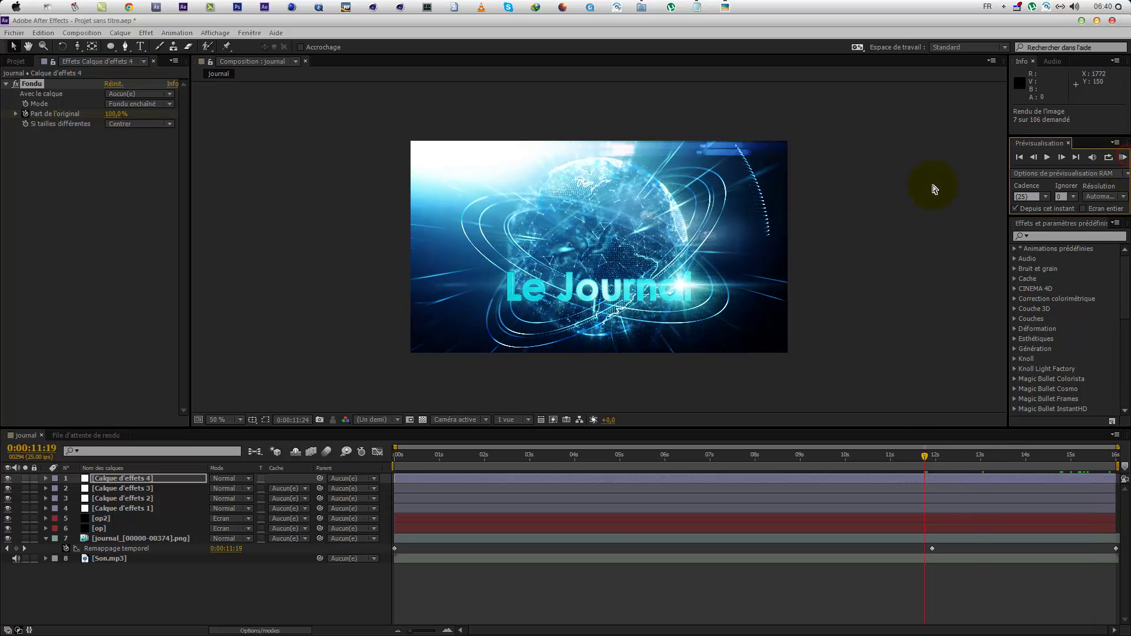
pyautogui.click(1033, 212)
pyautogui.click(1122, 157)
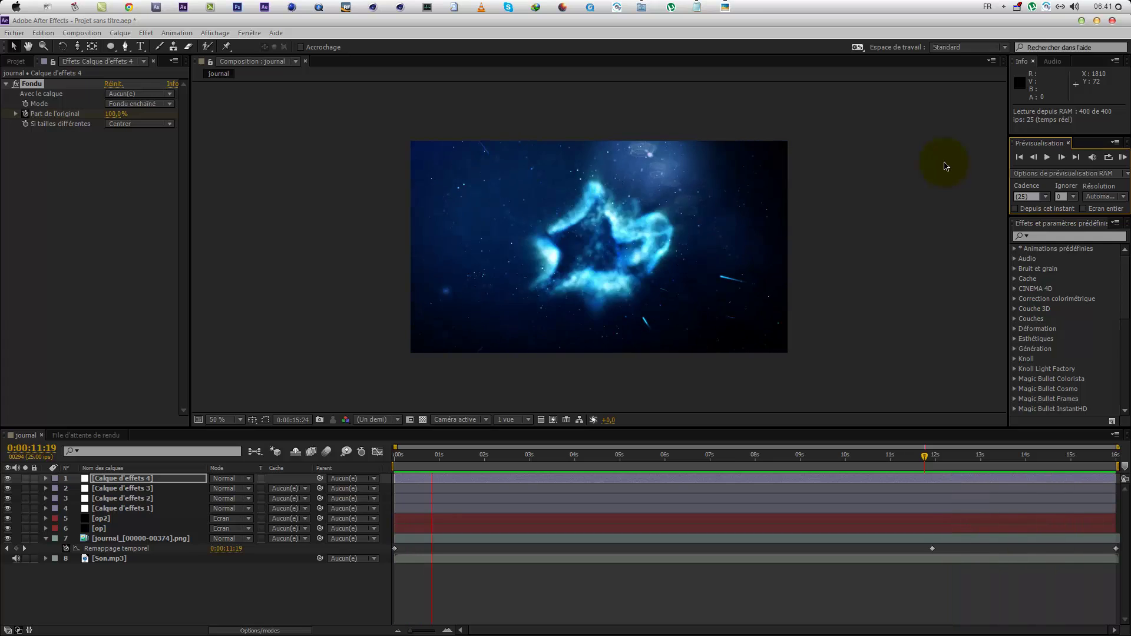
pyautogui.click(899, 225)
pyautogui.moveTo(406, 459); pyautogui.dragTo(864, 488)
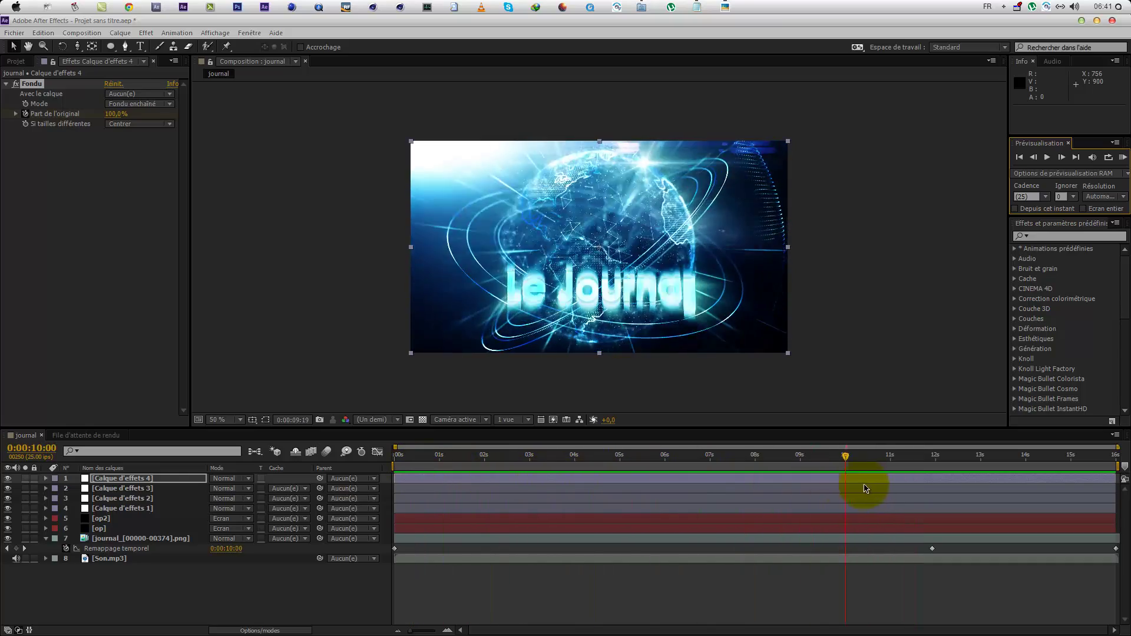
# Step: Switch to the Aurora browser and look through the recent and popular videos on the LIL GUY DESIGN YouTube channel
pyautogui.click(1082, 21)
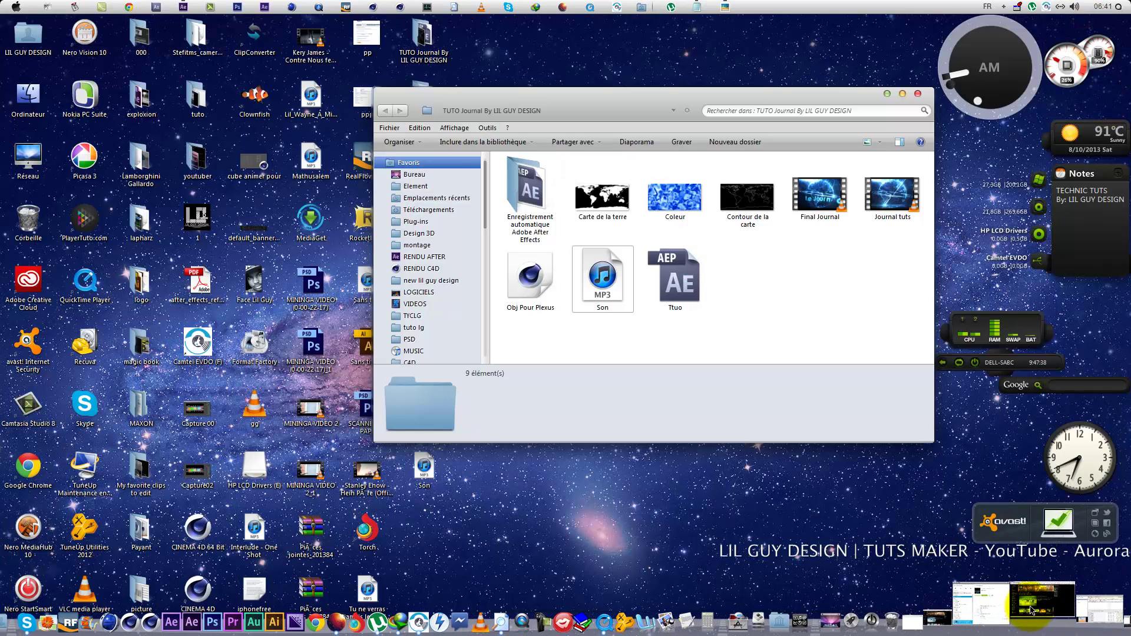
pyautogui.click(1031, 609)
pyautogui.click(902, 369)
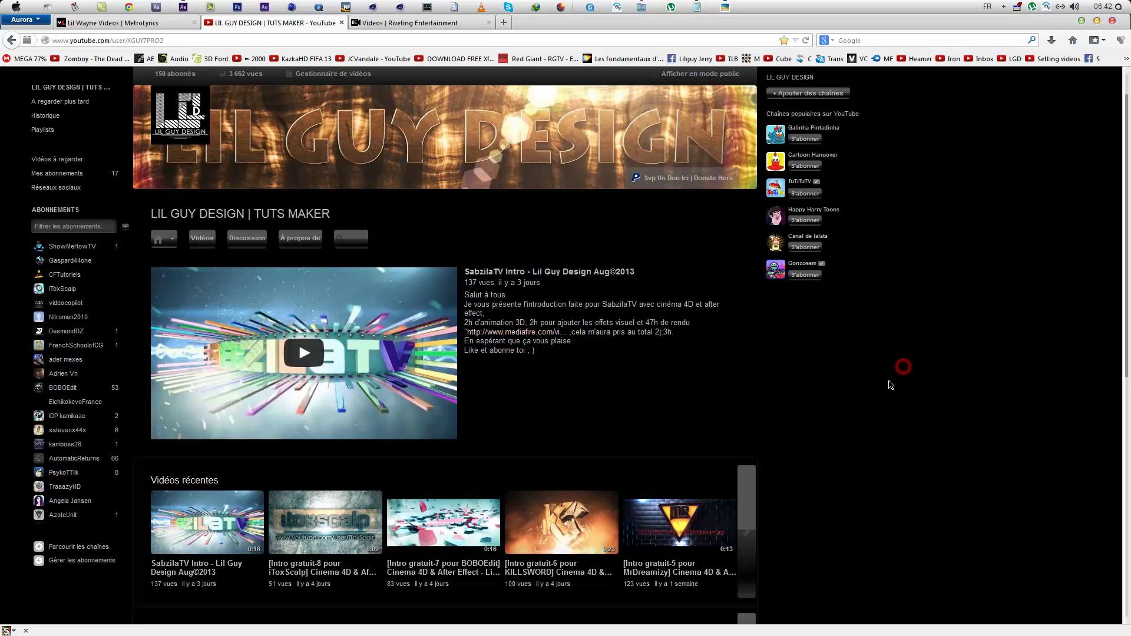
pyautogui.scroll(2, 889, 383)
pyautogui.scroll(-8, 890, 385)
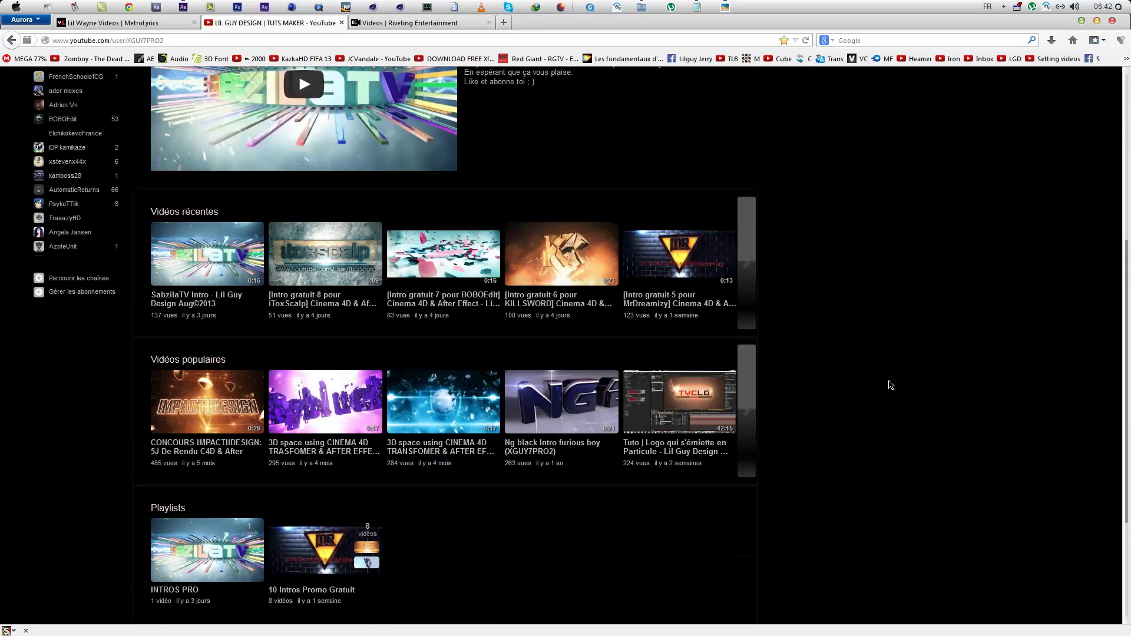
pyautogui.scroll(8, 890, 384)
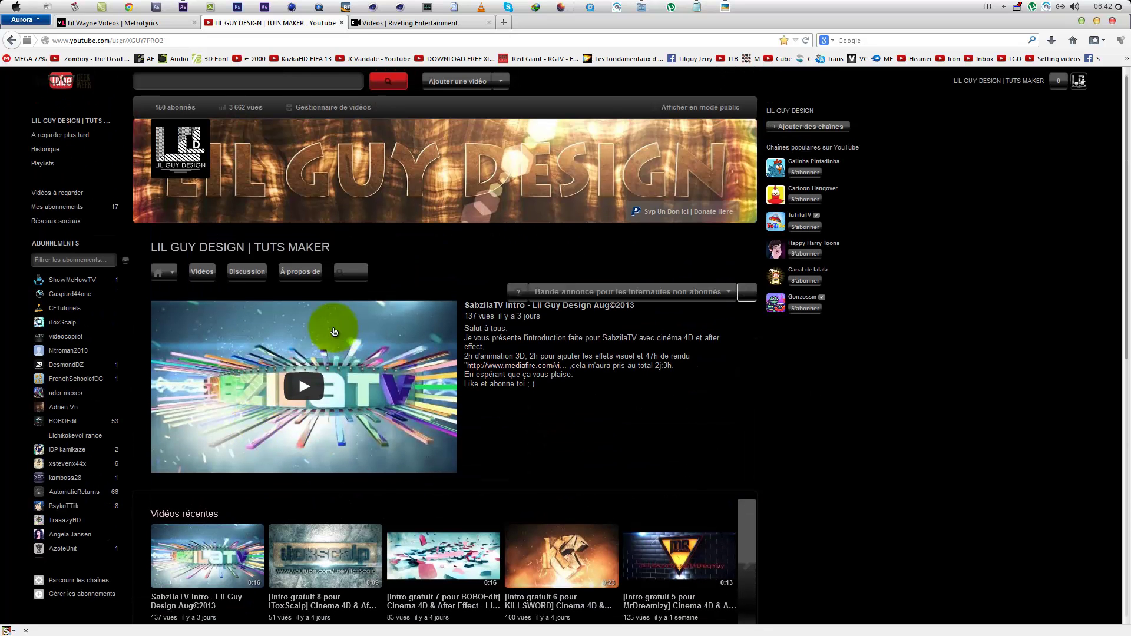
pyautogui.scroll(-2, 841, 395)
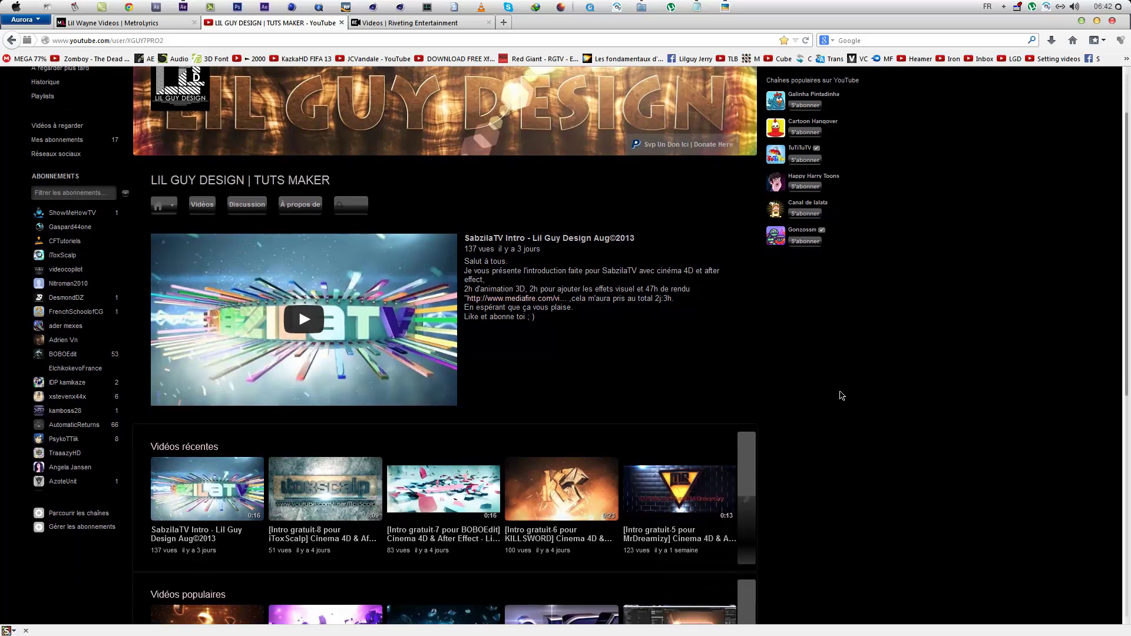
pyautogui.scroll(-2, 841, 395)
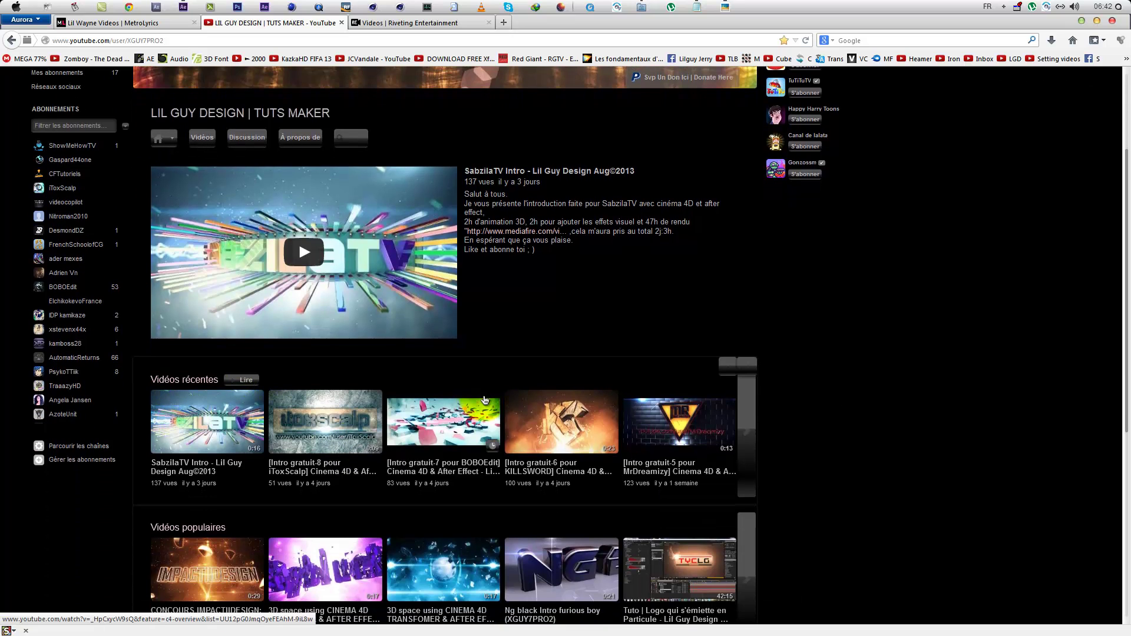
pyautogui.click(747, 430)
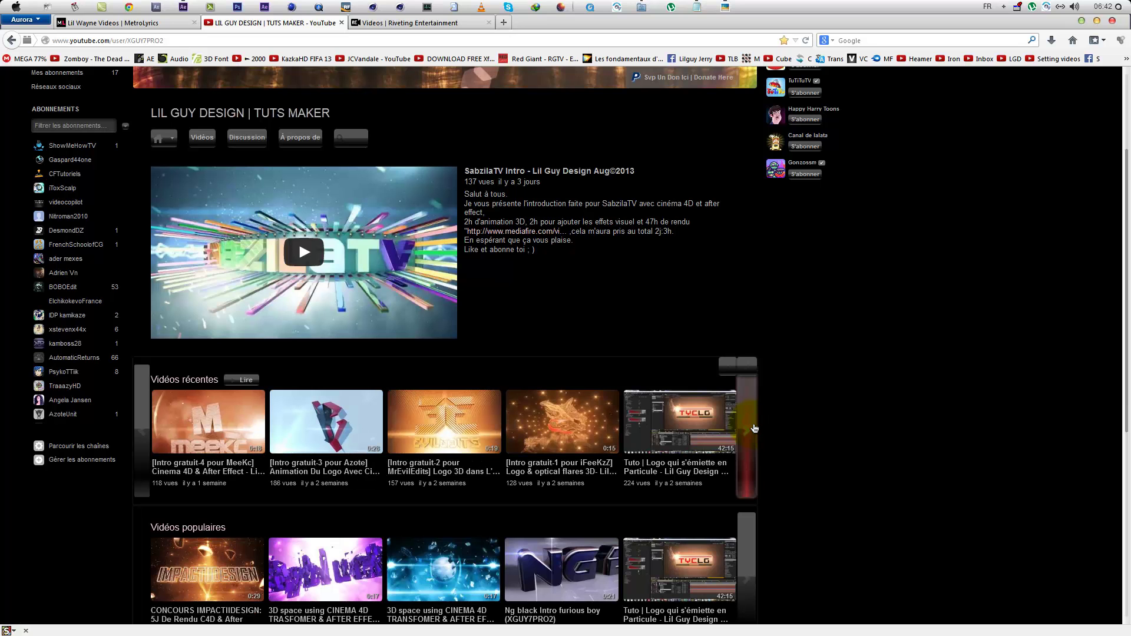
pyautogui.scroll(-3, 681, 516)
pyautogui.click(746, 387)
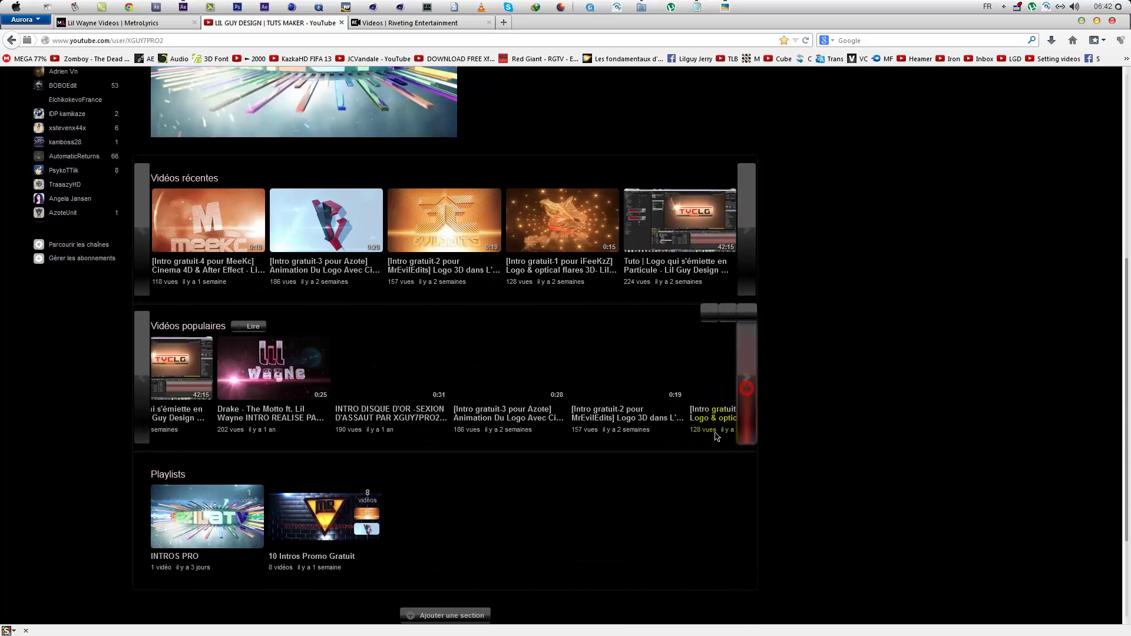
# Step: Leave the YouTube channel by minimizing the browser, and close the TUTO Journal By LIL GUY DESIGN folder window
pyautogui.scroll(5, 641, 430)
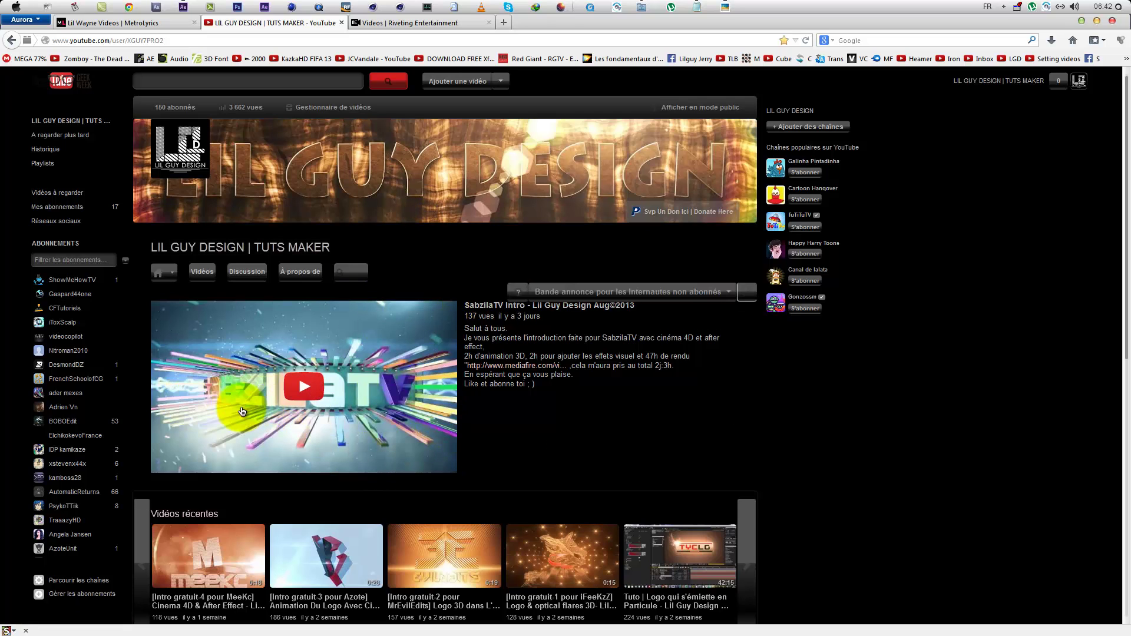
pyautogui.click(907, 424)
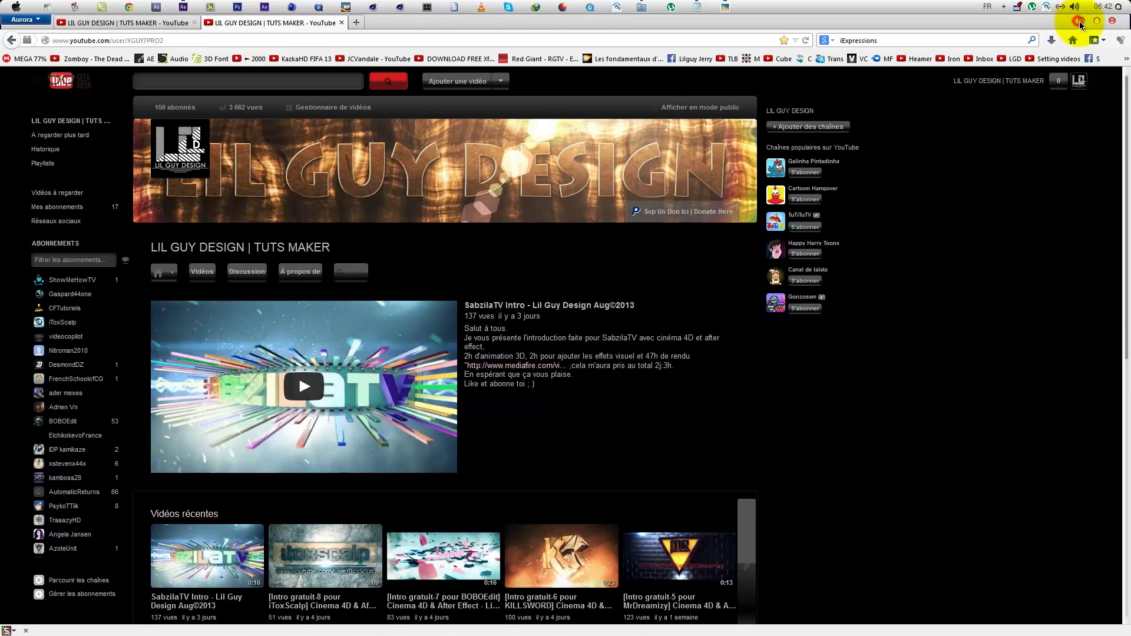
pyautogui.click(1079, 23)
pyautogui.moveTo(854, 100); pyautogui.dragTo(760, 100)
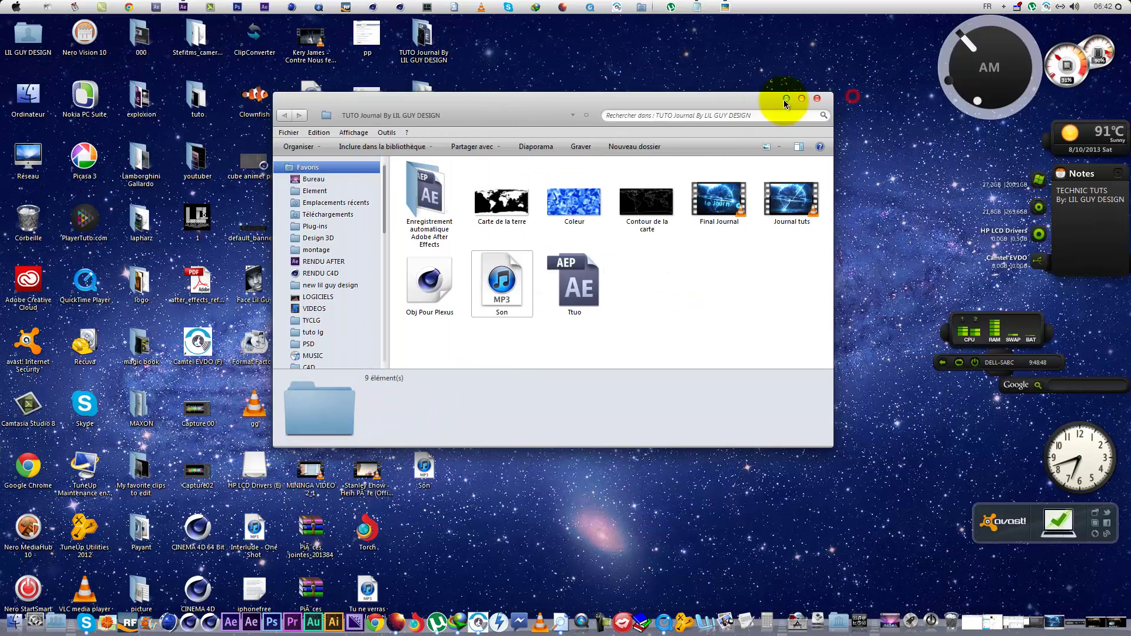
pyautogui.click(818, 99)
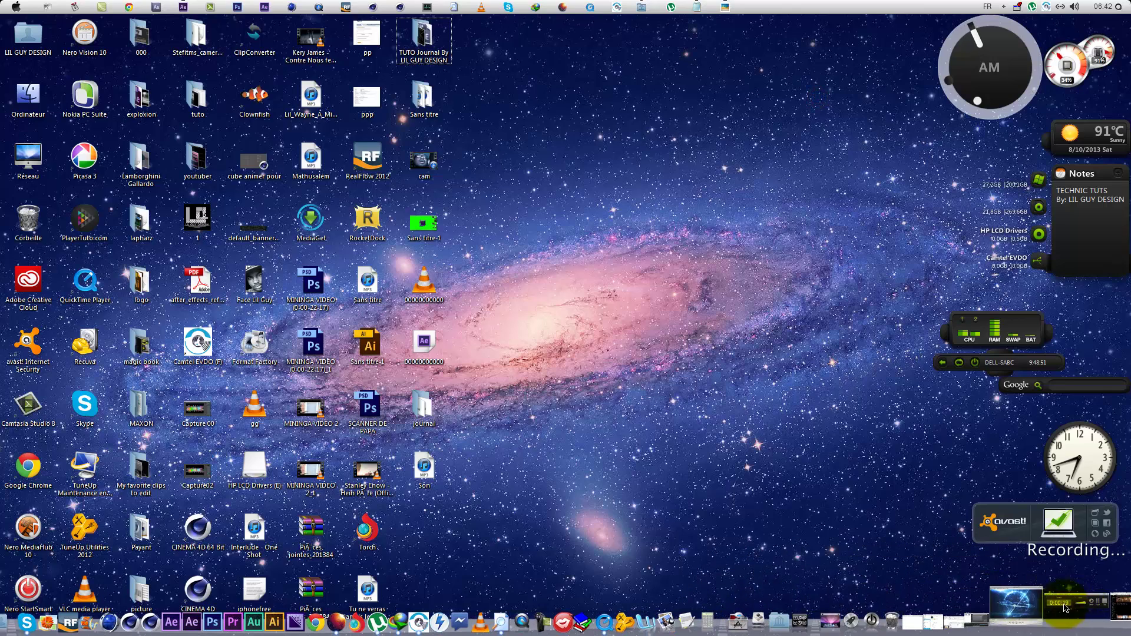
# Step: Switch back to After Effects and add the journal composition to the render queue
pyautogui.click(183, 7)
pyautogui.moveTo(575, 458); pyautogui.dragTo(1119, 489)
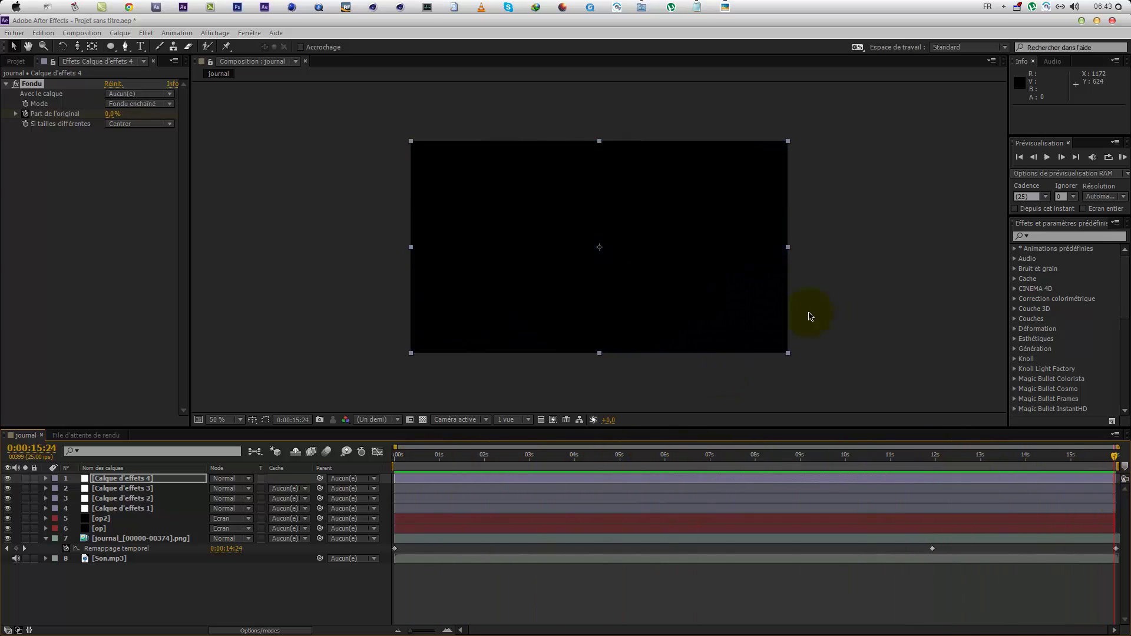
pyautogui.click(834, 307)
pyautogui.click(82, 32)
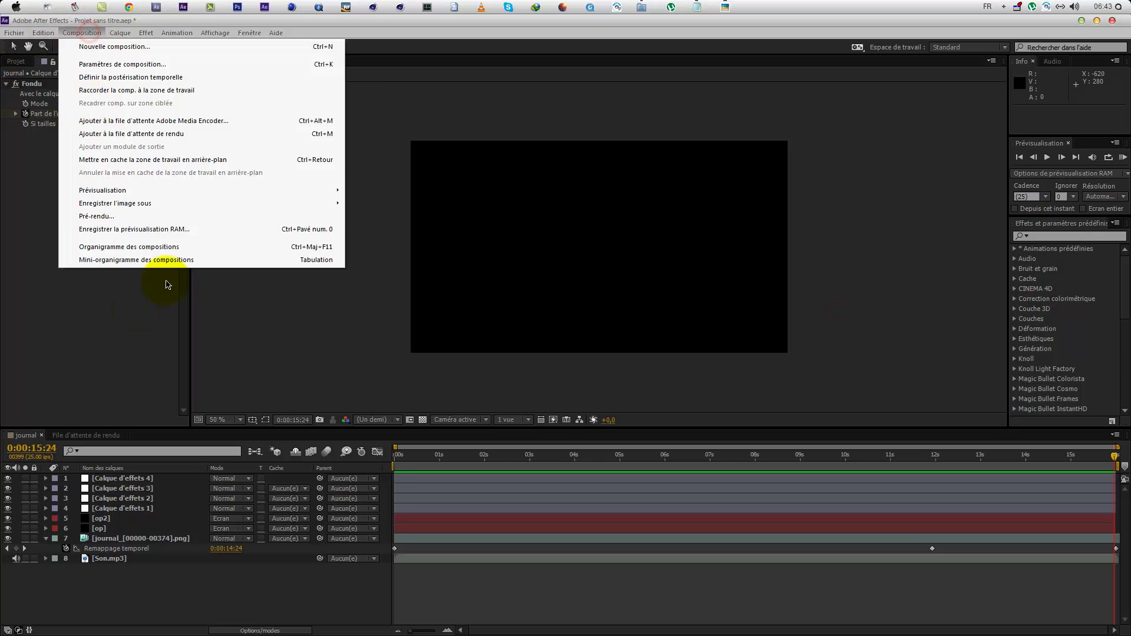
pyautogui.click(160, 135)
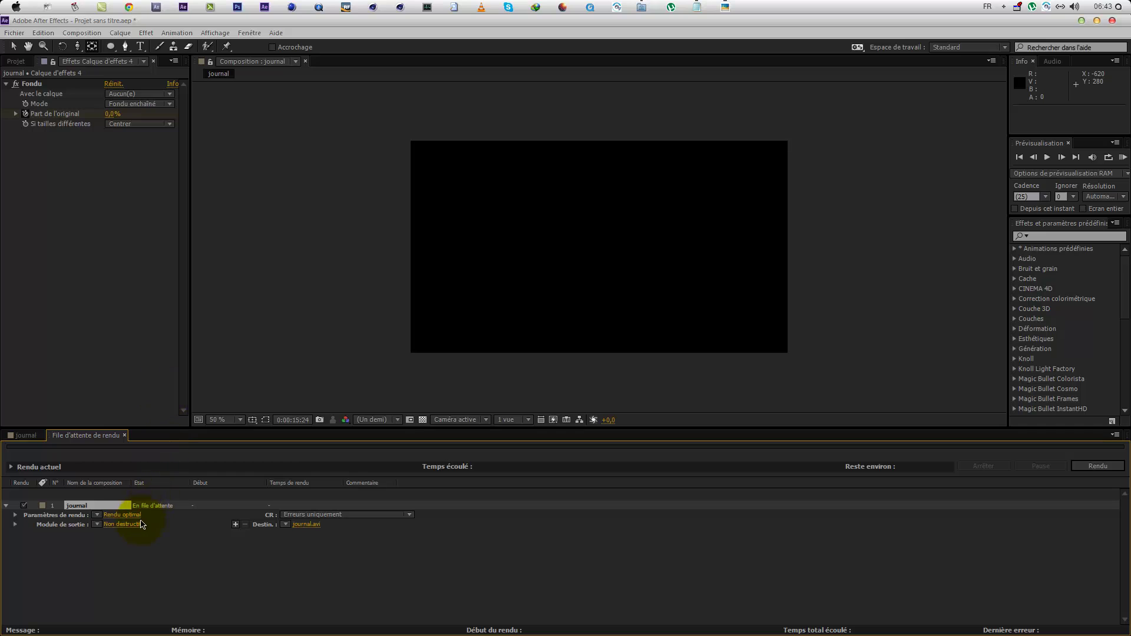
# Step: Set the journal render's output module to QuickTime with the Photo - JPEG codec, keeping automatic audio output
pyautogui.click(122, 524)
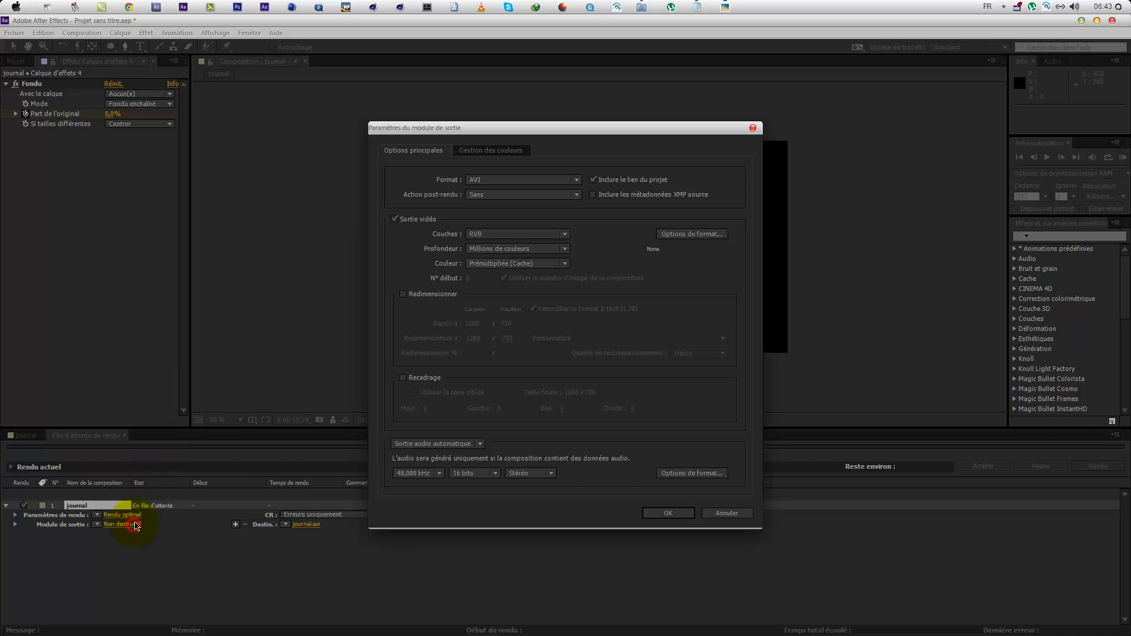
pyautogui.click(471, 183)
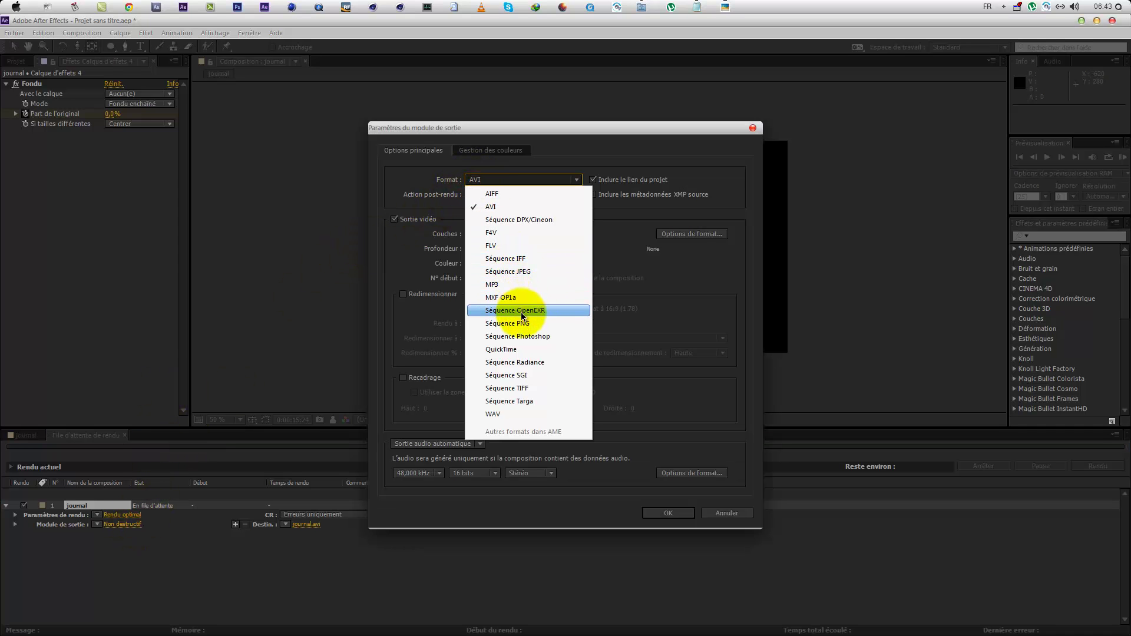
pyautogui.click(523, 350)
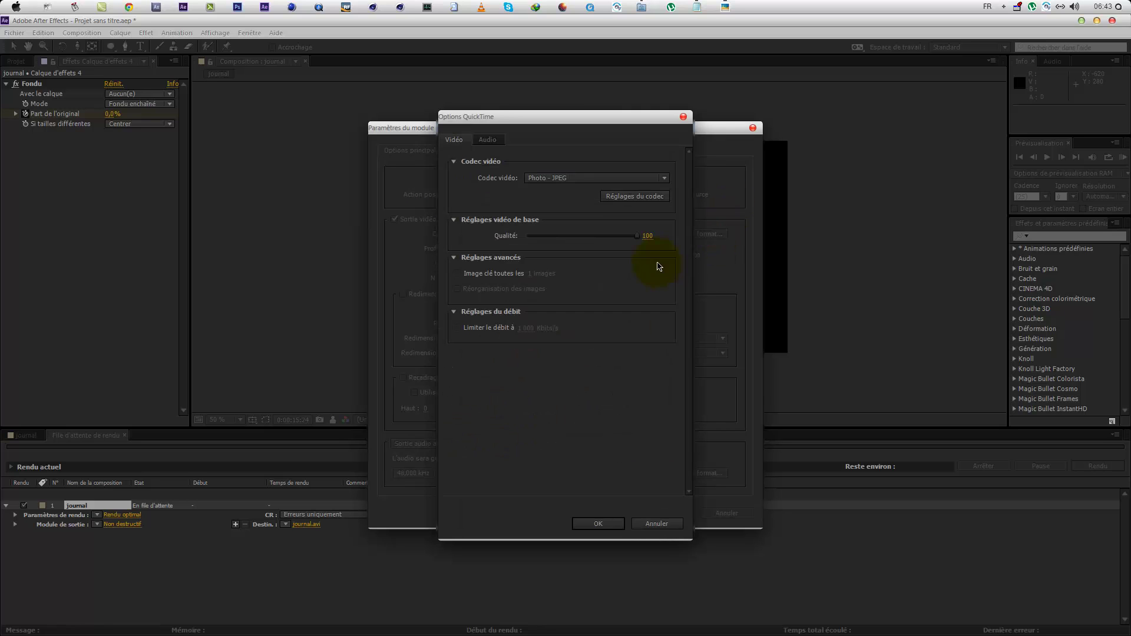
pyautogui.click(575, 179)
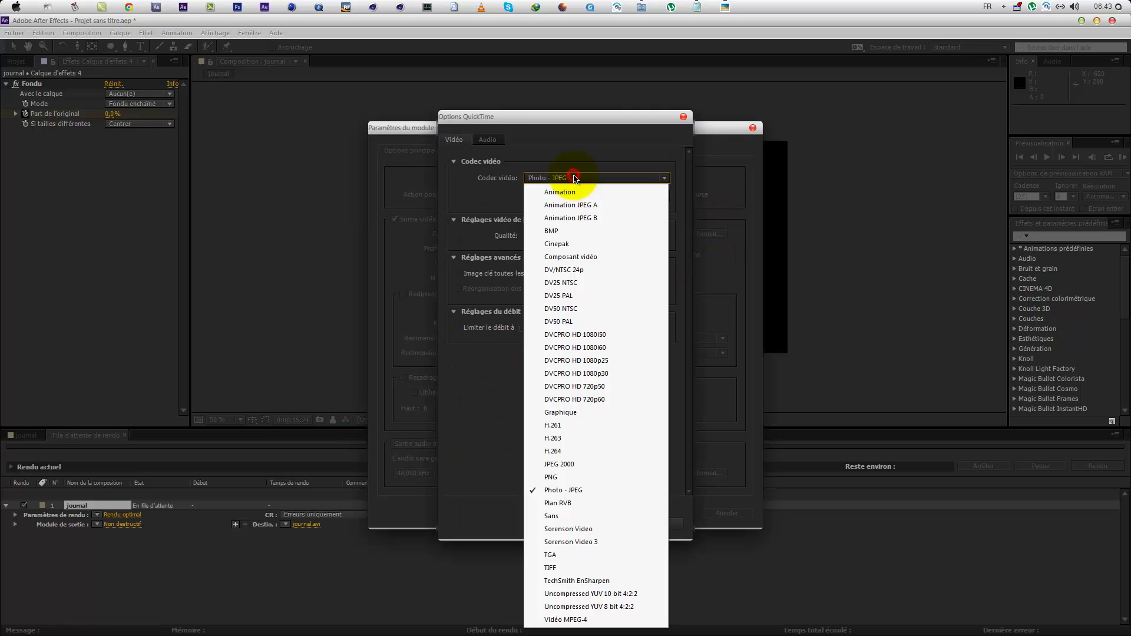
pyautogui.click(576, 490)
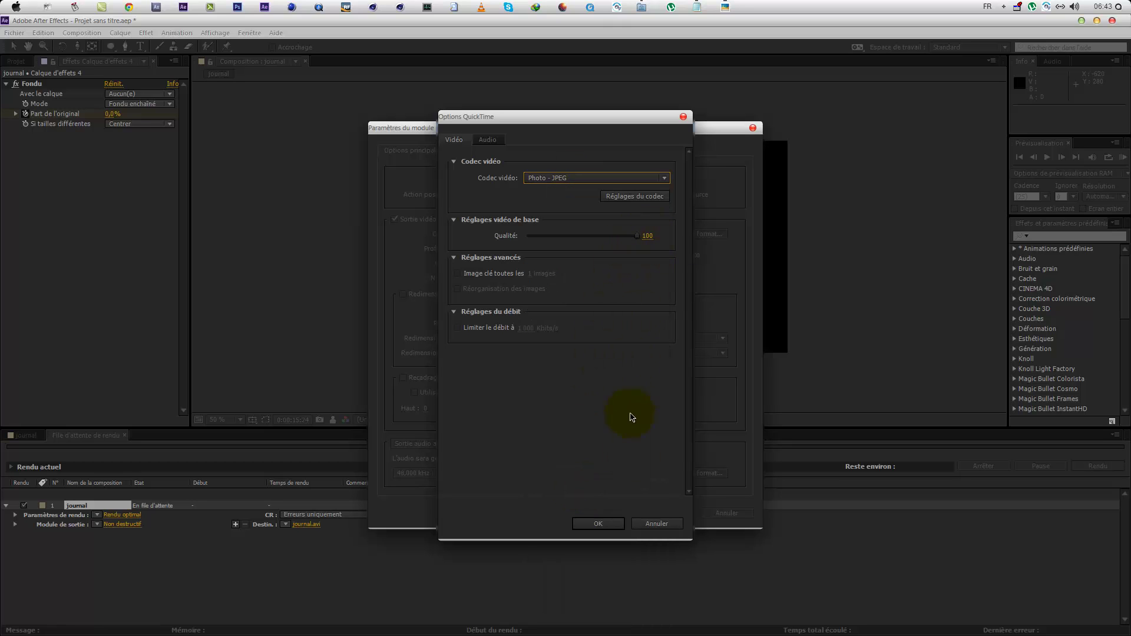
pyautogui.click(598, 524)
pyautogui.click(479, 445)
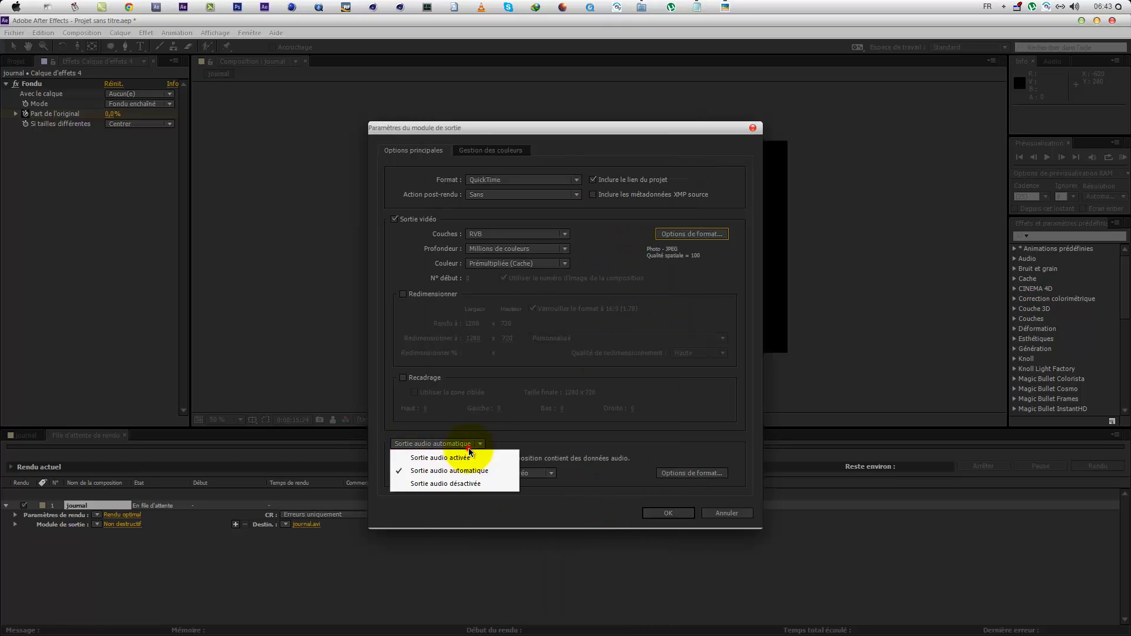
pyautogui.click(626, 421)
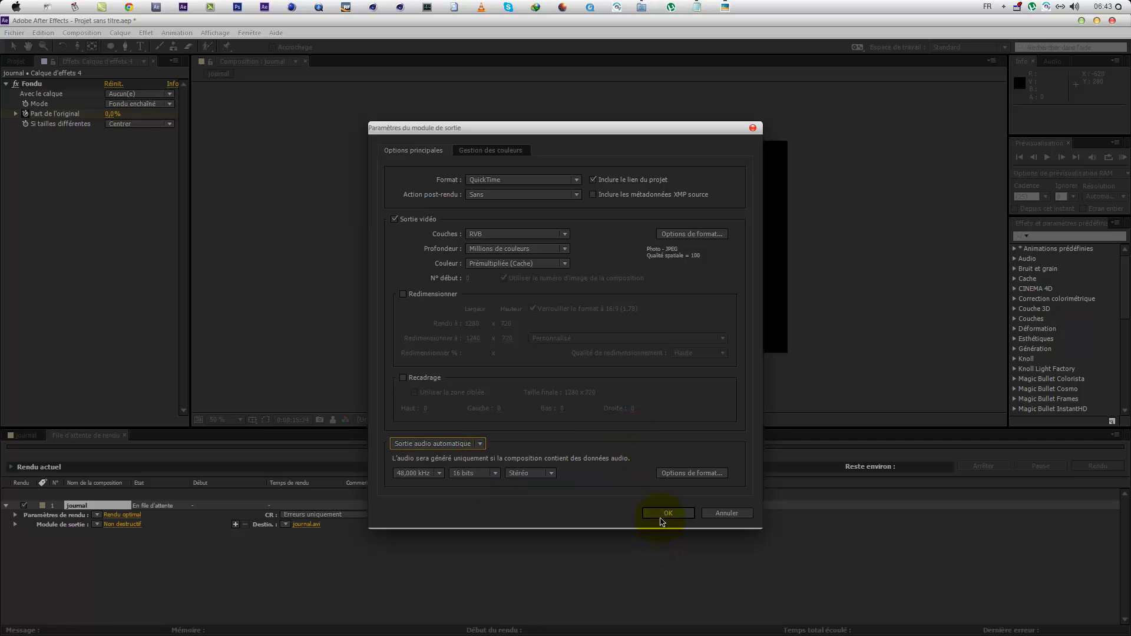
pyautogui.click(660, 516)
# Step: Set the output file to "journal tuts final" in the desktop's TUTO Journal By LIL GUY DESIGN folder and start the render
pyautogui.click(305, 530)
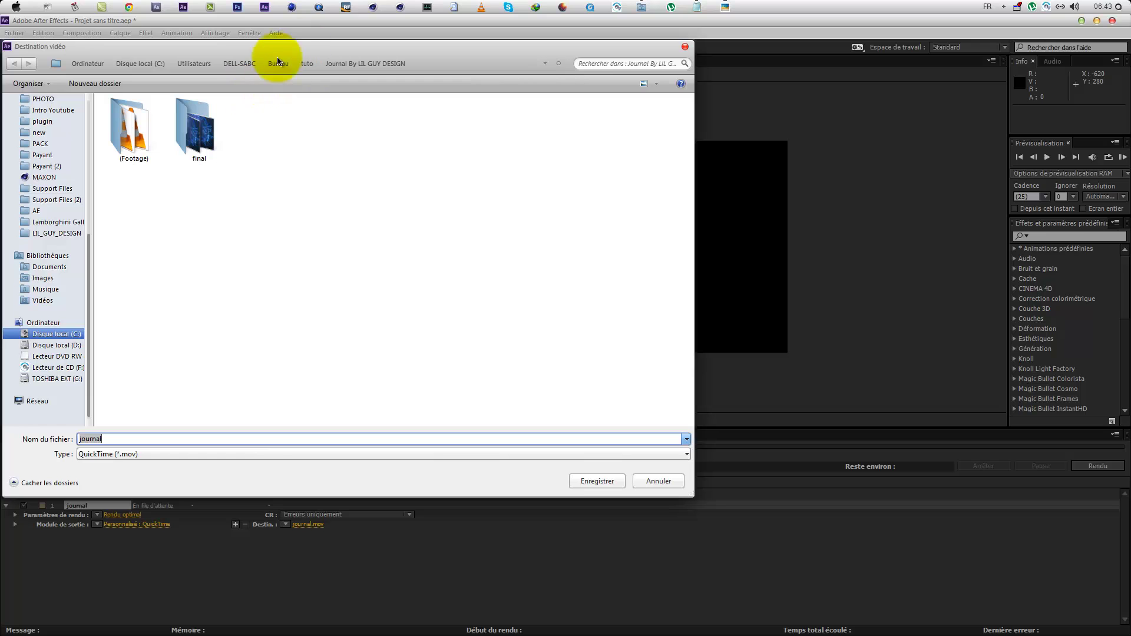
pyautogui.moveTo(87, 311); pyautogui.dragTo(88, 159)
pyautogui.click(73, 116)
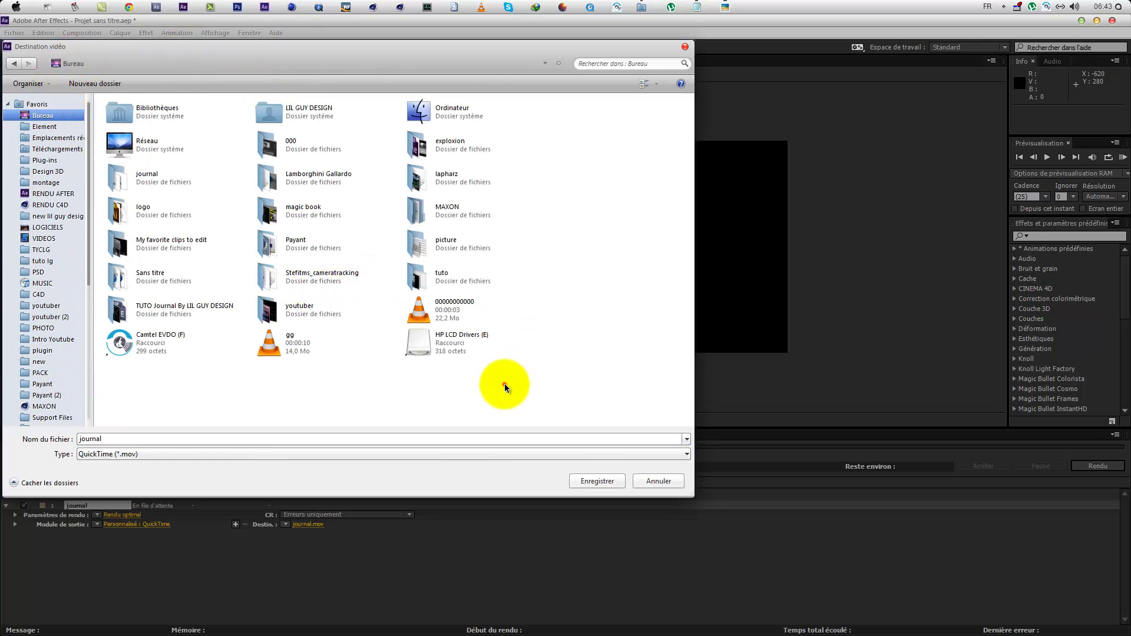
pyautogui.doubleClick(178, 313)
pyautogui.click(339, 435)
pyautogui.write('tut')
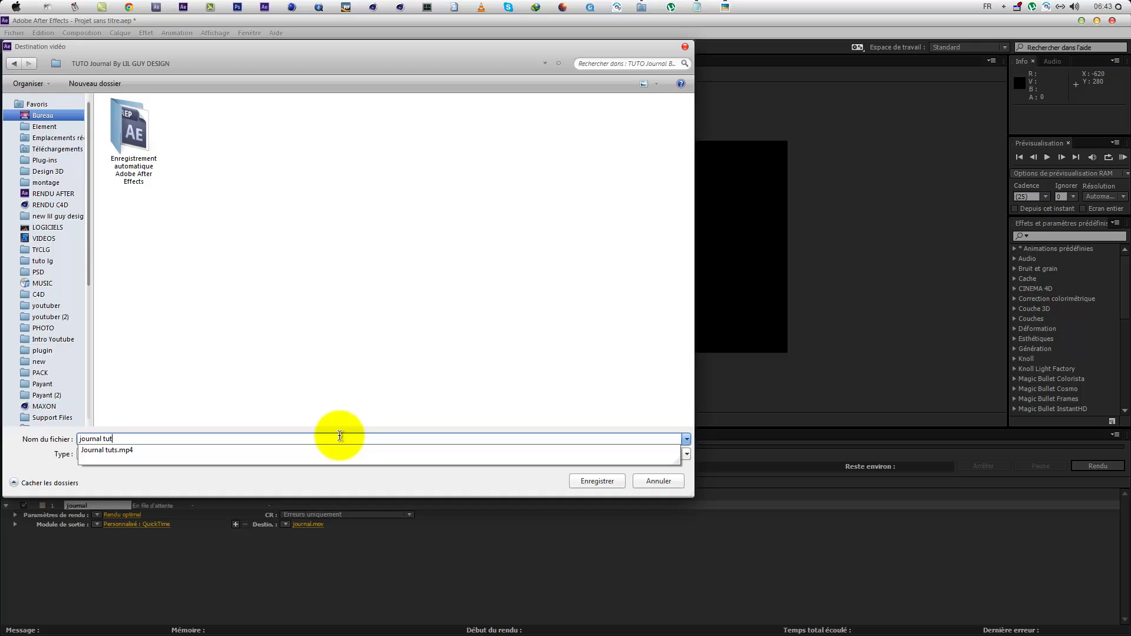
pyautogui.write('s fina')
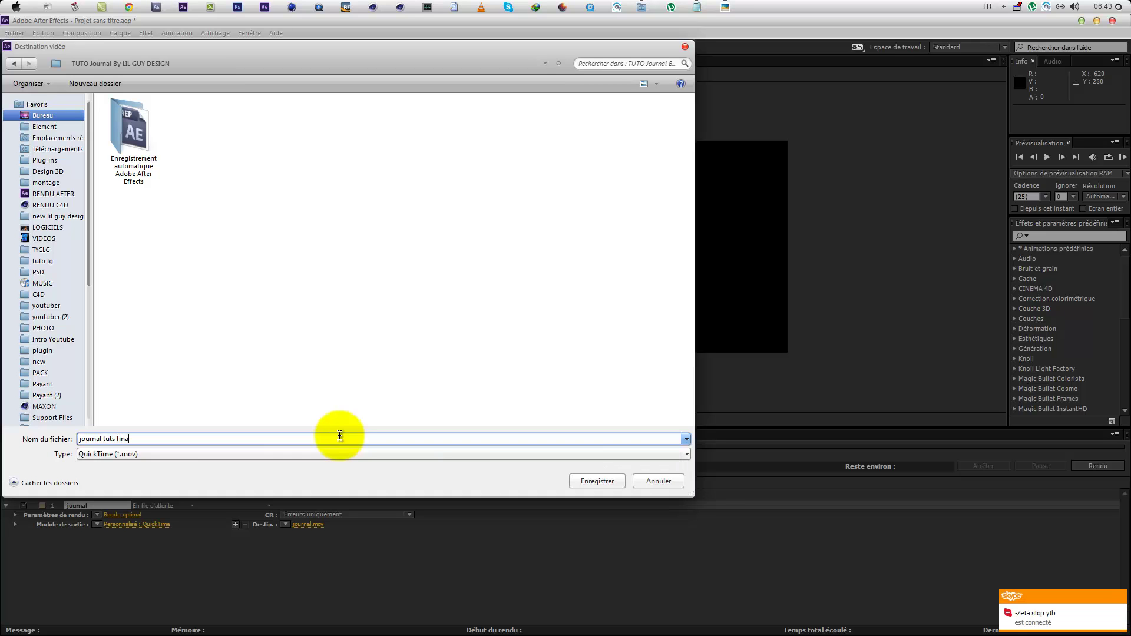
pyautogui.write('l')
pyautogui.press('Return')
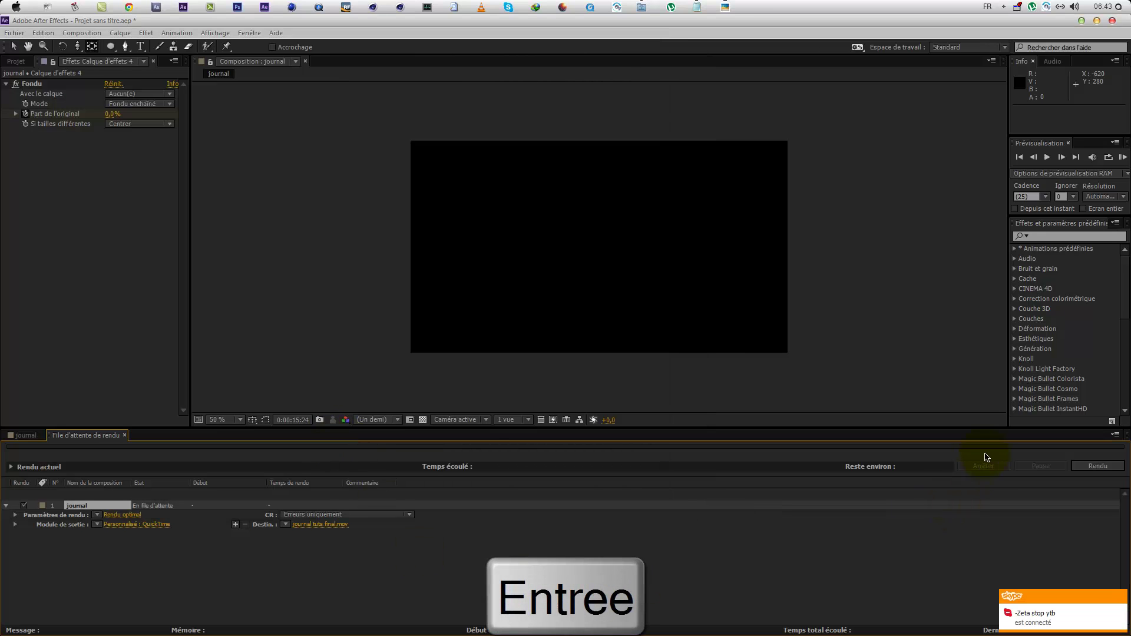
pyautogui.click(1086, 464)
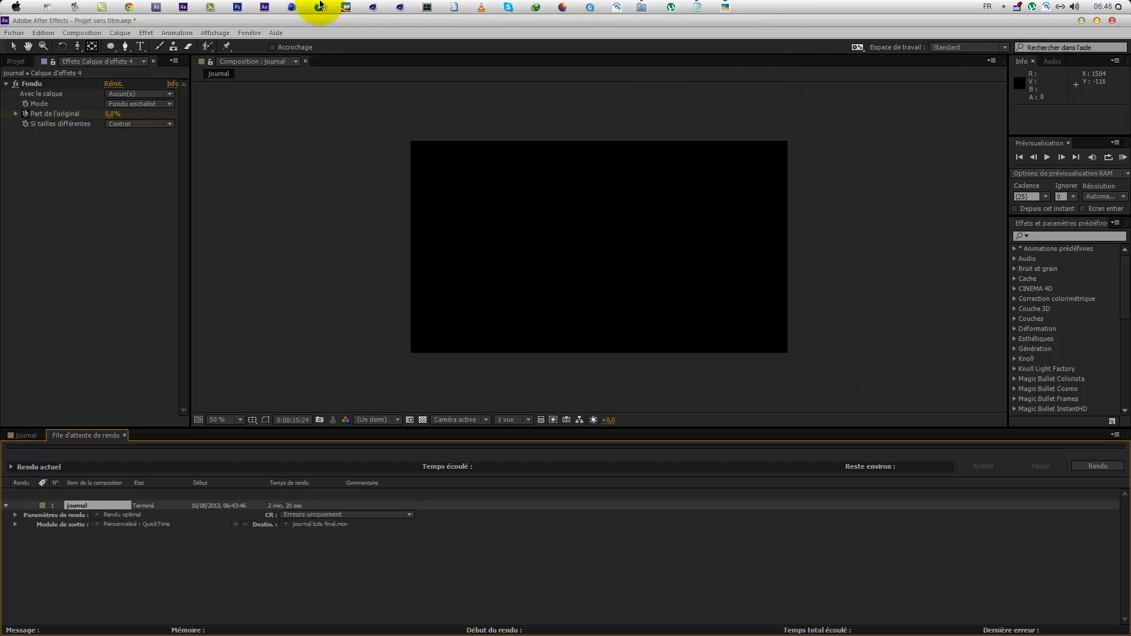
# Step: Minimize After Effects and refresh the desktop
pyautogui.click(1096, 21)
pyautogui.rightClick(640, 246)
pyautogui.click(655, 279)
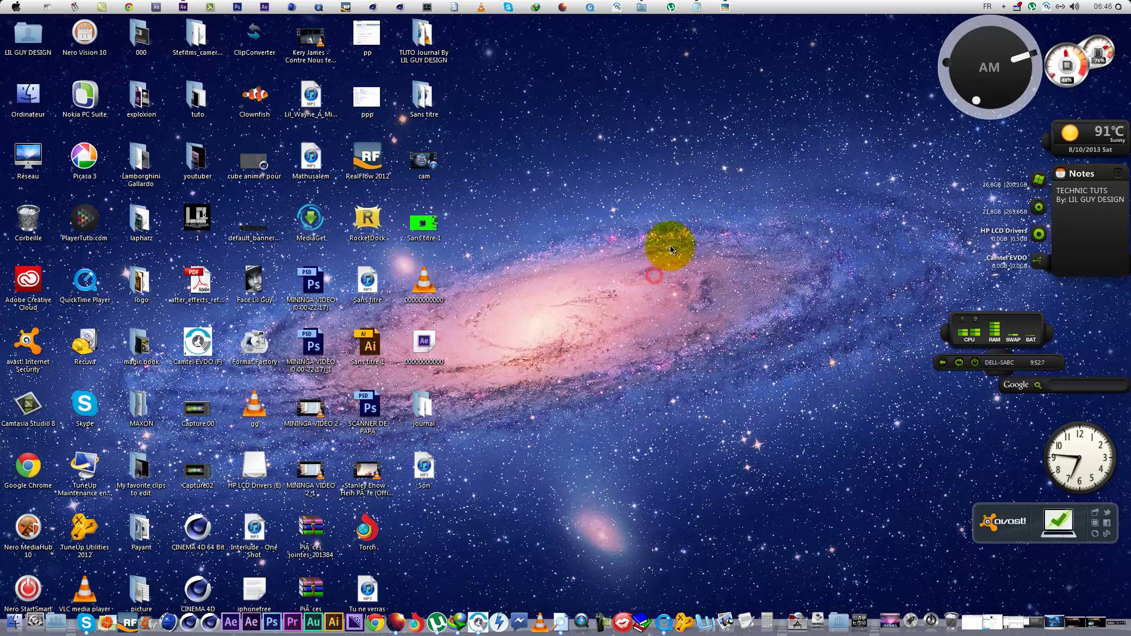
pyautogui.rightClick(594, 218)
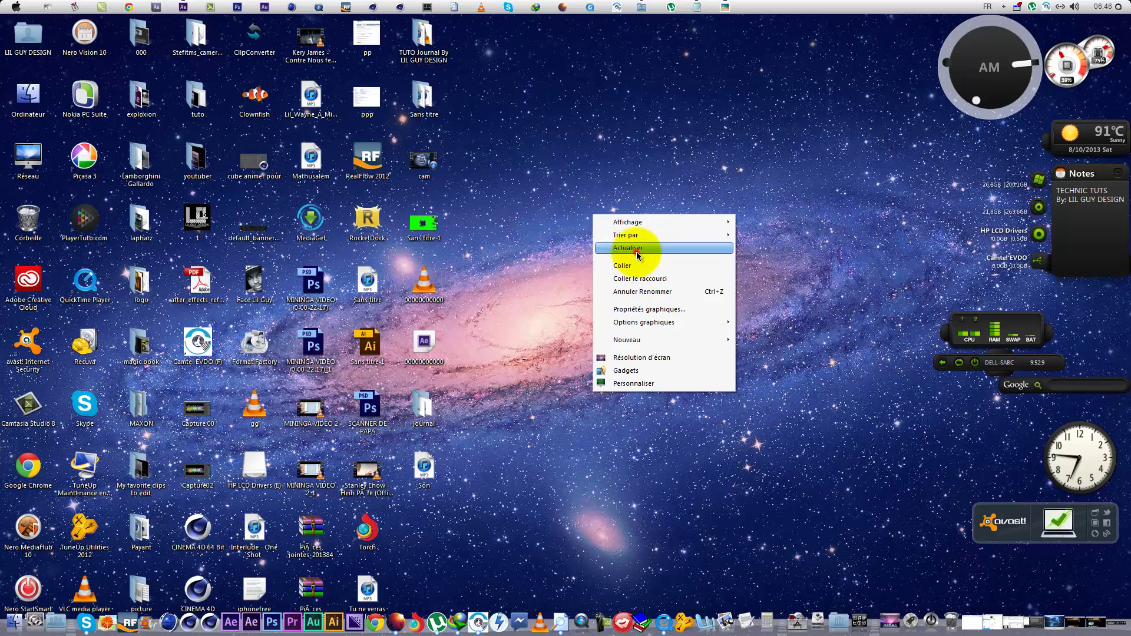
pyautogui.click(636, 252)
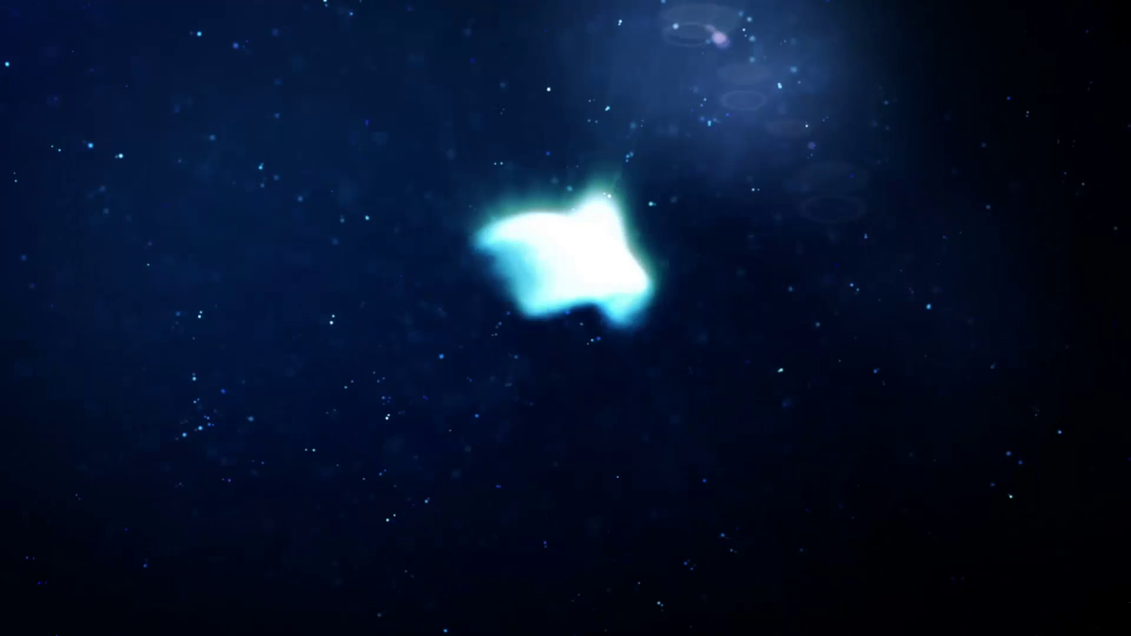